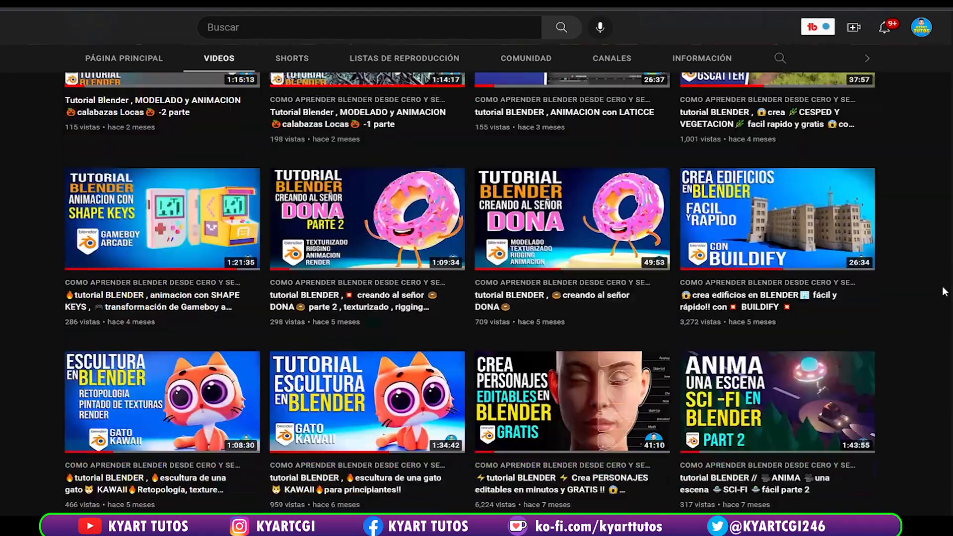
Browse the Blender tutorials on the channel's videos page.
{"action": "scroll", "coordinate": [944, 292], "scroll_direction": "down", "scroll_amount": 3}
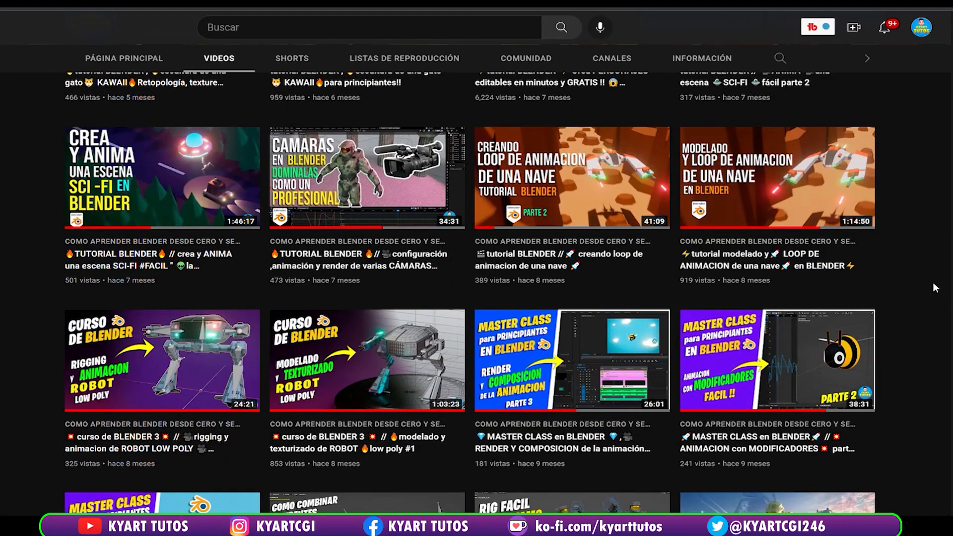
{"action": "scroll", "coordinate": [933, 288], "scroll_direction": "up", "scroll_amount": 2}
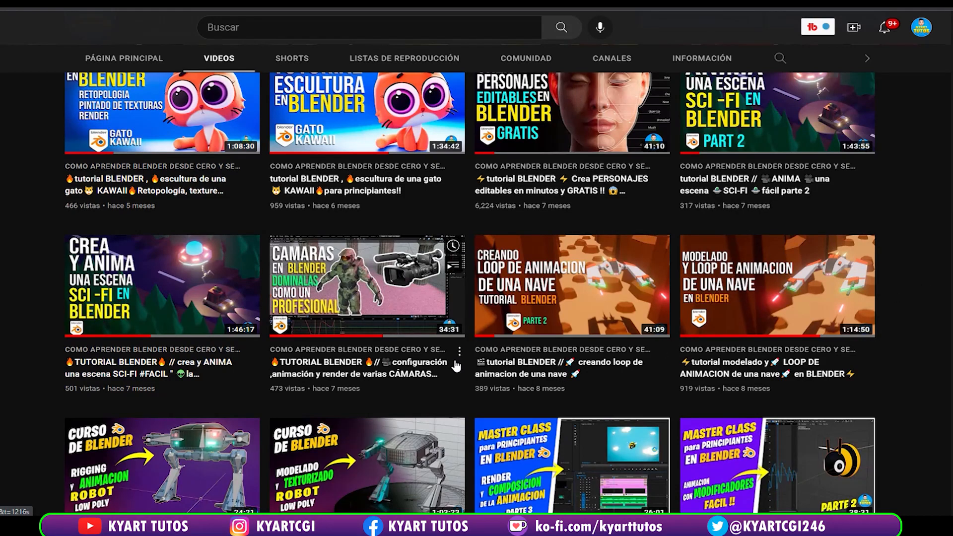
{"action": "scroll", "coordinate": [843, 255], "scroll_direction": "up", "scroll_amount": 6}
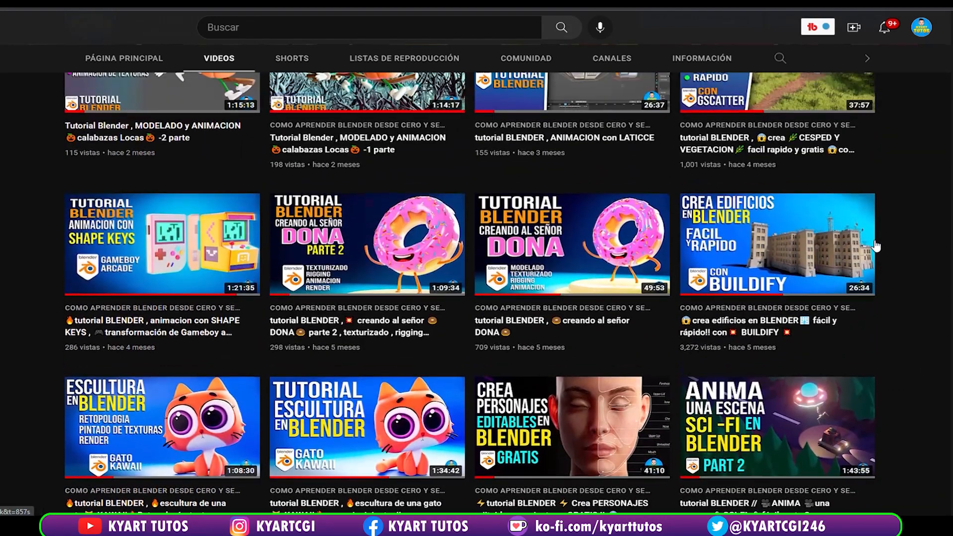
{"action": "scroll", "coordinate": [924, 239], "scroll_direction": "up", "scroll_amount": 5}
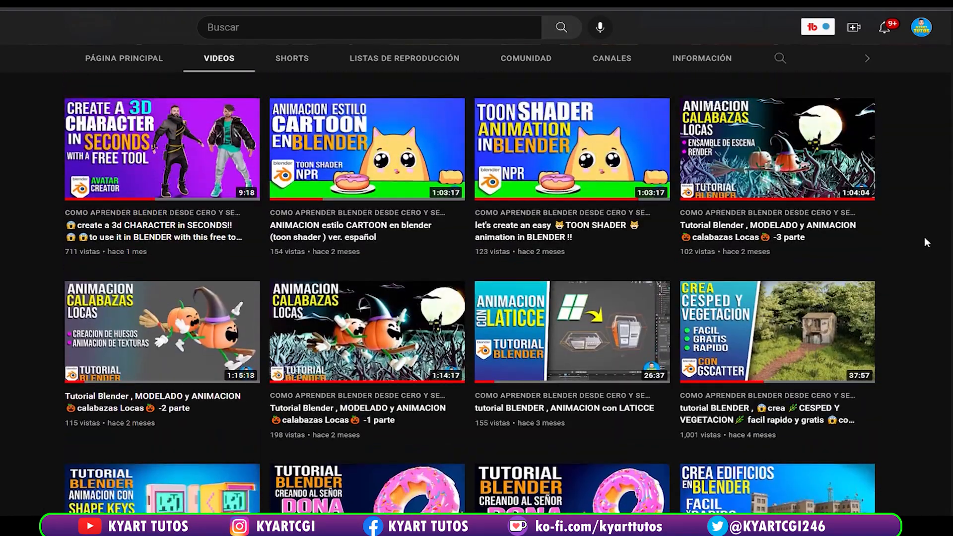
{"action": "scroll", "coordinate": [924, 242], "scroll_direction": "up", "scroll_amount": 1}
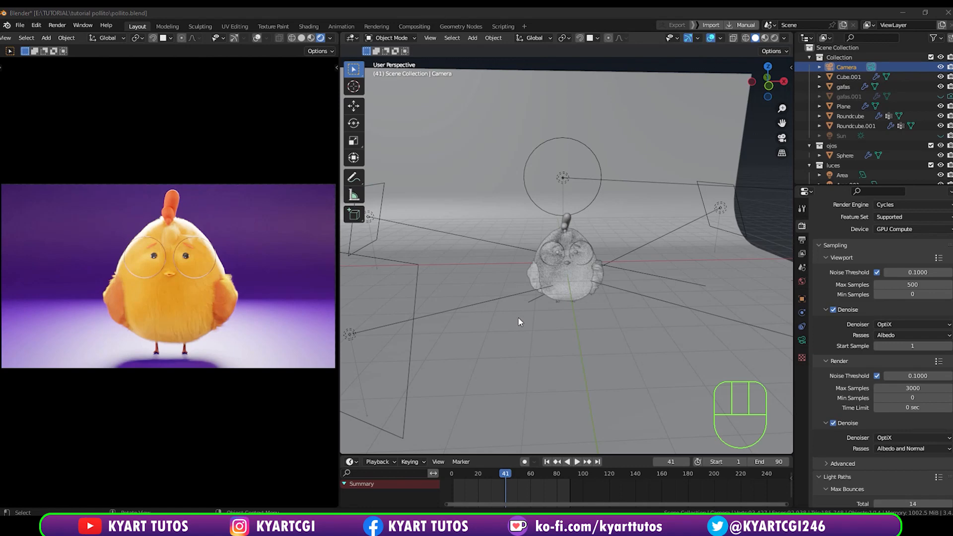
Widen the main 3D viewport and switch the camera view of the chick to Material Preview shading.
{"action": "middle_click_drag", "start_coordinate": [544, 297], "coordinate": [591, 269]}
{"action": "scroll", "coordinate": [575, 287], "scroll_direction": "up", "scroll_amount": 9}
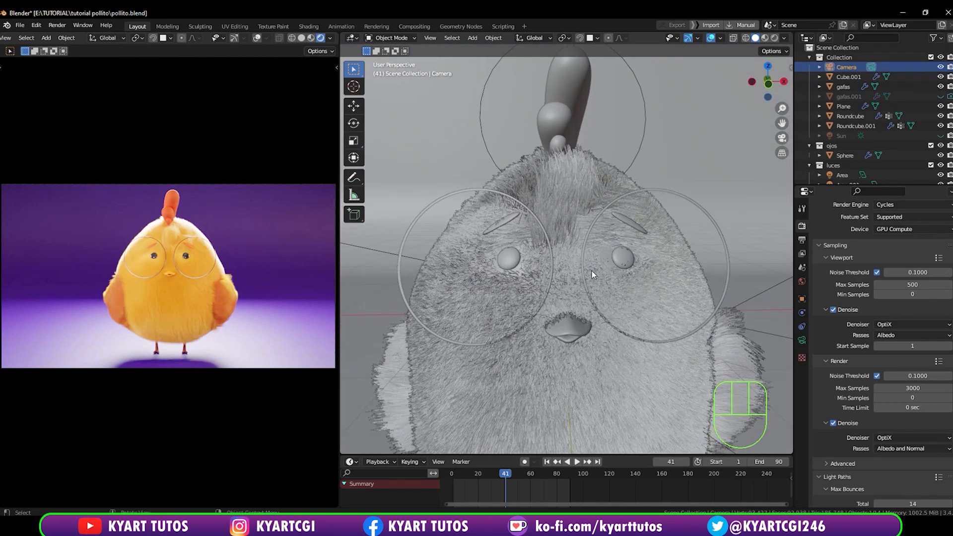
{"action": "scroll", "coordinate": [592, 270], "scroll_direction": "down", "scroll_amount": 2}
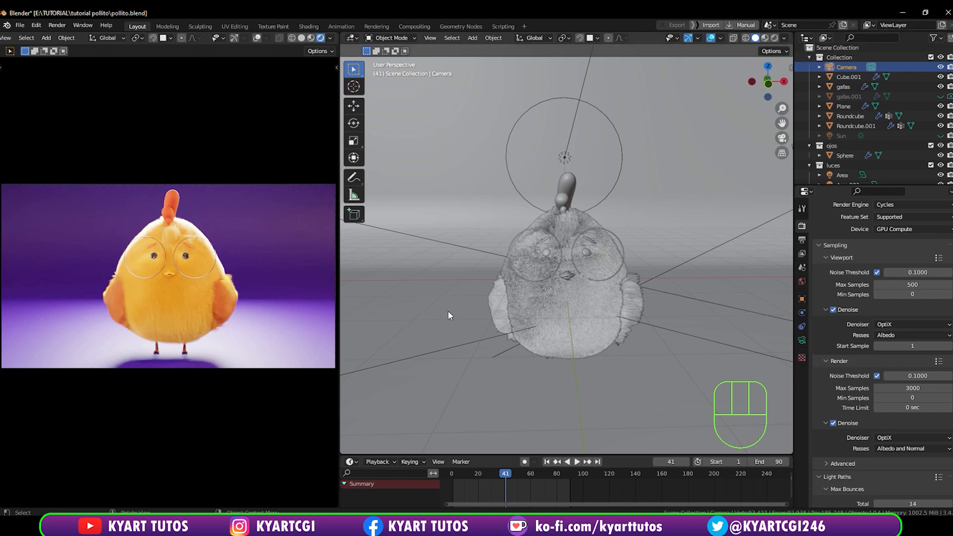
{"action": "middle_click_drag", "start_coordinate": [539, 258], "coordinate": [558, 265]}
{"action": "scroll", "coordinate": [564, 290], "scroll_direction": "up", "scroll_amount": 3}
{"action": "scroll", "coordinate": [564, 290], "scroll_direction": "down", "scroll_amount": 3}
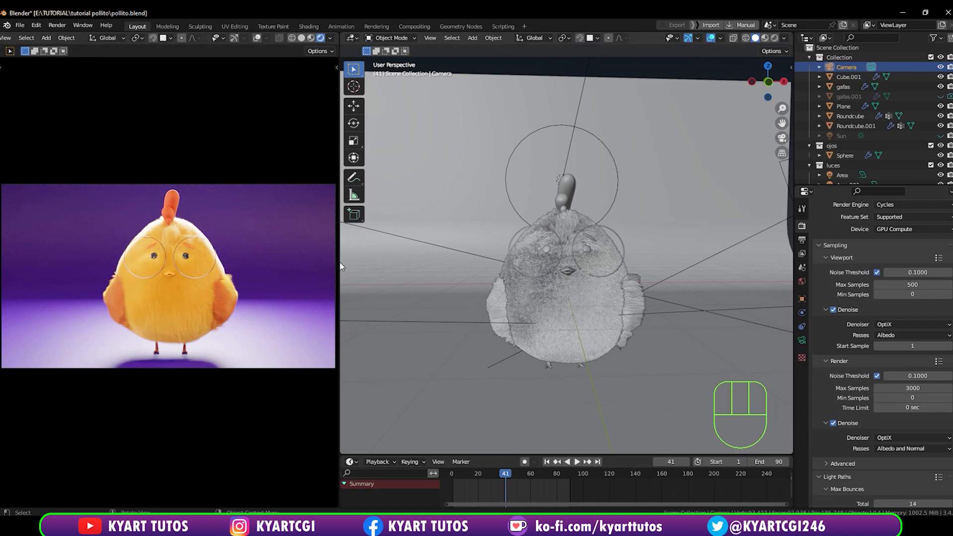
{"action": "left_click_drag", "start_coordinate": [339, 262], "coordinate": [229, 293]}
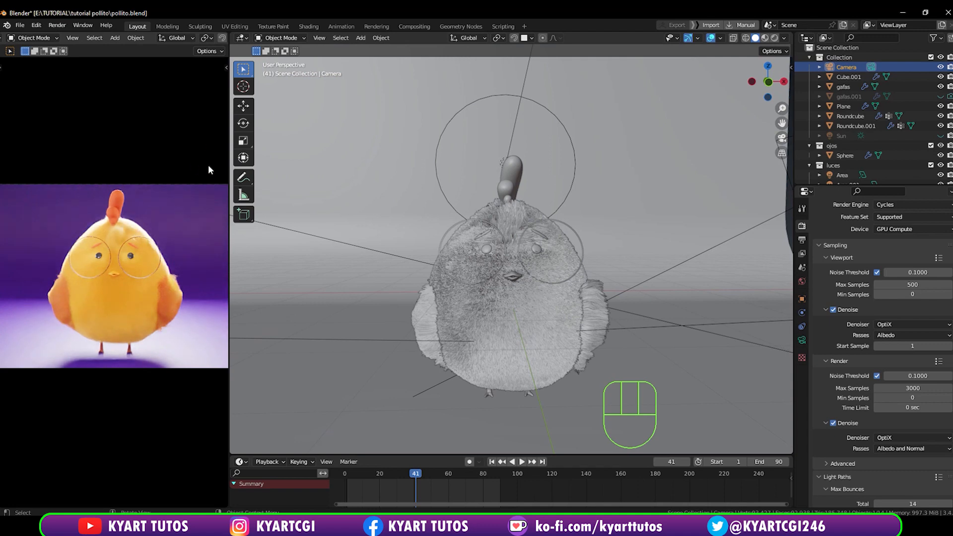
{"action": "key", "text": "z"}
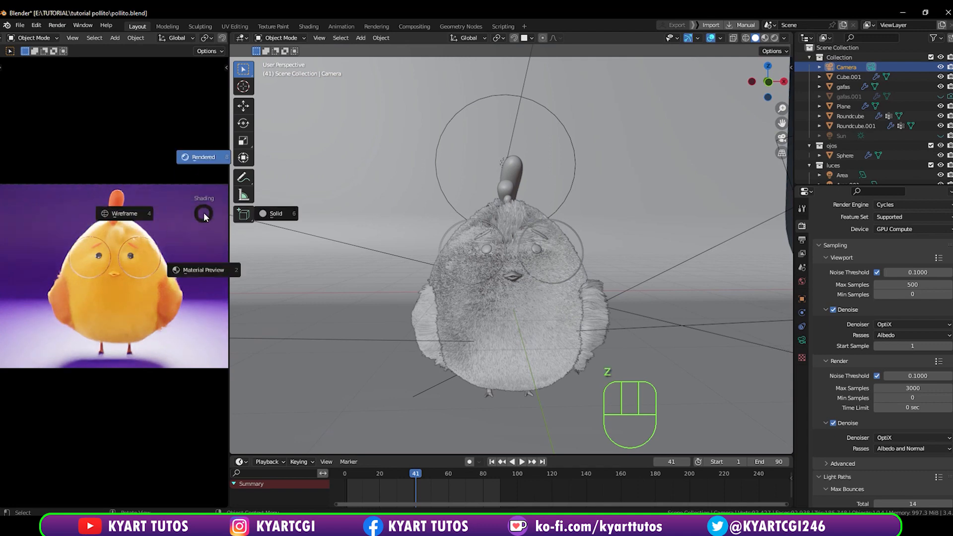
{"action": "left_click", "coordinate": [210, 271]}
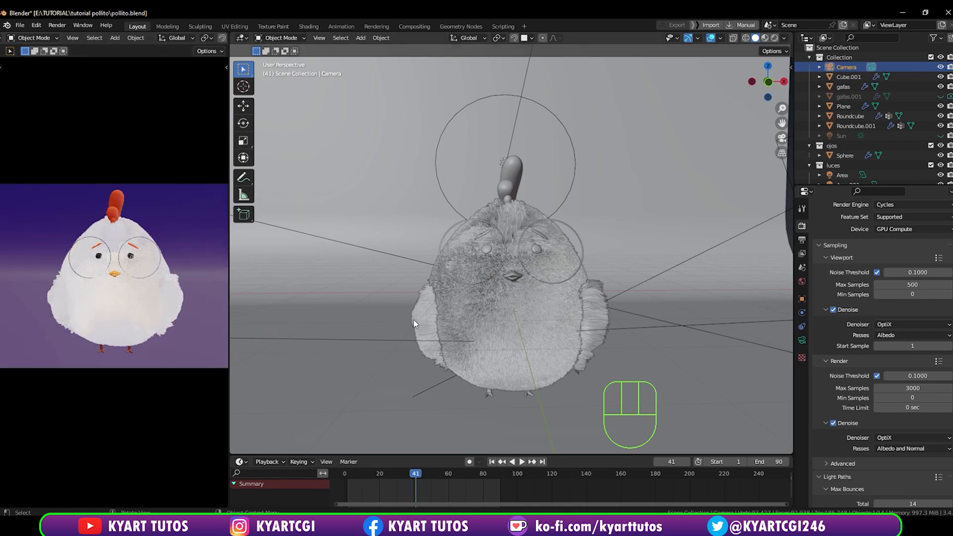
Select the chick's body and switch the main 3D viewport to Material Preview shading.
{"action": "middle_click_drag", "start_coordinate": [419, 314], "coordinate": [454, 325]}
{"action": "left_click", "coordinate": [525, 347]}
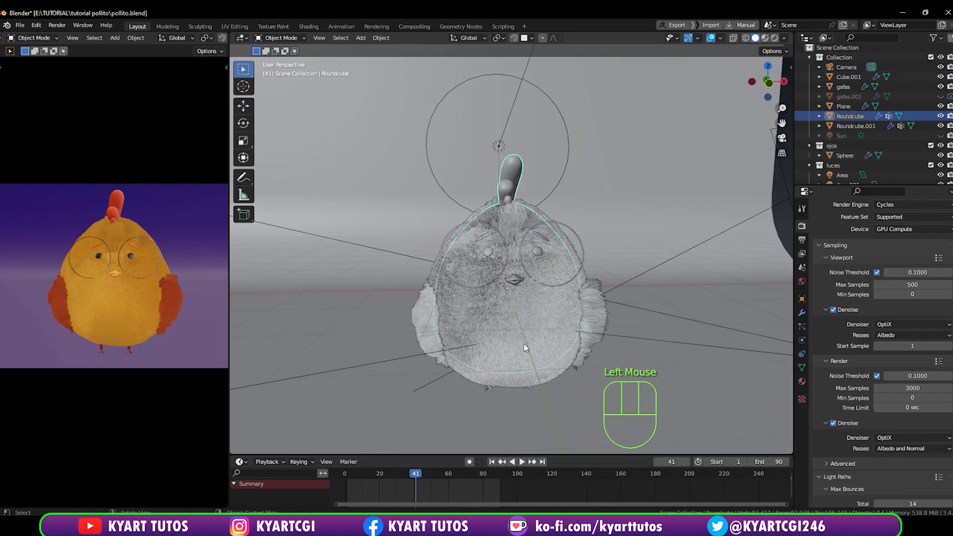
{"action": "middle_click_drag", "start_coordinate": [522, 332], "coordinate": [512, 323]}
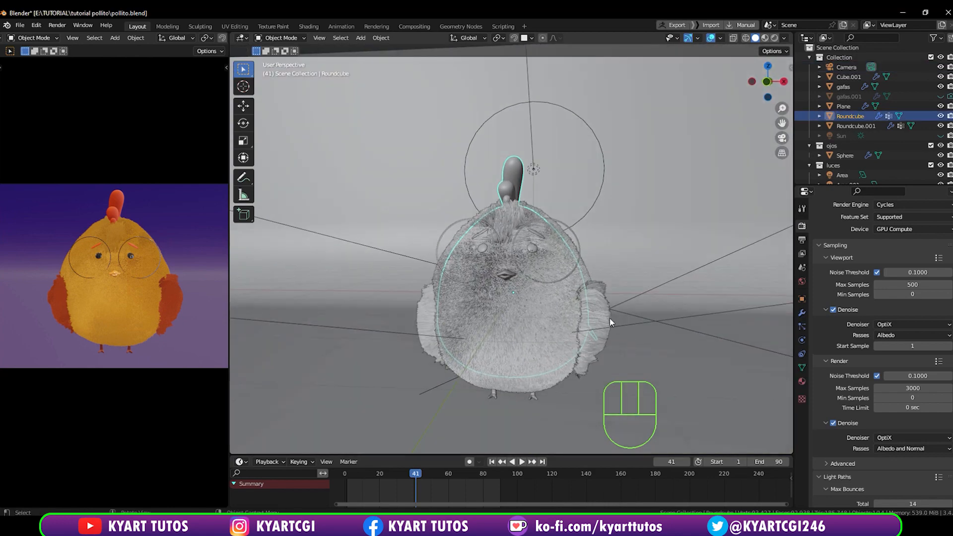
{"action": "middle_click_drag", "start_coordinate": [578, 325], "coordinate": [624, 289]}
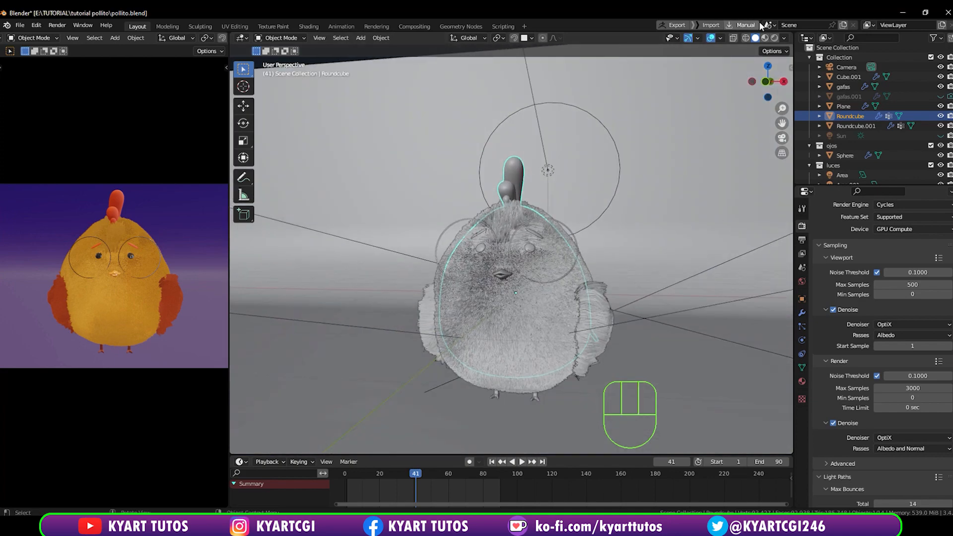
{"action": "left_click", "coordinate": [765, 38]}
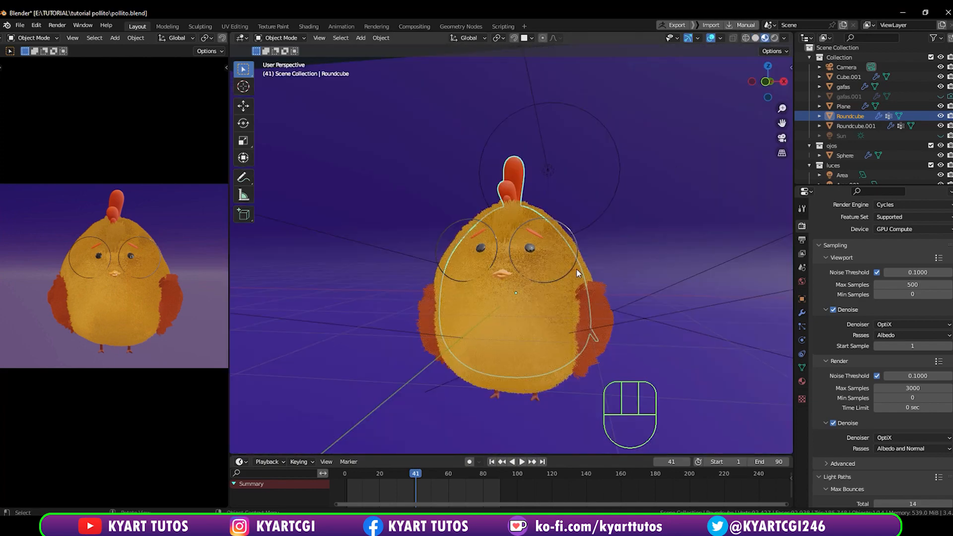
Hide the chick's wings, then reveal all hidden objects in the scene.
{"action": "mouse_move", "coordinate": [578, 273]}
{"action": "middle_mouse_down"}
{"action": "mouse_move", "coordinate": [481, 269]}
{"action": "mouse_move", "coordinate": [524, 263]}
{"action": "mouse_move", "coordinate": [544, 275]}
{"action": "middle_mouse_up"}
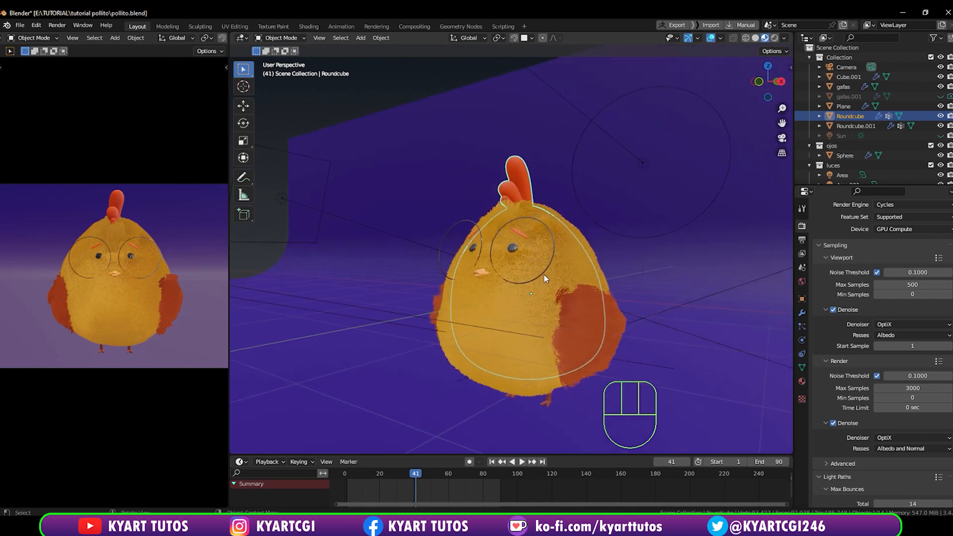
{"action": "left_click", "coordinate": [591, 328]}
{"action": "middle_click_drag", "start_coordinate": [590, 334], "coordinate": [438, 298]}
{"action": "left_click", "coordinate": [624, 354]}
{"action": "middle_click_drag", "start_coordinate": [496, 333], "coordinate": [615, 342]}
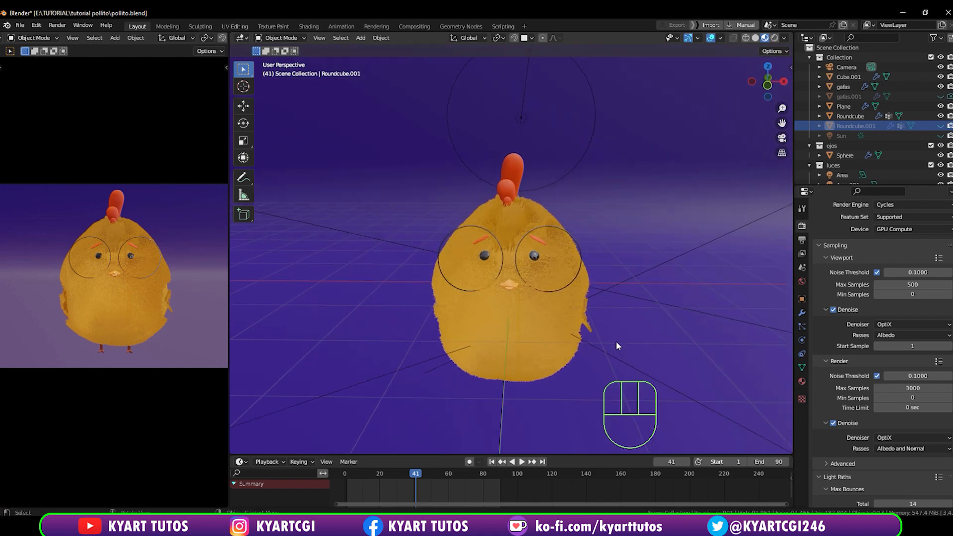
{"action": "key", "text": "alt+h"}
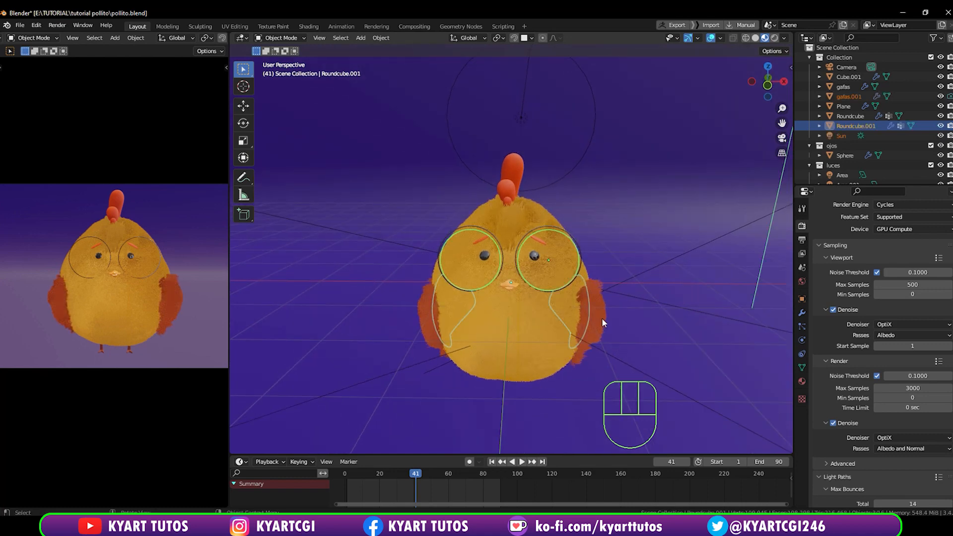
Select only the chick's wings, show their modifiers and examine the wings from several angles.
{"action": "middle_click_drag", "start_coordinate": [601, 323], "coordinate": [734, 358]}
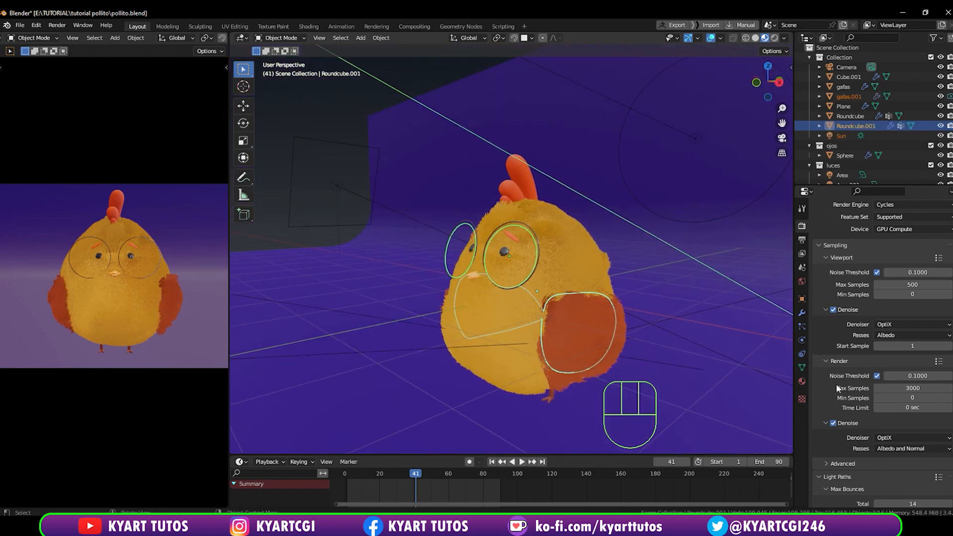
{"action": "left_click", "coordinate": [802, 313]}
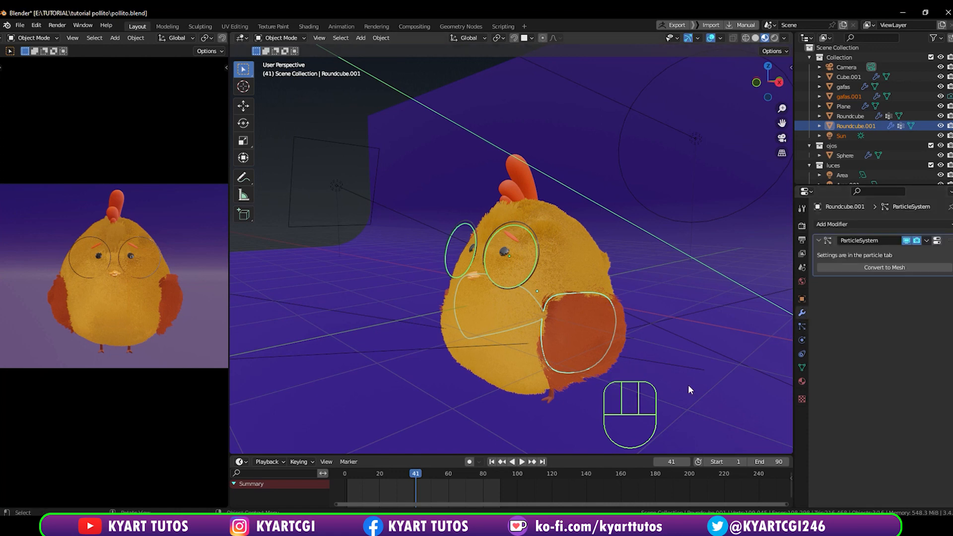
{"action": "left_click", "coordinate": [585, 339]}
{"action": "middle_click_drag", "start_coordinate": [585, 338], "coordinate": [618, 346]}
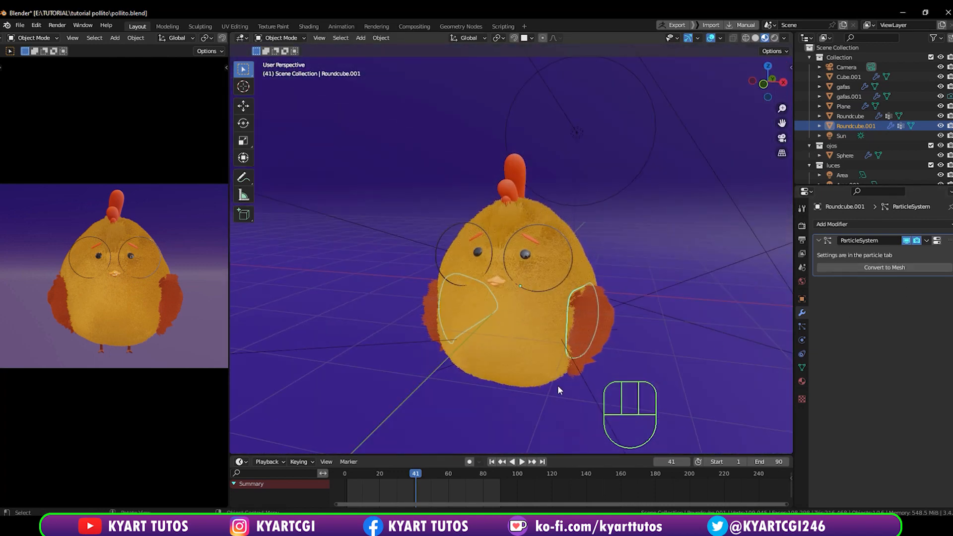
{"action": "middle_click_drag", "start_coordinate": [605, 350], "coordinate": [633, 327]}
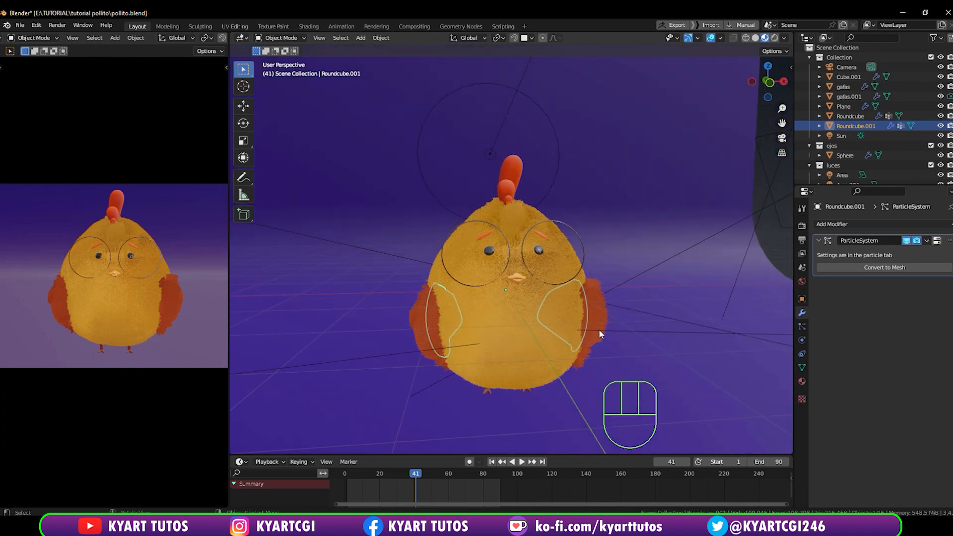
{"action": "middle_click_drag", "start_coordinate": [591, 350], "coordinate": [564, 365]}
{"action": "scroll", "coordinate": [570, 352], "scroll_direction": "down", "scroll_amount": 2}
{"action": "scroll", "coordinate": [538, 360], "scroll_direction": "up", "scroll_amount": 2}
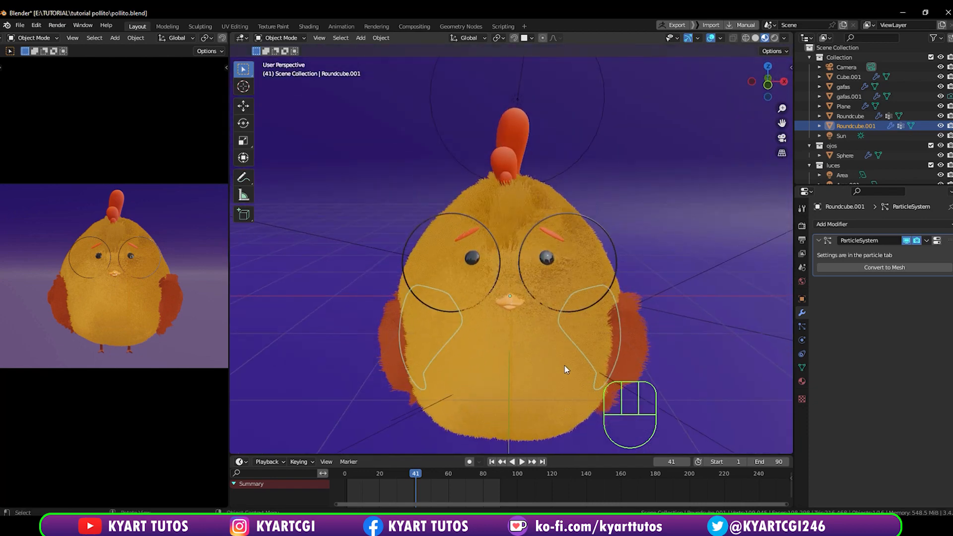
Return the main viewport to Solid shading and delete the glasses' lens object gafas.001.
{"action": "left_click", "coordinate": [540, 356]}
{"action": "key", "text": "z"}
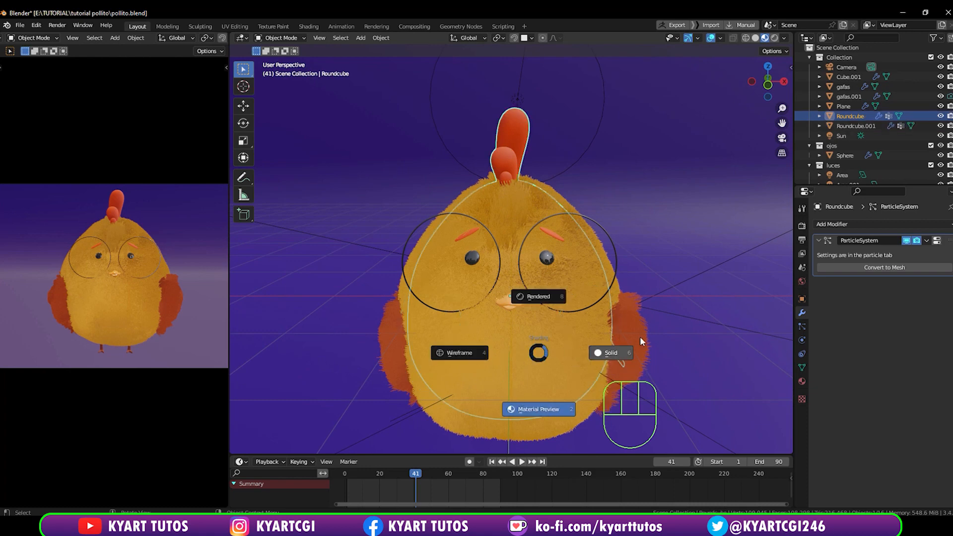
{"action": "left_click", "coordinate": [612, 353]}
{"action": "mouse_move", "coordinate": [597, 363]}
{"action": "middle_mouse_down"}
{"action": "mouse_move", "coordinate": [604, 342]}
{"action": "mouse_move", "coordinate": [594, 357]}
{"action": "middle_mouse_up"}
{"action": "left_click", "coordinate": [573, 252]}
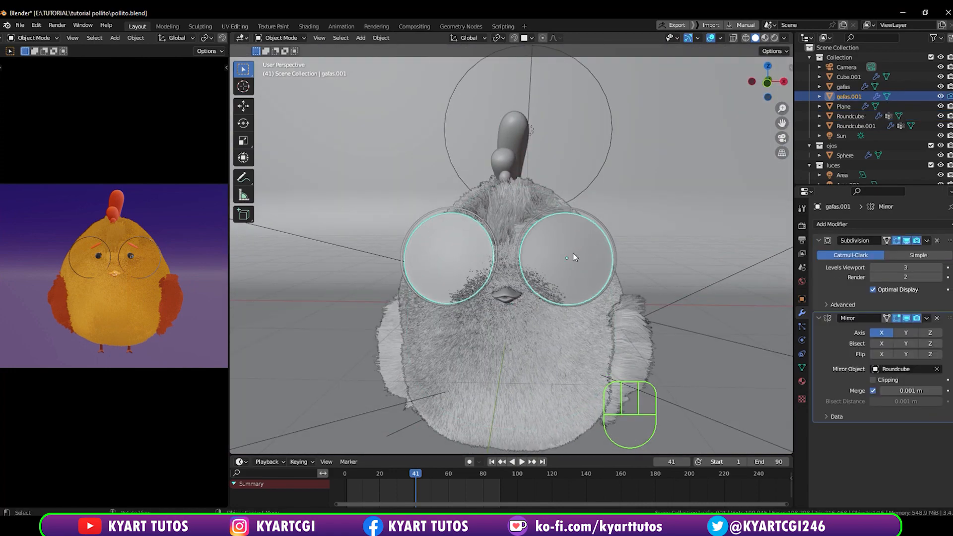
{"action": "key", "text": "Delete"}
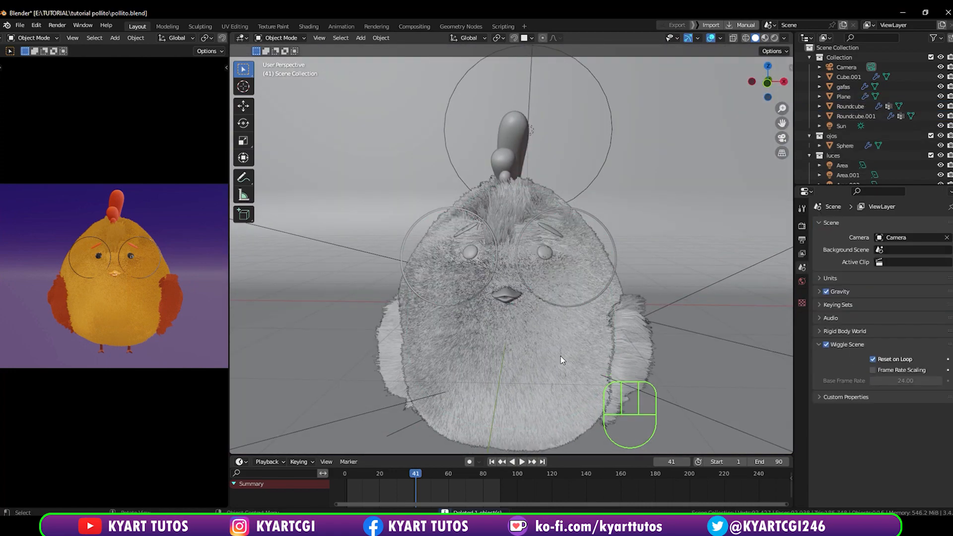
Hide the chick's wing object Roundcube.001 so only the body remains in view.
{"action": "middle_click_drag", "start_coordinate": [561, 356], "coordinate": [540, 334], "text": "shift"}
{"action": "left_click", "coordinate": [553, 318]}
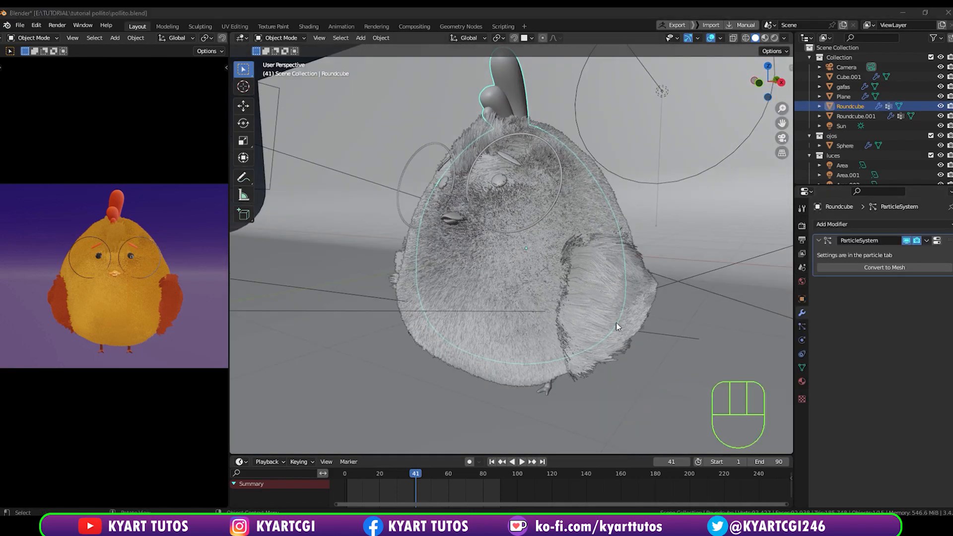
{"action": "left_click", "coordinate": [594, 302]}
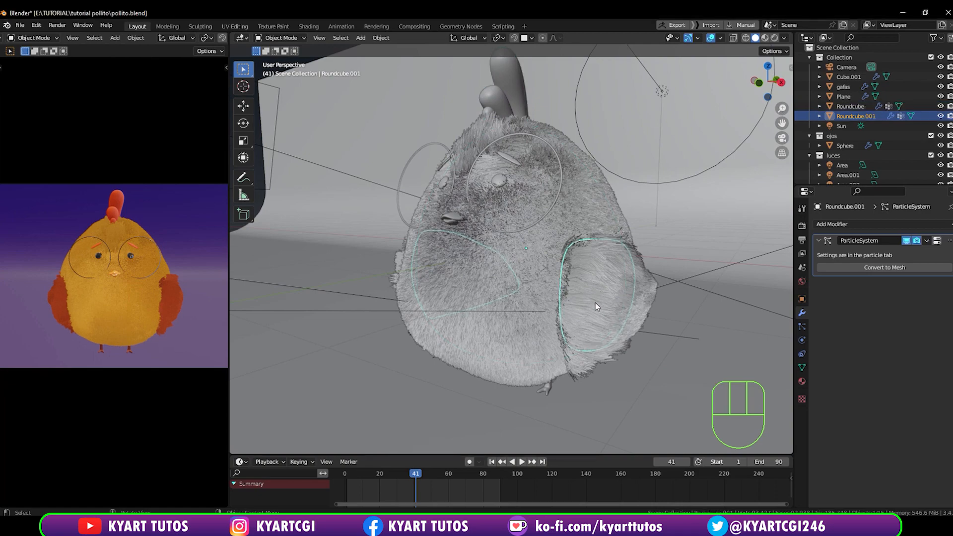
{"action": "key", "text": "h"}
{"action": "middle_click_drag", "start_coordinate": [596, 323], "coordinate": [701, 315]}
Turn off the viewport display of the chick body's hair particle system.
{"action": "left_click", "coordinate": [579, 281]}
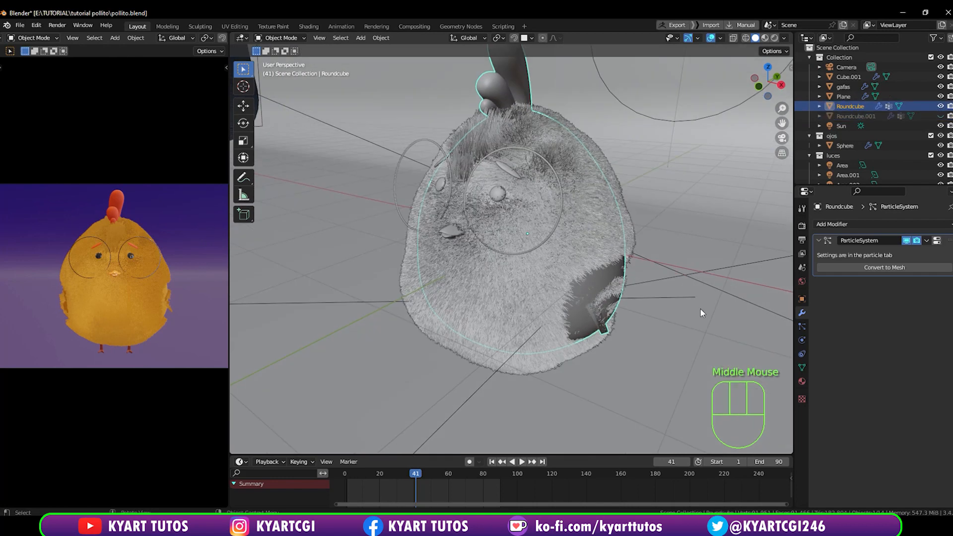
{"action": "left_click", "coordinate": [801, 326]}
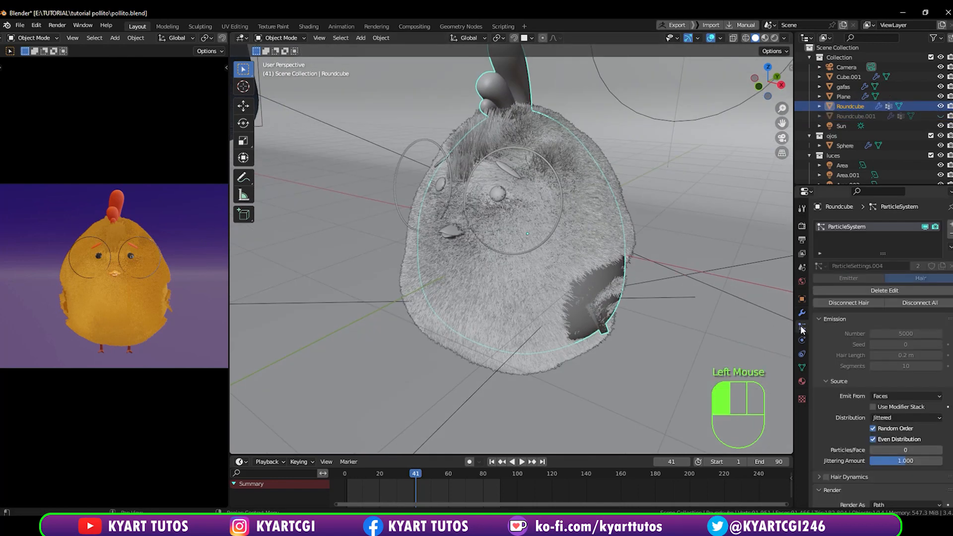
{"action": "left_click", "coordinate": [924, 227]}
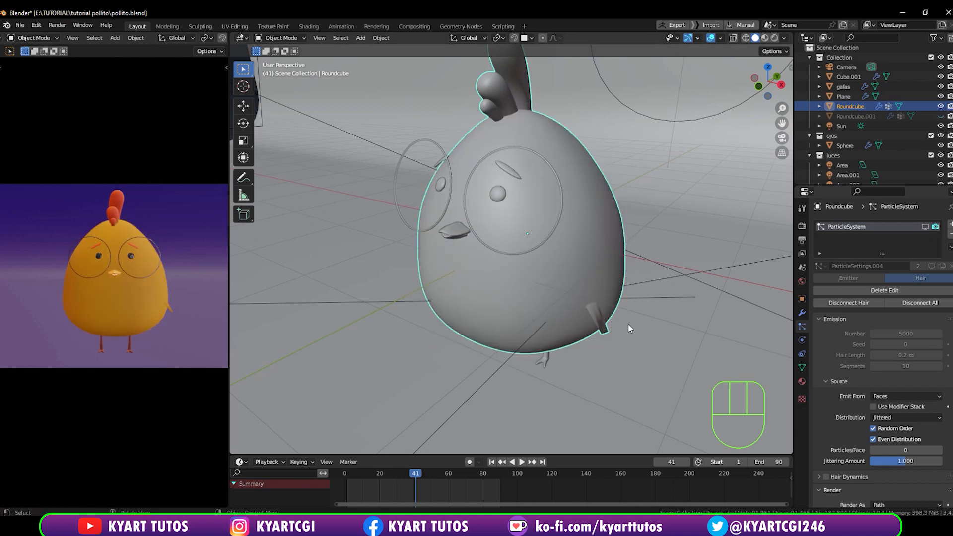
Open the chick body mesh in Edit Mode to work on the small wing stub at its side.
{"action": "middle_click_drag", "start_coordinate": [627, 323], "coordinate": [598, 319]}
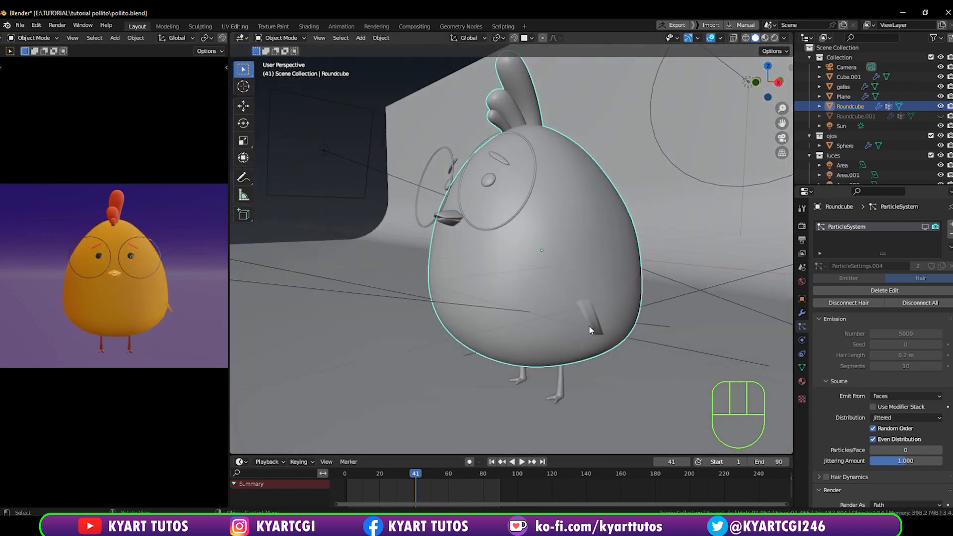
{"action": "scroll", "coordinate": [588, 325], "scroll_direction": "up", "scroll_amount": 2}
{"action": "scroll", "coordinate": [615, 358], "scroll_direction": "down", "scroll_amount": 2}
{"action": "middle_click_drag", "start_coordinate": [615, 358], "coordinate": [636, 341]}
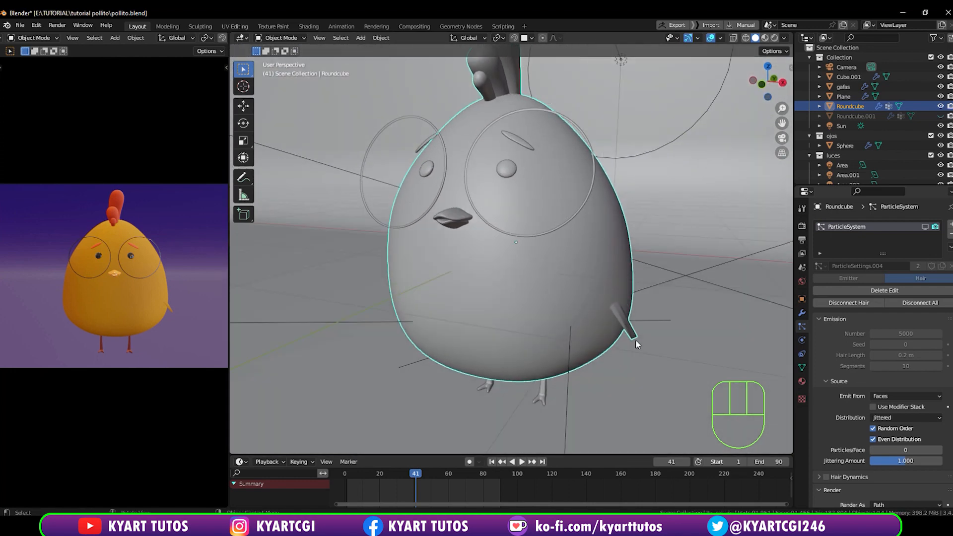
{"action": "key", "text": "Tab"}
{"action": "scroll", "coordinate": [635, 339], "scroll_direction": "up", "scroll_amount": 4}
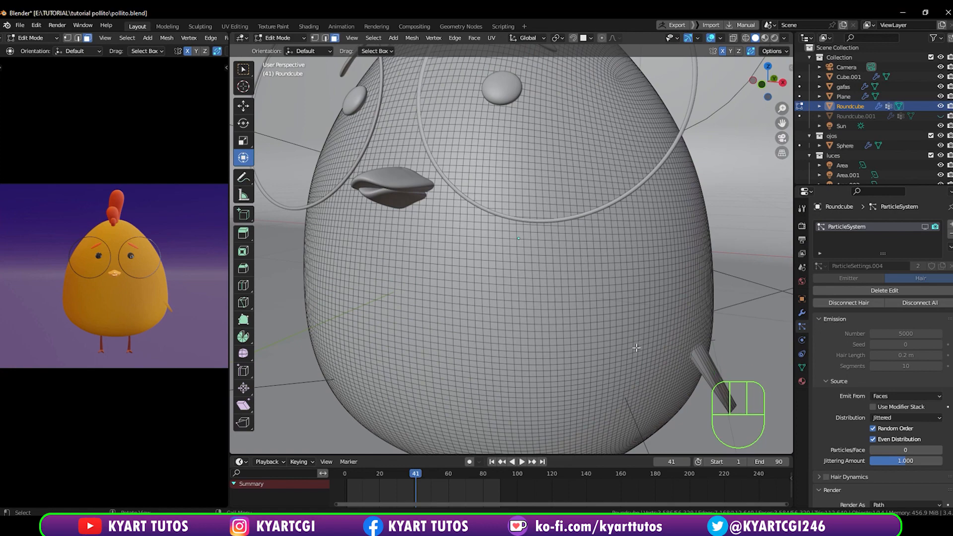
{"action": "middle_click_drag", "start_coordinate": [631, 354], "coordinate": [600, 326], "text": "shift"}
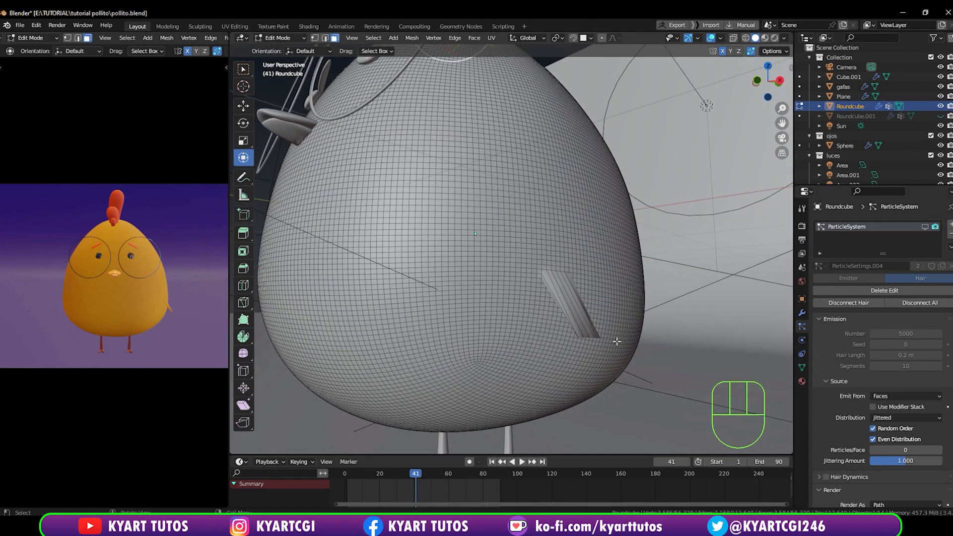
{"action": "scroll", "coordinate": [617, 342], "scroll_direction": "up", "scroll_amount": 2}
Switch to edge selection and select the edges along the outer tip of the wing stub.
{"action": "left_click", "coordinate": [628, 394]}
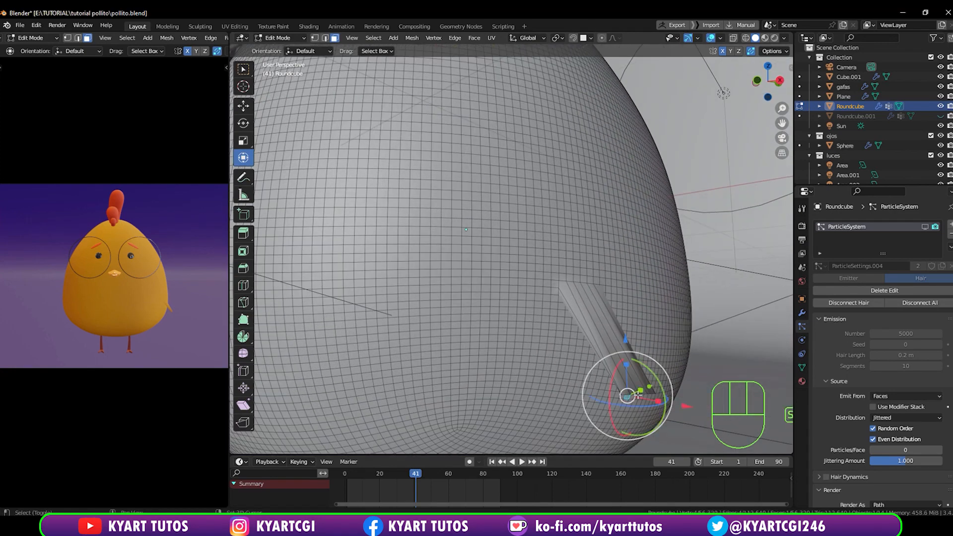
{"action": "left_click", "coordinate": [643, 394], "text": "shift"}
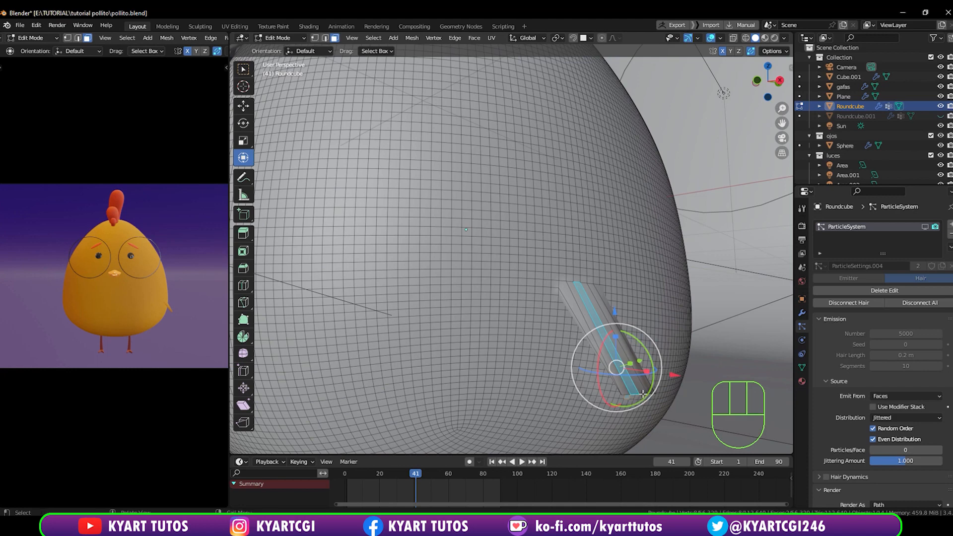
{"action": "key", "text": "2"}
{"action": "left_click", "coordinate": [628, 394]}
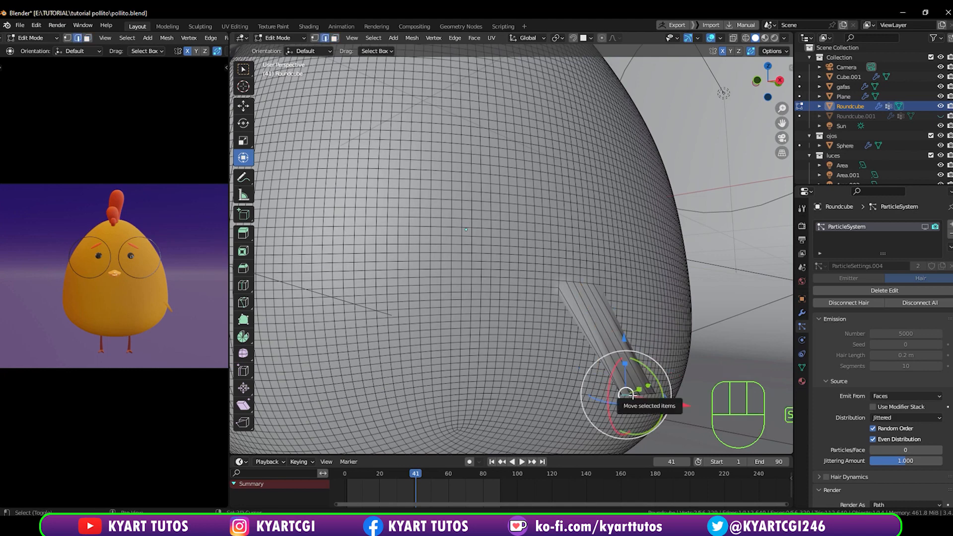
{"action": "left_click", "coordinate": [634, 394], "text": "shift"}
{"action": "left_click", "coordinate": [645, 392], "text": "shift"}
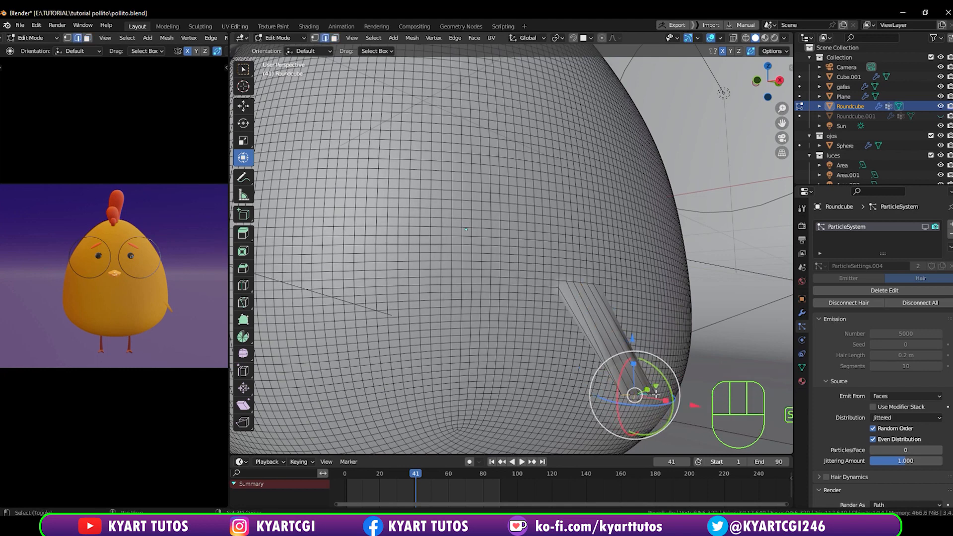
{"action": "left_click", "coordinate": [655, 393], "text": "shift"}
Move the selected stub edges by about -0.16 m in X and 0.24 m in Z into the body, and leave Edit Mode.
{"action": "middle_click_drag", "start_coordinate": [655, 393], "coordinate": [581, 310]}
{"action": "key", "text": "KP_1"}
{"action": "scroll", "coordinate": [660, 352], "scroll_direction": "up", "scroll_amount": 3}
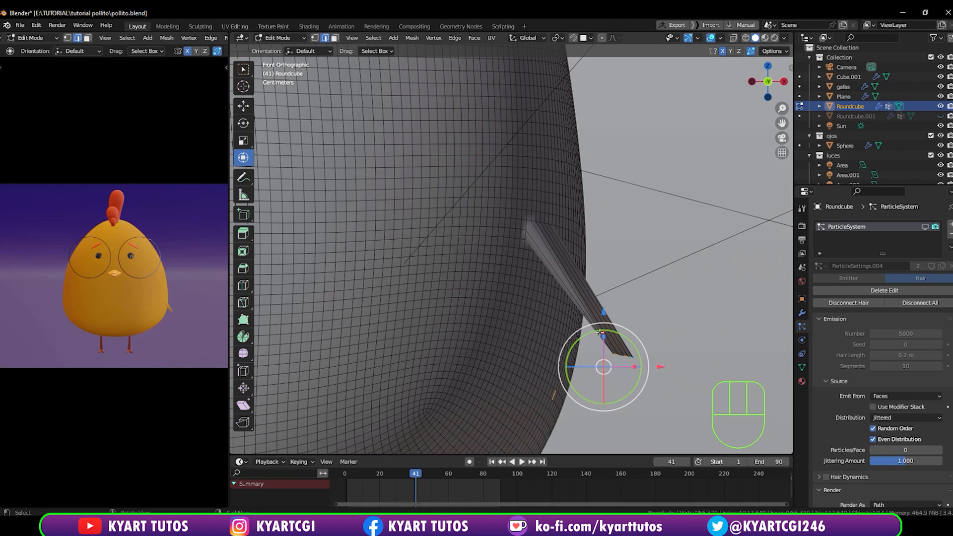
{"action": "key", "text": "g"}
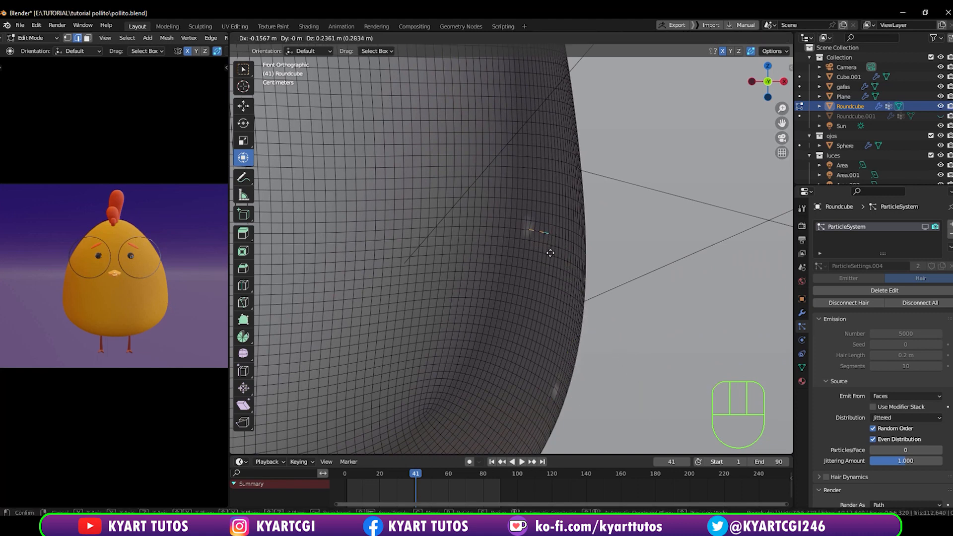
{"action": "left_click", "coordinate": [549, 254]}
{"action": "scroll", "coordinate": [553, 278], "scroll_direction": "down", "scroll_amount": 4}
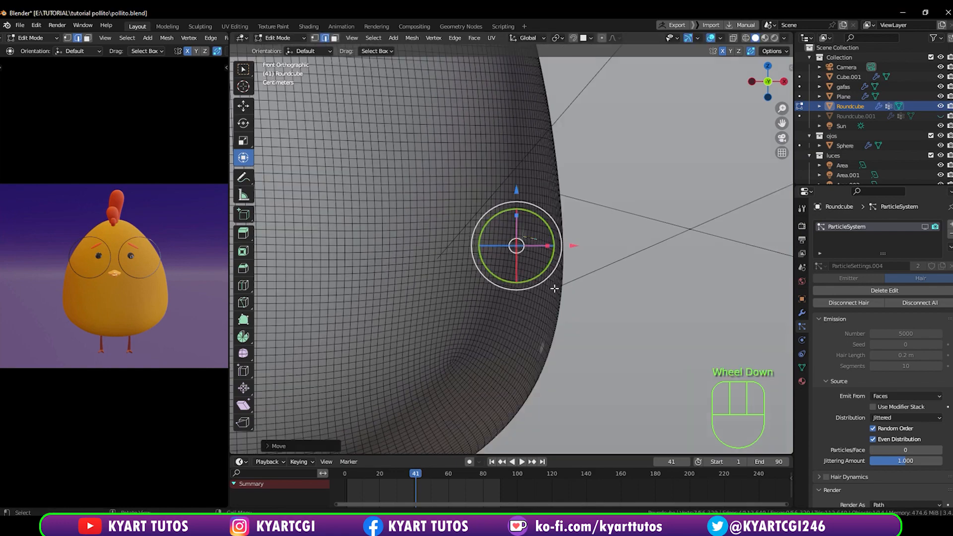
{"action": "key", "text": "Tab"}
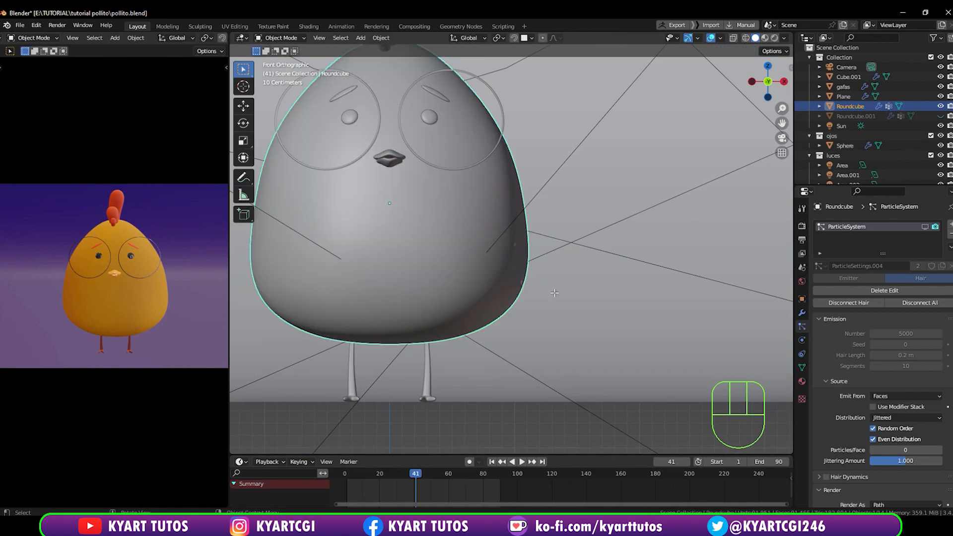
{"action": "middle_click_drag", "start_coordinate": [554, 293], "coordinate": [571, 357]}
{"action": "scroll", "coordinate": [572, 357], "scroll_direction": "up", "scroll_amount": 3}
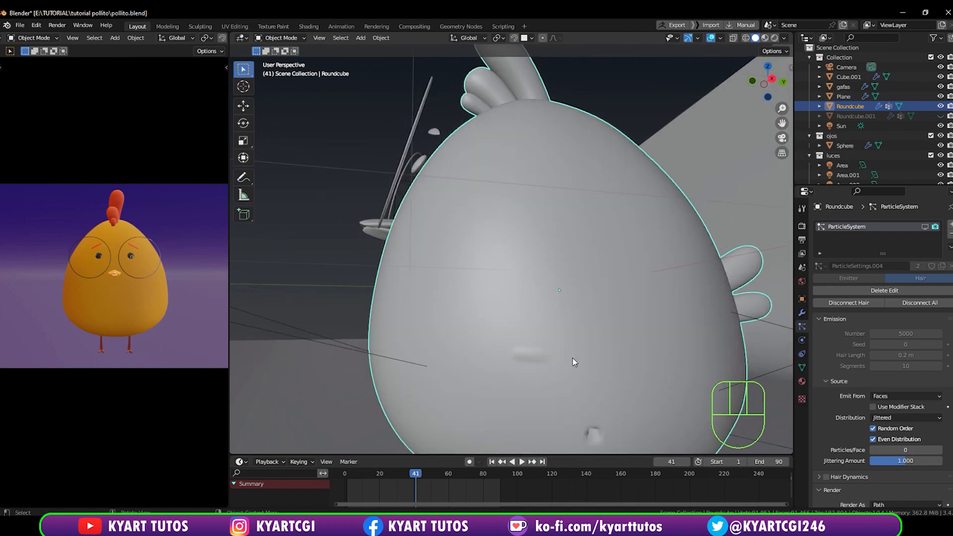
{"action": "scroll", "coordinate": [572, 357], "scroll_direction": "down", "scroll_amount": 2}
Reopen the body mesh in Edit Mode with X-ray, and undo the most recent actions.
{"action": "key", "text": "Tab"}
{"action": "middle_click_drag", "start_coordinate": [573, 363], "coordinate": [567, 383]}
{"action": "key", "text": "alt+z"}
{"action": "scroll", "coordinate": [584, 374], "scroll_direction": "up", "scroll_amount": 2}
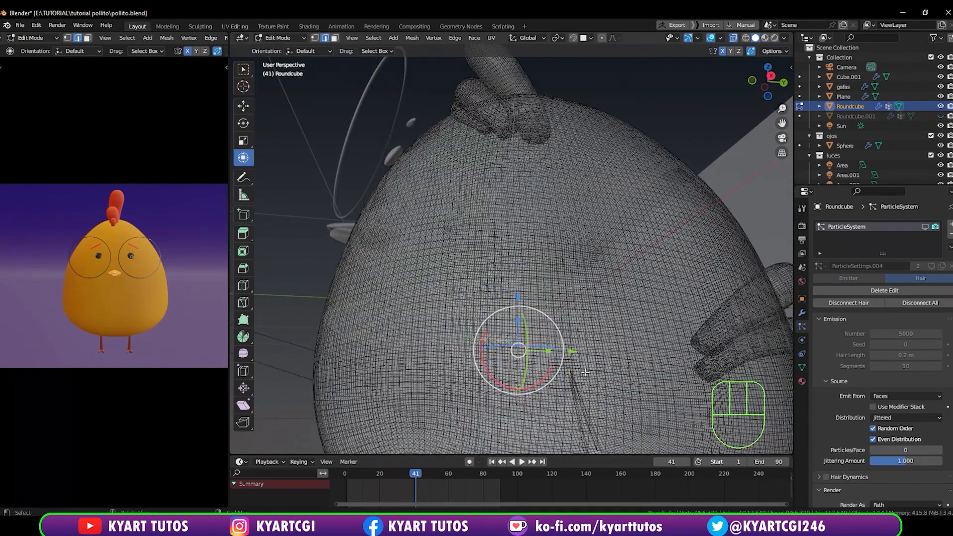
{"action": "scroll", "coordinate": [585, 372], "scroll_direction": "down", "scroll_amount": 1}
{"action": "key", "text": "ctrl+z"}
{"action": "key", "text": "ctrl+z"}
{"action": "key", "text": "ctrl+z"}
{"action": "key", "text": "ctrl+z"}
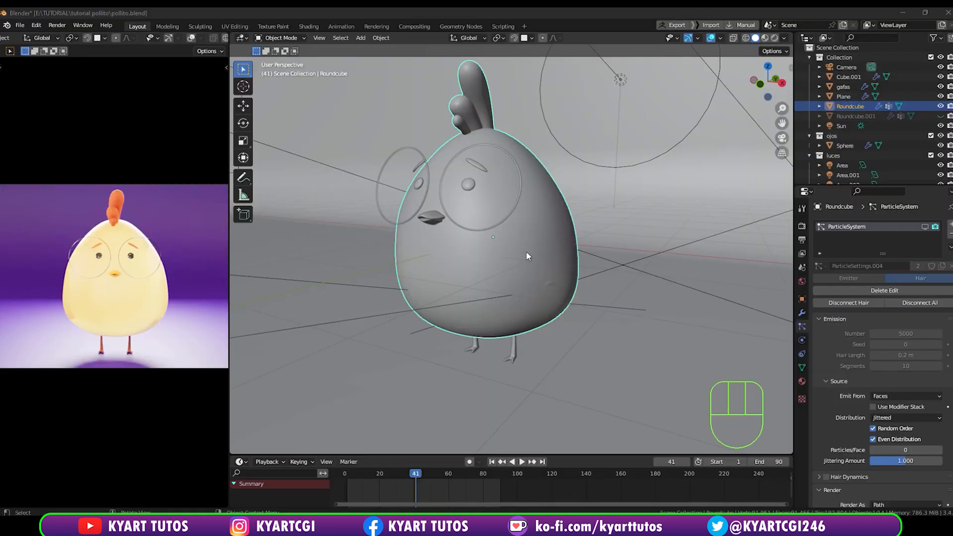
Turn the viewport display of the body's hair particle system back on and examine the furless patch at the wing.
{"action": "middle_click_drag", "start_coordinate": [526, 253], "coordinate": [554, 269]}
{"action": "scroll", "coordinate": [554, 269], "scroll_direction": "up", "scroll_amount": 5}
{"action": "middle_click_drag", "start_coordinate": [578, 302], "coordinate": [560, 325]}
{"action": "scroll", "coordinate": [537, 312], "scroll_direction": "down", "scroll_amount": 2}
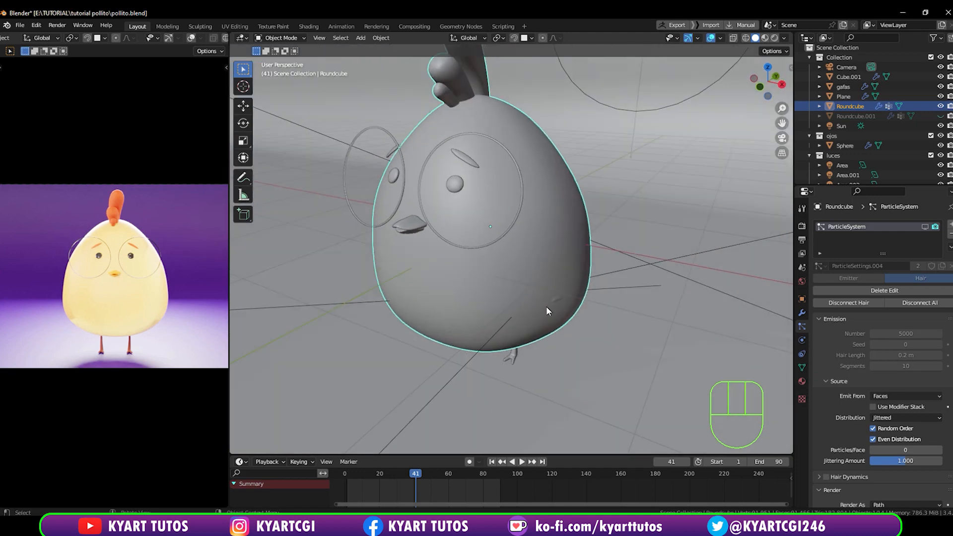
{"action": "middle_click_drag", "start_coordinate": [540, 305], "coordinate": [559, 326]}
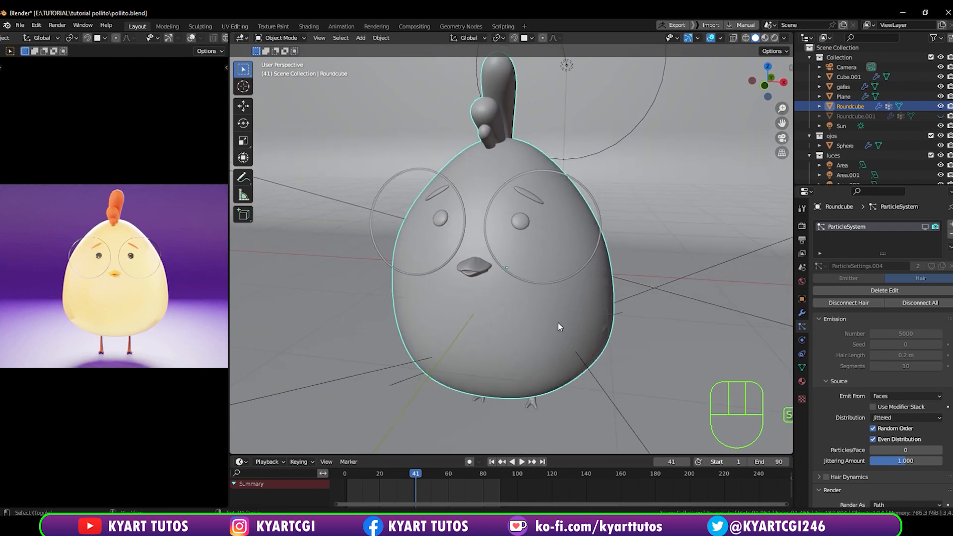
{"action": "left_click", "coordinate": [925, 227]}
{"action": "middle_click_drag", "start_coordinate": [630, 304], "coordinate": [570, 285]}
{"action": "middle_click_drag", "start_coordinate": [566, 353], "coordinate": [516, 335]}
{"action": "scroll", "coordinate": [453, 351], "scroll_direction": "down", "scroll_amount": 2}
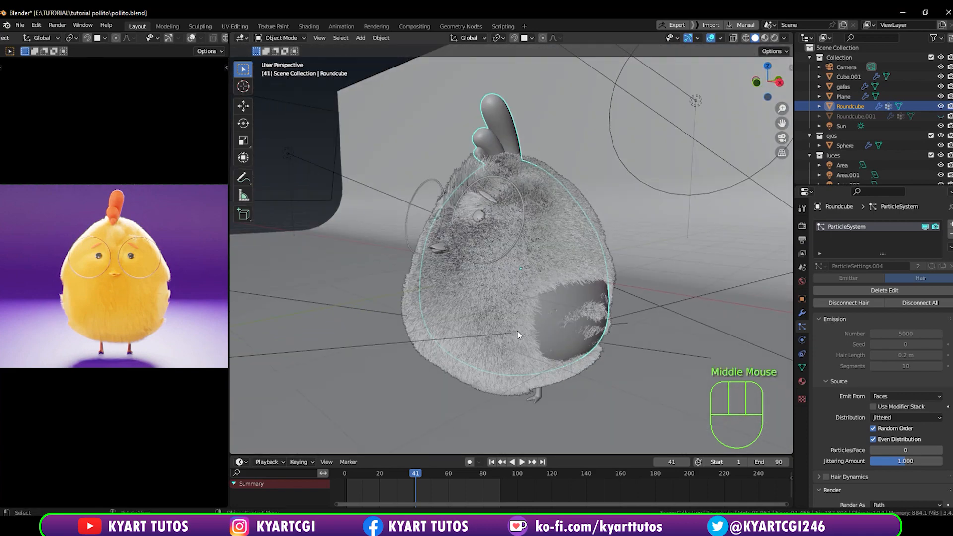
{"action": "middle_click_drag", "start_coordinate": [517, 300], "coordinate": [523, 313]}
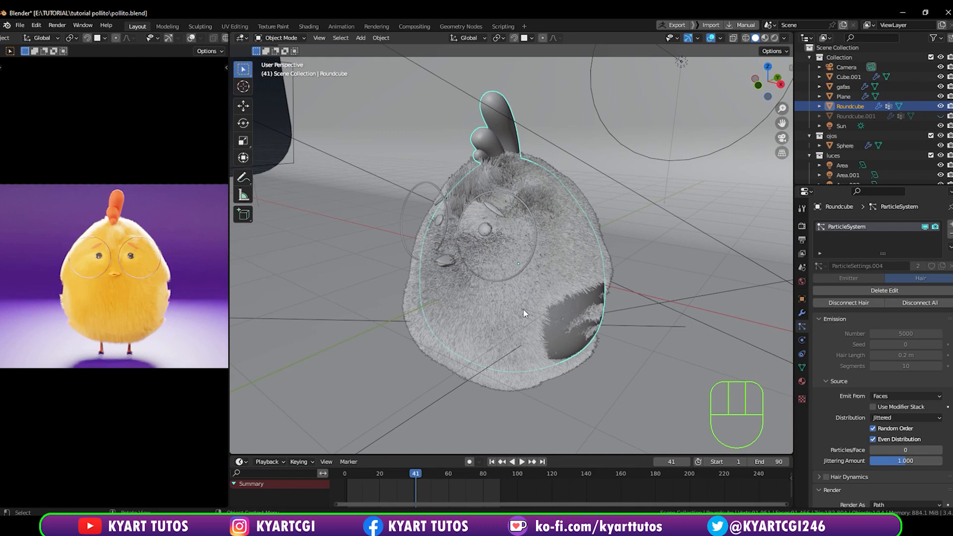
Switch the chick body to Weight Paint mode and examine the weights on the furless wing patch.
{"action": "key", "text": "ctrl+Tab"}
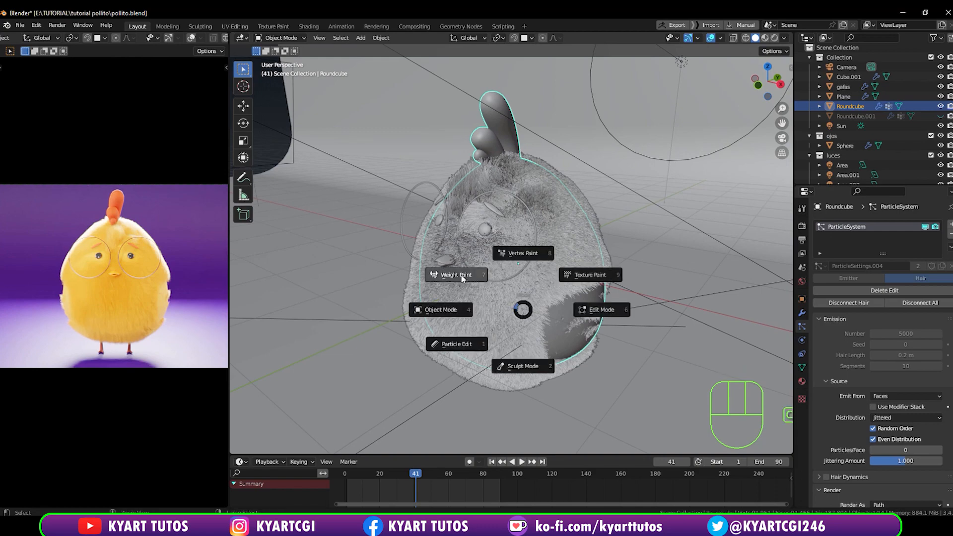
{"action": "left_click", "coordinate": [462, 276]}
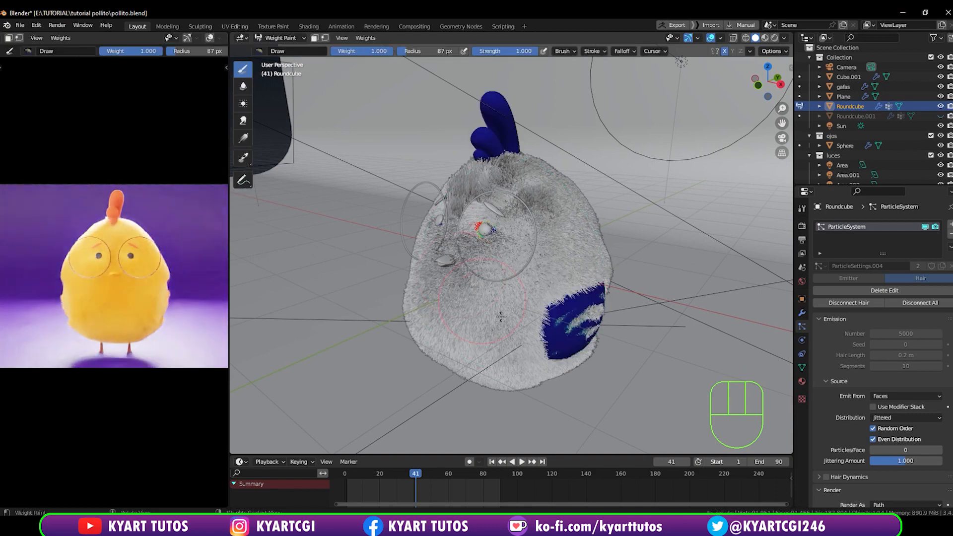
{"action": "mouse_move", "coordinate": [462, 278]}
{"action": "middle_mouse_down"}
{"action": "mouse_move", "coordinate": [431, 347]}
{"action": "mouse_move", "coordinate": [558, 330]}
{"action": "mouse_move", "coordinate": [557, 285]}
{"action": "middle_mouse_up"}
{"action": "scroll", "coordinate": [558, 330], "scroll_direction": "up", "scroll_amount": 2}
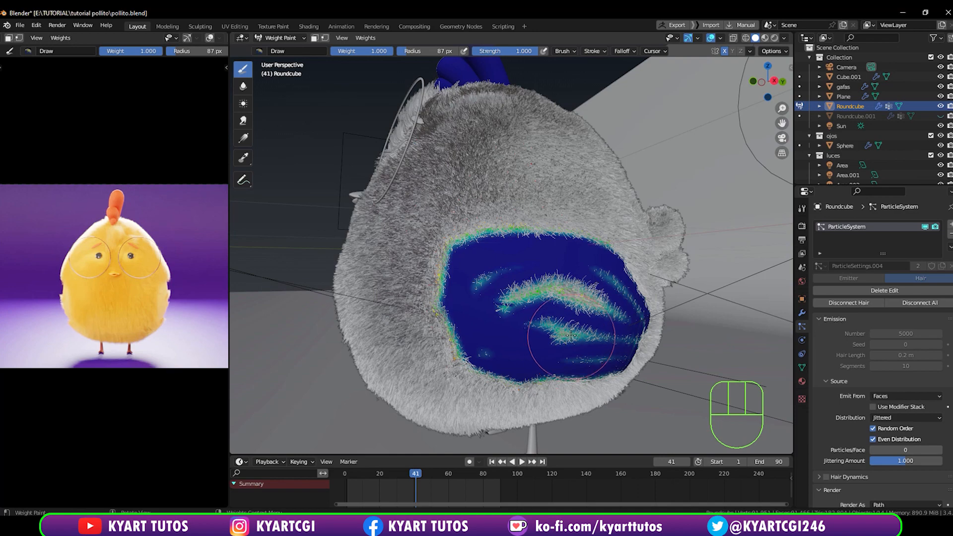
{"action": "scroll", "coordinate": [570, 336], "scroll_direction": "down", "scroll_amount": 2}
{"action": "mouse_move", "coordinate": [571, 335]}
{"action": "middle_mouse_down"}
{"action": "mouse_move", "coordinate": [579, 342]}
{"action": "mouse_move", "coordinate": [426, 82]}
{"action": "middle_mouse_up"}
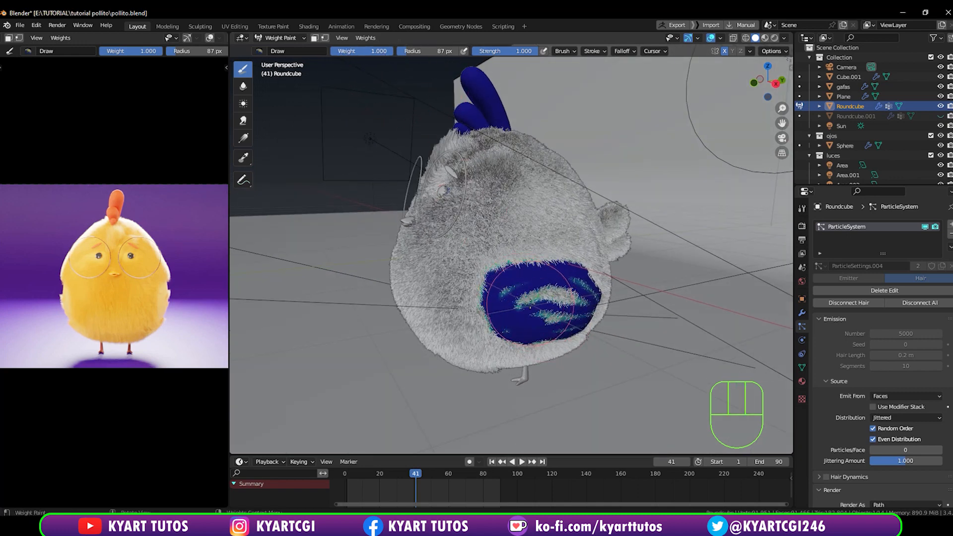
{"action": "key", "text": "shift+f"}
{"action": "left_click", "coordinate": [530, 304]}
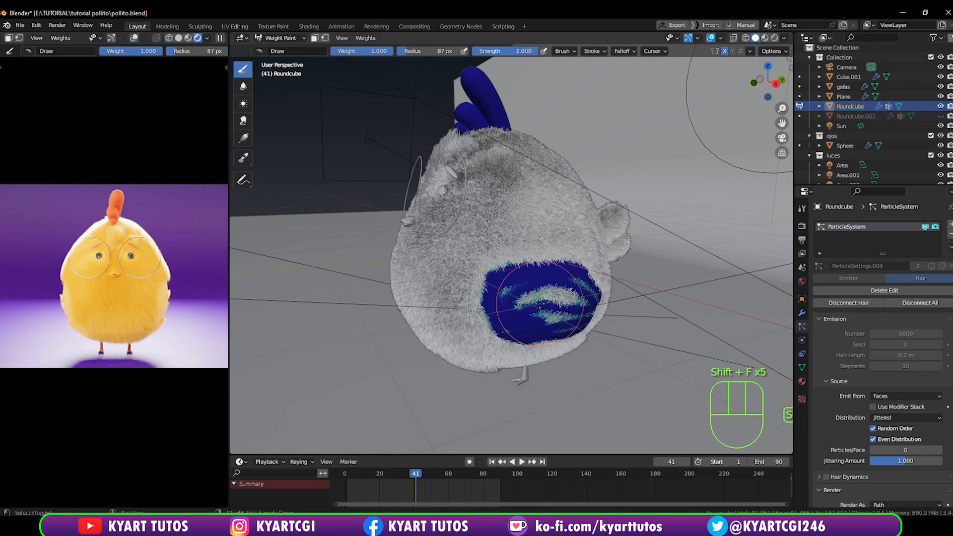
Paint weight 1.000 over the furless patch on the body's side with the Draw brush.
{"action": "middle_click_drag", "start_coordinate": [531, 304], "coordinate": [570, 320]}
{"action": "scroll", "coordinate": [475, 203], "scroll_direction": "down", "scroll_amount": 1}
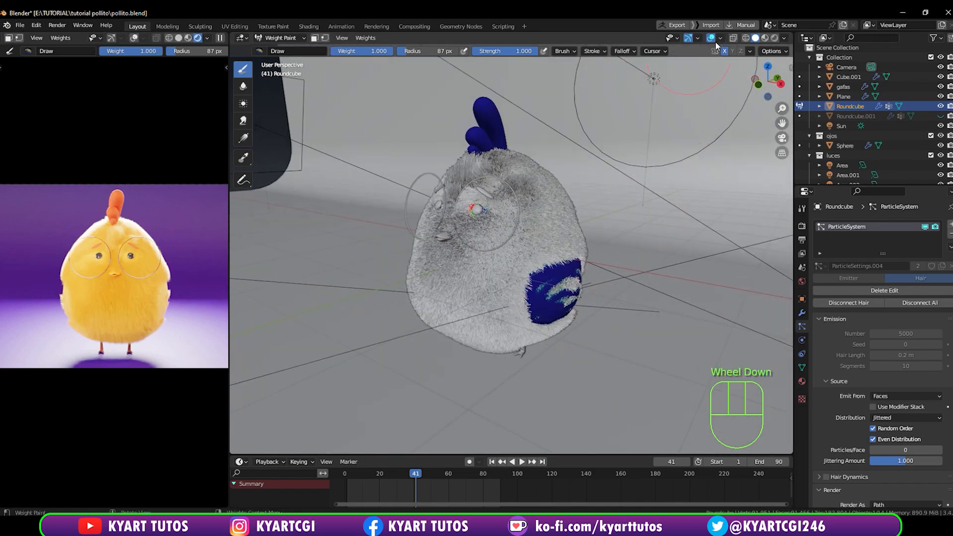
{"action": "mouse_move", "coordinate": [519, 298]}
{"action": "middle_mouse_down", "text": "shift"}
{"action": "mouse_move", "coordinate": [457, 263]}
{"action": "mouse_move", "coordinate": [430, 263]}
{"action": "middle_mouse_up", "text": "shift"}
{"action": "scroll", "coordinate": [464, 260], "scroll_direction": "up", "scroll_amount": 4}
{"action": "mouse_move", "coordinate": [462, 293]}
{"action": "left_mouse_down"}
{"action": "mouse_move", "coordinate": [602, 299]}
{"action": "mouse_move", "coordinate": [571, 278]}
{"action": "mouse_move", "coordinate": [546, 188]}
{"action": "left_mouse_up"}
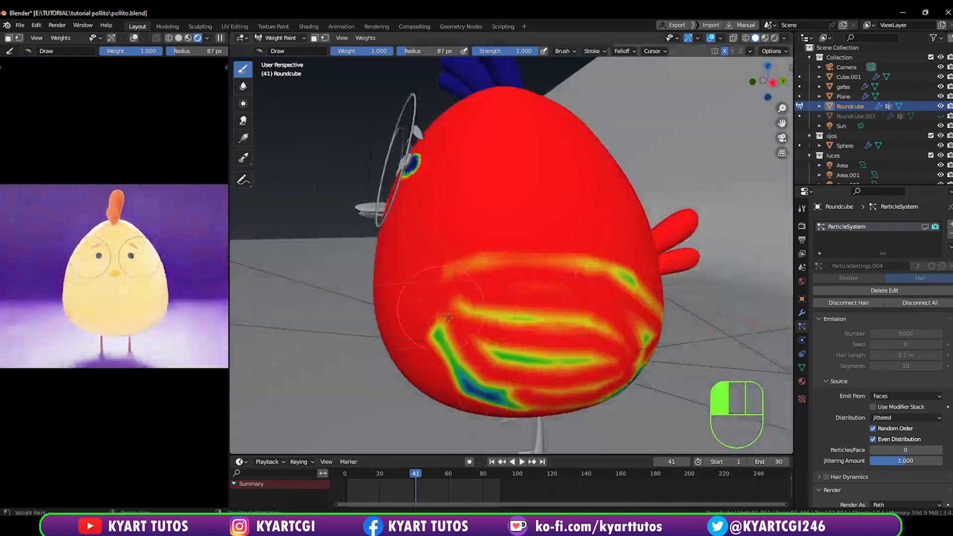
{"action": "left_click_drag", "start_coordinate": [487, 368], "coordinate": [533, 348]}
Examine the fur around the body's sides and back, and return the chick to Object Mode.
{"action": "middle_click_drag", "start_coordinate": [532, 349], "coordinate": [496, 317]}
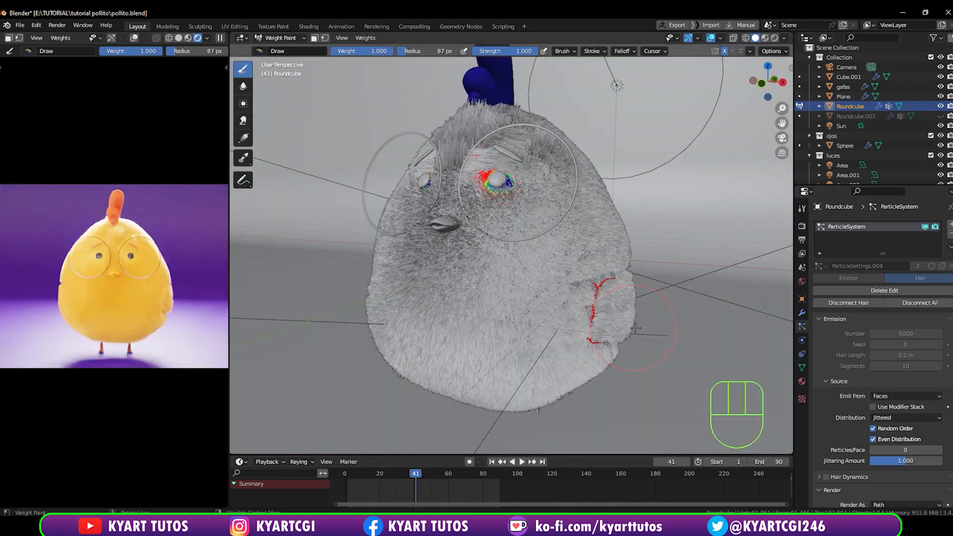
{"action": "middle_click_drag", "start_coordinate": [656, 317], "coordinate": [387, 316]}
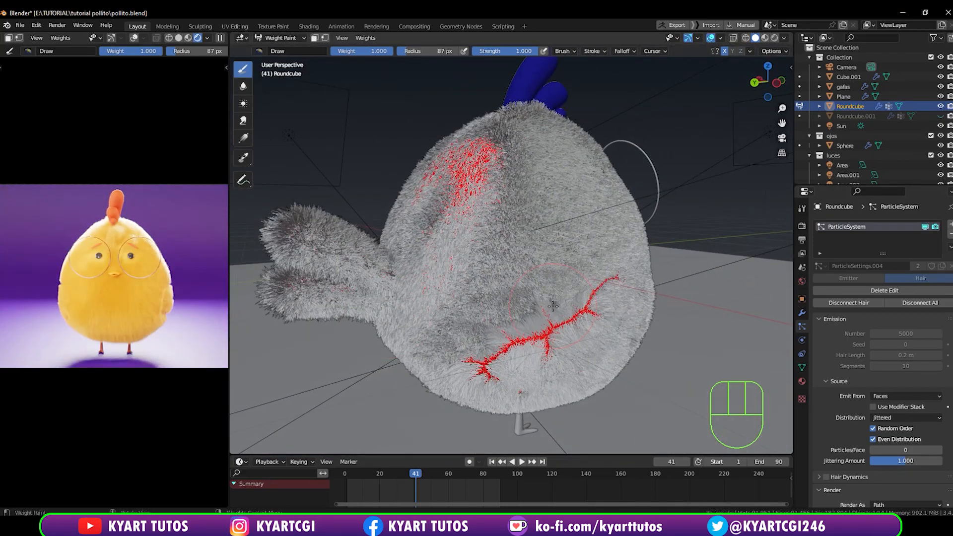
{"action": "middle_click_drag", "start_coordinate": [552, 306], "coordinate": [510, 290]}
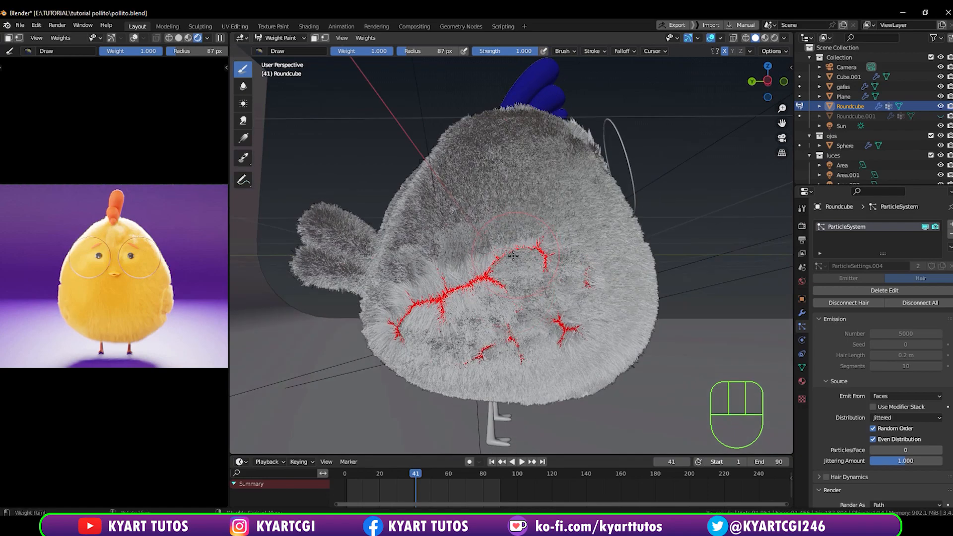
{"action": "middle_click_drag", "start_coordinate": [513, 255], "coordinate": [481, 293]}
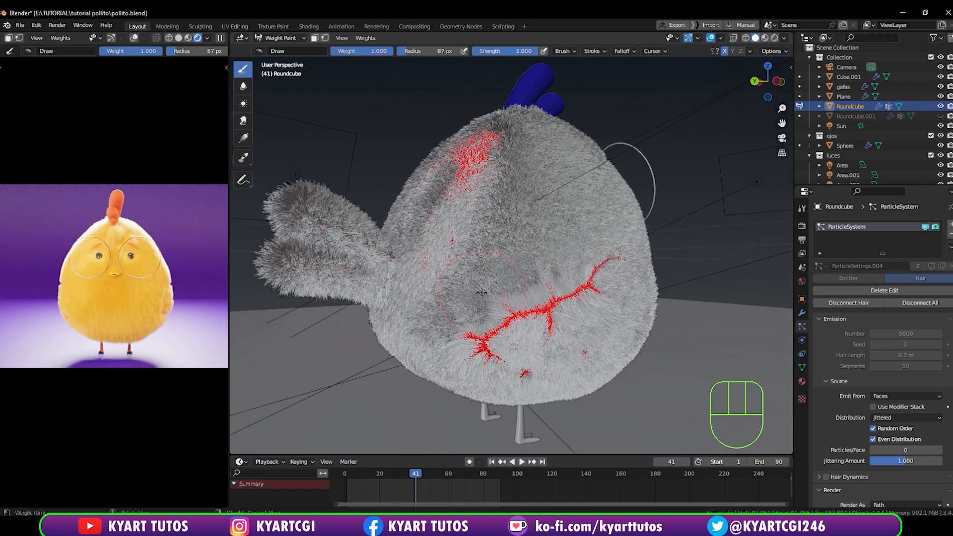
{"action": "key", "text": "ctrl+Tab"}
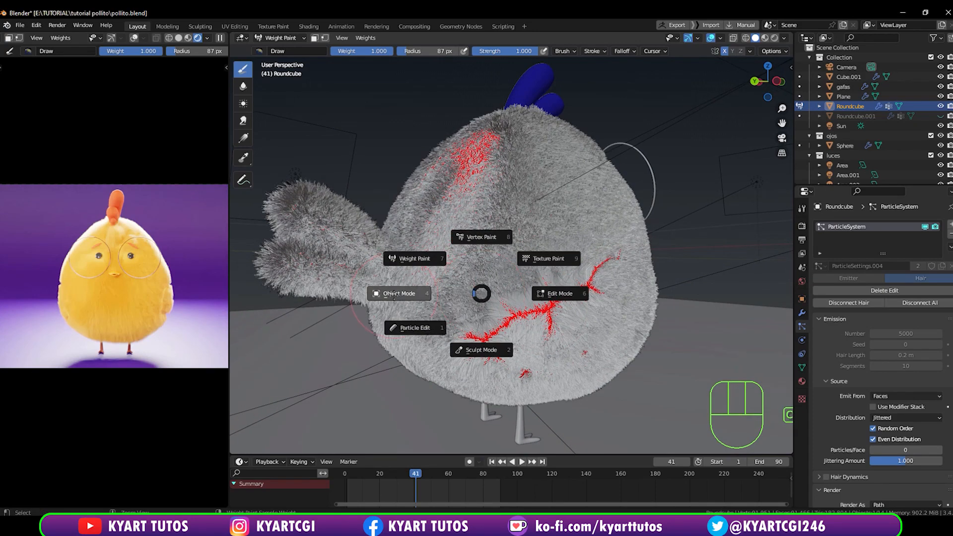
{"action": "left_click", "coordinate": [394, 294]}
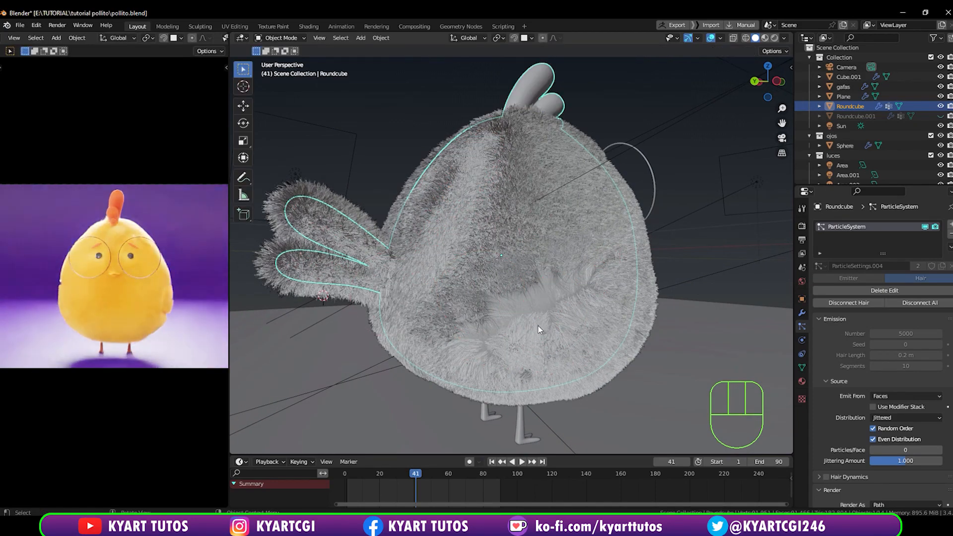
Inspect the fur from the back and front, and switch the chick body to Particle Edit mode.
{"action": "mouse_move", "coordinate": [538, 325]}
{"action": "middle_mouse_down"}
{"action": "mouse_move", "coordinate": [472, 341]}
{"action": "mouse_move", "coordinate": [433, 323]}
{"action": "mouse_move", "coordinate": [479, 307]}
{"action": "mouse_move", "coordinate": [521, 327]}
{"action": "mouse_move", "coordinate": [478, 318]}
{"action": "mouse_move", "coordinate": [343, 327]}
{"action": "mouse_move", "coordinate": [490, 324]}
{"action": "mouse_move", "coordinate": [459, 318]}
{"action": "mouse_move", "coordinate": [478, 303]}
{"action": "mouse_move", "coordinate": [550, 326]}
{"action": "middle_mouse_up"}
{"action": "scroll", "coordinate": [529, 324], "scroll_direction": "down", "scroll_amount": 2}
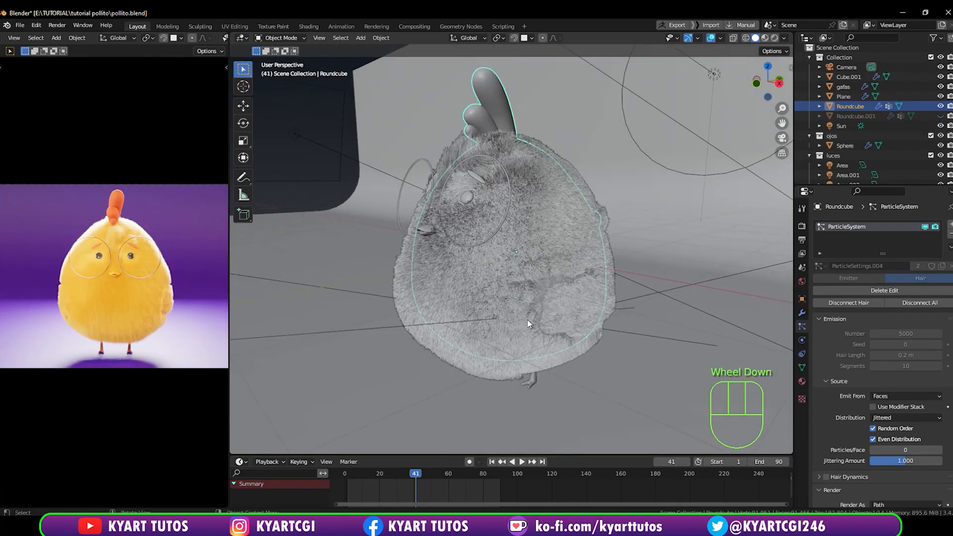
{"action": "scroll", "coordinate": [493, 320], "scroll_direction": "down", "scroll_amount": 1}
{"action": "middle_click_drag", "start_coordinate": [493, 320], "coordinate": [522, 308]}
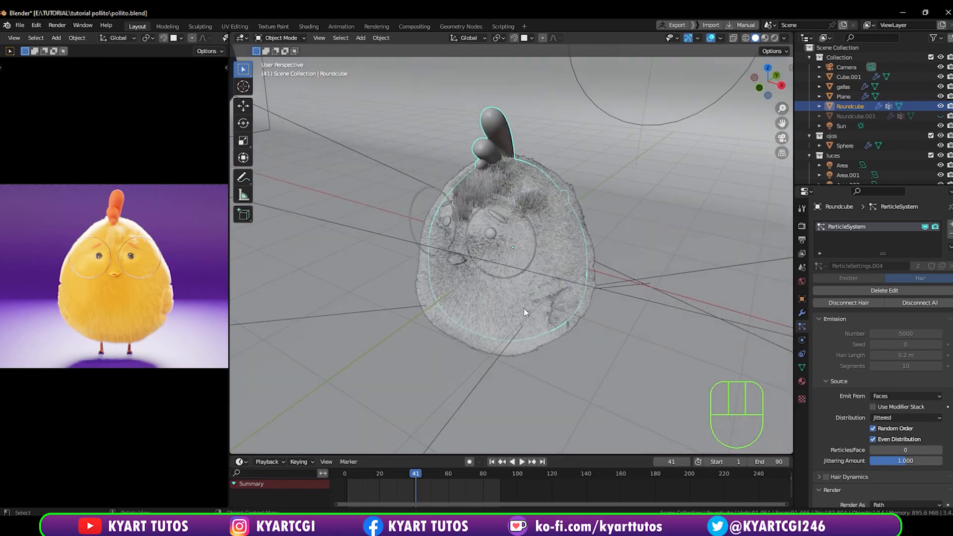
{"action": "scroll", "coordinate": [523, 308], "scroll_direction": "up", "scroll_amount": 2}
{"action": "key", "text": "ctrl+Tab"}
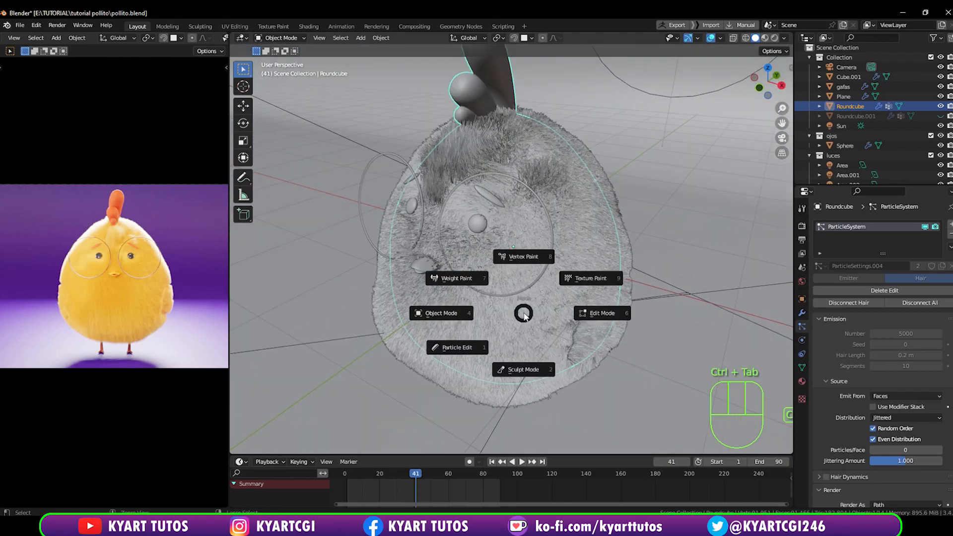
{"action": "left_click", "coordinate": [452, 355]}
Comb the sparse hairs on the chick's lower side back toward the tail.
{"action": "mouse_move", "coordinate": [451, 347]}
{"action": "middle_mouse_down"}
{"action": "mouse_move", "coordinate": [512, 363]}
{"action": "mouse_move", "coordinate": [457, 334]}
{"action": "mouse_move", "coordinate": [442, 365]}
{"action": "mouse_move", "coordinate": [453, 334]}
{"action": "mouse_move", "coordinate": [502, 325]}
{"action": "middle_mouse_up"}
{"action": "scroll", "coordinate": [553, 366], "scroll_direction": "up", "scroll_amount": 2}
{"action": "scroll", "coordinate": [553, 366], "scroll_direction": "down", "scroll_amount": 2}
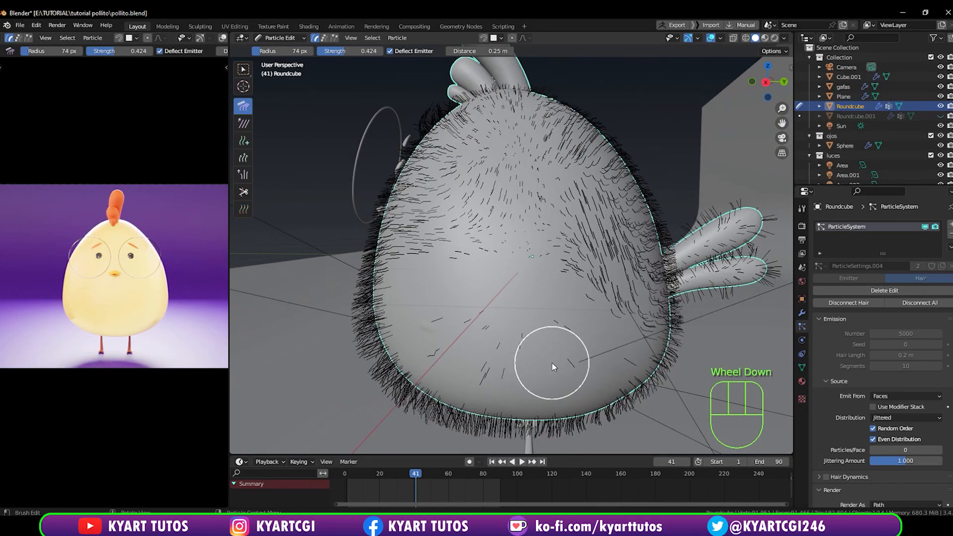
{"action": "scroll", "coordinate": [552, 366], "scroll_direction": "up", "scroll_amount": 1}
{"action": "mouse_move", "coordinate": [552, 365]}
{"action": "middle_mouse_down", "text": "shift"}
{"action": "mouse_move", "coordinate": [533, 315]}
{"action": "mouse_move", "coordinate": [520, 359]}
{"action": "middle_mouse_up", "text": "shift"}
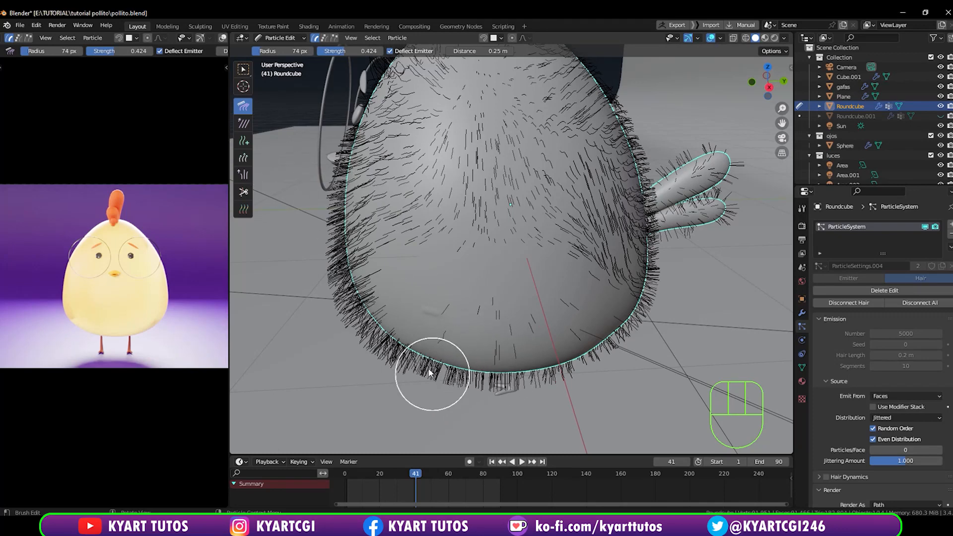
{"action": "mouse_move", "coordinate": [436, 358]}
{"action": "left_mouse_down"}
{"action": "mouse_move", "coordinate": [452, 332]}
{"action": "mouse_move", "coordinate": [534, 337]}
{"action": "mouse_move", "coordinate": [598, 324]}
{"action": "mouse_move", "coordinate": [449, 325]}
{"action": "mouse_move", "coordinate": [557, 323]}
{"action": "mouse_move", "coordinate": [490, 342]}
{"action": "mouse_move", "coordinate": [557, 345]}
{"action": "mouse_move", "coordinate": [617, 319]}
{"action": "mouse_move", "coordinate": [573, 335]}
{"action": "left_mouse_up"}
{"action": "mouse_move", "coordinate": [573, 335]}
{"action": "middle_mouse_down"}
{"action": "mouse_move", "coordinate": [520, 309]}
{"action": "mouse_move", "coordinate": [445, 306]}
{"action": "middle_mouse_up"}
{"action": "mouse_move", "coordinate": [444, 306]}
{"action": "left_mouse_down"}
{"action": "mouse_move", "coordinate": [546, 302]}
{"action": "mouse_move", "coordinate": [499, 315]}
{"action": "left_mouse_up"}
{"action": "mouse_move", "coordinate": [500, 315]}
{"action": "middle_mouse_down"}
{"action": "mouse_move", "coordinate": [516, 299]}
{"action": "mouse_move", "coordinate": [579, 300]}
{"action": "middle_mouse_up"}
{"action": "scroll", "coordinate": [515, 298], "scroll_direction": "down", "scroll_amount": 2}
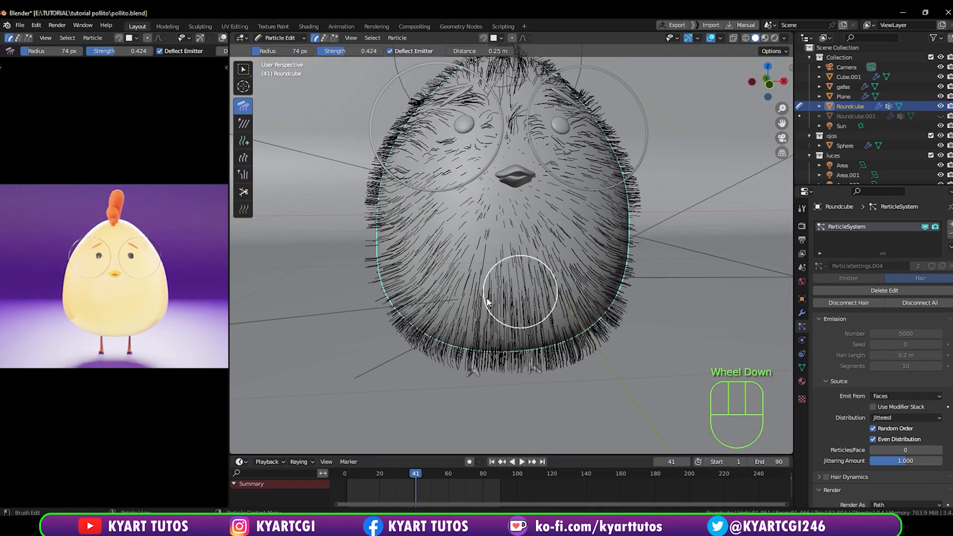
Comb the hairs on the opposite lower side and along the body's lower edge back toward the tail.
{"action": "middle_click_drag", "start_coordinate": [516, 298], "coordinate": [594, 302]}
{"action": "mouse_move", "coordinate": [595, 306]}
{"action": "left_mouse_down"}
{"action": "mouse_move", "coordinate": [472, 299]}
{"action": "mouse_move", "coordinate": [544, 319]}
{"action": "mouse_move", "coordinate": [428, 323]}
{"action": "left_mouse_up"}
{"action": "left_click_drag", "start_coordinate": [575, 281], "coordinate": [450, 279]}
{"action": "mouse_move", "coordinate": [585, 300]}
{"action": "left_mouse_down"}
{"action": "mouse_move", "coordinate": [510, 314]}
{"action": "mouse_move", "coordinate": [523, 328]}
{"action": "mouse_move", "coordinate": [404, 303]}
{"action": "mouse_move", "coordinate": [419, 315]}
{"action": "left_mouse_up"}
{"action": "mouse_move", "coordinate": [419, 315]}
{"action": "middle_mouse_down"}
{"action": "mouse_move", "coordinate": [468, 348]}
{"action": "mouse_move", "coordinate": [298, 329]}
{"action": "mouse_move", "coordinate": [300, 347]}
{"action": "mouse_move", "coordinate": [510, 366]}
{"action": "middle_mouse_up"}
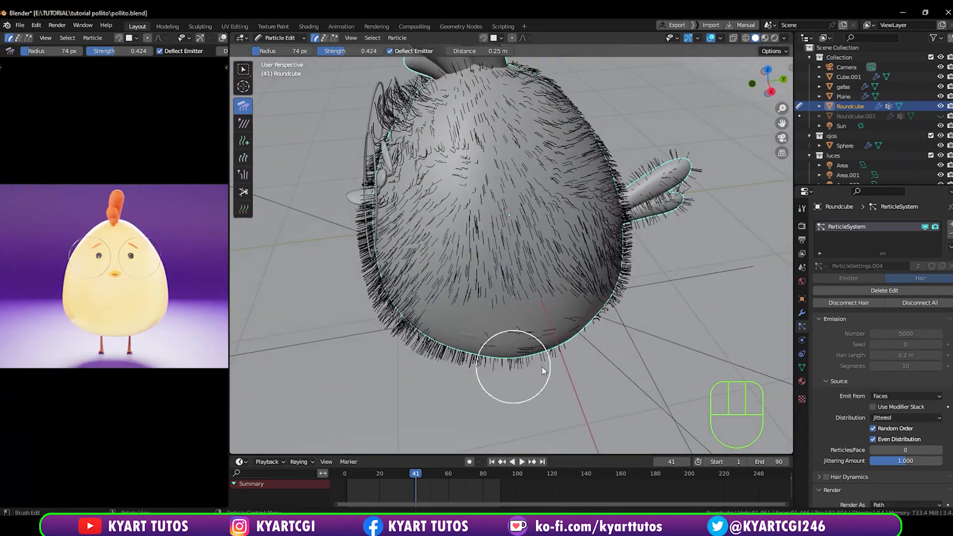
{"action": "left_click_drag", "start_coordinate": [511, 366], "coordinate": [568, 333]}
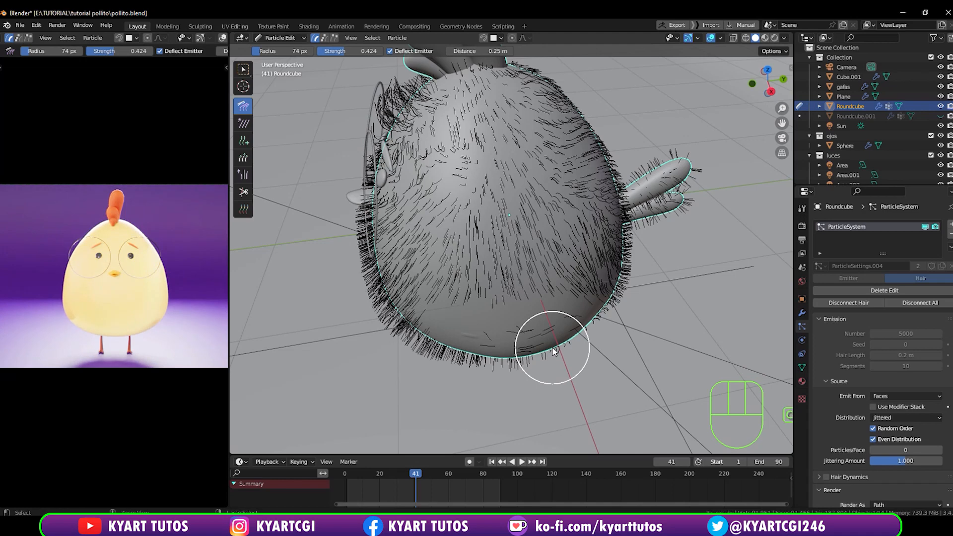
Return the chick to Object Mode and examine the combed fur around its lower sides.
{"action": "key", "text": "ctrl+Tab"}
{"action": "left_click", "coordinate": [469, 350]}
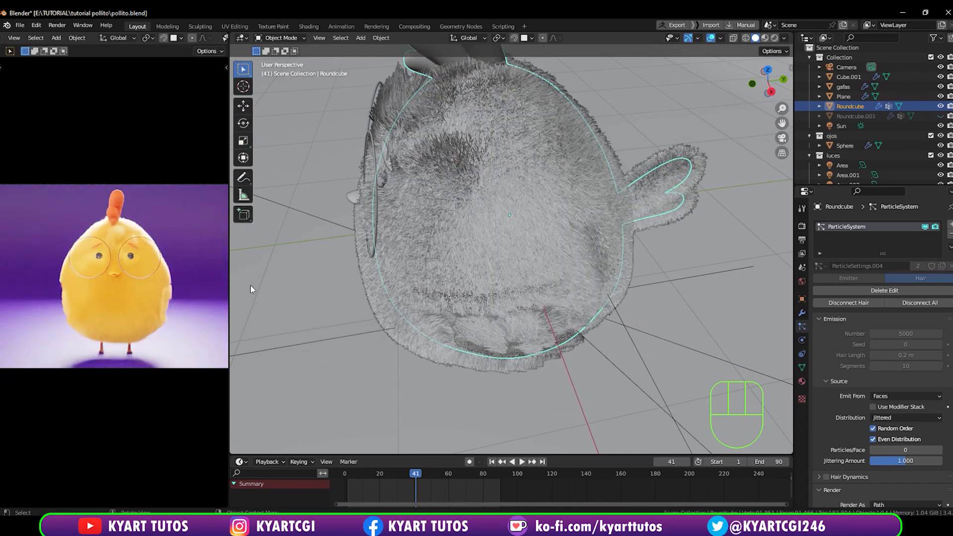
{"action": "middle_click_drag", "start_coordinate": [354, 352], "coordinate": [493, 311]}
{"action": "scroll", "coordinate": [460, 276], "scroll_direction": "down", "scroll_amount": 2}
{"action": "scroll", "coordinate": [497, 278], "scroll_direction": "up", "scroll_amount": 5}
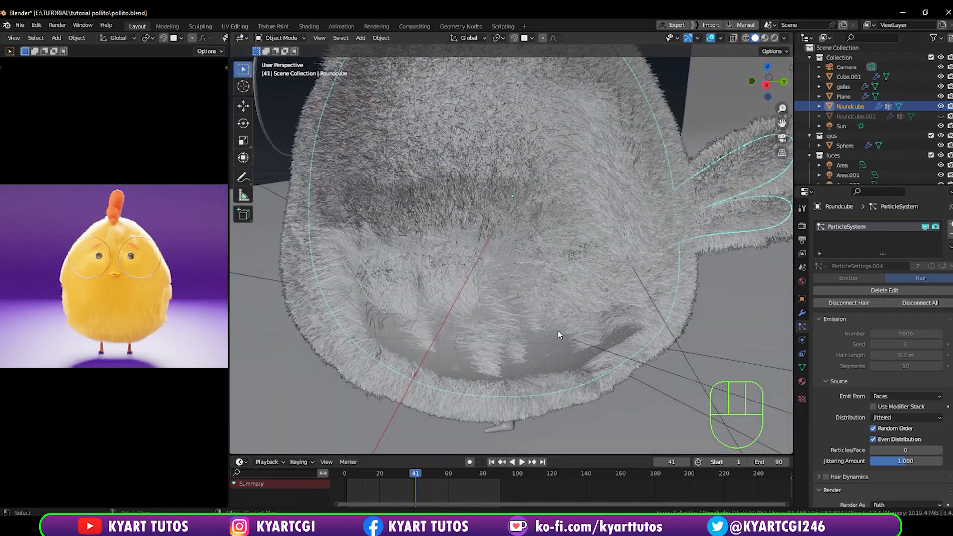
{"action": "middle_click_drag", "start_coordinate": [559, 334], "coordinate": [448, 302]}
{"action": "scroll", "coordinate": [448, 301], "scroll_direction": "down", "scroll_amount": 3}
{"action": "middle_click_drag", "start_coordinate": [364, 287], "coordinate": [432, 306]}
{"action": "scroll", "coordinate": [535, 271], "scroll_direction": "up", "scroll_amount": 3}
{"action": "scroll", "coordinate": [537, 268], "scroll_direction": "down", "scroll_amount": 2}
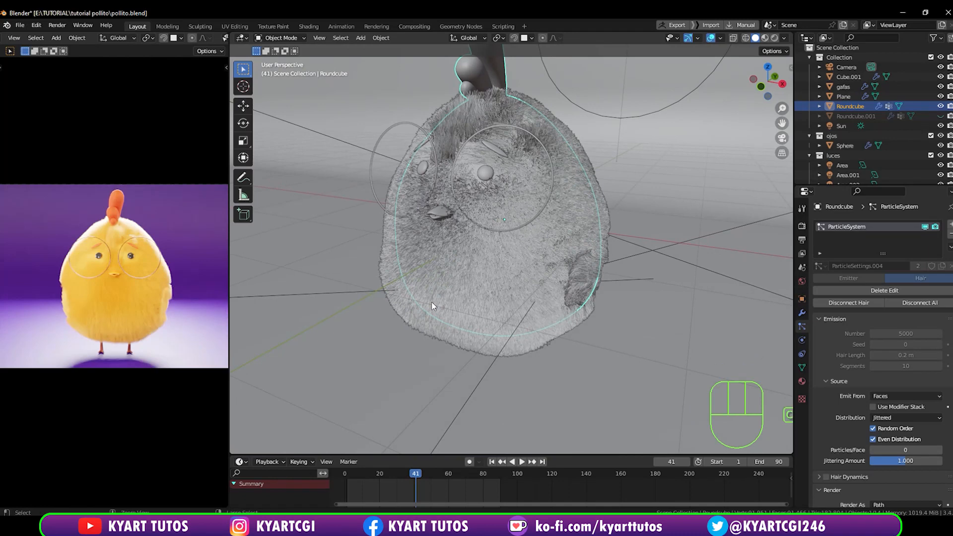
Put the chick body back in Particle Edit mode, activate the Add brush, and review the brush and mirror options.
{"action": "key", "text": "ctrl+Tab"}
{"action": "left_click", "coordinate": [367, 334]}
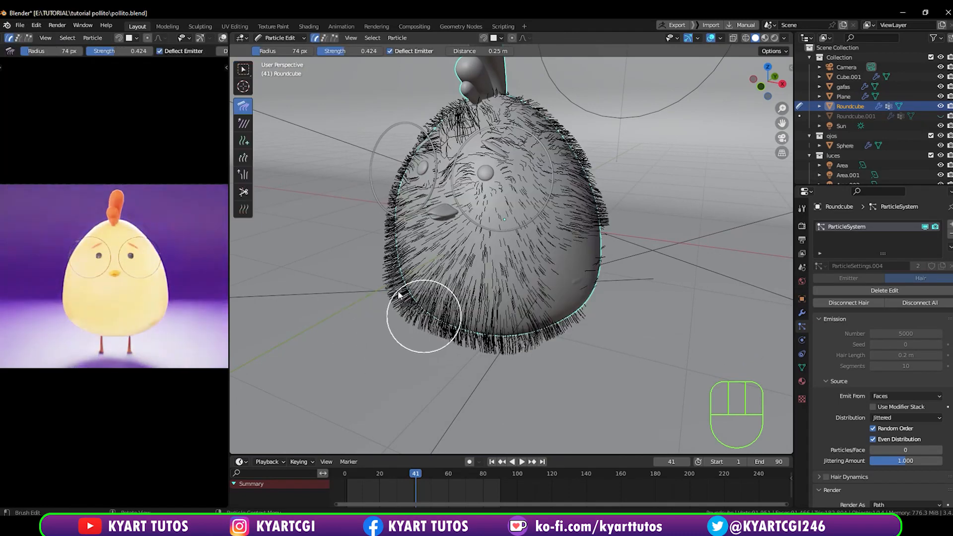
{"action": "left_click", "coordinate": [243, 141]}
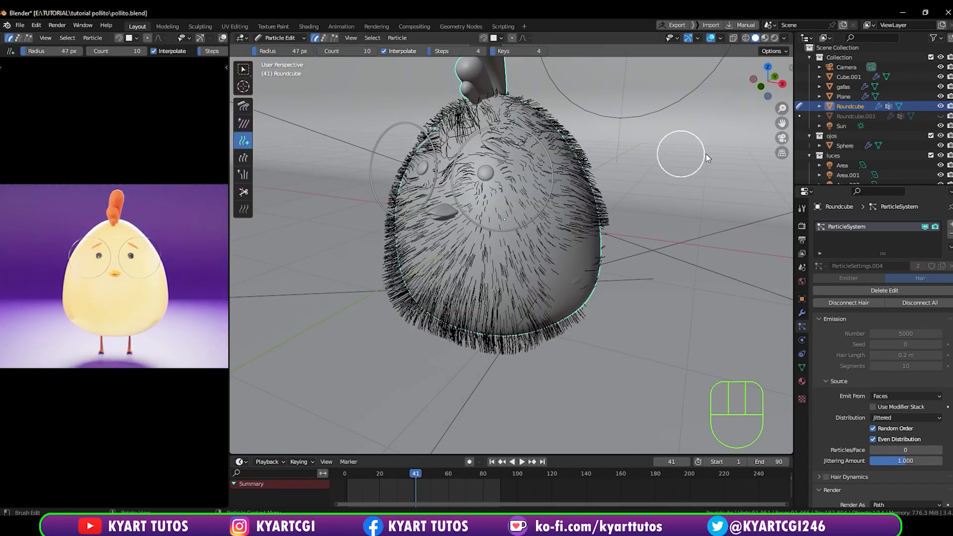
{"action": "key", "text": "n"}
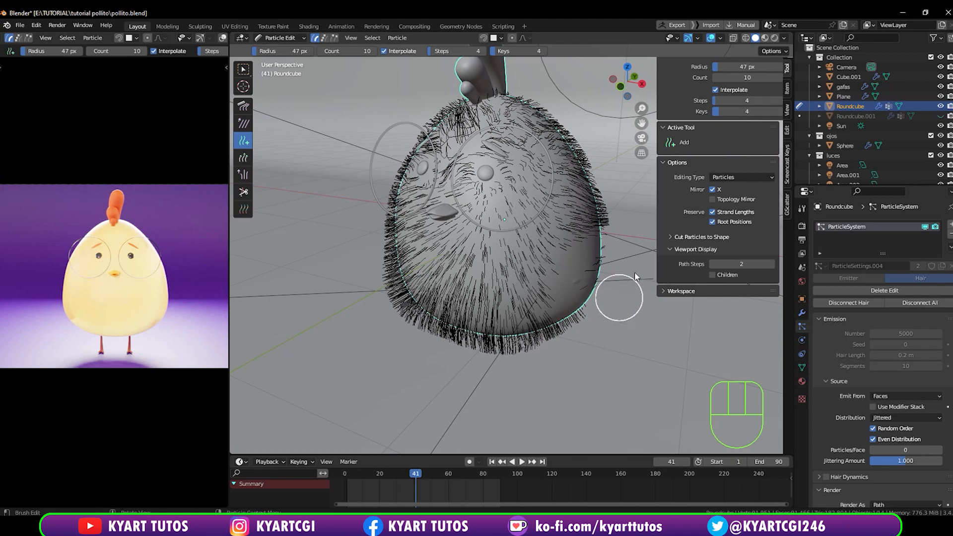
{"action": "middle_click_drag", "start_coordinate": [583, 321], "coordinate": [474, 276]}
{"action": "scroll", "coordinate": [570, 299], "scroll_direction": "up", "scroll_amount": 2}
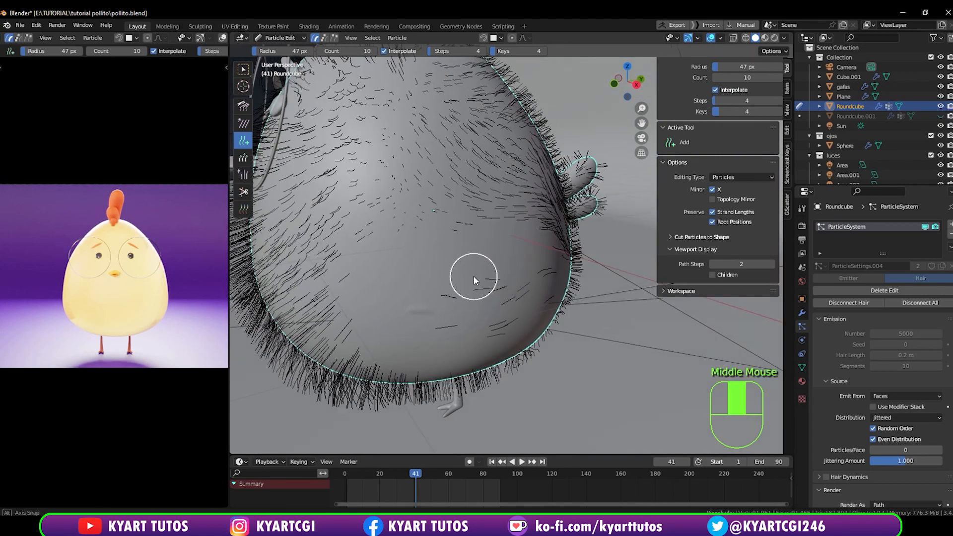
{"action": "key", "text": "n"}
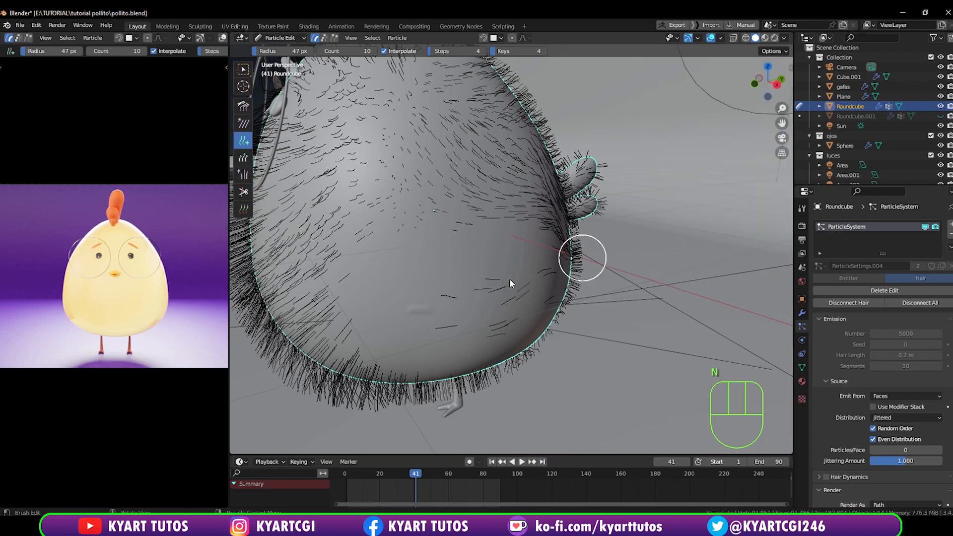
Add hairs over the bare patches on the chick's lower sides with the Add brush.
{"action": "middle_click_drag", "start_coordinate": [393, 275], "coordinate": [405, 304]}
{"action": "mouse_move", "coordinate": [463, 282]}
{"action": "middle_mouse_down"}
{"action": "mouse_move", "coordinate": [474, 289]}
{"action": "mouse_move", "coordinate": [414, 313]}
{"action": "mouse_move", "coordinate": [477, 322]}
{"action": "mouse_move", "coordinate": [478, 304]}
{"action": "mouse_move", "coordinate": [428, 311]}
{"action": "mouse_move", "coordinate": [589, 277]}
{"action": "mouse_move", "coordinate": [623, 295]}
{"action": "middle_mouse_up"}
{"action": "left_click", "coordinate": [445, 310]}
{"action": "scroll", "coordinate": [600, 286], "scroll_direction": "down", "scroll_amount": 3}
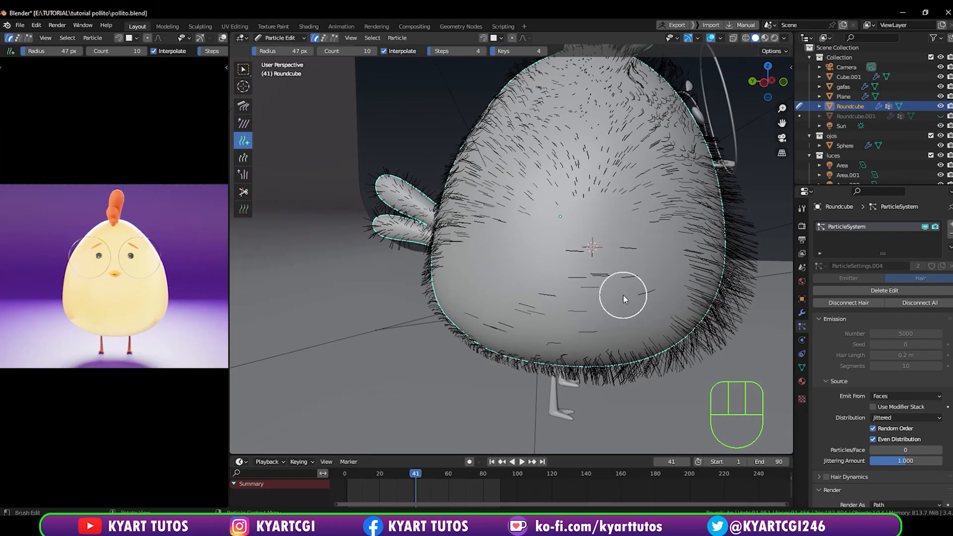
{"action": "left_click", "coordinate": [518, 269]}
{"action": "middle_click_drag", "start_coordinate": [504, 276], "coordinate": [605, 293]}
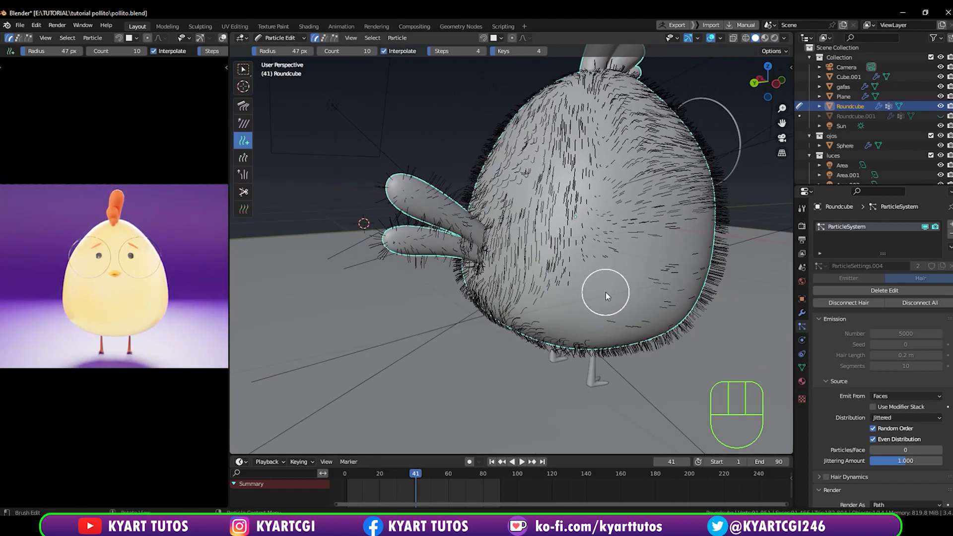
{"action": "left_click", "coordinate": [562, 325]}
Fill the remaining gaps near the patch's lower edge and toward the belly with more hairs.
{"action": "middle_click_drag", "start_coordinate": [579, 323], "coordinate": [502, 329]}
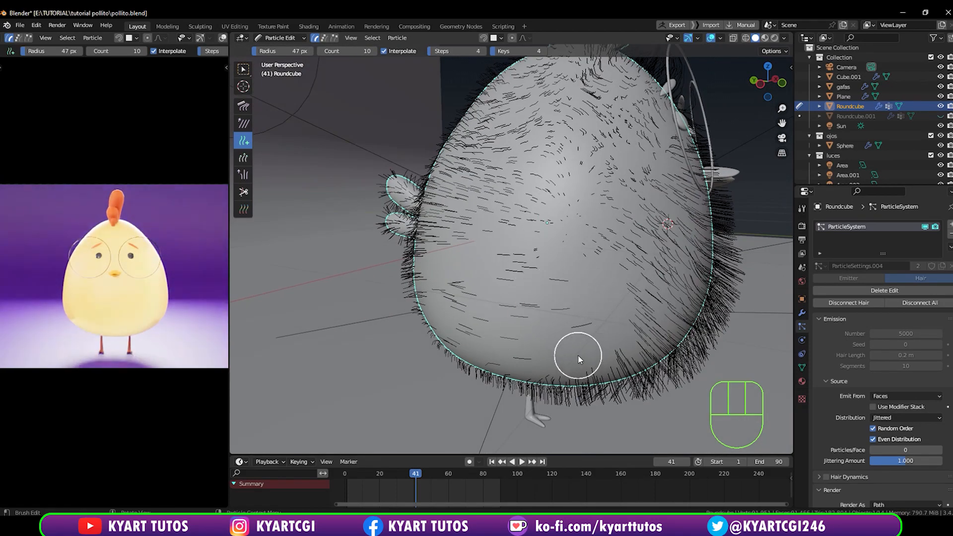
{"action": "middle_click_drag", "start_coordinate": [574, 362], "coordinate": [536, 324]}
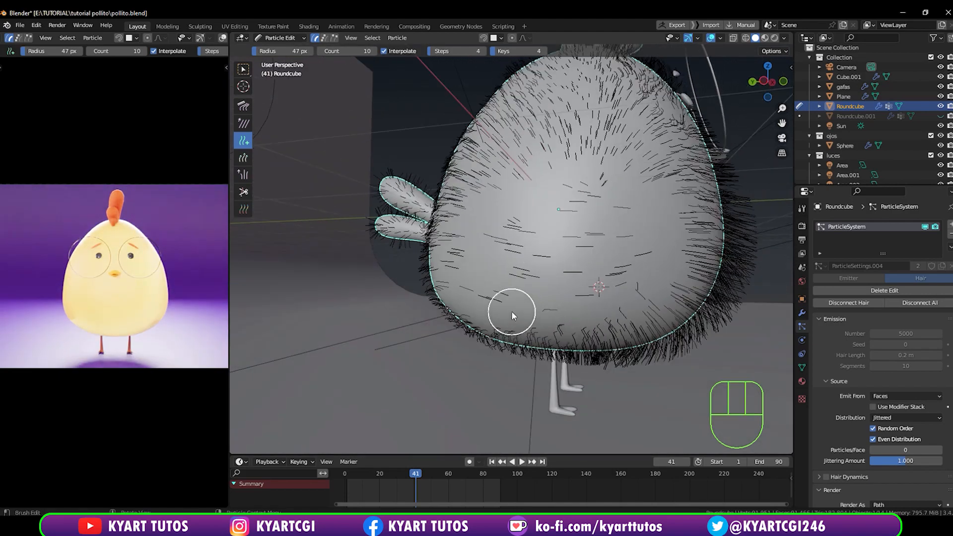
{"action": "left_click_drag", "start_coordinate": [511, 312], "coordinate": [542, 309]}
{"action": "middle_click_drag", "start_coordinate": [542, 308], "coordinate": [545, 334]}
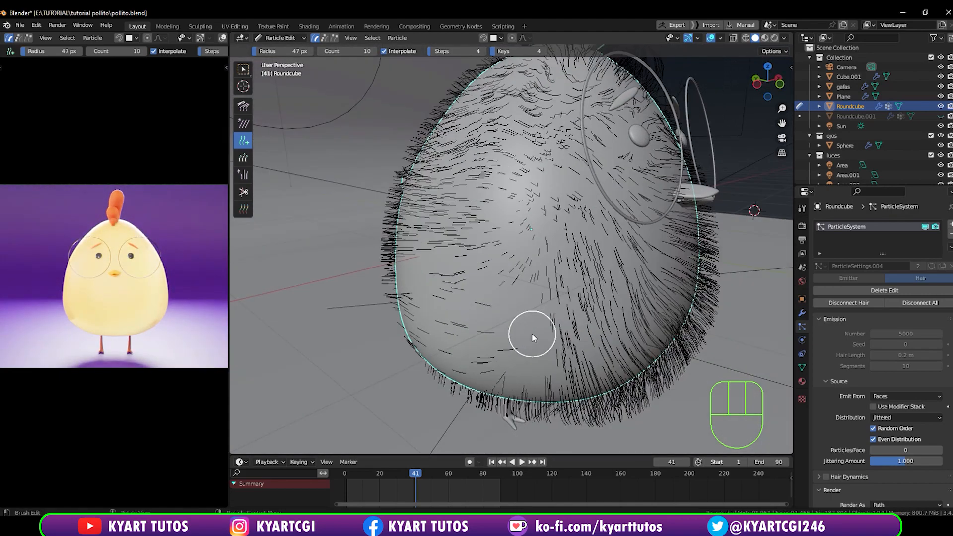
{"action": "left_click_drag", "start_coordinate": [525, 331], "coordinate": [536, 340]}
{"action": "mouse_move", "coordinate": [536, 340]}
{"action": "middle_mouse_down"}
{"action": "mouse_move", "coordinate": [449, 344]}
{"action": "mouse_move", "coordinate": [434, 305]}
{"action": "middle_mouse_up"}
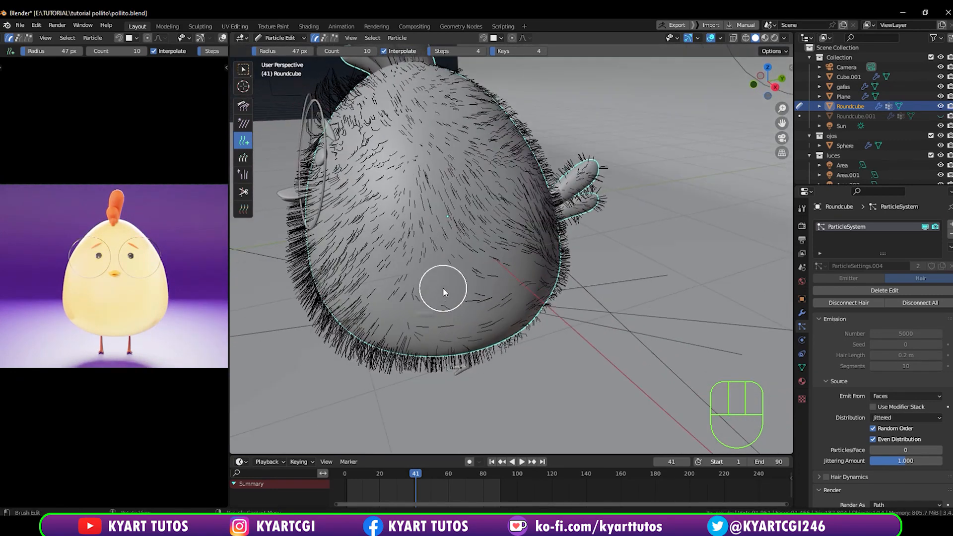
Comb the newly added hairs on the lower side back toward the tail with the Comb brush.
{"action": "left_click", "coordinate": [243, 106]}
{"action": "scroll", "coordinate": [361, 278], "scroll_direction": "up", "scroll_amount": 4}
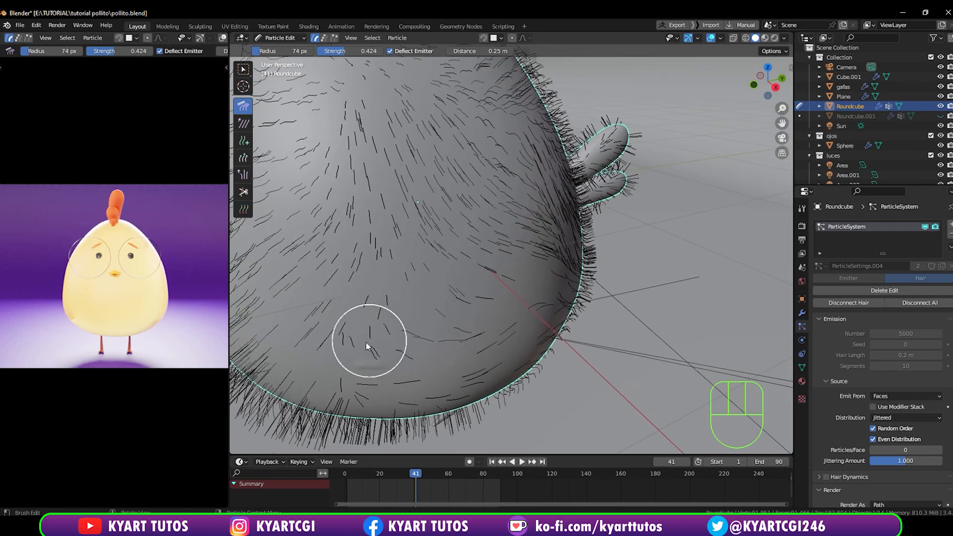
{"action": "mouse_move", "coordinate": [365, 343]}
{"action": "left_mouse_down"}
{"action": "mouse_move", "coordinate": [397, 340]}
{"action": "mouse_move", "coordinate": [418, 317]}
{"action": "mouse_move", "coordinate": [487, 290]}
{"action": "left_mouse_up"}
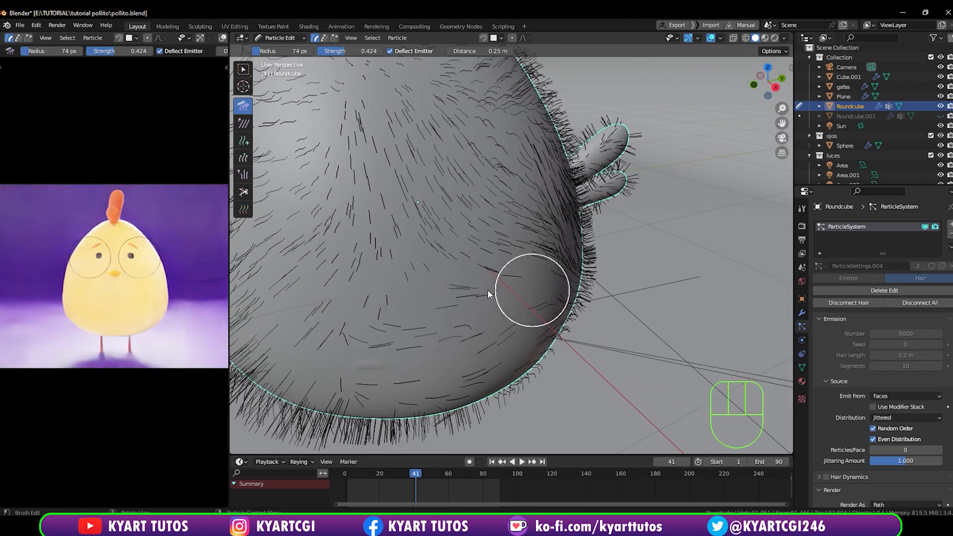
{"action": "middle_click_drag", "start_coordinate": [532, 278], "coordinate": [365, 308]}
{"action": "left_click_drag", "start_coordinate": [365, 309], "coordinate": [356, 307]}
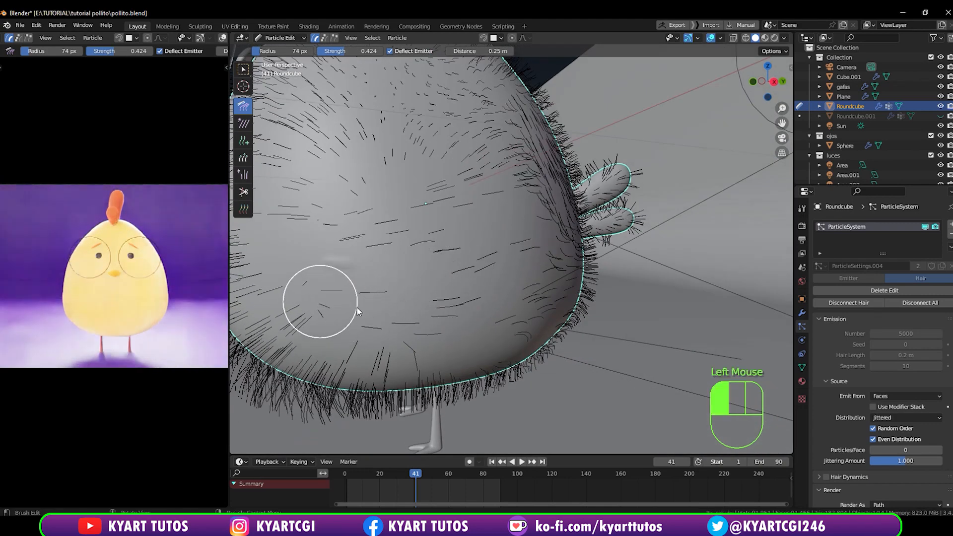
{"action": "mouse_move", "coordinate": [467, 306]}
{"action": "left_mouse_down"}
{"action": "mouse_move", "coordinate": [378, 341]}
{"action": "mouse_move", "coordinate": [545, 303]}
{"action": "left_mouse_up"}
{"action": "middle_click_drag", "start_coordinate": [545, 302], "coordinate": [436, 325]}
{"action": "left_click_drag", "start_coordinate": [383, 317], "coordinate": [473, 320]}
{"action": "left_click_drag", "start_coordinate": [397, 294], "coordinate": [477, 309]}
{"action": "left_click_drag", "start_coordinate": [322, 266], "coordinate": [396, 292]}
{"action": "middle_click_drag", "start_coordinate": [371, 298], "coordinate": [578, 258]}
Comb the new hairs on the opposite lower side and near the belly back toward the tail.
{"action": "key", "text": "n"}
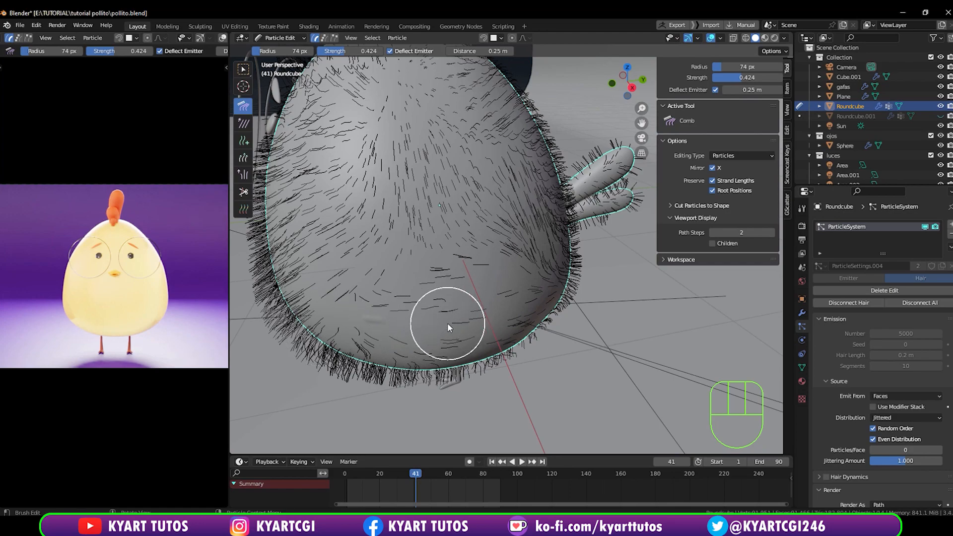
{"action": "scroll", "coordinate": [441, 310], "scroll_direction": "down", "scroll_amount": 3}
{"action": "mouse_move", "coordinate": [442, 305]}
{"action": "middle_mouse_down"}
{"action": "mouse_move", "coordinate": [433, 308]}
{"action": "mouse_move", "coordinate": [580, 321]}
{"action": "mouse_move", "coordinate": [597, 307]}
{"action": "mouse_move", "coordinate": [545, 315]}
{"action": "mouse_move", "coordinate": [562, 320]}
{"action": "middle_mouse_up"}
{"action": "scroll", "coordinate": [544, 313], "scroll_direction": "up", "scroll_amount": 3}
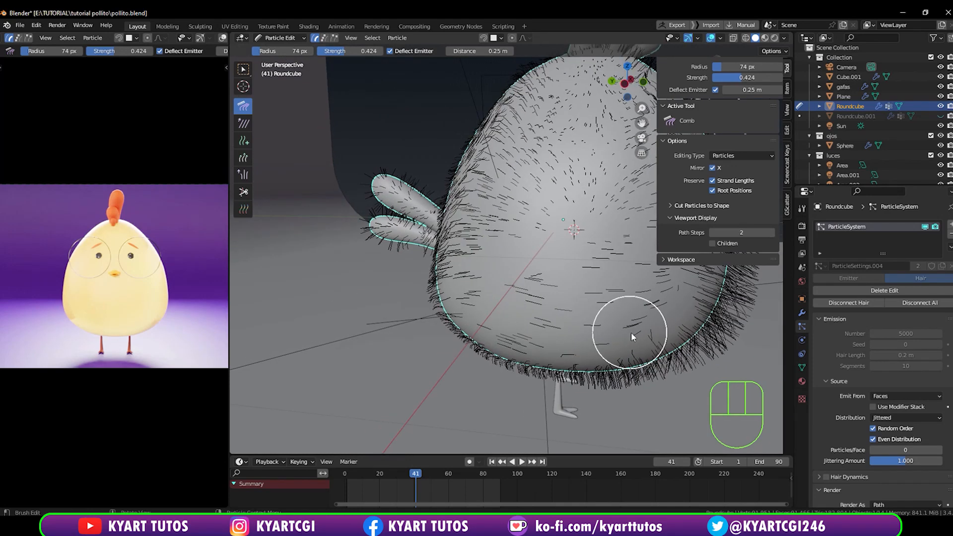
{"action": "mouse_move", "coordinate": [651, 330]}
{"action": "left_mouse_down"}
{"action": "mouse_move", "coordinate": [576, 330]}
{"action": "mouse_move", "coordinate": [622, 341]}
{"action": "mouse_move", "coordinate": [546, 329]}
{"action": "mouse_move", "coordinate": [576, 337]}
{"action": "mouse_move", "coordinate": [469, 316]}
{"action": "left_mouse_up"}
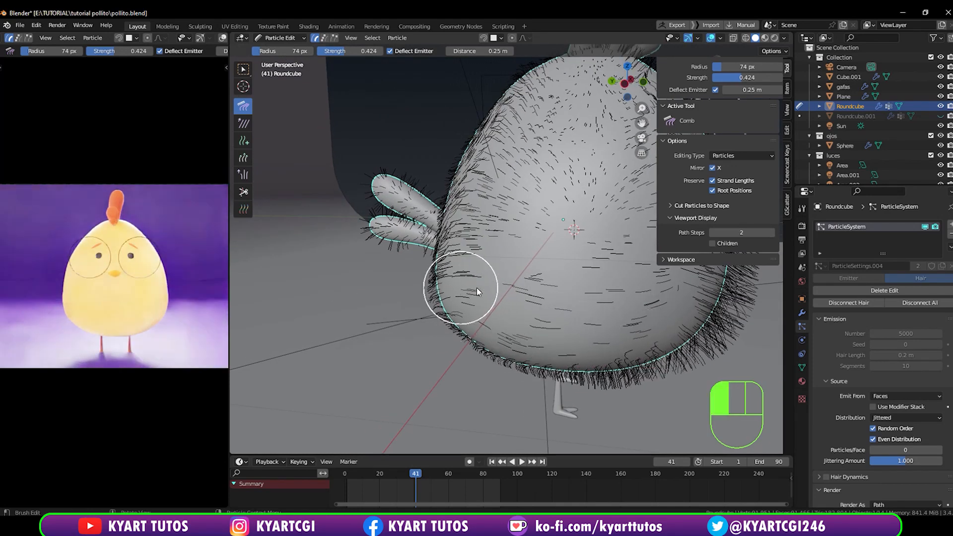
{"action": "mouse_move", "coordinate": [477, 288]}
{"action": "middle_mouse_down"}
{"action": "mouse_move", "coordinate": [542, 314]}
{"action": "mouse_move", "coordinate": [523, 365]}
{"action": "middle_mouse_up"}
{"action": "mouse_move", "coordinate": [515, 366]}
{"action": "left_mouse_down"}
{"action": "mouse_move", "coordinate": [436, 369]}
{"action": "mouse_move", "coordinate": [417, 356]}
{"action": "mouse_move", "coordinate": [457, 372]}
{"action": "left_mouse_up"}
{"action": "middle_click_drag", "start_coordinate": [457, 372], "coordinate": [426, 340]}
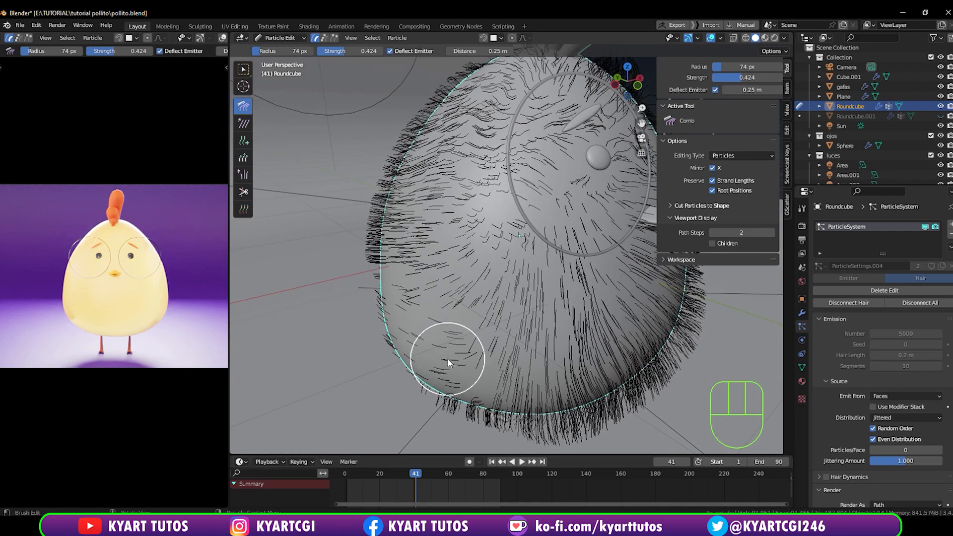
Return the chick body to Object Mode to display its full fur.
{"action": "scroll", "coordinate": [571, 331], "scroll_direction": "down", "scroll_amount": 3}
{"action": "key", "text": "n"}
{"action": "middle_click_drag", "start_coordinate": [624, 304], "coordinate": [550, 305]}
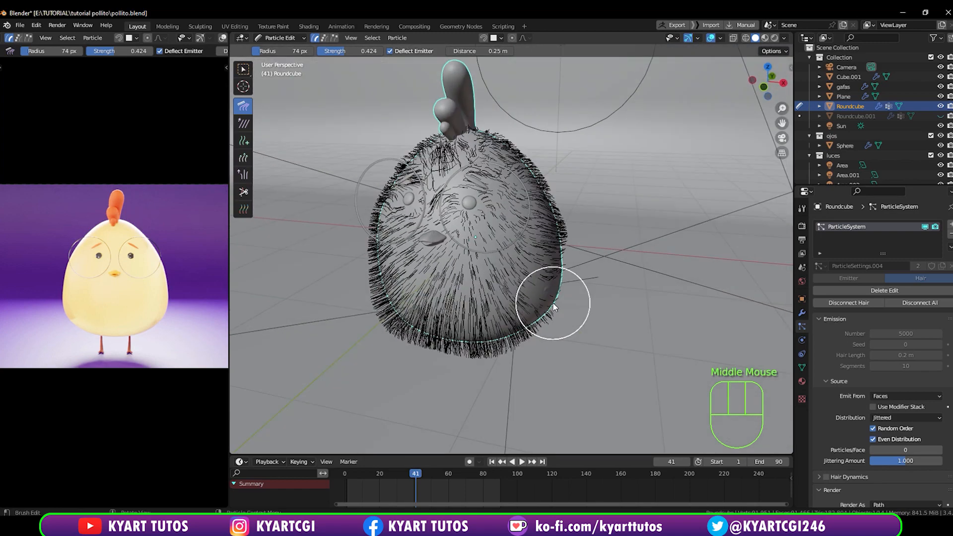
{"action": "key", "text": "ctrl+Tab"}
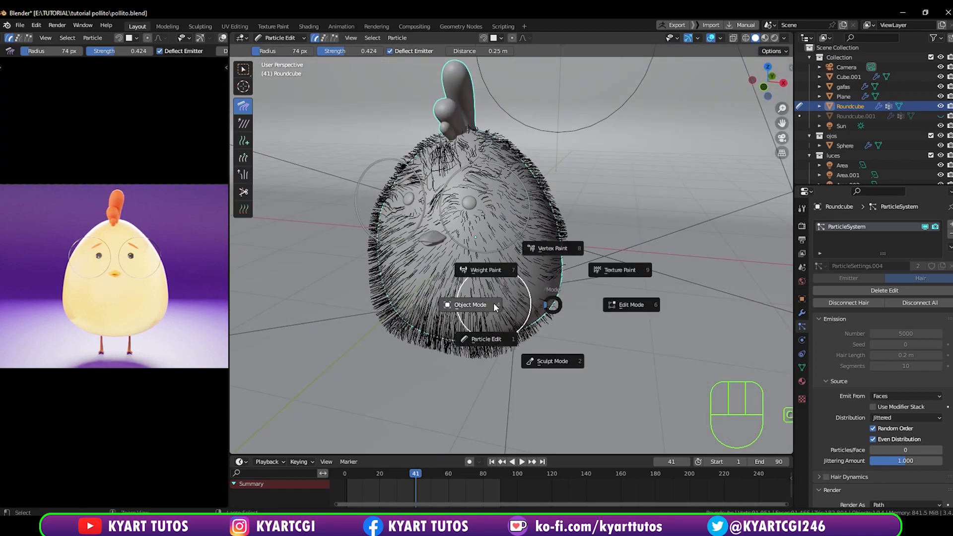
{"action": "left_click", "coordinate": [493, 304]}
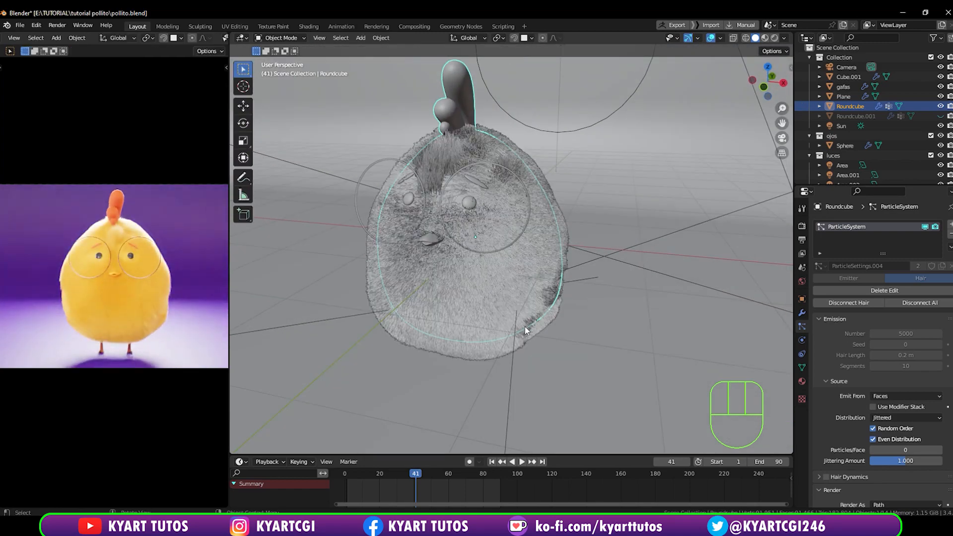
Examine the filled fur patch up close in the viewport and in the rendered preview.
{"action": "middle_click_drag", "start_coordinate": [559, 338], "coordinate": [508, 351]}
{"action": "scroll", "coordinate": [510, 313], "scroll_direction": "up", "scroll_amount": 3}
{"action": "middle_click_drag", "start_coordinate": [510, 313], "coordinate": [562, 309]}
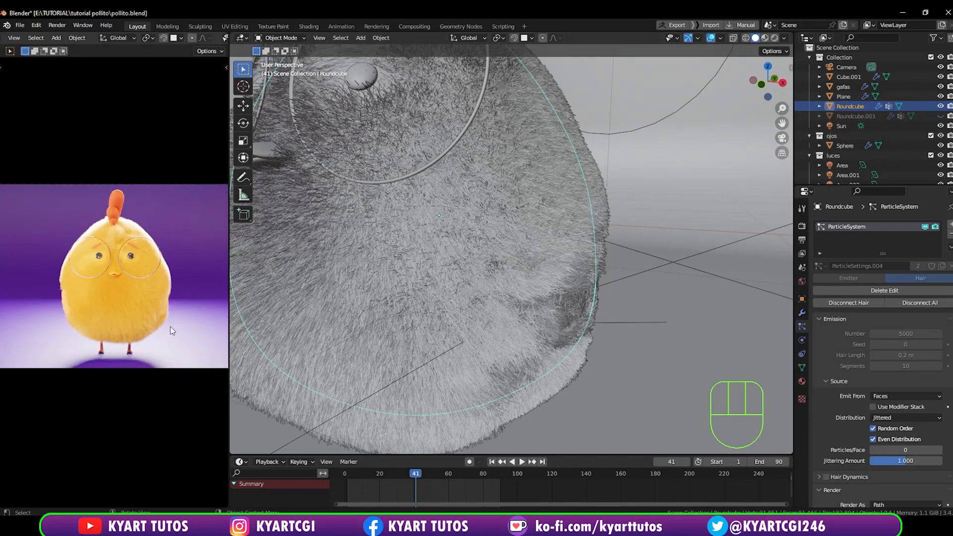
{"action": "scroll", "coordinate": [170, 326], "scroll_direction": "up", "scroll_amount": 4}
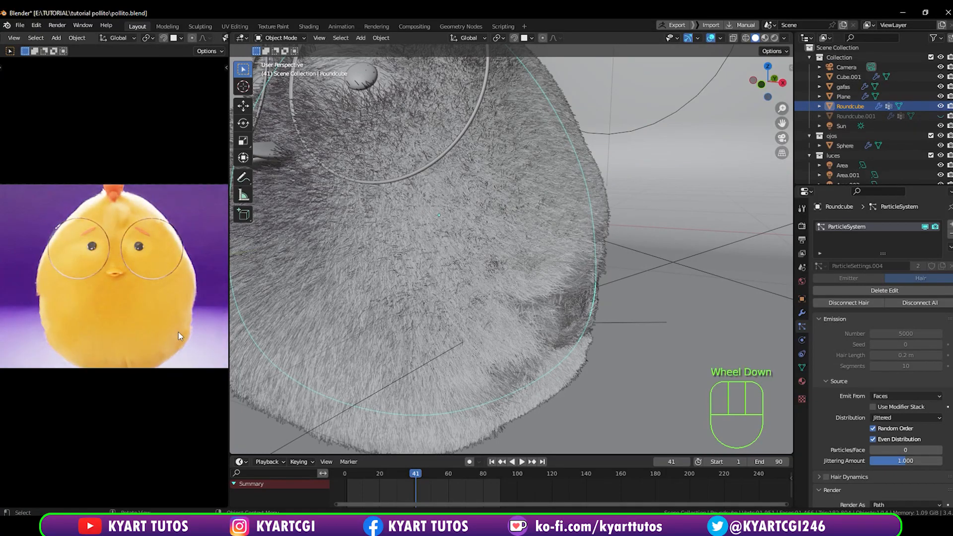
{"action": "mouse_move", "coordinate": [177, 332]}
{"action": "middle_mouse_down"}
{"action": "mouse_move", "coordinate": [120, 331]}
{"action": "mouse_move", "coordinate": [189, 336]}
{"action": "middle_mouse_up"}
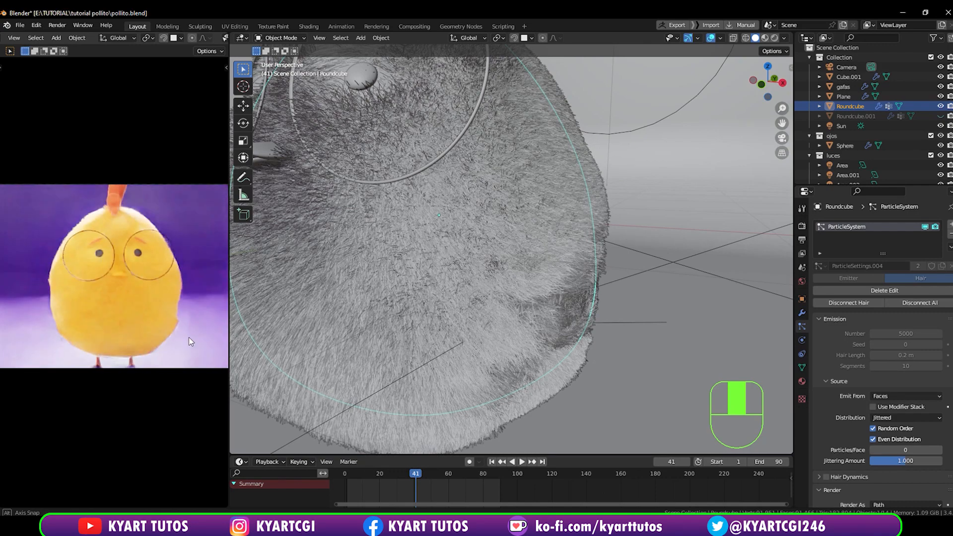
Save the file and unhide the chick's hidden wings object.
{"action": "scroll", "coordinate": [457, 322], "scroll_direction": "down", "scroll_amount": 6}
{"action": "middle_click_drag", "start_coordinate": [464, 303], "coordinate": [493, 308]}
{"action": "key", "text": "ctrl+s"}
{"action": "left_click", "coordinate": [505, 290]}
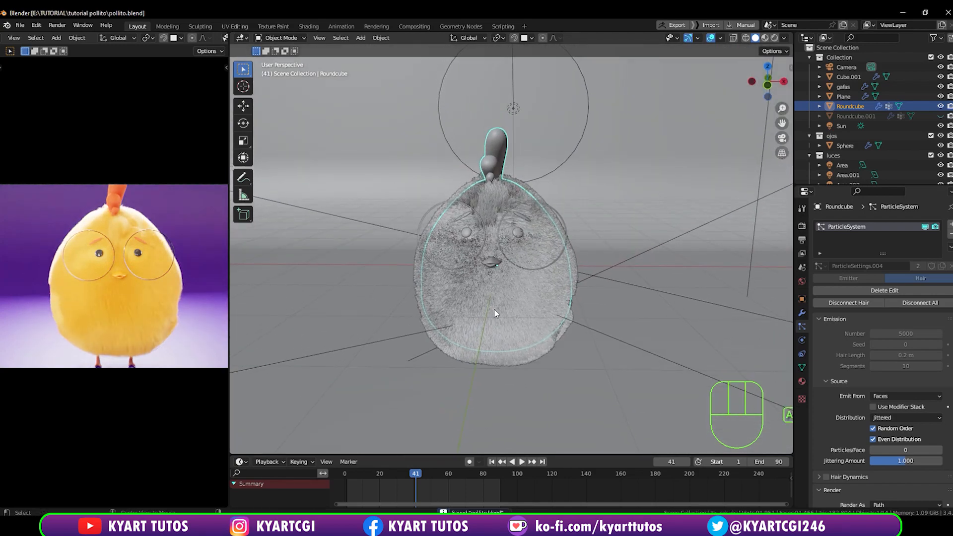
{"action": "key", "text": "alt+h"}
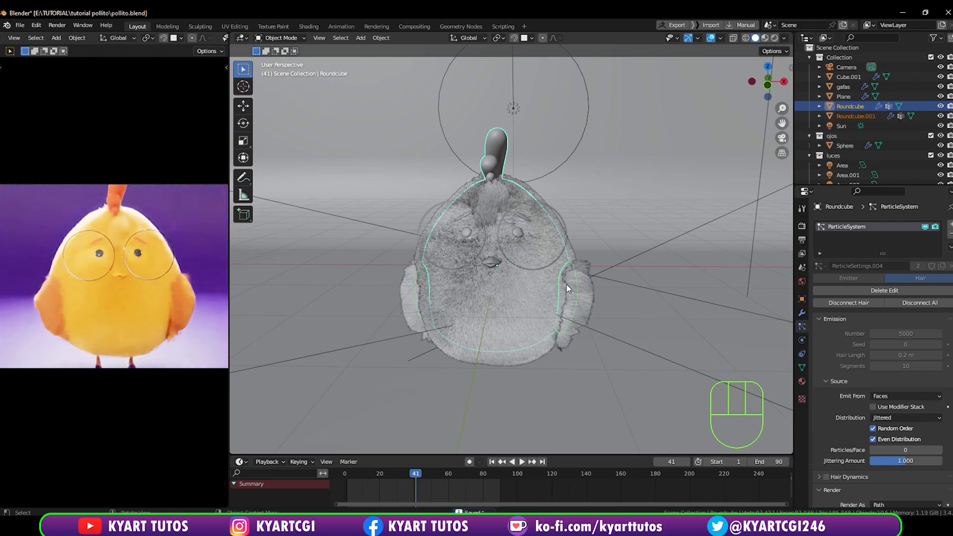
{"action": "scroll", "coordinate": [566, 284], "scroll_direction": "down", "scroll_amount": 3}
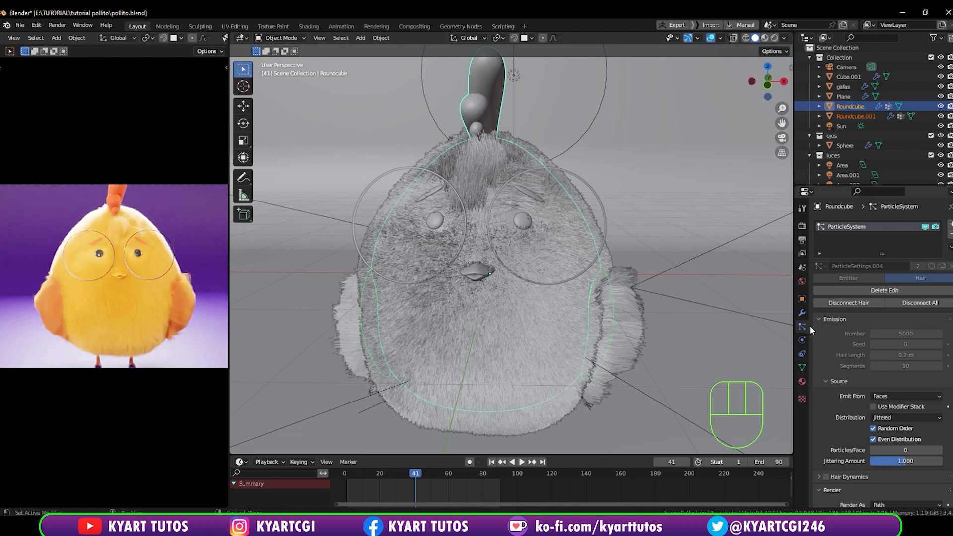
Turn off the viewport display of the wings' hair particle system so only their bare mesh shows.
{"action": "left_click", "coordinate": [802, 314]}
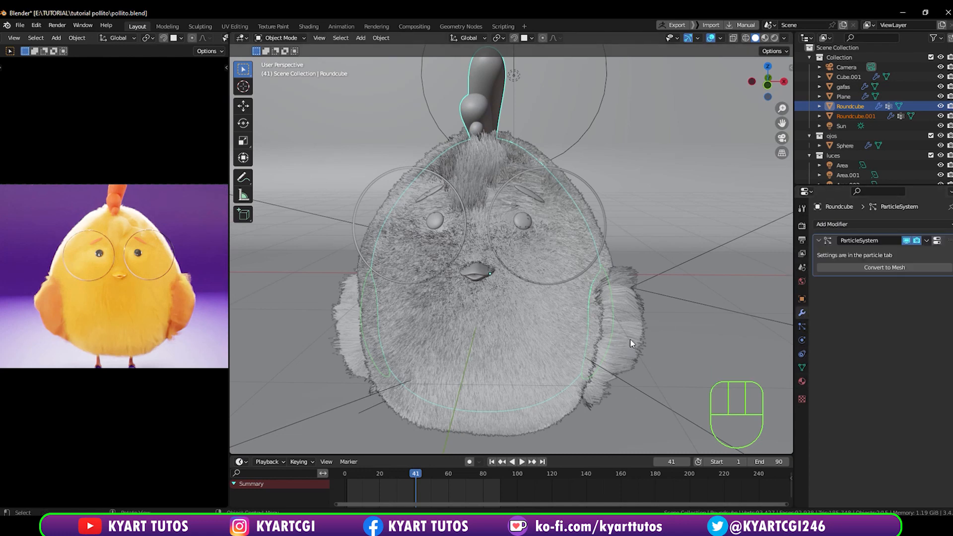
{"action": "scroll", "coordinate": [622, 338], "scroll_direction": "down", "scroll_amount": 4}
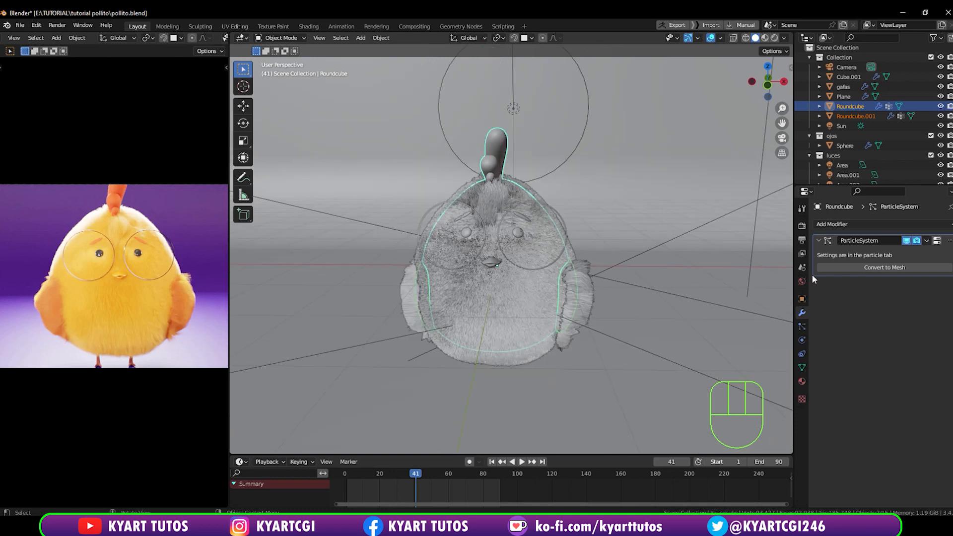
{"action": "left_click", "coordinate": [802, 326]}
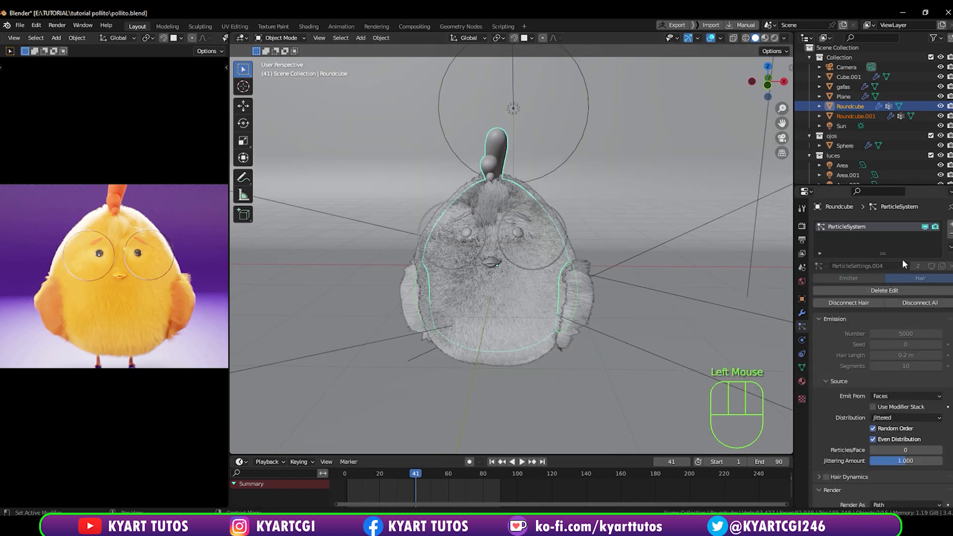
{"action": "left_click", "coordinate": [924, 227]}
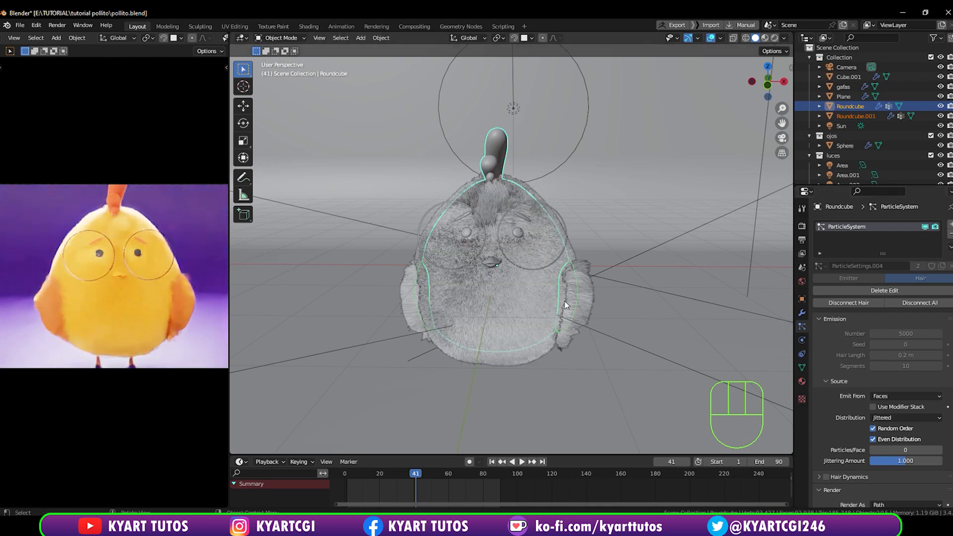
{"action": "left_click", "coordinate": [578, 303]}
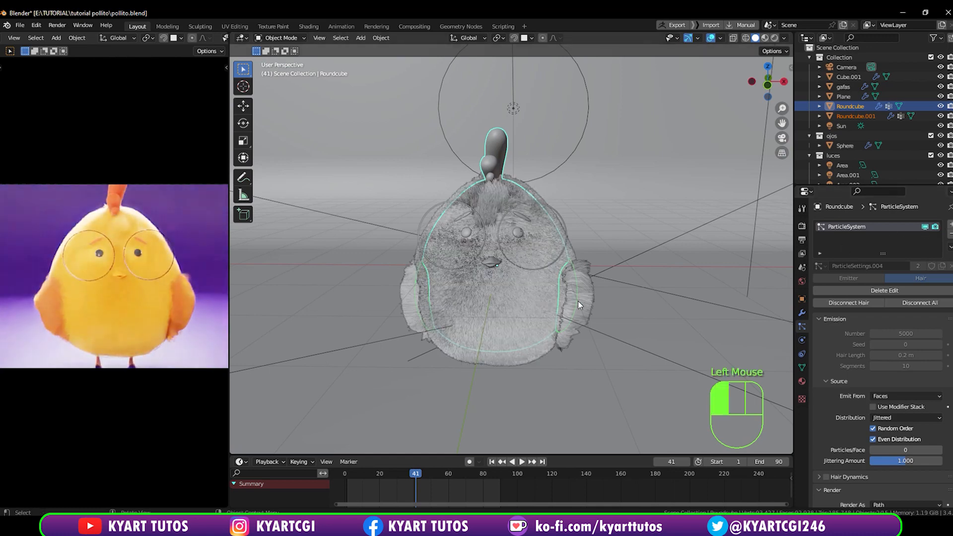
{"action": "left_click", "coordinate": [925, 227]}
{"action": "middle_click_drag", "start_coordinate": [590, 329], "coordinate": [561, 315]}
{"action": "scroll", "coordinate": [562, 318], "scroll_direction": "up", "scroll_amount": 3}
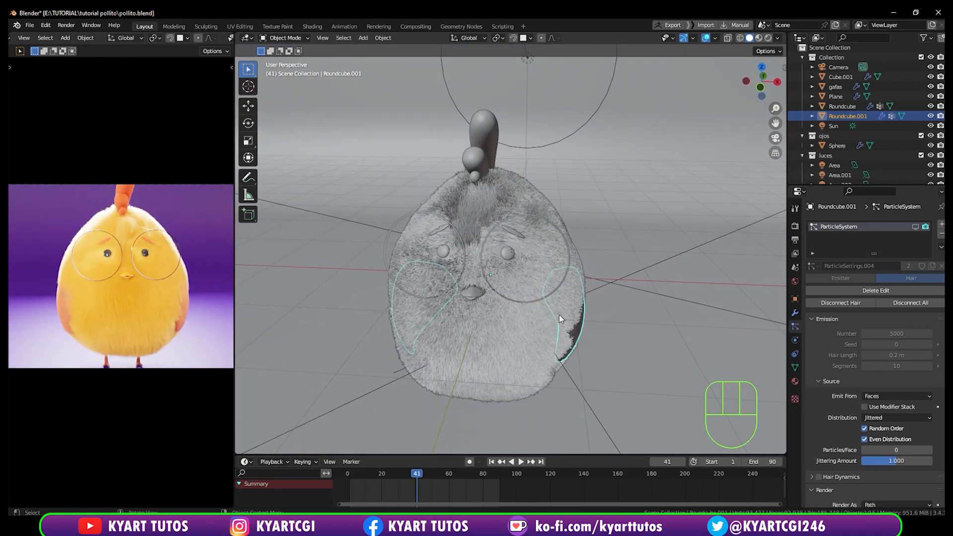
{"action": "middle_click_drag", "start_coordinate": [695, 314], "coordinate": [673, 294]}
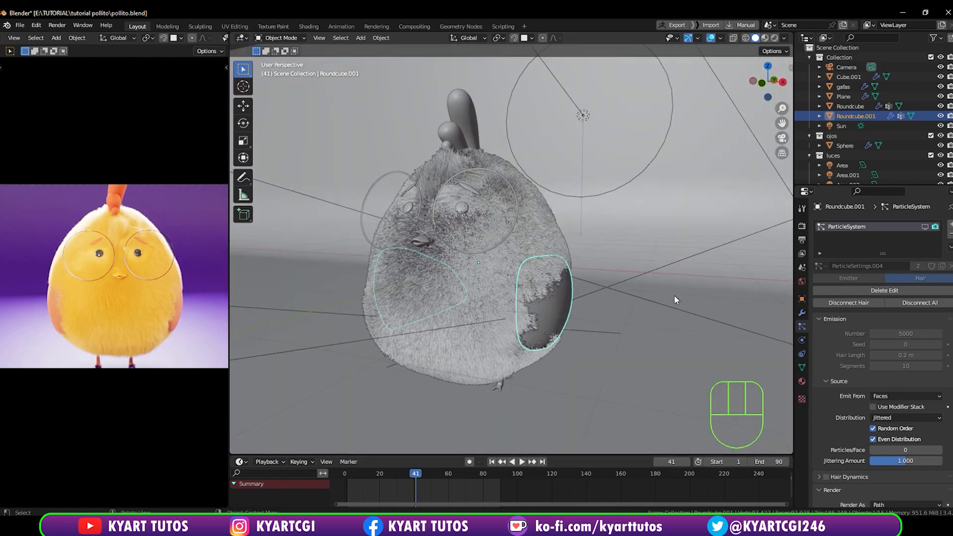
{"action": "key", "text": "Tab"}
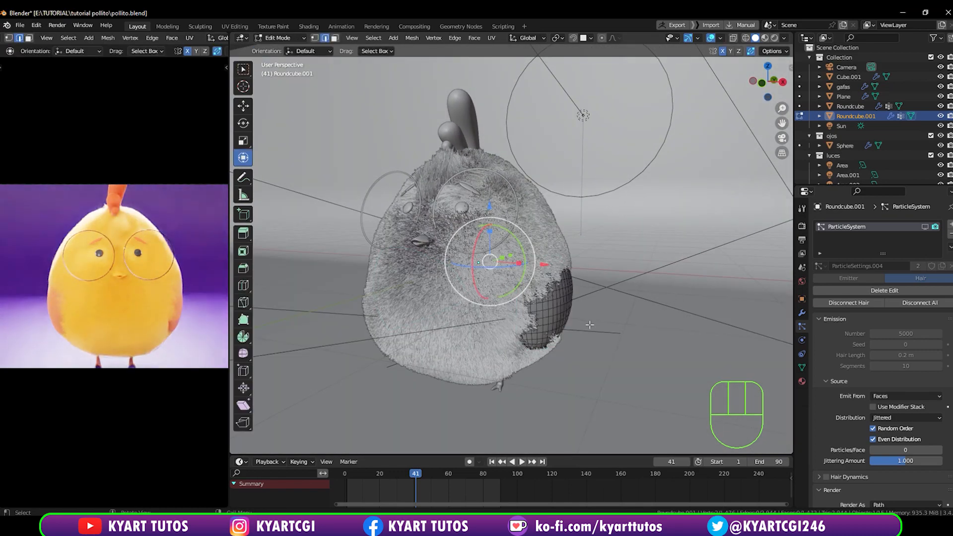
{"action": "middle_click_drag", "start_coordinate": [594, 319], "coordinate": [612, 329]}
{"action": "key", "text": "Tab"}
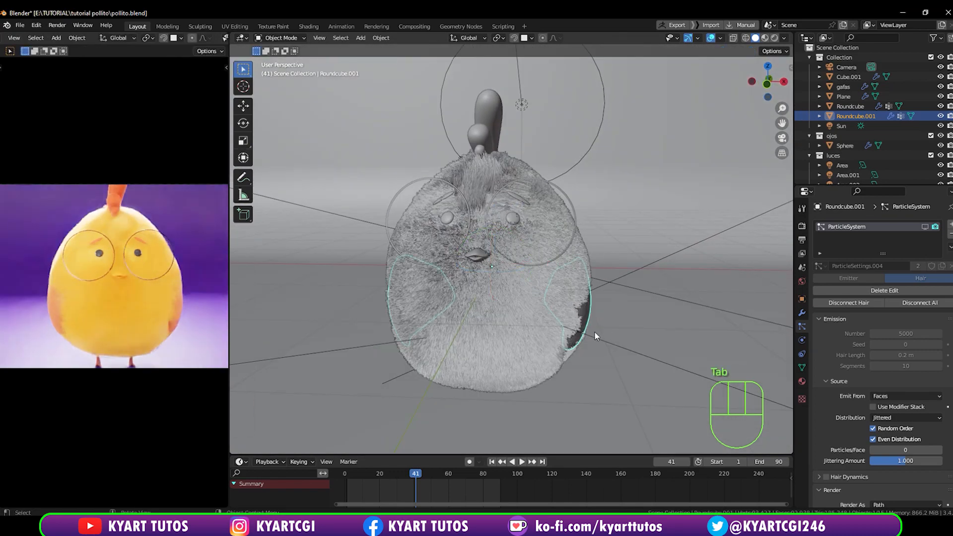
{"action": "left_click", "coordinate": [519, 311]}
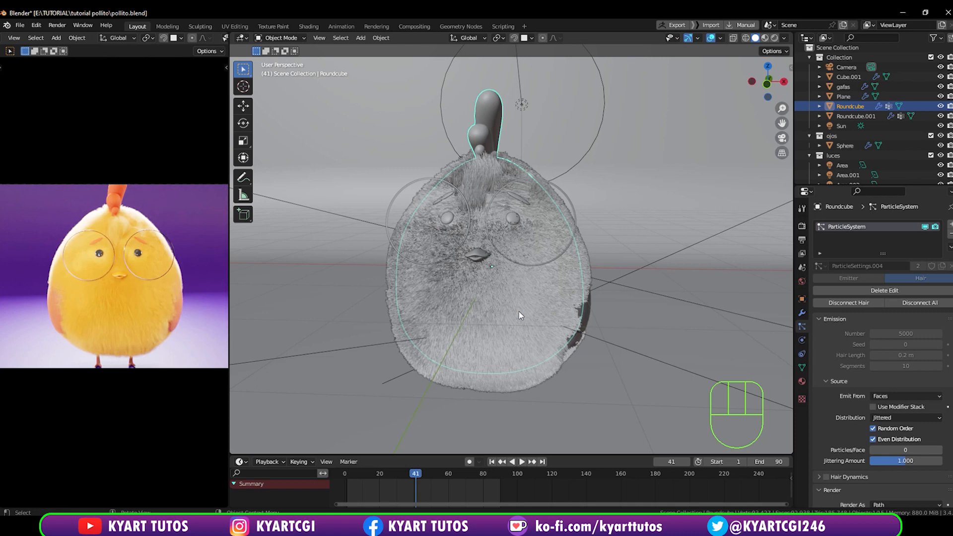
Isolate the wings object in Local View.
{"action": "left_click", "coordinate": [587, 312]}
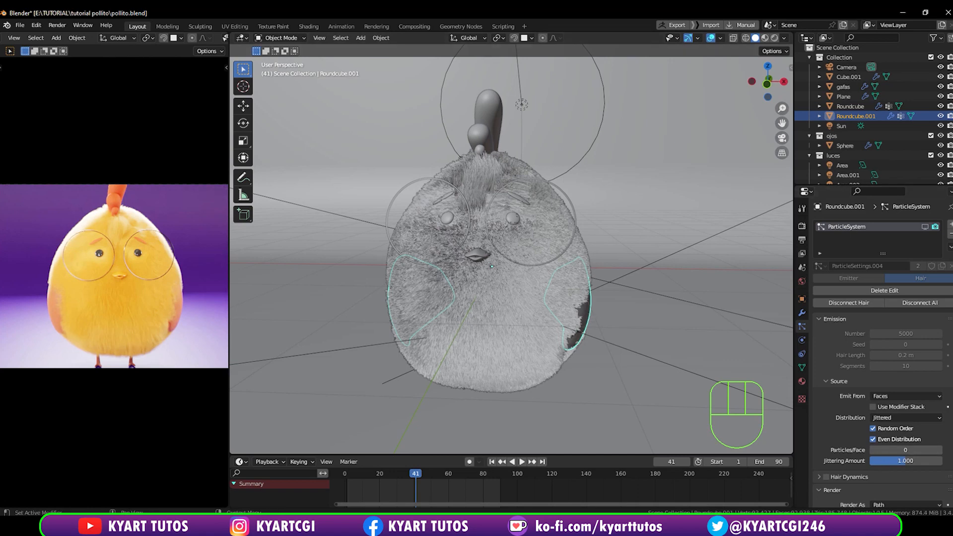
{"action": "key", "text": "KP_Divide"}
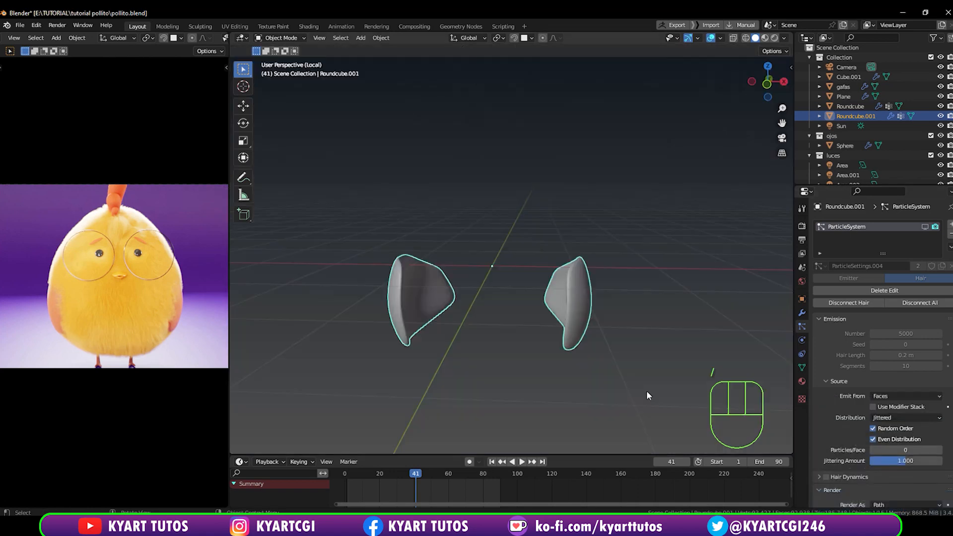
{"action": "scroll", "coordinate": [641, 285], "scroll_direction": "down", "scroll_amount": 2}
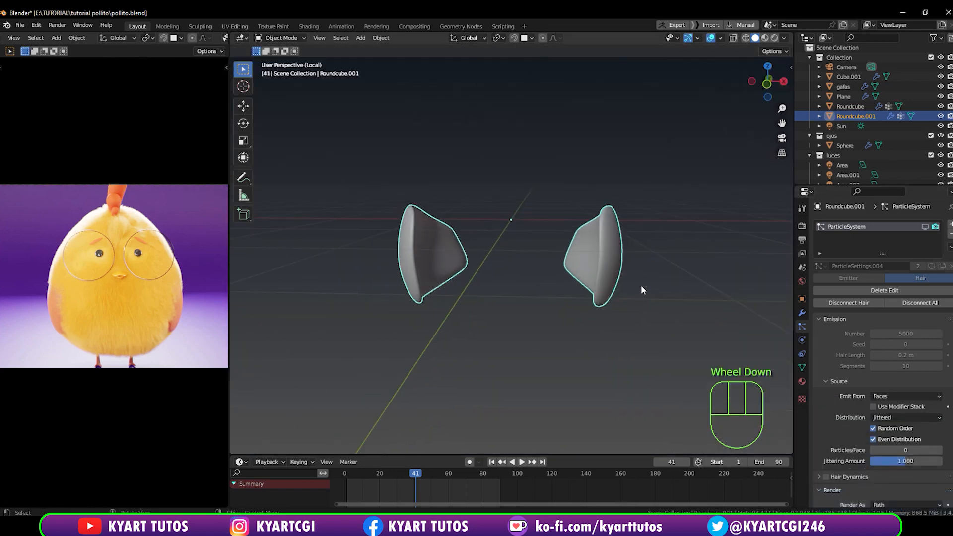
{"action": "middle_click_drag", "start_coordinate": [641, 285], "coordinate": [596, 308]}
{"action": "key", "text": "KP_Divide"}
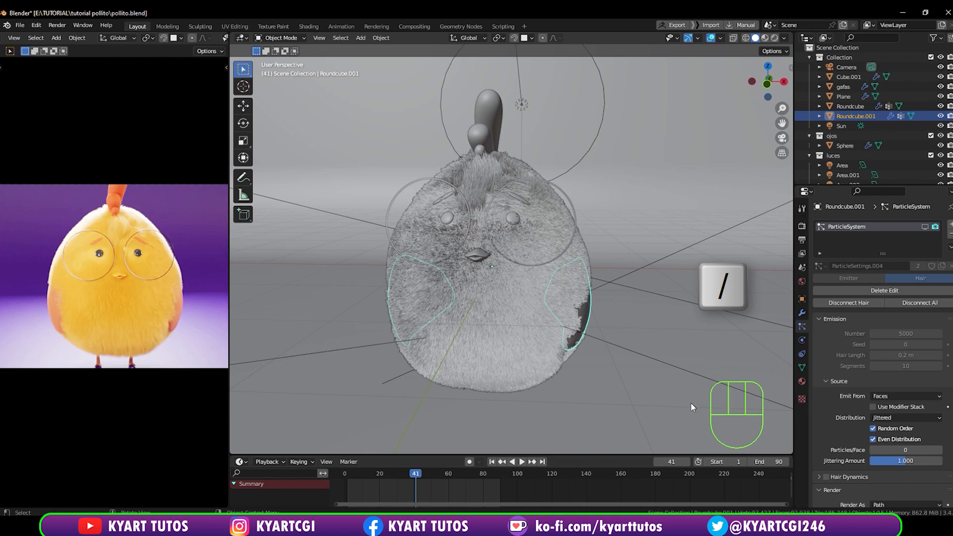
{"action": "key", "text": "KP_Divide"}
{"action": "key", "text": "KP_Divide"}
{"action": "key", "text": "KP_Divide"}
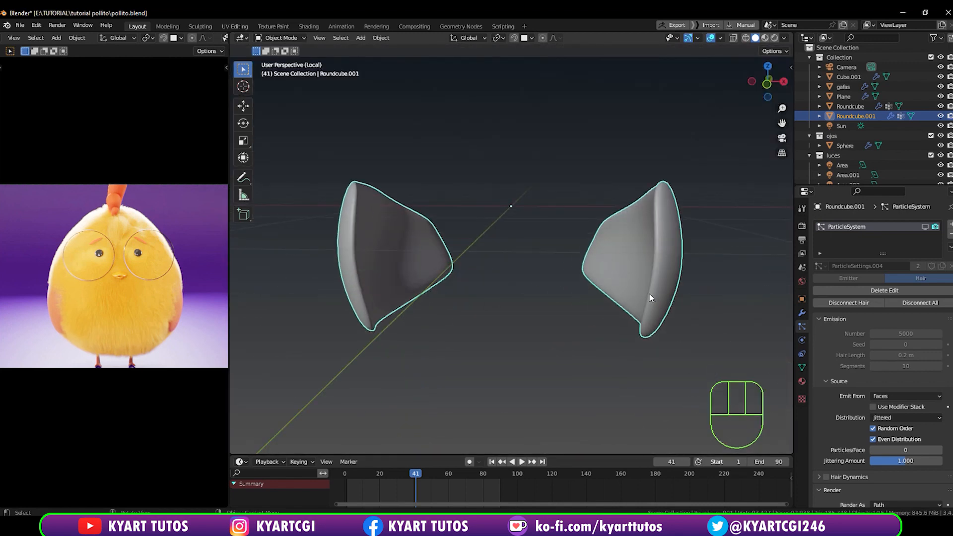
In front view with X-ray on, select the whole wing mesh on the positive X side and separate it by Selection.
{"action": "key", "text": "Tab"}
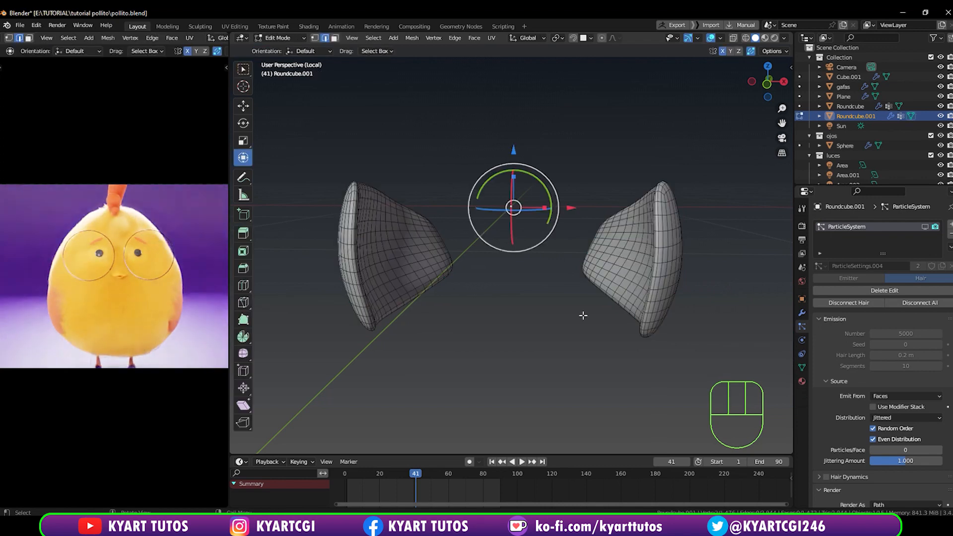
{"action": "key", "text": "KP_1"}
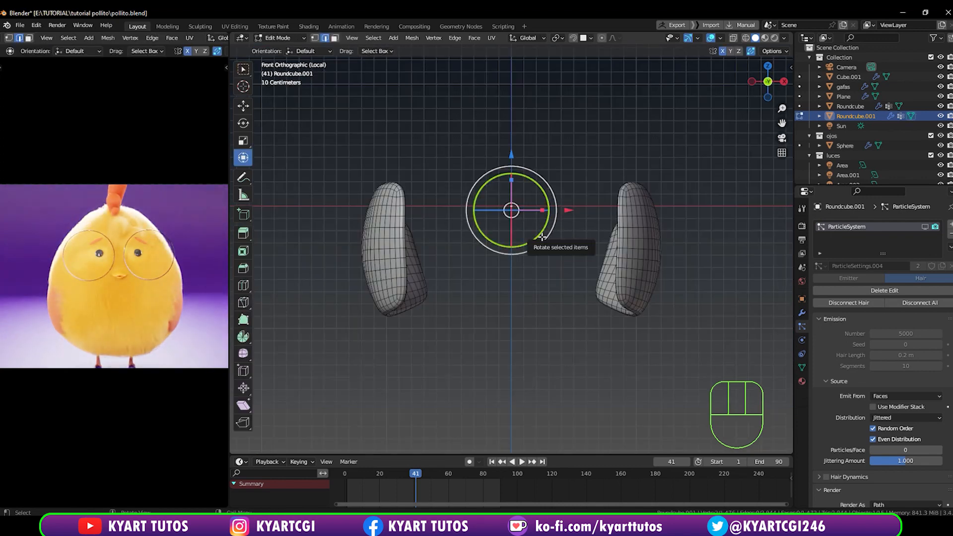
{"action": "key", "text": "q"}
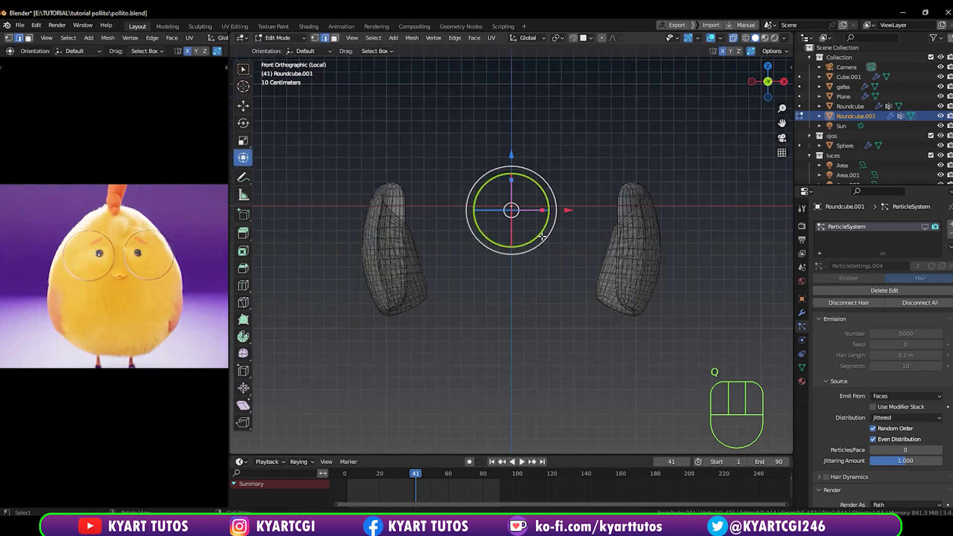
{"action": "right_click", "coordinate": [735, 39]}
{"action": "key", "text": "q"}
{"action": "key", "text": "q"}
{"action": "left_click_drag", "start_coordinate": [539, 90], "coordinate": [749, 380]}
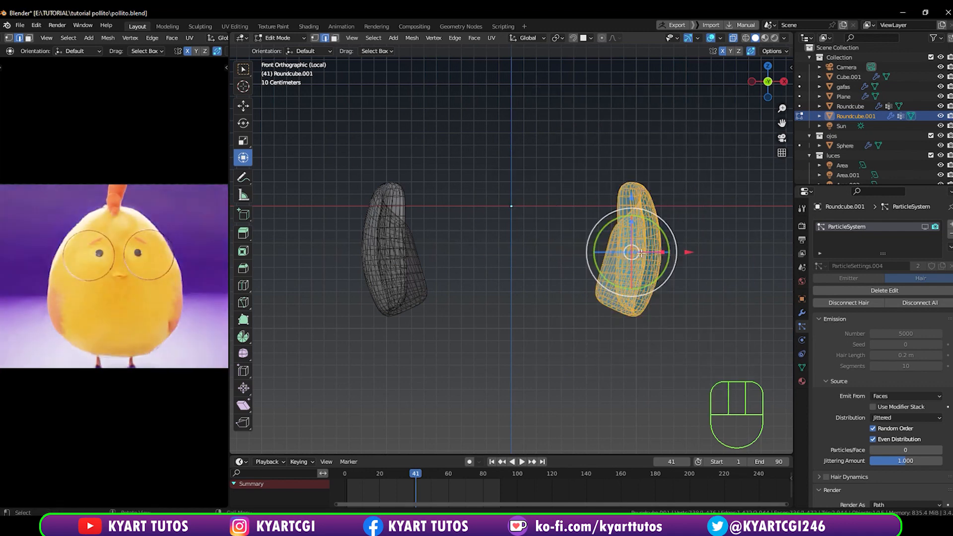
{"action": "key", "text": "p"}
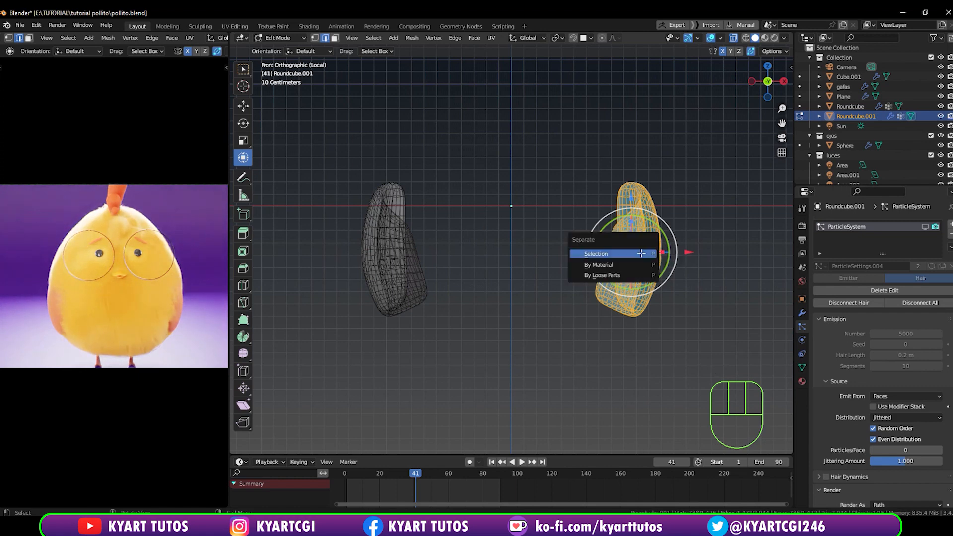
{"action": "left_click", "coordinate": [641, 253]}
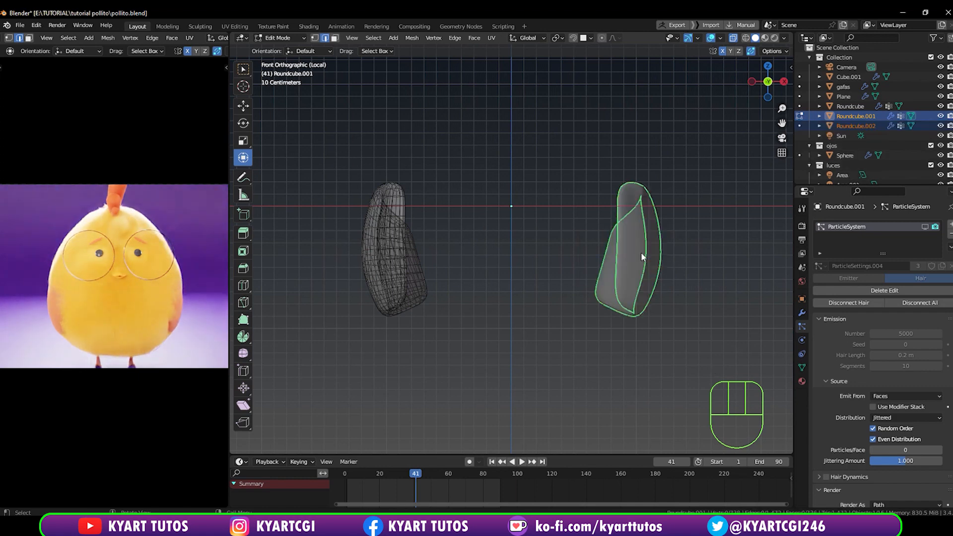
Return to Object Mode with X-ray off, select the negative X wing alone and exit Local View.
{"action": "key", "text": "Tab"}
{"action": "key", "text": "q"}
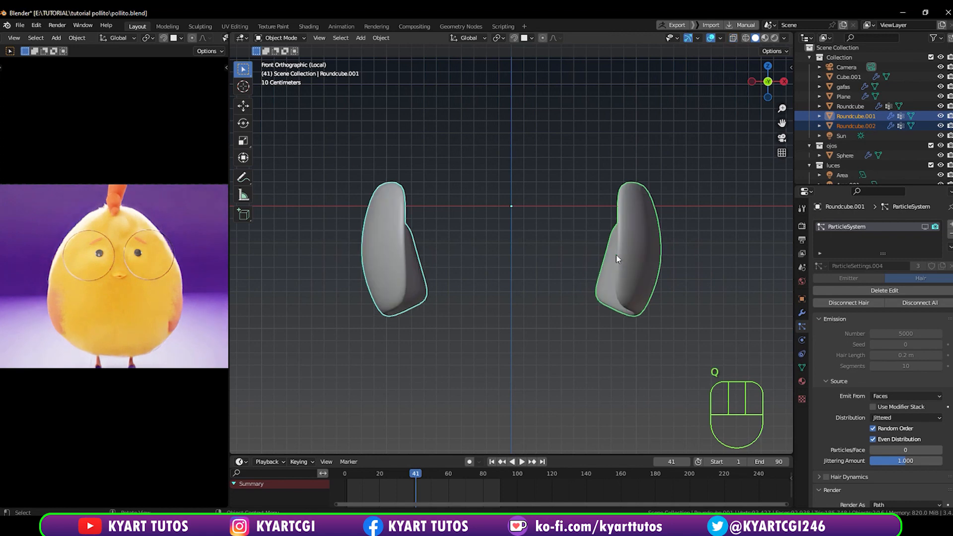
{"action": "left_click", "coordinate": [476, 296]}
{"action": "left_click", "coordinate": [408, 264]}
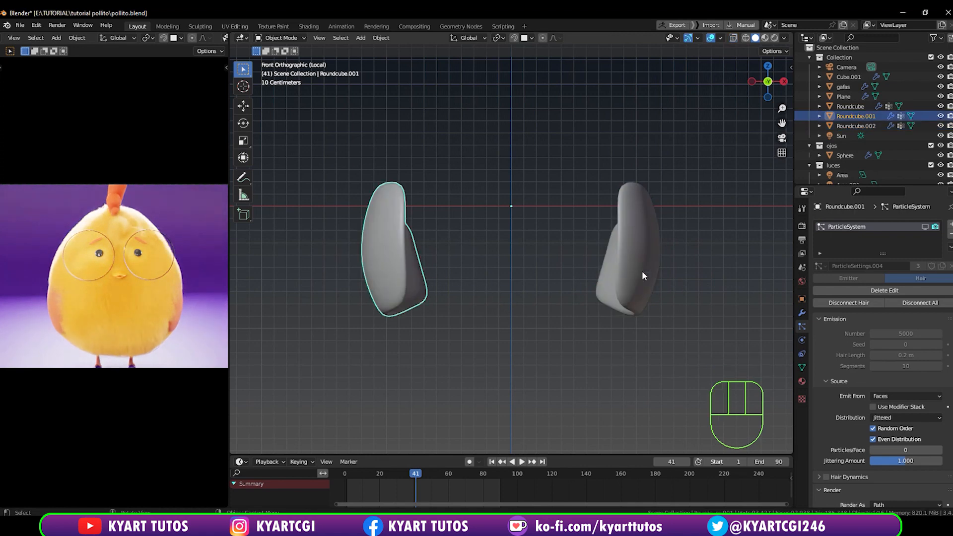
{"action": "left_click", "coordinate": [623, 264]}
{"action": "left_click", "coordinate": [396, 260]}
{"action": "key", "text": "KP_Divide"}
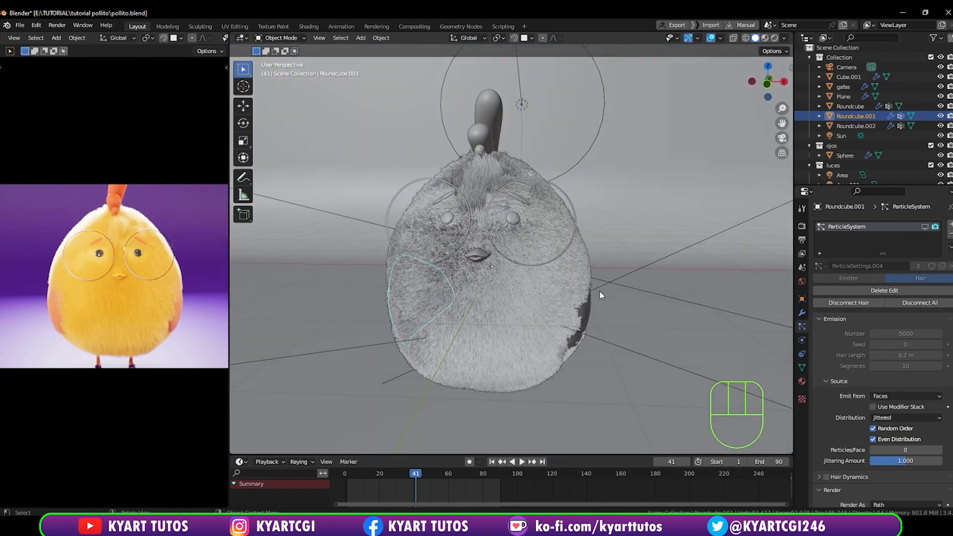
Turn off the viewport display of the chick body's fur particle system.
{"action": "middle_click_drag", "start_coordinate": [599, 291], "coordinate": [554, 306]}
{"action": "left_click", "coordinate": [550, 310]}
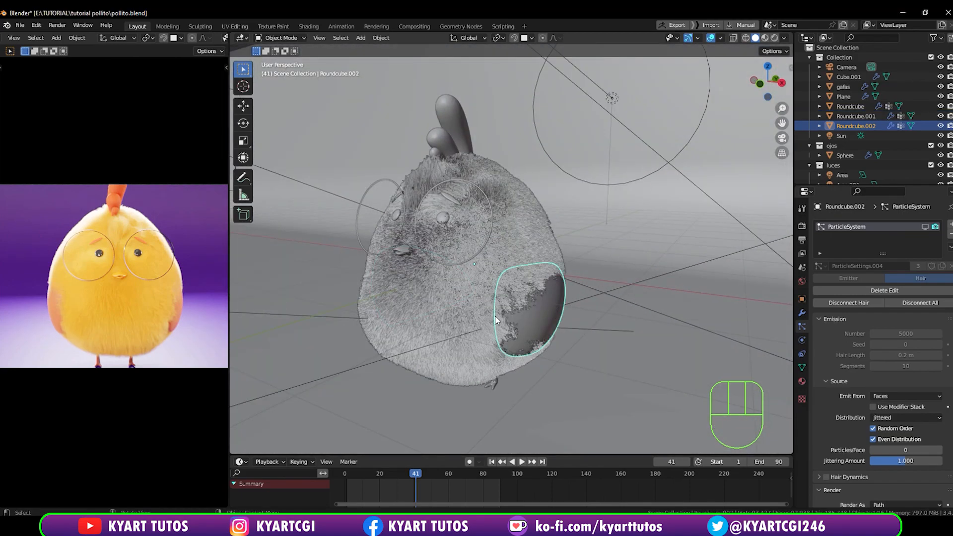
{"action": "middle_click_drag", "start_coordinate": [497, 320], "coordinate": [565, 314]}
{"action": "left_click", "coordinate": [444, 317]}
{"action": "middle_click_drag", "start_coordinate": [444, 318], "coordinate": [498, 354]}
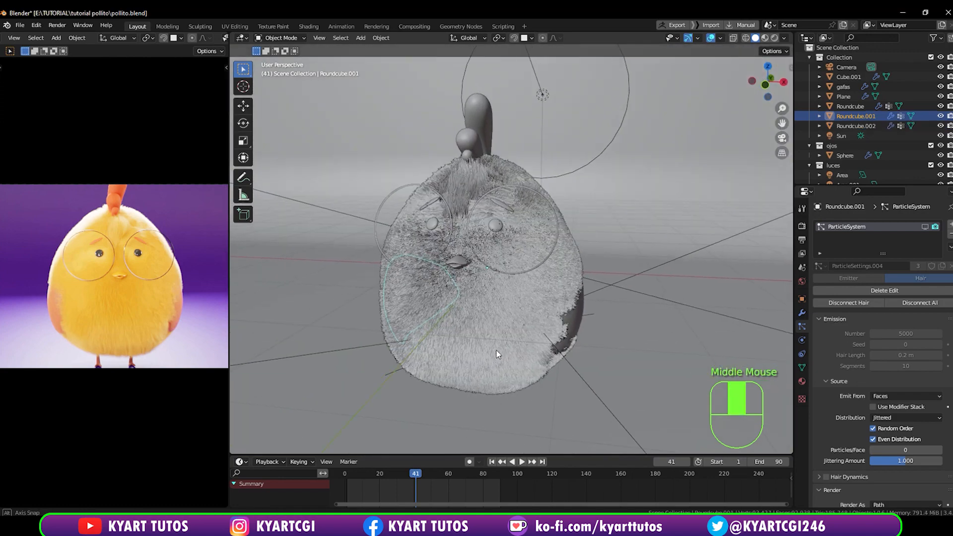
{"action": "left_click", "coordinate": [499, 309]}
{"action": "left_click", "coordinate": [924, 227]}
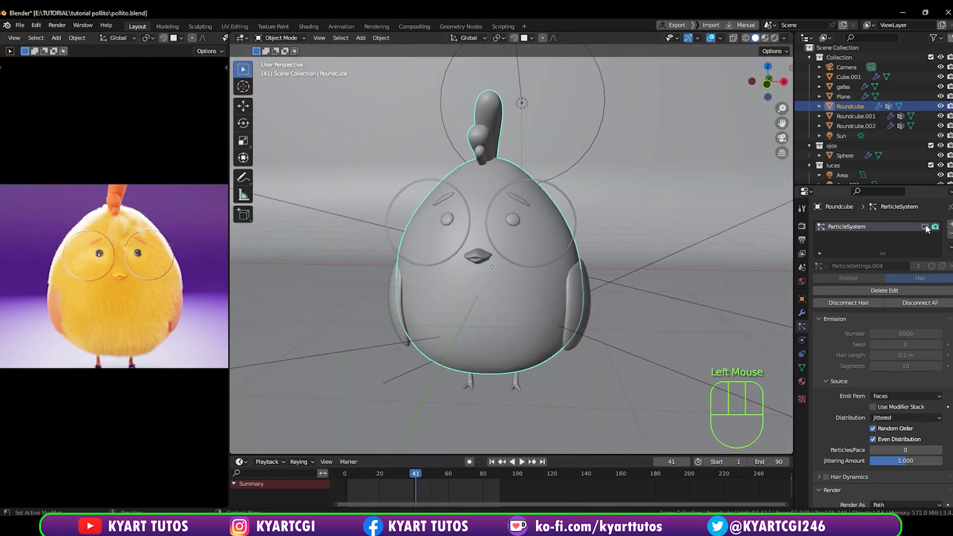
Turn on the viewport display of the hair particle systems of both separate wings, Roundcube.002 and Roundcube.001.
{"action": "middle_click_drag", "start_coordinate": [483, 354], "coordinate": [605, 335]}
{"action": "left_click", "coordinate": [534, 307]}
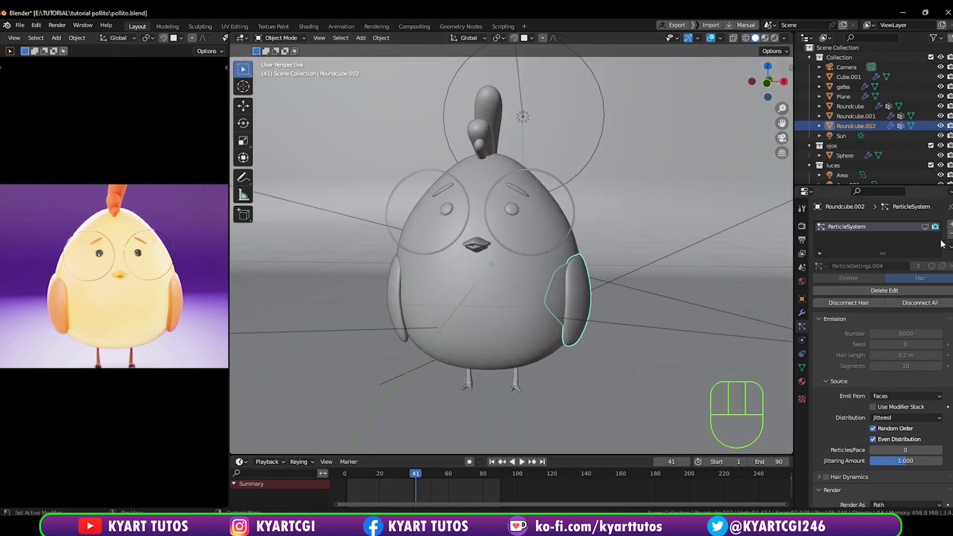
{"action": "left_click", "coordinate": [925, 226]}
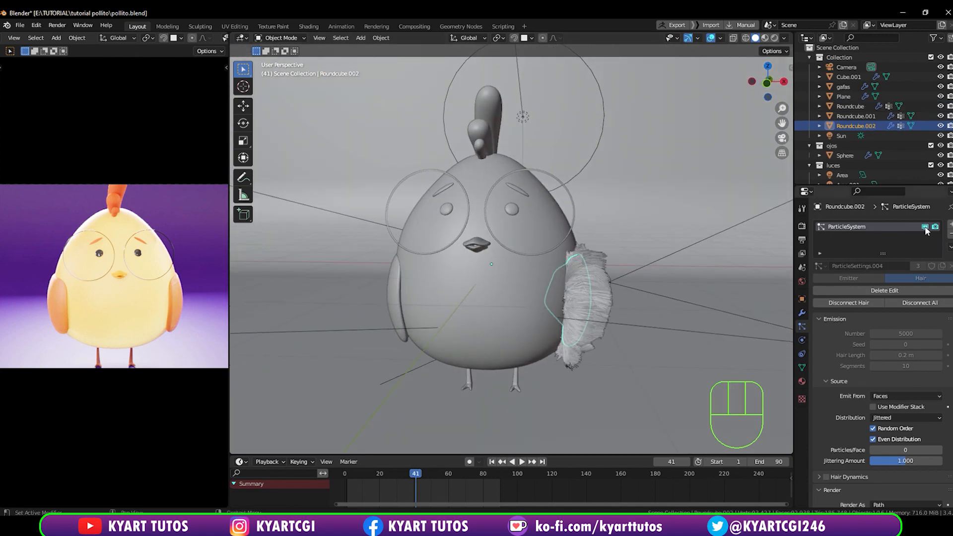
{"action": "middle_click_drag", "start_coordinate": [613, 338], "coordinate": [386, 309]}
{"action": "left_click", "coordinate": [395, 303]}
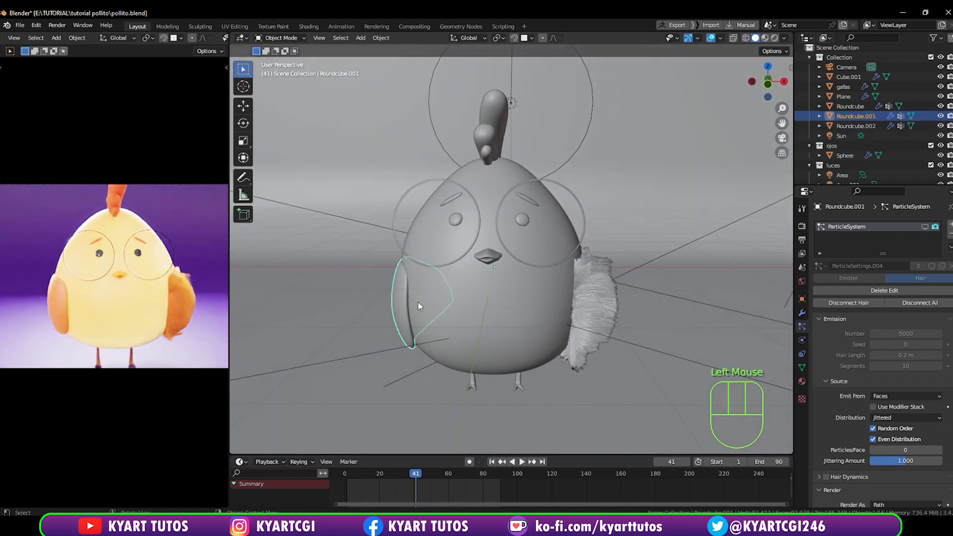
{"action": "left_click", "coordinate": [925, 227]}
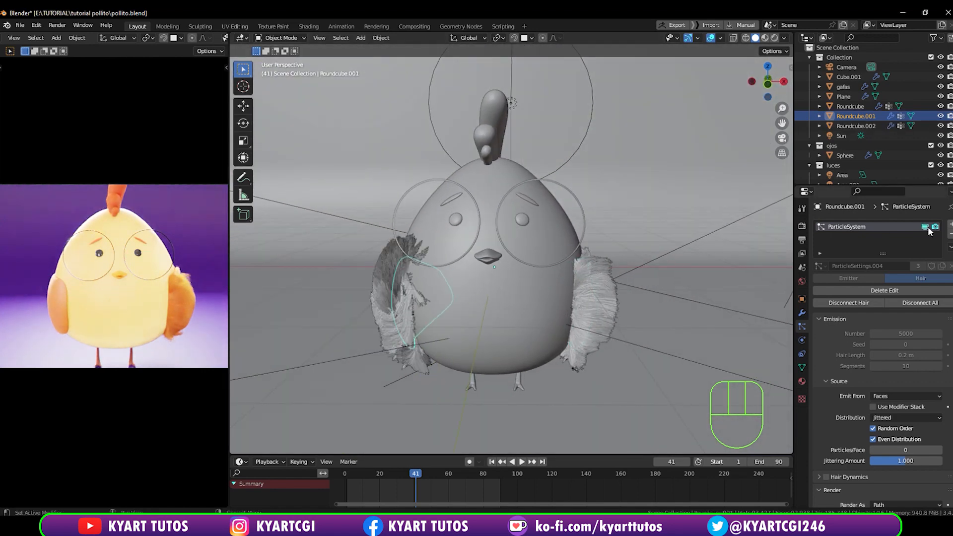
{"action": "middle_click_drag", "start_coordinate": [581, 377], "coordinate": [518, 338]}
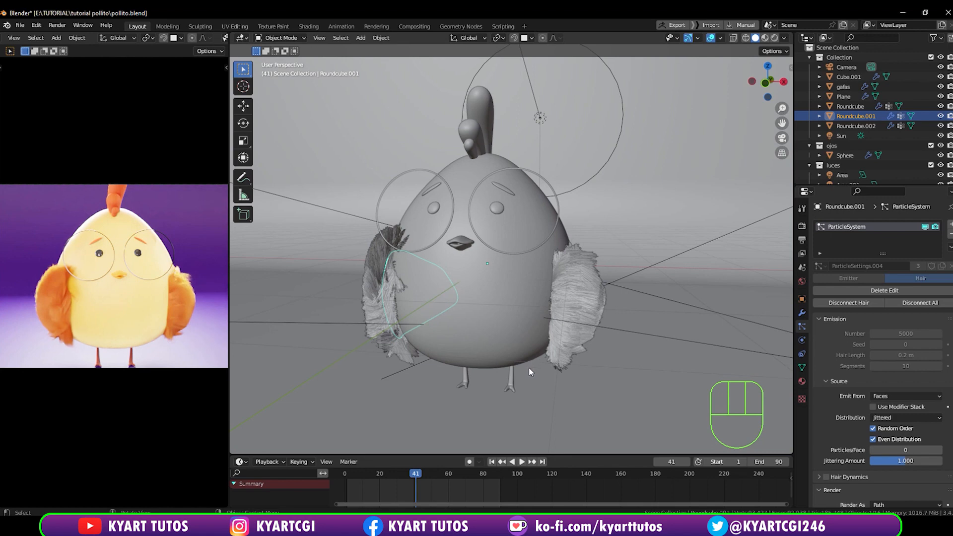
Select the chick's body, Roundcube, and hide it in the viewport so both wings are exposed.
{"action": "mouse_move", "coordinate": [511, 334]}
{"action": "middle_mouse_down"}
{"action": "mouse_move", "coordinate": [526, 320]}
{"action": "mouse_move", "coordinate": [549, 320]}
{"action": "mouse_move", "coordinate": [530, 335]}
{"action": "middle_mouse_up"}
{"action": "middle_click_drag", "start_coordinate": [598, 338], "coordinate": [575, 340]}
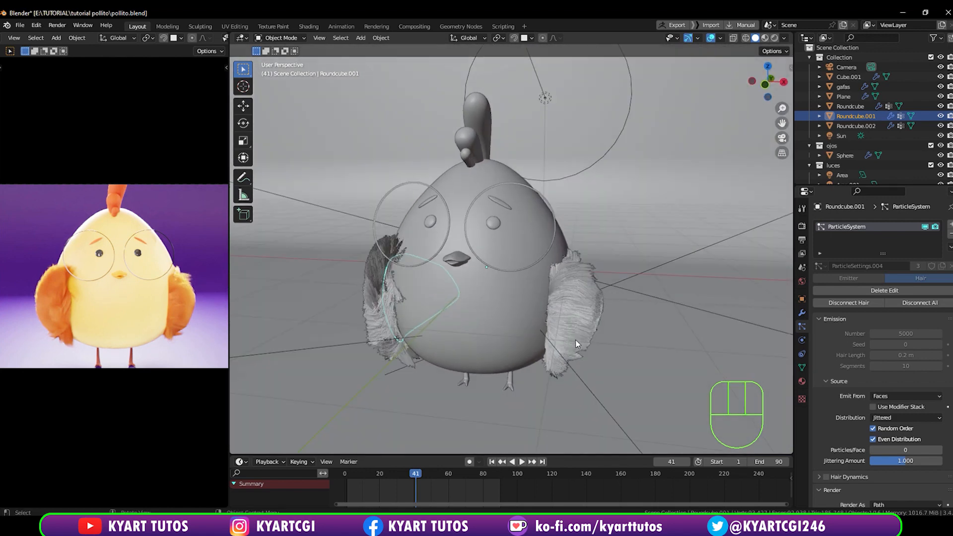
{"action": "middle_click_drag", "start_coordinate": [486, 319], "coordinate": [519, 314]}
{"action": "left_click", "coordinate": [539, 307]}
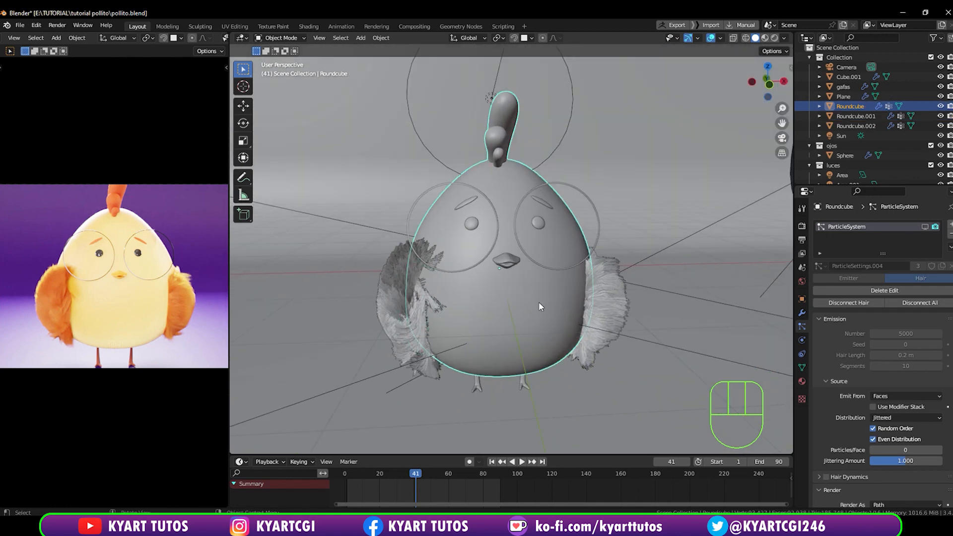
{"action": "key", "text": "h"}
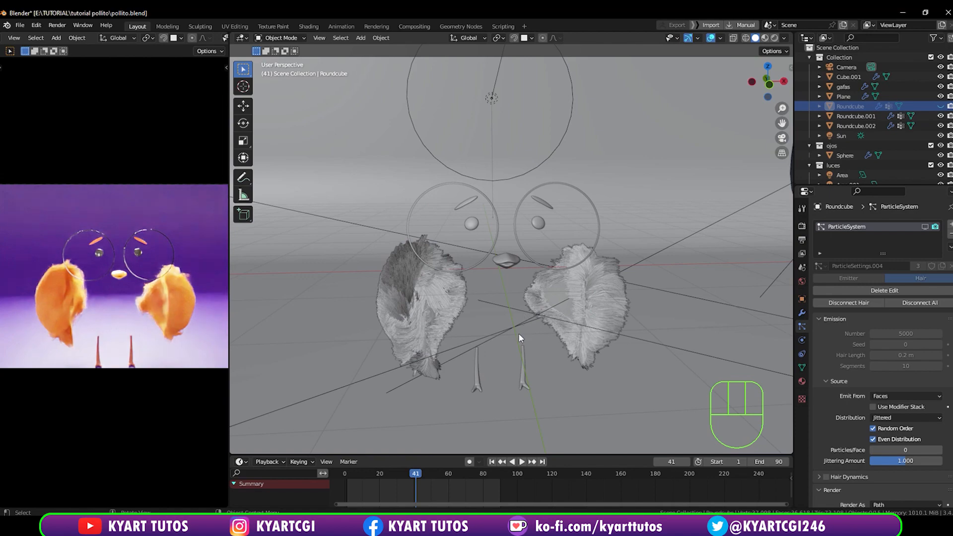
Put the negative X wing, Roundcube.001, in Particle Edit and comb its hair.
{"action": "middle_click_drag", "start_coordinate": [518, 332], "coordinate": [436, 302]}
{"action": "left_click", "coordinate": [433, 298]}
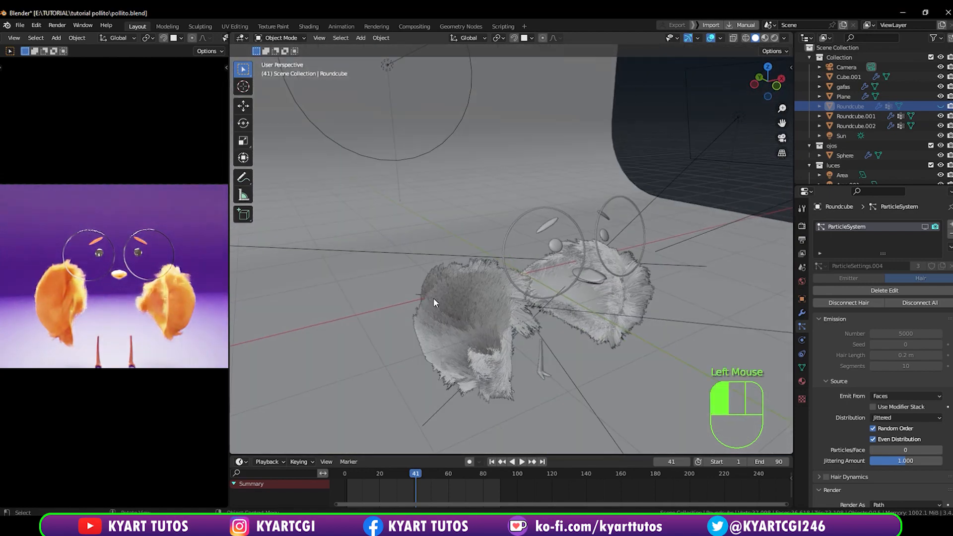
{"action": "key", "text": "ctrl+Tab"}
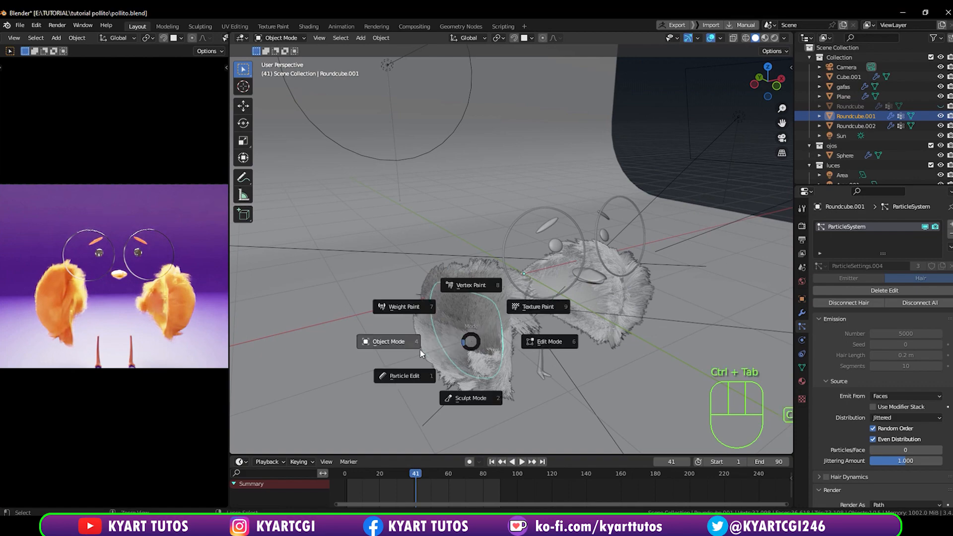
{"action": "left_click", "coordinate": [404, 377]}
{"action": "mouse_move", "coordinate": [414, 383]}
{"action": "middle_mouse_down"}
{"action": "mouse_move", "coordinate": [447, 372]}
{"action": "mouse_move", "coordinate": [439, 403]}
{"action": "mouse_move", "coordinate": [498, 368]}
{"action": "mouse_move", "coordinate": [507, 350]}
{"action": "mouse_move", "coordinate": [457, 340]}
{"action": "mouse_move", "coordinate": [457, 268]}
{"action": "mouse_move", "coordinate": [516, 288]}
{"action": "mouse_move", "coordinate": [544, 280]}
{"action": "mouse_move", "coordinate": [511, 283]}
{"action": "mouse_move", "coordinate": [525, 304]}
{"action": "mouse_move", "coordinate": [461, 318]}
{"action": "middle_mouse_up"}
{"action": "left_click_drag", "start_coordinate": [416, 318], "coordinate": [387, 325]}
{"action": "mouse_move", "coordinate": [387, 325]}
{"action": "middle_mouse_down"}
{"action": "mouse_move", "coordinate": [617, 334]}
{"action": "mouse_move", "coordinate": [527, 385]}
{"action": "middle_mouse_up"}
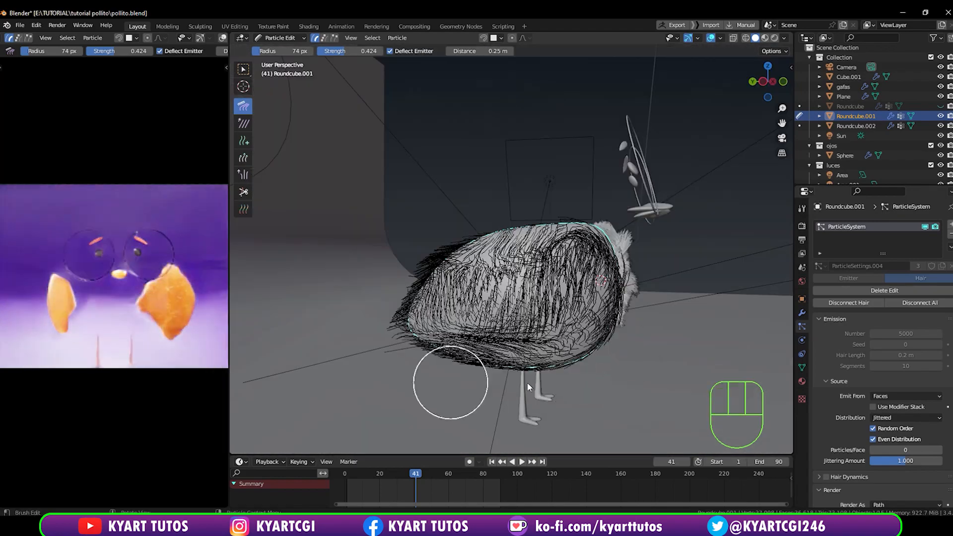
Set the Comb brush strength to 0.376, comb the negative X wing's hair starting from top view, and return to Object Mode.
{"action": "key", "text": "KP_7"}
{"action": "mouse_move", "coordinate": [421, 378]}
{"action": "middle_mouse_down"}
{"action": "mouse_move", "coordinate": [442, 291]}
{"action": "mouse_move", "coordinate": [367, 320]}
{"action": "mouse_move", "coordinate": [501, 223]}
{"action": "middle_mouse_up"}
{"action": "key", "text": "shift+f"}
{"action": "left_click", "coordinate": [360, 322]}
{"action": "left_click_drag", "start_coordinate": [502, 223], "coordinate": [540, 227]}
{"action": "middle_click_drag", "start_coordinate": [539, 227], "coordinate": [442, 353]}
{"action": "key", "text": "ctrl+Tab"}
{"action": "left_click", "coordinate": [376, 364]}
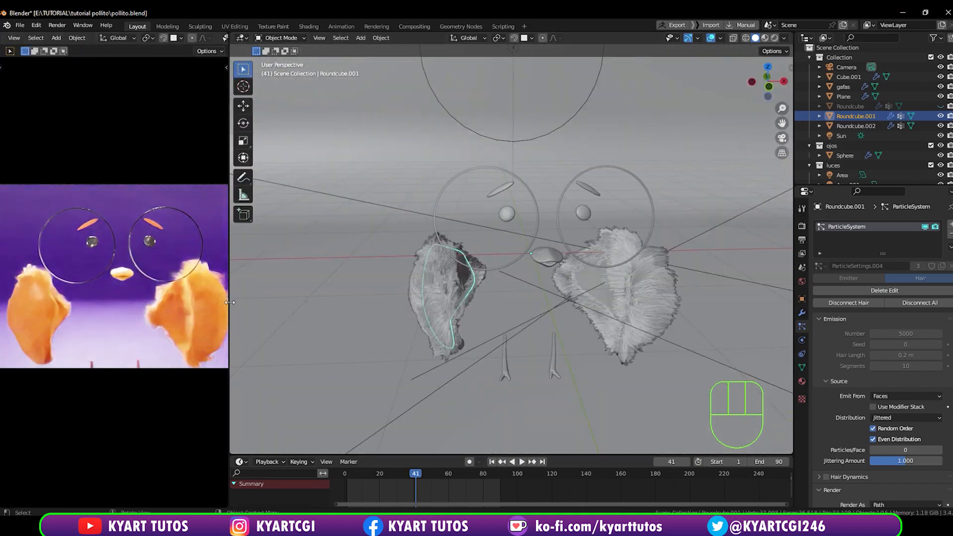
Widen the camera preview area and put the positive X wing, Roundcube.002, in Particle Edit with the Comb brush.
{"action": "left_click_drag", "start_coordinate": [229, 337], "coordinate": [313, 334]}
{"action": "left_click", "coordinate": [651, 293]}
{"action": "key", "text": "ctrl+Tab"}
{"action": "left_click", "coordinate": [603, 330]}
{"action": "middle_click_drag", "start_coordinate": [650, 343], "coordinate": [612, 357]}
{"action": "left_click", "coordinate": [328, 191]}
{"action": "left_click", "coordinate": [328, 107]}
Comb the positive X wing's hair from above and from the front, and return to Object Mode.
{"action": "middle_click_drag", "start_coordinate": [556, 278], "coordinate": [612, 308]}
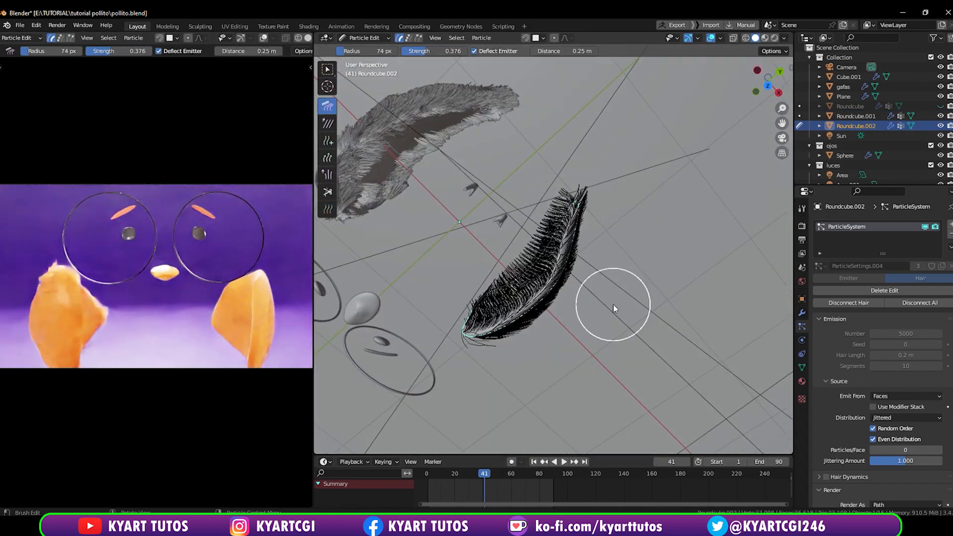
{"action": "key", "text": "KP_7"}
{"action": "middle_click_drag", "start_coordinate": [631, 354], "coordinate": [581, 397]}
{"action": "key", "text": "ctrl+Tab"}
{"action": "left_click", "coordinate": [519, 397]}
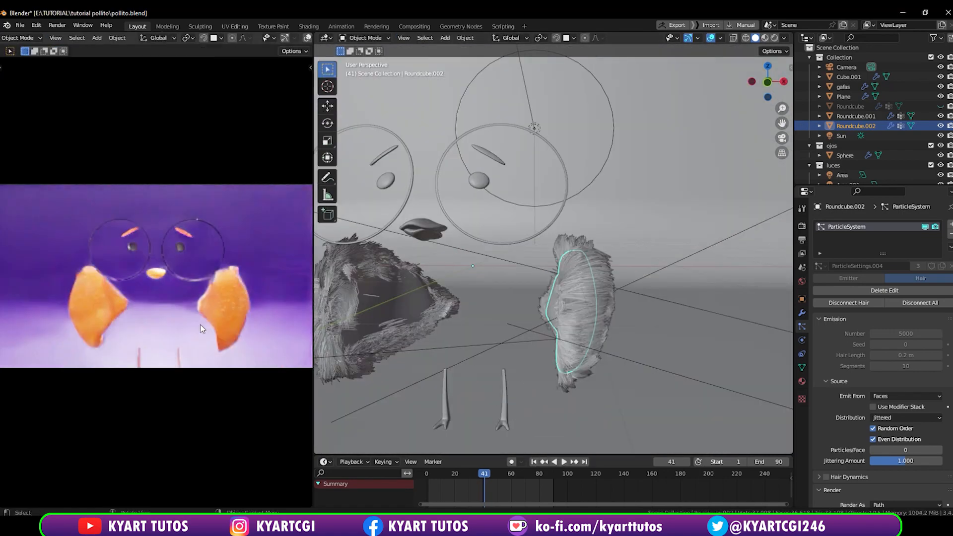
Unhide the chick's body and isolate the wing Roundcube.002 in Local View in Particle Edit.
{"action": "key", "text": "alt+h"}
{"action": "scroll", "coordinate": [476, 336], "scroll_direction": "down", "scroll_amount": 3}
{"action": "middle_click_drag", "start_coordinate": [526, 327], "coordinate": [627, 335]}
{"action": "left_click", "coordinate": [475, 336]}
{"action": "left_click", "coordinate": [555, 322]}
{"action": "key", "text": "ctrl+Tab"}
{"action": "scroll", "coordinate": [555, 345], "scroll_direction": "up", "scroll_amount": 4}
{"action": "key", "text": "KP_Divide"}
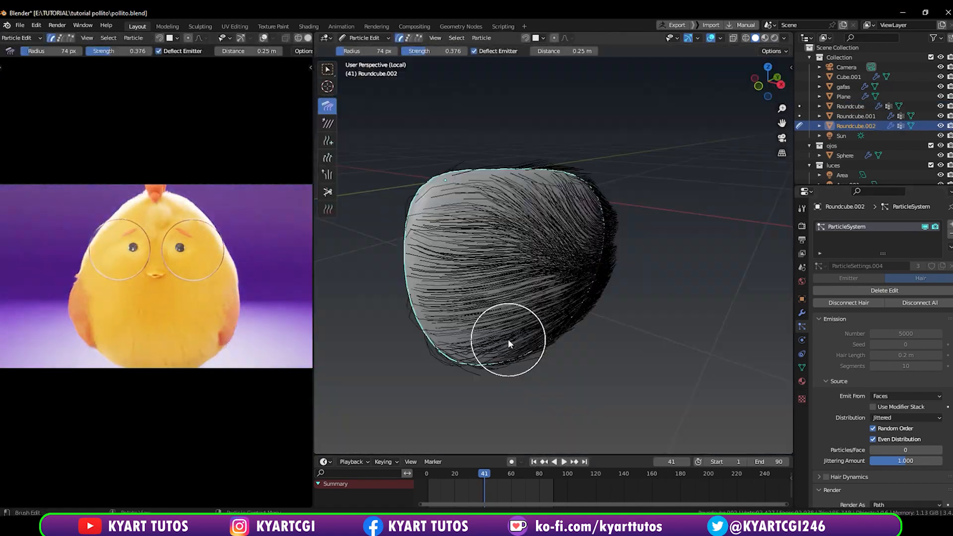
Comb the hair on the inner side of the wing Roundcube.002 and leave Particle Edit.
{"action": "scroll", "coordinate": [540, 196], "scroll_direction": "up", "scroll_amount": 3}
{"action": "middle_click_drag", "start_coordinate": [508, 341], "coordinate": [663, 176]}
{"action": "scroll", "coordinate": [562, 280], "scroll_direction": "down", "scroll_amount": 5}
{"action": "key", "text": "ctrl+Tab"}
{"action": "left_click", "coordinate": [483, 281]}
Touch up the hair of the wing Roundcube.001 in Particle Edit using Local View, and return to the full scene in Object Mode.
{"action": "middle_click_drag", "start_coordinate": [561, 281], "coordinate": [538, 308]}
{"action": "key", "text": "ctrl+Tab"}
{"action": "scroll", "coordinate": [566, 208], "scroll_direction": "up", "scroll_amount": 5}
{"action": "key", "text": "ctrl+Tab"}
{"action": "key", "text": "KP_Divide"}
{"action": "left_click", "coordinate": [502, 293]}
{"action": "middle_click_drag", "start_coordinate": [397, 313], "coordinate": [511, 320]}
{"action": "key", "text": "ctrl+Tab"}
{"action": "key", "text": "KP_Divide"}
{"action": "scroll", "coordinate": [516, 325], "scroll_direction": "down", "scroll_amount": 2}
{"action": "key", "text": "ctrl+Tab"}
{"action": "left_click", "coordinate": [443, 336]}
{"action": "key", "text": "KP_Divide"}
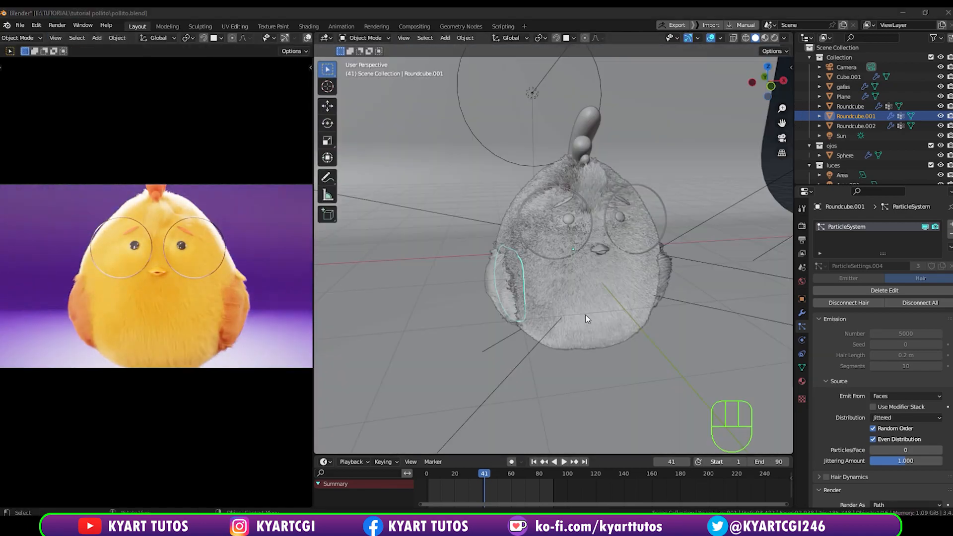
Examine the furred chick from the front and the surrounding backdrop and light setup from a wide angle.
{"action": "middle_click_drag", "start_coordinate": [587, 319], "coordinate": [553, 328]}
{"action": "scroll", "coordinate": [550, 322], "scroll_direction": "down", "scroll_amount": 1}
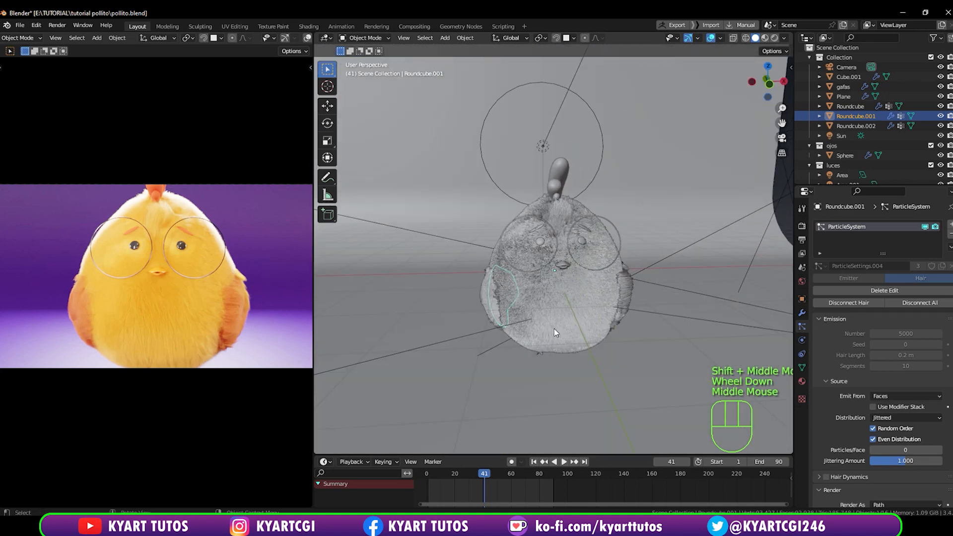
{"action": "scroll", "coordinate": [554, 328], "scroll_direction": "down", "scroll_amount": 1}
{"action": "key", "text": "KP_1"}
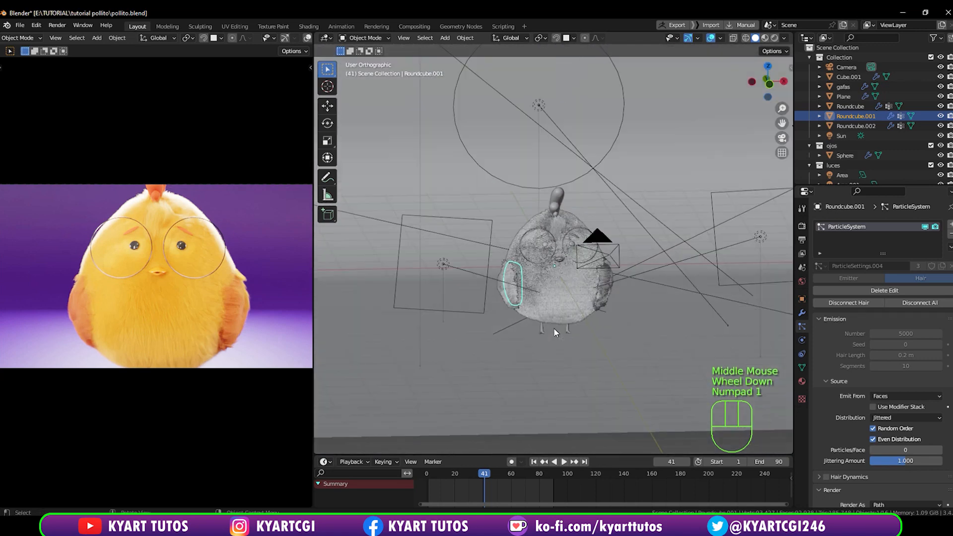
{"action": "middle_click_drag", "start_coordinate": [552, 329], "coordinate": [548, 352], "text": "shift"}
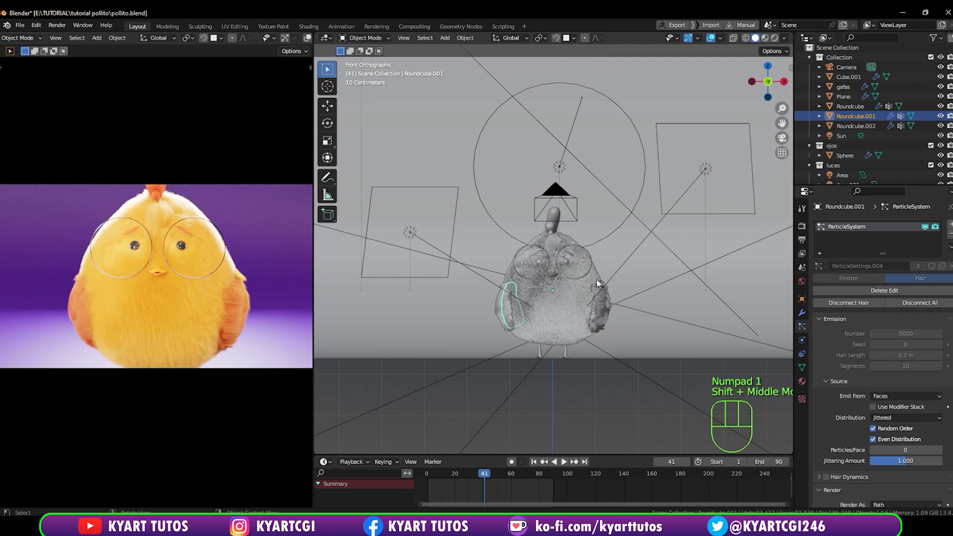
{"action": "scroll", "coordinate": [597, 279], "scroll_direction": "up", "scroll_amount": 1}
{"action": "scroll", "coordinate": [597, 279], "scroll_direction": "down", "scroll_amount": 2}
{"action": "middle_click_drag", "start_coordinate": [592, 291], "coordinate": [563, 199]}
{"action": "scroll", "coordinate": [587, 321], "scroll_direction": "down", "scroll_amount": 4}
{"action": "scroll", "coordinate": [586, 301], "scroll_direction": "up", "scroll_amount": 3}
{"action": "scroll", "coordinate": [586, 314], "scroll_direction": "down", "scroll_amount": 3}
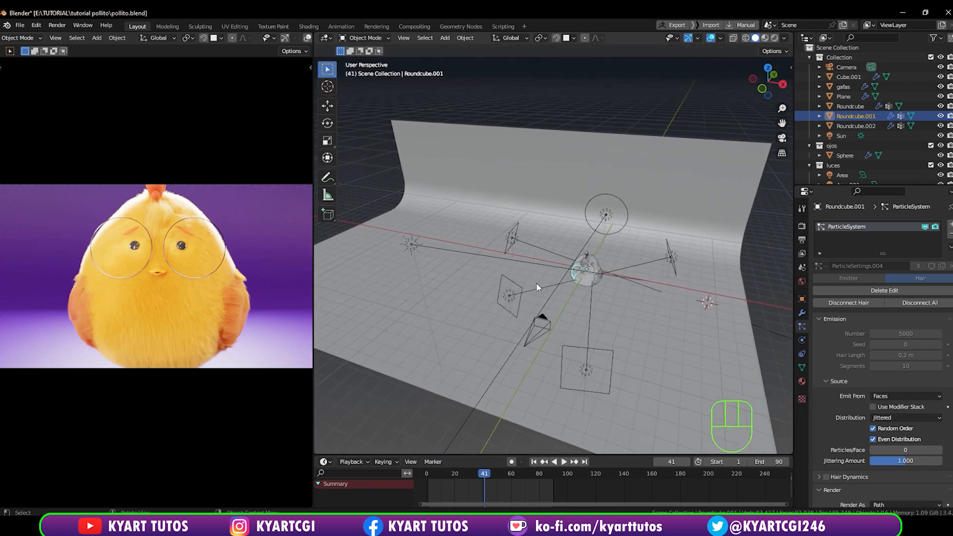
{"action": "scroll", "coordinate": [576, 294], "scroll_direction": "up", "scroll_amount": 4}
{"action": "scroll", "coordinate": [575, 290], "scroll_direction": "down", "scroll_amount": 1}
{"action": "middle_click_drag", "start_coordinate": [576, 290], "coordinate": [685, 278]}
{"action": "scroll", "coordinate": [602, 299], "scroll_direction": "down", "scroll_amount": 2}
{"action": "scroll", "coordinate": [592, 318], "scroll_direction": "down", "scroll_amount": 2}
Select the backdrop plane together with all the area lights and the Sun.
{"action": "left_click", "coordinate": [744, 227]}
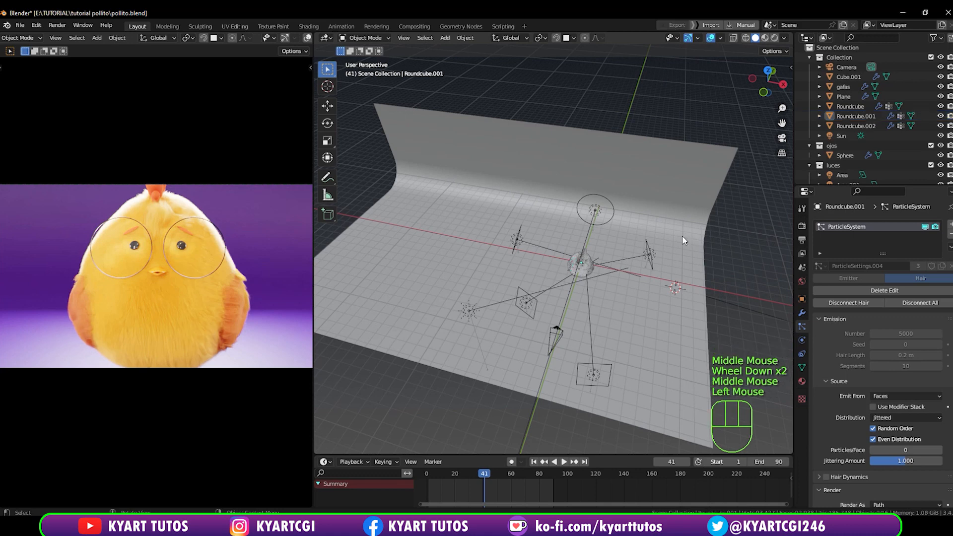
{"action": "left_click", "coordinate": [684, 239]}
{"action": "key", "text": "shift"}
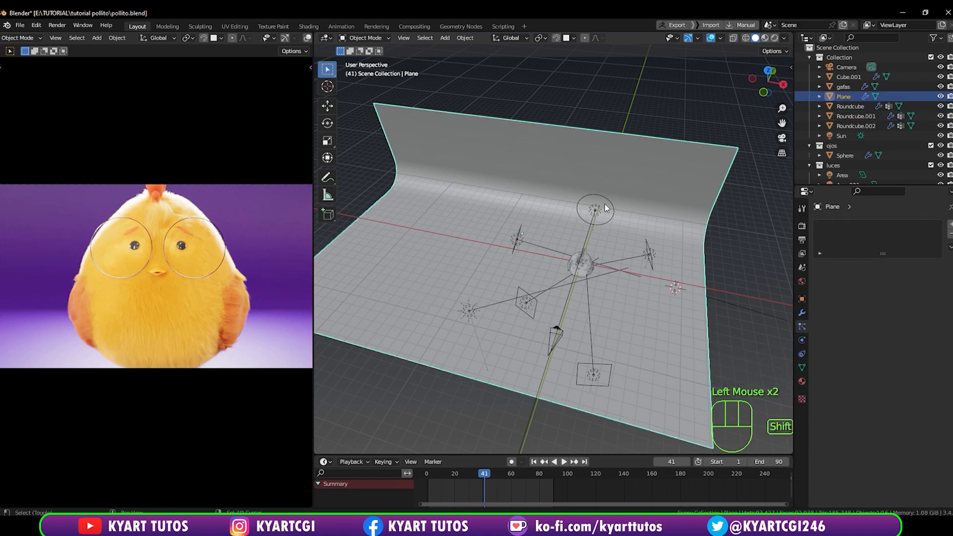
{"action": "left_click", "coordinate": [597, 210], "text": "shift"}
{"action": "left_click", "coordinate": [648, 254], "text": "shift"}
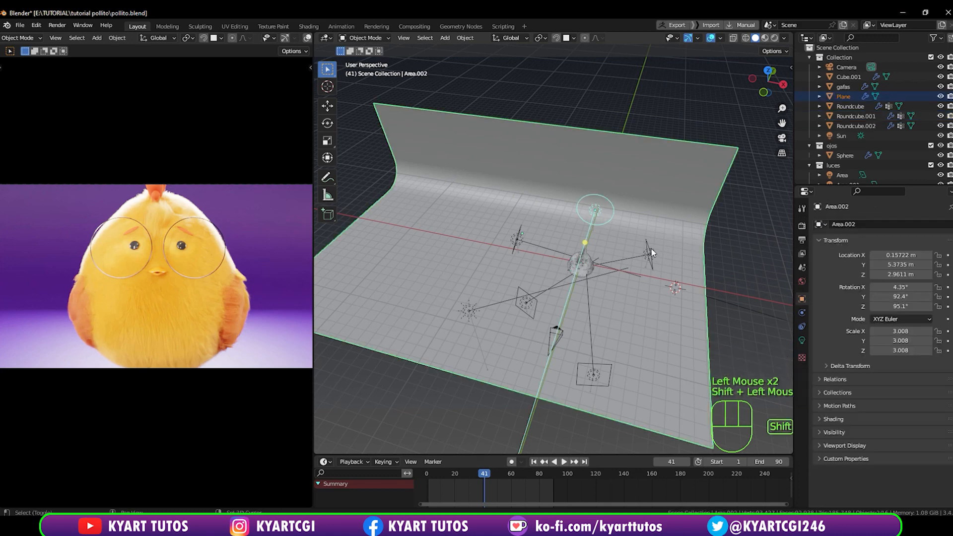
{"action": "left_click", "coordinate": [599, 368], "text": "shift"}
{"action": "left_click", "coordinate": [527, 301], "text": "shift"}
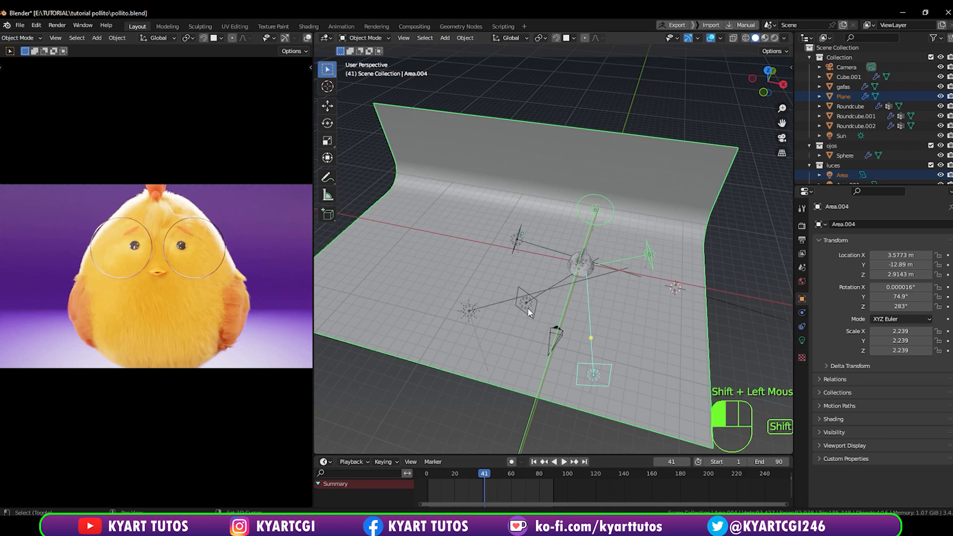
{"action": "left_click", "coordinate": [518, 241], "text": "shift"}
{"action": "left_click", "coordinate": [467, 313], "text": "shift"}
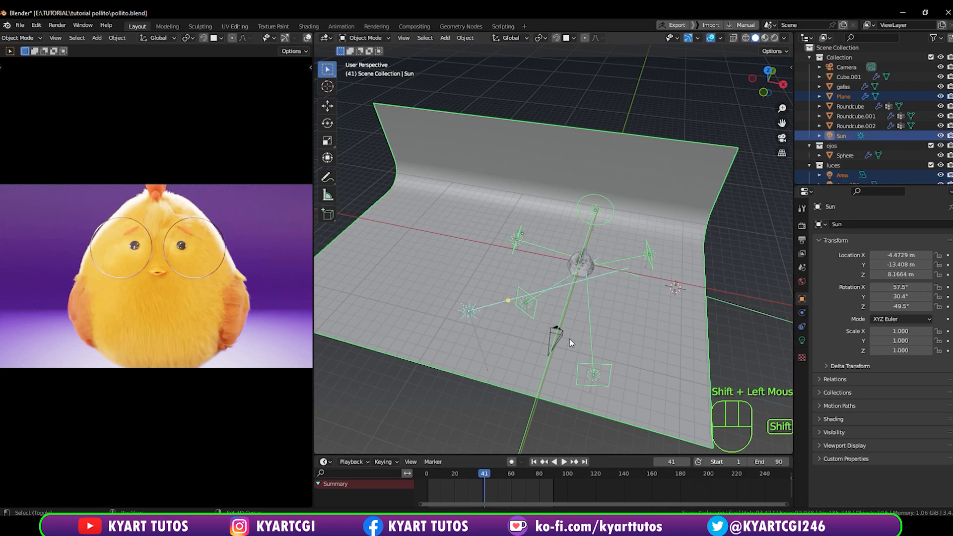
Move the selected backdrop and lights to a new collection named background.
{"action": "middle_click_drag", "start_coordinate": [569, 338], "coordinate": [631, 311]}
{"action": "scroll", "coordinate": [613, 287], "scroll_direction": "up", "scroll_amount": 3}
{"action": "scroll", "coordinate": [630, 315], "scroll_direction": "down", "scroll_amount": 1}
{"action": "key", "text": "m"}
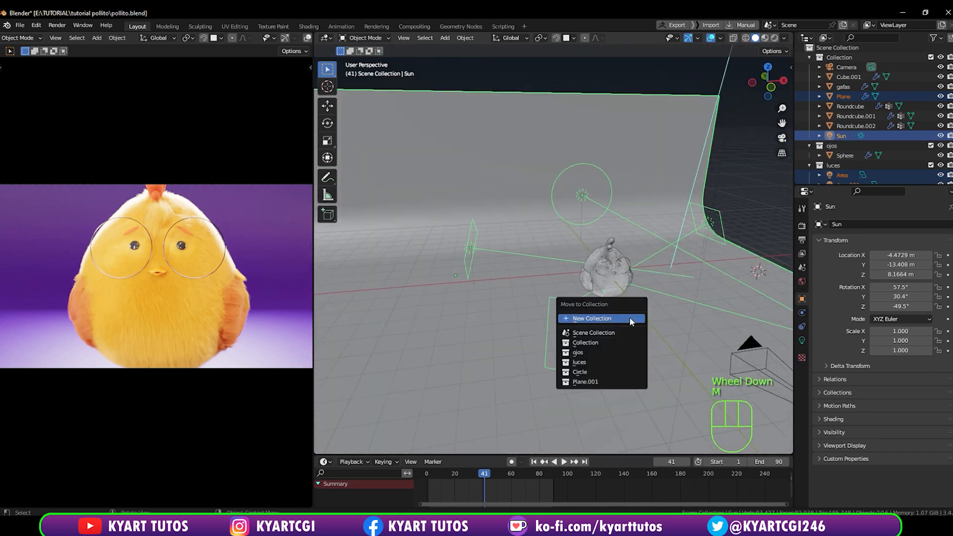
{"action": "left_click", "coordinate": [629, 318]}
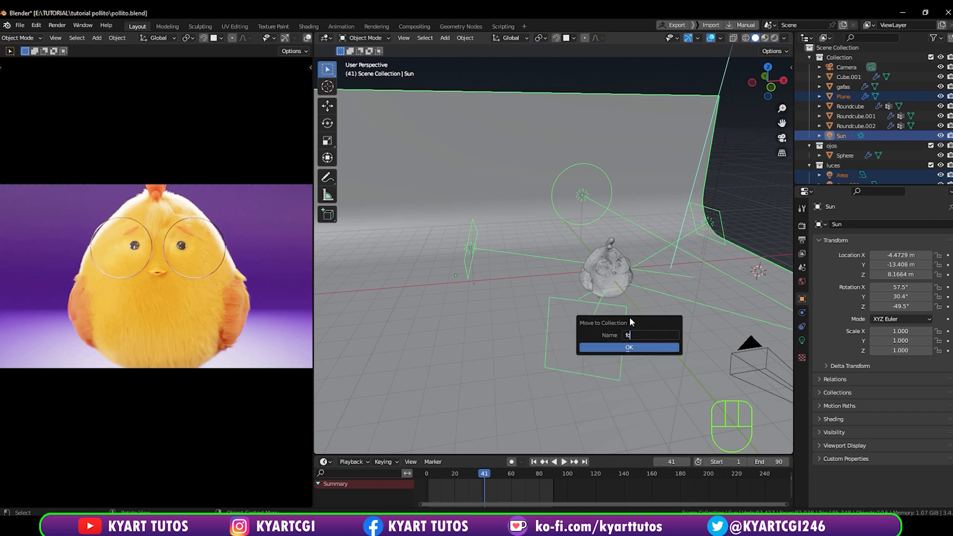
{"action": "key", "text": "BackSpace"}
{"action": "key", "text": "BackSpace"}
{"action": "type", "text": "background"}
{"action": "left_click", "coordinate": [628, 345]}
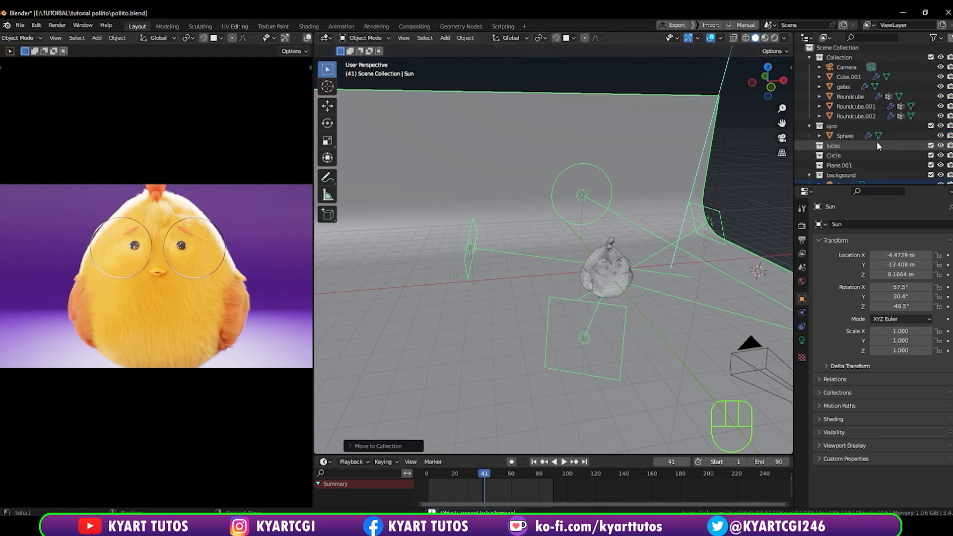
Hide the background collection in the viewport and fit the whole chick in the camera preview.
{"action": "scroll", "coordinate": [868, 142], "scroll_direction": "down", "scroll_amount": 2}
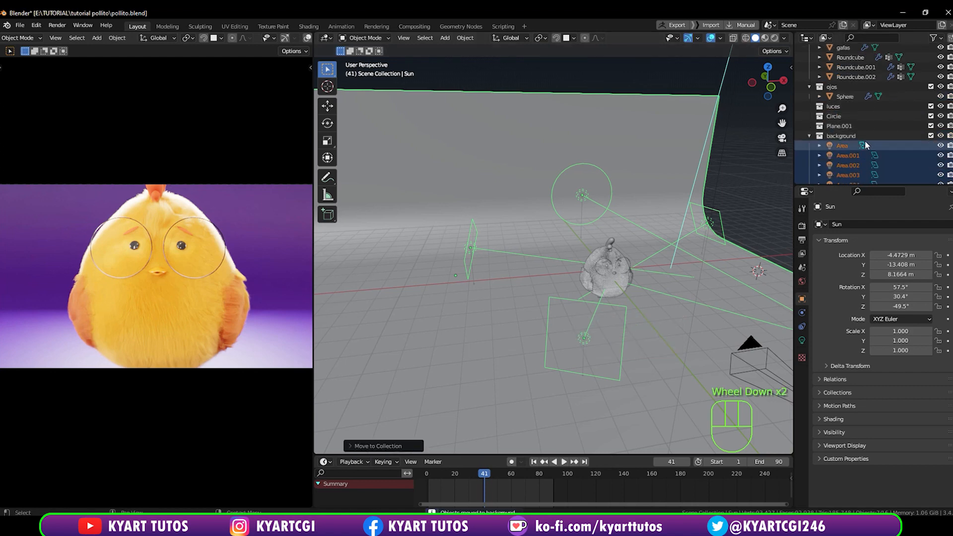
{"action": "left_click", "coordinate": [940, 136]}
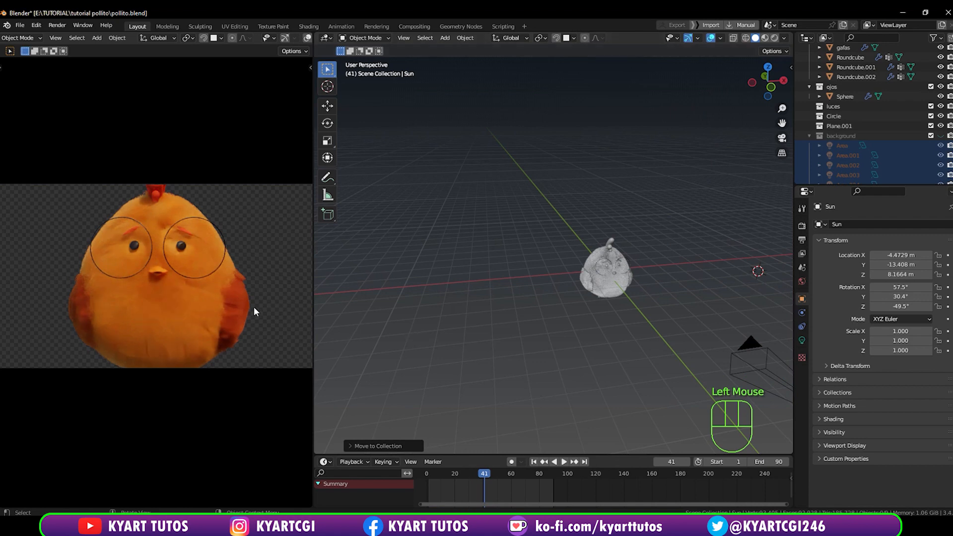
{"action": "scroll", "coordinate": [193, 305], "scroll_direction": "down", "scroll_amount": 3}
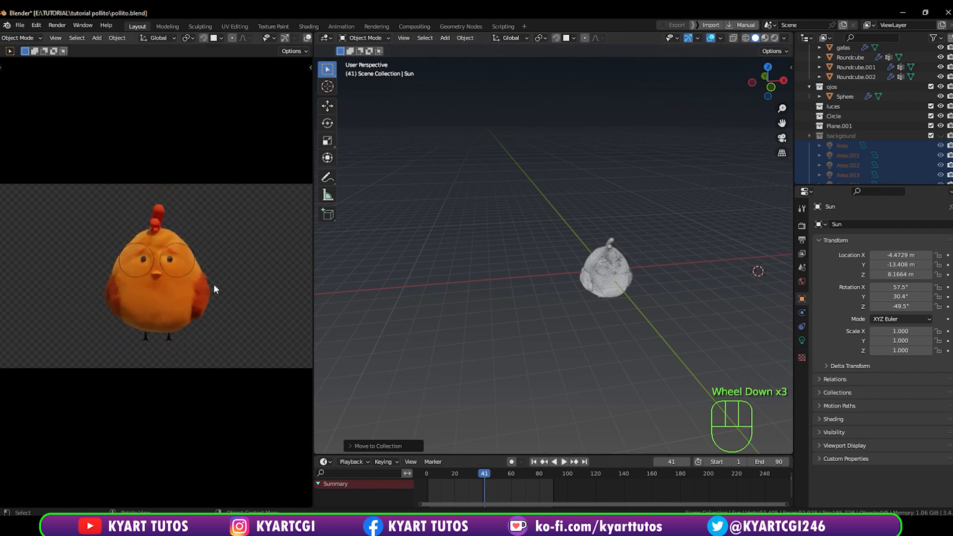
Select the chick's body and turn off the viewport display of its fur particle system.
{"action": "middle_click_drag", "start_coordinate": [632, 292], "coordinate": [596, 306], "text": "shift"}
{"action": "scroll", "coordinate": [590, 287], "scroll_direction": "up", "scroll_amount": 3}
{"action": "key", "text": "KP_1"}
{"action": "scroll", "coordinate": [593, 304], "scroll_direction": "up", "scroll_amount": 4}
{"action": "scroll", "coordinate": [589, 279], "scroll_direction": "down", "scroll_amount": 1}
{"action": "scroll", "coordinate": [596, 306], "scroll_direction": "down", "scroll_amount": 1}
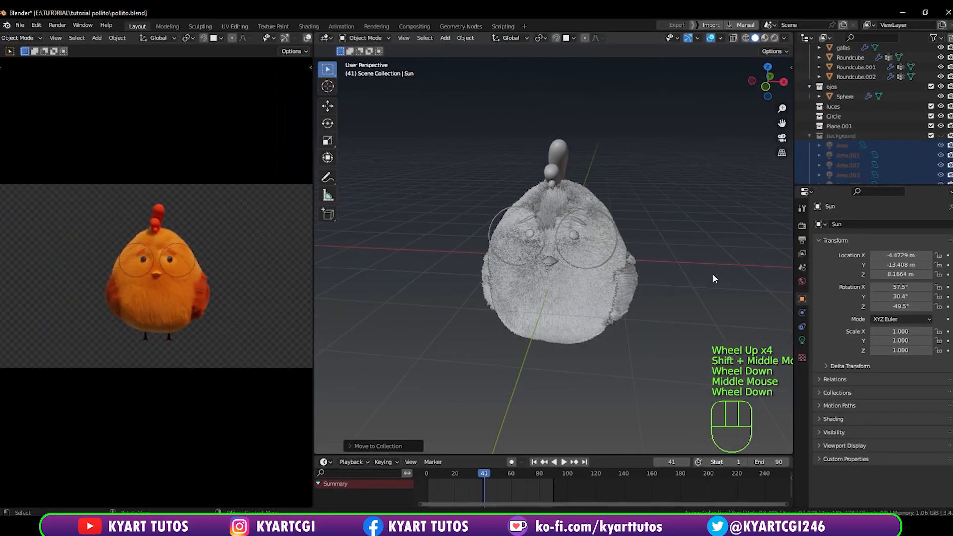
{"action": "left_click", "coordinate": [577, 302]}
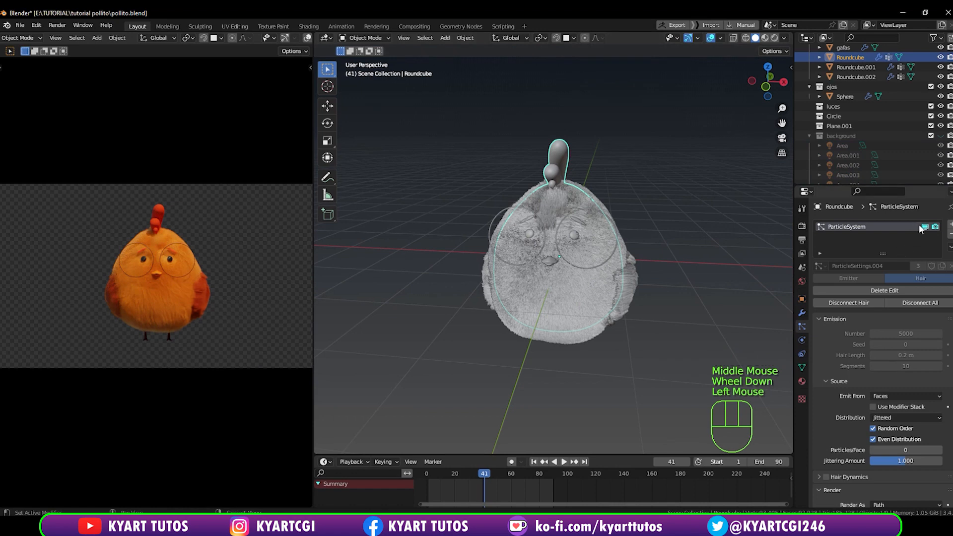
{"action": "left_click", "coordinate": [925, 227]}
{"action": "middle_click_drag", "start_coordinate": [551, 287], "coordinate": [483, 289]}
{"action": "left_click", "coordinate": [634, 155]}
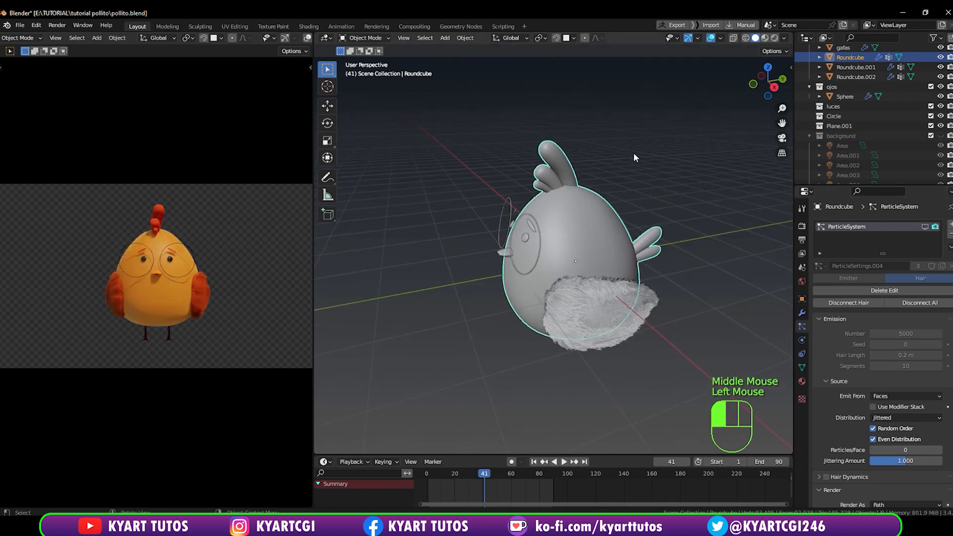
Select the linked mesh of the crest on the head, separate it from the body by Selection and return to Object Mode.
{"action": "left_click", "coordinate": [558, 159]}
{"action": "middle_click_drag", "start_coordinate": [558, 160], "coordinate": [566, 215], "text": "shift"}
{"action": "scroll", "coordinate": [562, 254], "scroll_direction": "up", "scroll_amount": 2}
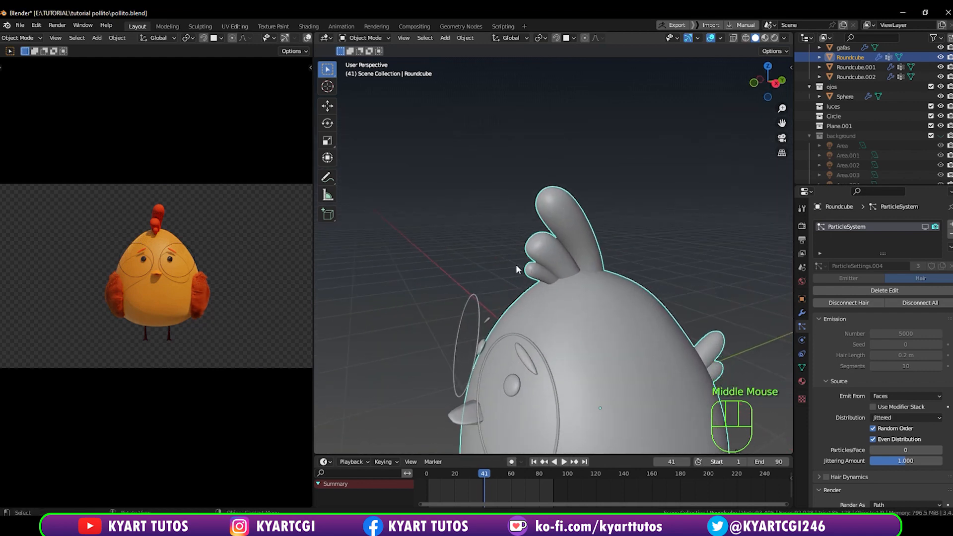
{"action": "key", "text": "Tab"}
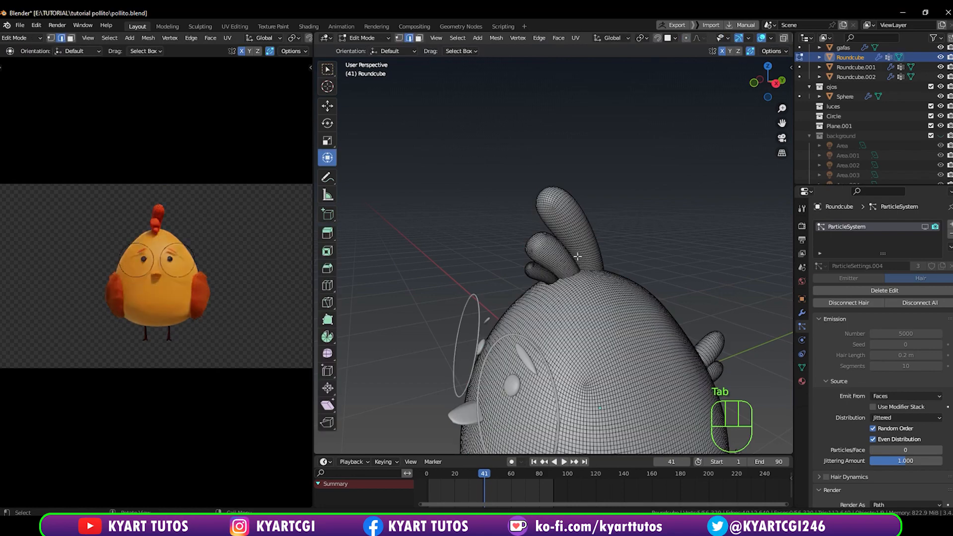
{"action": "scroll", "coordinate": [578, 256], "scroll_direction": "down", "scroll_amount": 1}
{"action": "middle_click_drag", "start_coordinate": [610, 253], "coordinate": [623, 230]}
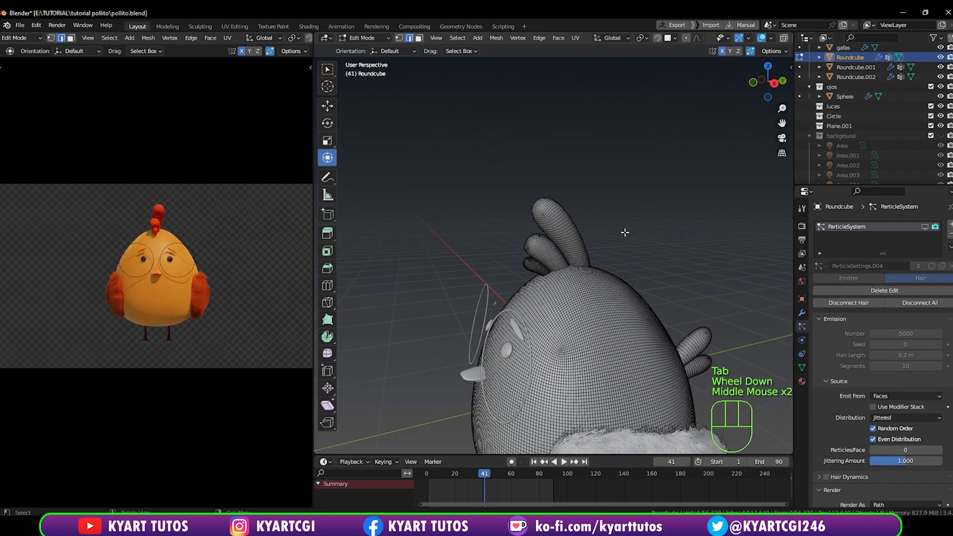
{"action": "key", "text": "l"}
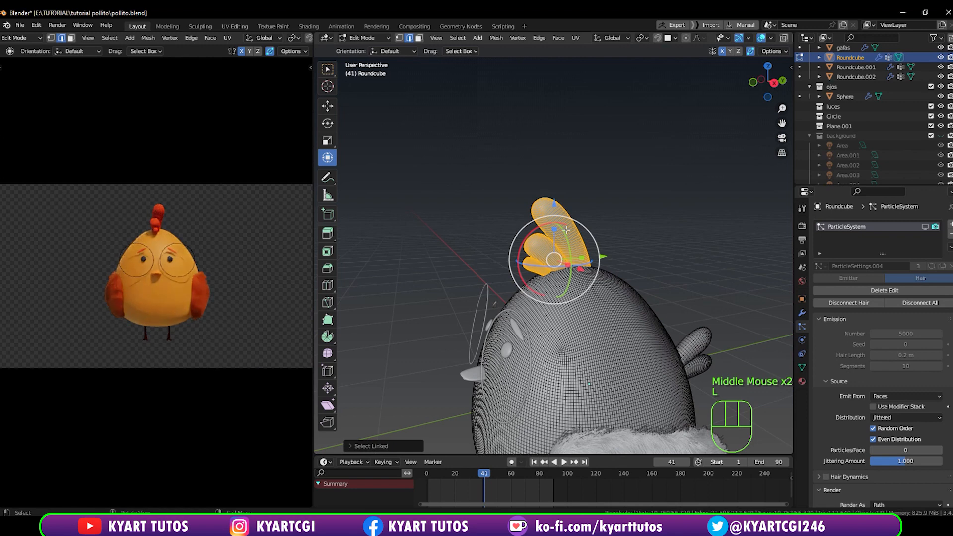
{"action": "key", "text": "p"}
{"action": "left_click", "coordinate": [604, 232]}
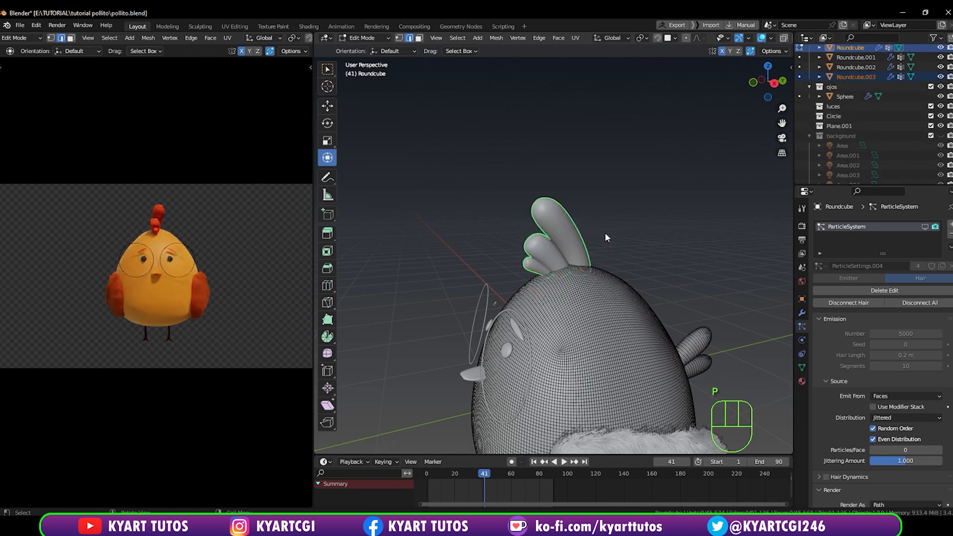
{"action": "key", "text": "Tab"}
{"action": "scroll", "coordinate": [610, 239], "scroll_direction": "down", "scroll_amount": 2}
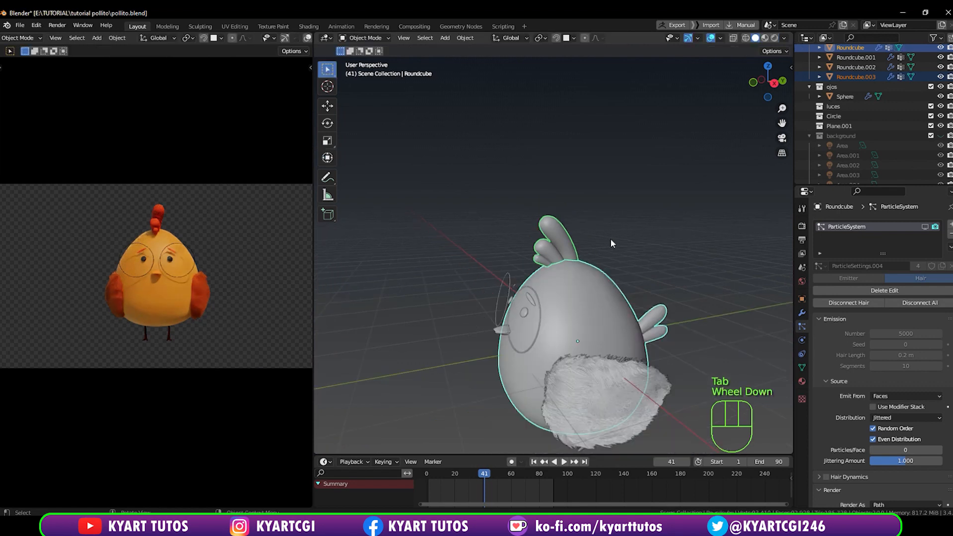
Select the separated crest on its own and remove its particle system.
{"action": "left_click", "coordinate": [610, 239]}
{"action": "left_click", "coordinate": [561, 242]}
{"action": "left_click", "coordinate": [582, 294]}
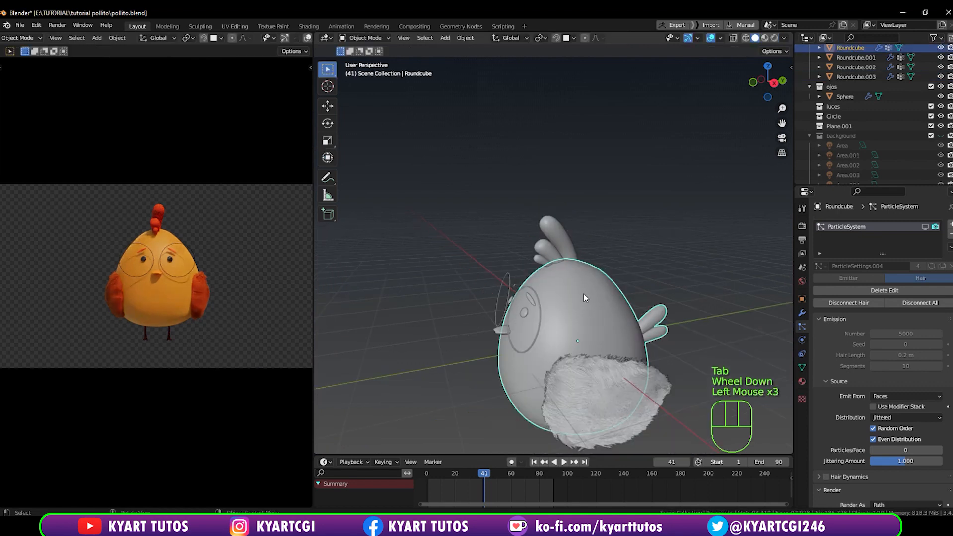
{"action": "left_click", "coordinate": [559, 239]}
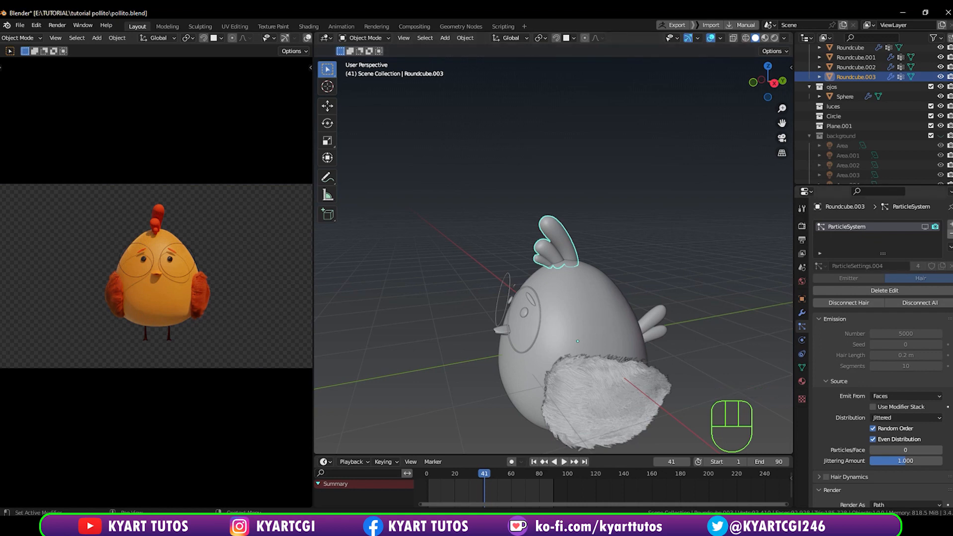
{"action": "left_click", "coordinate": [949, 233]}
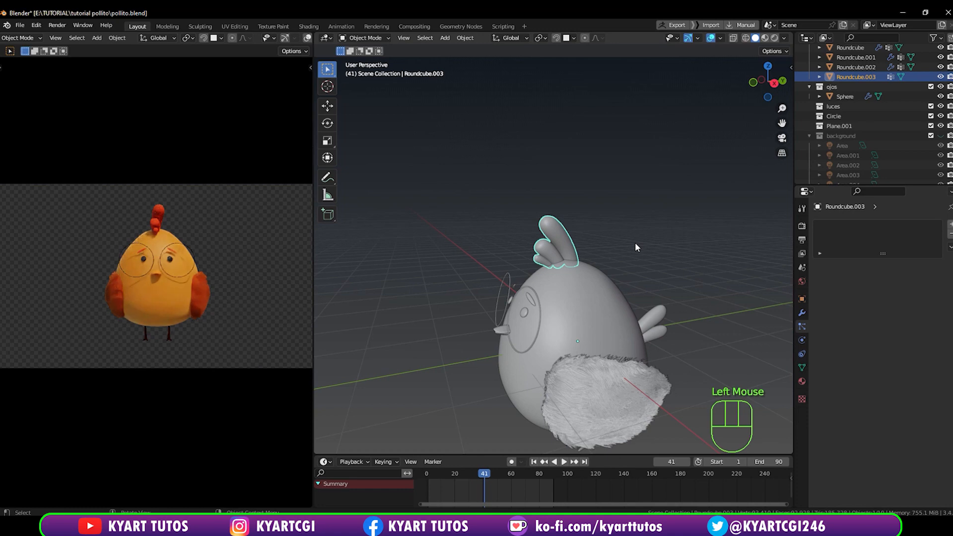
Parent the round glasses to the chick's body with the Object option.
{"action": "middle_click_drag", "start_coordinate": [586, 271], "coordinate": [653, 261]}
{"action": "scroll", "coordinate": [651, 275], "scroll_direction": "down", "scroll_amount": 1}
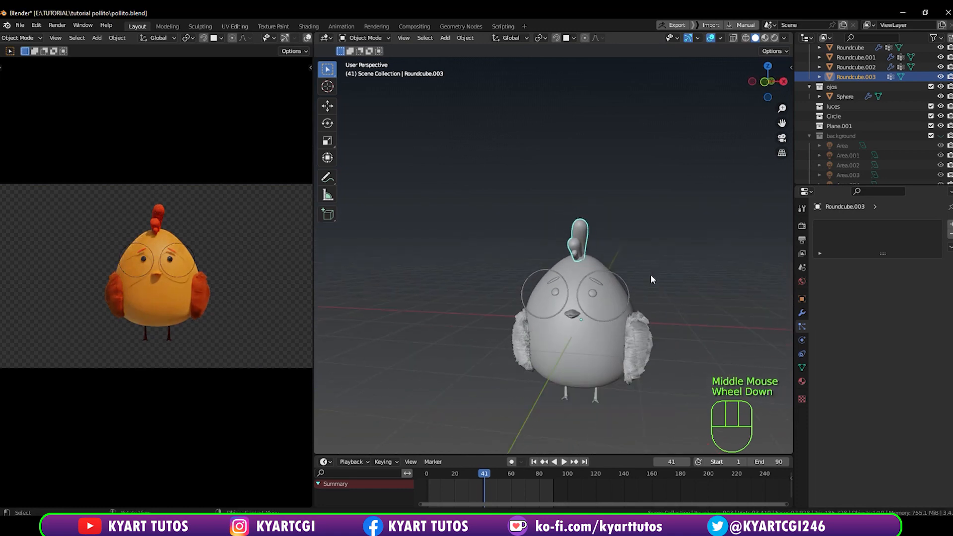
{"action": "scroll", "coordinate": [651, 275], "scroll_direction": "up", "scroll_amount": 3}
{"action": "scroll", "coordinate": [651, 277], "scroll_direction": "down", "scroll_amount": 1}
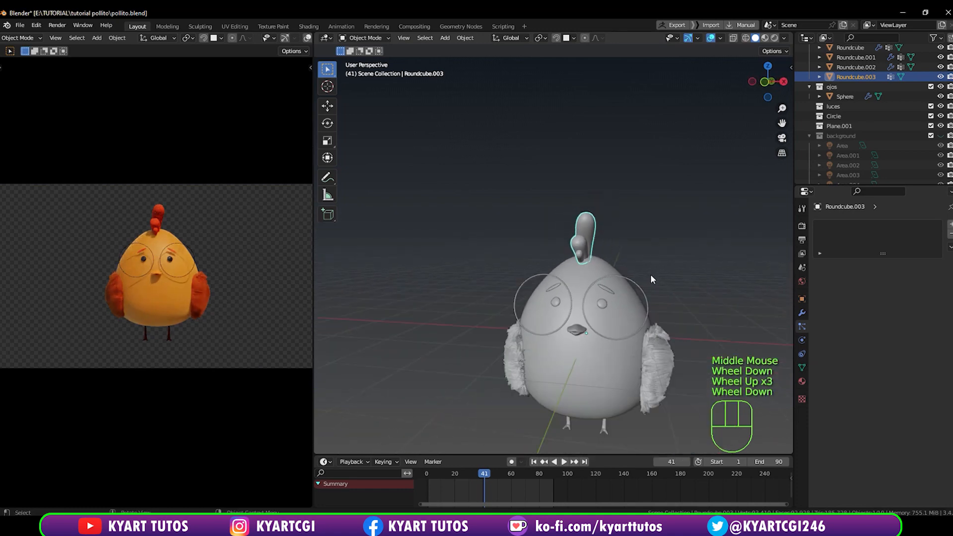
{"action": "middle_click_drag", "start_coordinate": [651, 280], "coordinate": [574, 285], "text": "shift"}
{"action": "scroll", "coordinate": [611, 271], "scroll_direction": "up", "scroll_amount": 2}
{"action": "scroll", "coordinate": [596, 290], "scroll_direction": "down", "scroll_amount": 2}
{"action": "left_click", "coordinate": [676, 226]}
{"action": "middle_click_drag", "start_coordinate": [677, 226], "coordinate": [663, 247]}
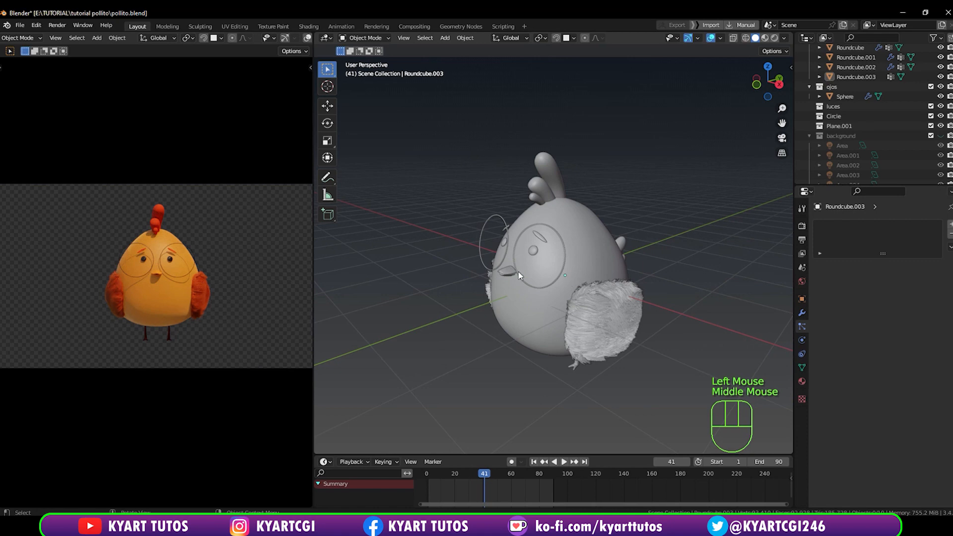
{"action": "scroll", "coordinate": [517, 272], "scroll_direction": "up", "scroll_amount": 2}
{"action": "left_click", "coordinate": [574, 264]}
{"action": "middle_click_drag", "start_coordinate": [573, 264], "coordinate": [568, 299]}
{"action": "left_click", "coordinate": [613, 272], "text": "shift"}
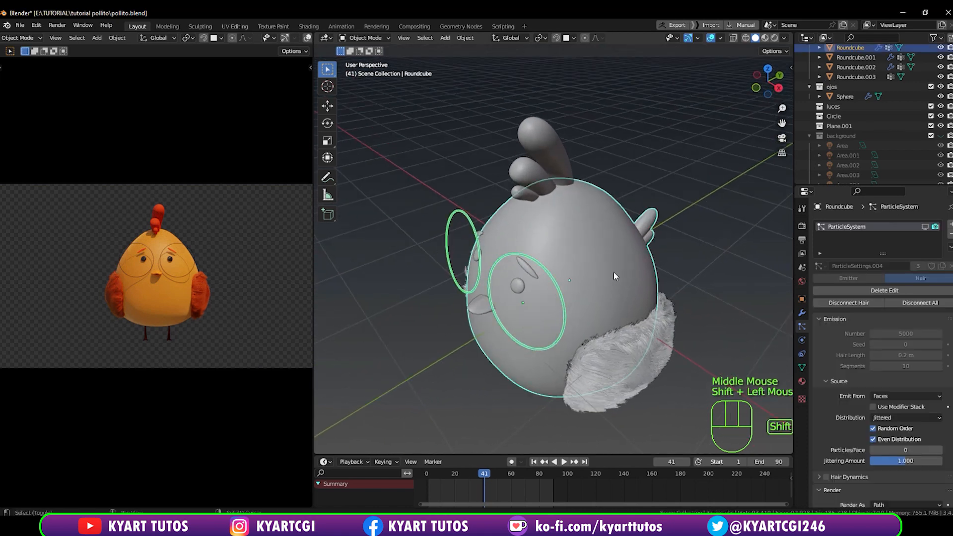
{"action": "key", "text": "ctrl+p"}
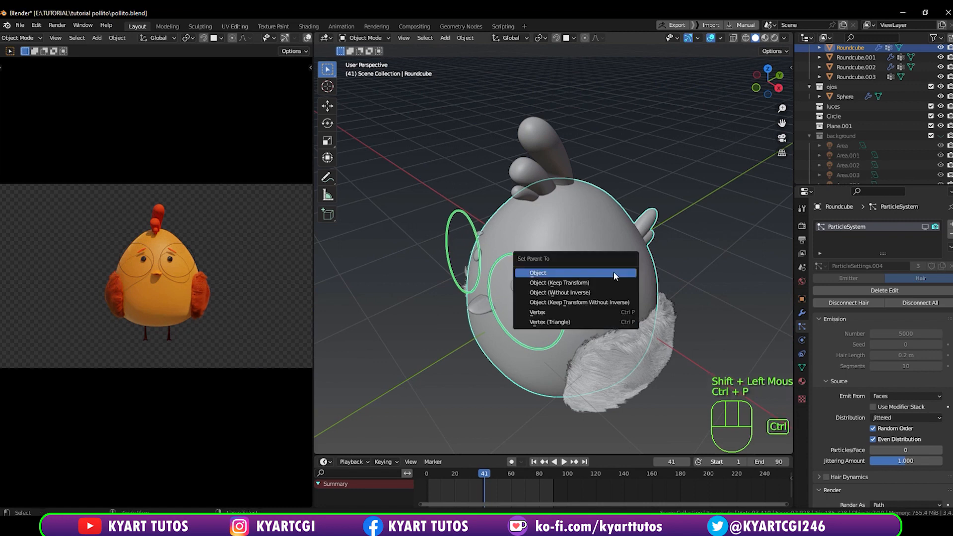
{"action": "left_click", "coordinate": [613, 272]}
Parent the eyes to the chick's body with the Object option.
{"action": "middle_click_drag", "start_coordinate": [566, 302], "coordinate": [647, 251]}
{"action": "left_click", "coordinate": [692, 240]}
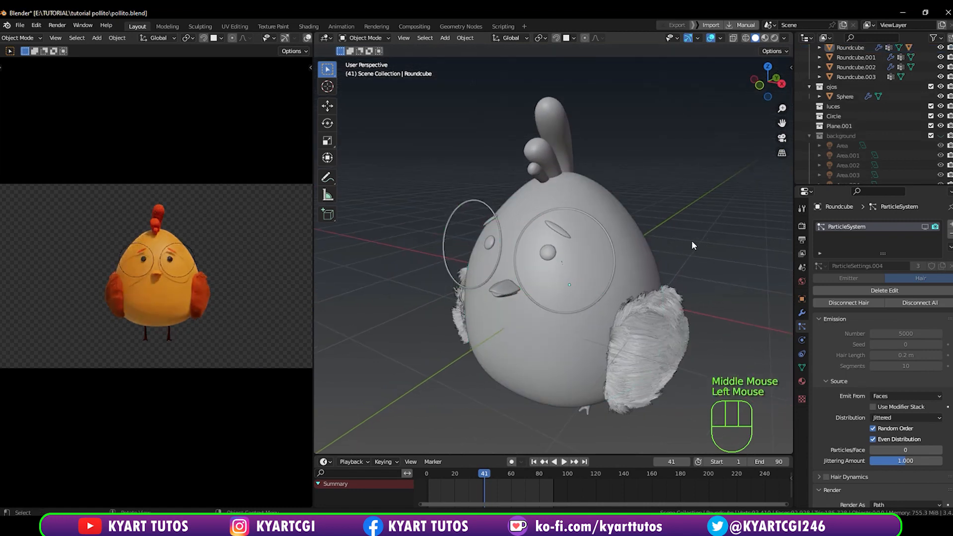
{"action": "double_click", "coordinate": [548, 254]}
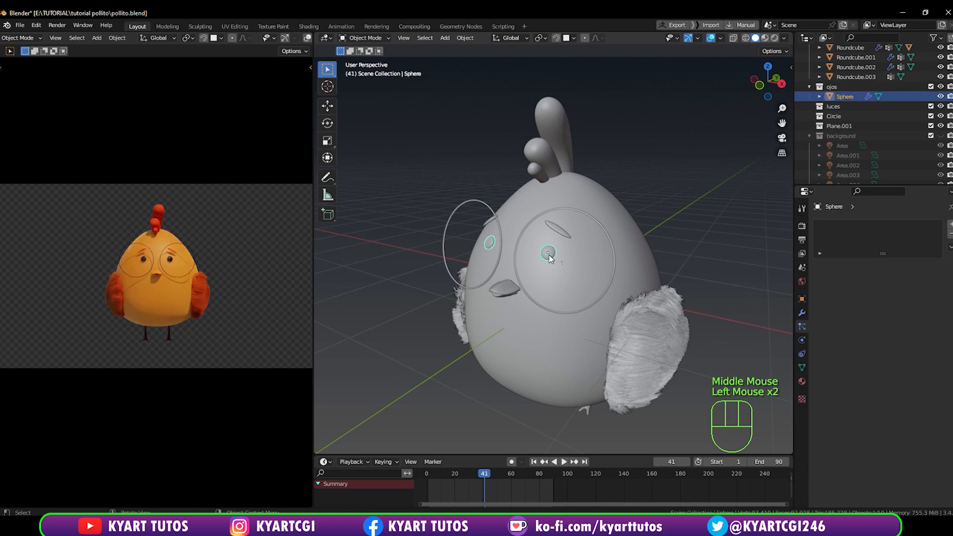
{"action": "left_click", "coordinate": [626, 236], "text": "shift"}
{"action": "key", "text": "ctrl+p"}
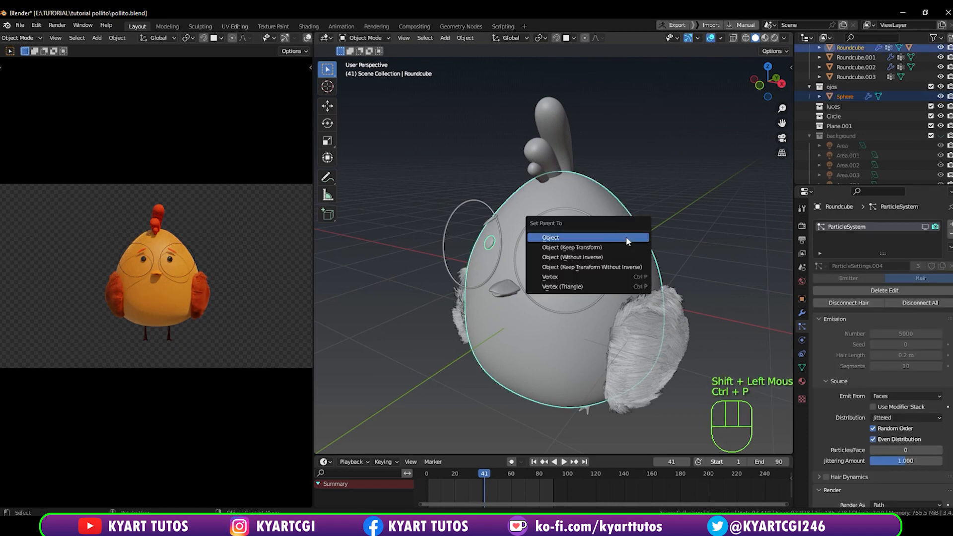
{"action": "left_click", "coordinate": [626, 236]}
Parent the eyebrows to the chick's body with the Object option.
{"action": "left_click", "coordinate": [558, 228]}
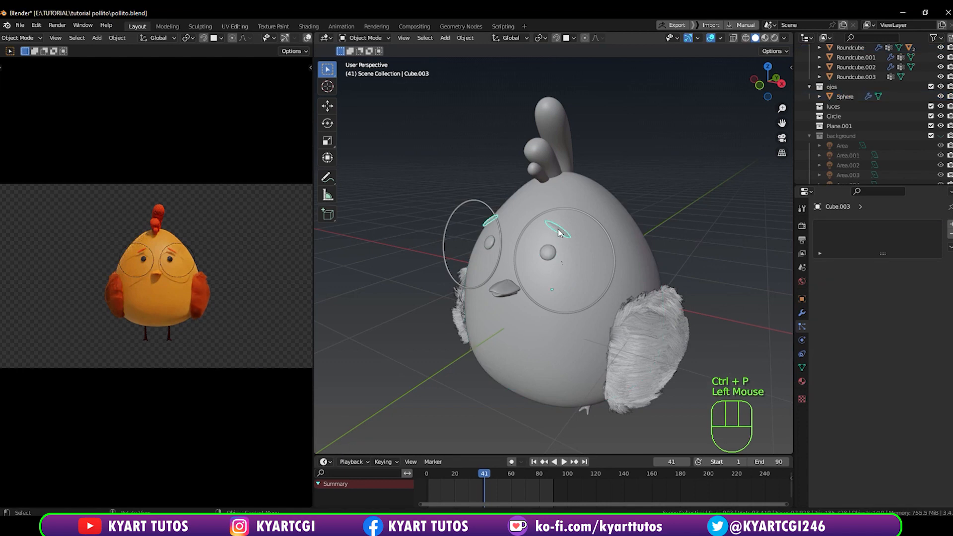
{"action": "left_click", "coordinate": [620, 234], "text": "shift"}
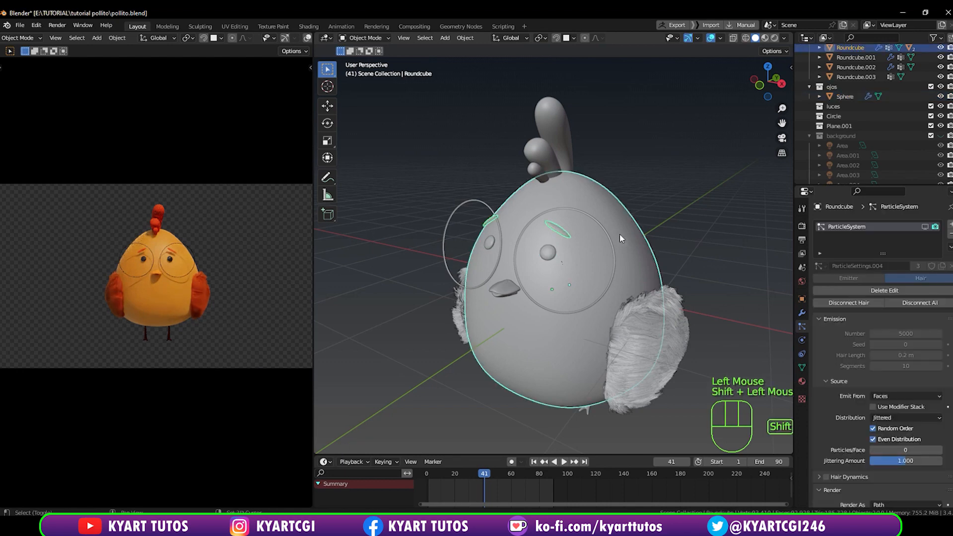
{"action": "key", "text": "ctrl+p"}
{"action": "left_click", "coordinate": [619, 234]}
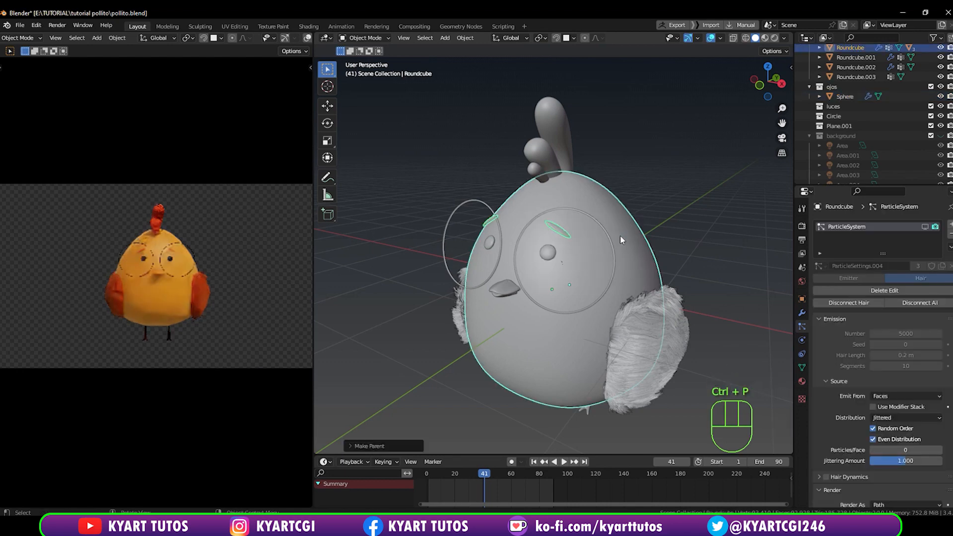
Parent the beak to the chick's body with the Object option.
{"action": "left_click", "coordinate": [506, 290]}
{"action": "left_click", "coordinate": [630, 260], "text": "shift"}
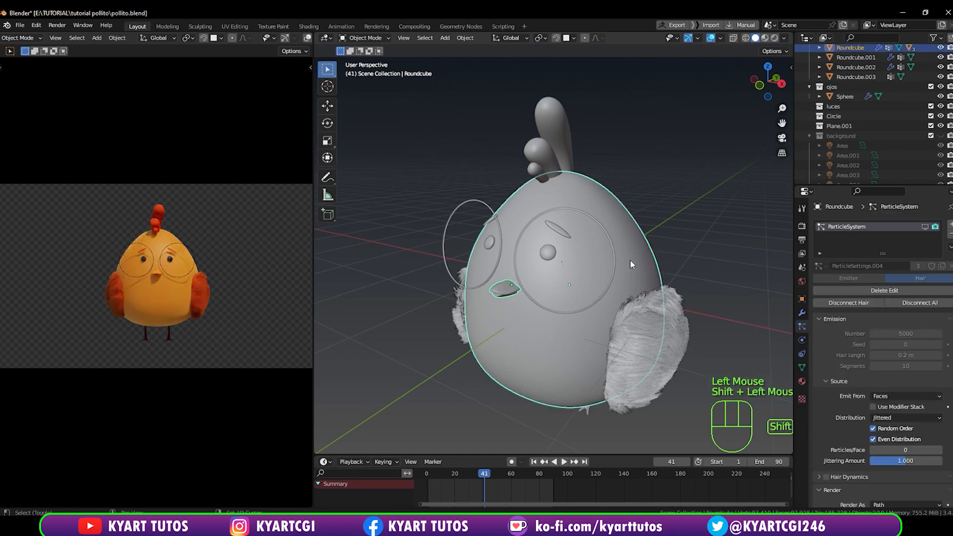
{"action": "key", "text": "ctrl+p"}
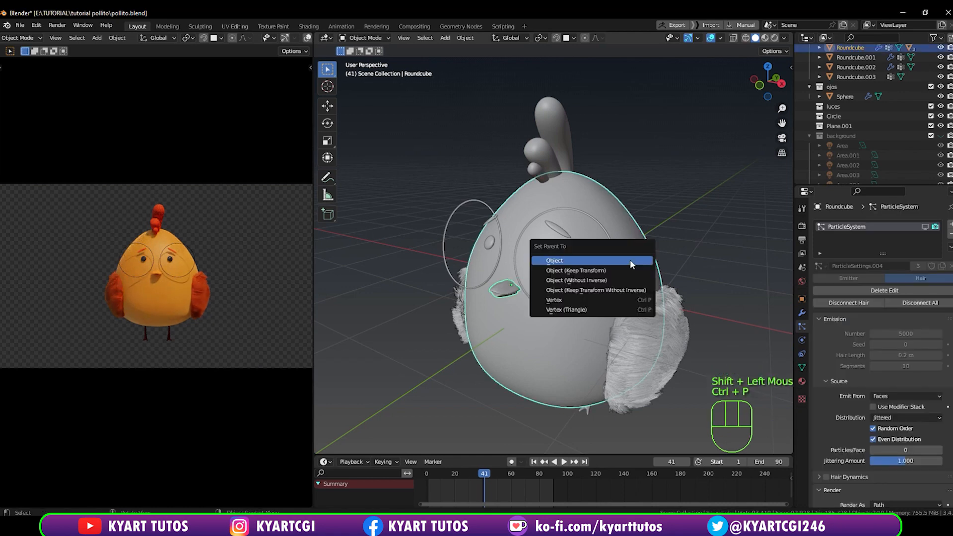
{"action": "left_click", "coordinate": [630, 260]}
Parent the crest on the head to the chick's body with the Object option.
{"action": "scroll", "coordinate": [580, 296], "scroll_direction": "down", "scroll_amount": 1}
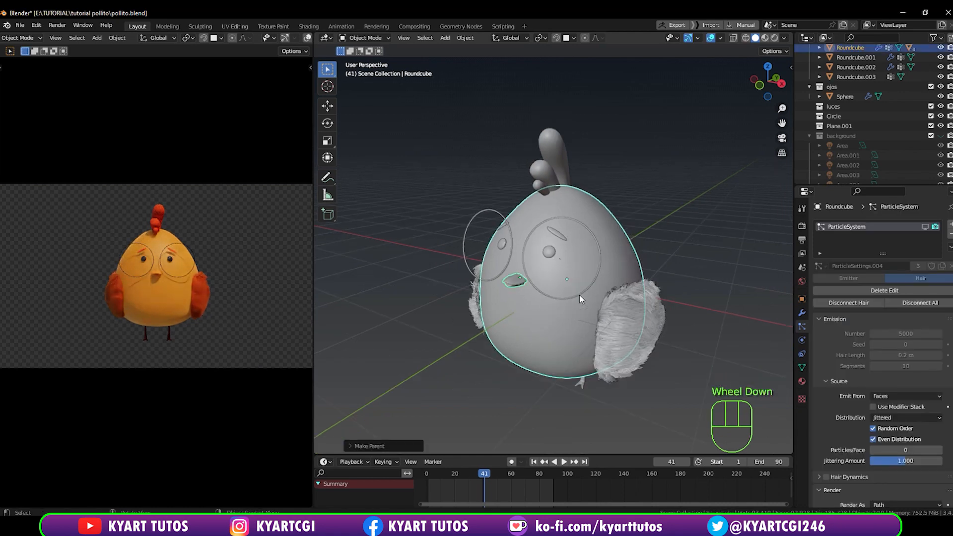
{"action": "middle_click_drag", "start_coordinate": [579, 296], "coordinate": [597, 299]}
{"action": "scroll", "coordinate": [597, 300], "scroll_direction": "up", "scroll_amount": 2}
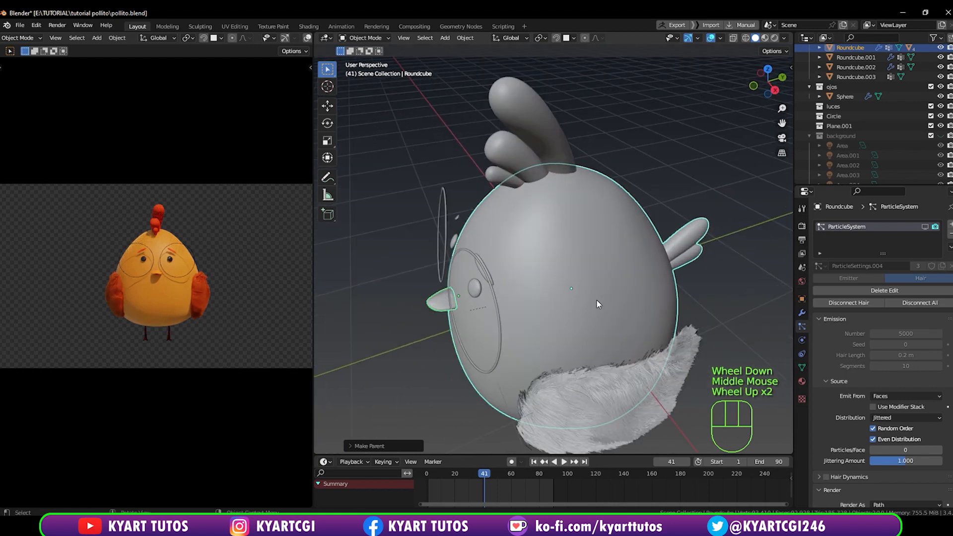
{"action": "left_click", "coordinate": [688, 128]}
{"action": "left_click", "coordinate": [560, 138]}
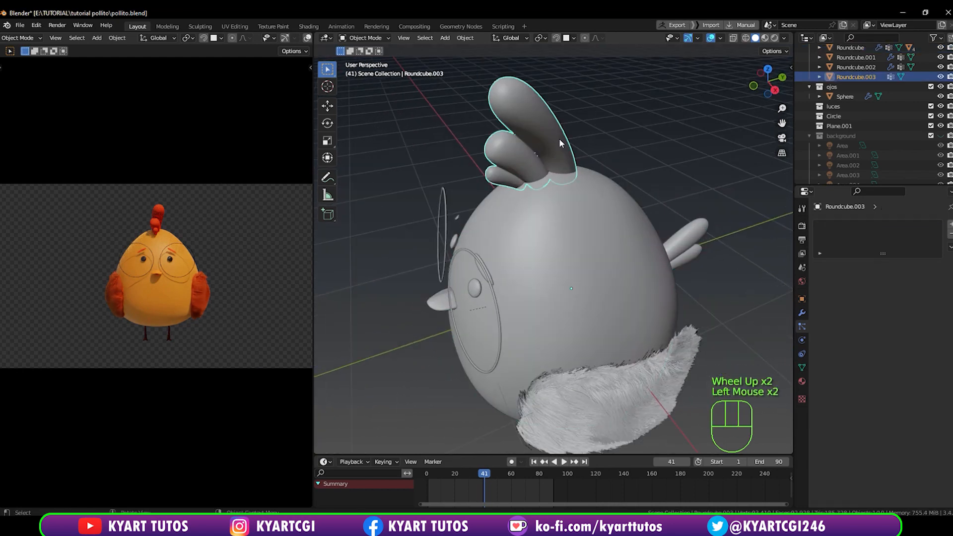
{"action": "left_click", "coordinate": [596, 231], "text": "shift"}
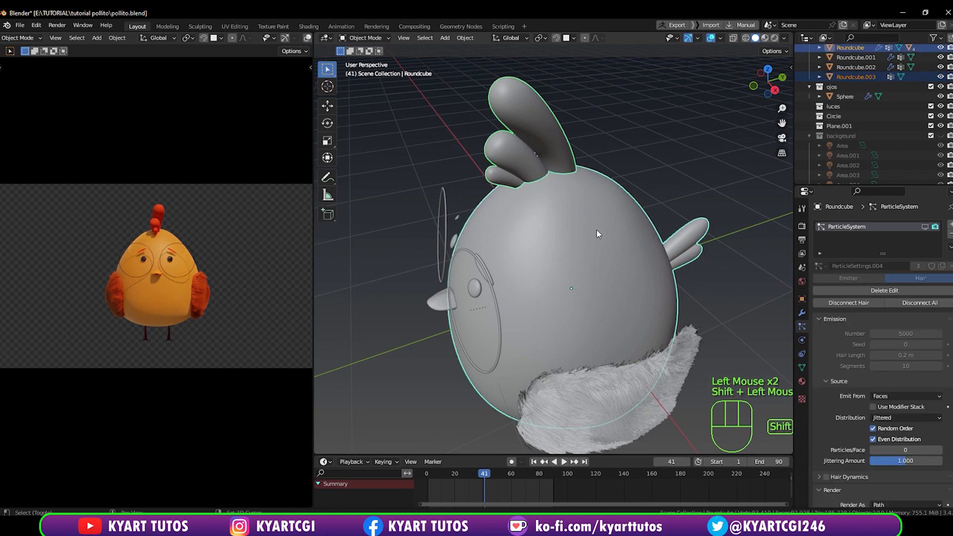
{"action": "key", "text": "ctrl+p"}
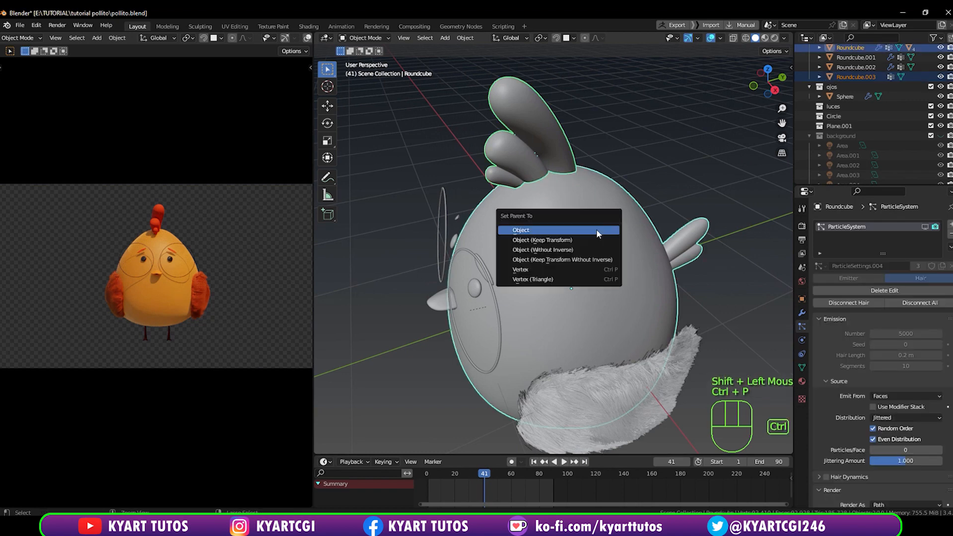
{"action": "left_click", "coordinate": [597, 229]}
Select the chick's legs in front view and apply their Mirror modifier, keeping the Subdivision modifier.
{"action": "scroll", "coordinate": [568, 279], "scroll_direction": "down", "scroll_amount": 2}
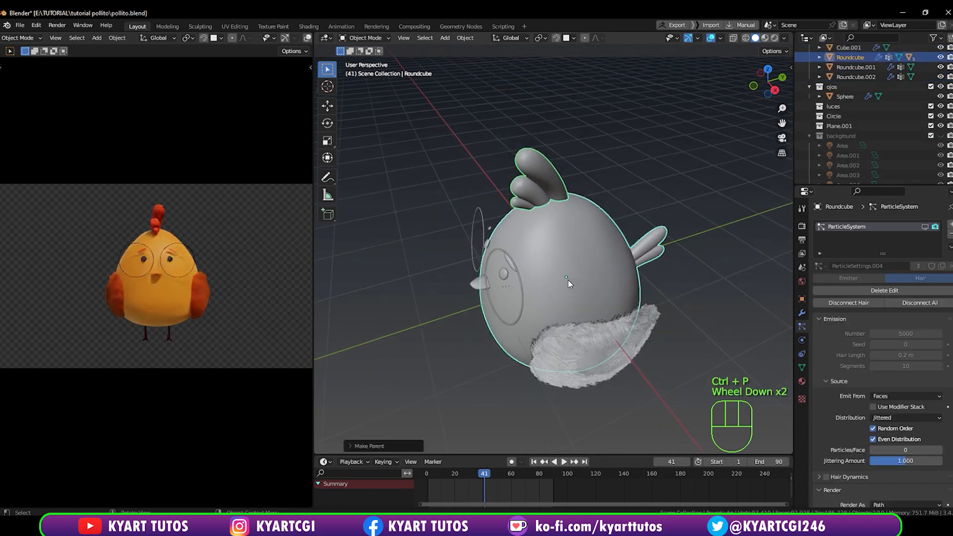
{"action": "middle_click_drag", "start_coordinate": [567, 279], "coordinate": [619, 268]}
{"action": "scroll", "coordinate": [619, 267], "scroll_direction": "up", "scroll_amount": 3}
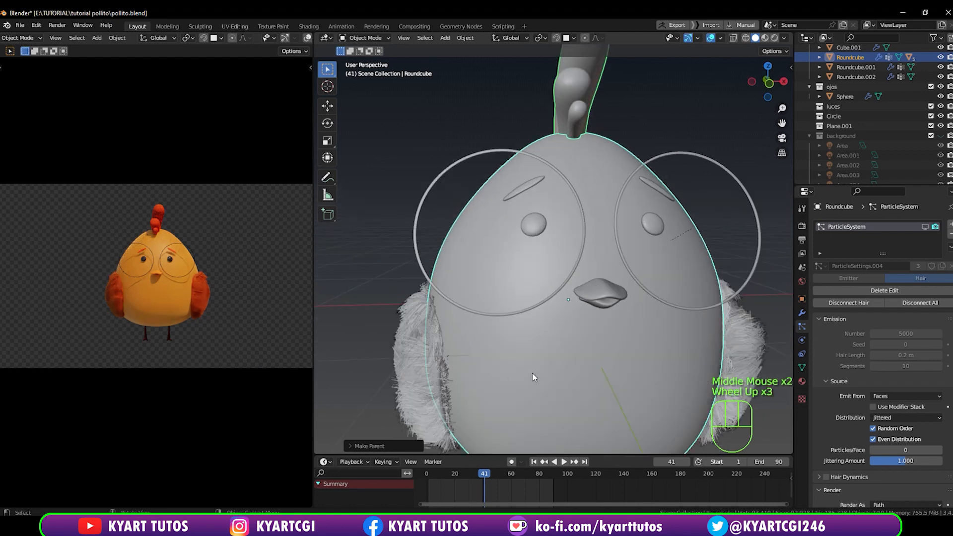
{"action": "scroll", "coordinate": [609, 311], "scroll_direction": "down", "scroll_amount": 2}
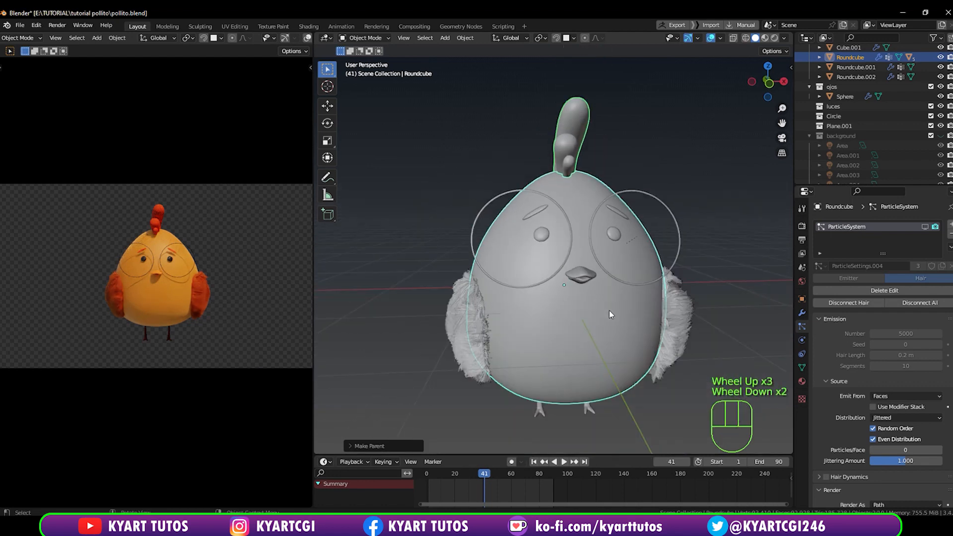
{"action": "middle_click_drag", "start_coordinate": [605, 316], "coordinate": [567, 274]}
{"action": "key", "text": "KP_1"}
{"action": "scroll", "coordinate": [566, 272], "scroll_direction": "up", "scroll_amount": 2}
{"action": "scroll", "coordinate": [567, 277], "scroll_direction": "down", "scroll_amount": 1}
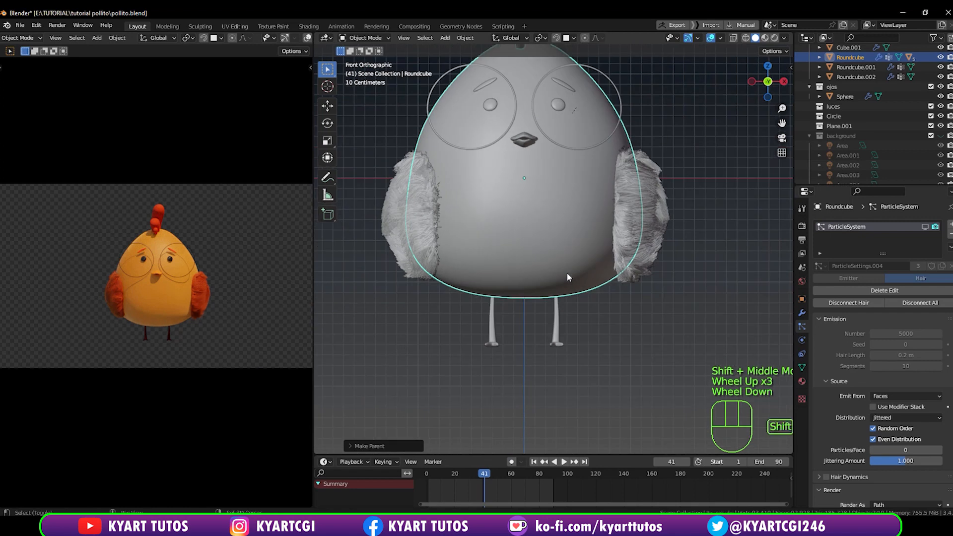
{"action": "middle_click_drag", "start_coordinate": [566, 277], "coordinate": [597, 314], "text": "shift"}
{"action": "left_click", "coordinate": [617, 407]}
{"action": "left_click", "coordinate": [588, 362]}
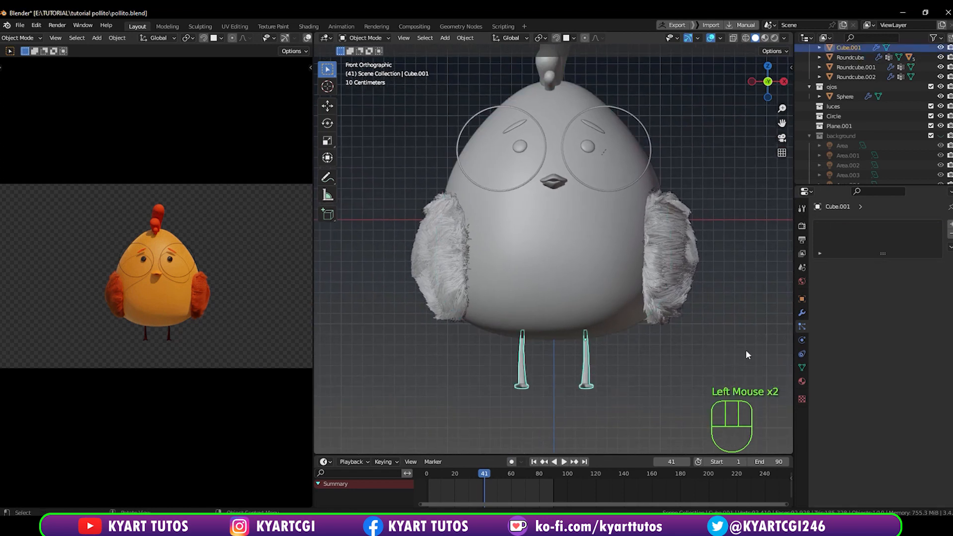
{"action": "left_click", "coordinate": [801, 312]}
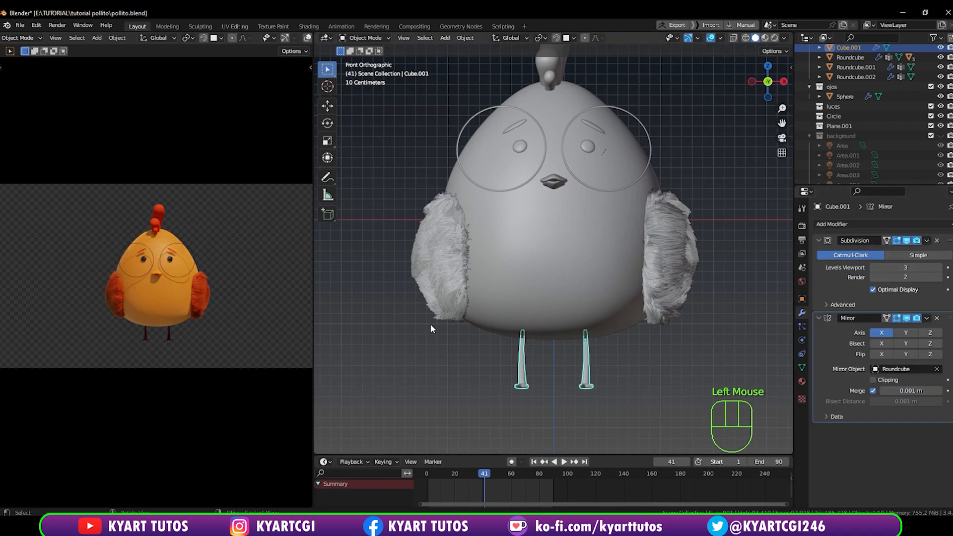
{"action": "left_click", "coordinate": [926, 320]}
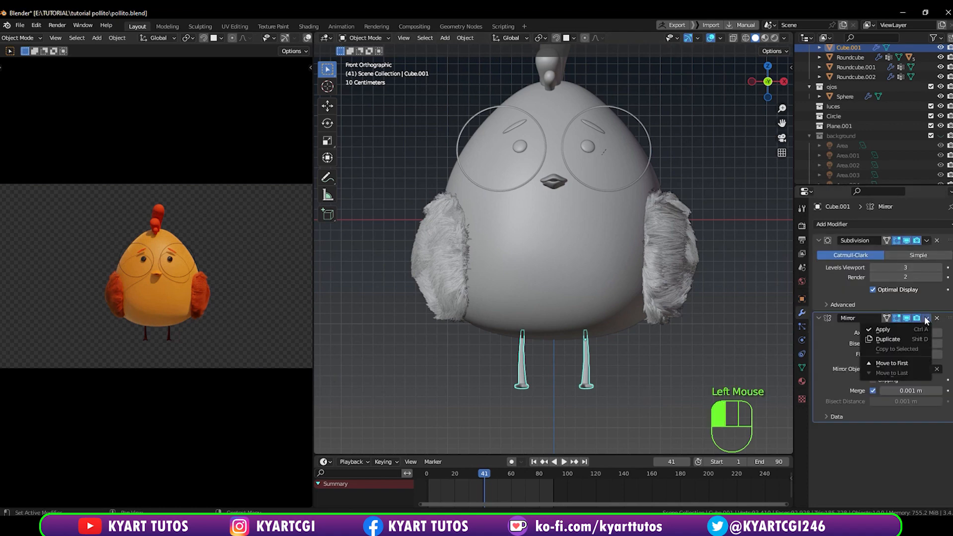
{"action": "left_click", "coordinate": [919, 326]}
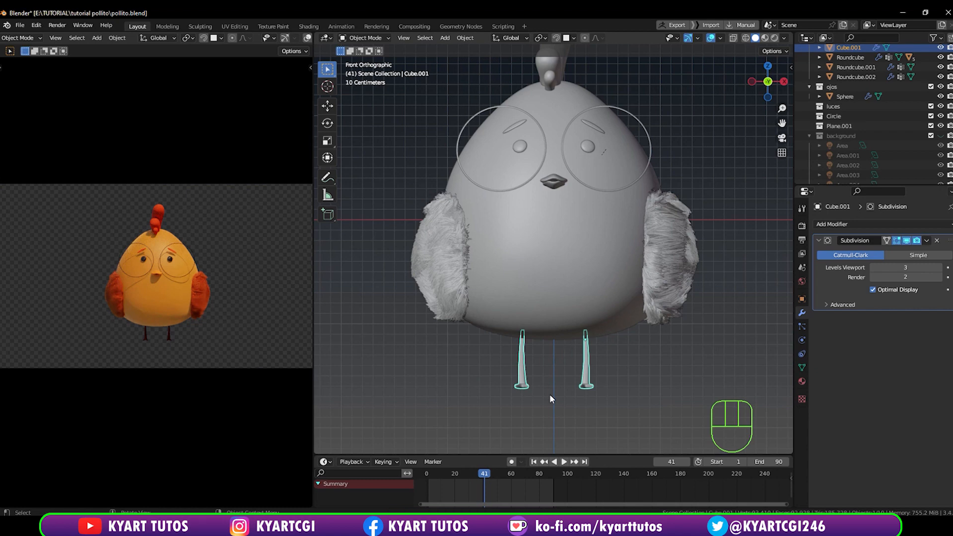
Turn off the viewport display of the fur particle systems on both wings and select the body.
{"action": "middle_click_drag", "start_coordinate": [579, 284], "coordinate": [570, 343], "text": "shift"}
{"action": "scroll", "coordinate": [569, 323], "scroll_direction": "down", "scroll_amount": 1}
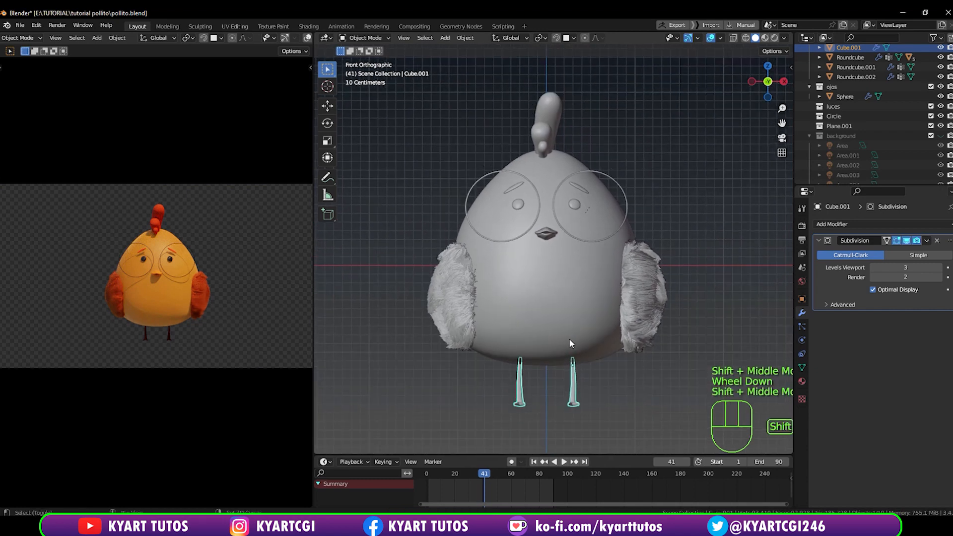
{"action": "scroll", "coordinate": [626, 308], "scroll_direction": "up", "scroll_amount": 1}
{"action": "middle_click_drag", "start_coordinate": [615, 315], "coordinate": [615, 304], "text": "shift"}
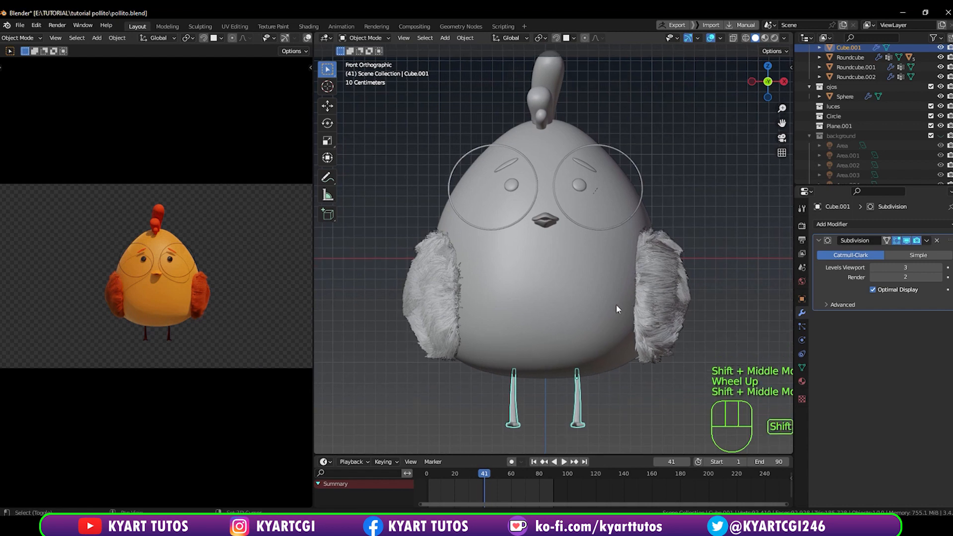
{"action": "left_click", "coordinate": [673, 302]}
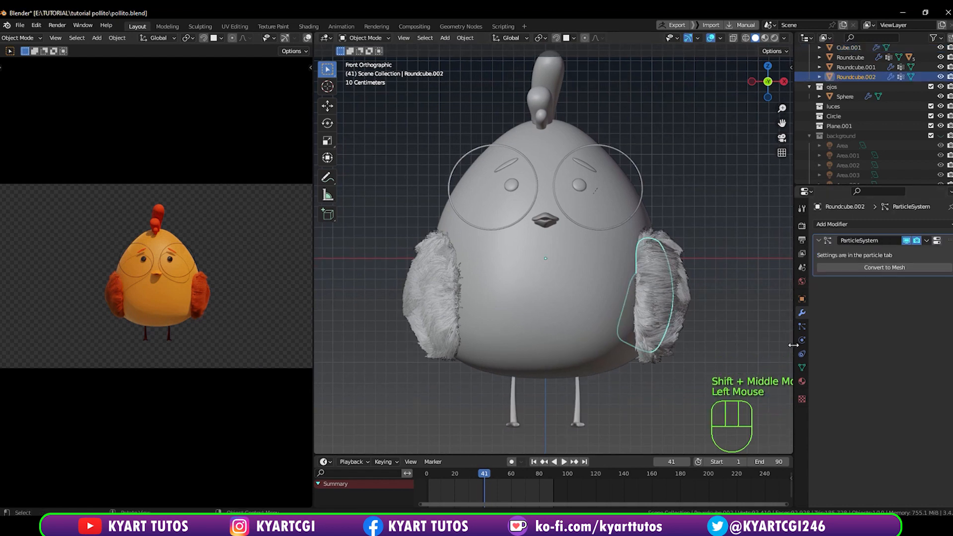
{"action": "left_click", "coordinate": [801, 326]}
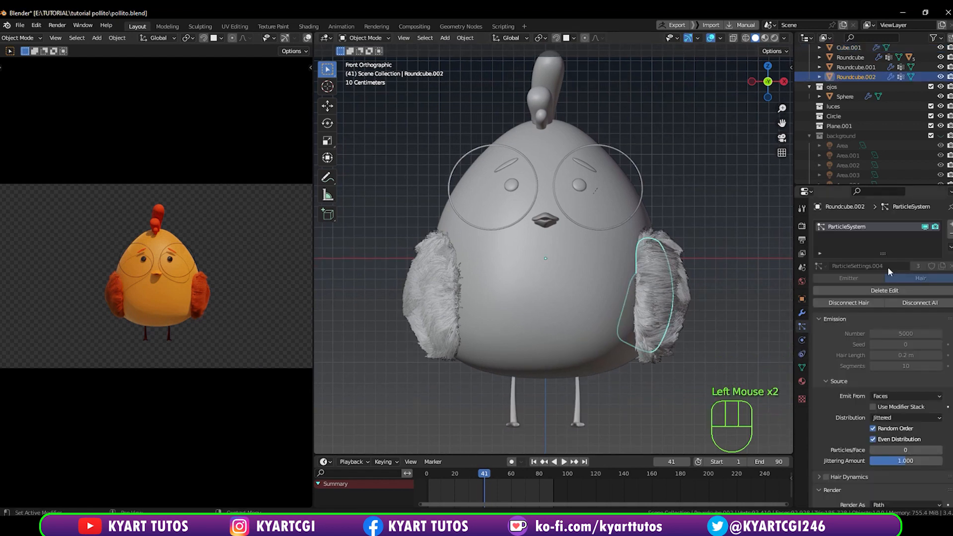
{"action": "left_click", "coordinate": [925, 227]}
{"action": "left_click", "coordinate": [436, 308]}
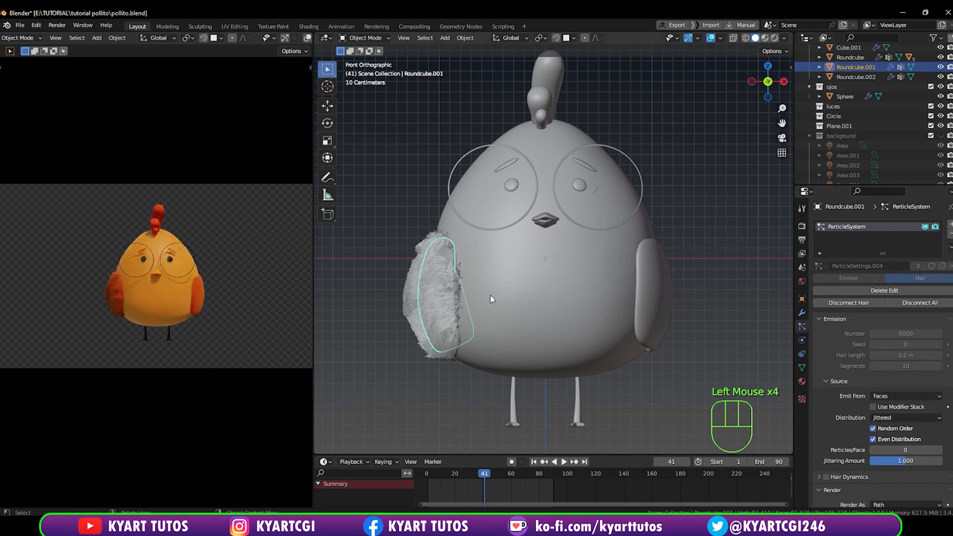
{"action": "left_click", "coordinate": [924, 226]}
{"action": "left_click", "coordinate": [546, 335]}
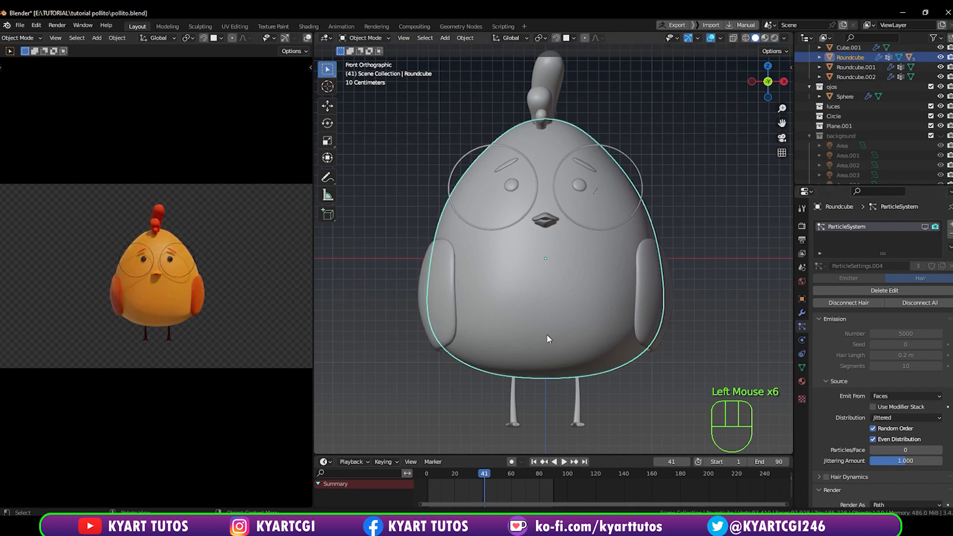
Reset the 3D cursor to the world origin and add a single-bone armature there.
{"action": "middle_click_drag", "start_coordinate": [547, 322], "coordinate": [548, 298], "text": "shift"}
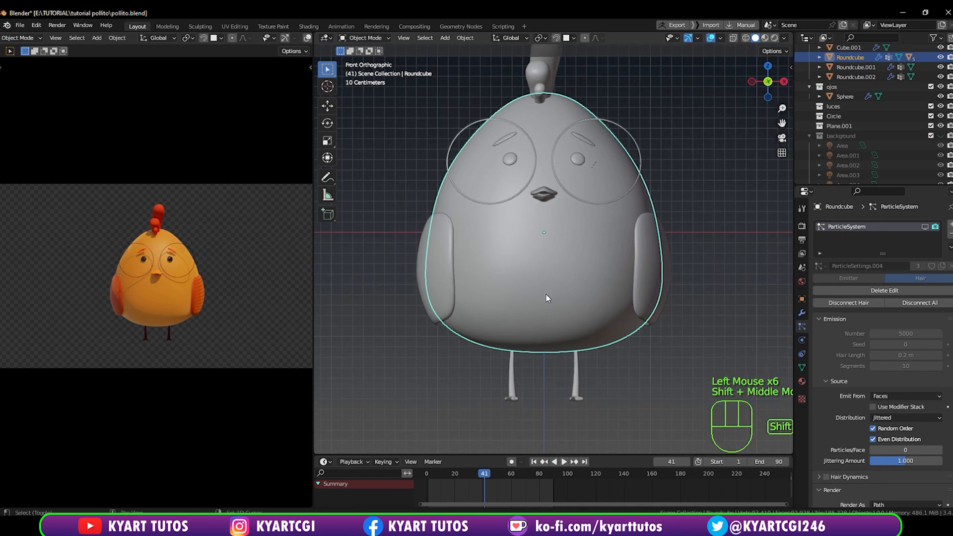
{"action": "scroll", "coordinate": [546, 298], "scroll_direction": "down", "scroll_amount": 2}
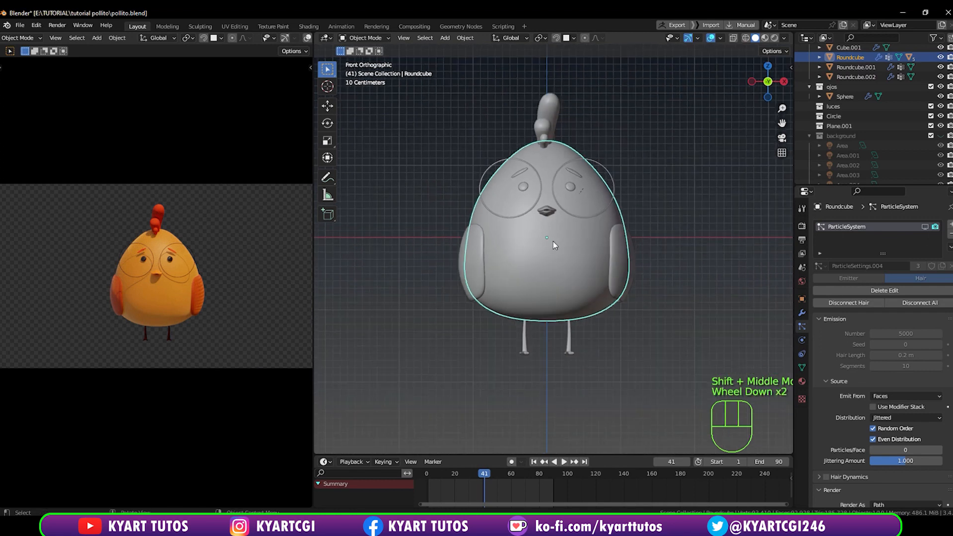
{"action": "key", "text": "shift+c"}
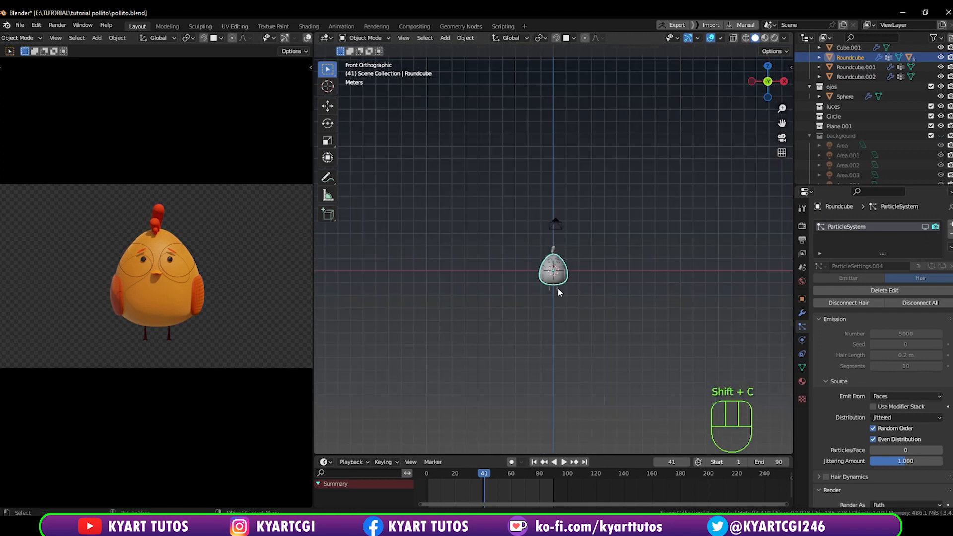
{"action": "scroll", "coordinate": [558, 294], "scroll_direction": "up", "scroll_amount": 2}
{"action": "scroll", "coordinate": [559, 294], "scroll_direction": "up", "scroll_amount": 3}
{"action": "middle_click_drag", "start_coordinate": [556, 338], "coordinate": [543, 207], "text": "shift"}
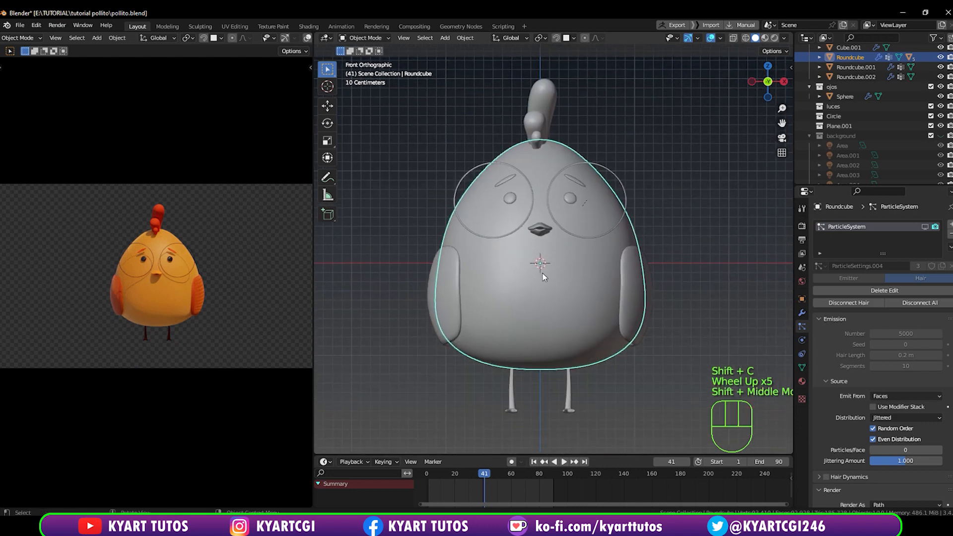
{"action": "scroll", "coordinate": [543, 273], "scroll_direction": "up", "scroll_amount": 1}
{"action": "key", "text": "shift+a"}
{"action": "mouse_move", "coordinate": [545, 292]}
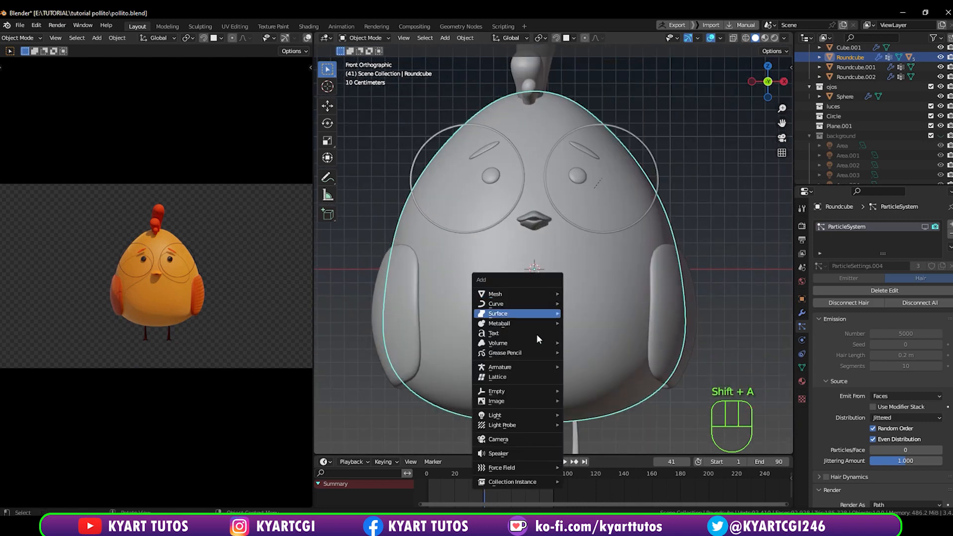
{"action": "mouse_move", "coordinate": [532, 368]}
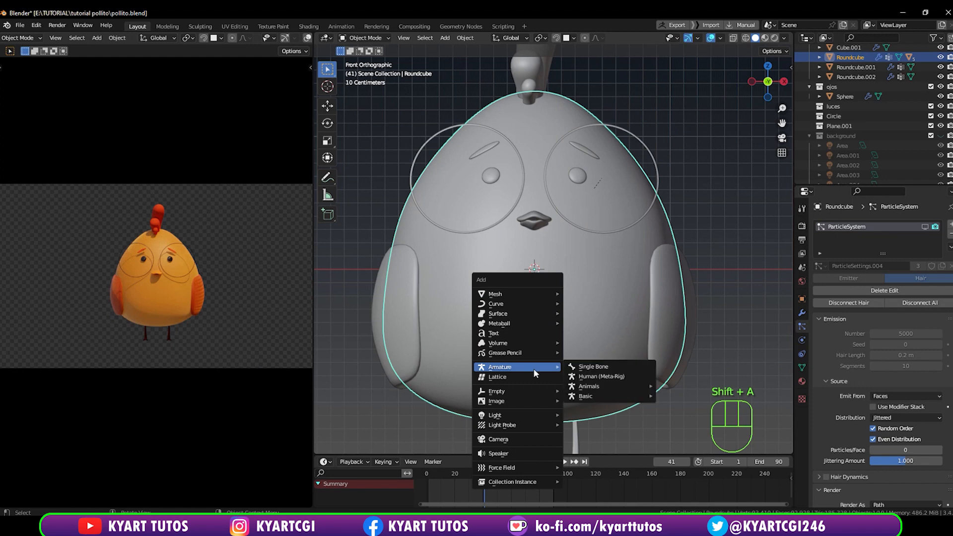
{"action": "left_click", "coordinate": [615, 368]}
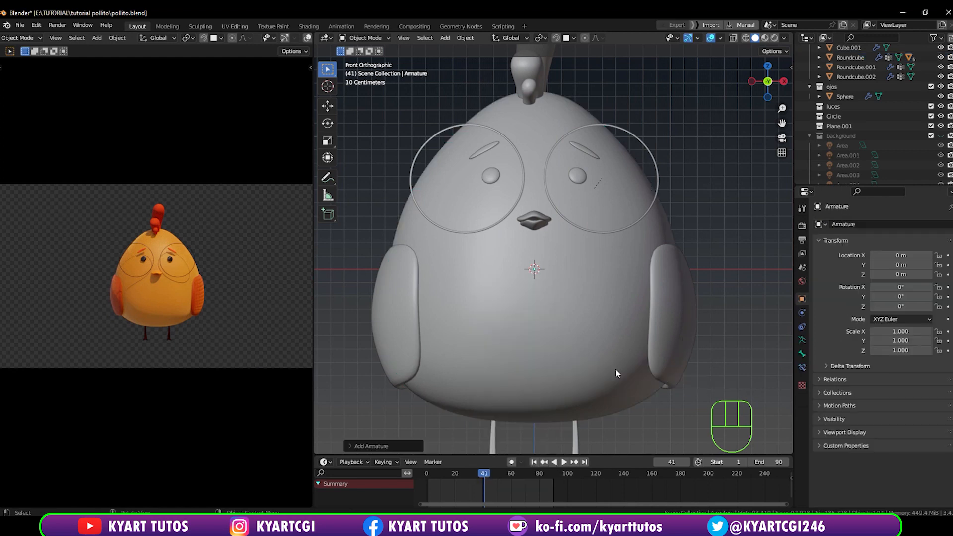
Enable In Front in the armature's viewport display so the bone is drawn over the chick's mesh.
{"action": "left_click", "coordinate": [801, 353]}
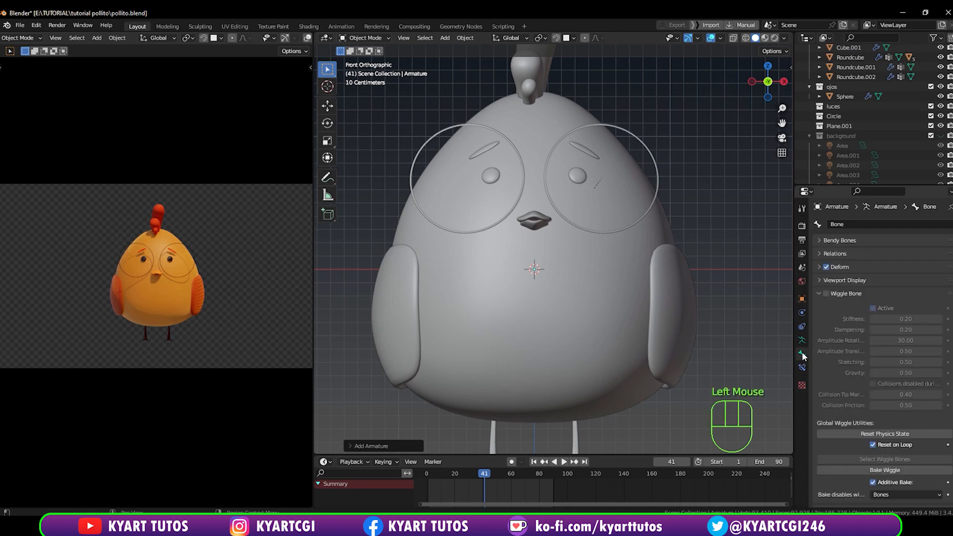
{"action": "left_click", "coordinate": [802, 340]}
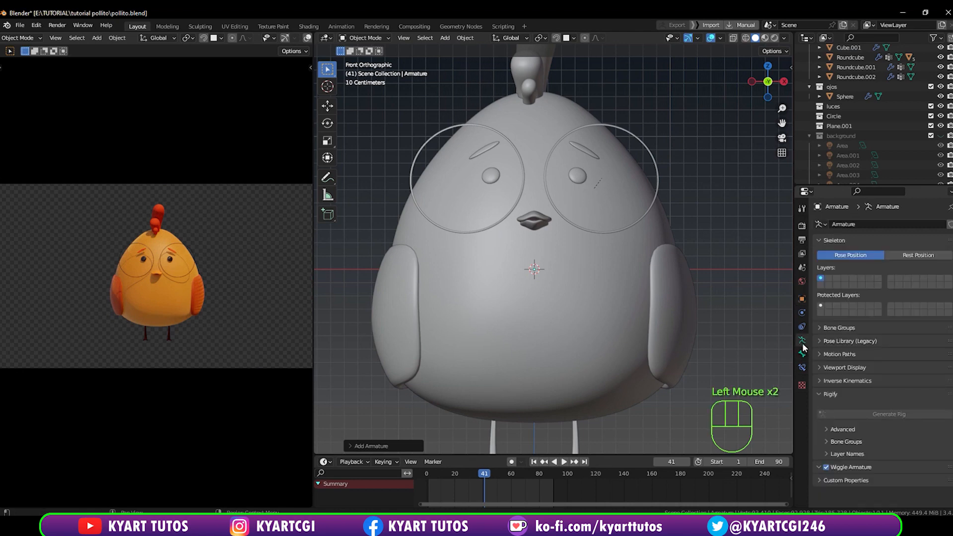
{"action": "left_click", "coordinate": [820, 367]}
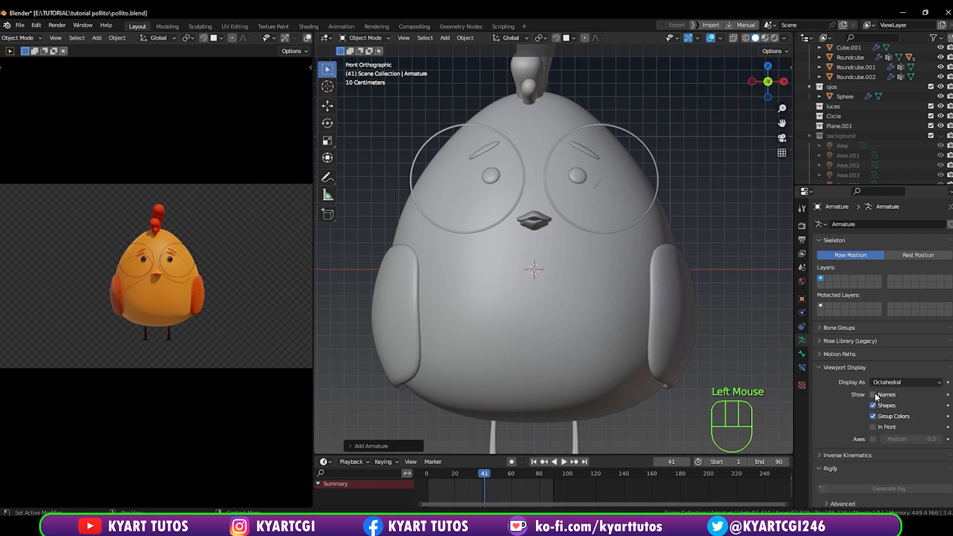
{"action": "left_click", "coordinate": [873, 426]}
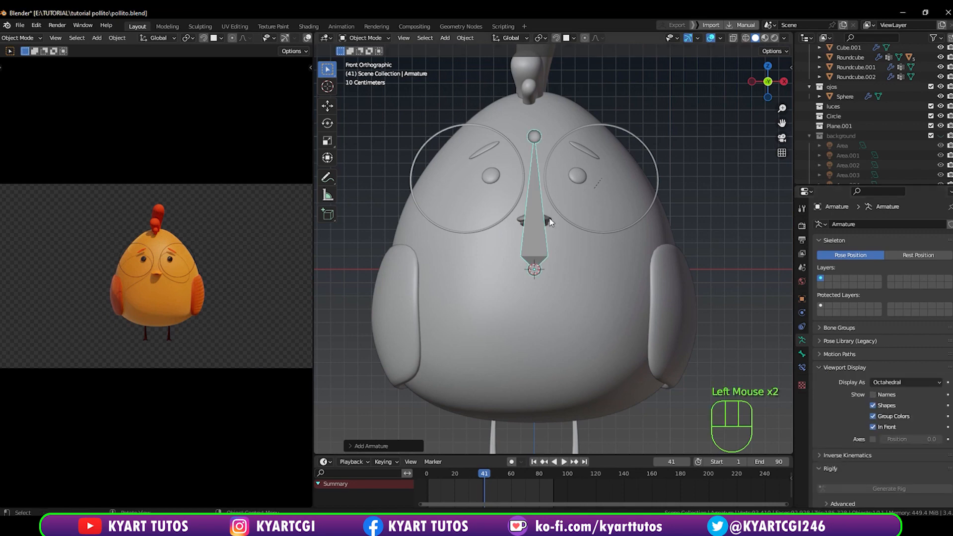
Move the armature about 1.18 m down along Z, placing the bone's base at the underside of the chick's body.
{"action": "scroll", "coordinate": [538, 264], "scroll_direction": "down", "scroll_amount": 1}
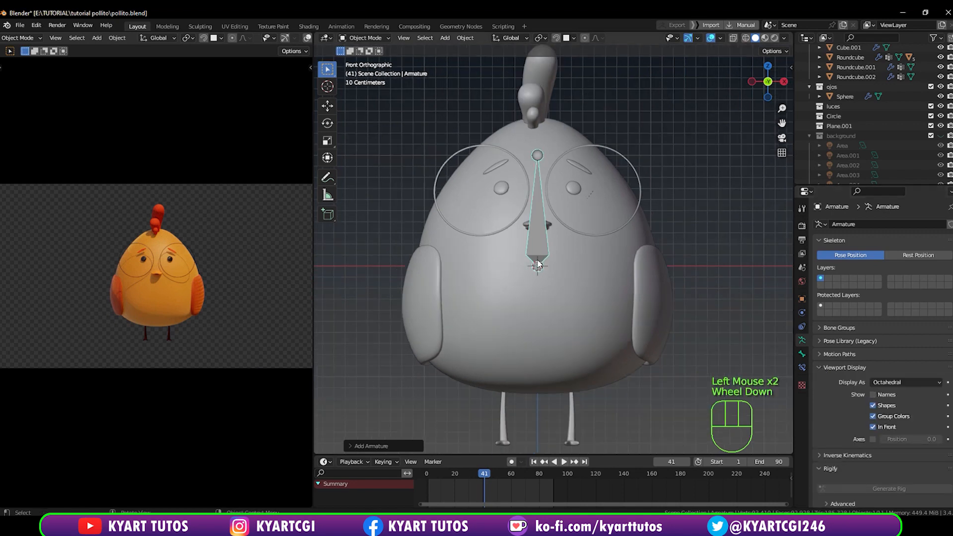
{"action": "key", "text": "g"}
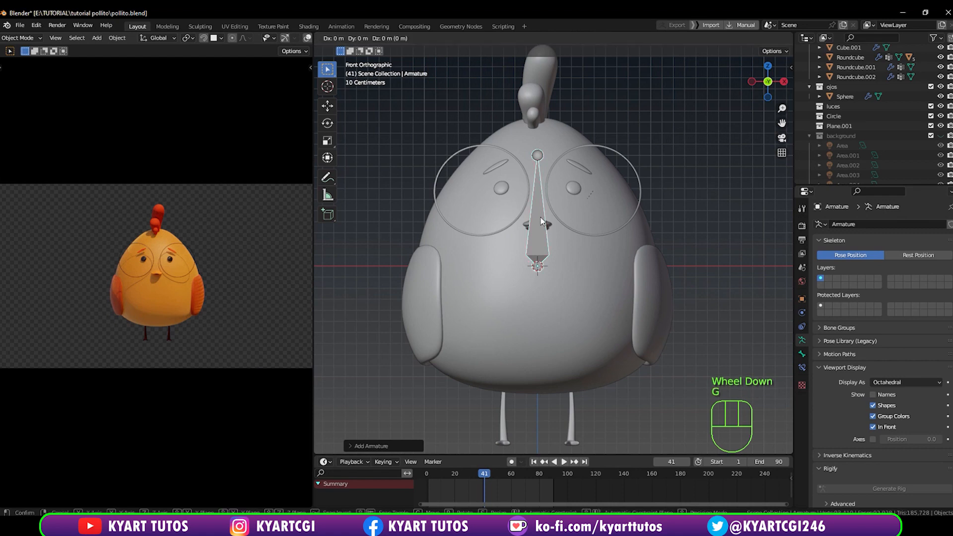
{"action": "key", "text": "z"}
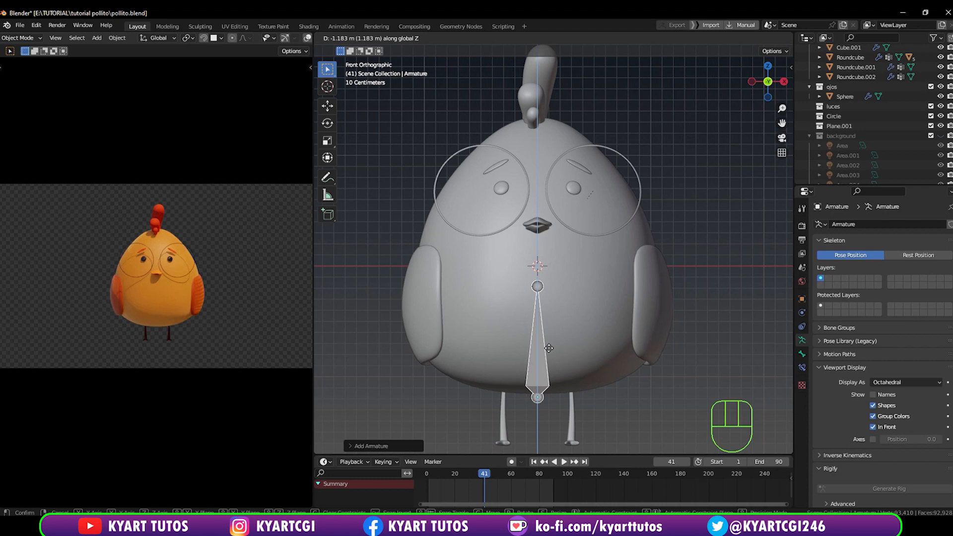
{"action": "left_click", "coordinate": [548, 348]}
In Edit Mode, raise the bone's tip straight up along Z to the top of the chick's head, below the crest.
{"action": "key", "text": "Tab"}
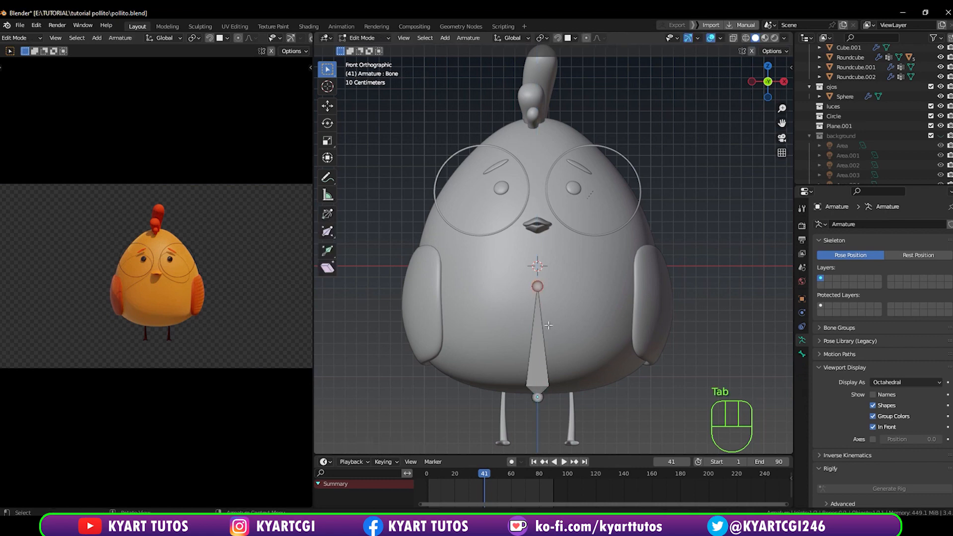
{"action": "left_click", "coordinate": [537, 287]}
{"action": "key", "text": "g"}
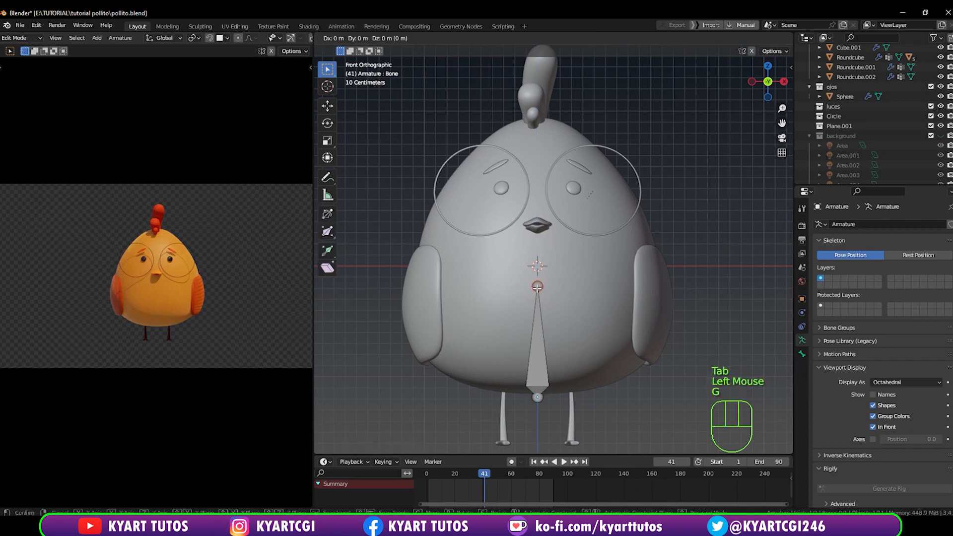
{"action": "key", "text": "z"}
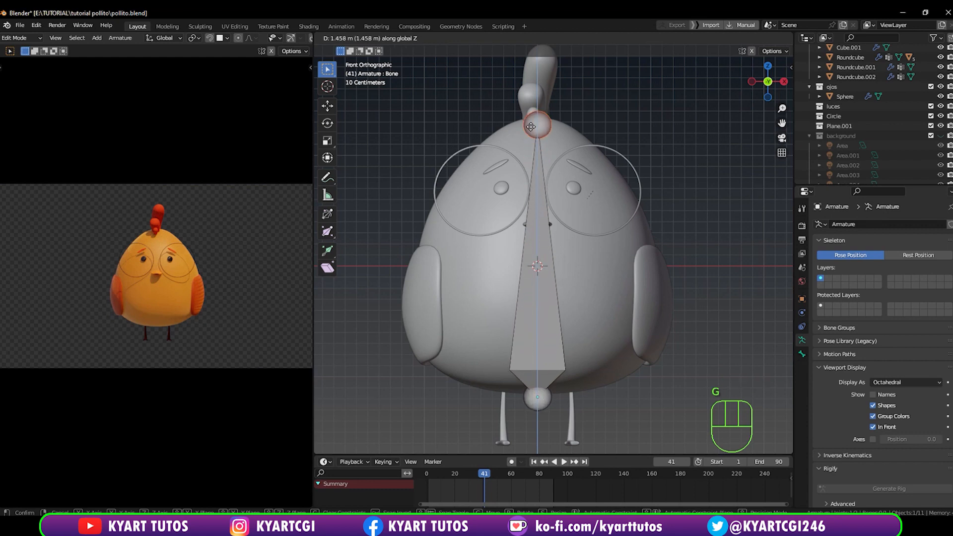
{"action": "left_click", "coordinate": [532, 116]}
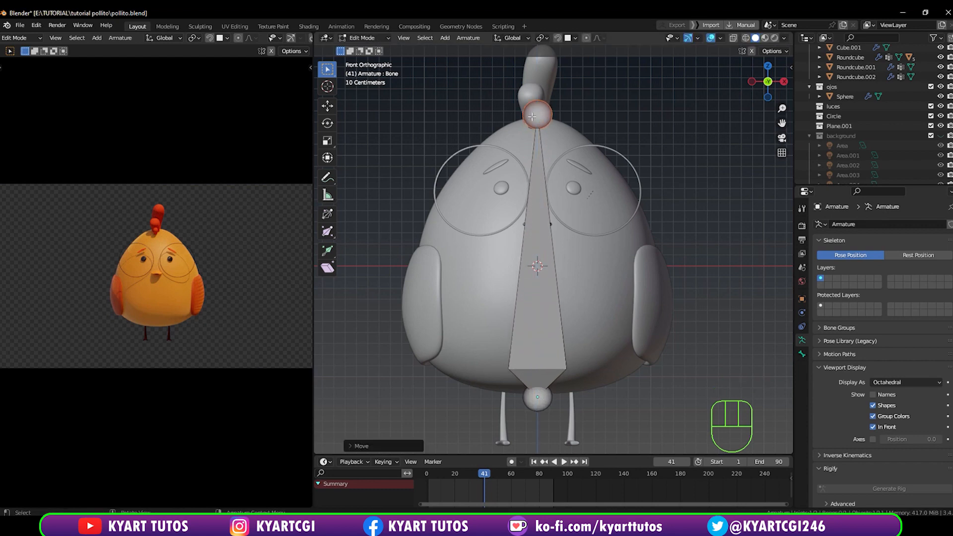
In right view, move the bone's tip about 0.3 m backward and slightly down, behind the crest.
{"action": "key", "text": "KP_3"}
{"action": "scroll", "coordinate": [557, 218], "scroll_direction": "down", "scroll_amount": 5}
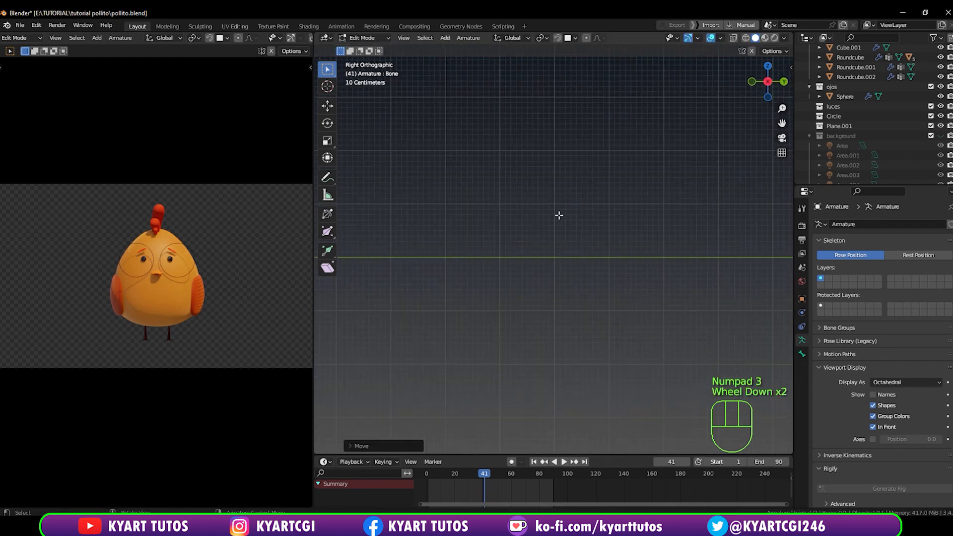
{"action": "middle_click_drag", "start_coordinate": [601, 253], "coordinate": [457, 255], "text": "shift"}
{"action": "scroll", "coordinate": [615, 247], "scroll_direction": "up", "scroll_amount": 2}
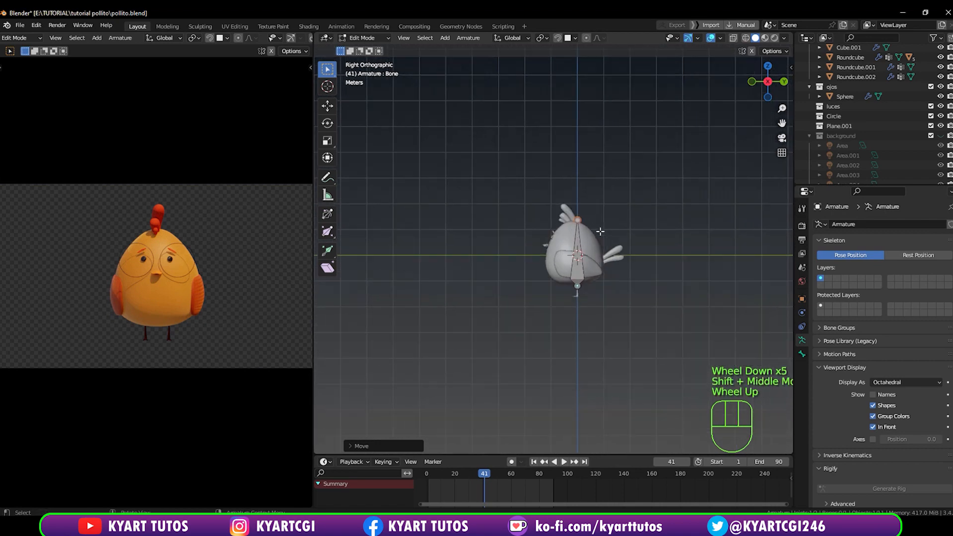
{"action": "middle_click_drag", "start_coordinate": [614, 246], "coordinate": [513, 247], "text": "shift"}
{"action": "scroll", "coordinate": [513, 247], "scroll_direction": "up", "scroll_amount": 3}
{"action": "middle_click_drag", "start_coordinate": [478, 139], "coordinate": [498, 146], "text": "shift"}
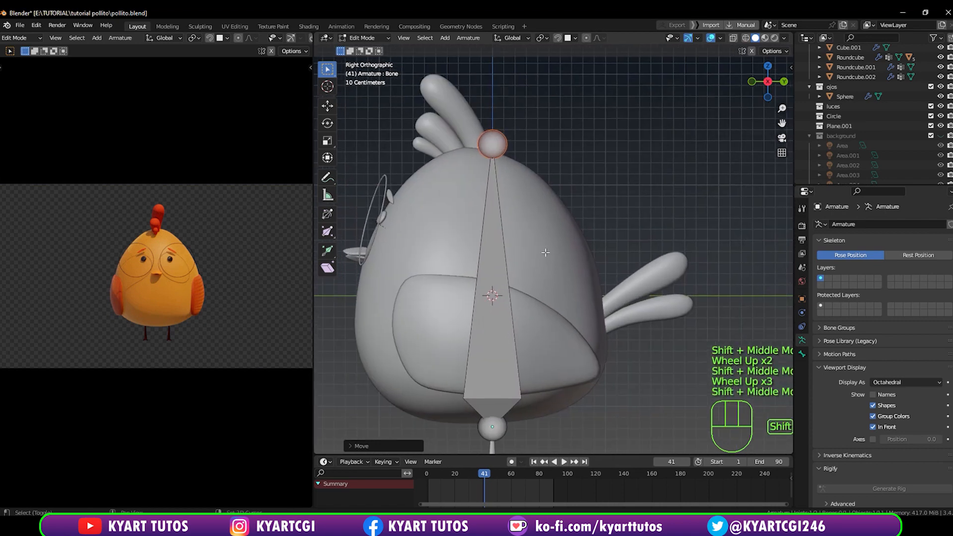
{"action": "key", "text": "g"}
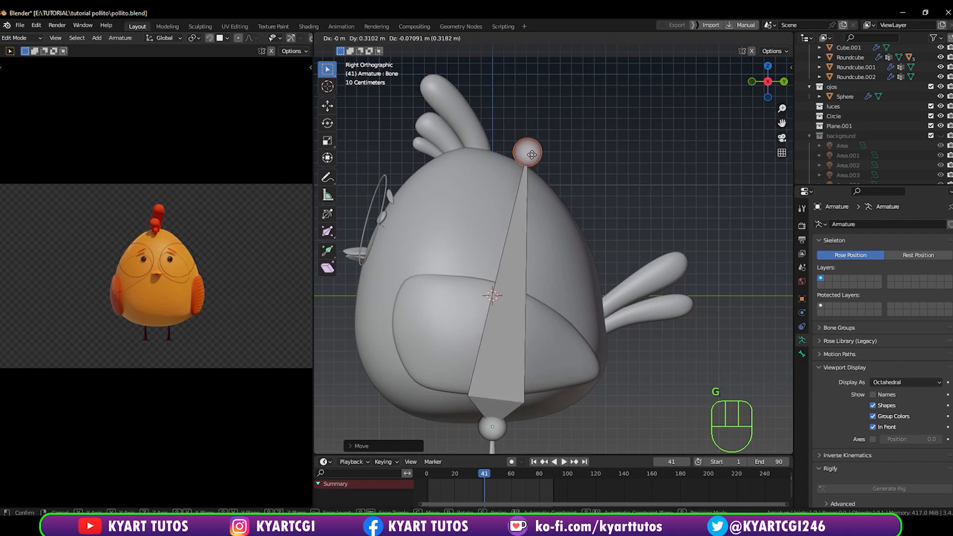
{"action": "left_click", "coordinate": [531, 154]}
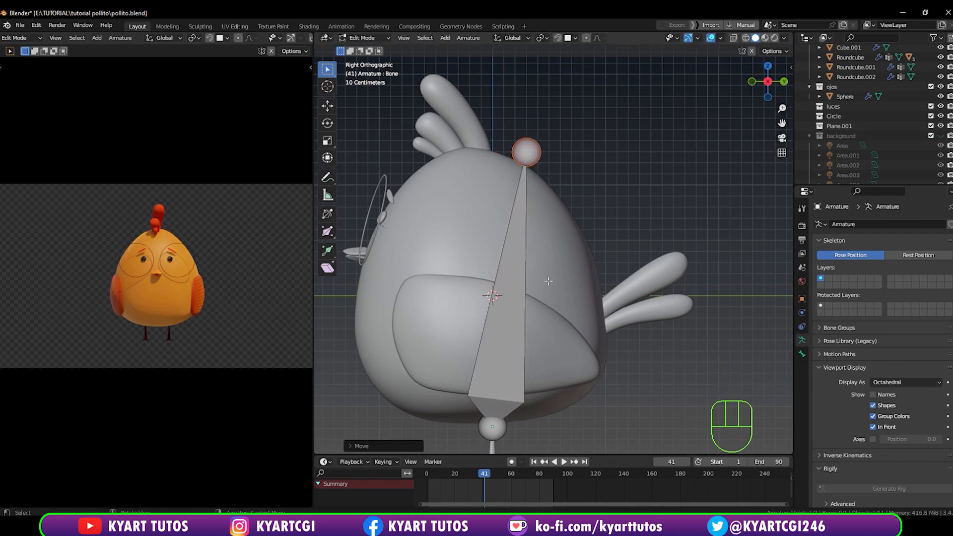
Select the whole central bone in front view and rename it as body.
{"action": "key", "text": "KP_1"}
{"action": "middle_click_drag", "start_coordinate": [549, 286], "coordinate": [546, 249], "text": "shift"}
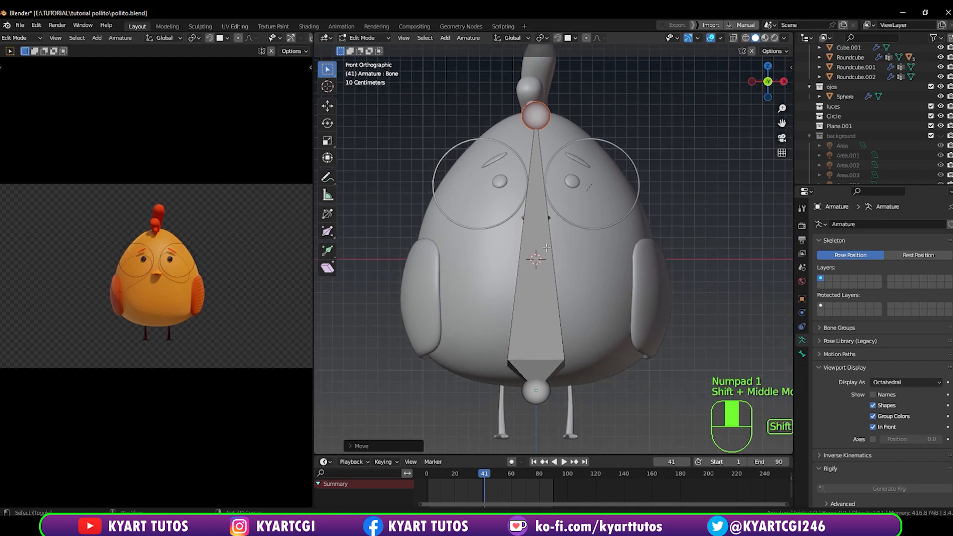
{"action": "left_click", "coordinate": [545, 247]}
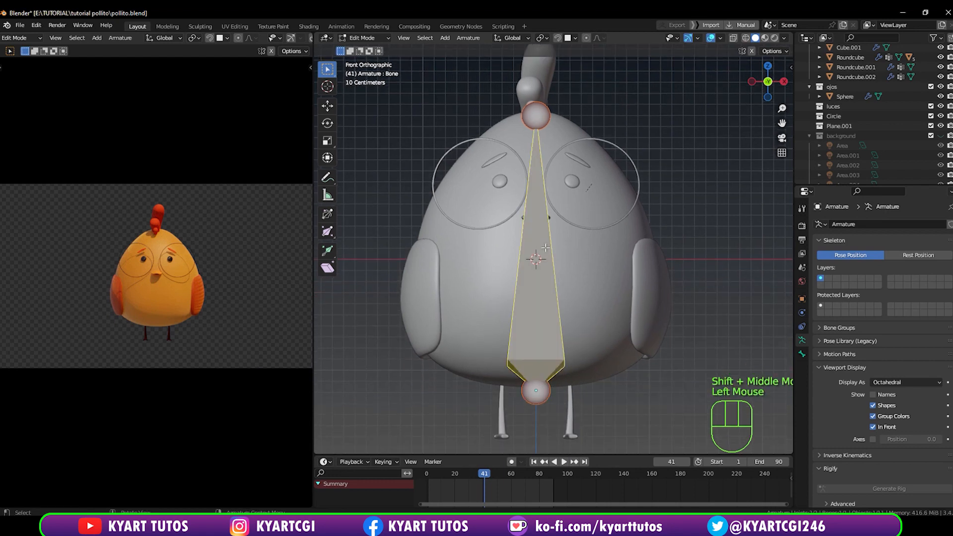
{"action": "key", "text": "F2"}
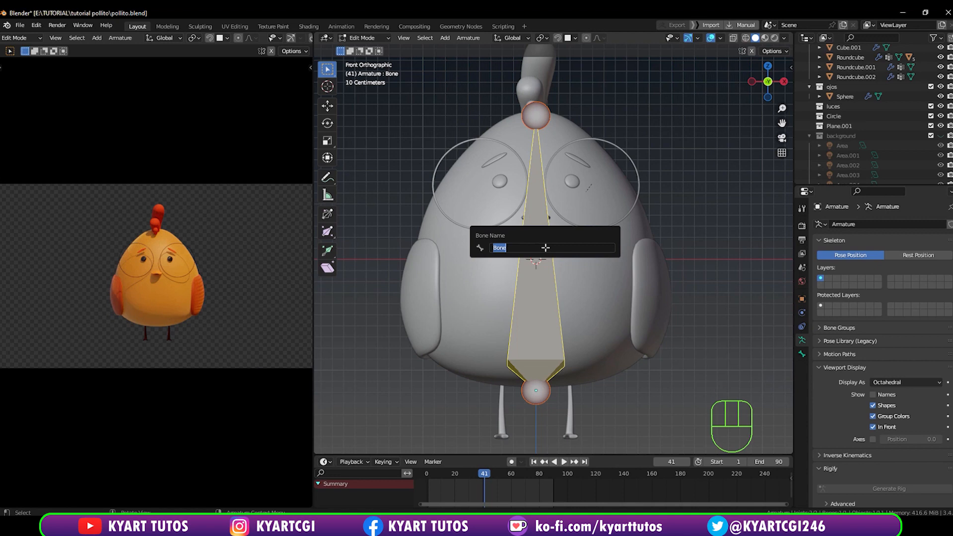
{"action": "type", "text": "body"}
{"action": "key", "text": "Return"}
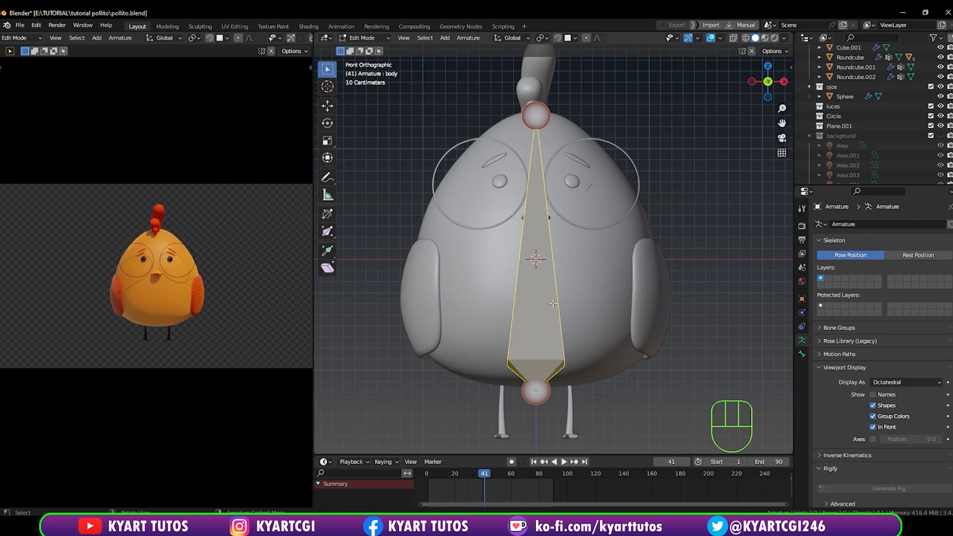
Duplicate the body bone and place the copy's base at the upper end of the wing on the +X side.
{"action": "middle_click_drag", "start_coordinate": [552, 302], "coordinate": [511, 273], "text": "shift"}
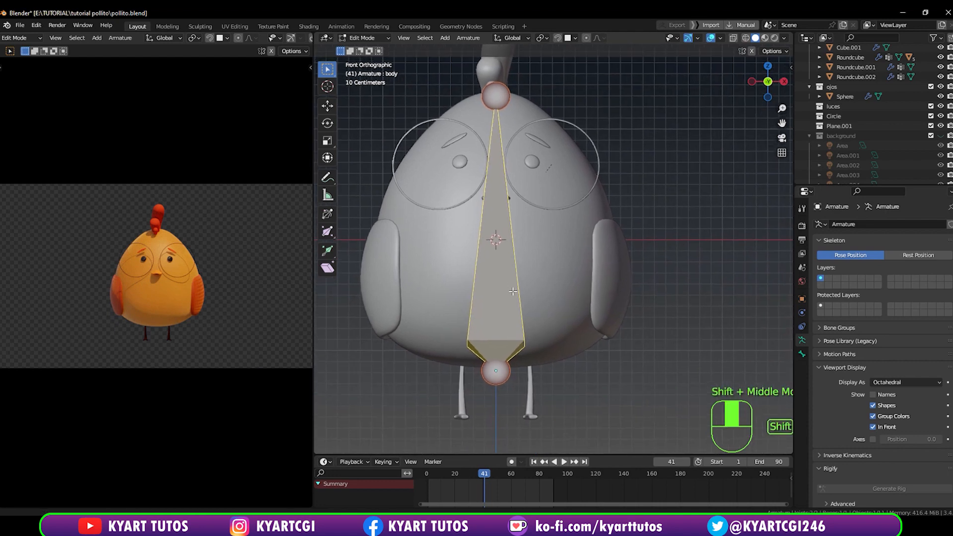
{"action": "scroll", "coordinate": [510, 273], "scroll_direction": "up", "scroll_amount": 2, "text": "shift"}
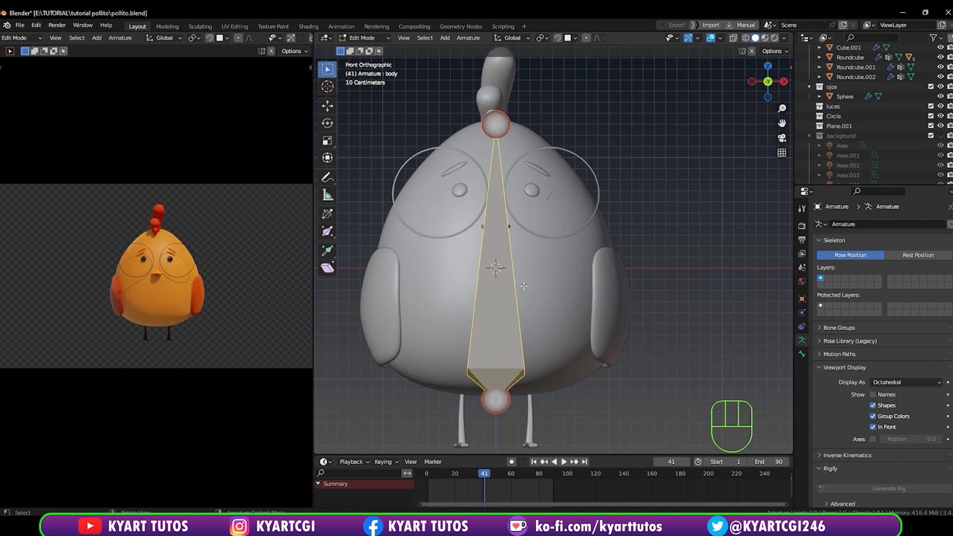
{"action": "key", "text": "shift"}
{"action": "key", "text": "shift+d"}
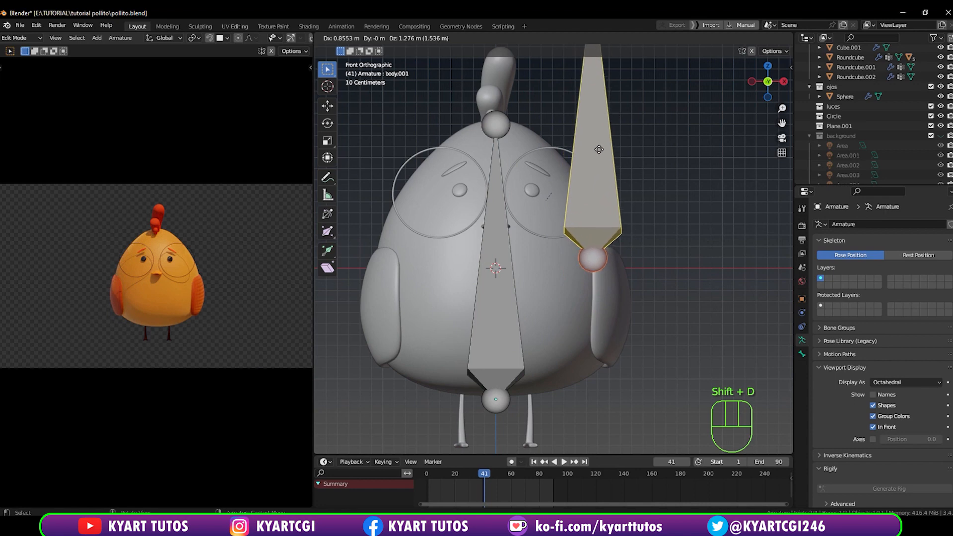
{"action": "left_click", "coordinate": [600, 149]}
Move the duplicated bone's tip about 3.2 m down and 0.4 m outward, so the bone slopes down beside the wing.
{"action": "scroll", "coordinate": [601, 202], "scroll_direction": "down", "scroll_amount": 2}
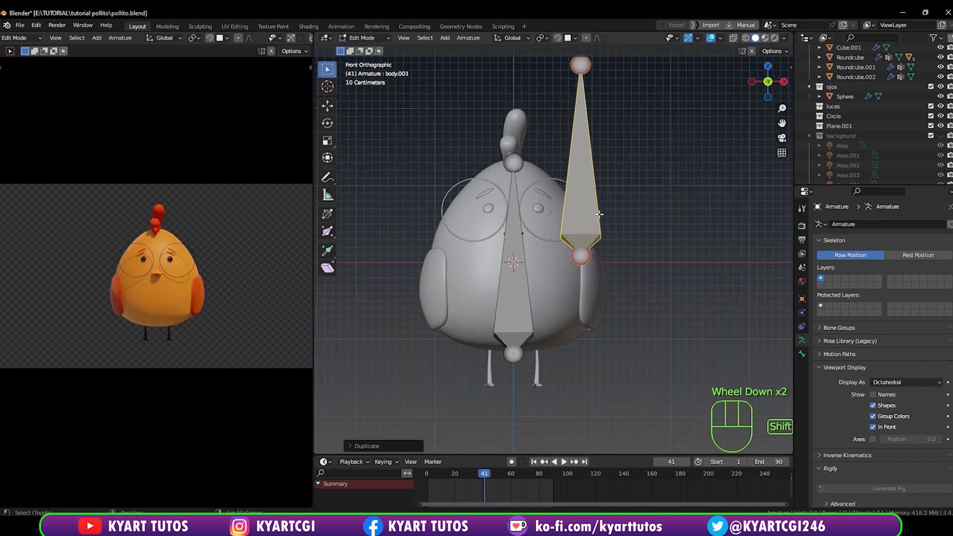
{"action": "middle_click_drag", "start_coordinate": [602, 202], "coordinate": [567, 253], "text": "shift"}
{"action": "scroll", "coordinate": [566, 256], "scroll_direction": "up", "scroll_amount": 1}
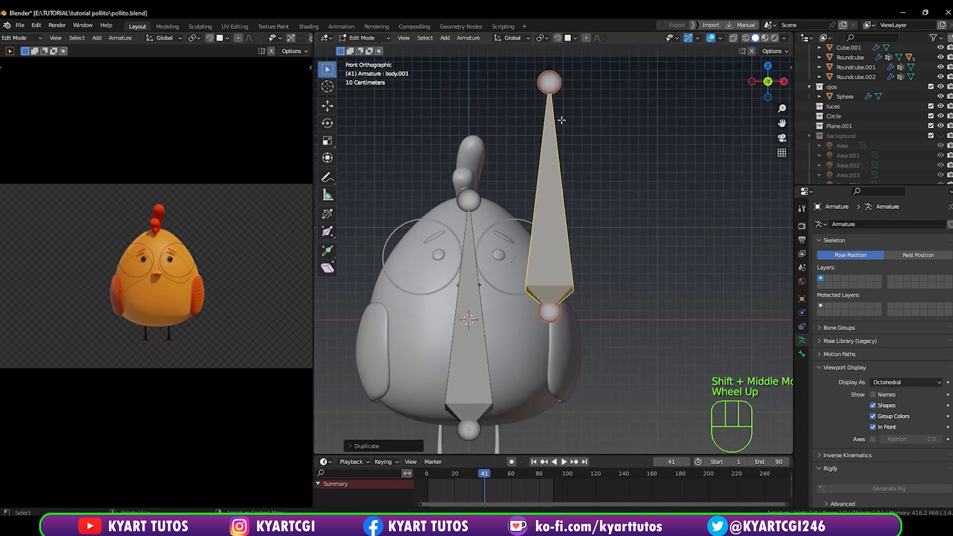
{"action": "left_click", "coordinate": [556, 84]}
{"action": "key", "text": "g"}
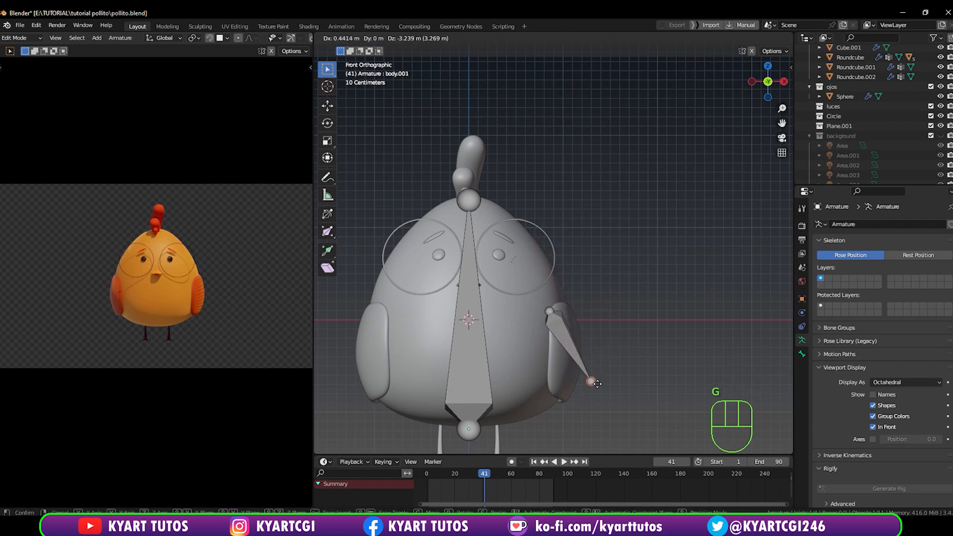
{"action": "left_click", "coordinate": [597, 383]}
In top view, move the wing bone's base forward to the wing's front end and its tip backward beside the wing's rear end.
{"action": "key", "text": "KP_7"}
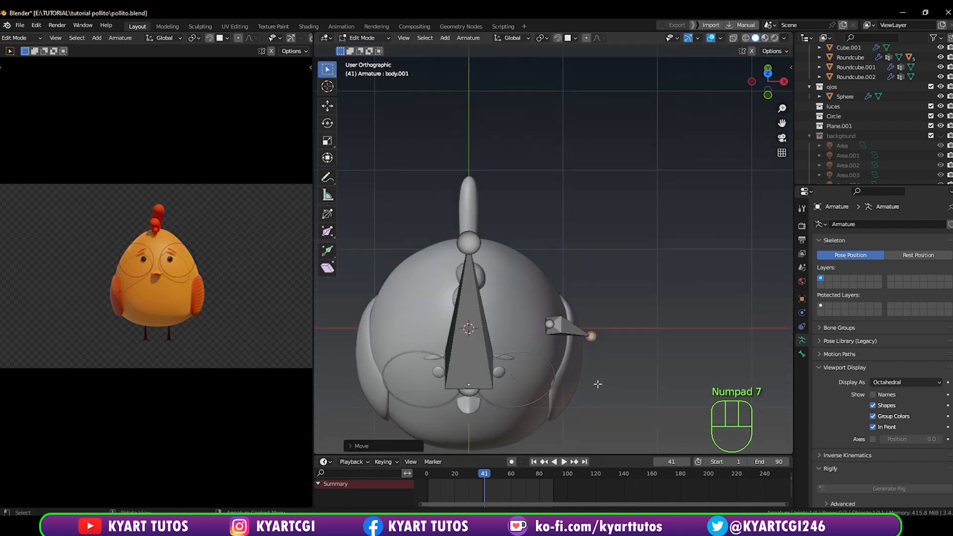
{"action": "left_click", "coordinate": [548, 300]}
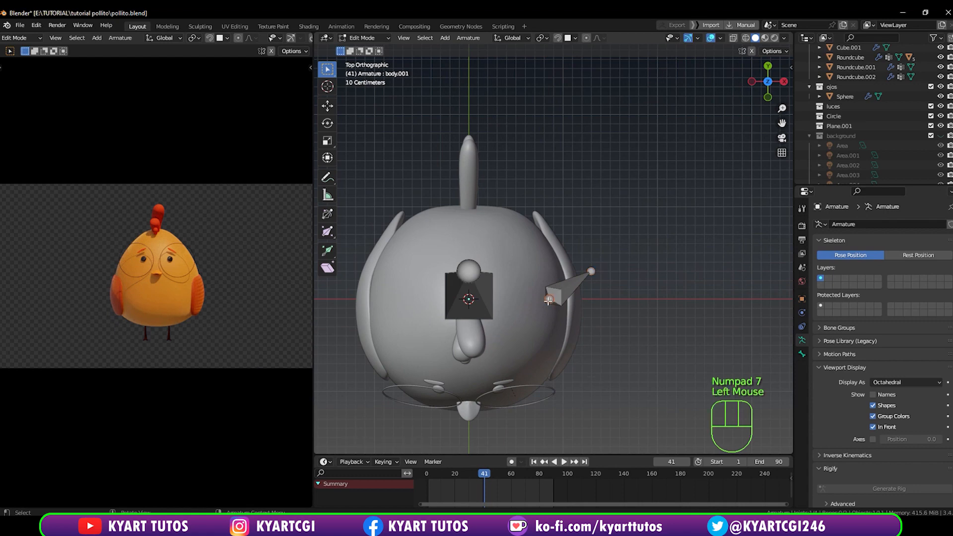
{"action": "key", "text": "g"}
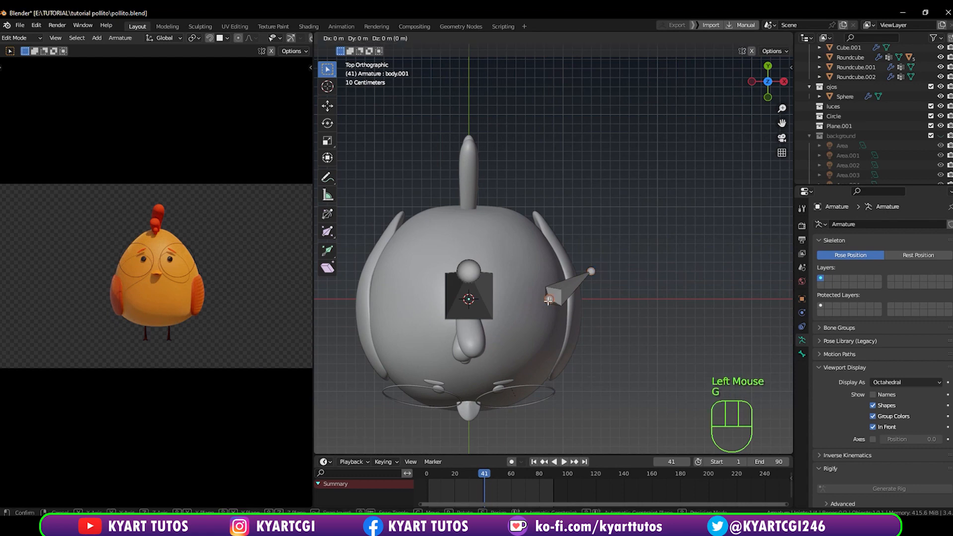
{"action": "left_click", "coordinate": [552, 379]}
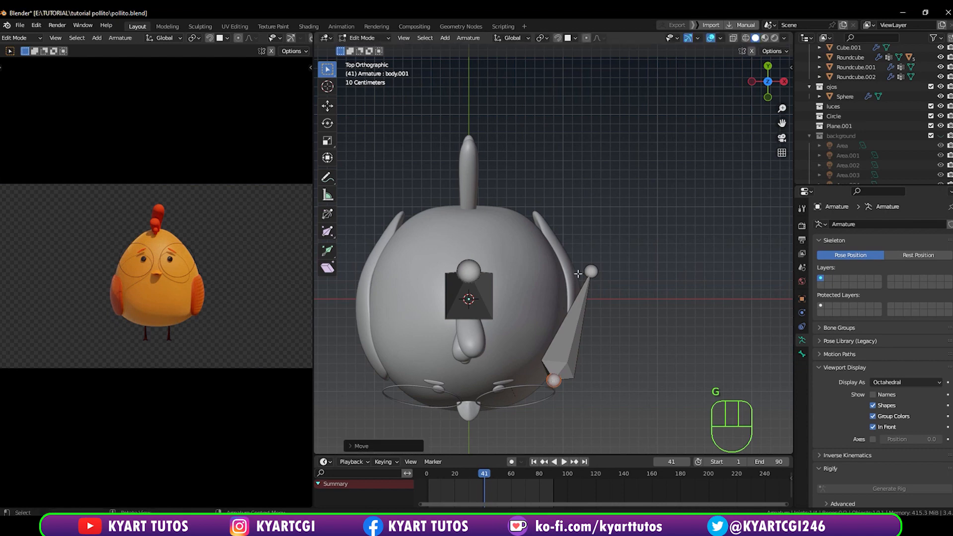
{"action": "left_click", "coordinate": [591, 271]}
{"action": "key", "text": "g"}
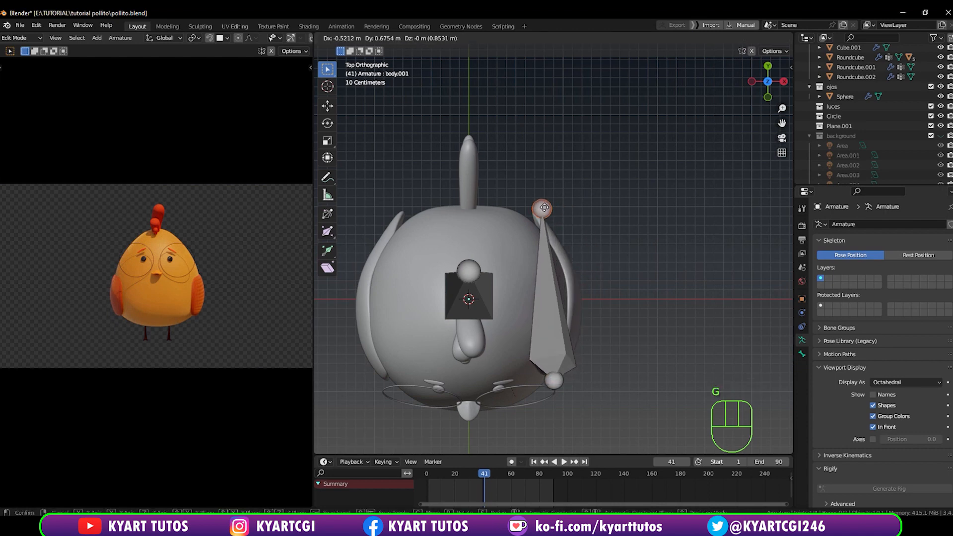
{"action": "left_click", "coordinate": [584, 216]}
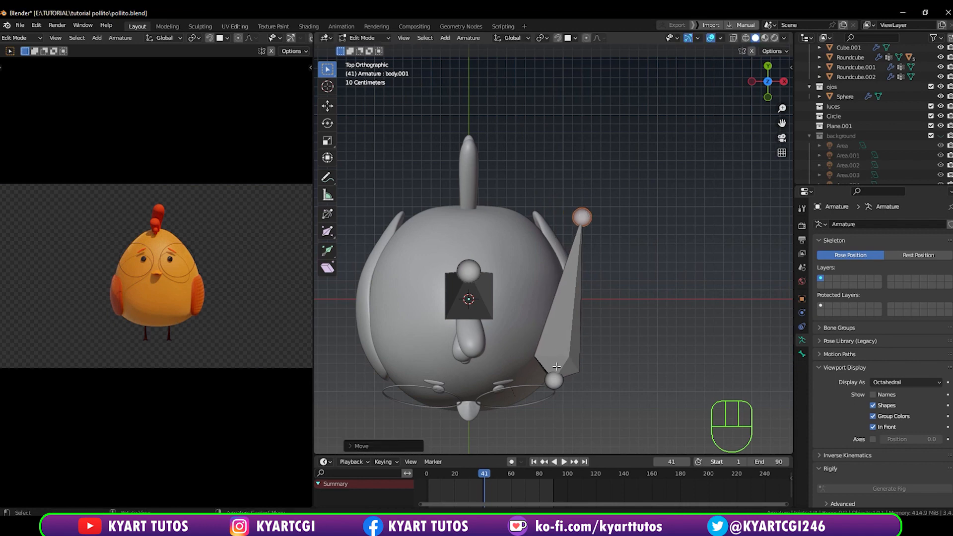
In right view, move the wing bone's tip slightly backward and down, just past the wing's pointed end, and check it from front and top.
{"action": "key", "text": "KP_1"}
{"action": "key", "text": "KP_3"}
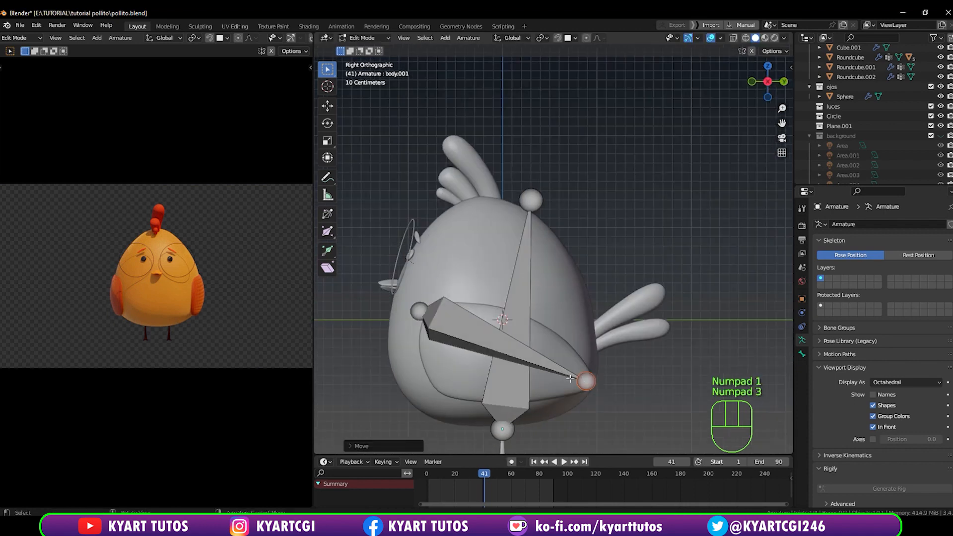
{"action": "key", "text": "g"}
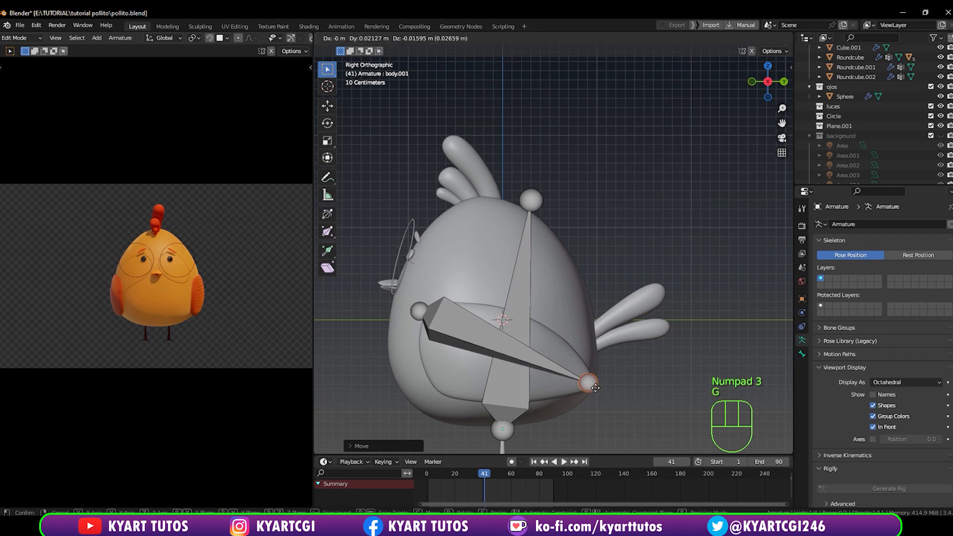
{"action": "left_click", "coordinate": [605, 392]}
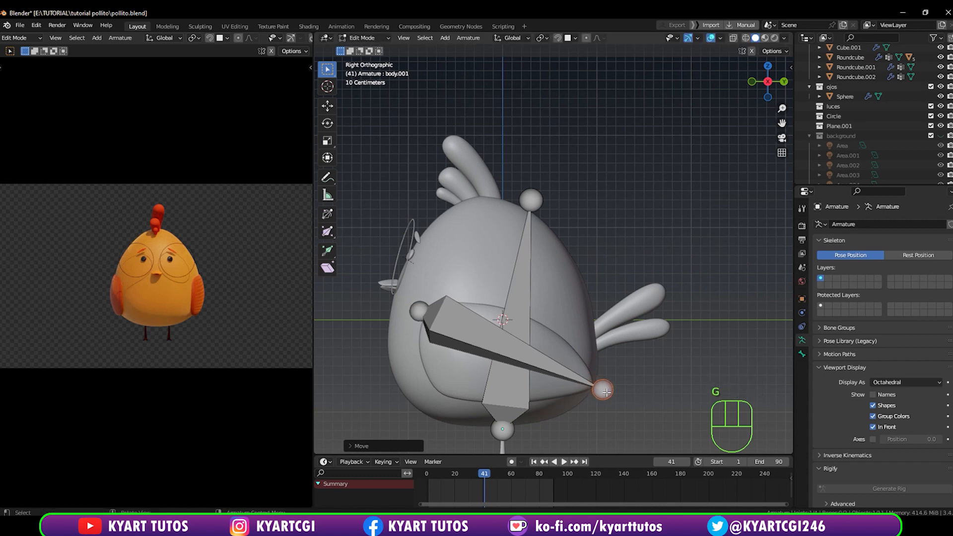
{"action": "key", "text": "KP_1"}
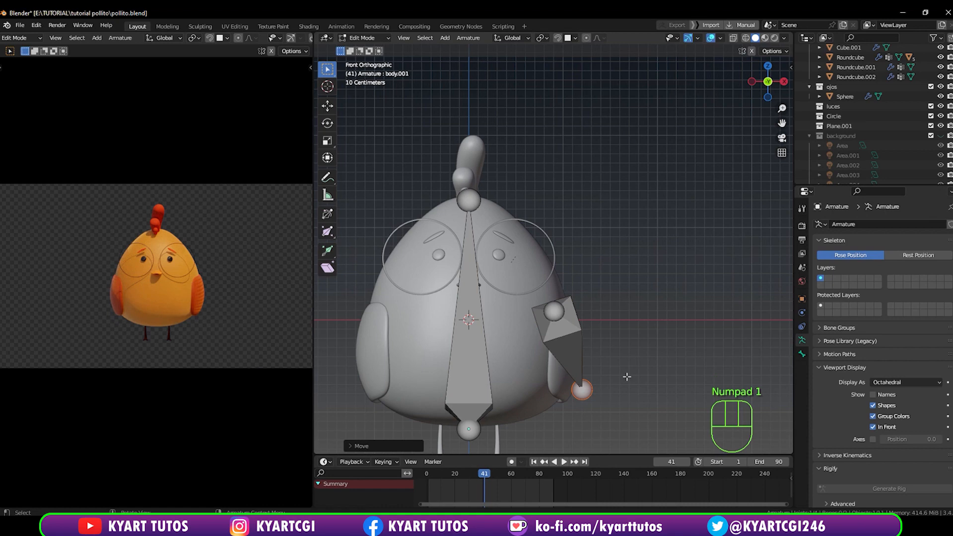
{"action": "key", "text": "KP_7"}
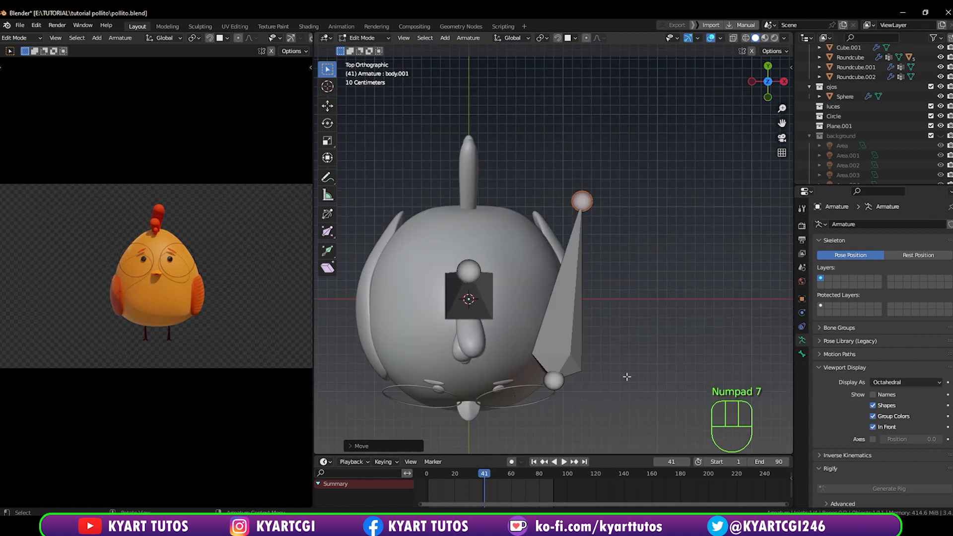
{"action": "key", "text": "KP_1"}
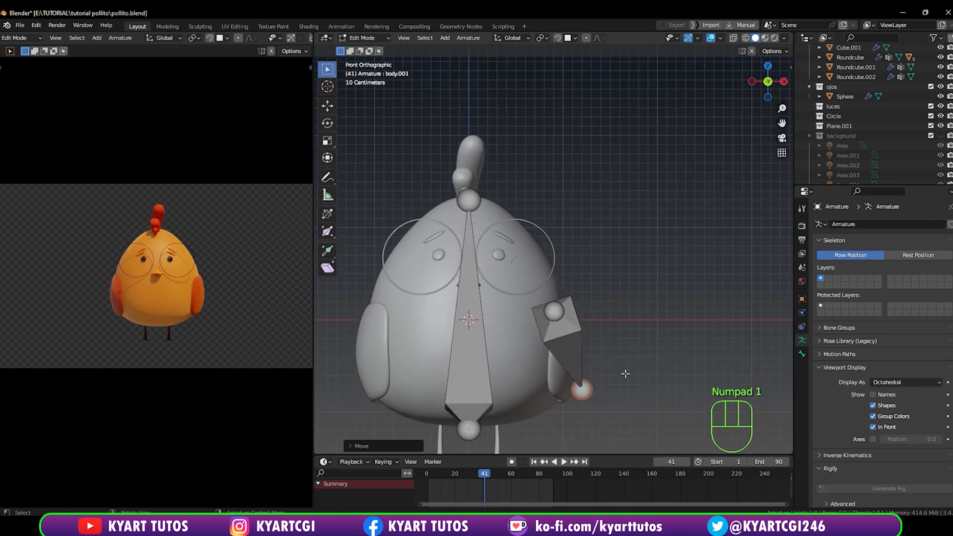
{"action": "middle_click_drag", "start_coordinate": [619, 359], "coordinate": [603, 293], "text": "shift"}
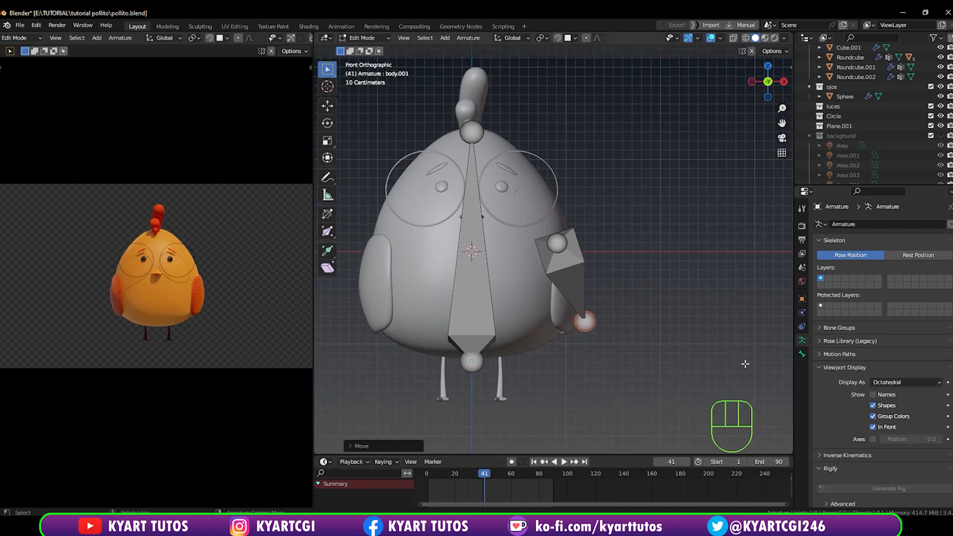
Try the Stick display type with bone names shown on the armature, and return to Octahedral without names.
{"action": "left_click", "coordinate": [921, 382]}
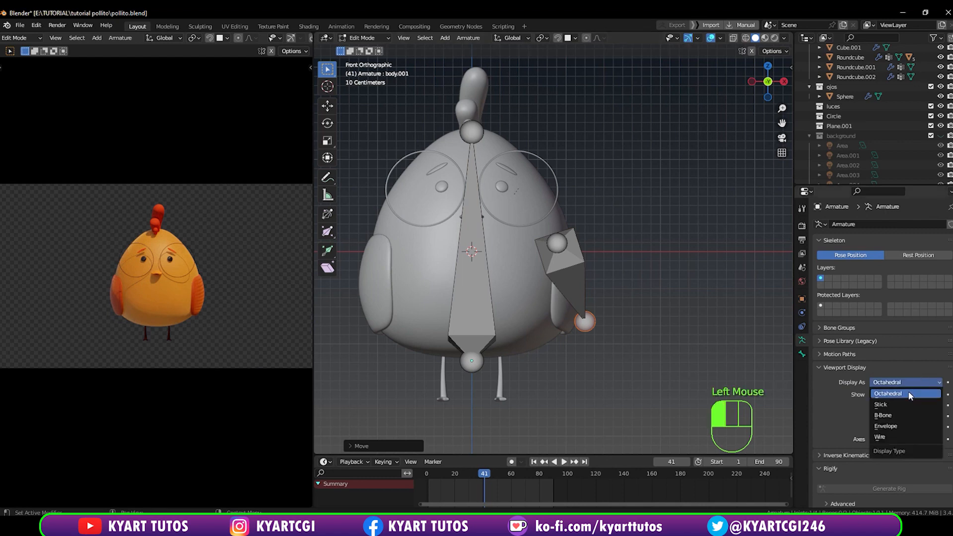
{"action": "left_click", "coordinate": [908, 391]}
{"action": "left_click", "coordinate": [909, 381]}
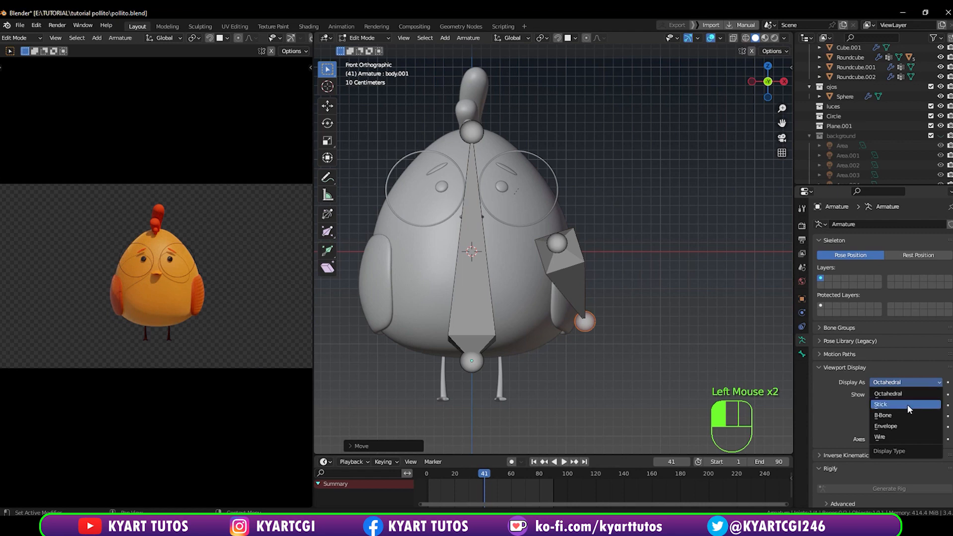
{"action": "left_click", "coordinate": [906, 403]}
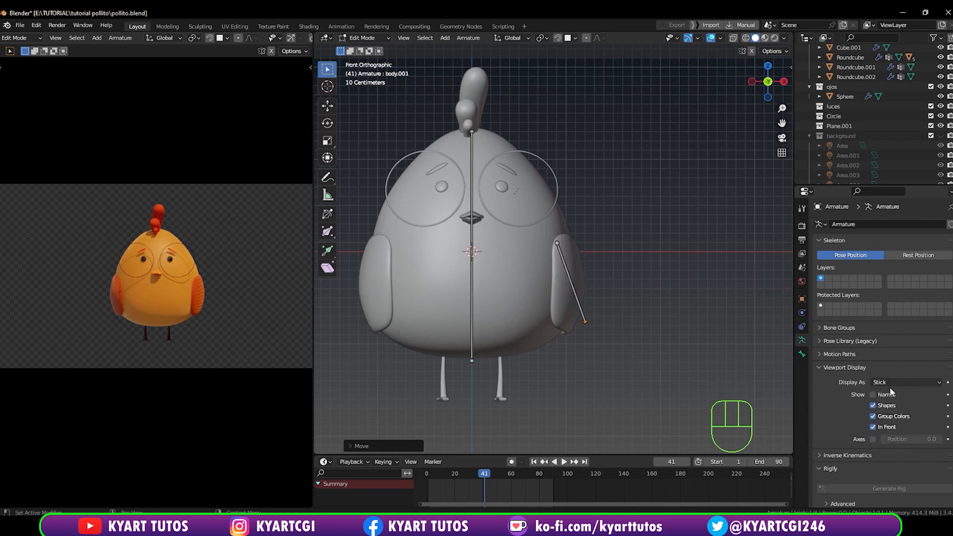
{"action": "left_click", "coordinate": [873, 395]}
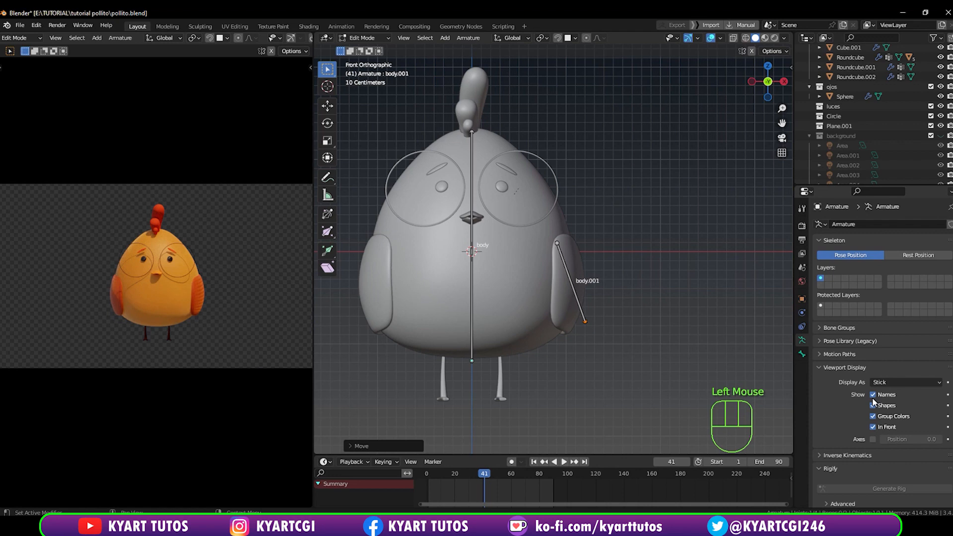
{"action": "left_click", "coordinate": [873, 394]}
{"action": "left_click", "coordinate": [888, 381]}
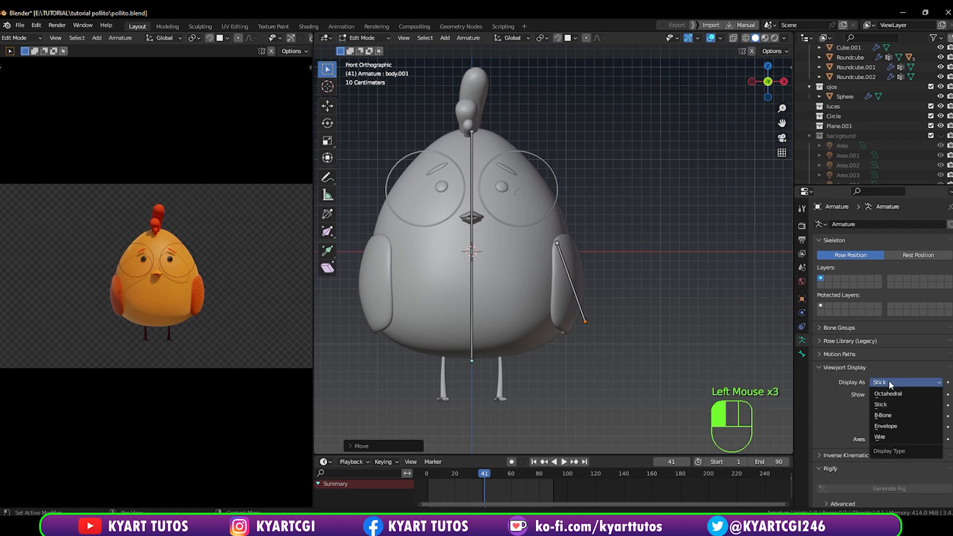
{"action": "left_click", "coordinate": [895, 393]}
Select the whole wing bone and rename it as wing.L.
{"action": "middle_click_drag", "start_coordinate": [675, 290], "coordinate": [561, 323]}
{"action": "scroll", "coordinate": [558, 348], "scroll_direction": "up", "scroll_amount": 2}
{"action": "middle_click_drag", "start_coordinate": [626, 322], "coordinate": [683, 304]}
{"action": "scroll", "coordinate": [728, 297], "scroll_direction": "down", "scroll_amount": 2}
{"action": "middle_click_drag", "start_coordinate": [724, 328], "coordinate": [685, 283]}
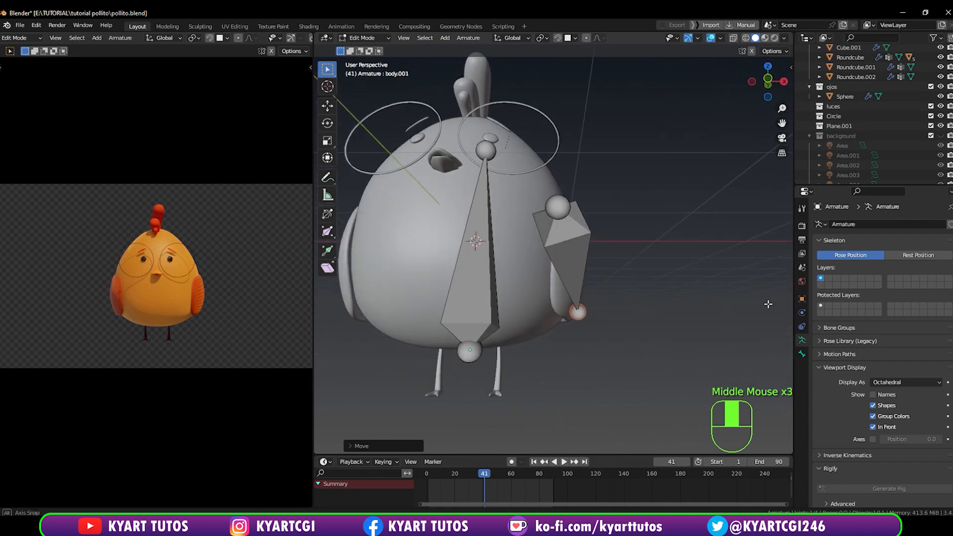
{"action": "left_click", "coordinate": [577, 248]}
{"action": "middle_click_drag", "start_coordinate": [577, 248], "coordinate": [610, 362]}
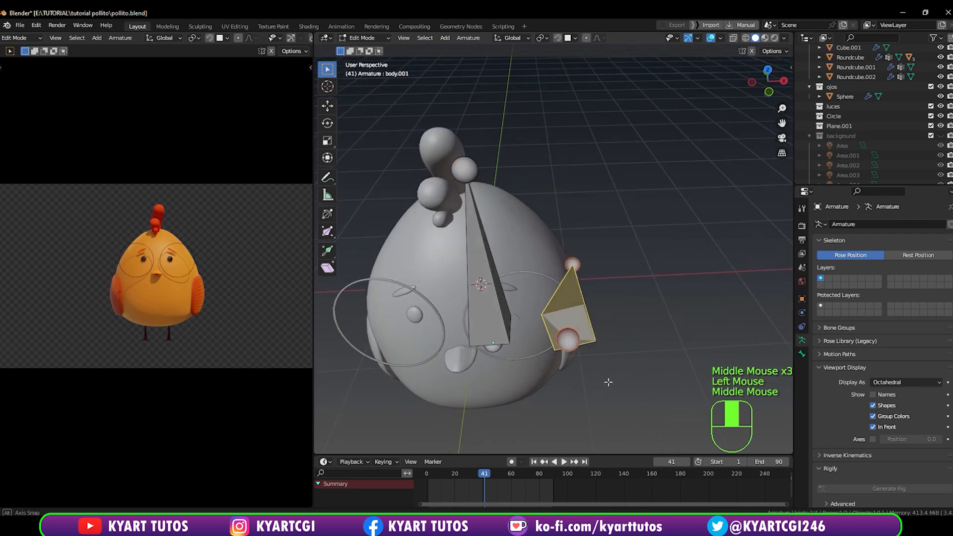
{"action": "key", "text": "KP_1"}
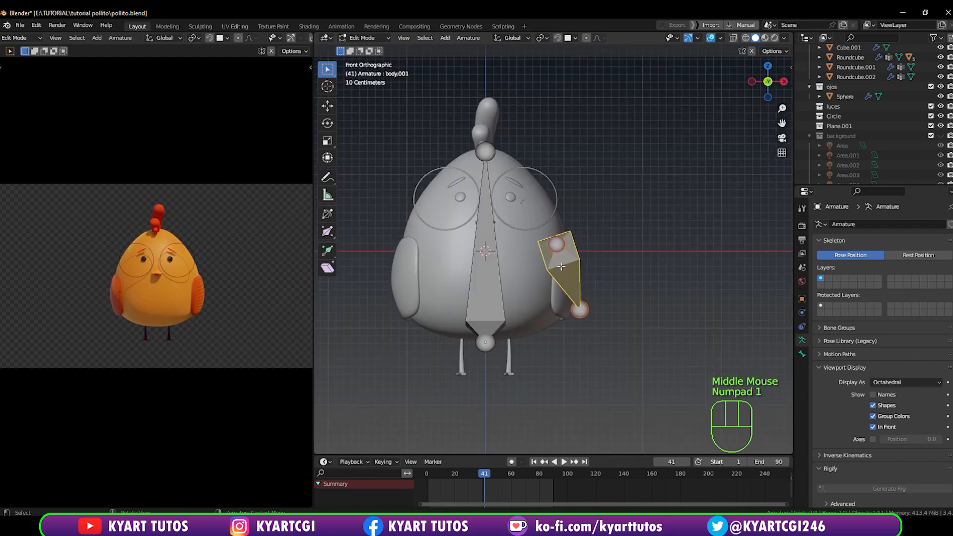
{"action": "key", "text": "F2"}
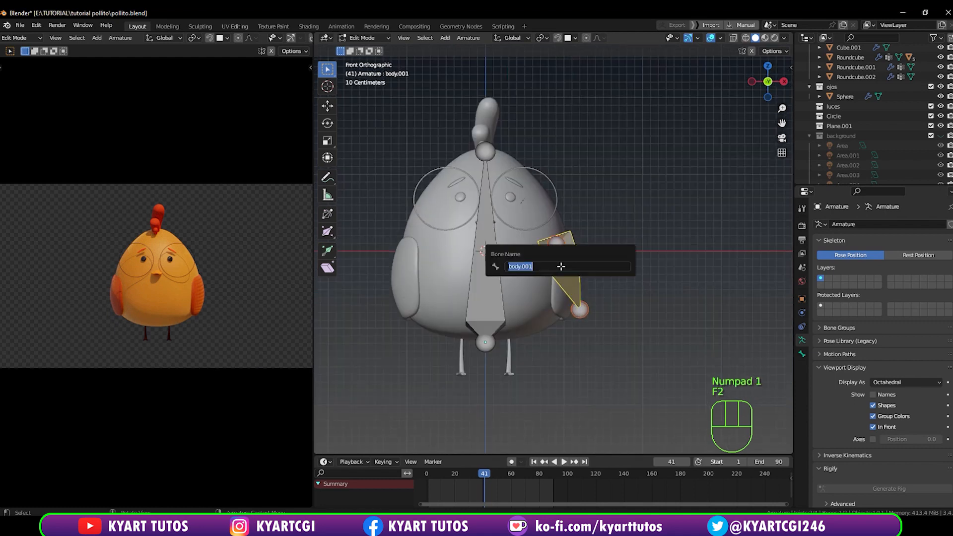
{"action": "type", "text": "wing"}
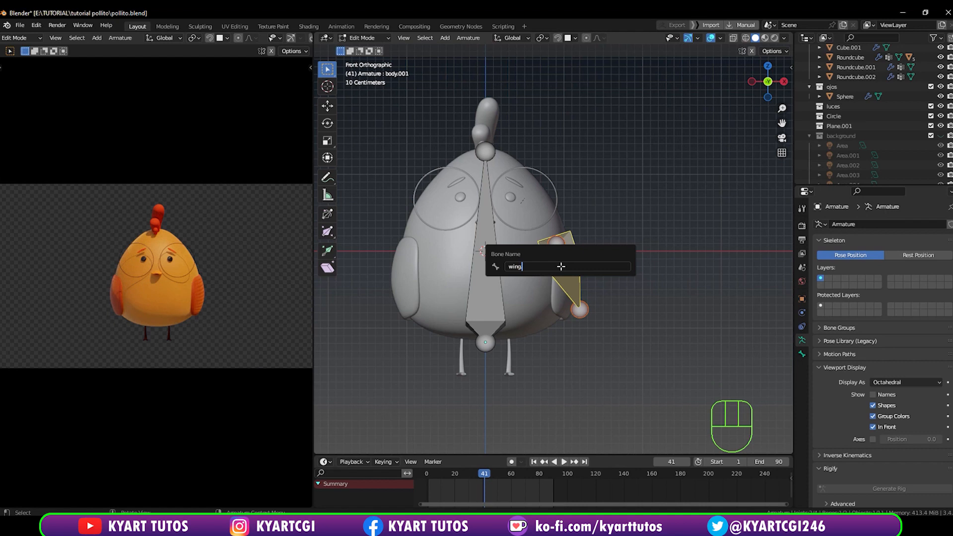
{"action": "type", "text": "."}
{"action": "key", "text": "Caps_Lock"}
{"action": "key", "text": "Return"}
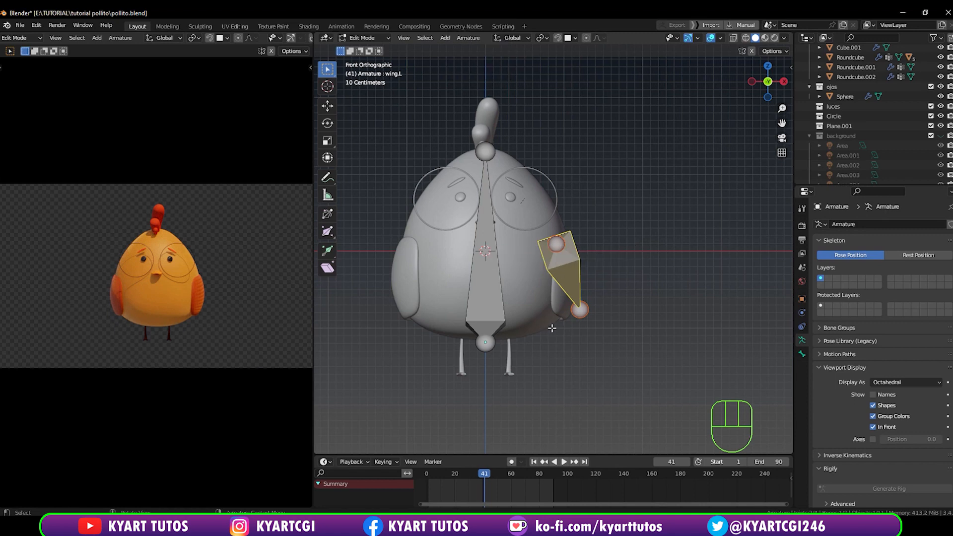
With X-ray on in front view, duplicate the body bone and place the copy's base at the top of the leg on the +X side.
{"action": "mouse_move", "coordinate": [551, 328]}
{"action": "middle_mouse_down", "text": "shift"}
{"action": "mouse_move", "coordinate": [548, 311]}
{"action": "mouse_move", "coordinate": [557, 315]}
{"action": "middle_mouse_up", "text": "shift"}
{"action": "scroll", "coordinate": [549, 336], "scroll_direction": "up", "scroll_amount": 2}
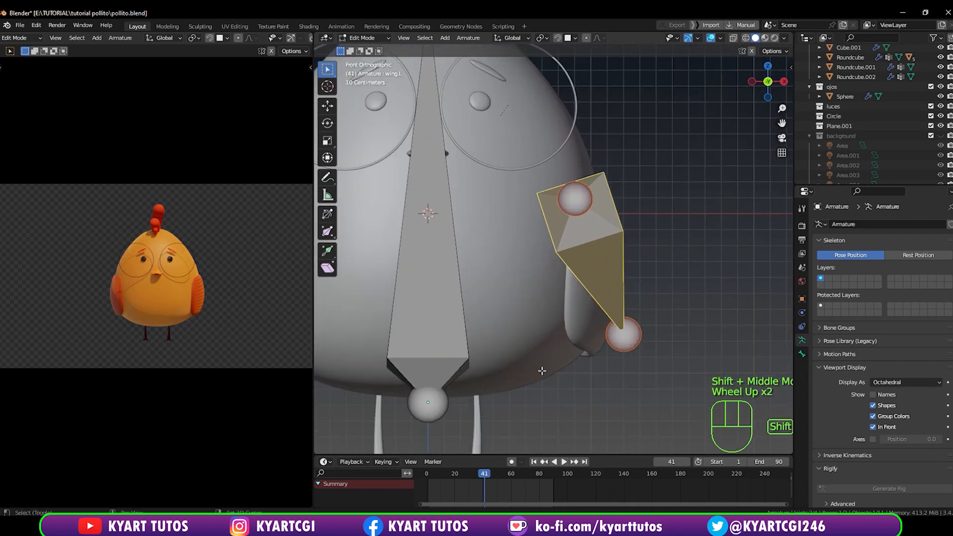
{"action": "middle_click_drag", "start_coordinate": [542, 371], "coordinate": [568, 310], "text": "shift"}
{"action": "scroll", "coordinate": [567, 310], "scroll_direction": "down", "scroll_amount": 1}
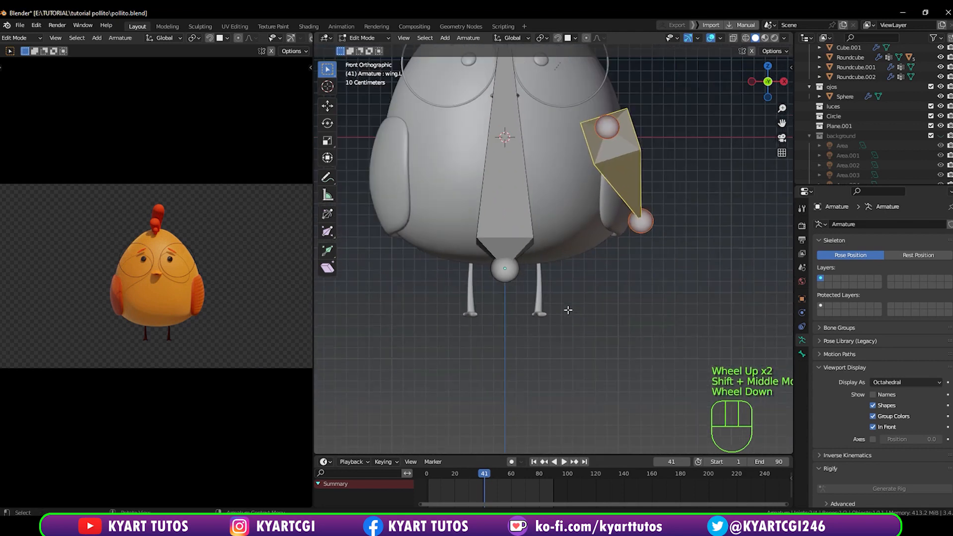
{"action": "middle_click_drag", "start_coordinate": [565, 283], "coordinate": [559, 325], "text": "shift"}
{"action": "key", "text": "q"}
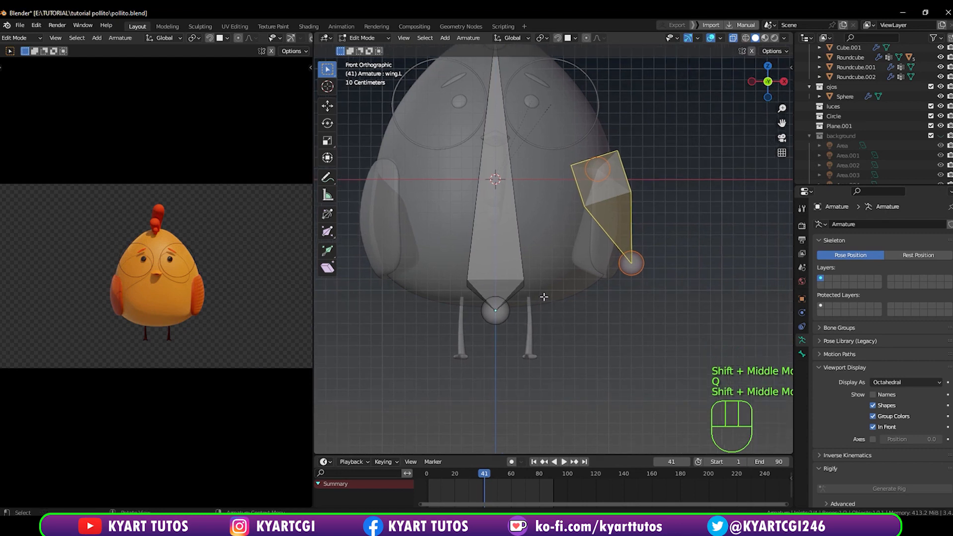
{"action": "left_click", "coordinate": [497, 228]}
{"action": "middle_click_drag", "start_coordinate": [498, 228], "coordinate": [477, 290], "text": "shift"}
{"action": "key", "text": "shift+d"}
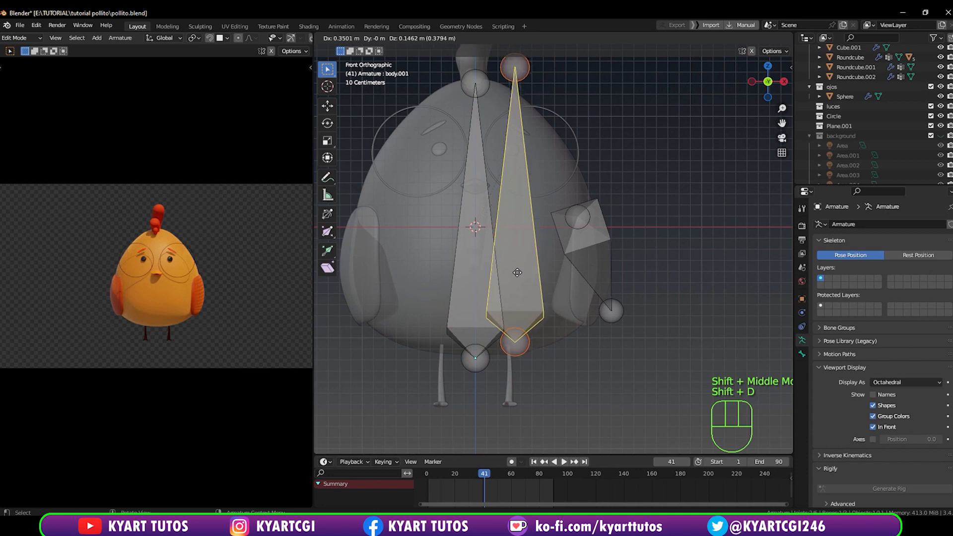
{"action": "left_click", "coordinate": [512, 279]}
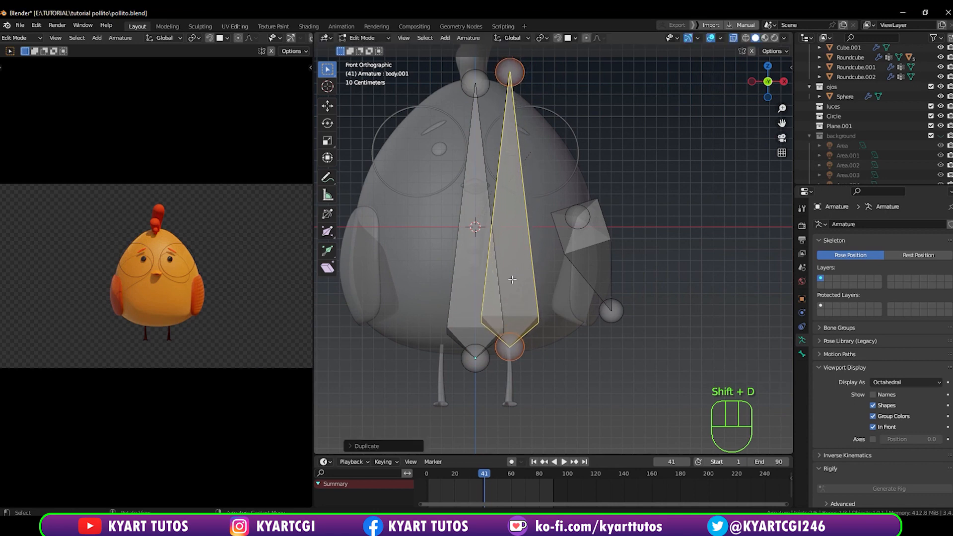
Move the duplicated bone's tip about 2.9 m down so the bone lies along the leg just above the foot.
{"action": "left_click", "coordinate": [516, 69]}
{"action": "key", "text": "g"}
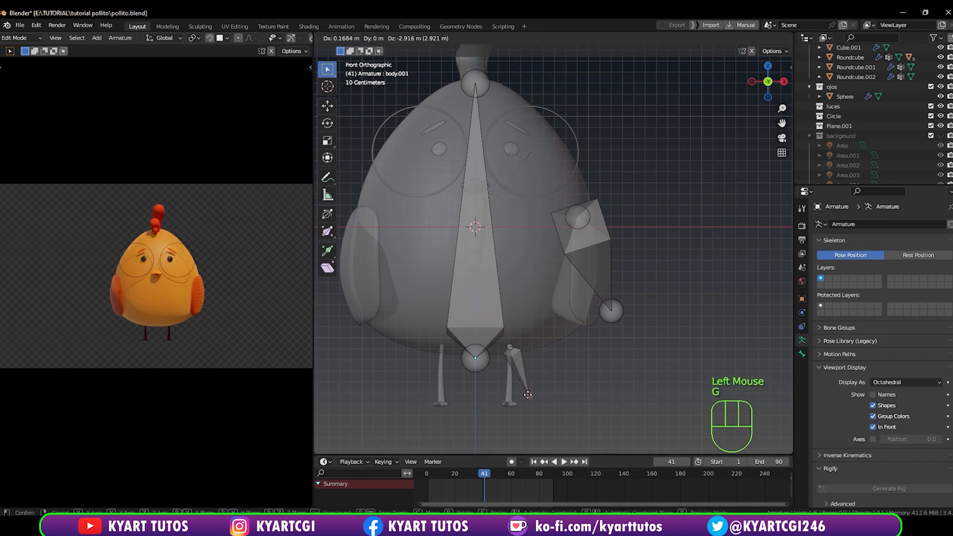
{"action": "left_click", "coordinate": [517, 392]}
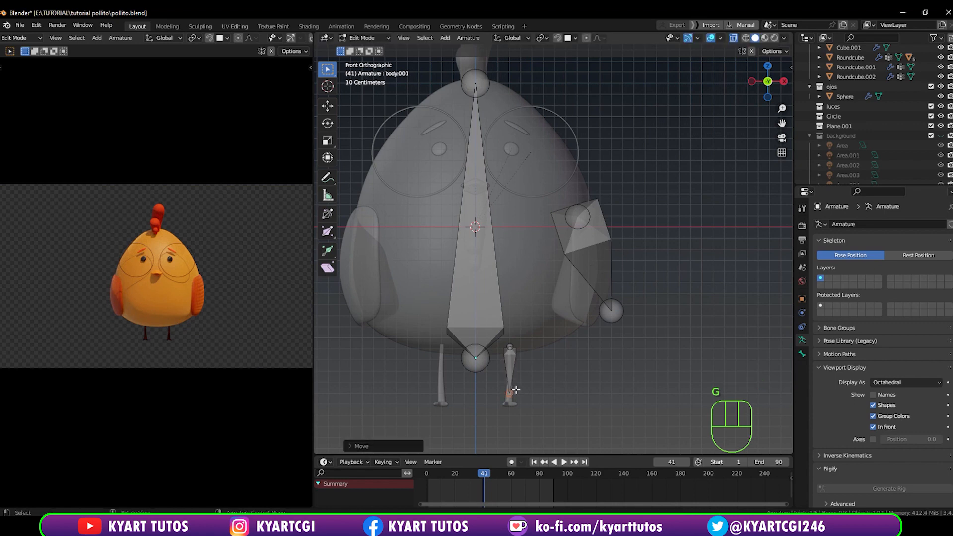
In right view, move the leg bone's tip about 0.3 m forward and slightly down onto the heel of the foot.
{"action": "middle_click_drag", "start_coordinate": [522, 377], "coordinate": [549, 304], "text": "shift"}
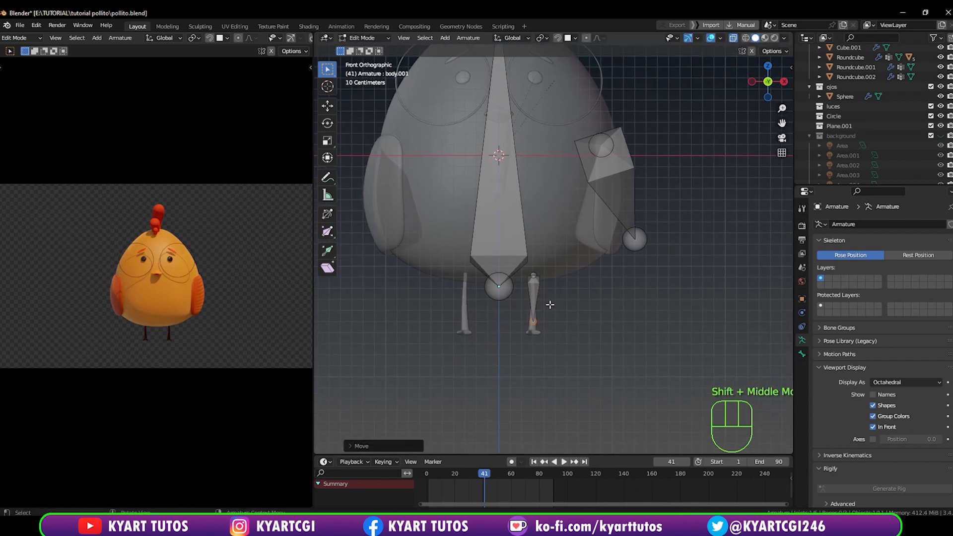
{"action": "key", "text": "q"}
{"action": "scroll", "coordinate": [550, 310], "scroll_direction": "up", "scroll_amount": 1}
{"action": "key", "text": "KP_3"}
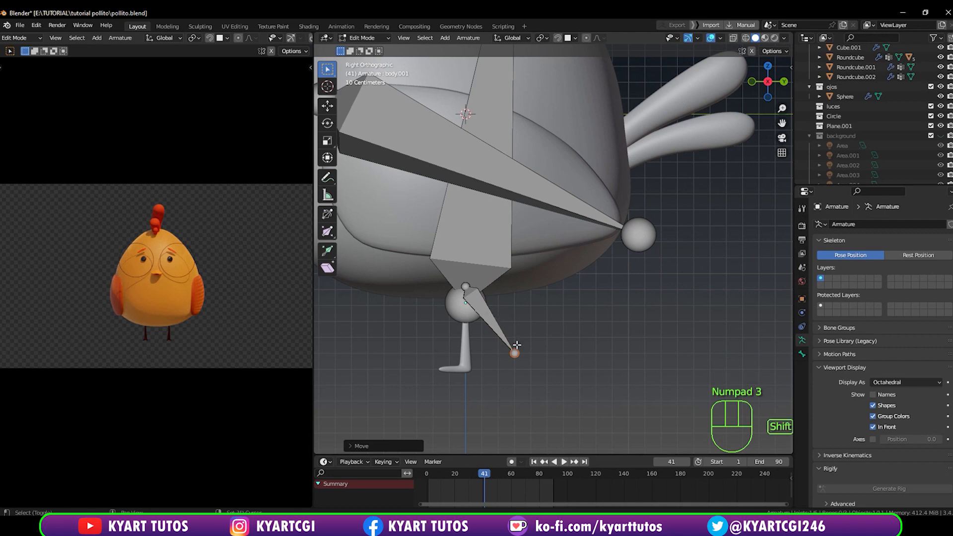
{"action": "key", "text": "g"}
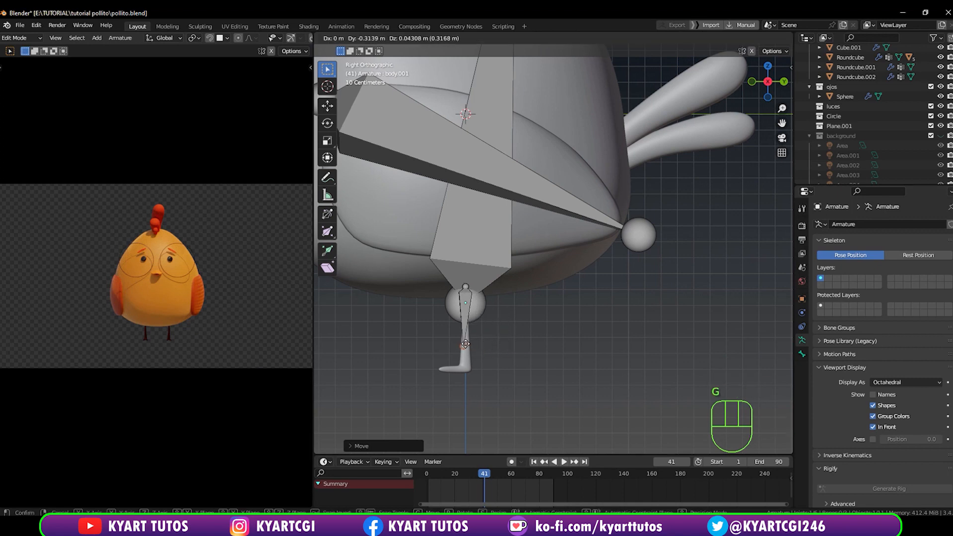
{"action": "left_click", "coordinate": [467, 370]}
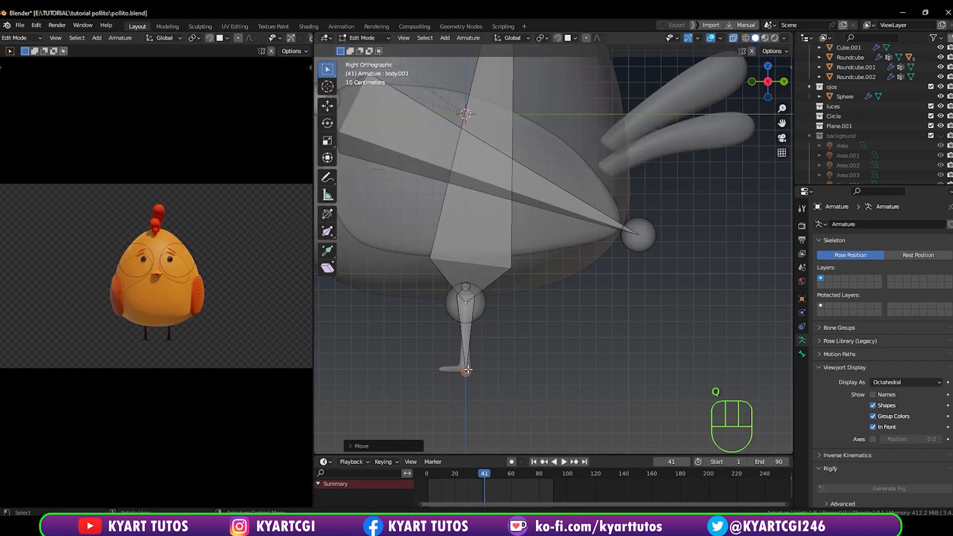
Compare the leg bone with the leg mesh in wireframe shading from right and front views, and return to solid shading.
{"action": "mouse_move", "coordinate": [467, 370]}
{"action": "middle_mouse_down", "text": "shift"}
{"action": "mouse_move", "coordinate": [516, 342]}
{"action": "mouse_move", "coordinate": [563, 218]}
{"action": "middle_mouse_up", "text": "shift"}
{"action": "scroll", "coordinate": [521, 333], "scroll_direction": "up", "scroll_amount": 2}
{"action": "key", "text": "z"}
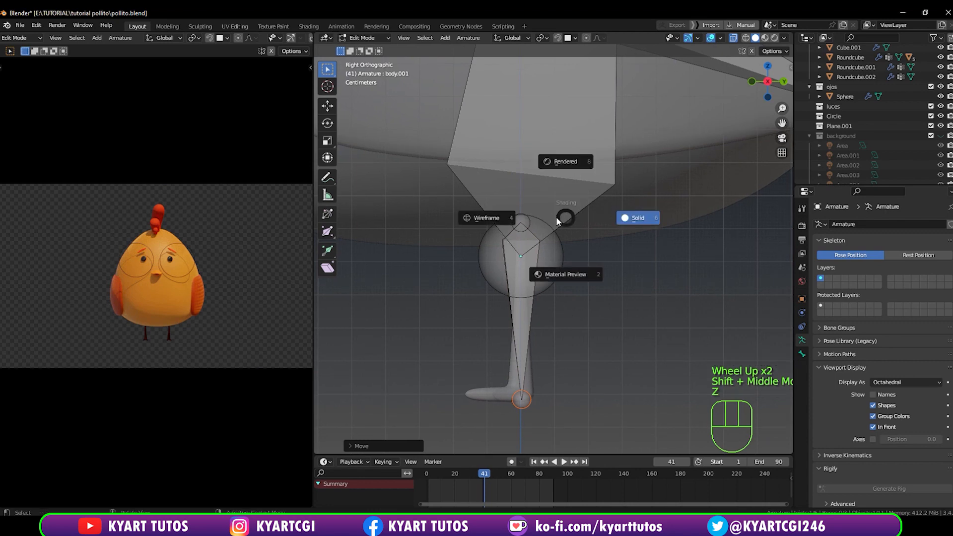
{"action": "left_click", "coordinate": [499, 217]}
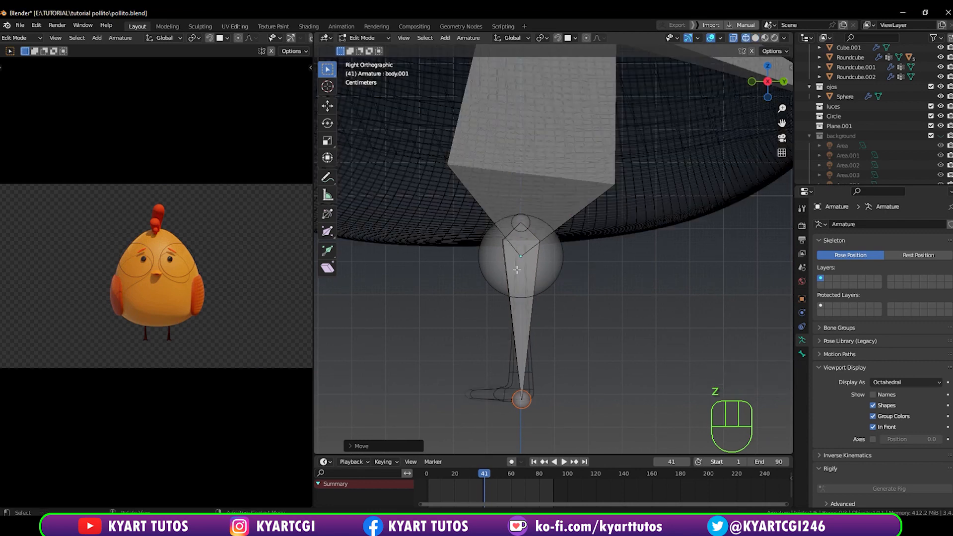
{"action": "key", "text": "KP_1"}
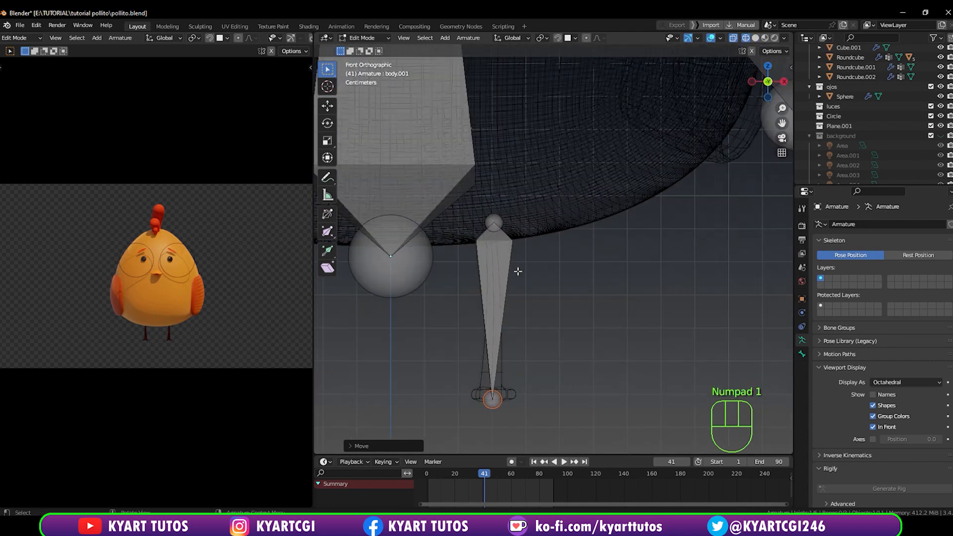
{"action": "key", "text": "z"}
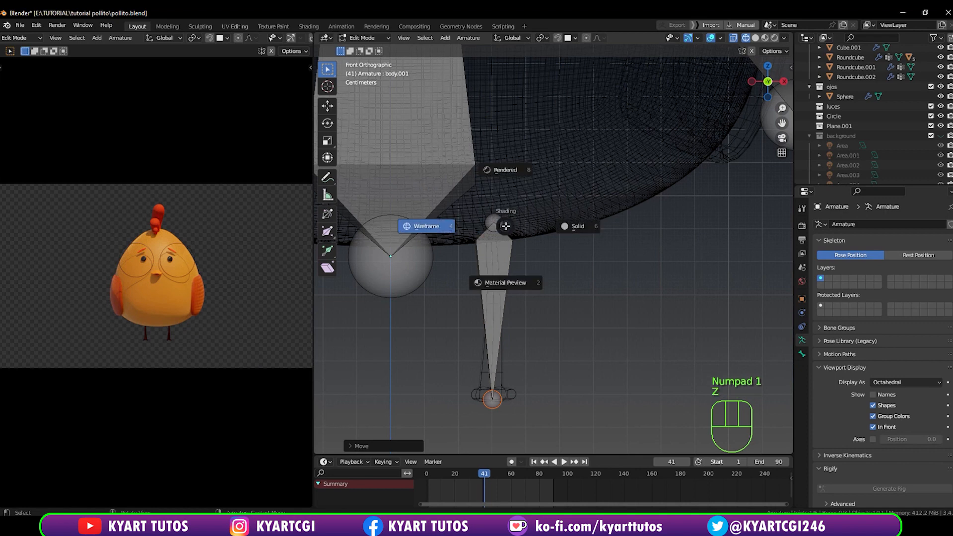
{"action": "left_click", "coordinate": [566, 232]}
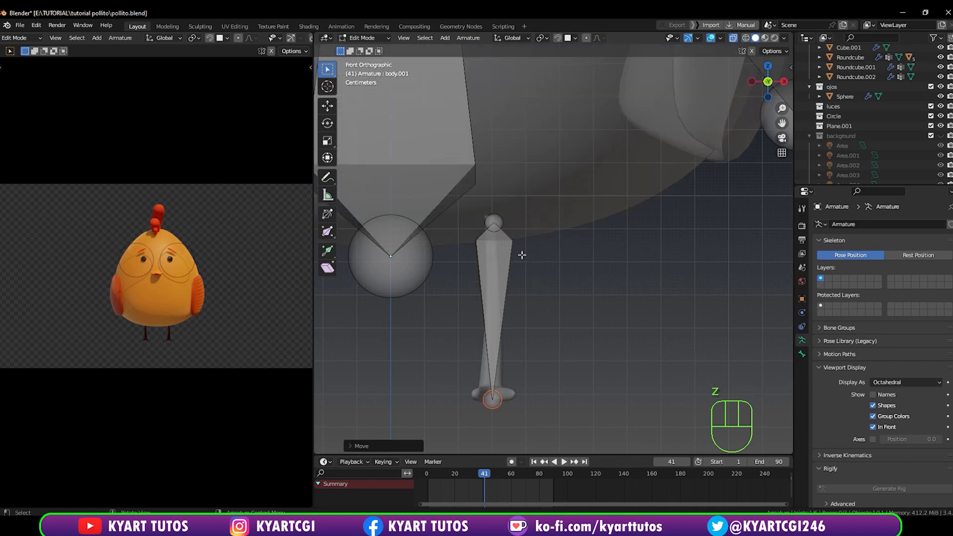
In front view, move the leg bone's base about 0.05 m up into the body, with a slight downward correction.
{"action": "left_click", "coordinate": [498, 223]}
{"action": "key", "text": "g"}
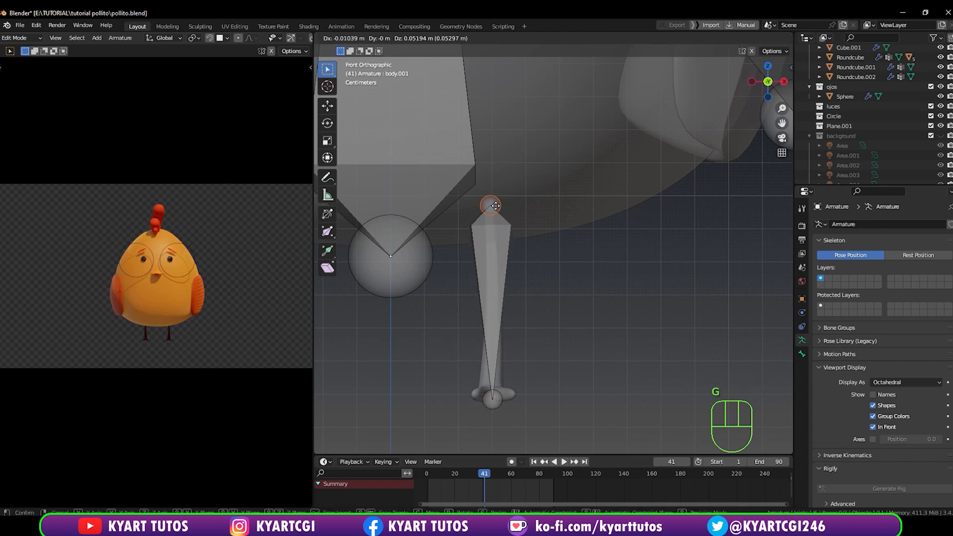
{"action": "left_click", "coordinate": [495, 206]}
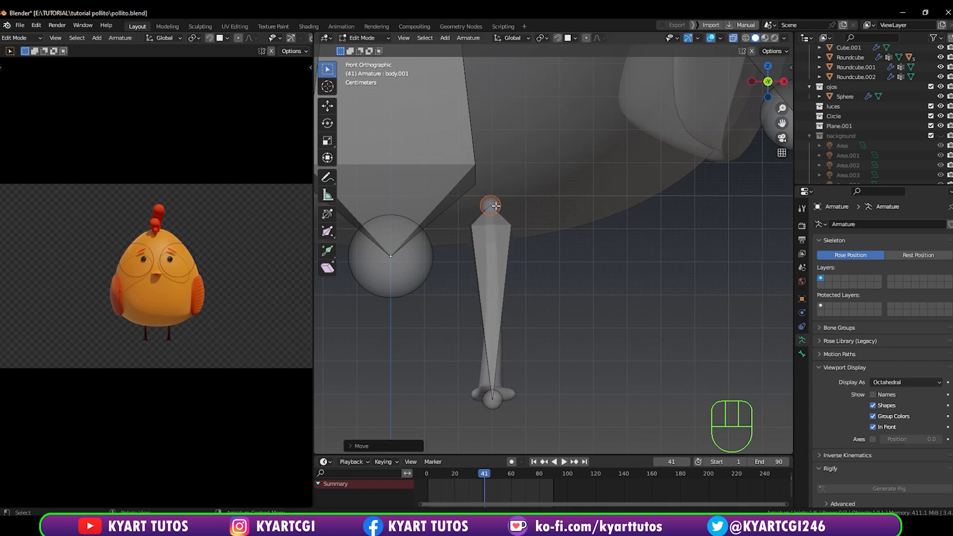
{"action": "key", "text": "g"}
{"action": "left_click", "coordinate": [494, 209]}
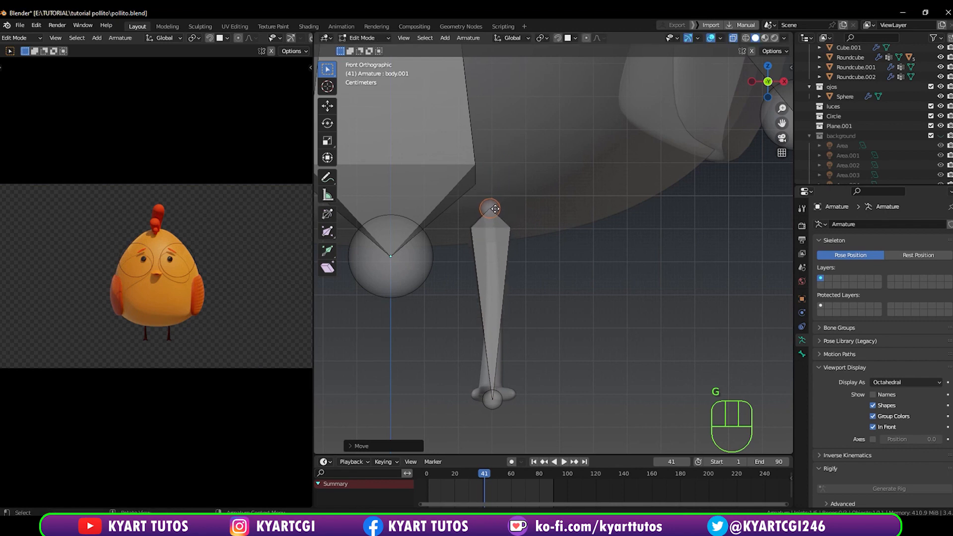
In right view, raise the leg bone's tip about 0.03 m onto the heel and extrude a foot bone about 0.18 m forward to the toes.
{"action": "key", "text": "KP_3"}
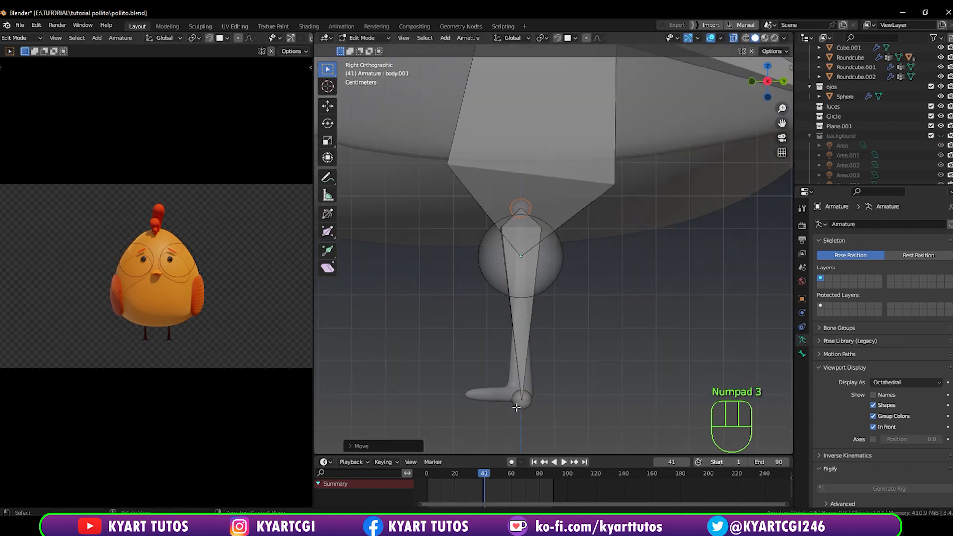
{"action": "left_click", "coordinate": [516, 408]}
{"action": "key", "text": "g"}
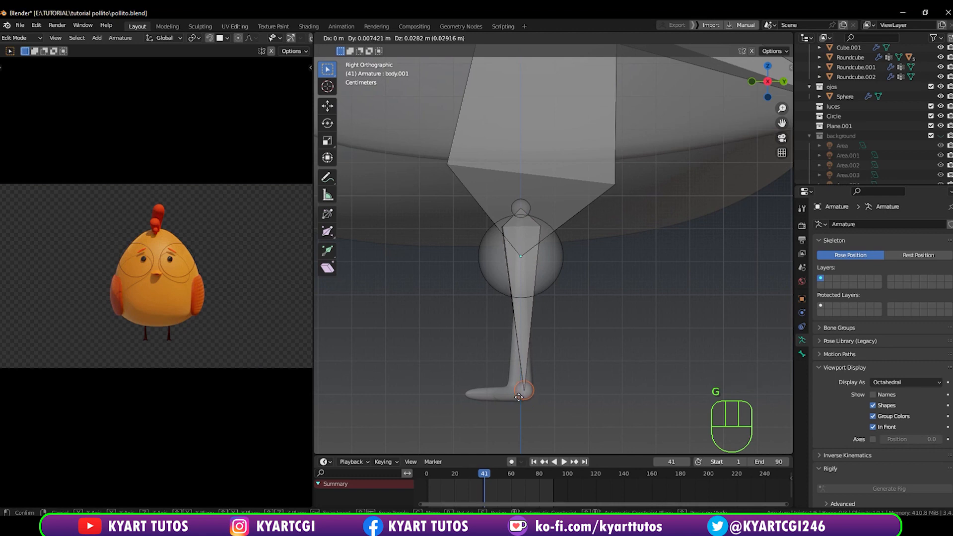
{"action": "left_click", "coordinate": [520, 392]}
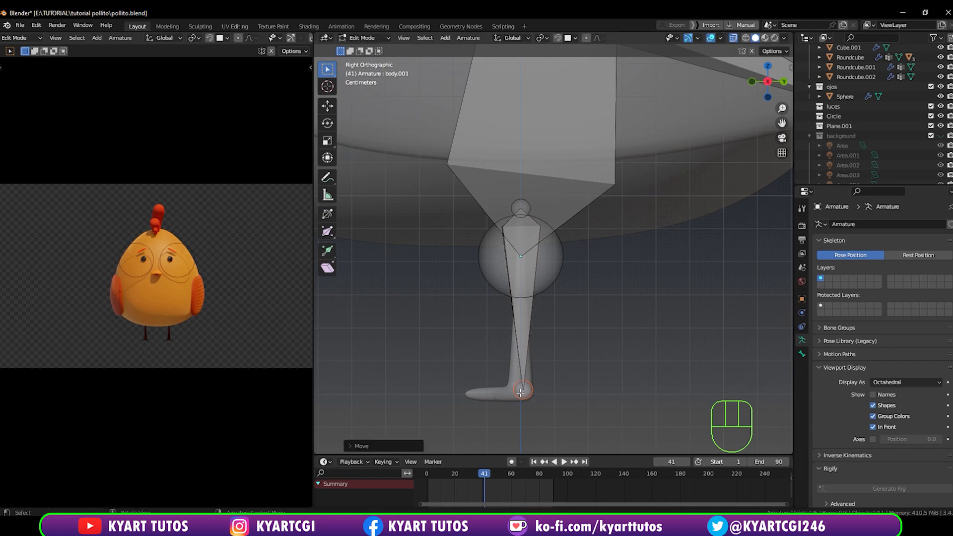
{"action": "key", "text": "e"}
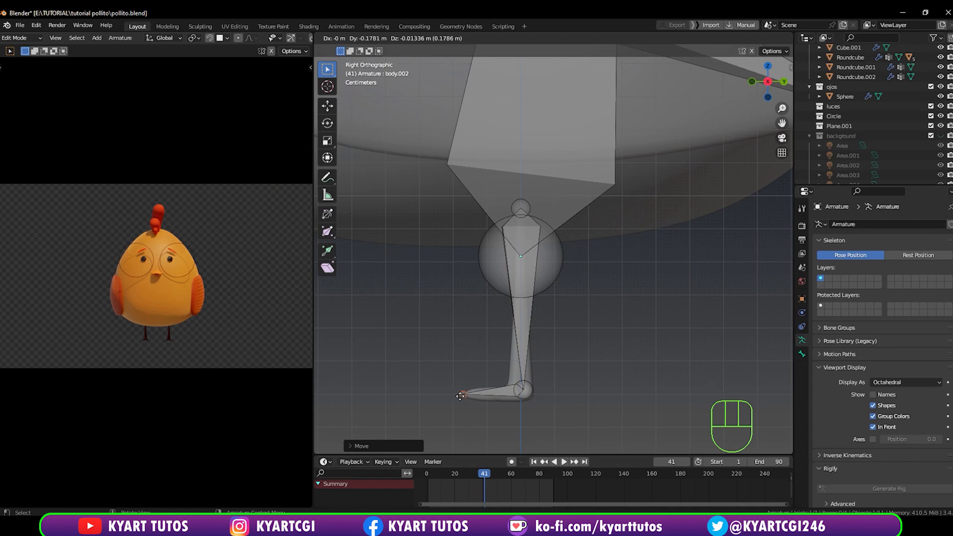
{"action": "left_click", "coordinate": [459, 395]}
Select the ankle joint between the leg and foot bones and shift it slightly along X with the Move tool.
{"action": "key", "text": "KP_1"}
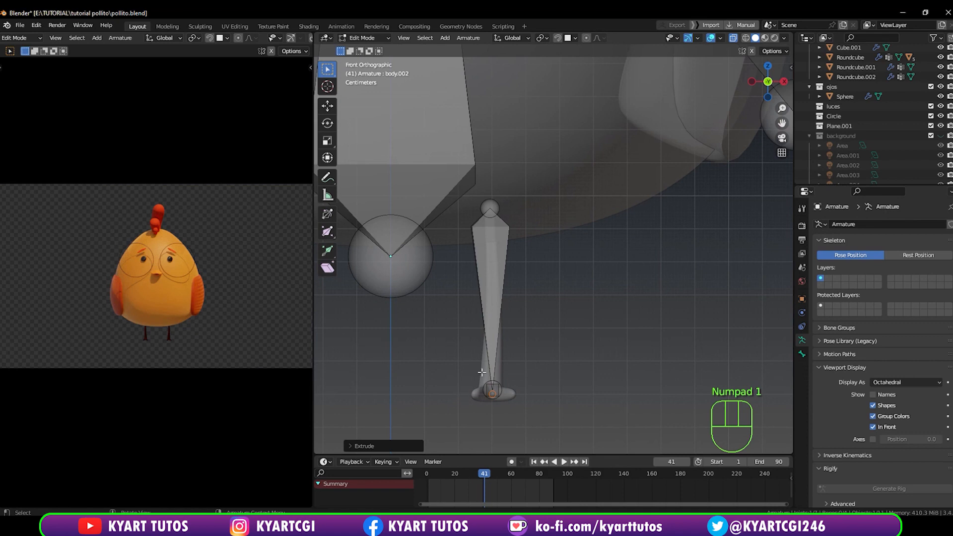
{"action": "middle_click_drag", "start_coordinate": [481, 372], "coordinate": [513, 364]}
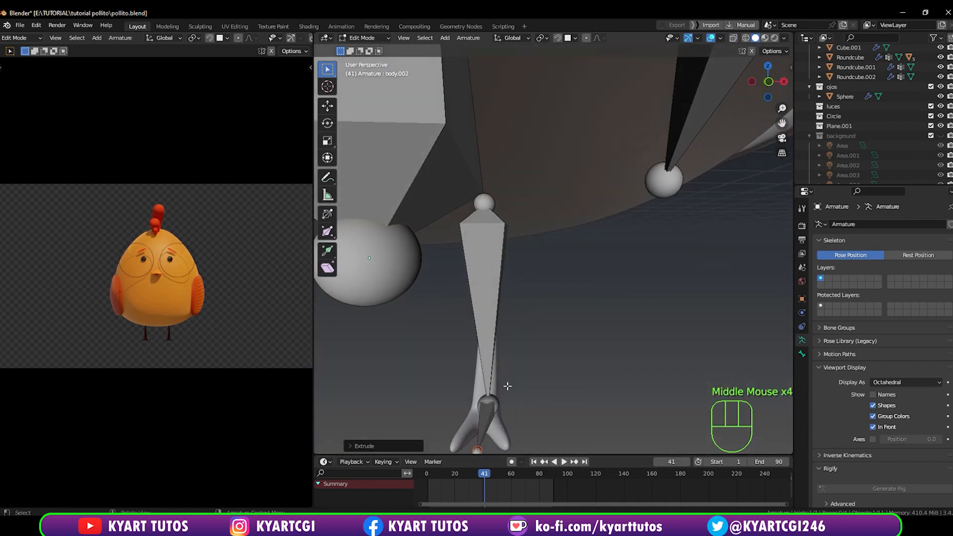
{"action": "left_click", "coordinate": [497, 399]}
{"action": "middle_click_drag", "start_coordinate": [499, 400], "coordinate": [557, 369], "text": "shift"}
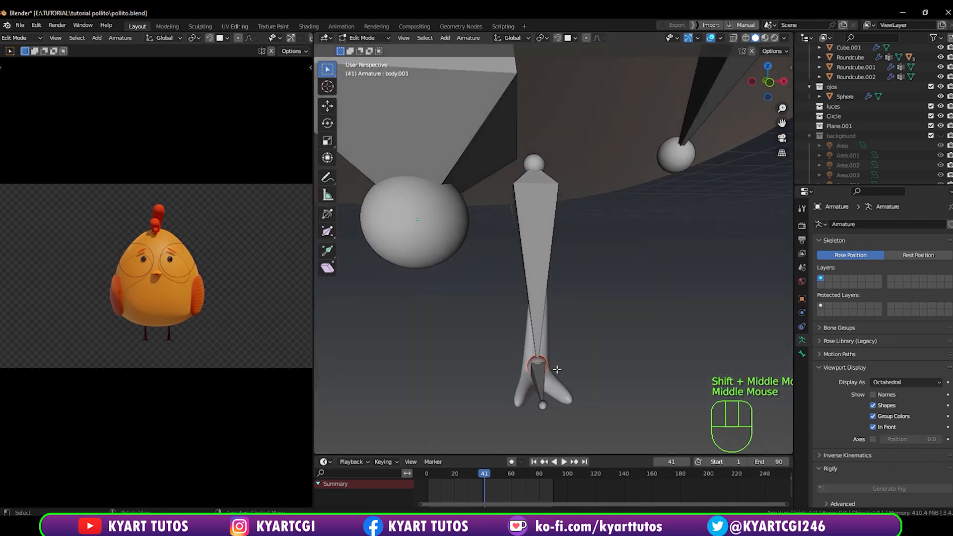
{"action": "left_click", "coordinate": [327, 106]}
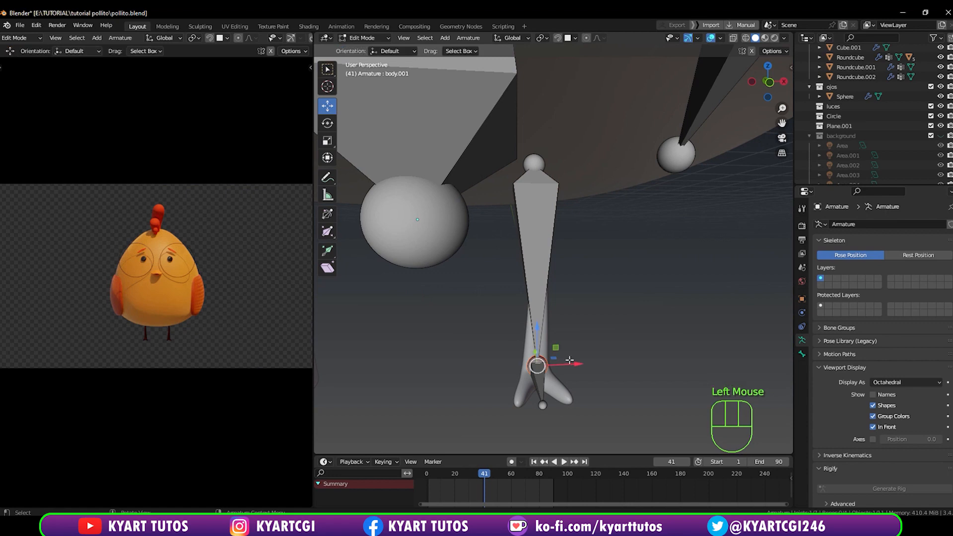
{"action": "left_click_drag", "start_coordinate": [576, 364], "coordinate": [575, 365]}
{"action": "middle_click_drag", "start_coordinate": [572, 367], "coordinate": [774, 308]}
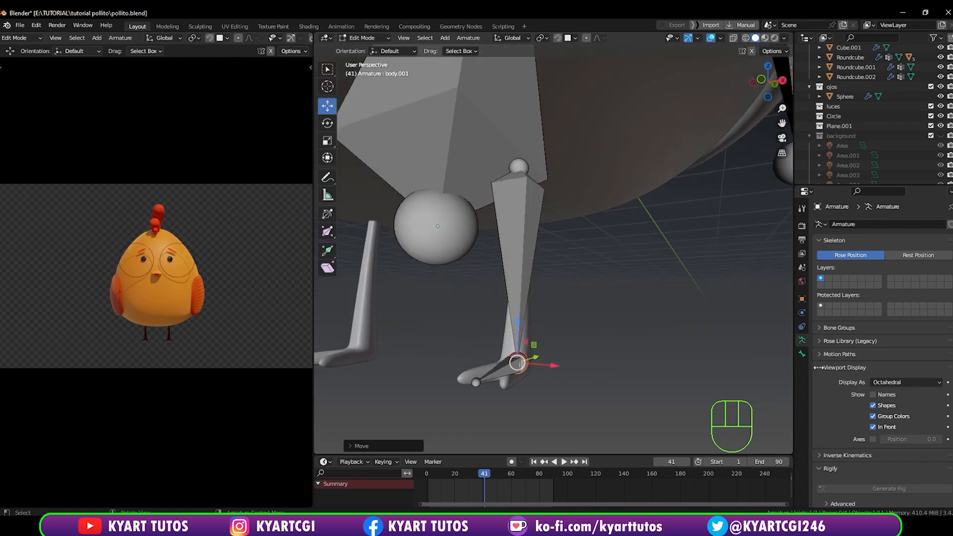
Display the bones as Stick and, in front view, move the leg bone's base about 0.01 m outward and 0.02 m down.
{"action": "left_click", "coordinate": [885, 382]}
{"action": "left_click", "coordinate": [885, 406]}
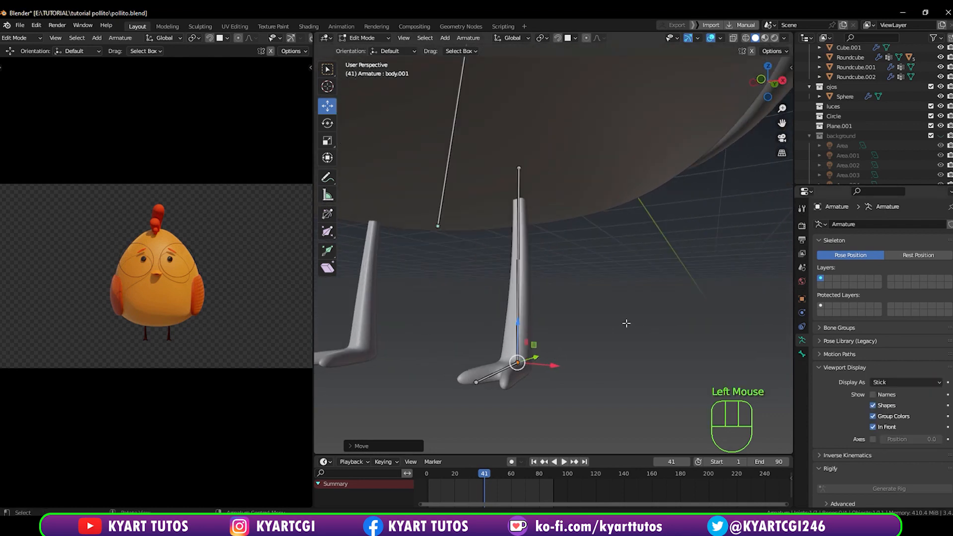
{"action": "middle_click_drag", "start_coordinate": [663, 332], "coordinate": [661, 334]}
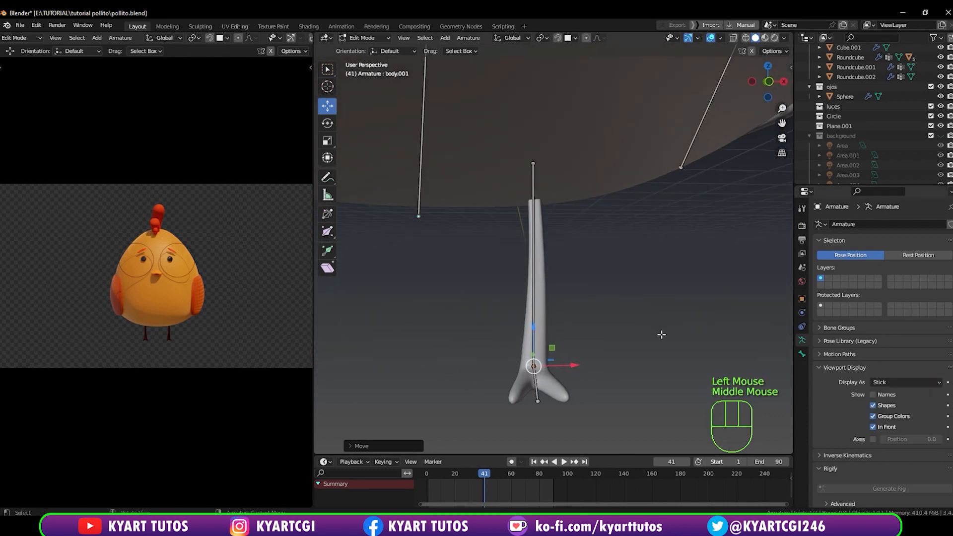
{"action": "key", "text": "KP_1"}
{"action": "left_click", "coordinate": [532, 172]}
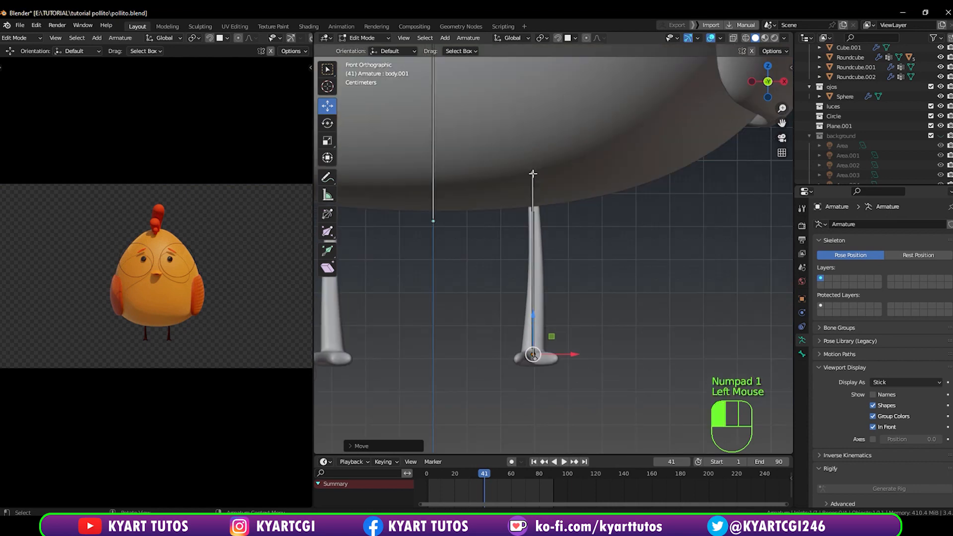
{"action": "key", "text": "g"}
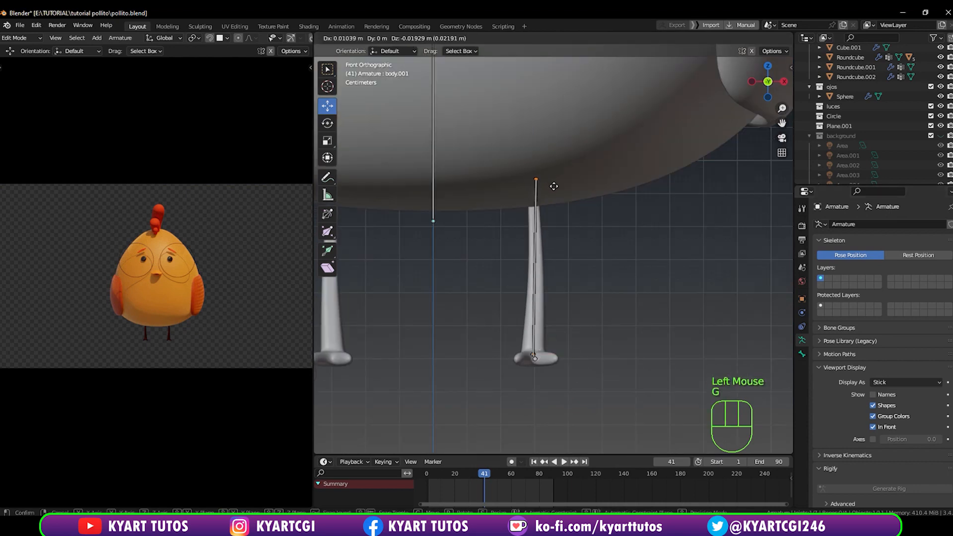
{"action": "left_click", "coordinate": [554, 185]}
{"action": "key", "text": "g"}
In right view, move the ankle joint slightly back and down toward the rear of the heel.
{"action": "key", "text": "KP_3"}
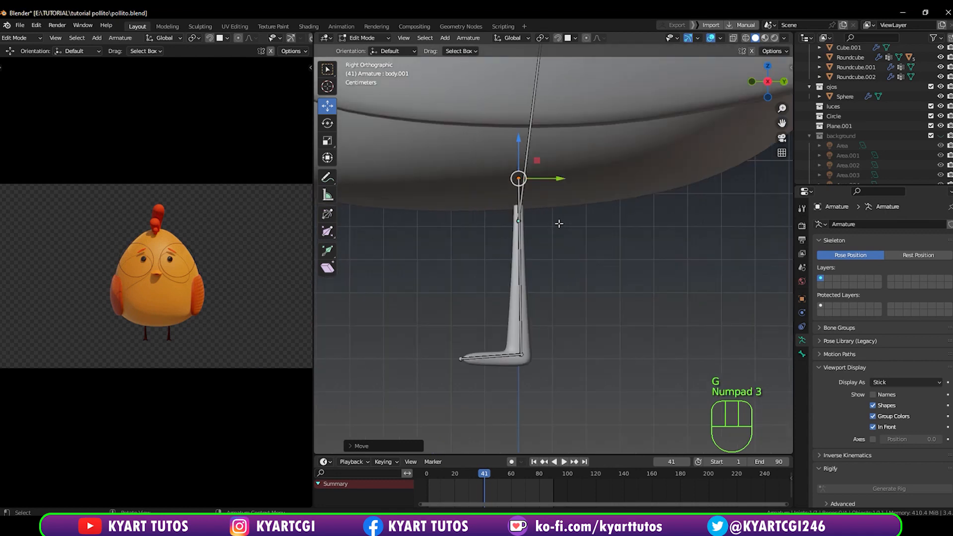
{"action": "left_click", "coordinate": [519, 352]}
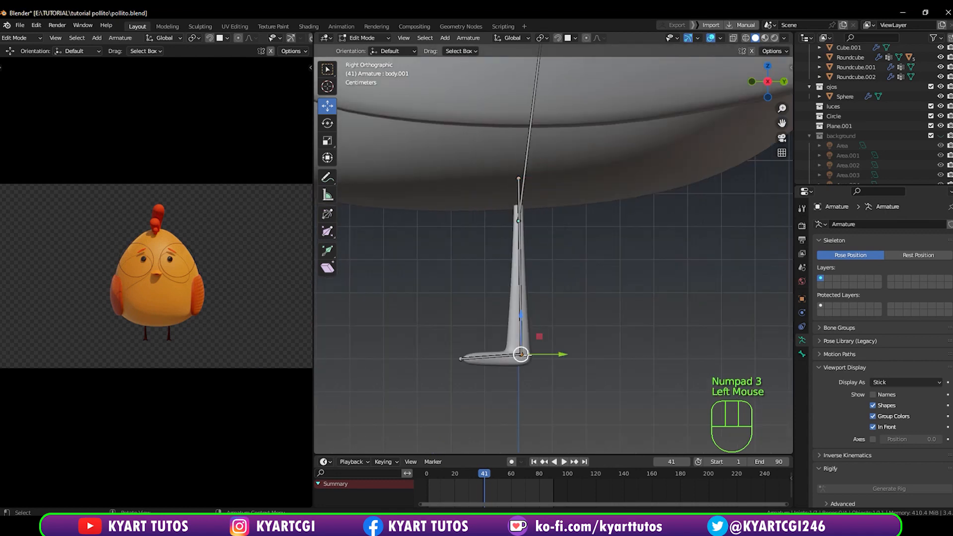
{"action": "key", "text": "g"}
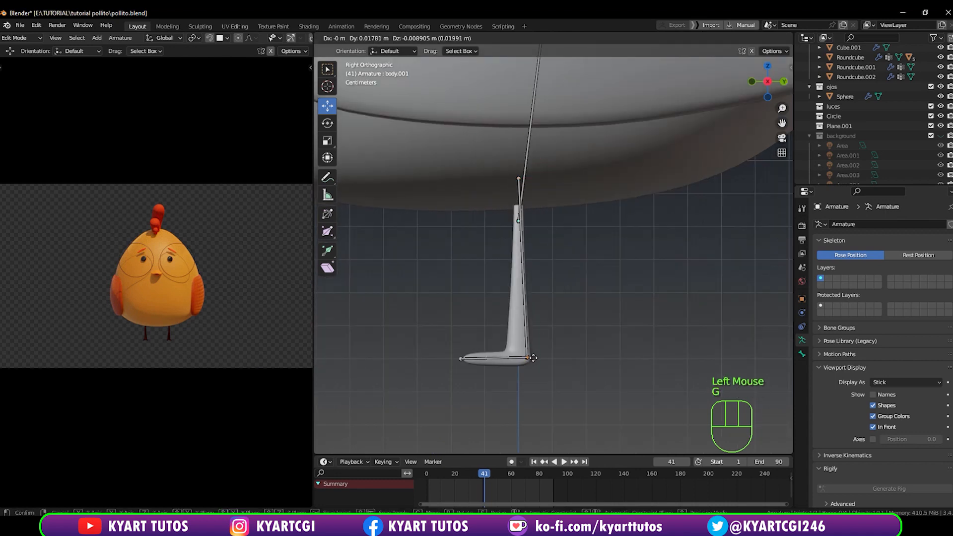
{"action": "left_click", "coordinate": [527, 357]}
In front view, select the whole leg bone and set the armature's bone display back to Octahedral.
{"action": "key", "text": "KP_1"}
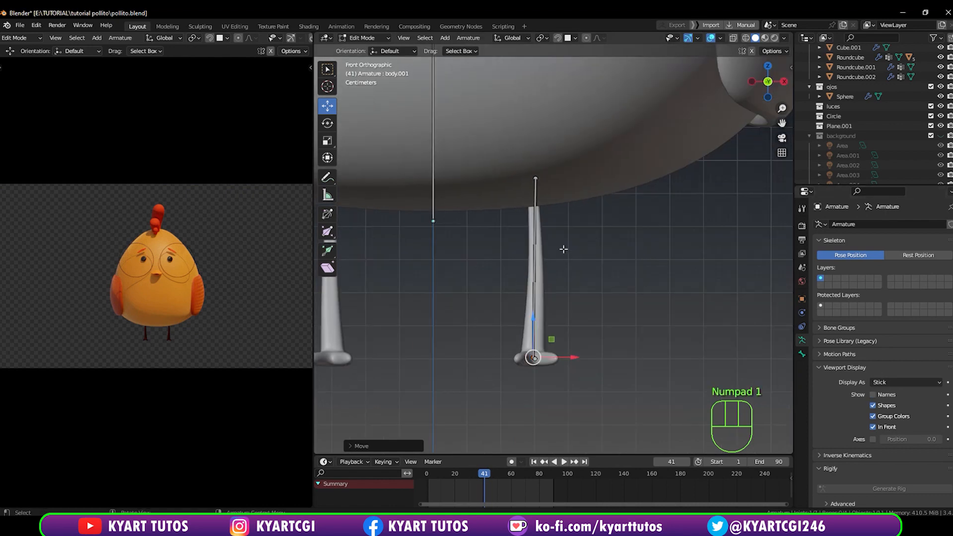
{"action": "left_click", "coordinate": [534, 239]}
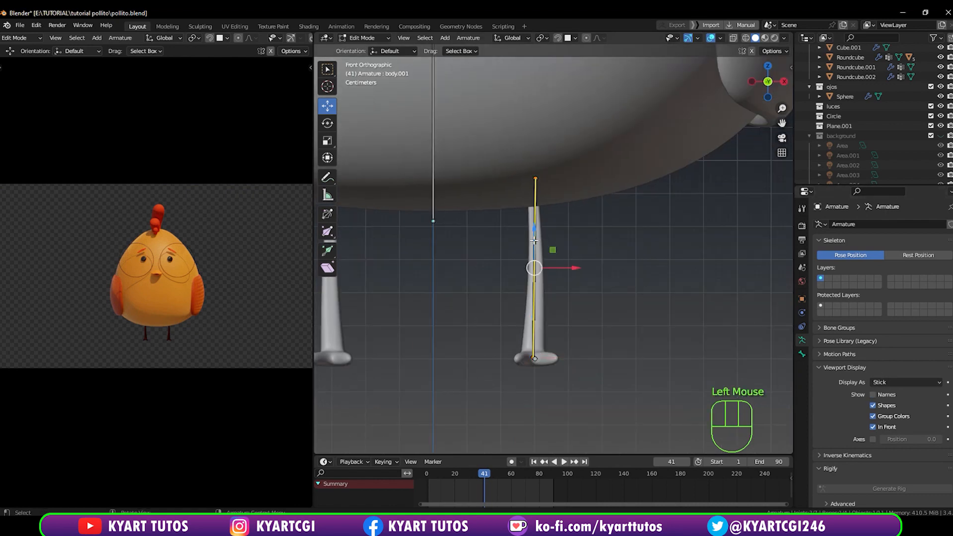
{"action": "left_click", "coordinate": [933, 383]}
{"action": "left_click", "coordinate": [924, 393]}
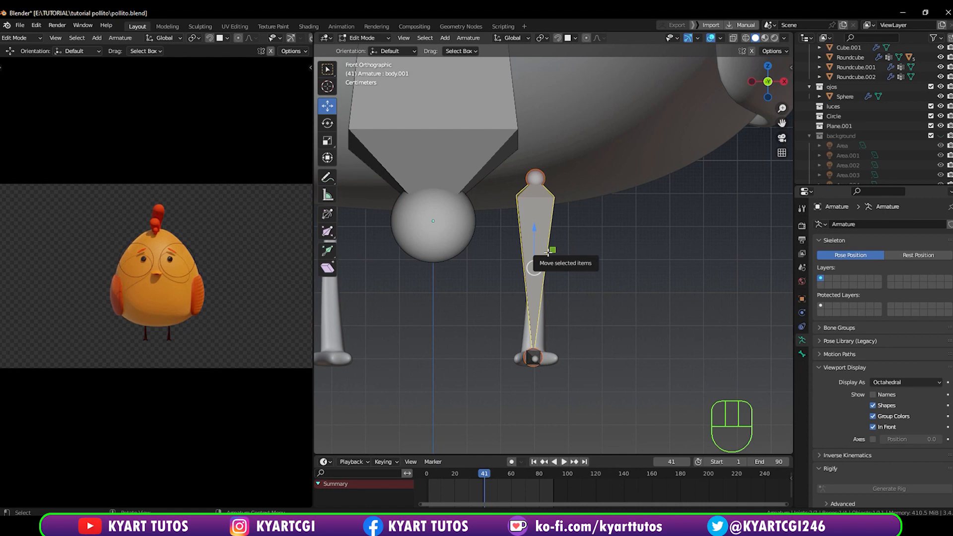
Rename the selected leg bone as leg.L.
{"action": "key", "text": "F2"}
{"action": "type", "text": "LE"}
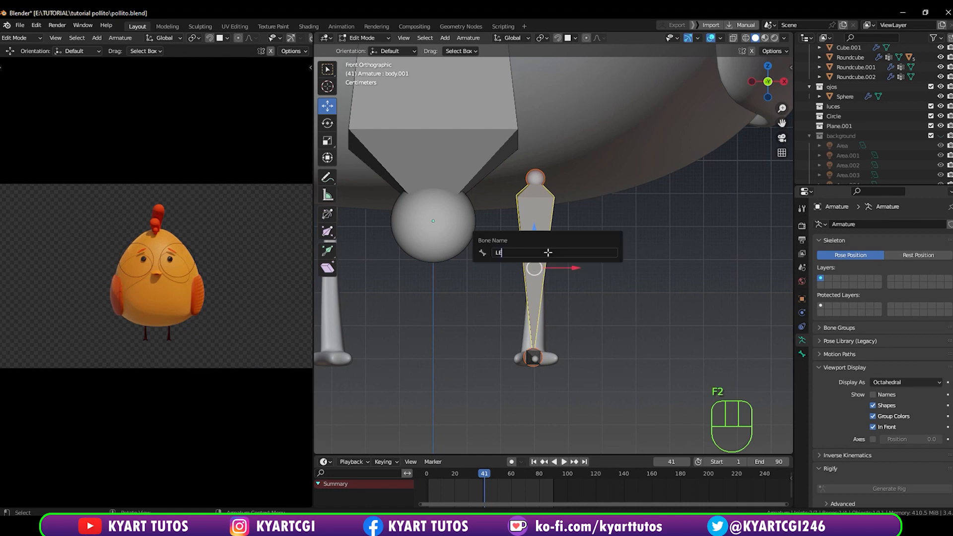
{"action": "key", "text": "BackSpace"}
{"action": "key", "text": "BackSpace"}
{"action": "key", "text": "BackSpace"}
{"action": "key", "text": "Caps_Lock"}
{"action": "key", "text": "Caps_Lock"}
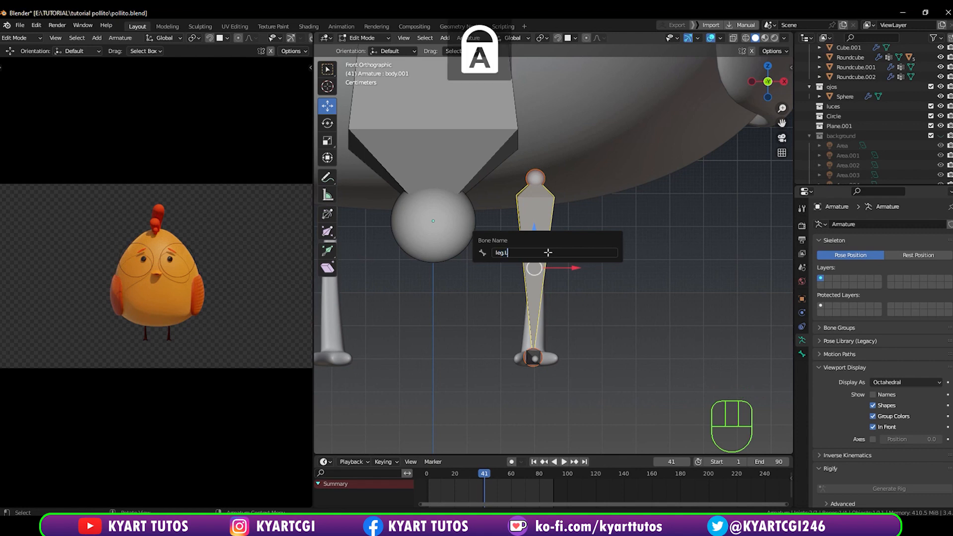
{"action": "key", "text": "Return"}
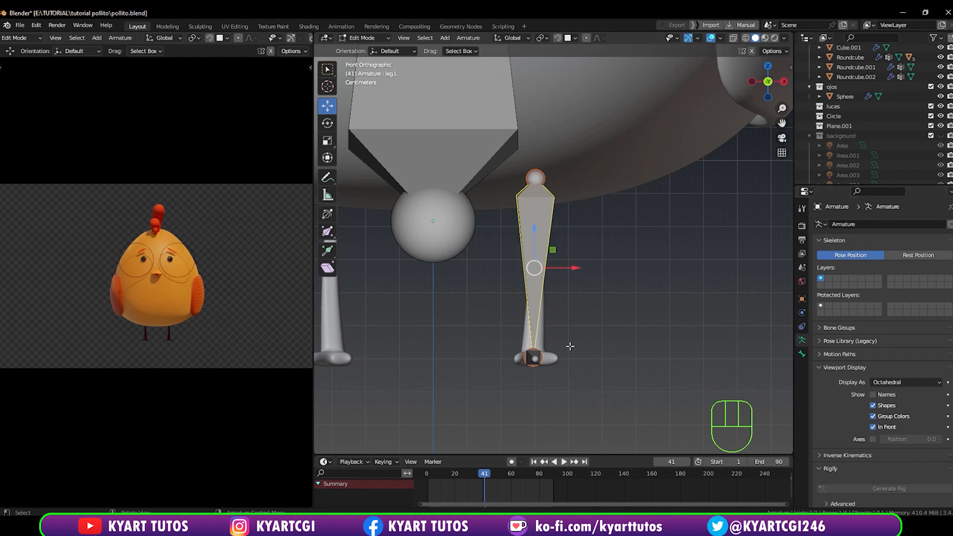
Select the foot bone at the end of the leg and rename it as foot.L.
{"action": "middle_click_drag", "start_coordinate": [569, 346], "coordinate": [565, 362]}
{"action": "left_click", "coordinate": [524, 379]}
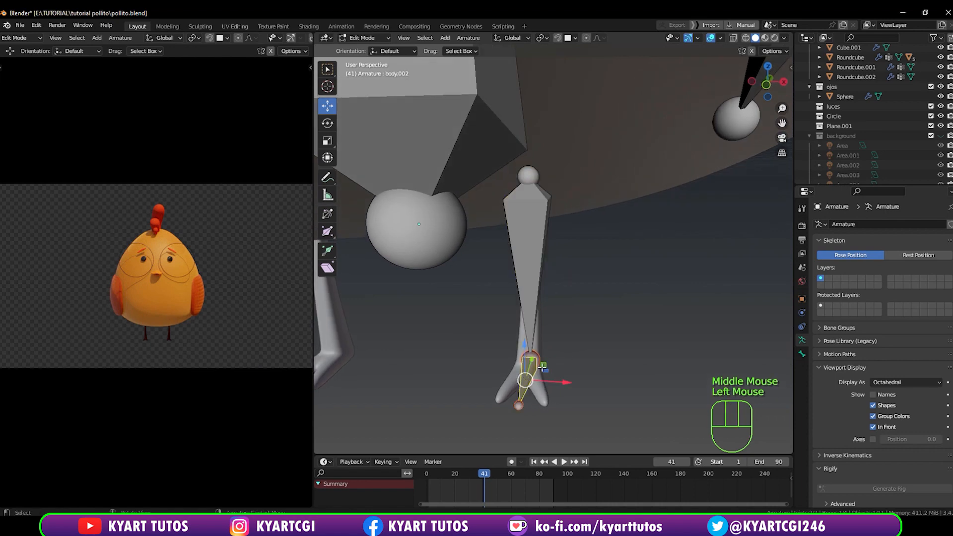
{"action": "key", "text": "F2"}
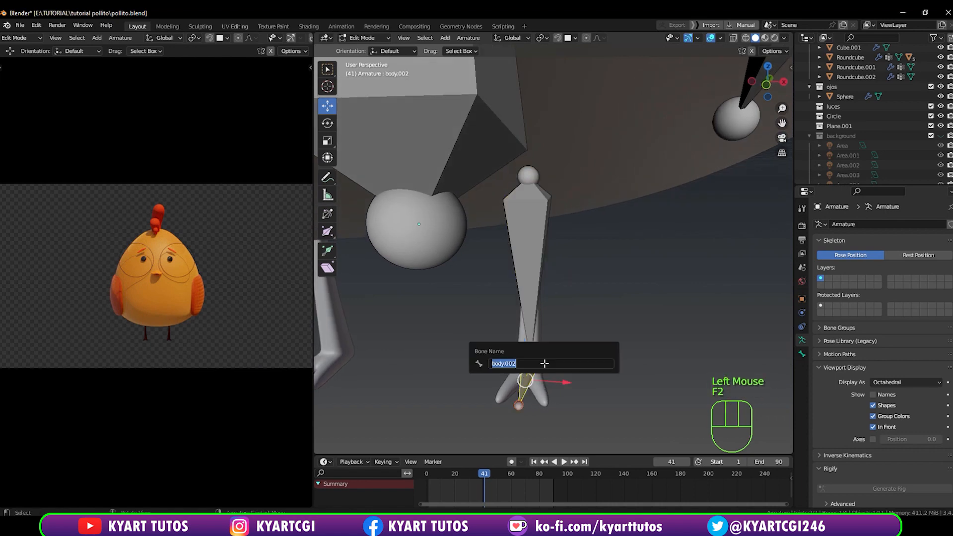
{"action": "type", "text": "FO"}
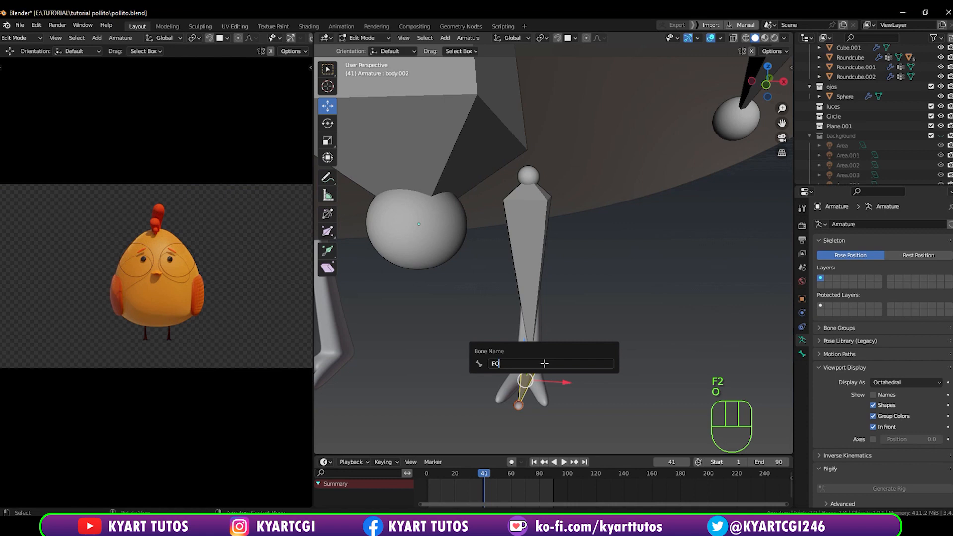
{"action": "key", "text": "BackSpace"}
{"action": "key", "text": "BackSpace"}
{"action": "key", "text": "Caps_Lock"}
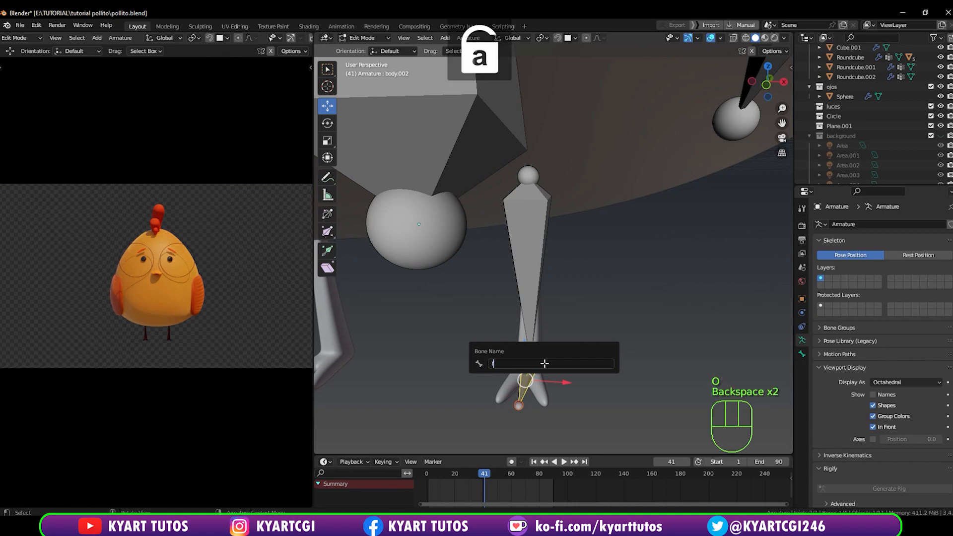
{"action": "type", "text": "foot"}
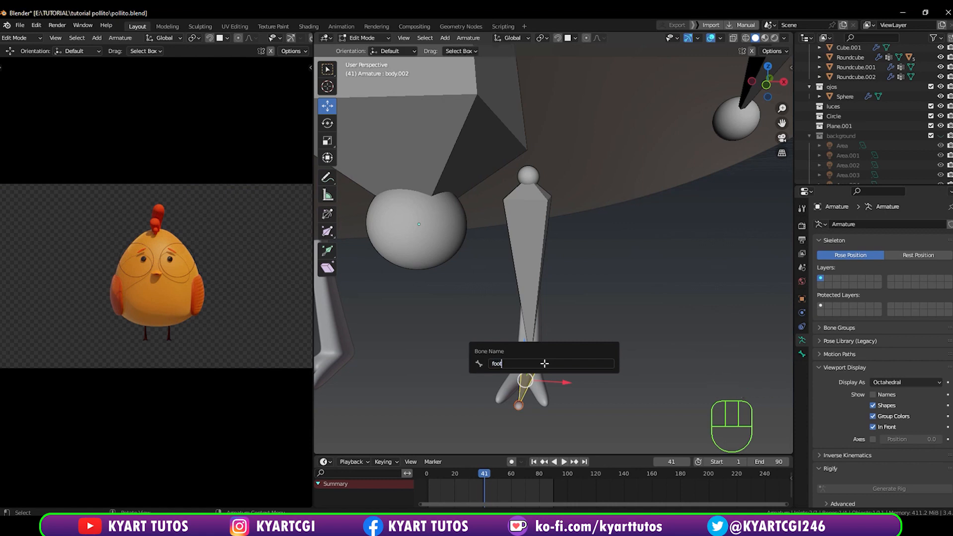
{"action": "key", "text": "Caps_Lock"}
{"action": "type", "text": ".L"}
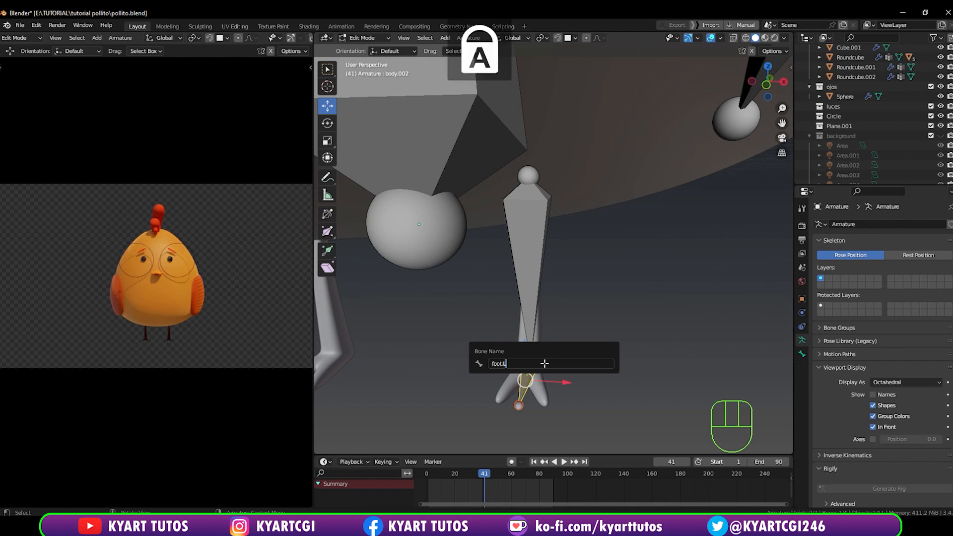
{"action": "key", "text": "Return"}
Examine the placement of the body, wing, leg and foot bones on the whole chick, ending in front view.
{"action": "scroll", "coordinate": [539, 347], "scroll_direction": "down", "scroll_amount": 4}
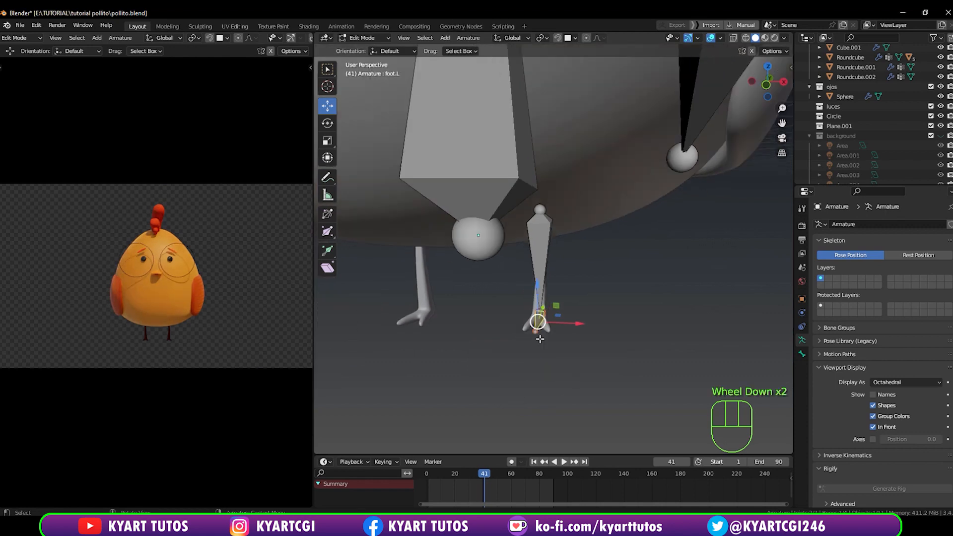
{"action": "middle_click_drag", "start_coordinate": [545, 271], "coordinate": [534, 375]}
{"action": "scroll", "coordinate": [557, 256], "scroll_direction": "down", "scroll_amount": 2}
{"action": "middle_click_drag", "start_coordinate": [539, 293], "coordinate": [584, 344]}
{"action": "scroll", "coordinate": [487, 300], "scroll_direction": "down", "scroll_amount": 1}
{"action": "scroll", "coordinate": [558, 307], "scroll_direction": "up", "scroll_amount": 2}
{"action": "scroll", "coordinate": [565, 337], "scroll_direction": "down", "scroll_amount": 1}
{"action": "key", "text": "KP_1"}
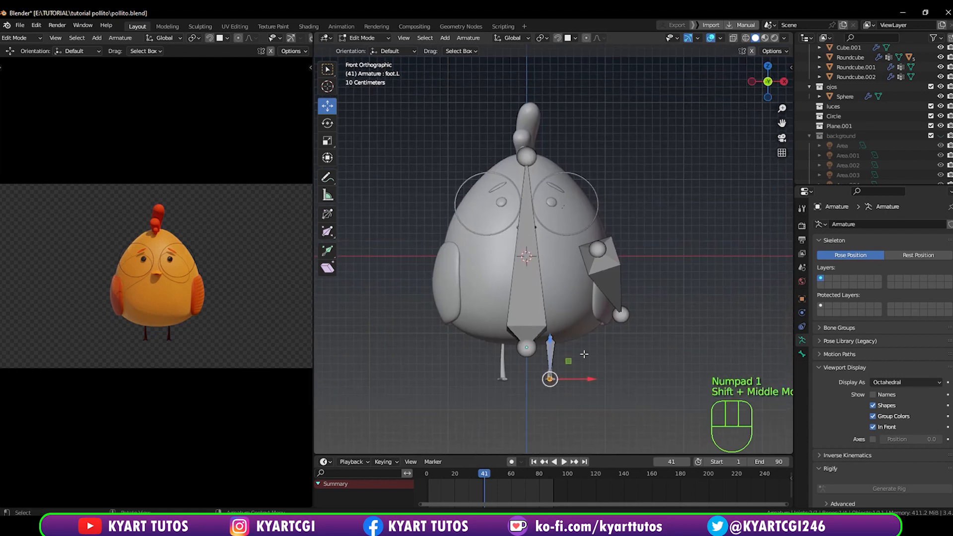
{"action": "scroll", "coordinate": [625, 318], "scroll_direction": "down", "scroll_amount": 2}
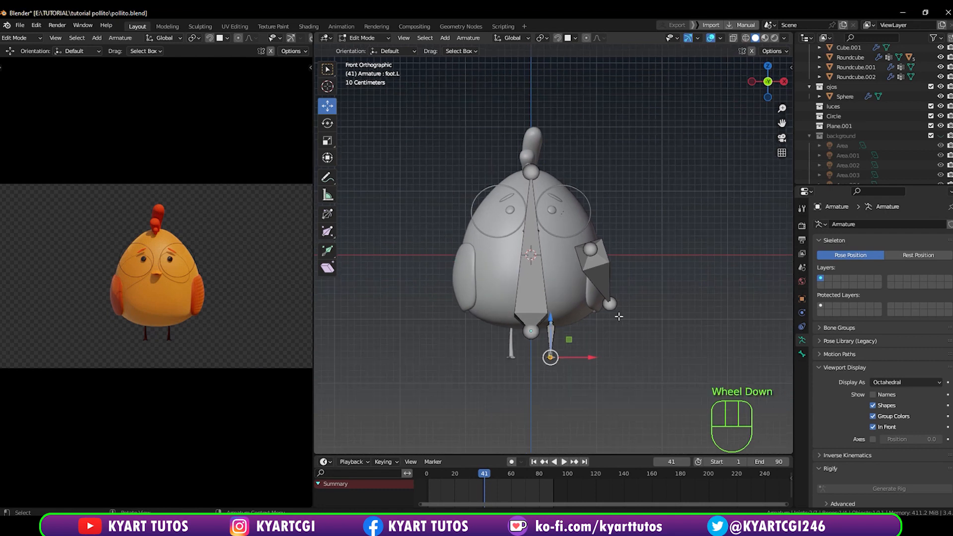
Set the armature's viewport display type to Stick.
{"action": "mouse_move", "coordinate": [639, 322]}
{"action": "middle_mouse_down"}
{"action": "mouse_move", "coordinate": [579, 327]}
{"action": "mouse_move", "coordinate": [648, 327]}
{"action": "mouse_move", "coordinate": [568, 340]}
{"action": "mouse_move", "coordinate": [585, 326]}
{"action": "mouse_move", "coordinate": [572, 353]}
{"action": "mouse_move", "coordinate": [580, 287]}
{"action": "middle_mouse_up"}
{"action": "scroll", "coordinate": [579, 327], "scroll_direction": "up", "scroll_amount": 3}
{"action": "scroll", "coordinate": [647, 327], "scroll_direction": "down", "scroll_amount": 2}
{"action": "scroll", "coordinate": [572, 353], "scroll_direction": "up", "scroll_amount": 3}
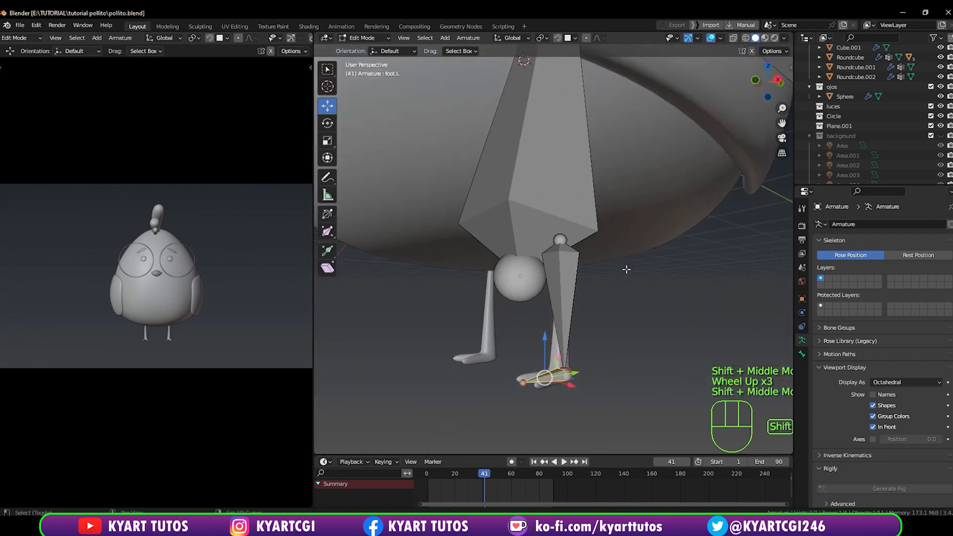
{"action": "middle_click_drag", "start_coordinate": [594, 378], "coordinate": [520, 285]}
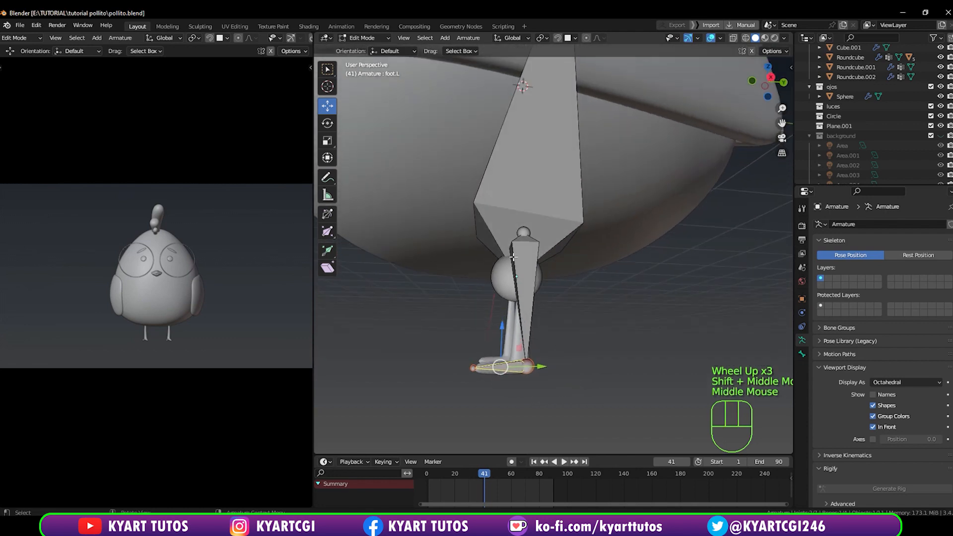
{"action": "middle_click_drag", "start_coordinate": [546, 368], "coordinate": [601, 342]}
{"action": "left_click", "coordinate": [916, 379]}
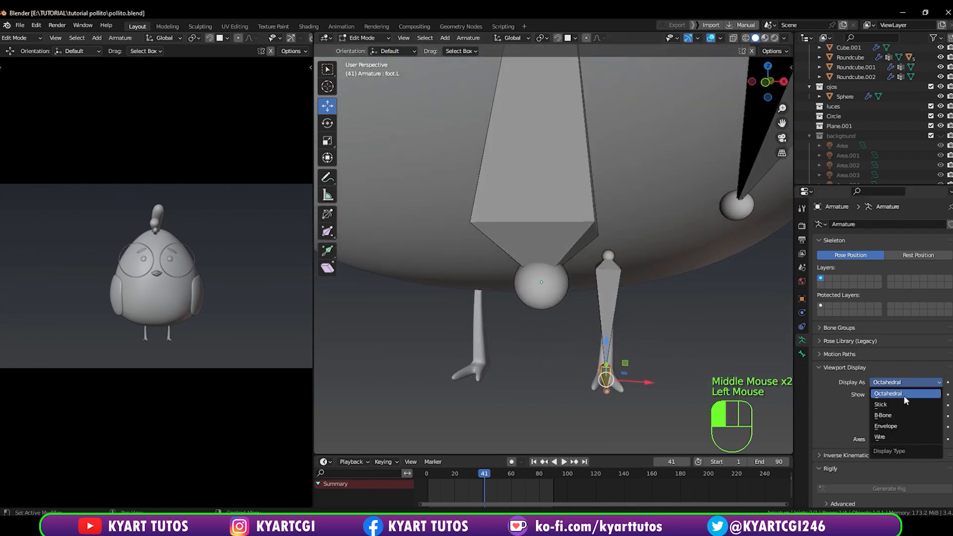
{"action": "left_click", "coordinate": [901, 394]}
{"action": "mouse_move", "coordinate": [704, 377]}
{"action": "middle_mouse_down"}
{"action": "mouse_move", "coordinate": [659, 357]}
{"action": "mouse_move", "coordinate": [636, 329]}
{"action": "middle_mouse_up"}
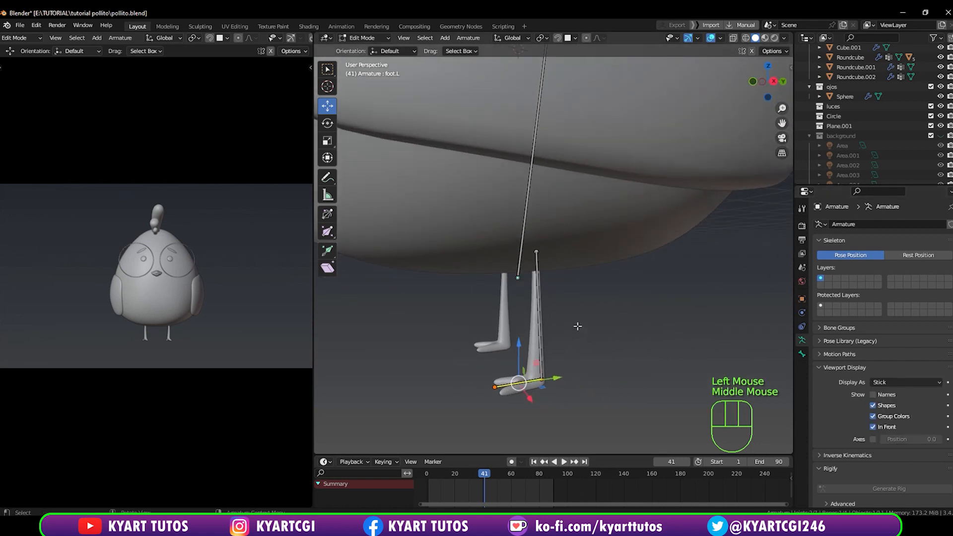
{"action": "middle_click_drag", "start_coordinate": [605, 366], "coordinate": [628, 318], "text": "shift"}
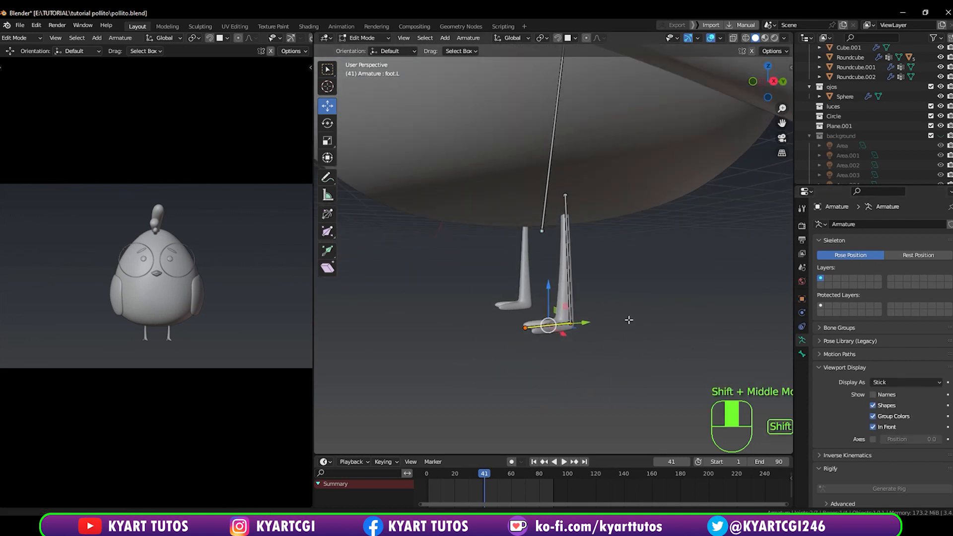
{"action": "scroll", "coordinate": [628, 318], "scroll_direction": "up", "scroll_amount": 2}
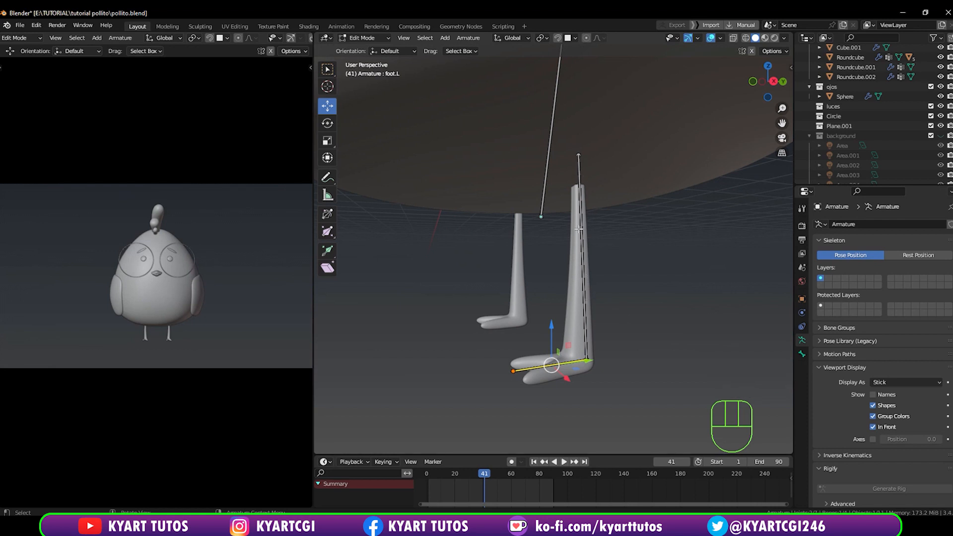
{"action": "left_click", "coordinate": [581, 245]}
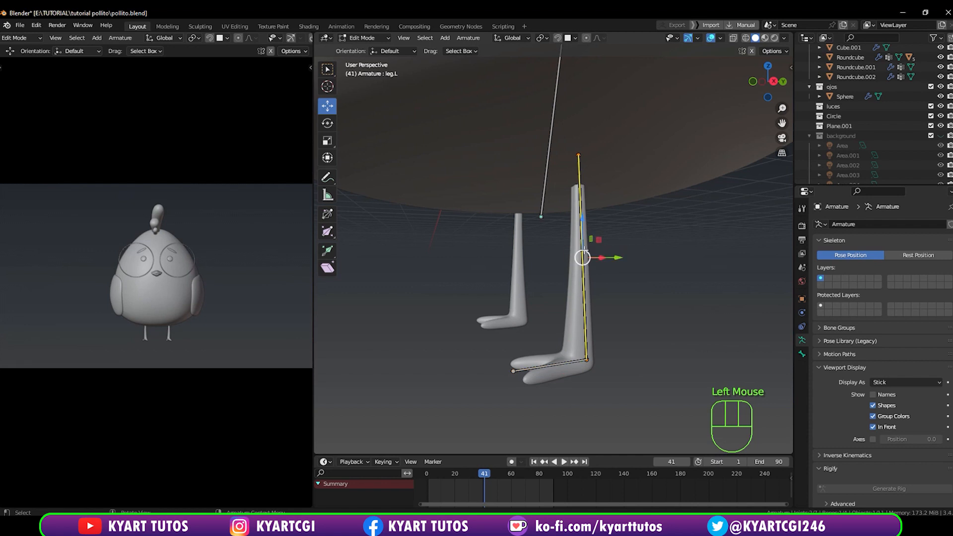
{"action": "right_click", "coordinate": [583, 248]}
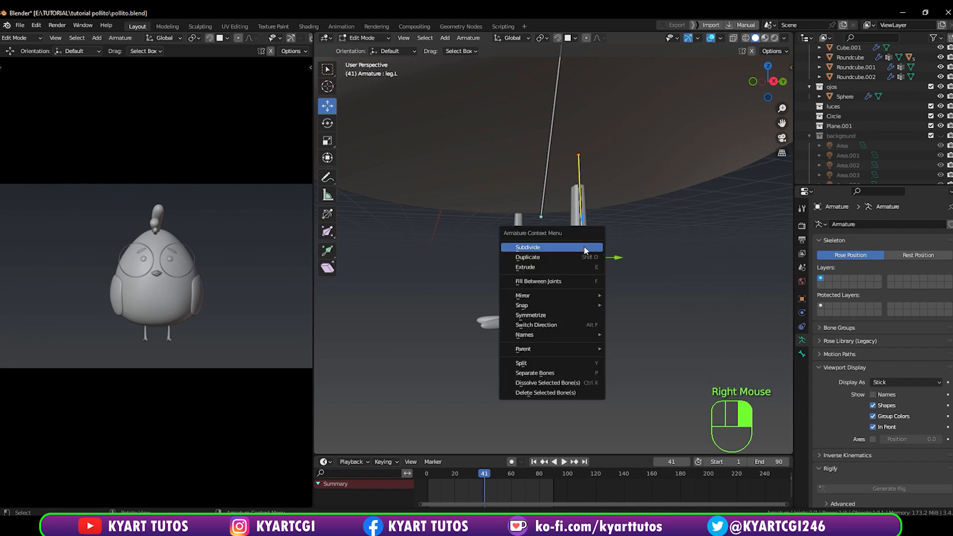
{"action": "left_click", "coordinate": [586, 251]}
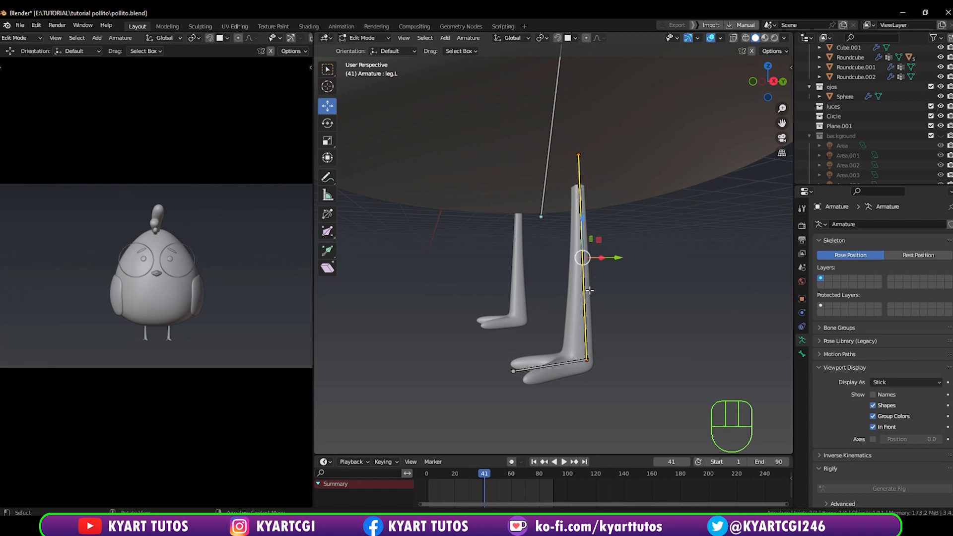
Select the wing, leg and foot bones on the character's left side in front view and symmetrize them to the opposite side.
{"action": "scroll", "coordinate": [587, 341], "scroll_direction": "down", "scroll_amount": 2}
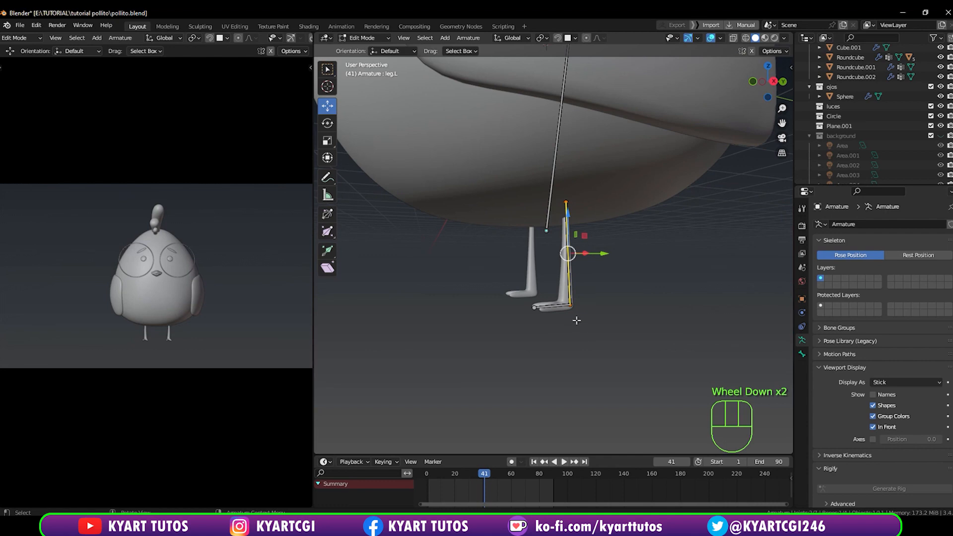
{"action": "middle_click_drag", "start_coordinate": [576, 320], "coordinate": [615, 297]}
{"action": "scroll", "coordinate": [639, 319], "scroll_direction": "down", "scroll_amount": 2}
{"action": "key", "text": "KP_1"}
{"action": "scroll", "coordinate": [602, 282], "scroll_direction": "down", "scroll_amount": 1}
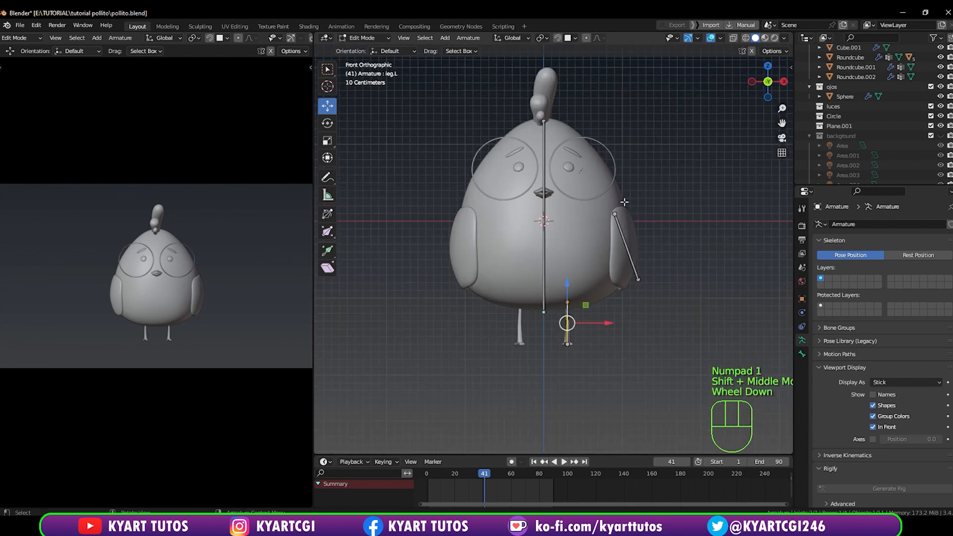
{"action": "left_click_drag", "start_coordinate": [573, 174], "coordinate": [641, 277]}
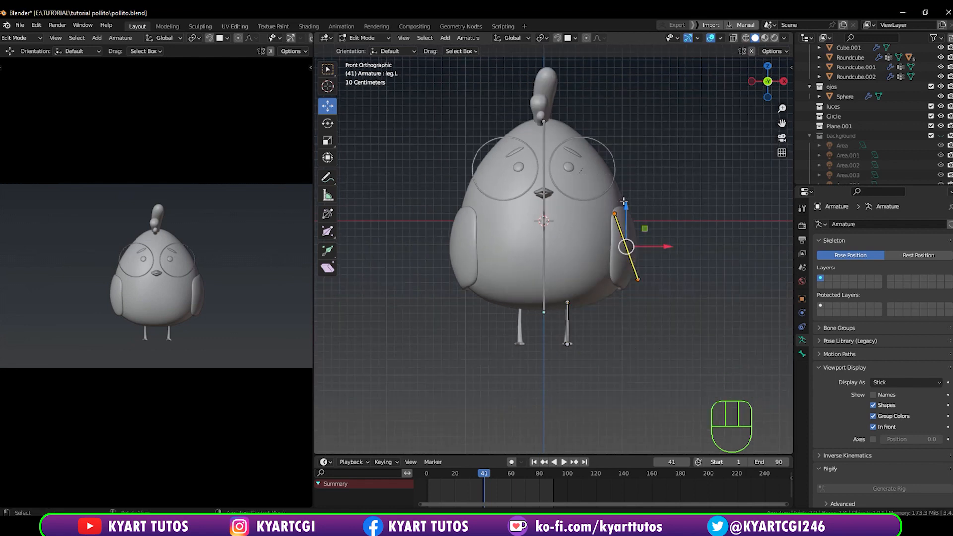
{"action": "left_click_drag", "start_coordinate": [557, 178], "coordinate": [690, 406], "text": "shift"}
{"action": "middle_click_drag", "start_coordinate": [681, 372], "coordinate": [696, 333]}
{"action": "key", "text": "KP_1"}
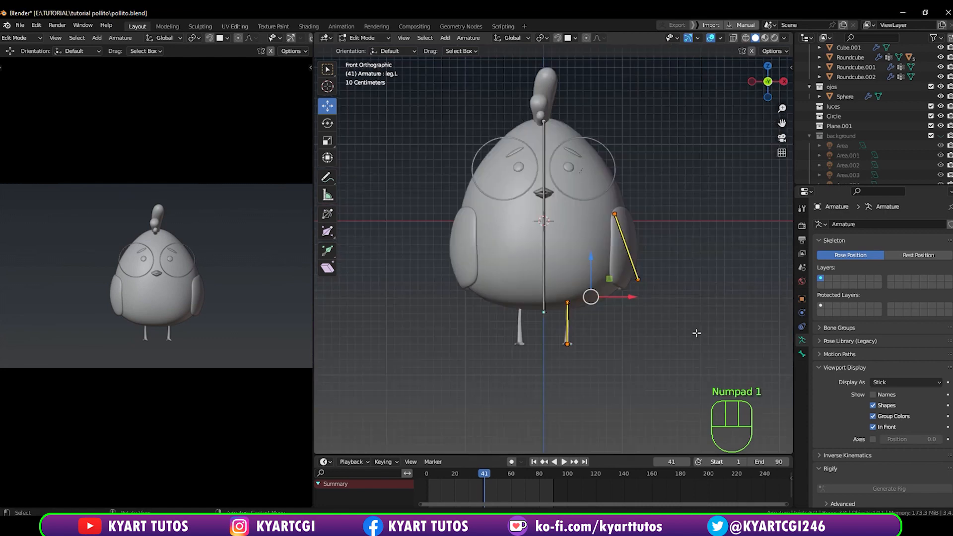
{"action": "middle_click_drag", "start_coordinate": [592, 311], "coordinate": [578, 348], "text": "shift"}
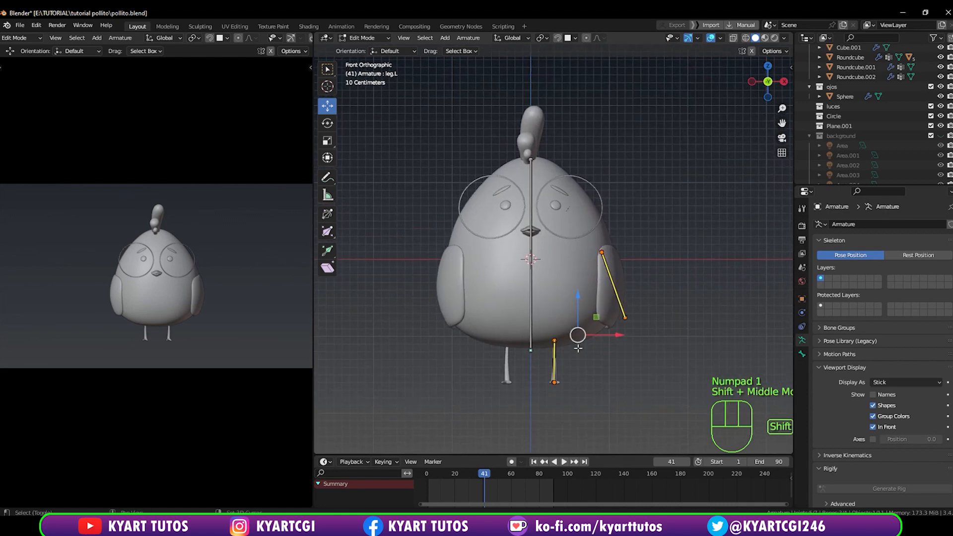
{"action": "key", "text": "F3"}
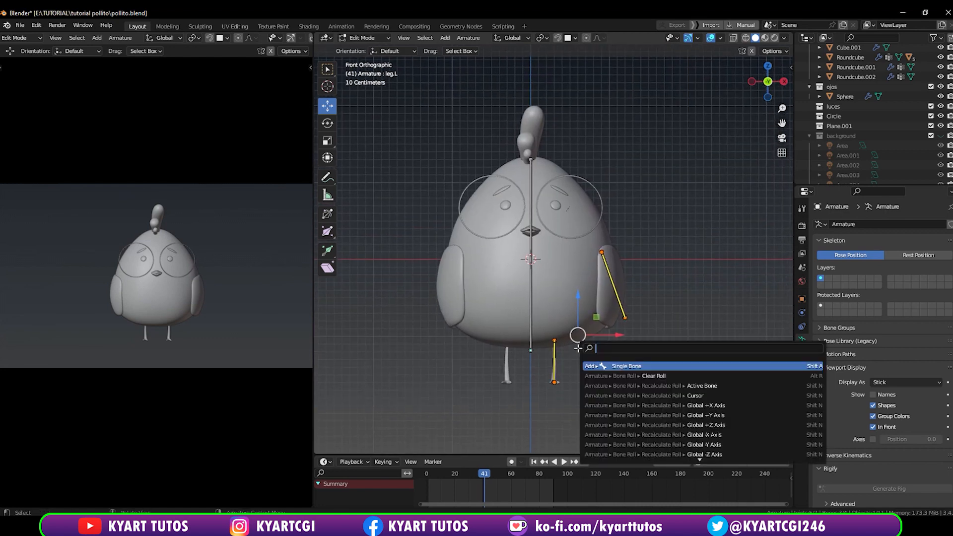
{"action": "type", "text": "sy"}
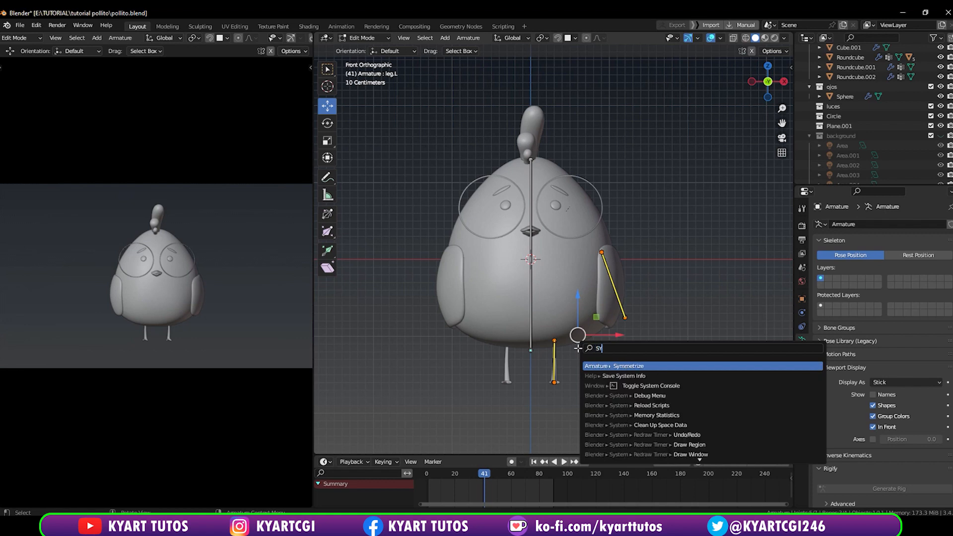
{"action": "left_click", "coordinate": [615, 365]}
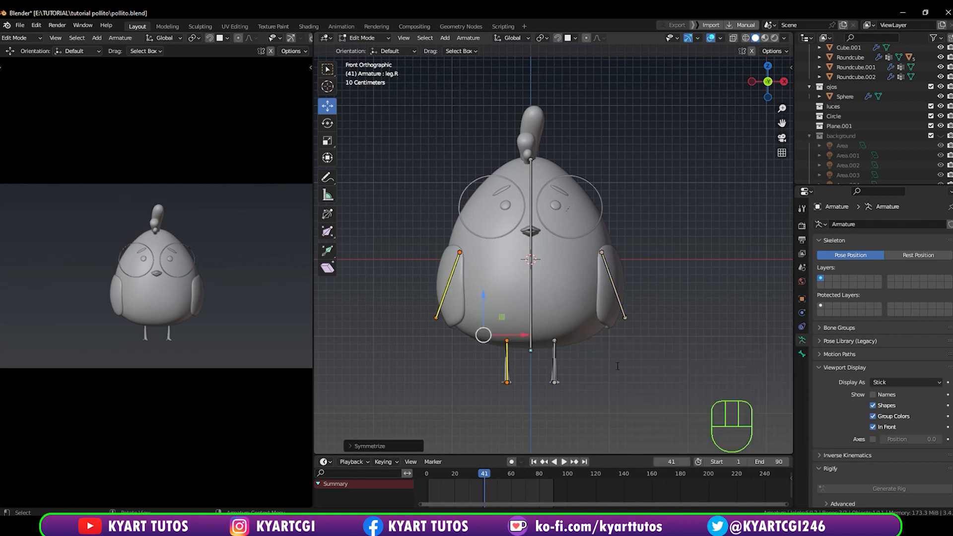
Duplicate the body bone in right side view and place the copy about 1.3 m up and forward, across the crest.
{"action": "scroll", "coordinate": [519, 376], "scroll_direction": "up", "scroll_amount": 2}
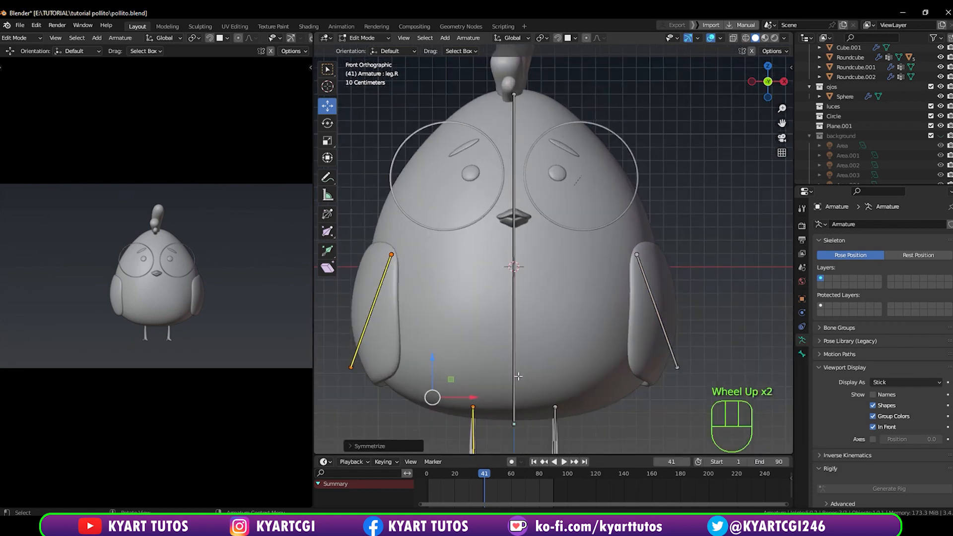
{"action": "scroll", "coordinate": [518, 376], "scroll_direction": "down", "scroll_amount": 1}
{"action": "scroll", "coordinate": [517, 377], "scroll_direction": "down", "scroll_amount": 1}
{"action": "middle_click_drag", "start_coordinate": [518, 376], "coordinate": [583, 302]}
{"action": "scroll", "coordinate": [542, 350], "scroll_direction": "up", "scroll_amount": 2}
{"action": "scroll", "coordinate": [582, 301], "scroll_direction": "down", "scroll_amount": 1}
{"action": "key", "text": "KP_1"}
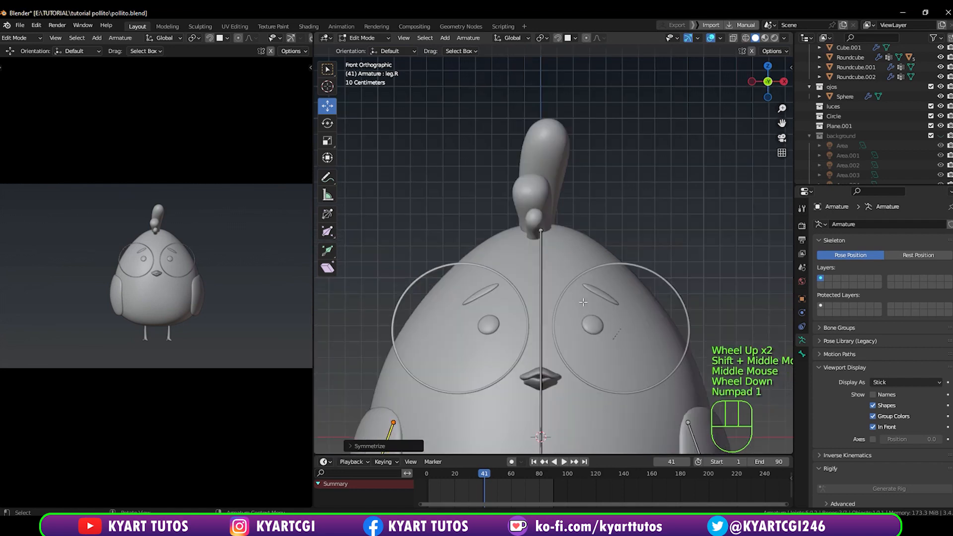
{"action": "key", "text": "KP_3"}
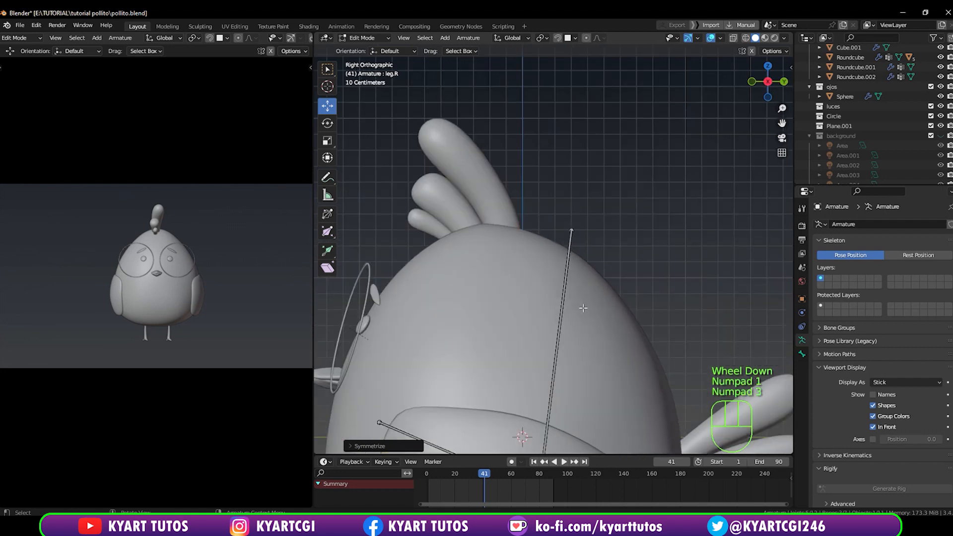
{"action": "middle_click_drag", "start_coordinate": [583, 307], "coordinate": [636, 285], "text": "shift"}
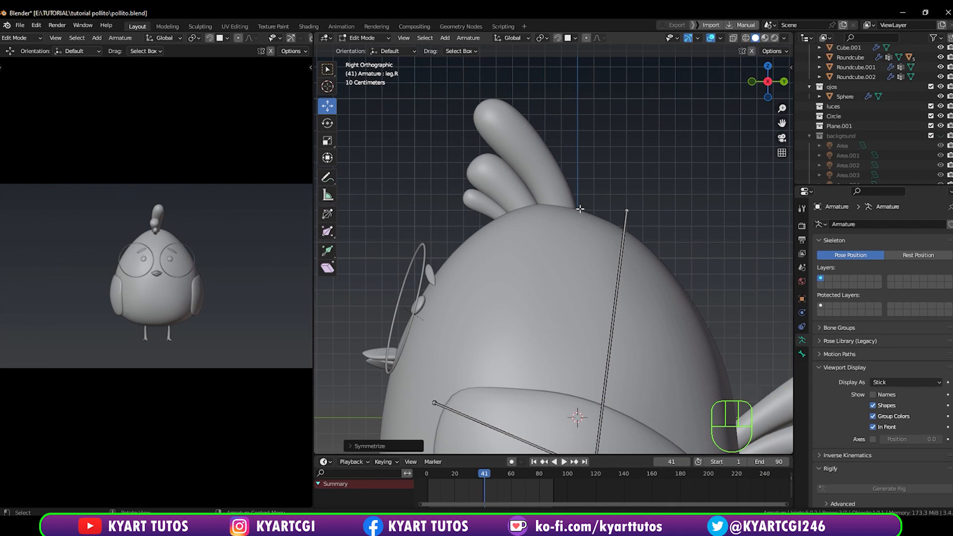
{"action": "left_click", "coordinate": [615, 279]}
{"action": "scroll", "coordinate": [605, 292], "scroll_direction": "down", "scroll_amount": 2}
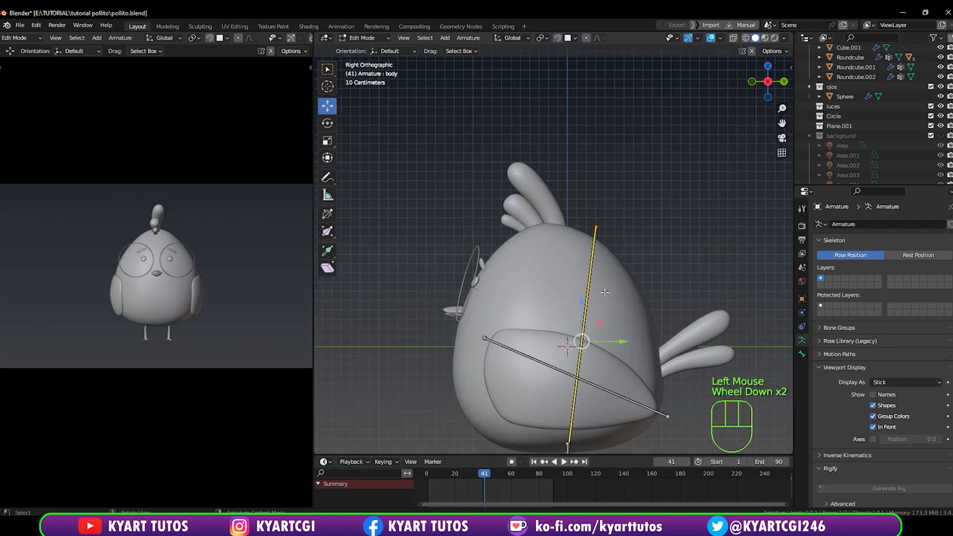
{"action": "scroll", "coordinate": [603, 293], "scroll_direction": "up", "scroll_amount": 1}
{"action": "key", "text": "shift+d"}
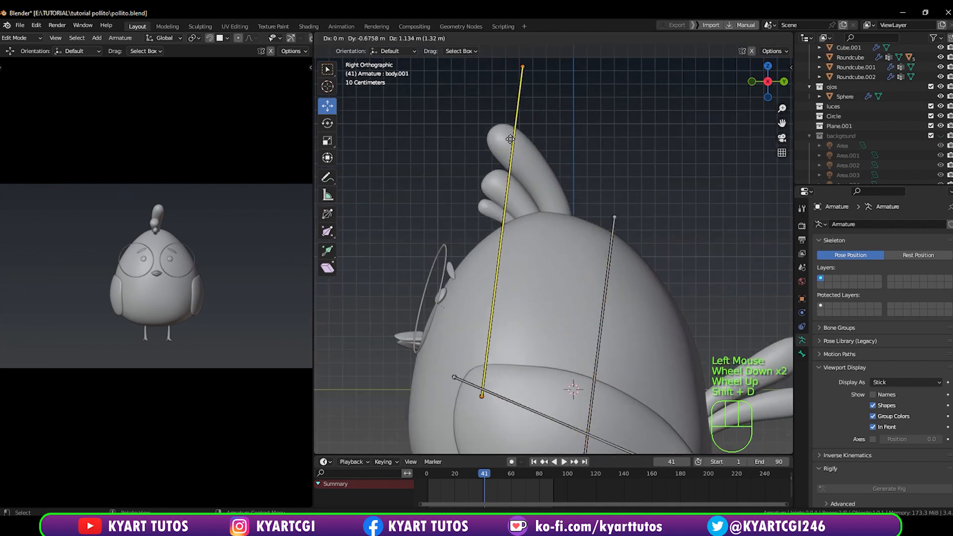
{"action": "left_click", "coordinate": [522, 65]}
Move the duplicated bone's lower joint to the base of the tallest crest feather, turning on X-ray to place it just inside the head.
{"action": "left_click", "coordinate": [521, 62]}
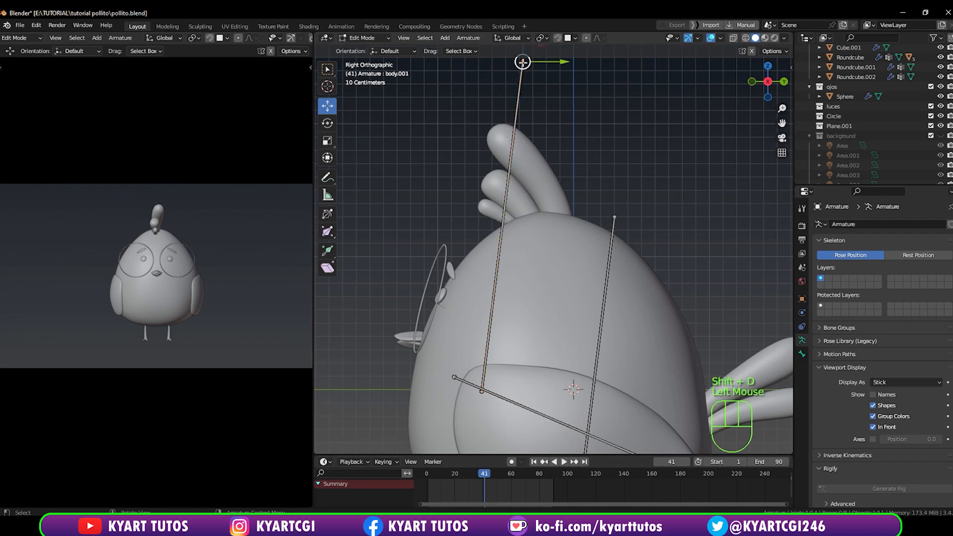
{"action": "left_click", "coordinate": [481, 391]}
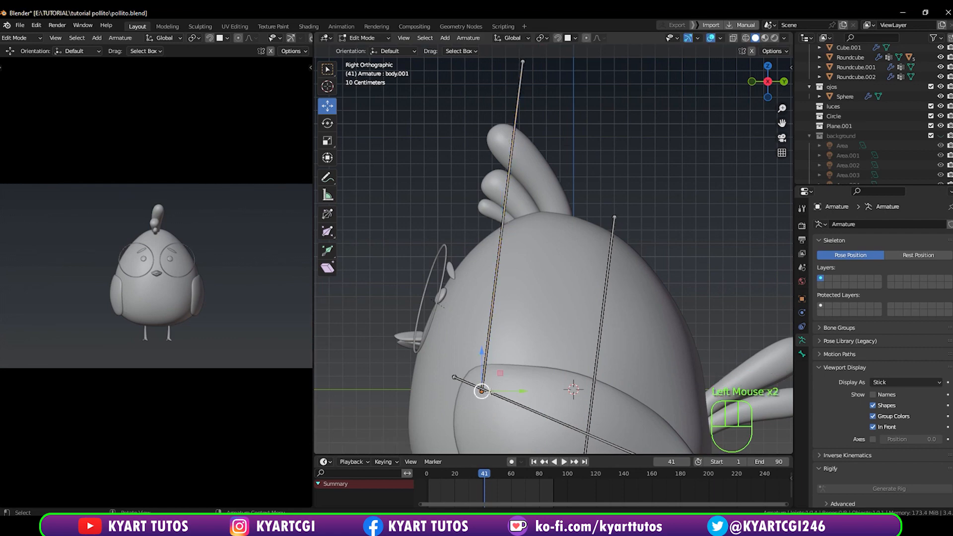
{"action": "key", "text": "g"}
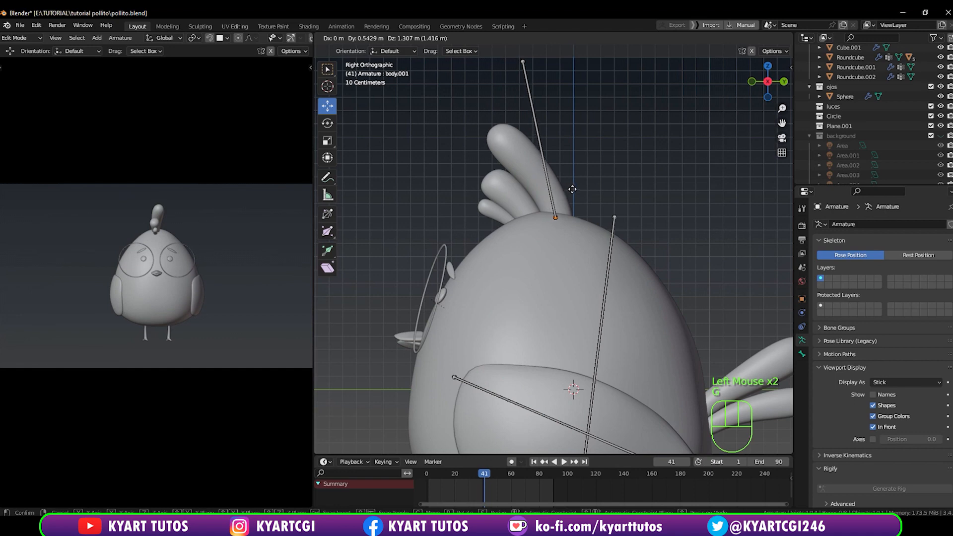
{"action": "left_click", "coordinate": [573, 195]}
{"action": "key", "text": "q"}
{"action": "middle_click_drag", "start_coordinate": [571, 240], "coordinate": [566, 297], "text": "shift"}
{"action": "key", "text": "g"}
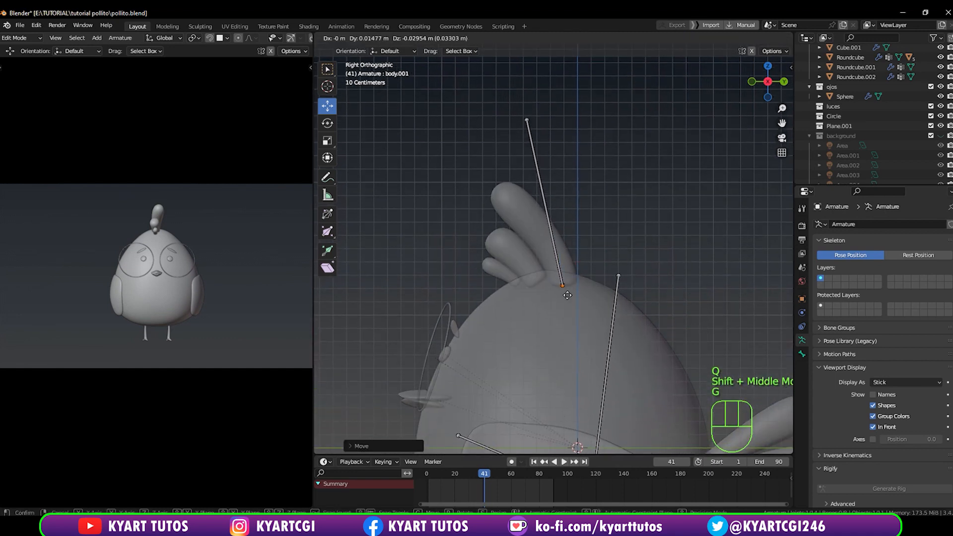
{"action": "left_click", "coordinate": [569, 295]}
Move the duplicated bone's upper joint down about 1 m into the lower part of the tallest crest feather.
{"action": "left_click", "coordinate": [525, 120]}
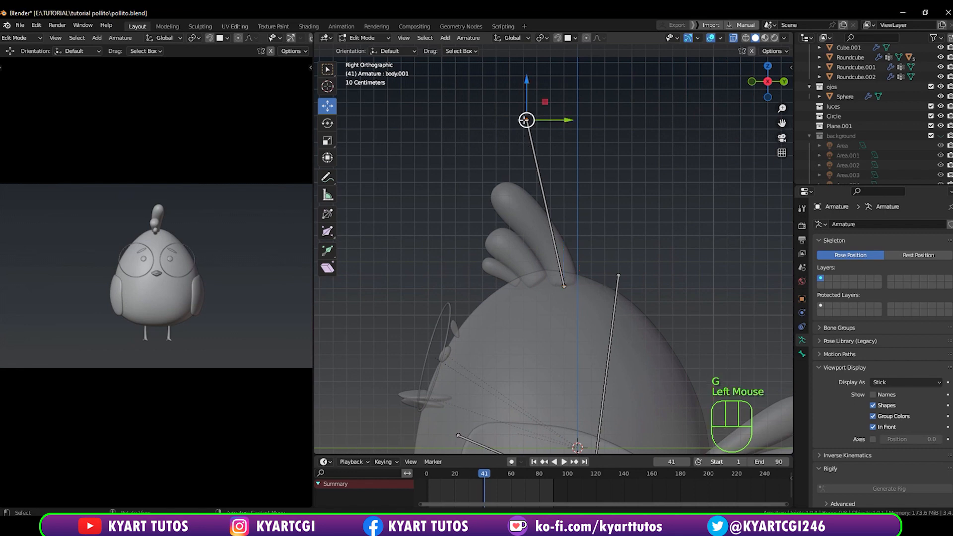
{"action": "key", "text": "g"}
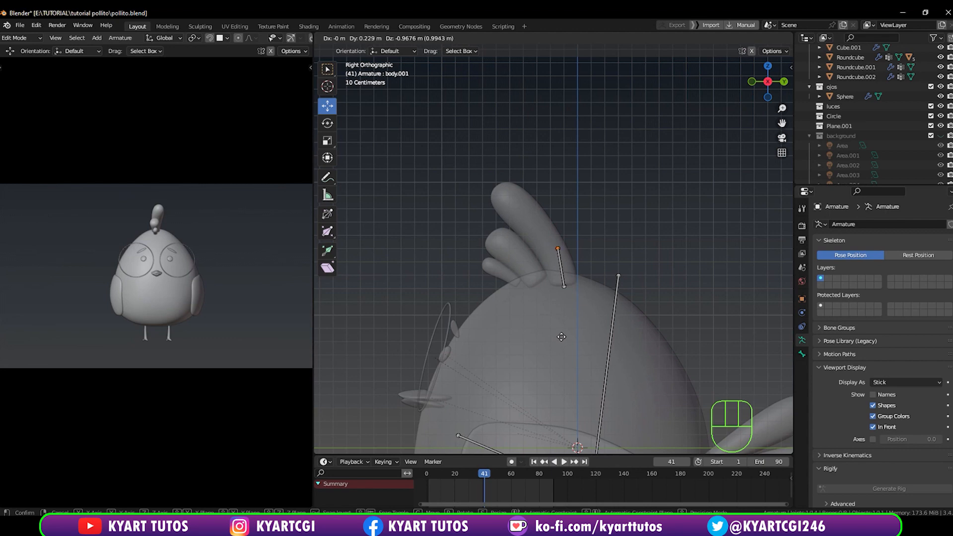
{"action": "left_click", "coordinate": [561, 337]}
Extrude two more bones along the tallest crest feather, the first about 0.24 m long and the second reaching the feather's tip.
{"action": "key", "text": "e"}
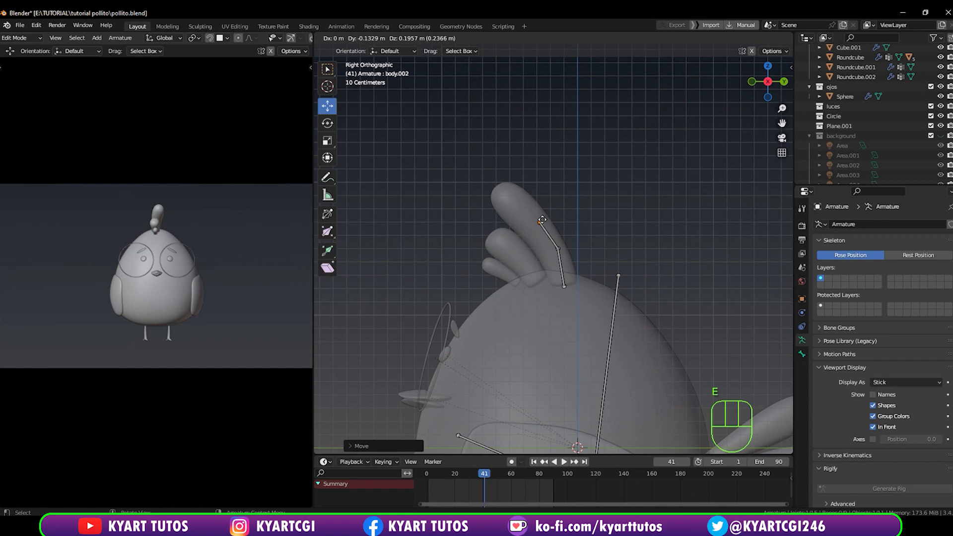
{"action": "left_click", "coordinate": [540, 218]}
{"action": "key", "text": "e"}
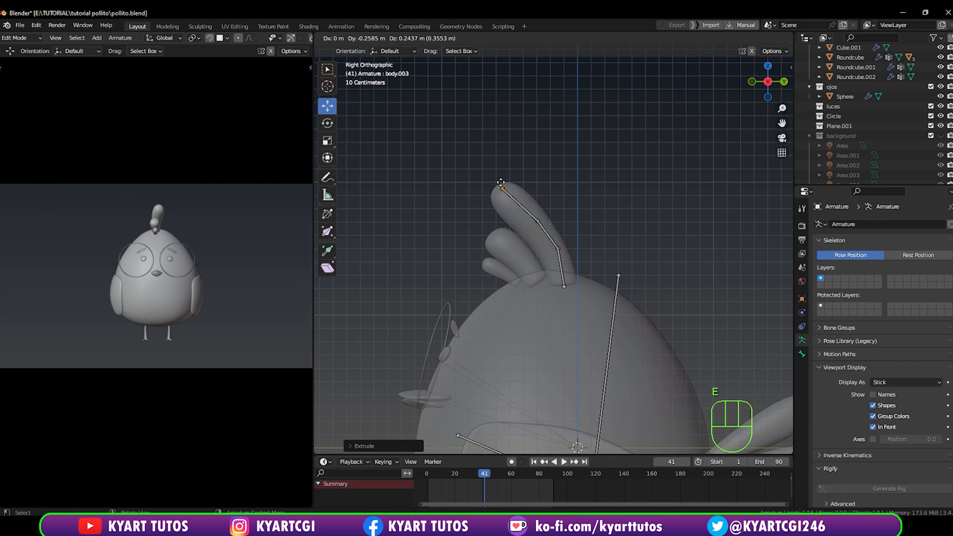
{"action": "left_click", "coordinate": [494, 184]}
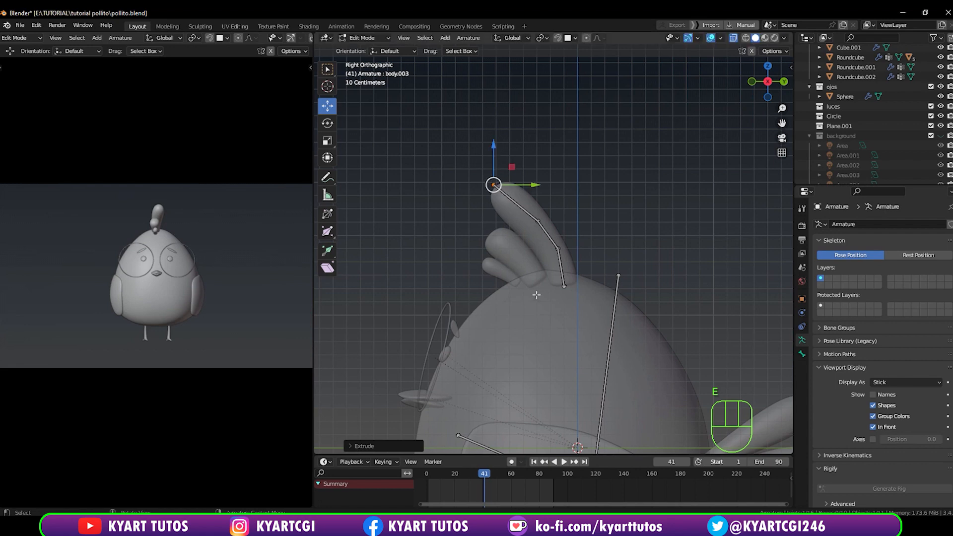
Move the joint between the two extruded crest bones about 0.04 m up and forward to follow the feather's curve.
{"action": "left_click", "coordinate": [536, 219]}
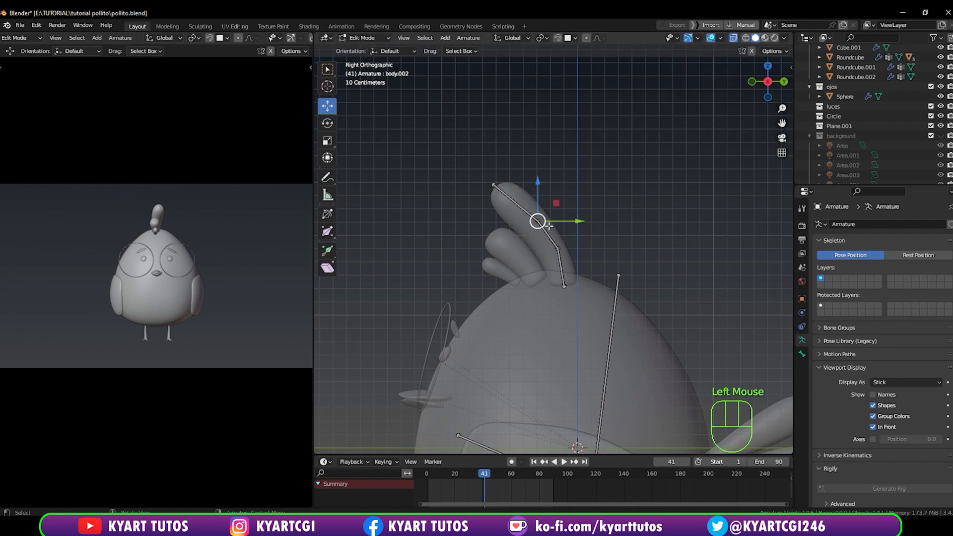
{"action": "key", "text": "g"}
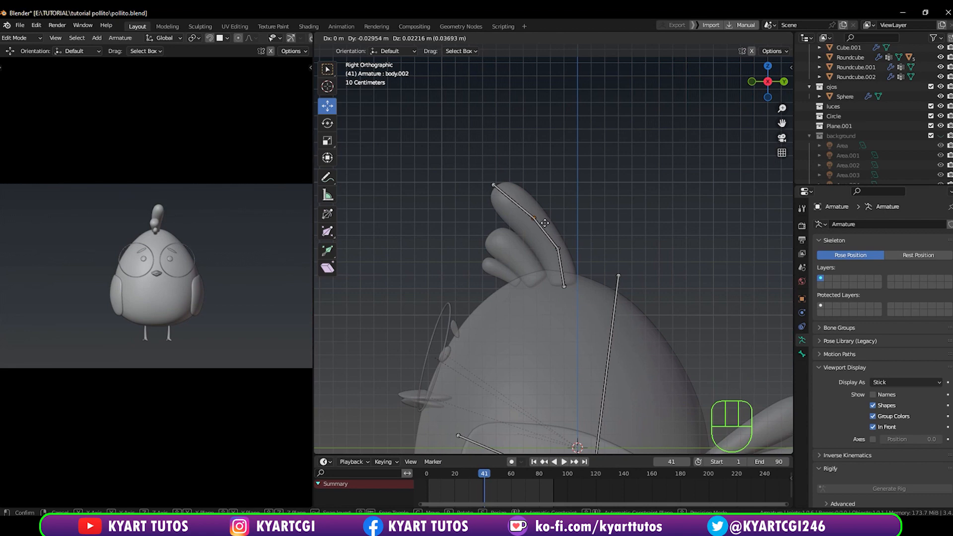
{"action": "left_click", "coordinate": [544, 222]}
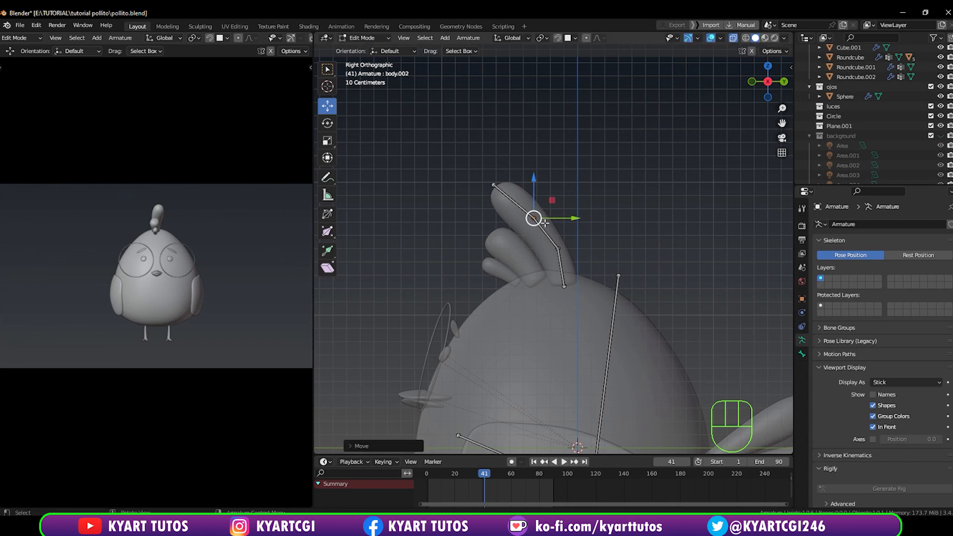
Move the tallest crest feather's lower middle joint about 0.05 m up and forward, and slightly nudge the upper middle joint.
{"action": "left_click", "coordinate": [558, 248]}
{"action": "key", "text": "g"}
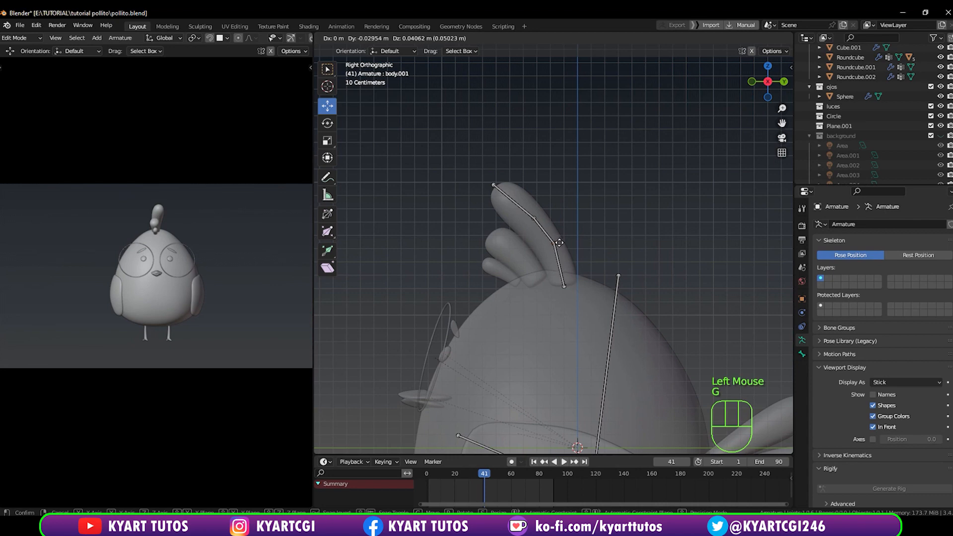
{"action": "left_click", "coordinate": [559, 242]}
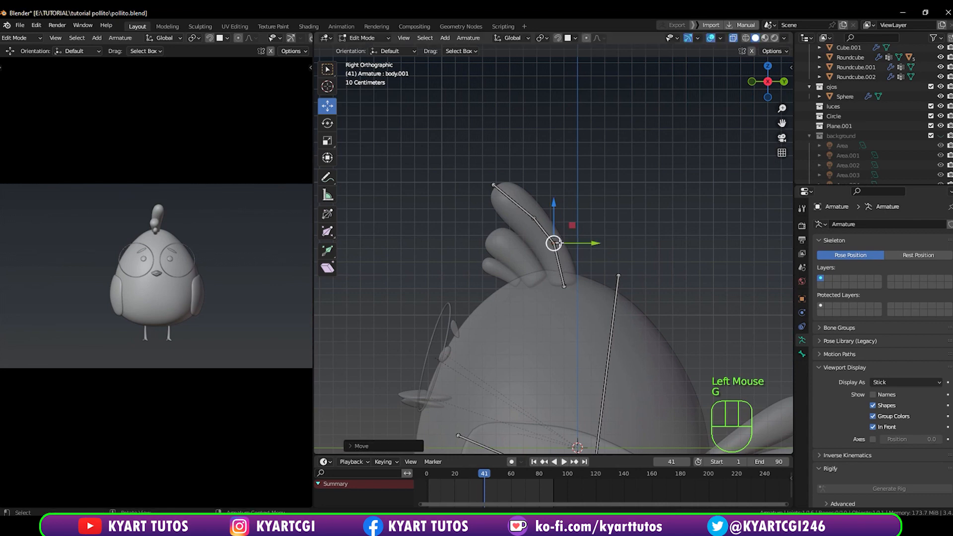
{"action": "left_click", "coordinate": [534, 217]}
{"action": "key", "text": "g"}
{"action": "left_click", "coordinate": [532, 217]}
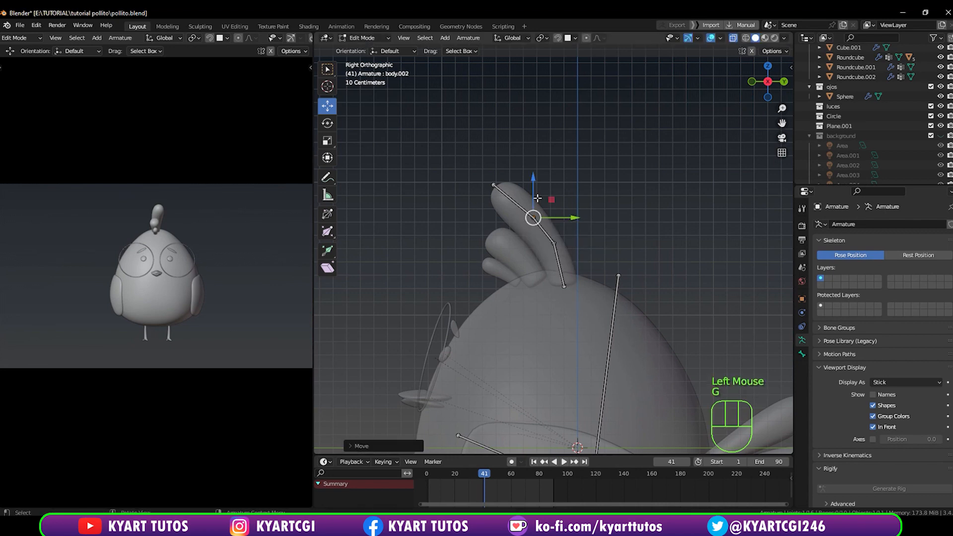
Duplicate the tallest crest feather's three-bone chain and place the copy over the middle crest feather.
{"action": "left_click_drag", "start_coordinate": [477, 161], "coordinate": [580, 305]}
{"action": "key", "text": "shift+d"}
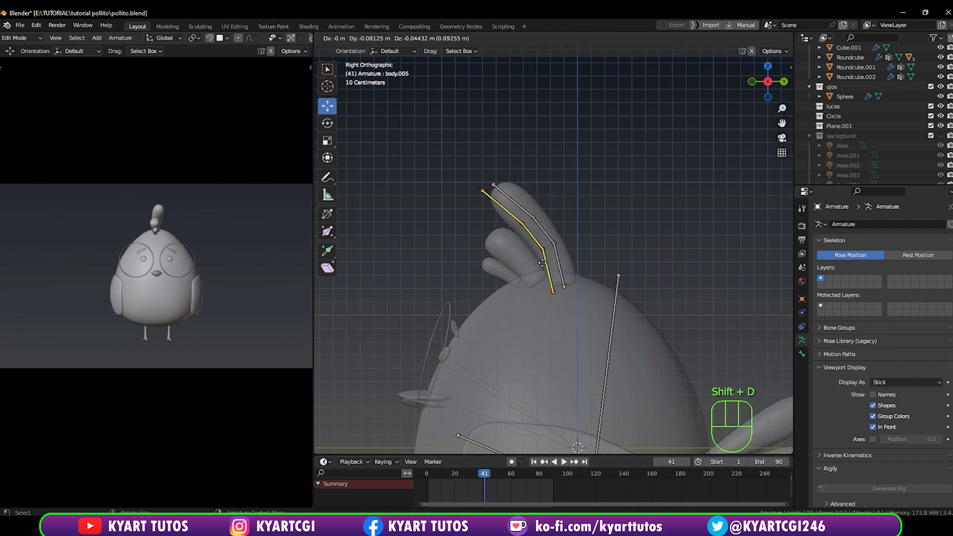
{"action": "left_click", "coordinate": [531, 269]}
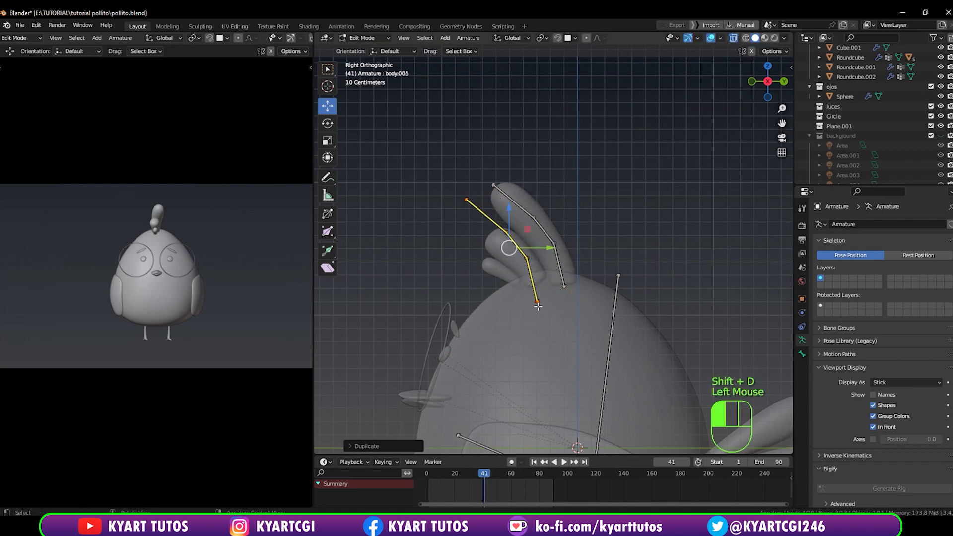
Fit the duplicated chain to the middle crest feather by moving its base, both middle joints and its end joint.
{"action": "left_click", "coordinate": [538, 301]}
{"action": "key", "text": "g"}
{"action": "left_click", "coordinate": [538, 284]}
{"action": "left_click", "coordinate": [527, 258]}
{"action": "key", "text": "g"}
{"action": "left_click", "coordinate": [528, 263]}
{"action": "left_click", "coordinate": [506, 232]}
{"action": "key", "text": "g"}
{"action": "left_click", "coordinate": [510, 241]}
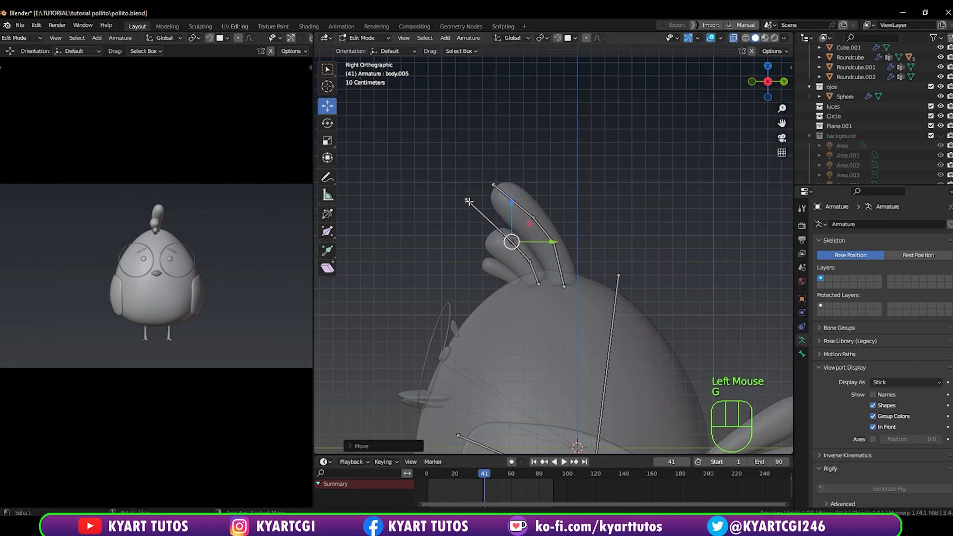
{"action": "left_click", "coordinate": [467, 199]}
{"action": "key", "text": "g"}
Duplicate the middle crest feather's bone chain and place the copy near the smallest crest feather.
{"action": "left_click", "coordinate": [537, 286]}
{"action": "left_click", "coordinate": [520, 254], "text": "shift"}
{"action": "key", "text": "shift+d"}
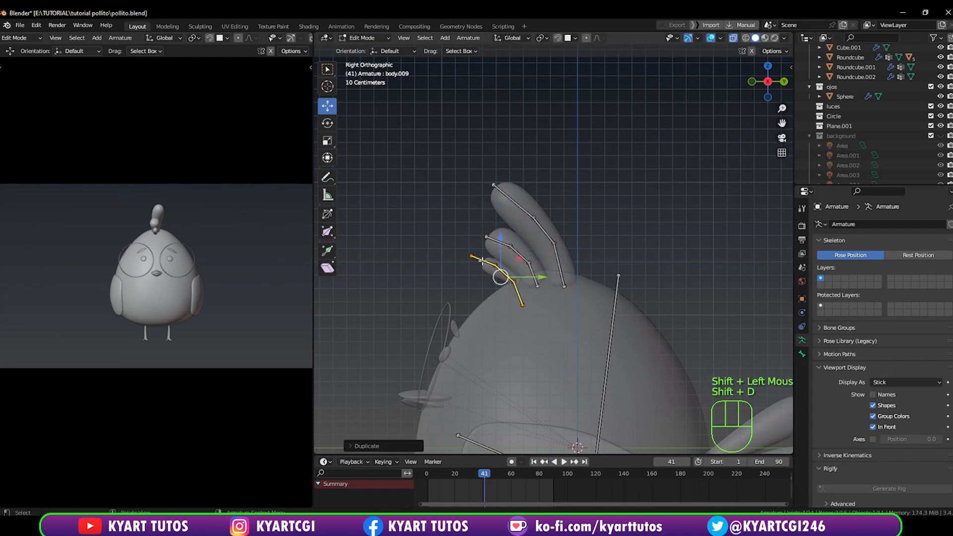
Fit the copied chain to the smallest crest feather by moving its joints along the feather's curve to its tip.
{"action": "scroll", "coordinate": [521, 288], "scroll_direction": "up", "scroll_amount": 6}
{"action": "left_click", "coordinate": [501, 270]}
{"action": "key", "text": "g"}
{"action": "left_click", "coordinate": [479, 243]}
{"action": "left_click", "coordinate": [445, 220]}
{"action": "key", "text": "g"}
{"action": "left_click", "coordinate": [375, 192]}
{"action": "key", "text": "g"}
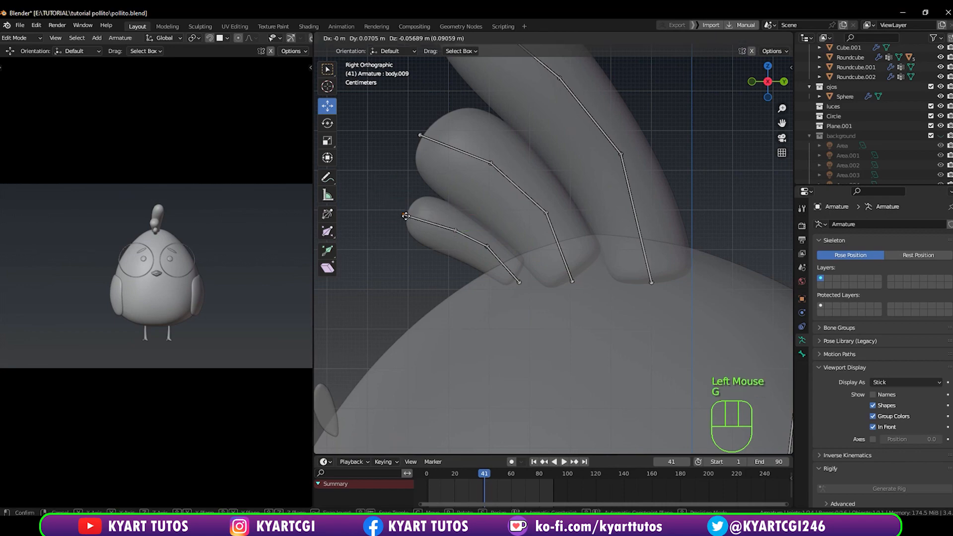
{"action": "left_click", "coordinate": [479, 244]}
{"action": "key", "text": "g"}
{"action": "left_click", "coordinate": [495, 249]}
Turn off X-ray and clear the bone selection.
{"action": "scroll", "coordinate": [490, 257], "scroll_direction": "down", "scroll_amount": 3}
{"action": "scroll", "coordinate": [489, 258], "scroll_direction": "down", "scroll_amount": 1}
{"action": "middle_click_drag", "start_coordinate": [489, 257], "coordinate": [534, 289]}
{"action": "scroll", "coordinate": [585, 306], "scroll_direction": "down", "scroll_amount": 2}
{"action": "key", "text": "q"}
{"action": "left_click", "coordinate": [649, 255]}
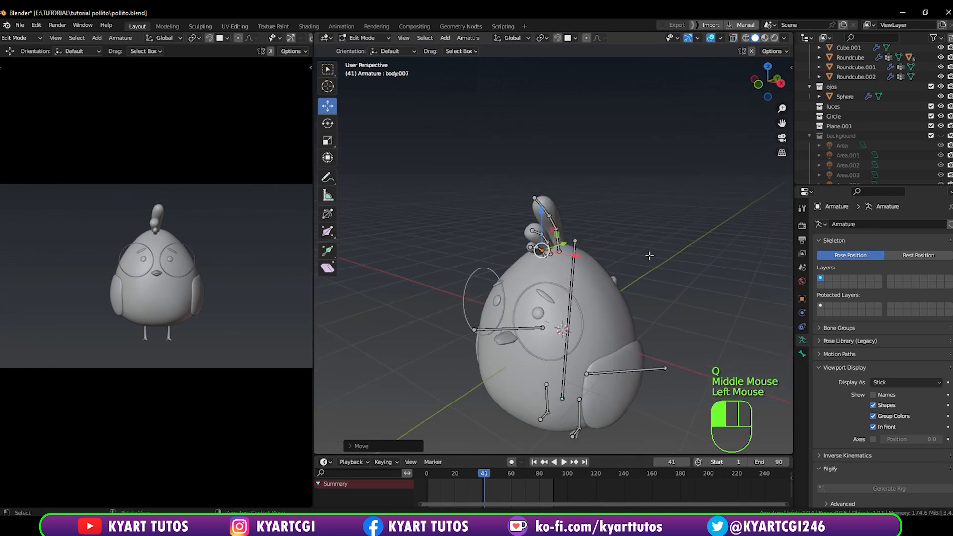
Parent the chick's left wing bone to the body bone with Keep Offset.
{"action": "middle_click_drag", "start_coordinate": [641, 308], "coordinate": [606, 223]}
{"action": "key", "text": "KP_1"}
{"action": "scroll", "coordinate": [615, 257], "scroll_direction": "up", "scroll_amount": 3}
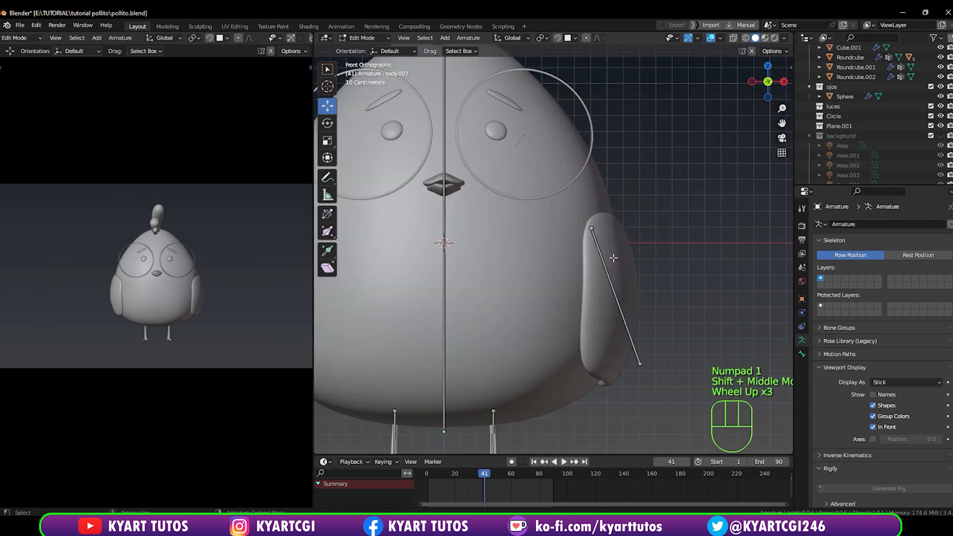
{"action": "scroll", "coordinate": [614, 257], "scroll_direction": "down", "scroll_amount": 2}
{"action": "middle_click_drag", "start_coordinate": [615, 257], "coordinate": [670, 206], "text": "shift"}
{"action": "scroll", "coordinate": [618, 299], "scroll_direction": "up", "scroll_amount": 3}
{"action": "left_click", "coordinate": [675, 265]}
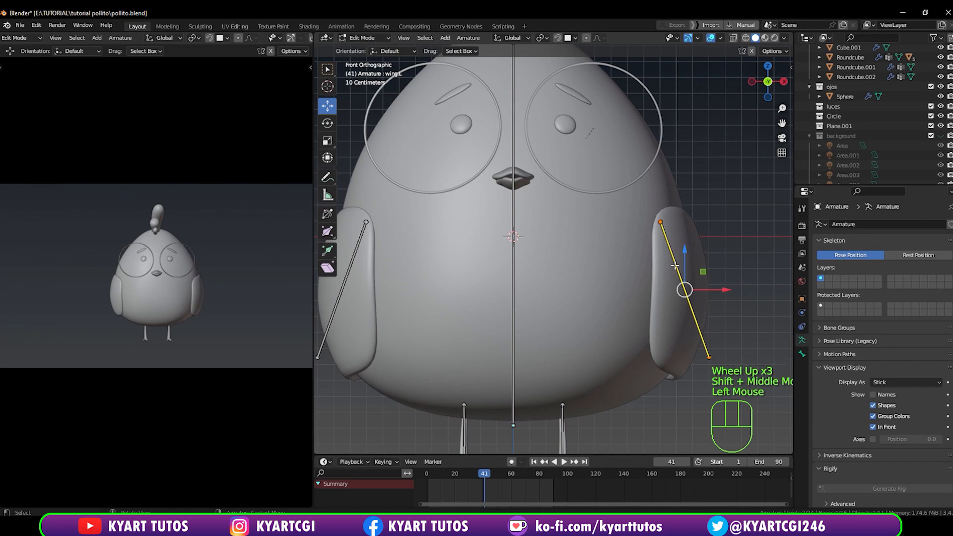
{"action": "scroll", "coordinate": [675, 265], "scroll_direction": "down", "scroll_amount": 2}
{"action": "left_click", "coordinate": [525, 201], "text": "shift"}
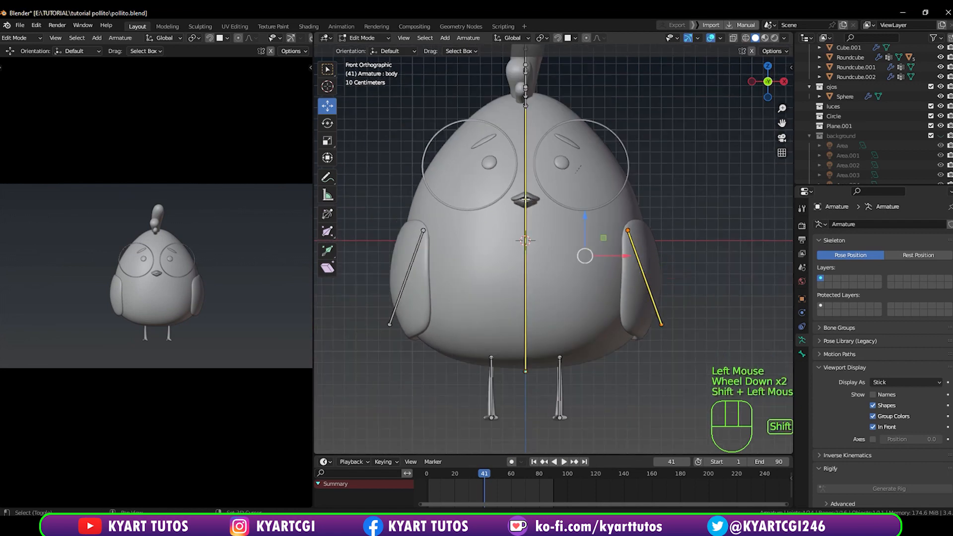
{"action": "middle_click_drag", "start_coordinate": [526, 201], "coordinate": [570, 267]}
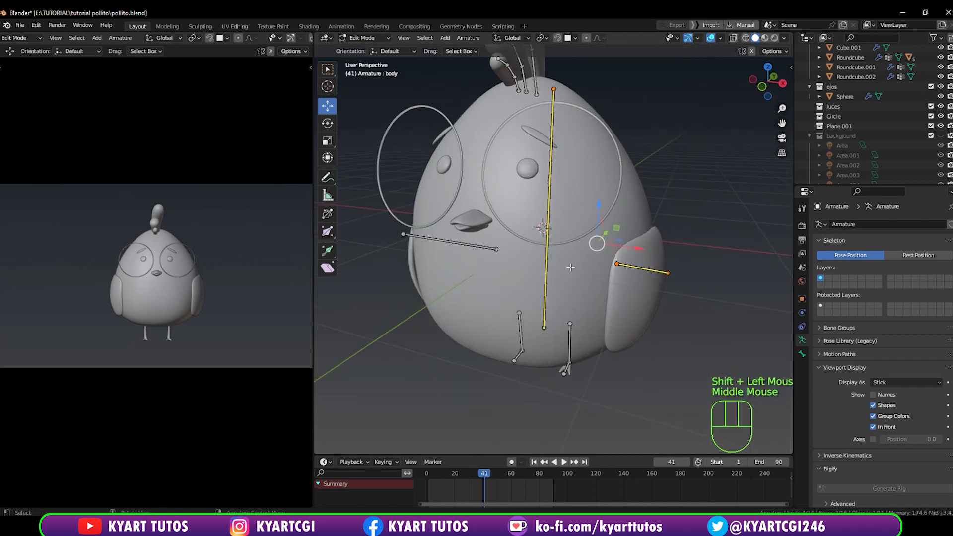
{"action": "key", "text": "ctrl+p"}
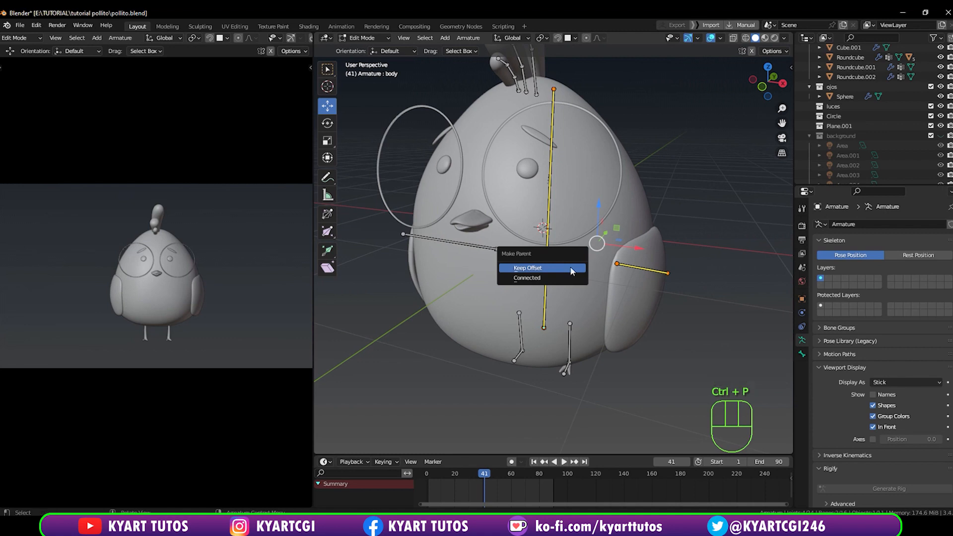
{"action": "left_click", "coordinate": [570, 269]}
Parent the chick's right wing bone to the body bone with Keep Offset.
{"action": "scroll", "coordinate": [593, 209], "scroll_direction": "down", "scroll_amount": 2}
{"action": "middle_click_drag", "start_coordinate": [590, 217], "coordinate": [533, 232]}
{"action": "scroll", "coordinate": [533, 233], "scroll_direction": "up", "scroll_amount": 2}
{"action": "left_click", "coordinate": [414, 260]}
{"action": "left_click", "coordinate": [522, 179], "text": "shift"}
{"action": "key", "text": "ctrl+p"}
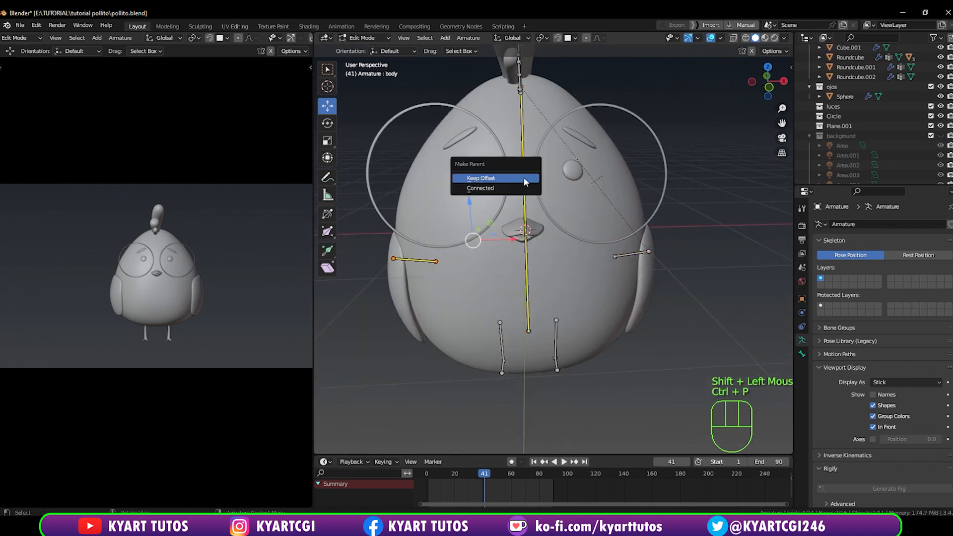
{"action": "left_click", "coordinate": [524, 178]}
Parent the upper bones of both legs to the body bone with Keep Offset.
{"action": "left_click", "coordinate": [585, 298]}
{"action": "left_click", "coordinate": [565, 230], "text": "shift"}
{"action": "key", "text": "ctrl+p"}
{"action": "left_click", "coordinate": [566, 231]}
{"action": "left_click", "coordinate": [542, 293]}
{"action": "left_click", "coordinate": [565, 218], "text": "shift"}
{"action": "key", "text": "ctrl+p"}
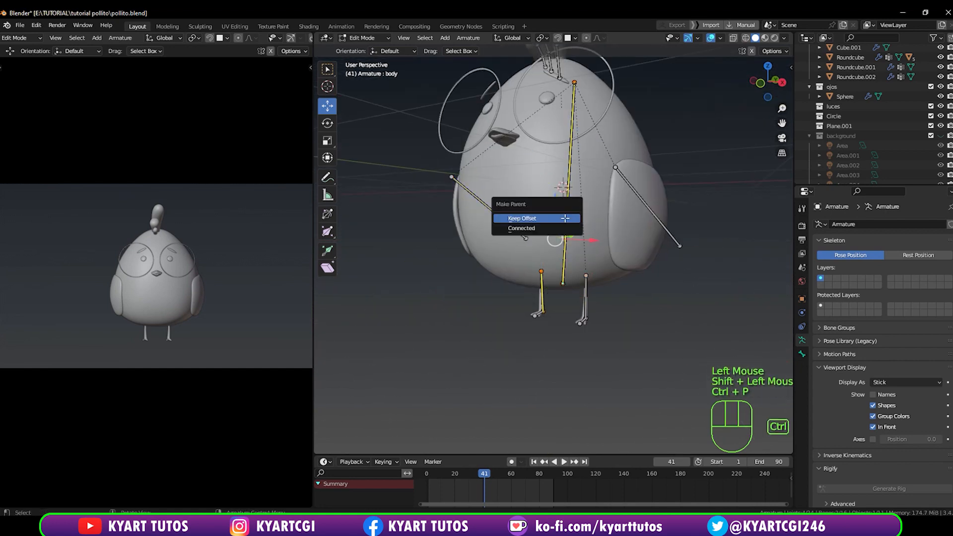
{"action": "left_click", "coordinate": [565, 218]}
Parent the base bone of each of the three crest chains to the body bone with Keep Offset.
{"action": "left_click", "coordinate": [536, 181]}
{"action": "left_click", "coordinate": [584, 238], "text": "shift"}
{"action": "key", "text": "ctrl+p"}
{"action": "left_click", "coordinate": [582, 240]}
{"action": "left_click", "coordinate": [508, 186]}
{"action": "left_click", "coordinate": [583, 238], "text": "shift"}
{"action": "key", "text": "ctrl+p"}
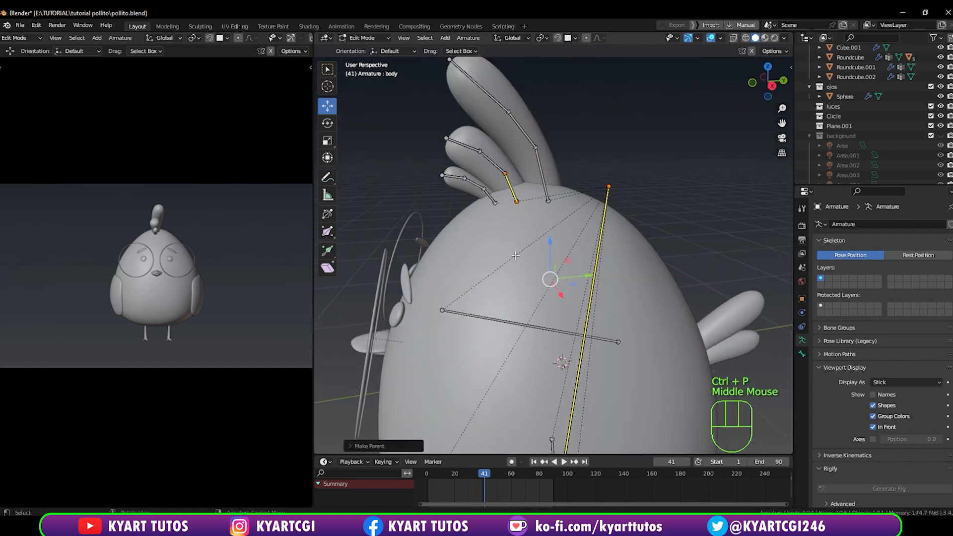
{"action": "left_click", "coordinate": [489, 196]}
{"action": "left_click", "coordinate": [597, 255], "text": "shift"}
{"action": "key", "text": "ctrl+p"}
{"action": "left_click", "coordinate": [597, 256]}
Duplicate the tallest crest feather's three-bone chain in the right side view and place the copy at the tail's base.
{"action": "key", "text": "KP_3"}
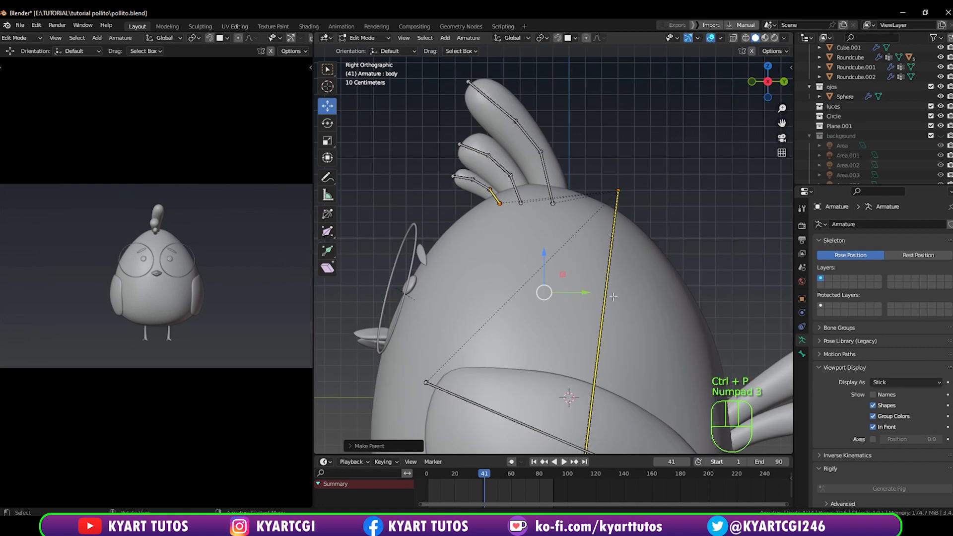
{"action": "middle_click_drag", "start_coordinate": [600, 275], "coordinate": [587, 294], "text": "shift"}
{"action": "scroll", "coordinate": [564, 238], "scroll_direction": "down", "scroll_amount": 2}
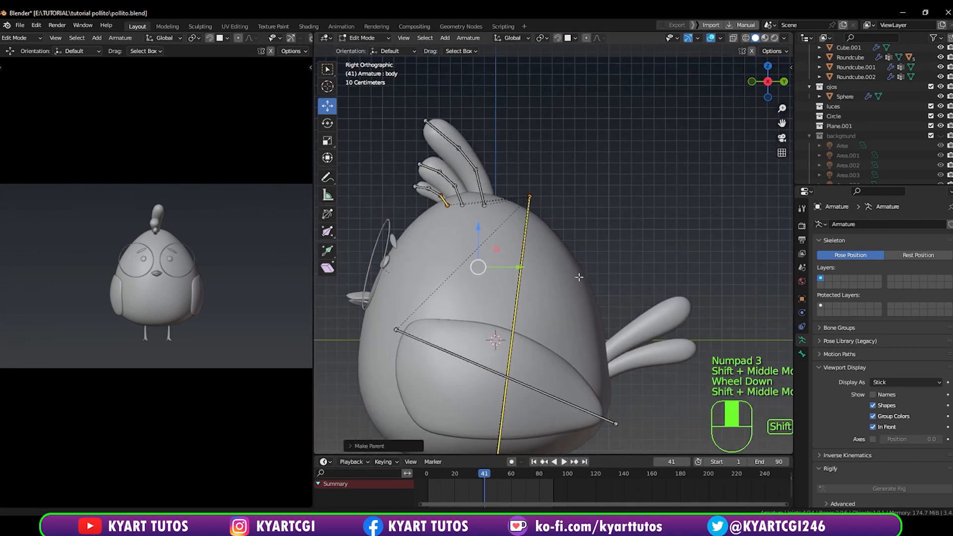
{"action": "scroll", "coordinate": [513, 189], "scroll_direction": "up", "scroll_amount": 2}
{"action": "left_click", "coordinate": [456, 164]}
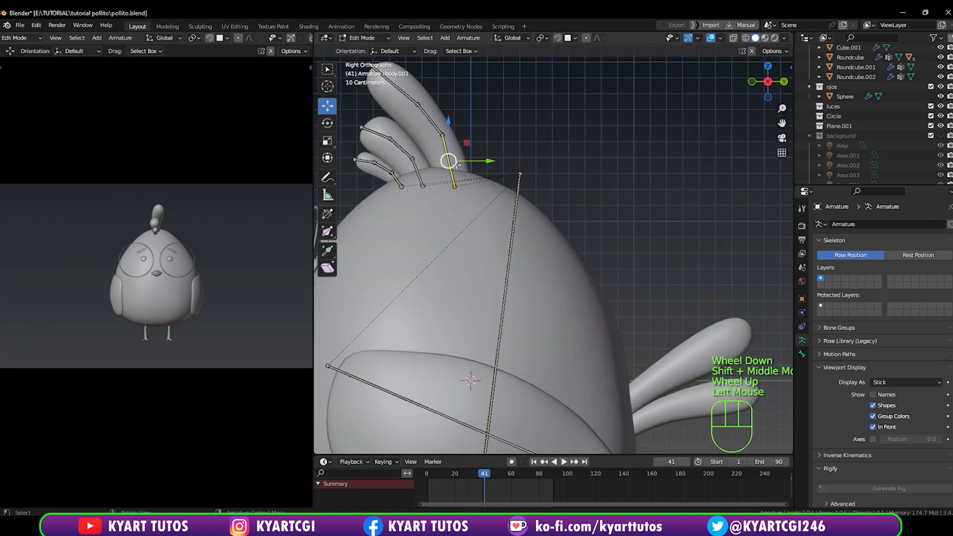
{"action": "left_click", "coordinate": [415, 95], "text": "shift"}
{"action": "left_click", "coordinate": [408, 90], "text": "shift"}
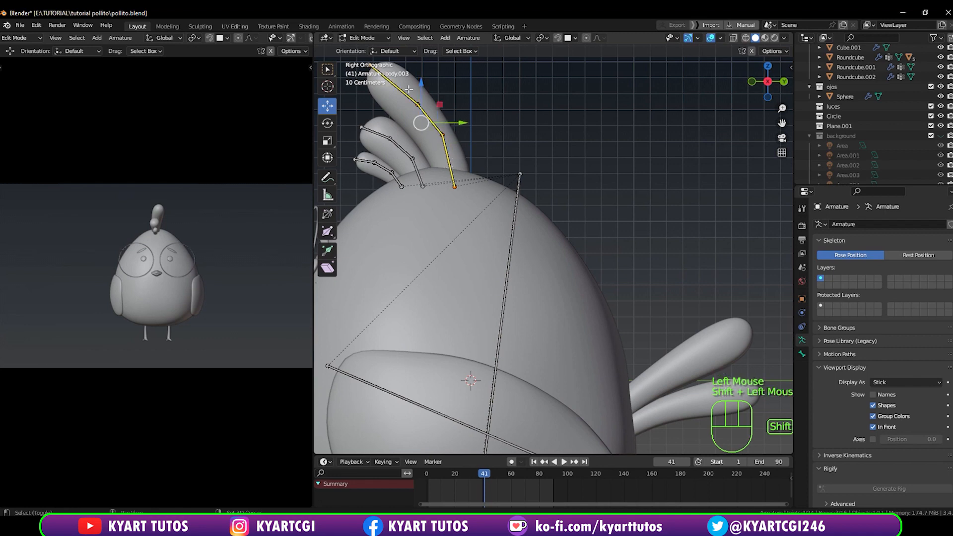
{"action": "middle_click_drag", "start_coordinate": [449, 162], "coordinate": [464, 183], "text": "shift"}
{"action": "key", "text": "shift+d"}
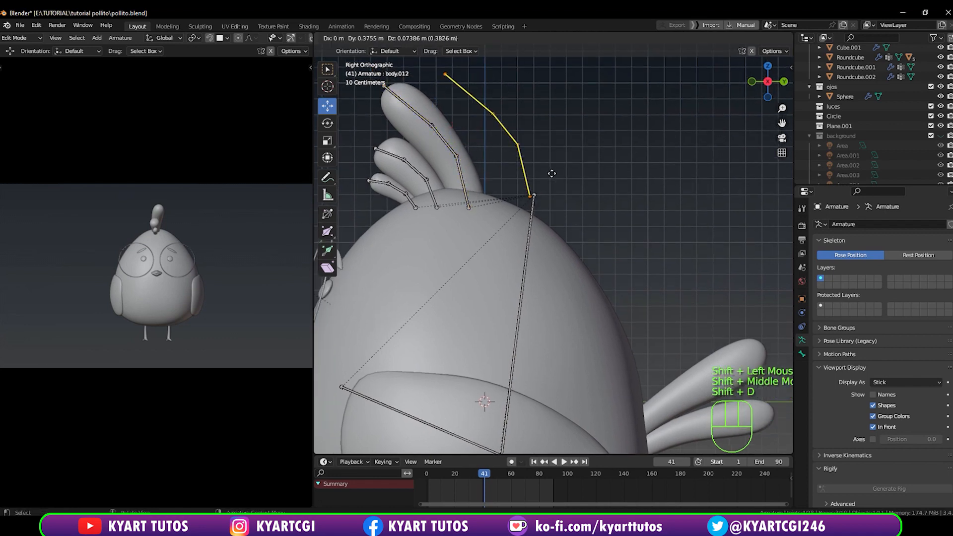
{"action": "left_click", "coordinate": [646, 404]}
Turn on X-ray and move the tail chain's base joint and first middle joint into the upper tail feather.
{"action": "middle_click_drag", "start_coordinate": [646, 403], "coordinate": [590, 281], "text": "shift"}
{"action": "scroll", "coordinate": [596, 271], "scroll_direction": "up", "scroll_amount": 2}
{"action": "key", "text": "q"}
{"action": "left_click", "coordinate": [608, 336]}
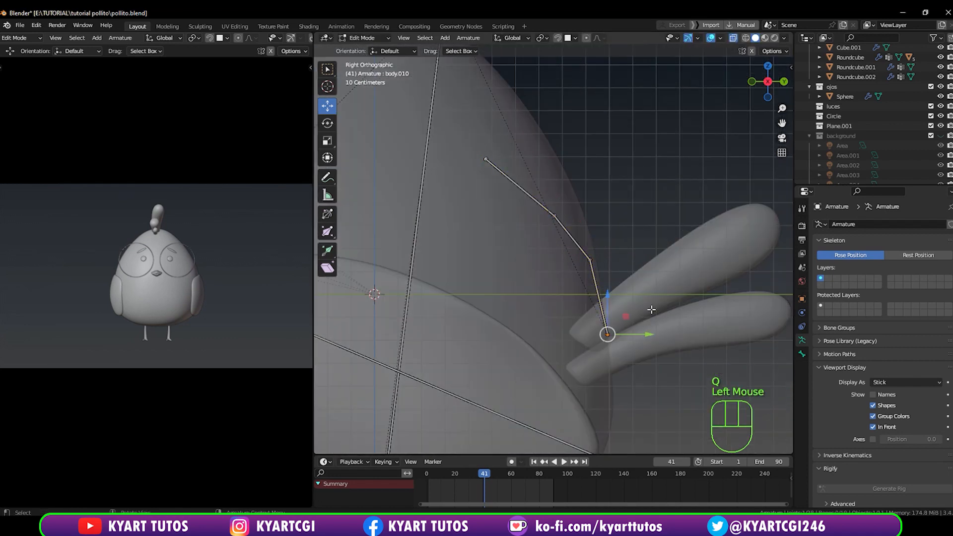
{"action": "key", "text": "g"}
{"action": "left_click", "coordinate": [625, 323]}
{"action": "left_click", "coordinate": [591, 260]}
{"action": "key", "text": "g"}
{"action": "left_click", "coordinate": [647, 292]}
Move the tail chain's outer joints along the upper tail feather to its tip and adjust the middle joints to its curve.
{"action": "middle_click_drag", "start_coordinate": [647, 291], "coordinate": [609, 310], "text": "shift"}
{"action": "left_click", "coordinate": [517, 234]}
{"action": "key", "text": "g"}
{"action": "left_click", "coordinate": [675, 272]}
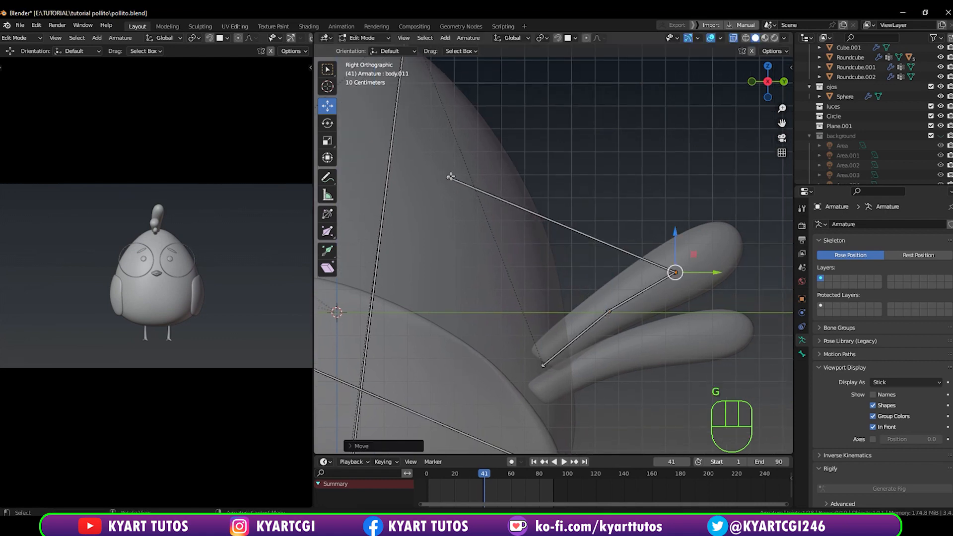
{"action": "left_click", "coordinate": [449, 177]}
{"action": "left_click", "coordinate": [609, 311]}
{"action": "key", "text": "g"}
{"action": "left_click", "coordinate": [674, 273]}
{"action": "key", "text": "g"}
Duplicate the upper tail feather's bone chain and place the copy down at the lower tail feather.
{"action": "left_click", "coordinate": [579, 335]}
{"action": "left_click", "coordinate": [698, 259], "text": "shift"}
{"action": "key", "text": "shift+d"}
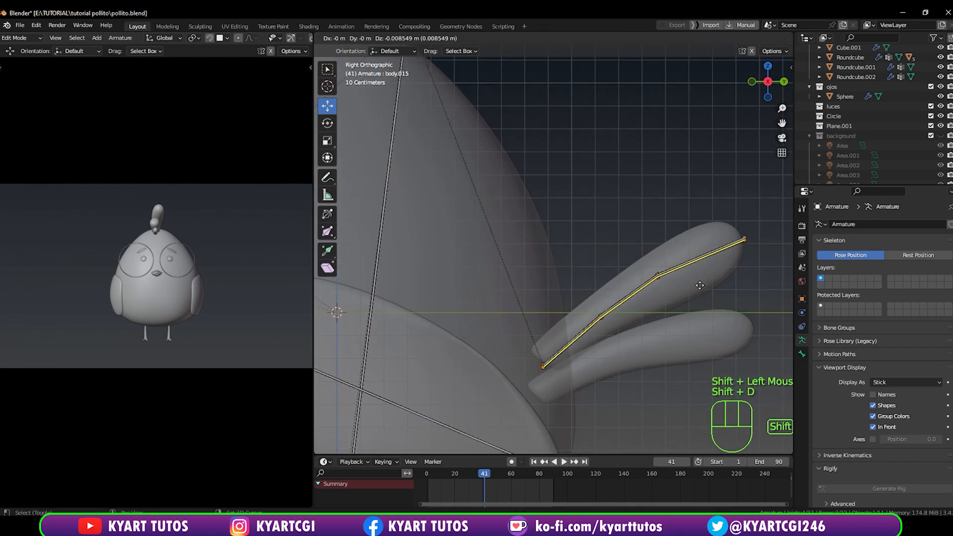
{"action": "left_click", "coordinate": [594, 350]}
Fit the copied chain to the lower tail feather by adjusting its middle joints and end joint.
{"action": "left_click", "coordinate": [595, 349]}
{"action": "key", "text": "g"}
{"action": "left_click", "coordinate": [654, 309]}
{"action": "key", "text": "g"}
{"action": "left_click", "coordinate": [740, 272]}
{"action": "key", "text": "g"}
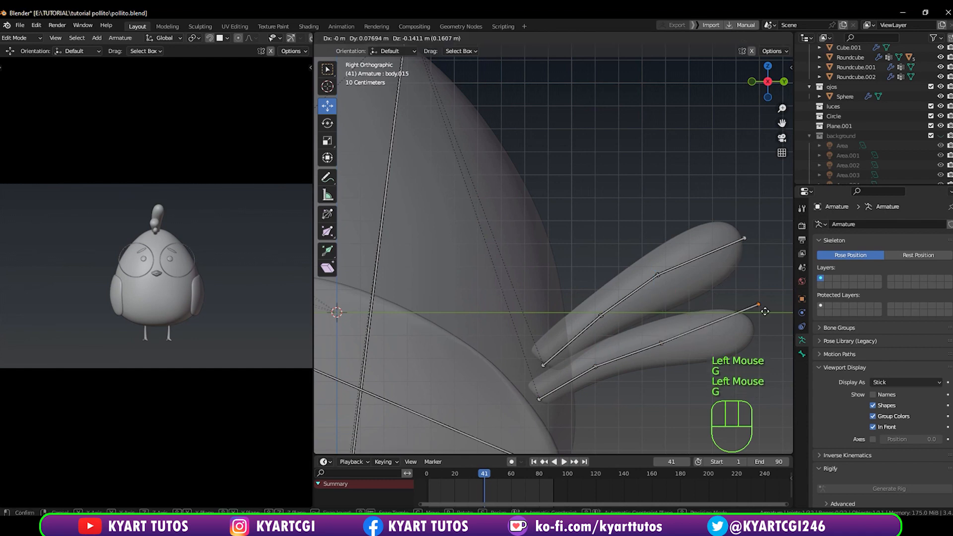
{"action": "left_click", "coordinate": [662, 342]}
{"action": "key", "text": "g"}
{"action": "left_click", "coordinate": [675, 341]}
Turn off X-ray and show the whole rigged chick from the front.
{"action": "scroll", "coordinate": [623, 300], "scroll_direction": "down", "scroll_amount": 4}
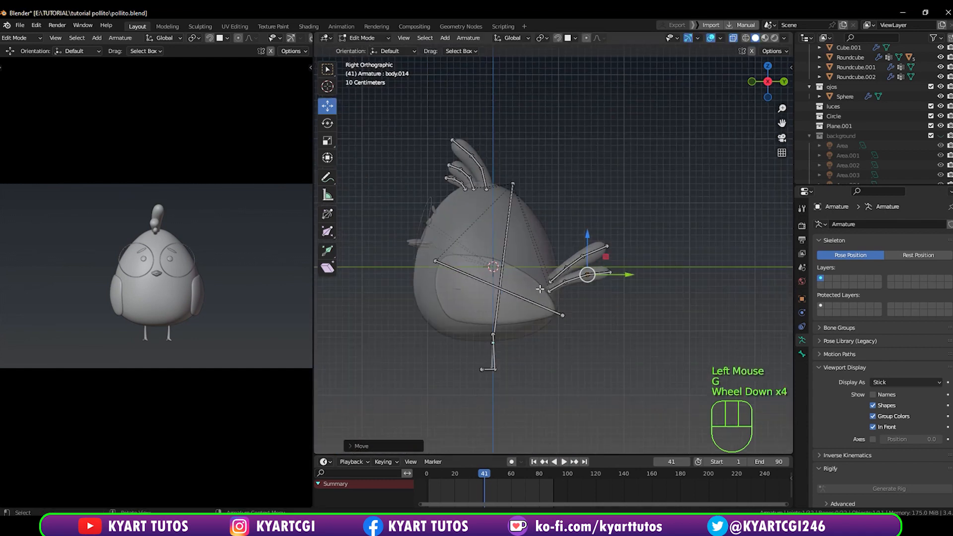
{"action": "mouse_move", "coordinate": [613, 297]}
{"action": "middle_mouse_down"}
{"action": "mouse_move", "coordinate": [599, 317]}
{"action": "mouse_move", "coordinate": [623, 279]}
{"action": "middle_mouse_up"}
{"action": "key", "text": "q"}
{"action": "key", "text": "KP_1"}
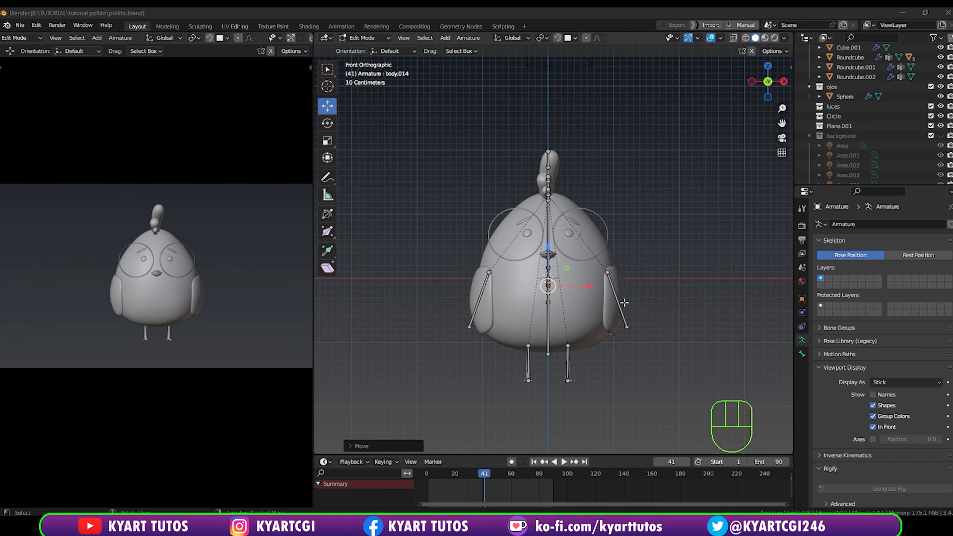
Display the bone settings, including Wiggle Bone, for the lower tail feather's middle bone.
{"action": "middle_click_drag", "start_coordinate": [641, 333], "coordinate": [591, 344]}
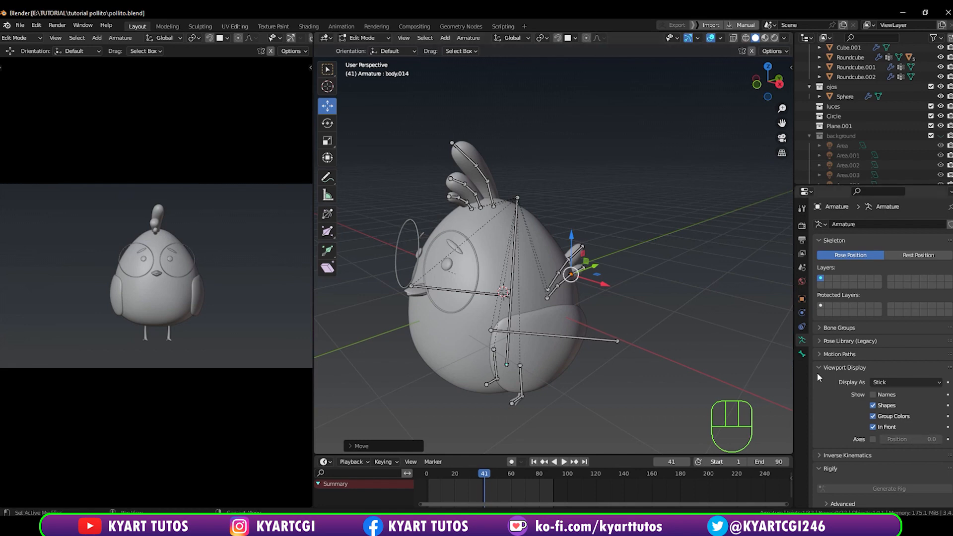
{"action": "middle_click_drag", "start_coordinate": [673, 364], "coordinate": [718, 364]}
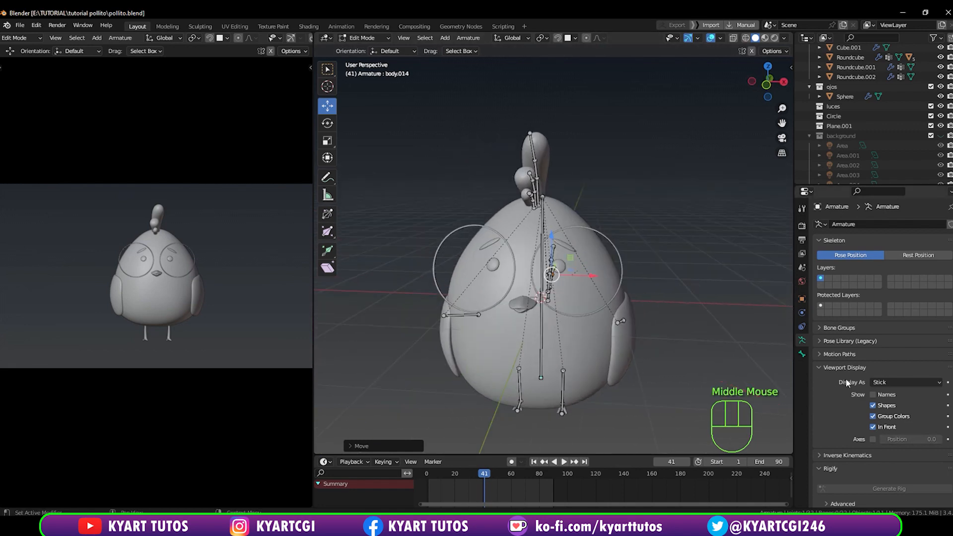
{"action": "left_click", "coordinate": [802, 353]}
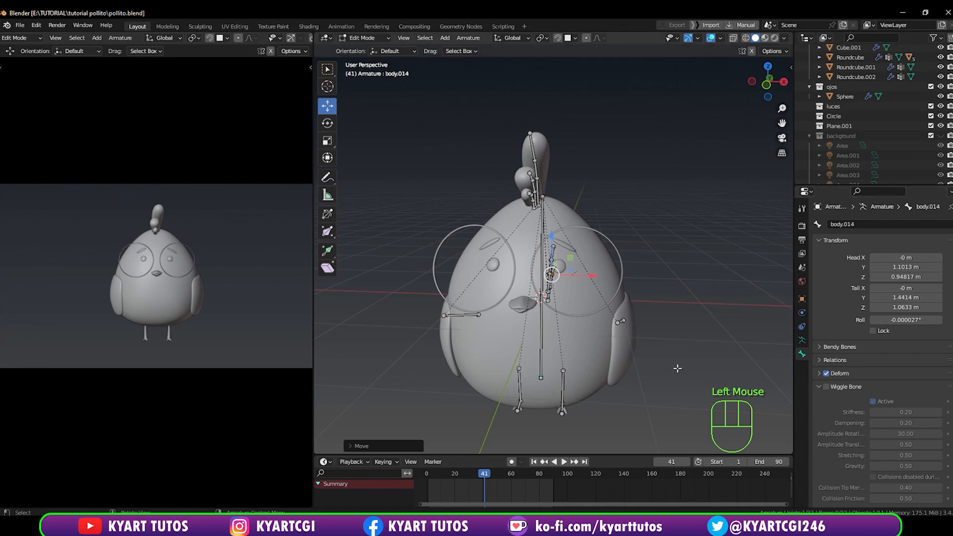
{"action": "middle_click_drag", "start_coordinate": [699, 380], "coordinate": [645, 385]}
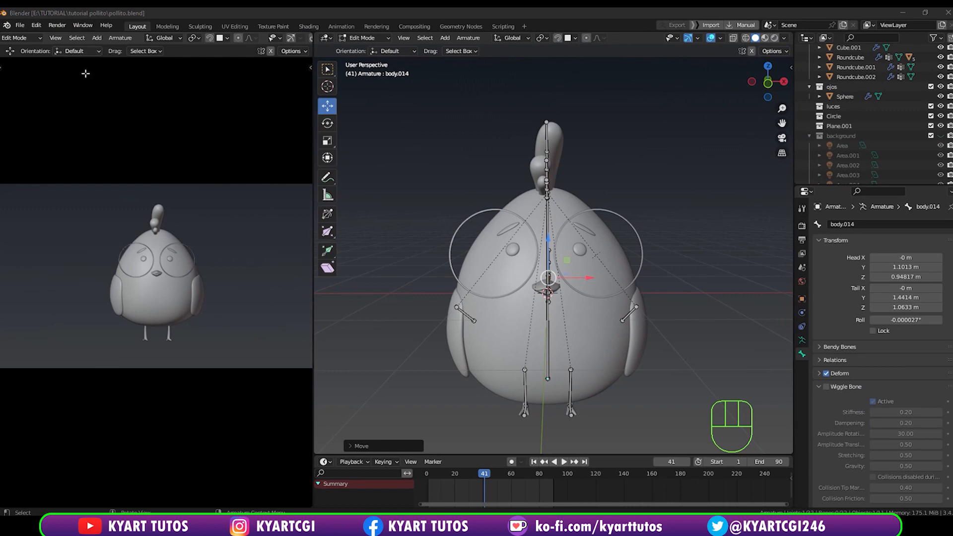
Search the add-ons in the preferences for "wigg".
{"action": "left_click", "coordinate": [30, 27]}
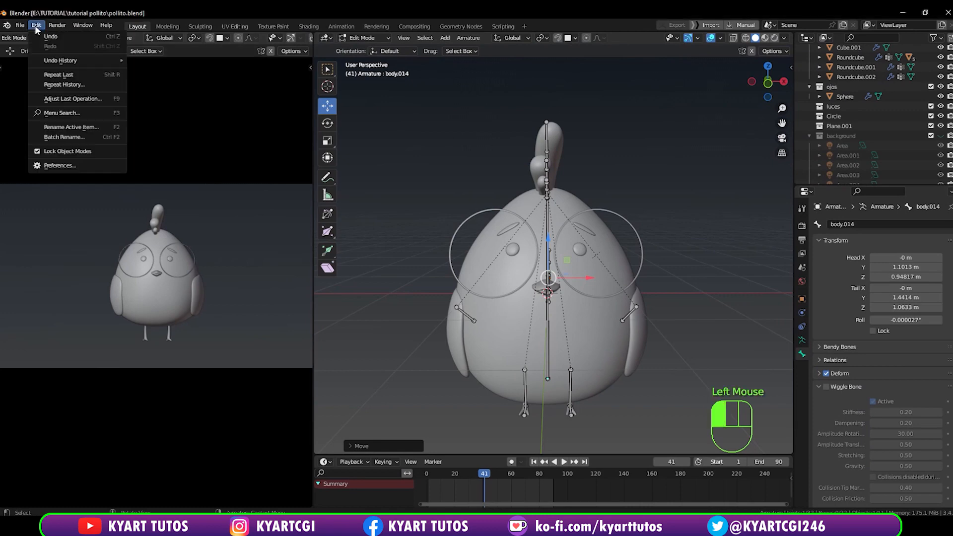
{"action": "left_click", "coordinate": [77, 167]}
{"action": "left_click", "coordinate": [296, 62]}
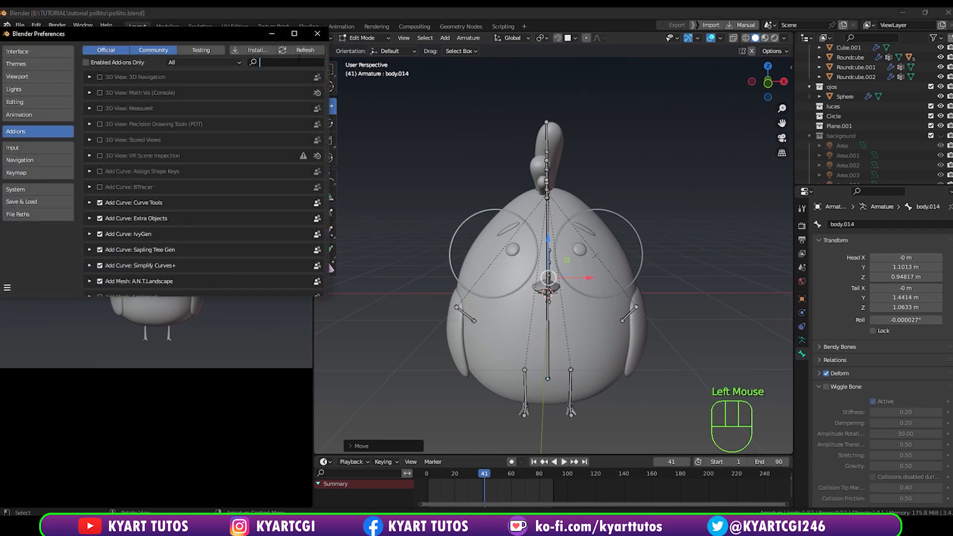
{"action": "type", "text": "wig"}
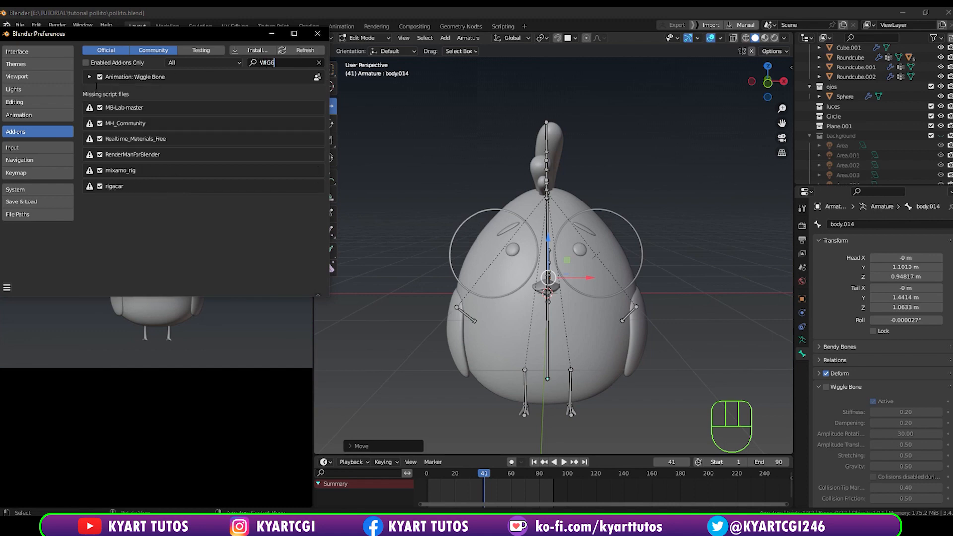
Close the preferences and switch the armature from Edit Mode to Object Mode, viewed from the front.
{"action": "left_click", "coordinate": [318, 34]}
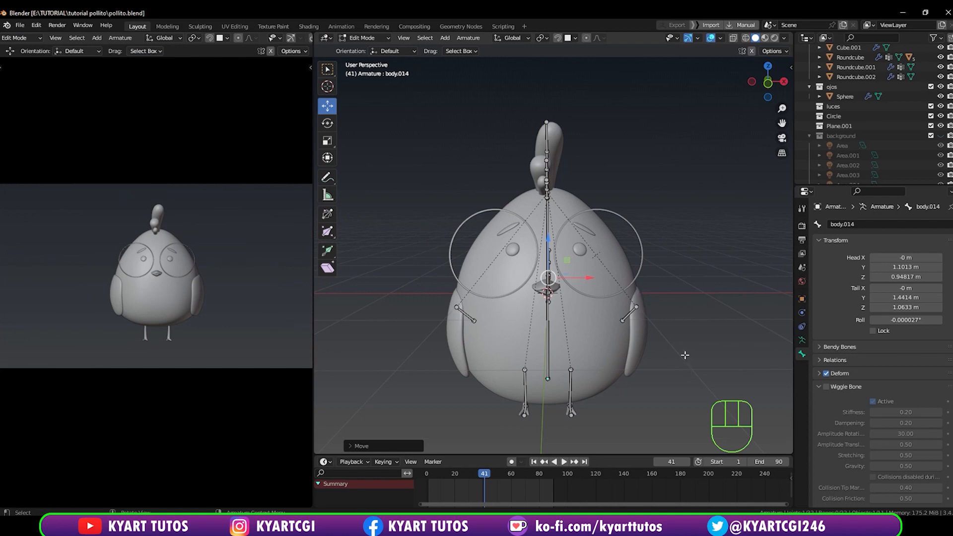
{"action": "key", "text": "KP_1"}
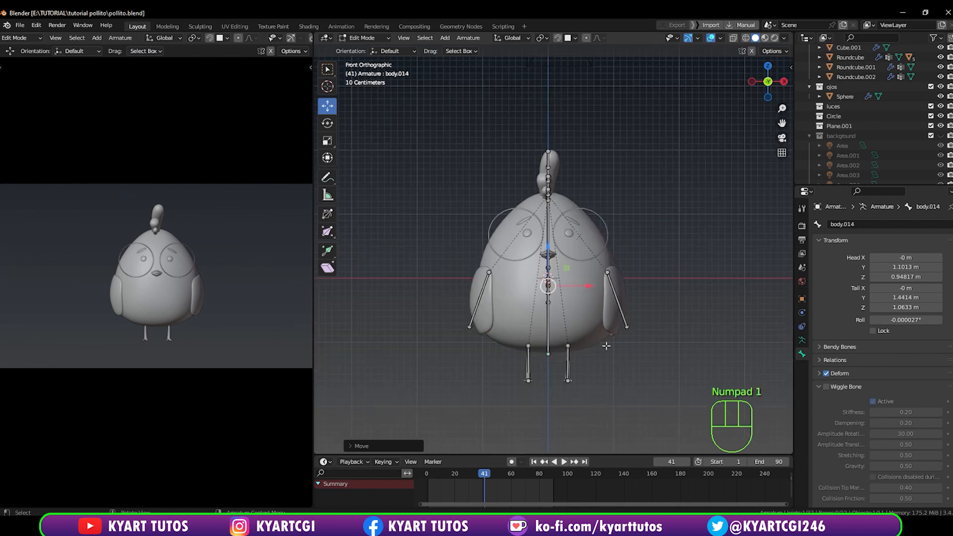
{"action": "middle_click_drag", "start_coordinate": [606, 346], "coordinate": [570, 303], "text": "shift"}
{"action": "scroll", "coordinate": [571, 300], "scroll_direction": "up", "scroll_amount": 2}
{"action": "scroll", "coordinate": [572, 287], "scroll_direction": "down", "scroll_amount": 1, "text": "shift"}
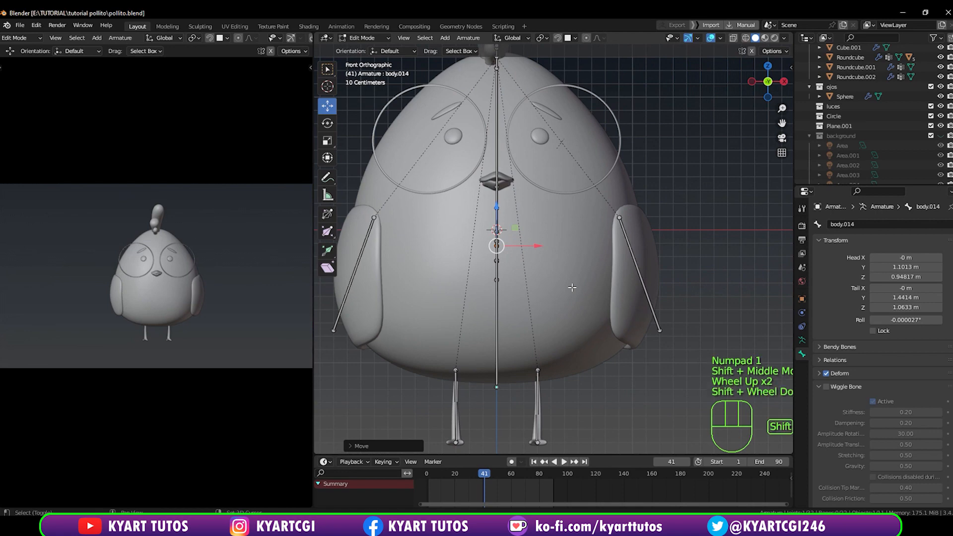
{"action": "scroll", "coordinate": [571, 287], "scroll_direction": "down", "scroll_amount": 2}
{"action": "middle_click_drag", "start_coordinate": [572, 288], "coordinate": [576, 317], "text": "shift"}
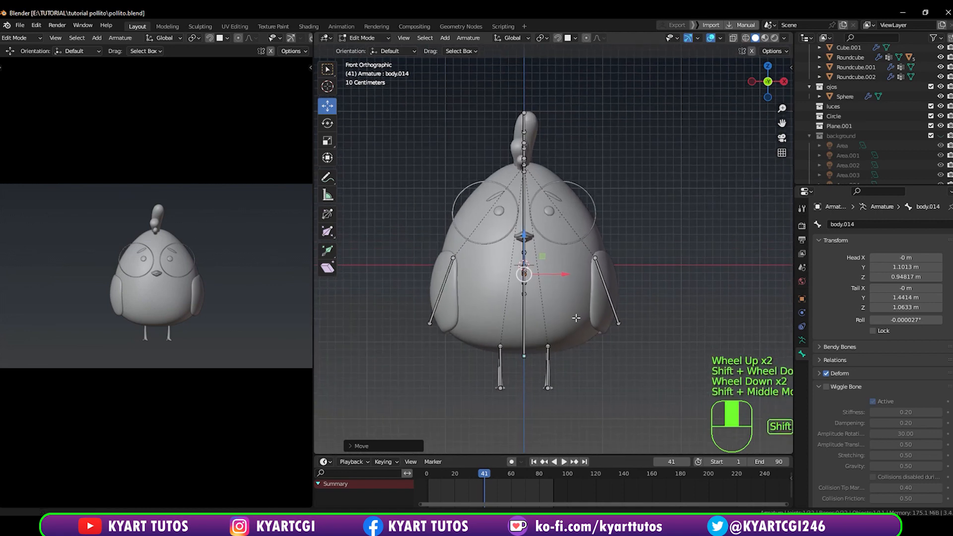
{"action": "scroll", "coordinate": [565, 318], "scroll_direction": "up", "scroll_amount": 1, "text": "shift"}
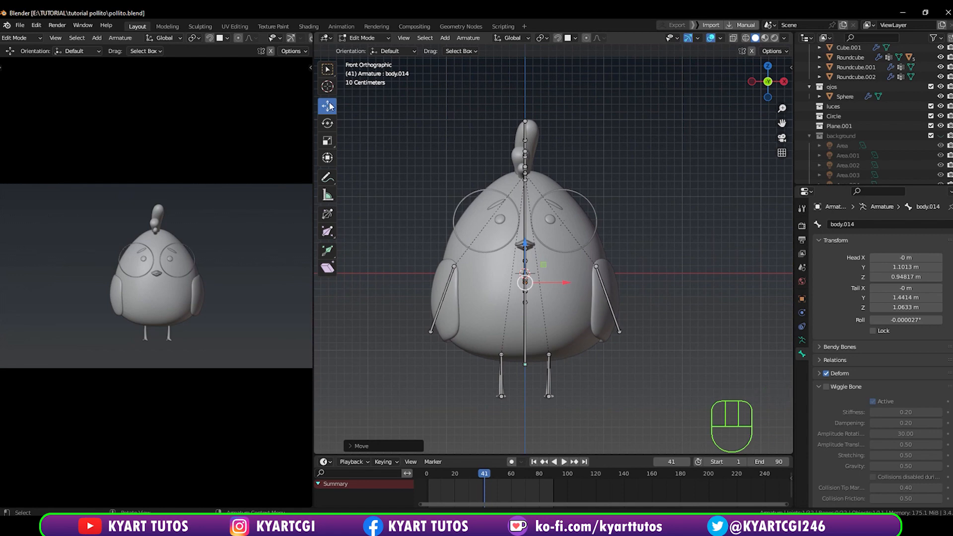
{"action": "left_click", "coordinate": [357, 38]}
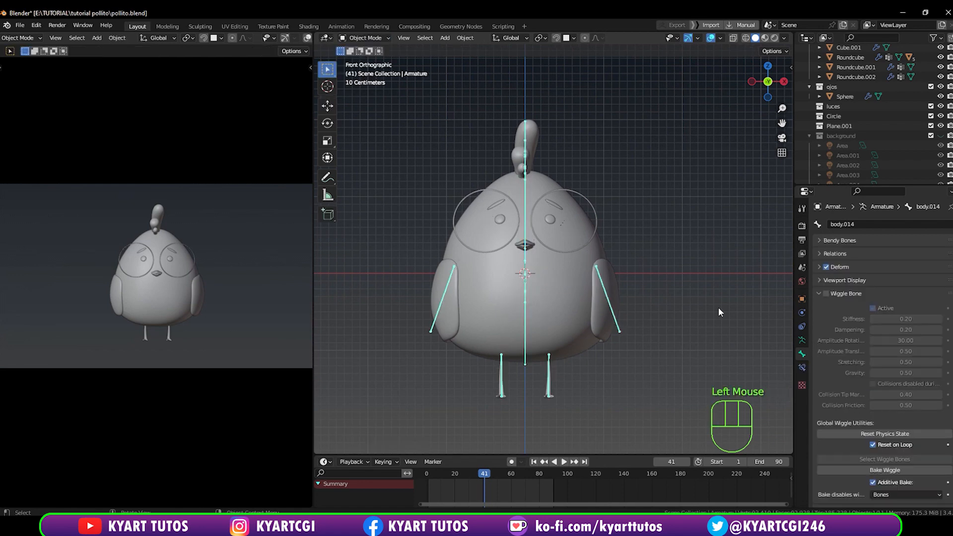
Select the chick's body mesh together with the armature, with the armature active, and enter Pose Mode.
{"action": "middle_click_drag", "start_coordinate": [638, 306], "coordinate": [640, 238], "text": "shift"}
{"action": "scroll", "coordinate": [640, 238], "scroll_direction": "up", "scroll_amount": 2}
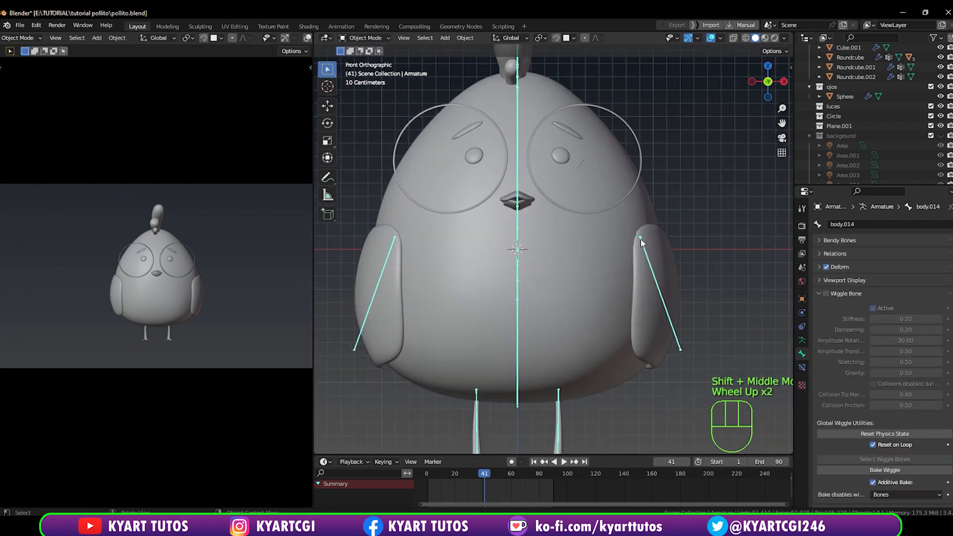
{"action": "scroll", "coordinate": [640, 238], "scroll_direction": "down", "scroll_amount": 2}
{"action": "left_click", "coordinate": [581, 297]}
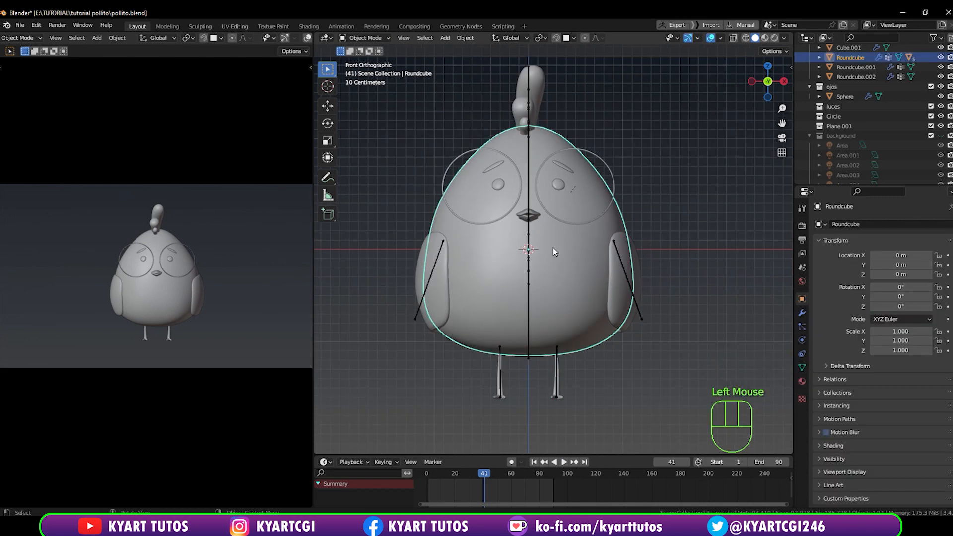
{"action": "key", "text": "shift"}
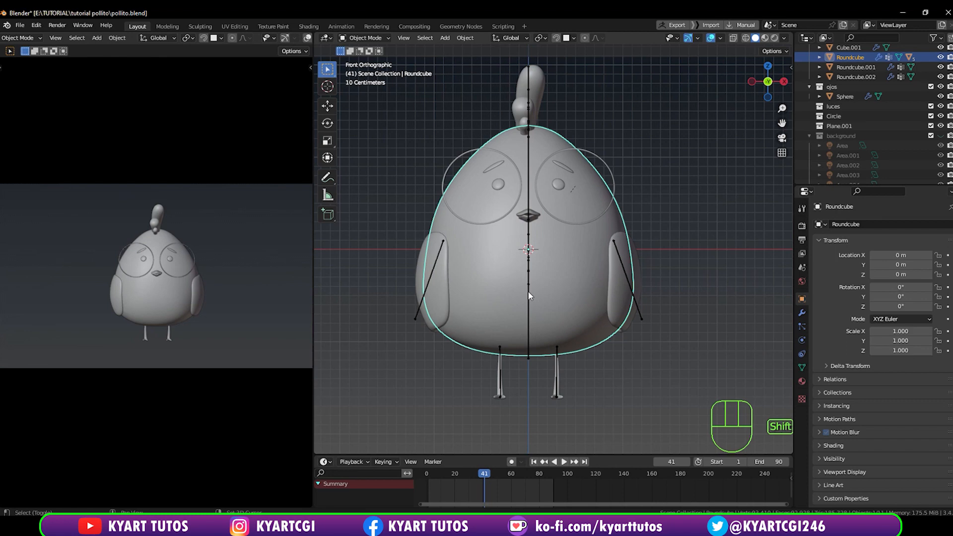
{"action": "left_click", "coordinate": [529, 296], "text": "shift"}
{"action": "key", "text": "ctrl"}
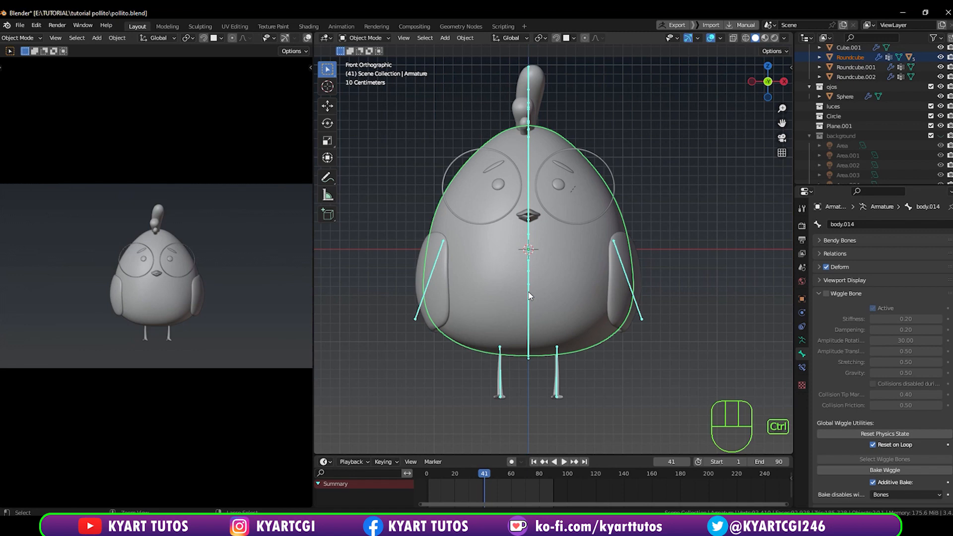
{"action": "key", "text": "ctrl+Tab"}
{"action": "middle_click_drag", "start_coordinate": [556, 290], "coordinate": [536, 300]}
{"action": "scroll", "coordinate": [543, 296], "scroll_direction": "down", "scroll_amount": 1}
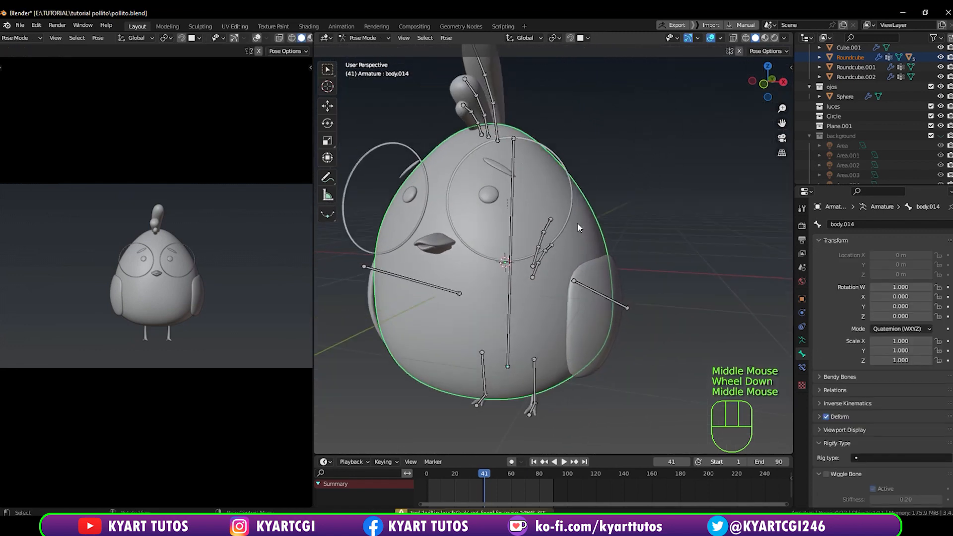
Parent the selected body mesh to the armature's central body bone.
{"action": "left_click", "coordinate": [510, 302]}
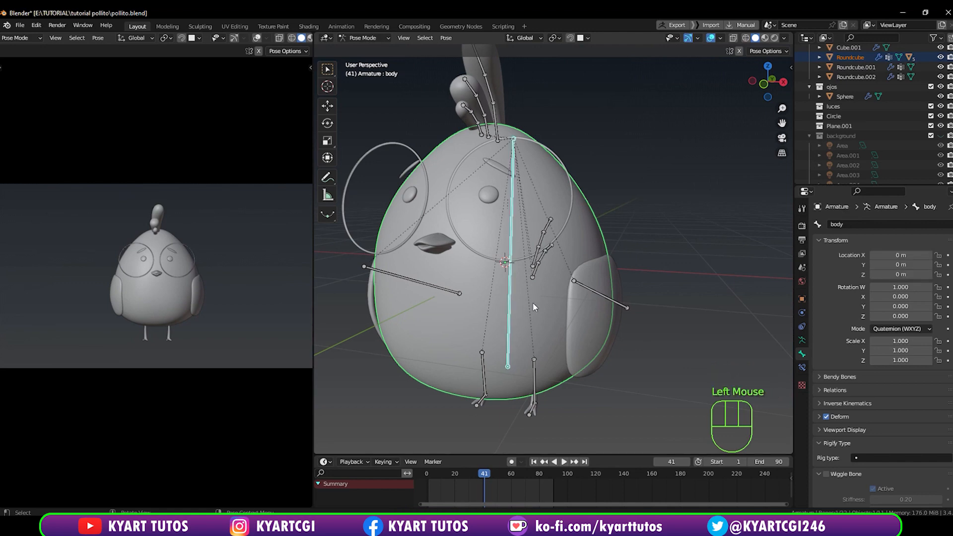
{"action": "mouse_move", "coordinate": [534, 307]}
{"action": "middle_mouse_down"}
{"action": "mouse_move", "coordinate": [561, 301]}
{"action": "mouse_move", "coordinate": [551, 311]}
{"action": "middle_mouse_up"}
{"action": "key", "text": "KP_1"}
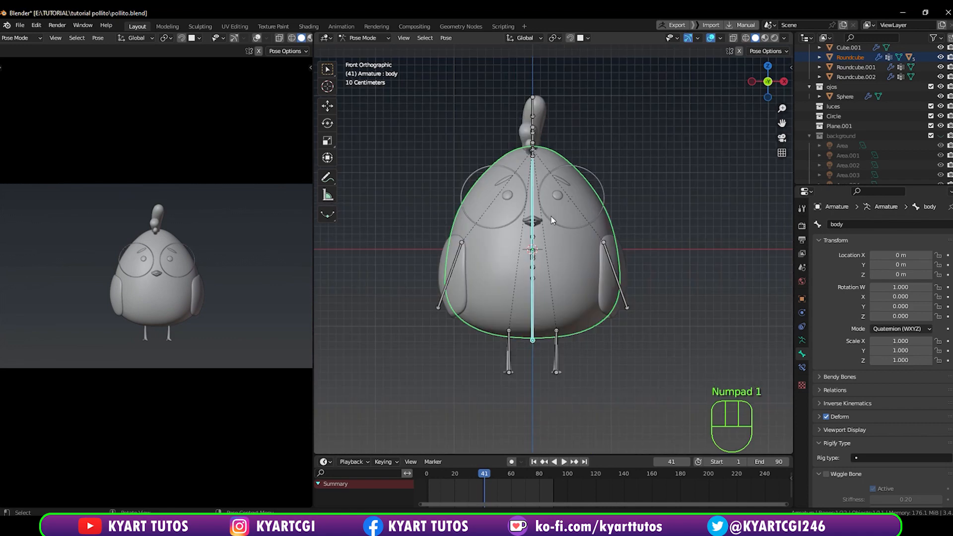
{"action": "scroll", "coordinate": [552, 269], "scroll_direction": "up", "scroll_amount": 2}
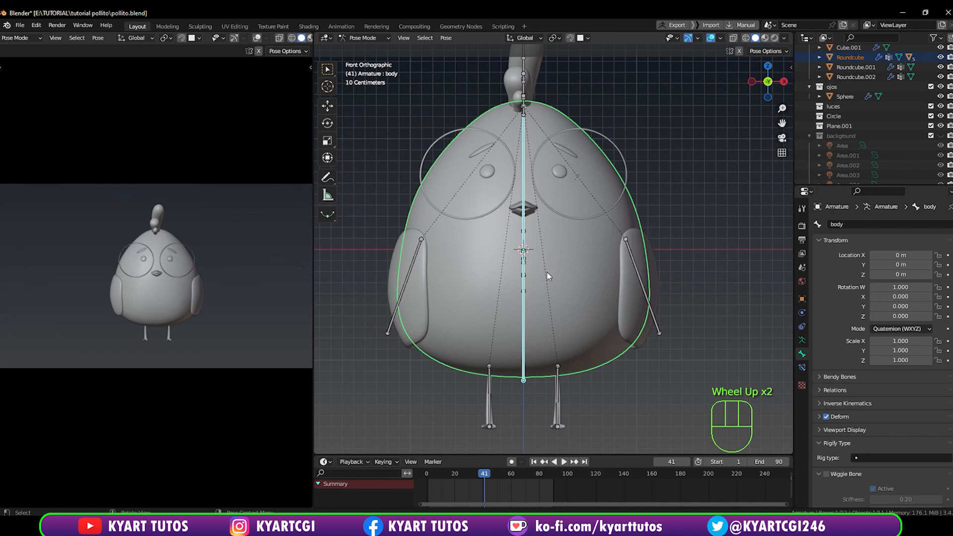
{"action": "key", "text": "ctrl+p"}
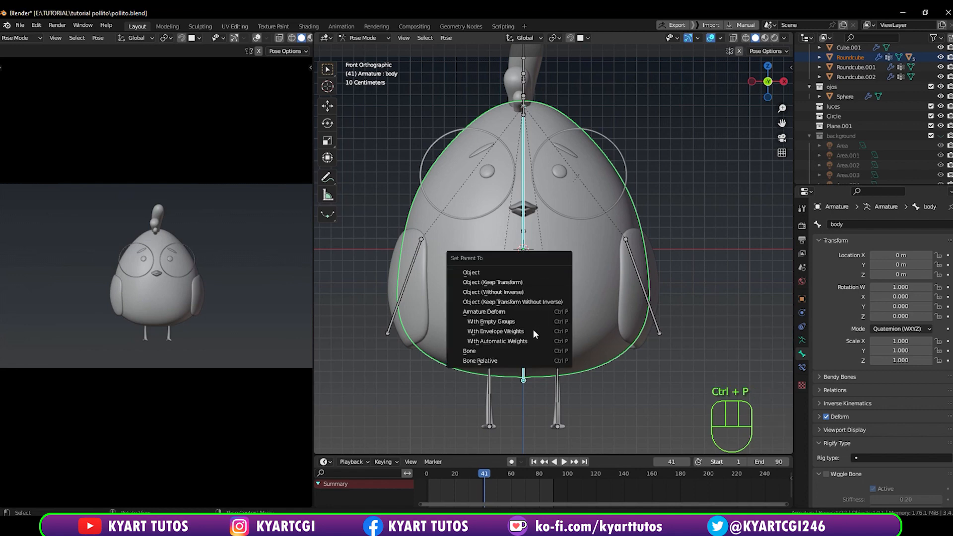
{"action": "left_click", "coordinate": [533, 342]}
{"action": "scroll", "coordinate": [539, 326], "scroll_direction": "down", "scroll_amount": 2}
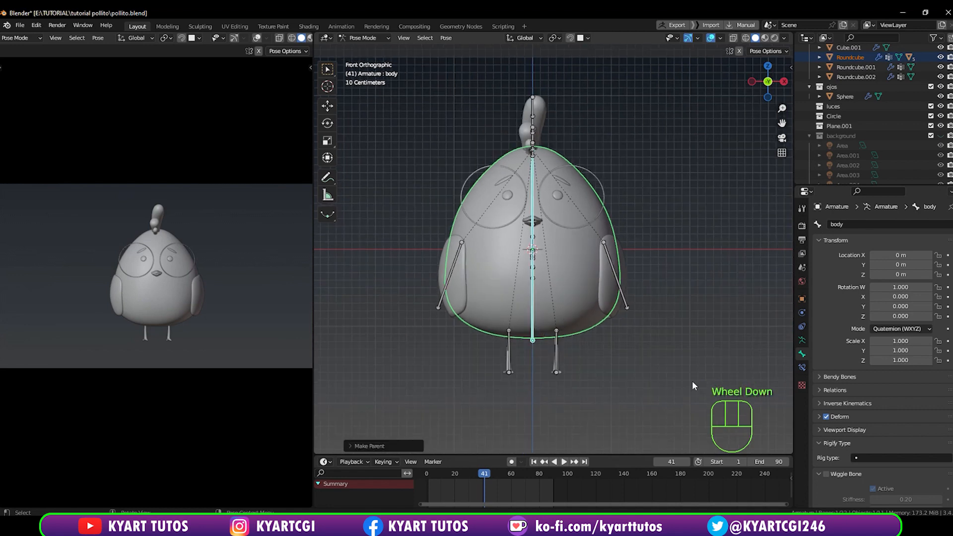
Test the body parenting by moving the body bone, and cancel the move.
{"action": "left_click", "coordinate": [578, 283]}
{"action": "left_click", "coordinate": [532, 304]}
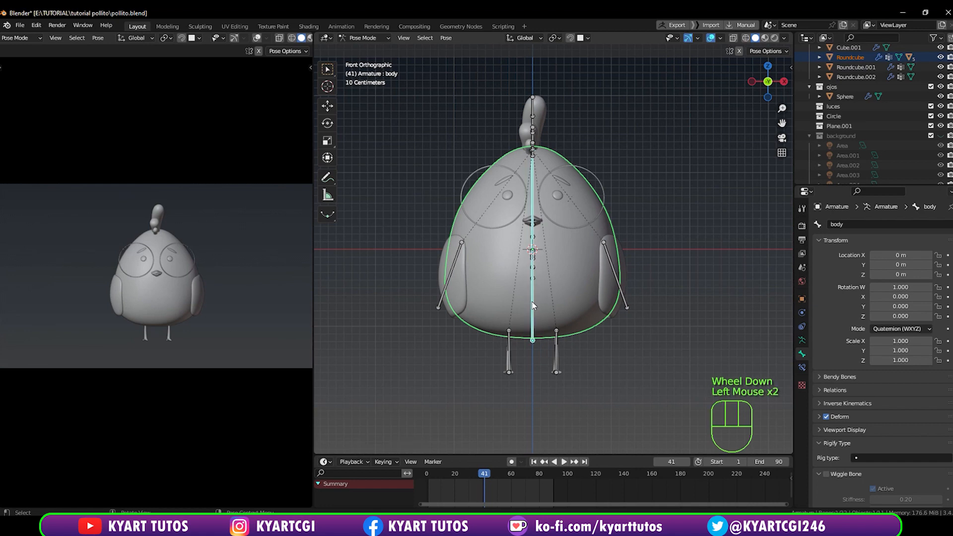
{"action": "key", "text": "g"}
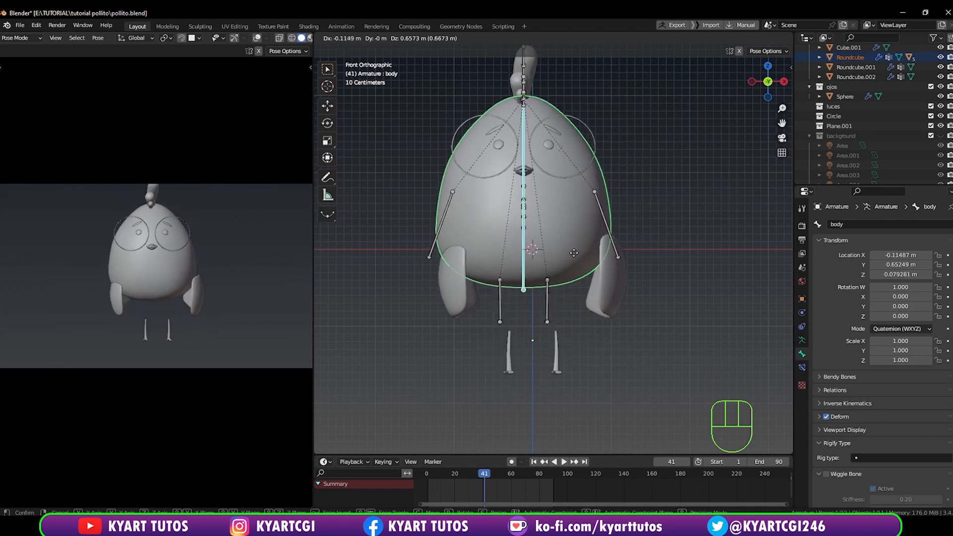
{"action": "right_click", "coordinate": [561, 253]}
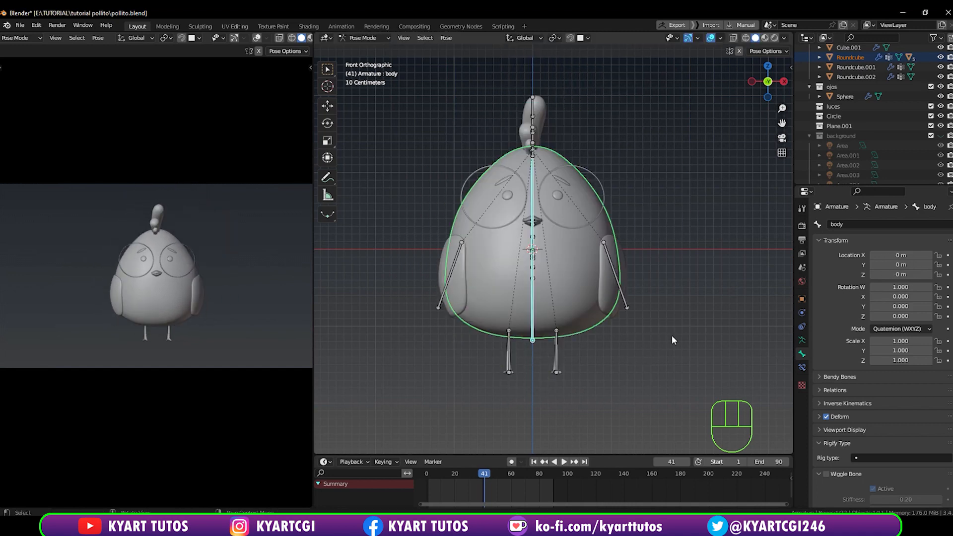
Return the armature to Object Mode and deselect everything.
{"action": "key", "text": "ctrl+Tab"}
{"action": "key", "text": "ctrl+Tab"}
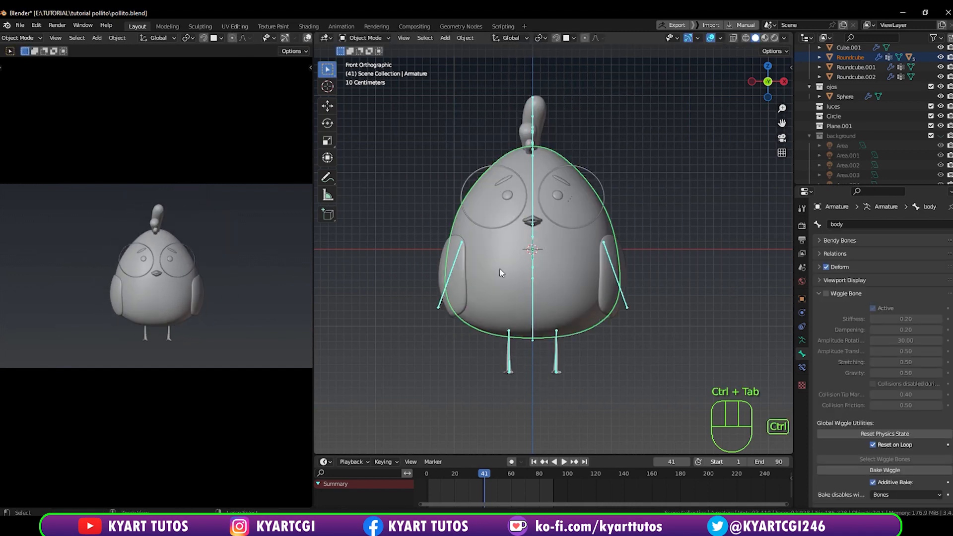
{"action": "left_click", "coordinate": [630, 224]}
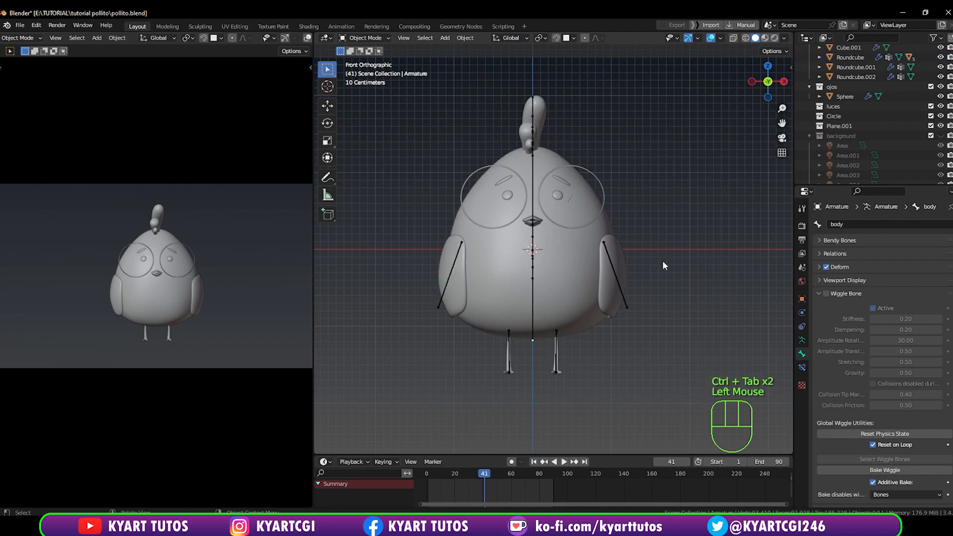
Parent the wing mesh Roundcube.002 to the wing.L bone in Pose Mode, using the Bone option.
{"action": "scroll", "coordinate": [661, 260], "scroll_direction": "down", "scroll_amount": 2}
{"action": "middle_click_drag", "start_coordinate": [654, 263], "coordinate": [609, 276]}
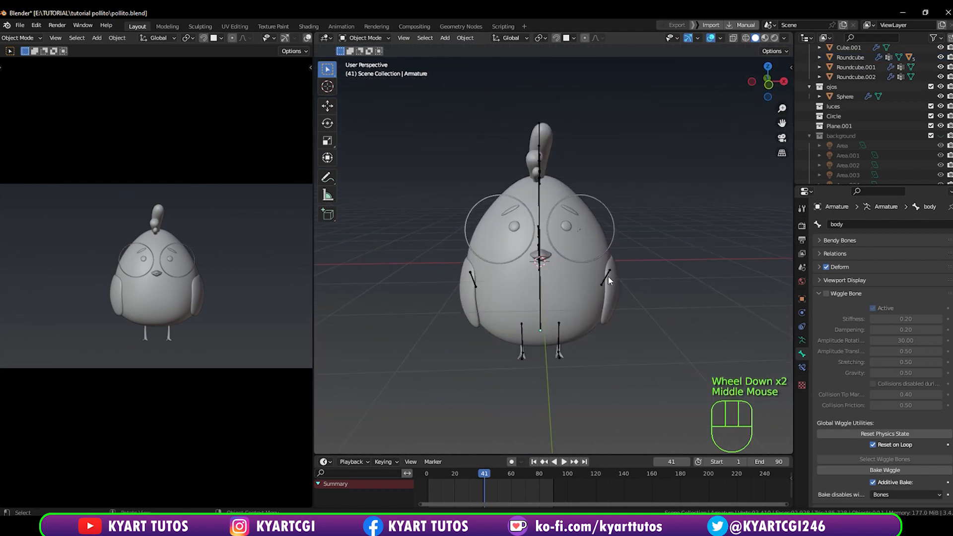
{"action": "key", "text": "KP_1"}
{"action": "scroll", "coordinate": [608, 276], "scroll_direction": "up", "scroll_amount": 2}
{"action": "left_click", "coordinate": [624, 255]}
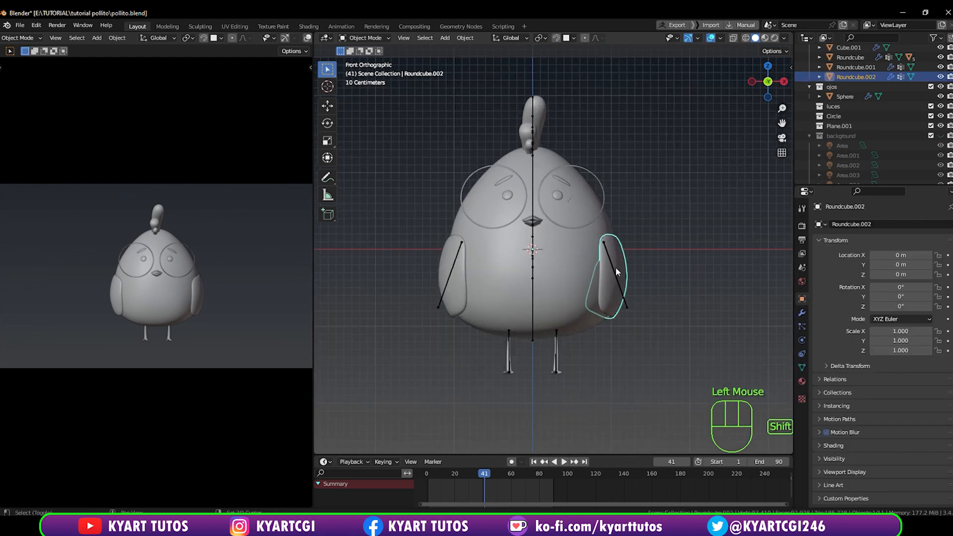
{"action": "left_click", "coordinate": [613, 265], "text": "shift"}
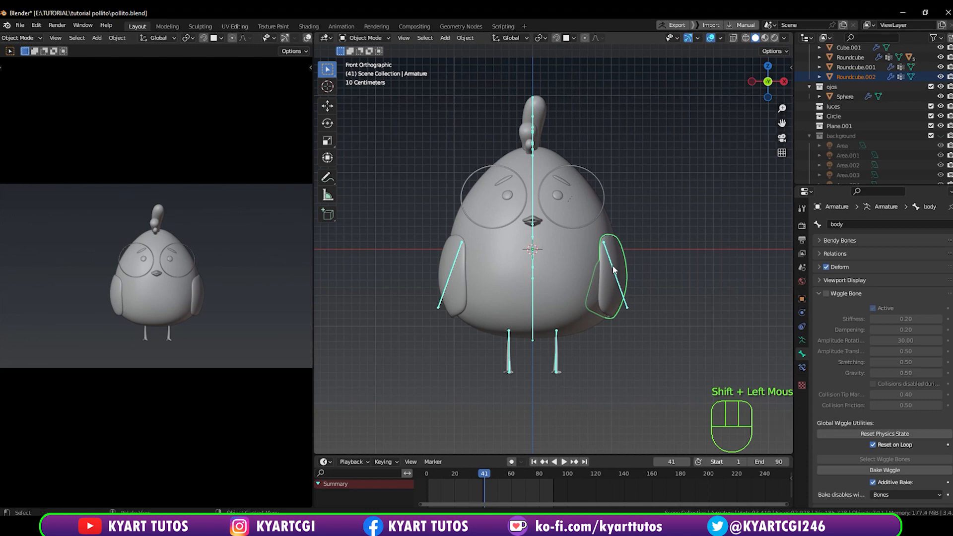
{"action": "key", "text": "ctrl+Tab"}
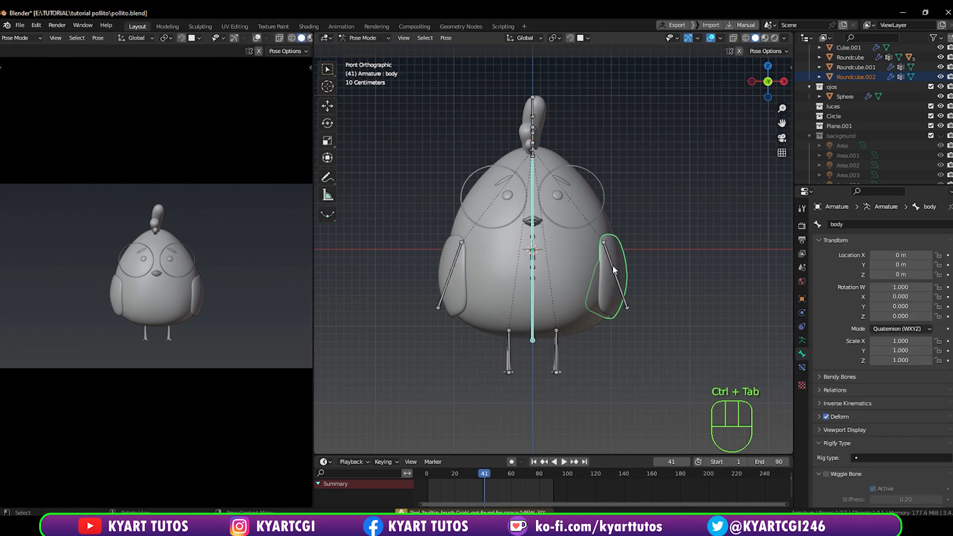
{"action": "left_click", "coordinate": [612, 267]}
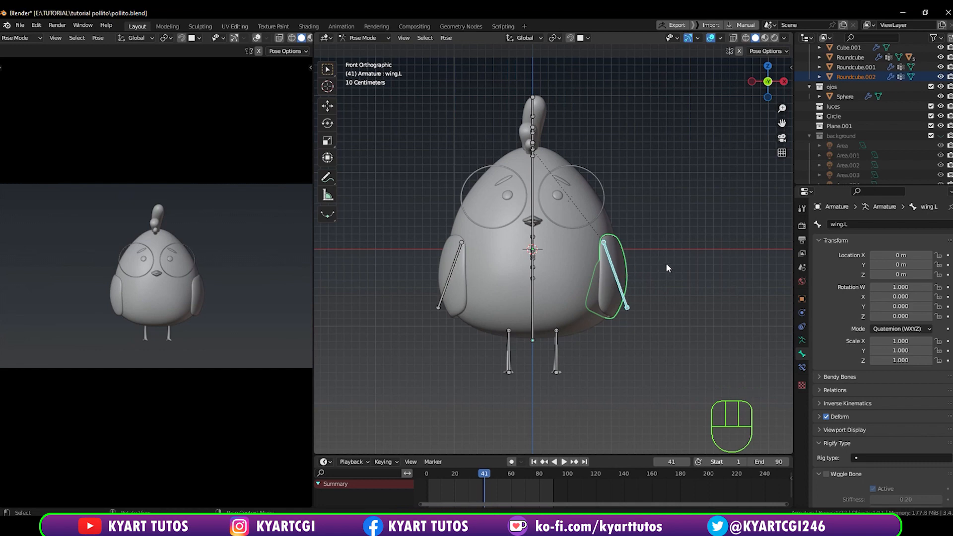
{"action": "mouse_move", "coordinate": [666, 268]}
{"action": "middle_mouse_down"}
{"action": "mouse_move", "coordinate": [569, 278]}
{"action": "mouse_move", "coordinate": [659, 295]}
{"action": "mouse_move", "coordinate": [650, 276]}
{"action": "middle_mouse_up"}
{"action": "key", "text": "KP_1"}
{"action": "key", "text": "ctrl+p"}
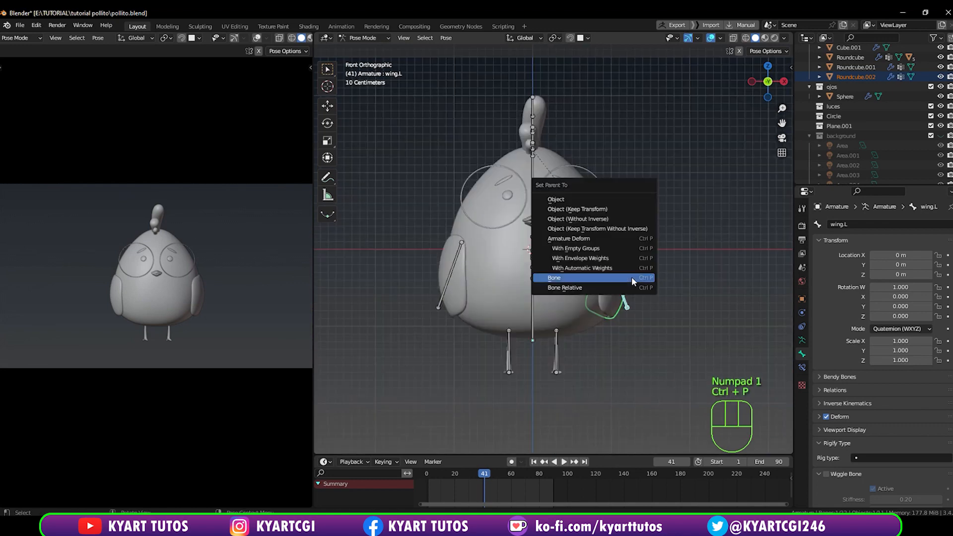
{"action": "left_click", "coordinate": [629, 278]}
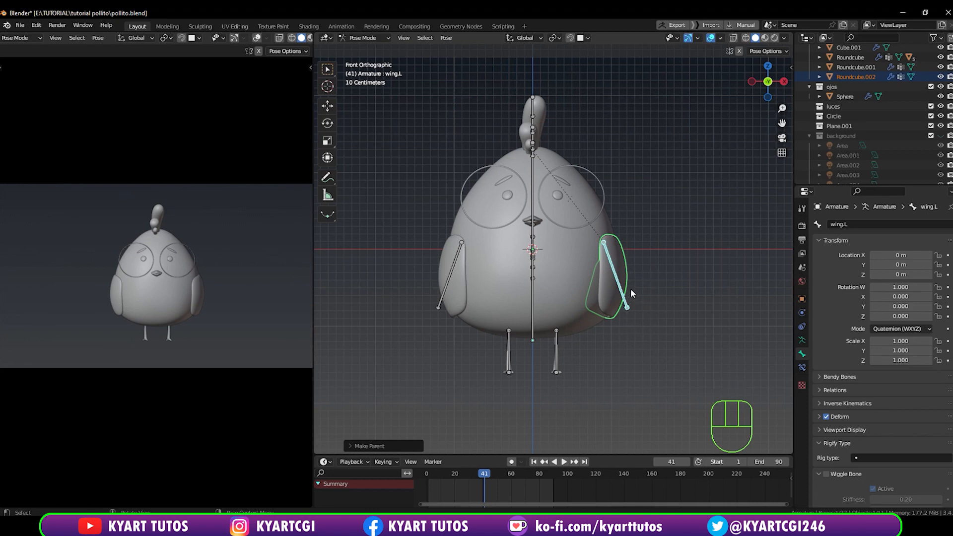
Test the wing parenting by rotating the wing.L bone upward, and cancel the rotation.
{"action": "left_click", "coordinate": [659, 307]}
{"action": "left_click", "coordinate": [618, 282]}
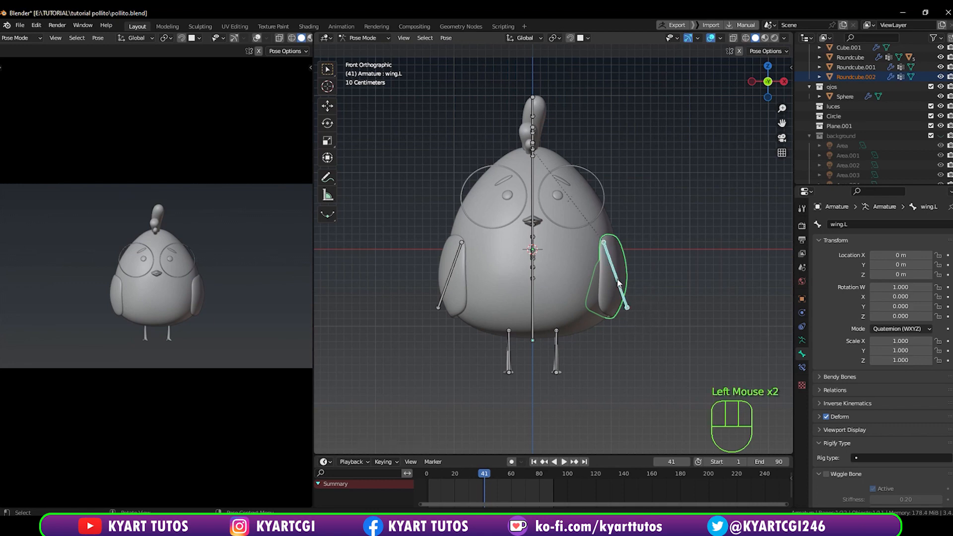
{"action": "key", "text": "r"}
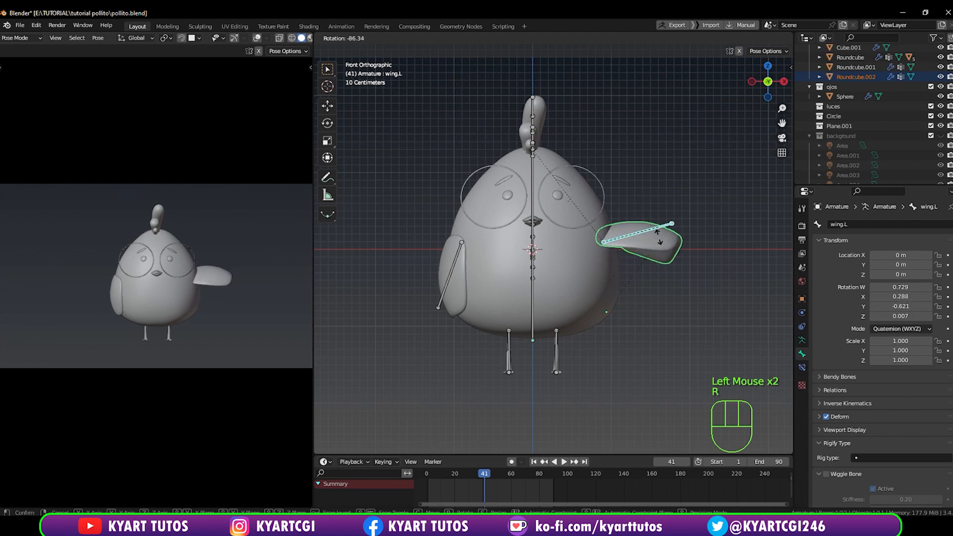
{"action": "right_click", "coordinate": [664, 256]}
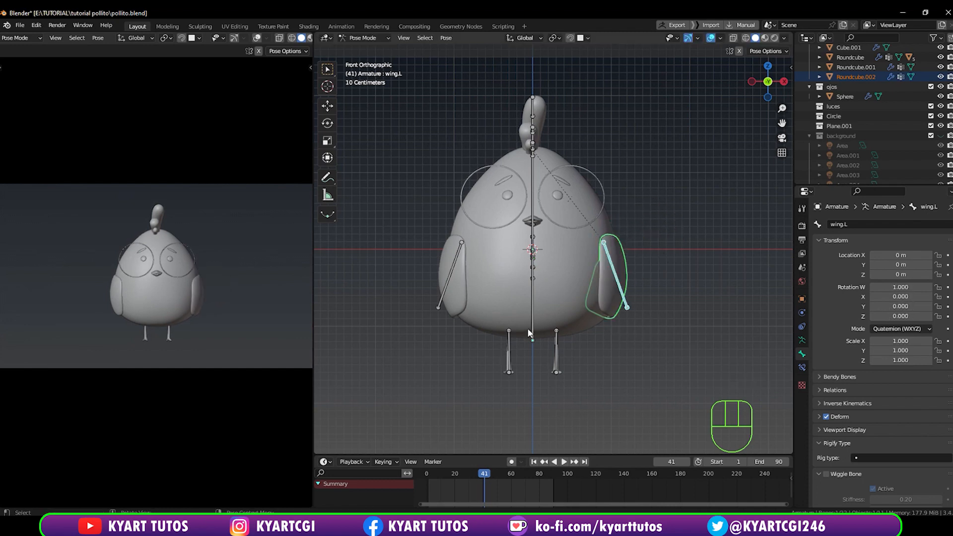
Leave Pose Mode for Object Mode and clear the selection of wing mesh and armature.
{"action": "left_click", "coordinate": [651, 242]}
{"action": "key", "text": "ctrl+Tab"}
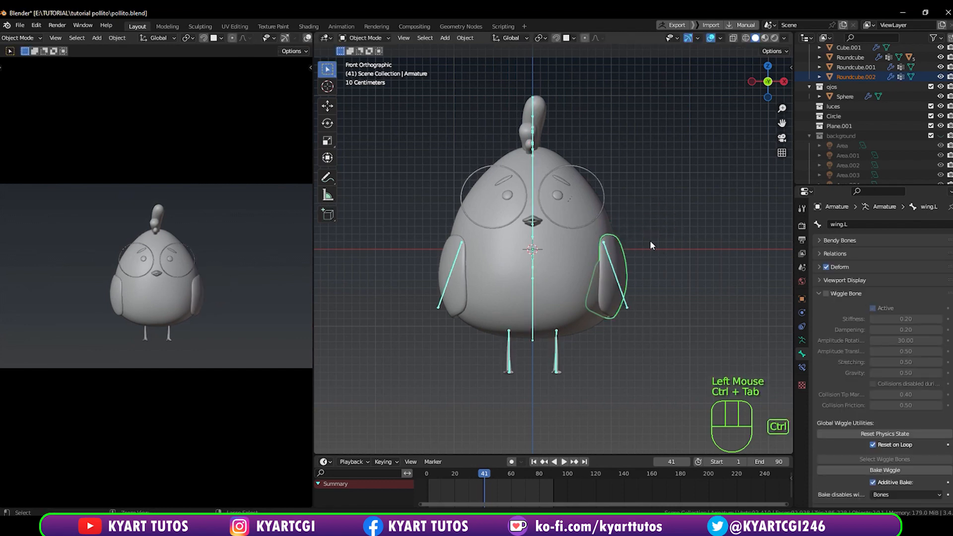
{"action": "left_click", "coordinate": [648, 267]}
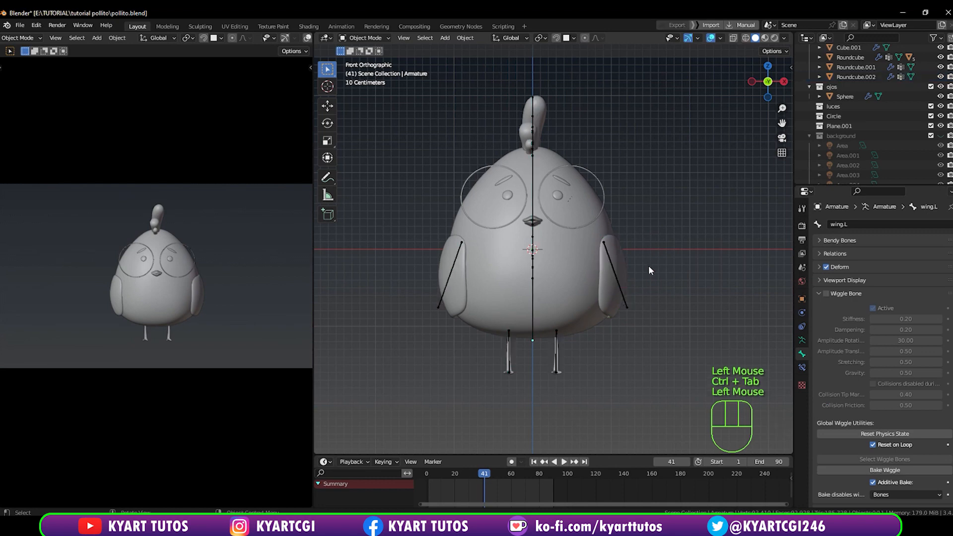
Parent the wing mesh Roundcube.001 to the wing.R bone in Pose Mode, using the Bone option.
{"action": "left_click", "coordinate": [458, 281]}
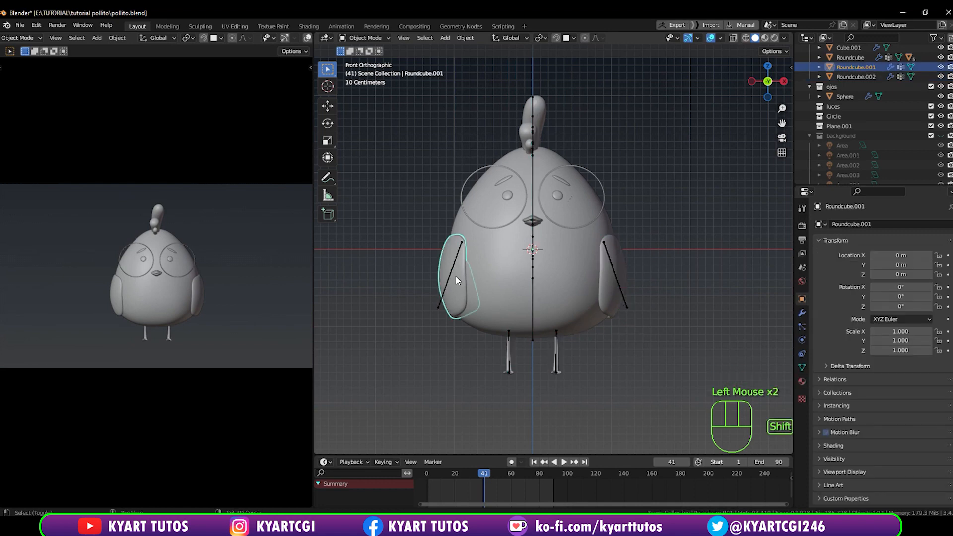
{"action": "left_click", "coordinate": [453, 273], "text": "shift"}
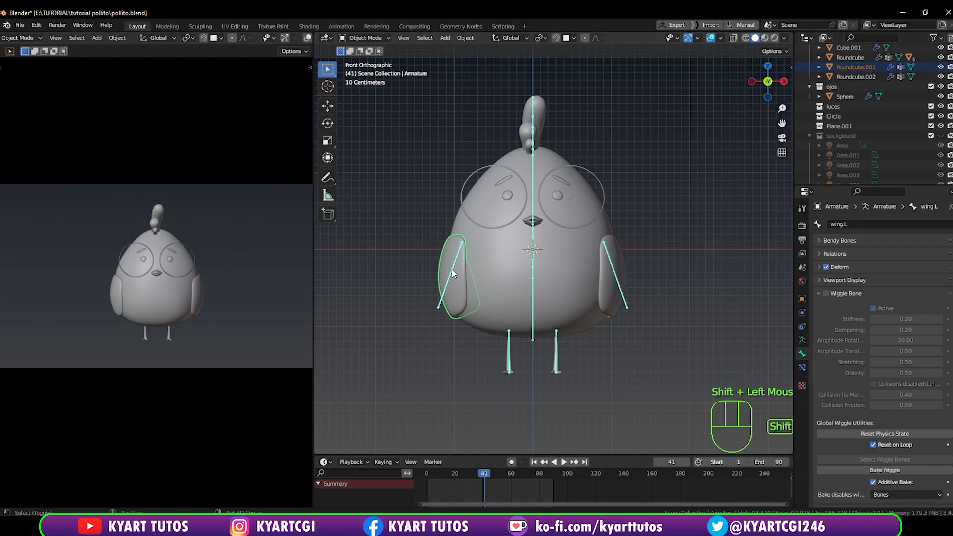
{"action": "key", "text": "ctrl+Tab"}
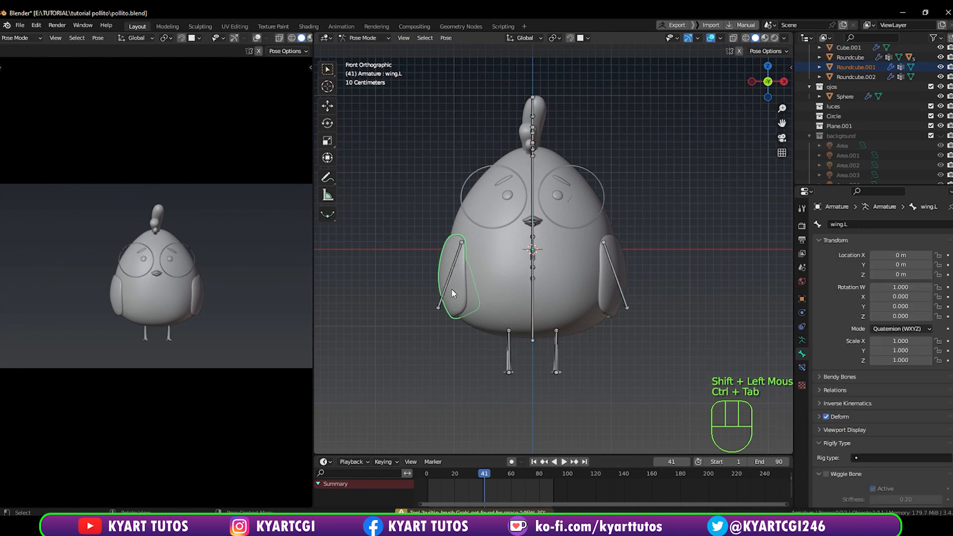
{"action": "left_click", "coordinate": [451, 270]}
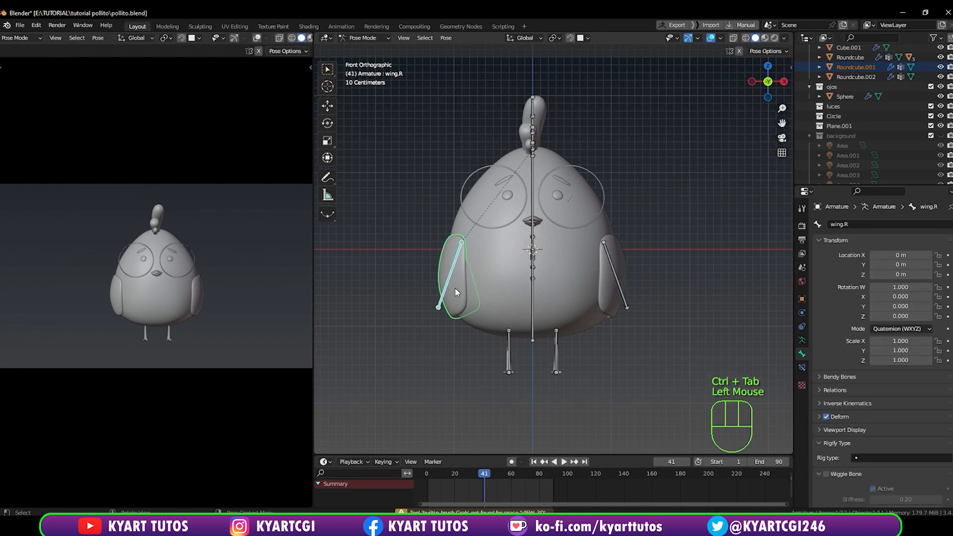
{"action": "key", "text": "ctrl+p"}
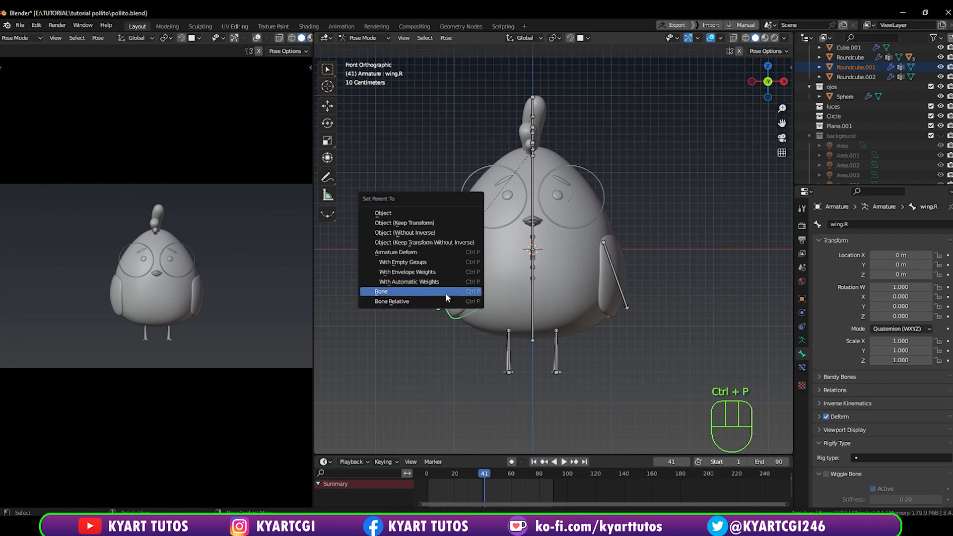
{"action": "left_click", "coordinate": [445, 292]}
Test the wing parenting by rotating the wing.R bone upward, and cancel the rotation.
{"action": "left_click", "coordinate": [452, 274]}
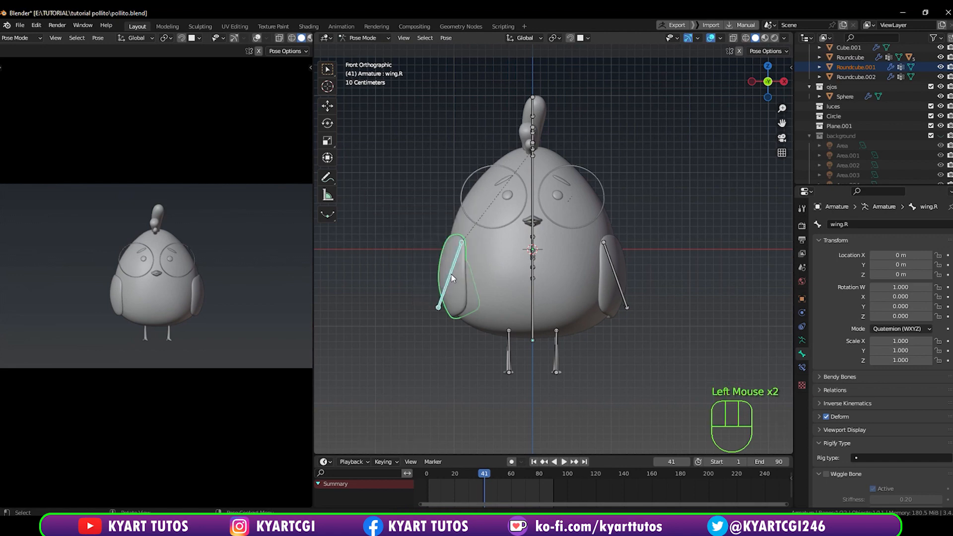
{"action": "key", "text": "r"}
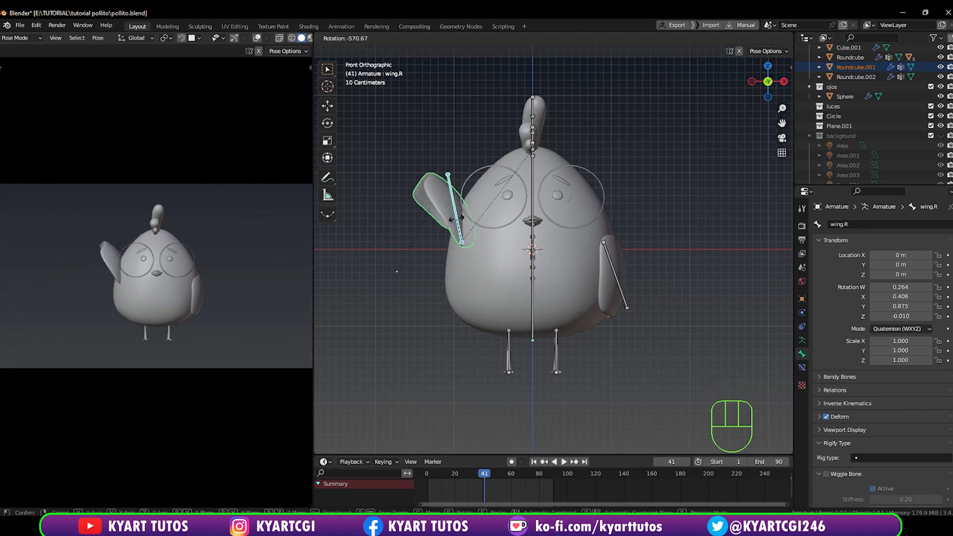
{"action": "right_click", "coordinate": [457, 256]}
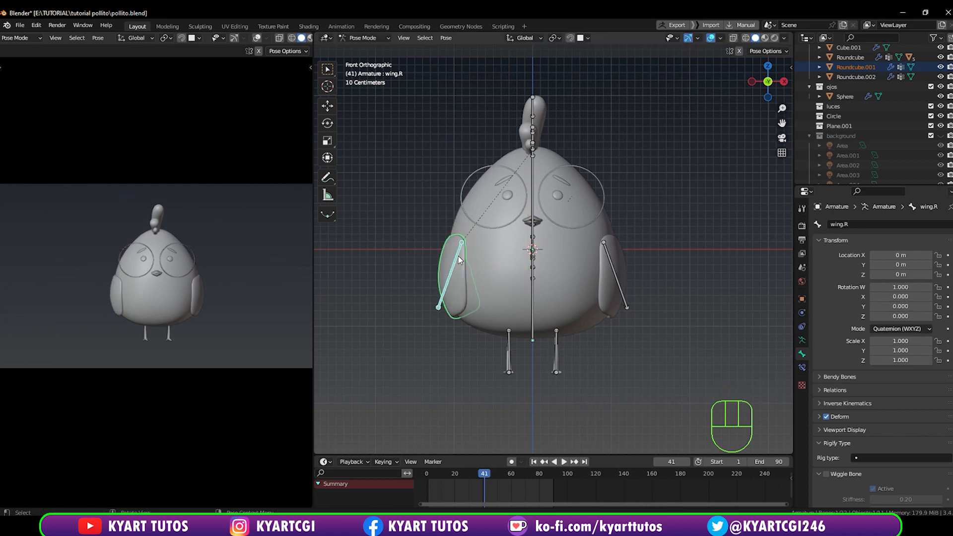
Deselect the wing bone, return the armature to Object Mode and clear the object selection.
{"action": "left_click", "coordinate": [623, 363]}
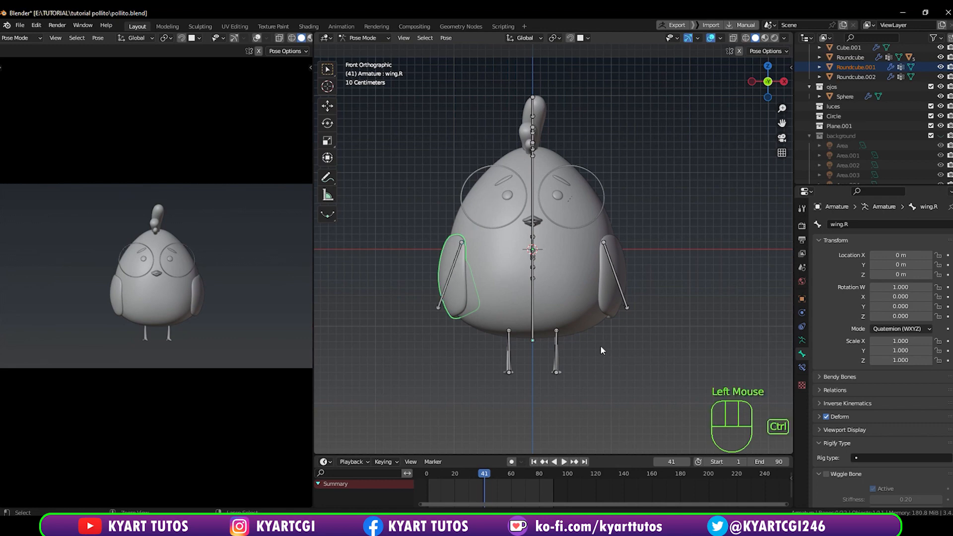
{"action": "key", "text": "ctrl+Tab"}
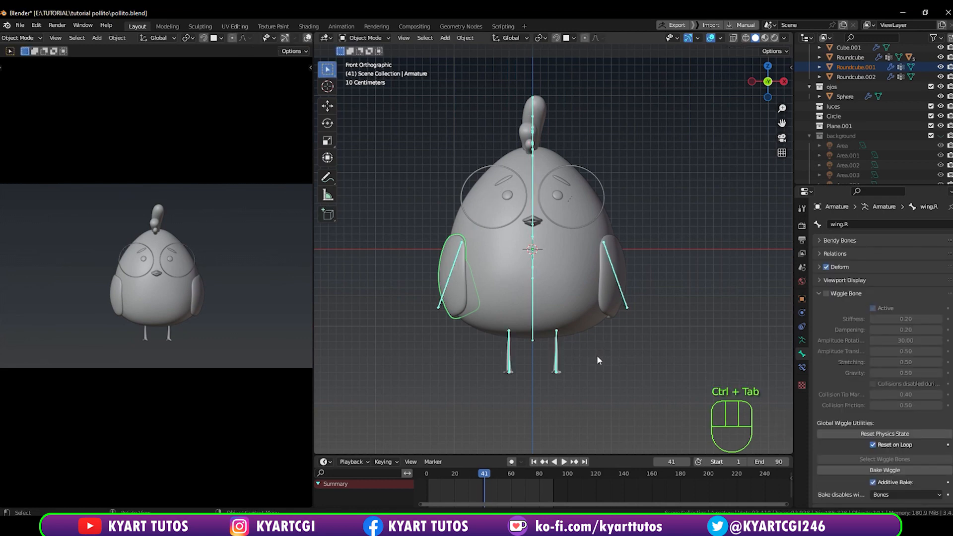
{"action": "middle_click_drag", "start_coordinate": [596, 355], "coordinate": [598, 270], "text": "shift"}
{"action": "scroll", "coordinate": [599, 278], "scroll_direction": "up", "scroll_amount": 2}
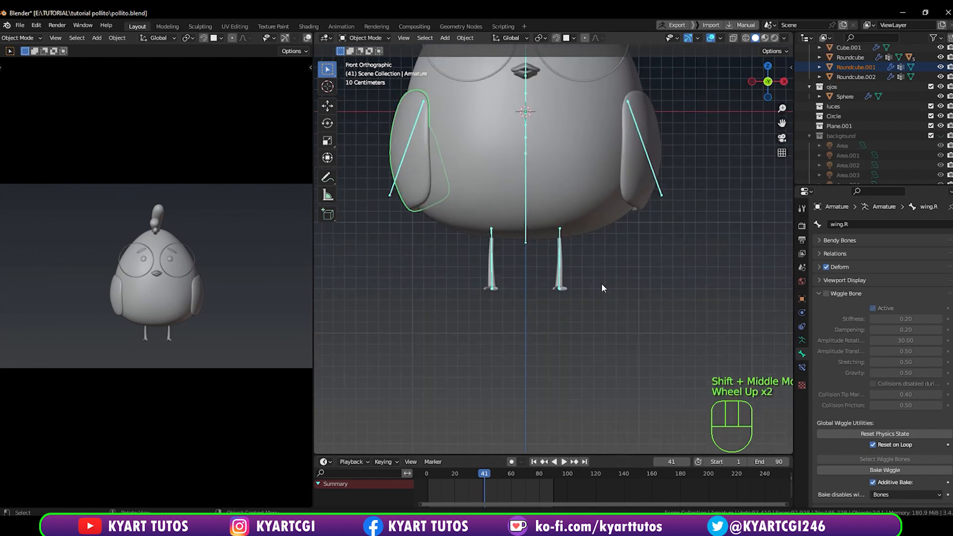
{"action": "left_click", "coordinate": [602, 296]}
Select the leg mesh Cube.001 together with the armature and enter Pose Mode.
{"action": "left_click", "coordinate": [561, 268]}
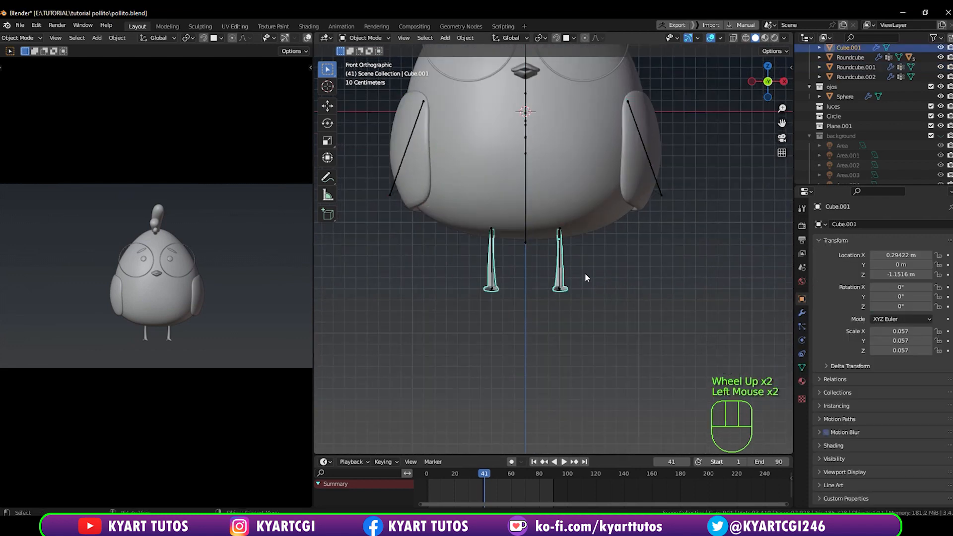
{"action": "middle_click_drag", "start_coordinate": [588, 270], "coordinate": [580, 331], "text": "shift"}
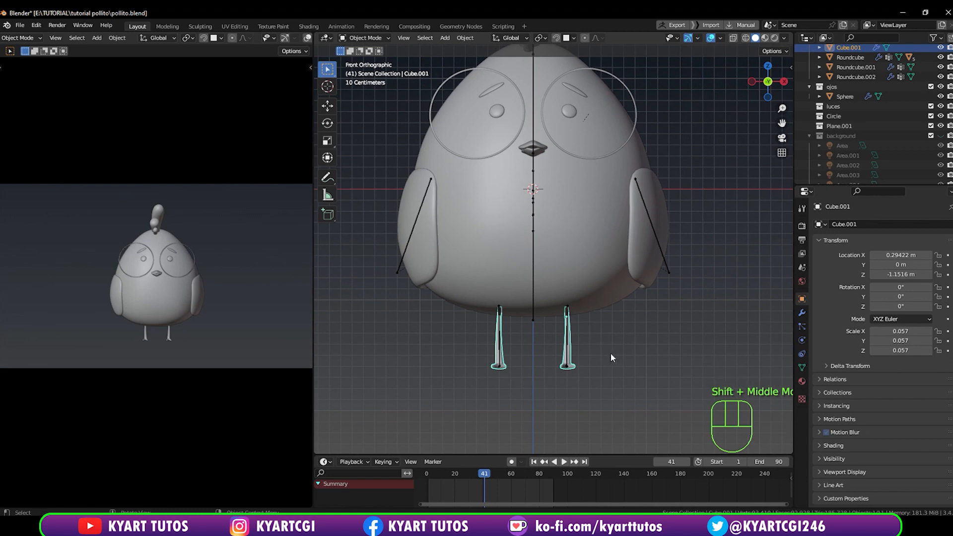
{"action": "key", "text": "shift"}
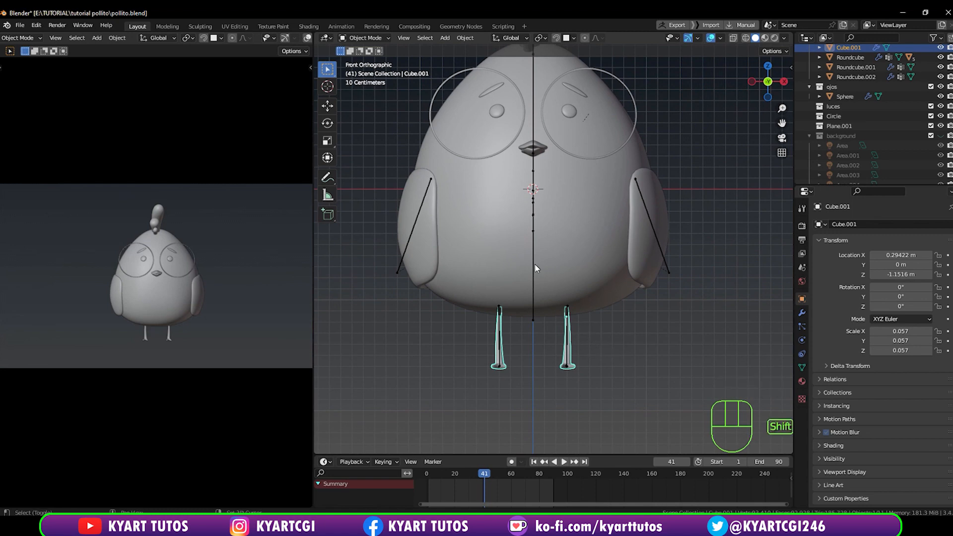
{"action": "left_click", "coordinate": [568, 349], "text": "shift"}
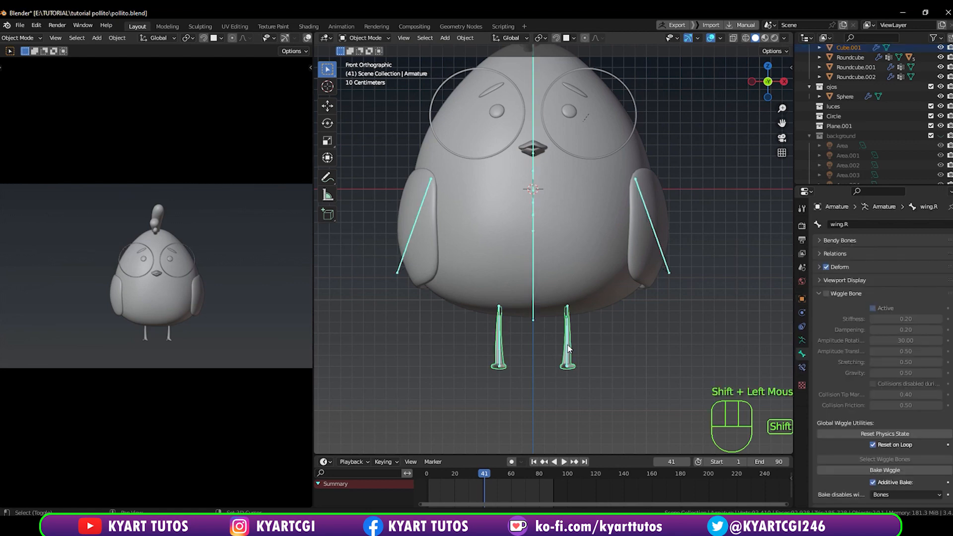
{"action": "key", "text": "ctrl"}
{"action": "key", "text": "ctrl+Tab"}
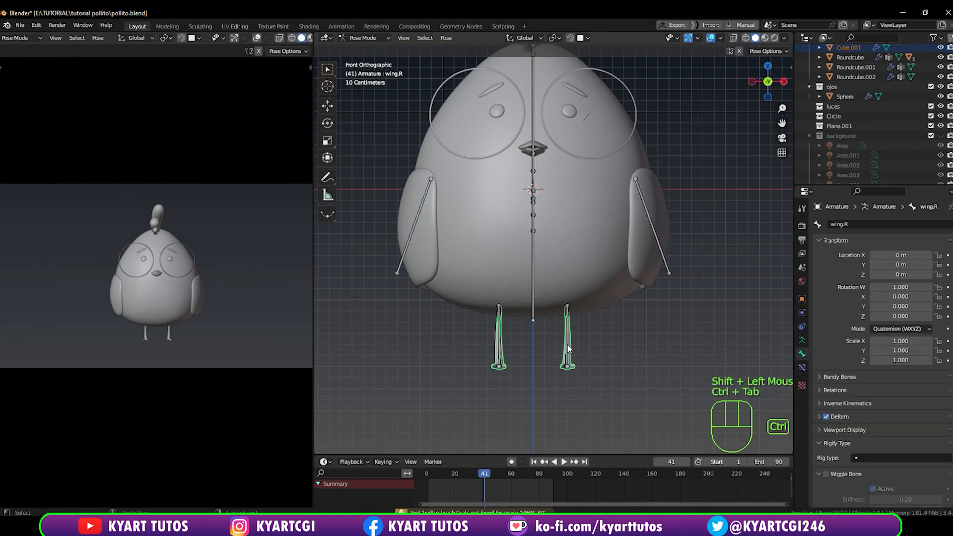
Parent the leg mesh to the leg.L, leg.R, foot.R and foot.L bones, using With Automatic Weights.
{"action": "key", "text": "shift"}
{"action": "middle_click_drag", "start_coordinate": [588, 370], "coordinate": [589, 286], "text": "shift"}
{"action": "scroll", "coordinate": [583, 315], "scroll_direction": "up", "scroll_amount": 3}
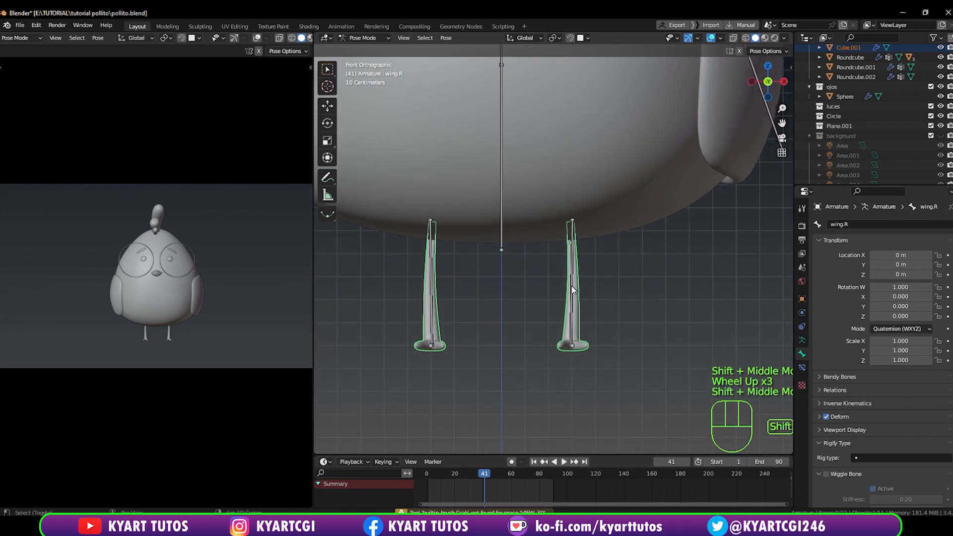
{"action": "left_click", "coordinate": [571, 286], "text": "shift"}
{"action": "middle_click_drag", "start_coordinate": [574, 353], "coordinate": [594, 364]}
{"action": "scroll", "coordinate": [594, 365], "scroll_direction": "down", "scroll_amount": 2}
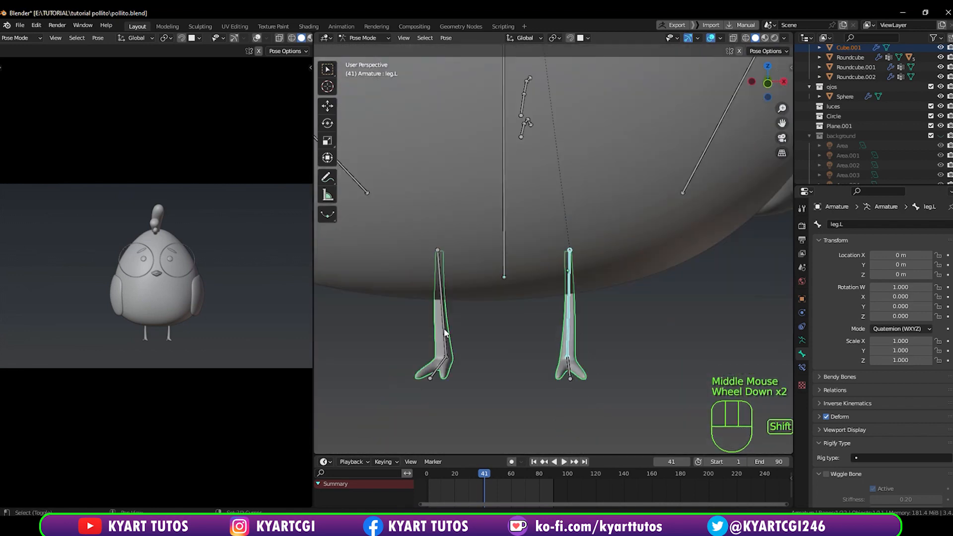
{"action": "left_click", "coordinate": [445, 347], "text": "shift"}
{"action": "left_click", "coordinate": [443, 369], "text": "shift"}
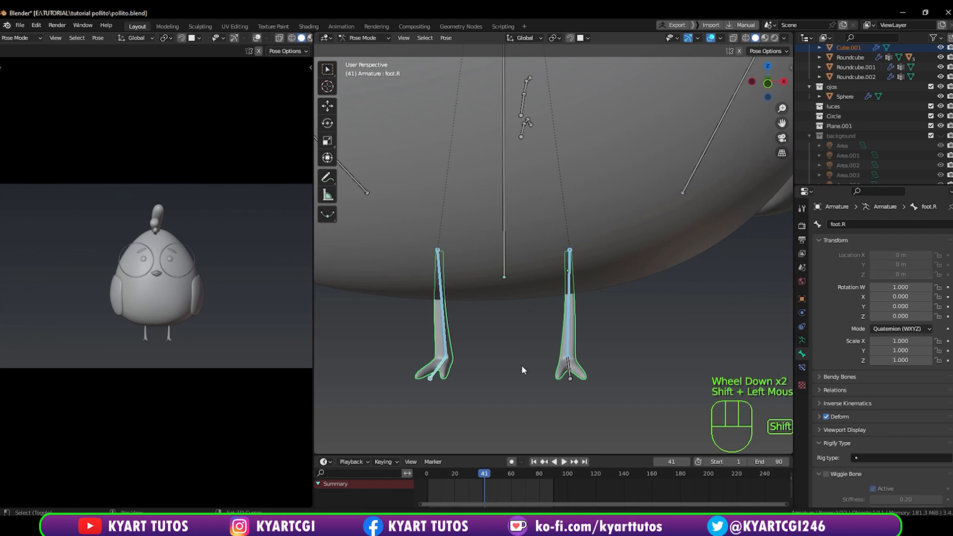
{"action": "left_click", "coordinate": [572, 370], "text": "shift"}
{"action": "scroll", "coordinate": [566, 342], "scroll_direction": "down", "scroll_amount": 1}
{"action": "scroll", "coordinate": [565, 338], "scroll_direction": "down", "scroll_amount": 3}
{"action": "middle_click_drag", "start_coordinate": [566, 340], "coordinate": [665, 280]}
{"action": "key", "text": "KP_1"}
{"action": "scroll", "coordinate": [602, 278], "scroll_direction": "up", "scroll_amount": 5}
{"action": "key", "text": "ctrl+p"}
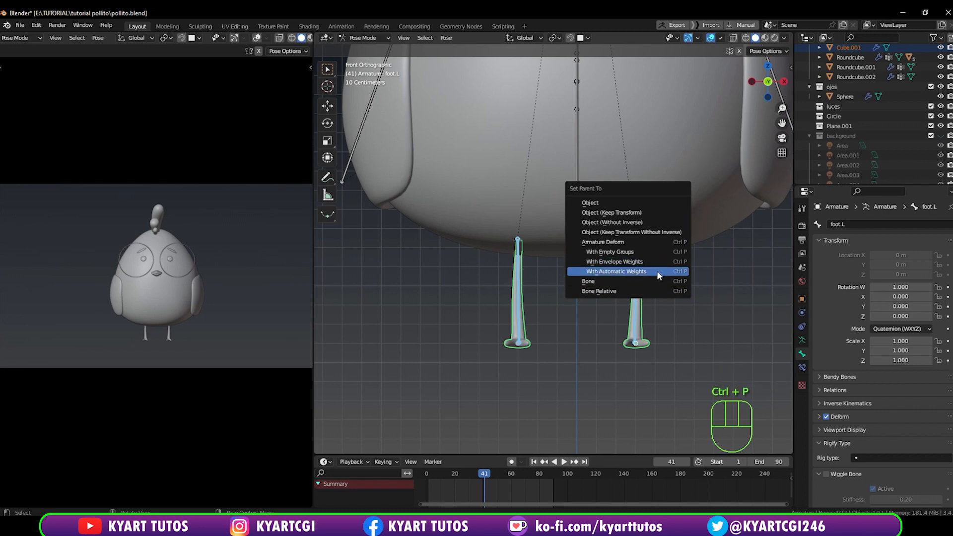
{"action": "left_click", "coordinate": [657, 270]}
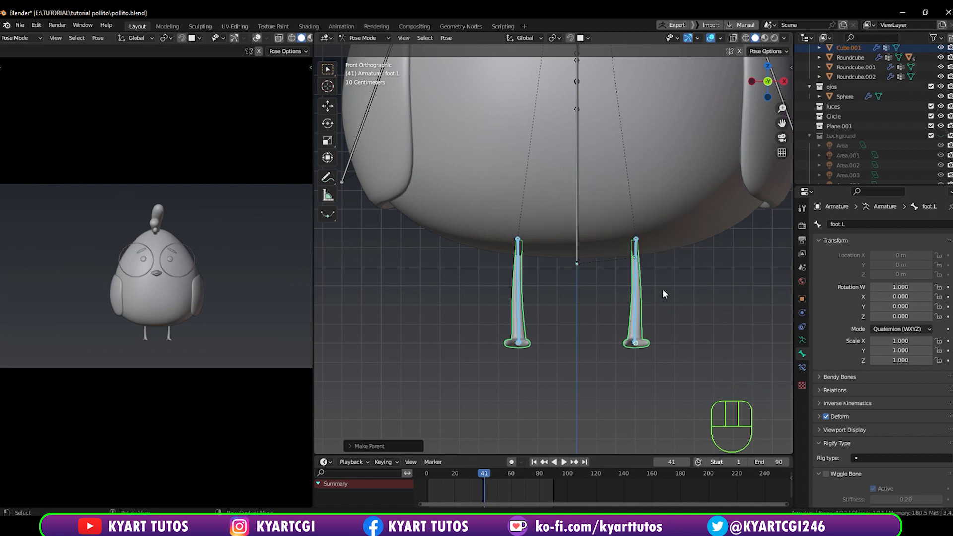
Test the leg.L and foot.L bones by rotating each with the Rotate tool, undoing each rotation.
{"action": "middle_click_drag", "start_coordinate": [659, 312], "coordinate": [608, 310]}
{"action": "scroll", "coordinate": [591, 306], "scroll_direction": "down", "scroll_amount": 2}
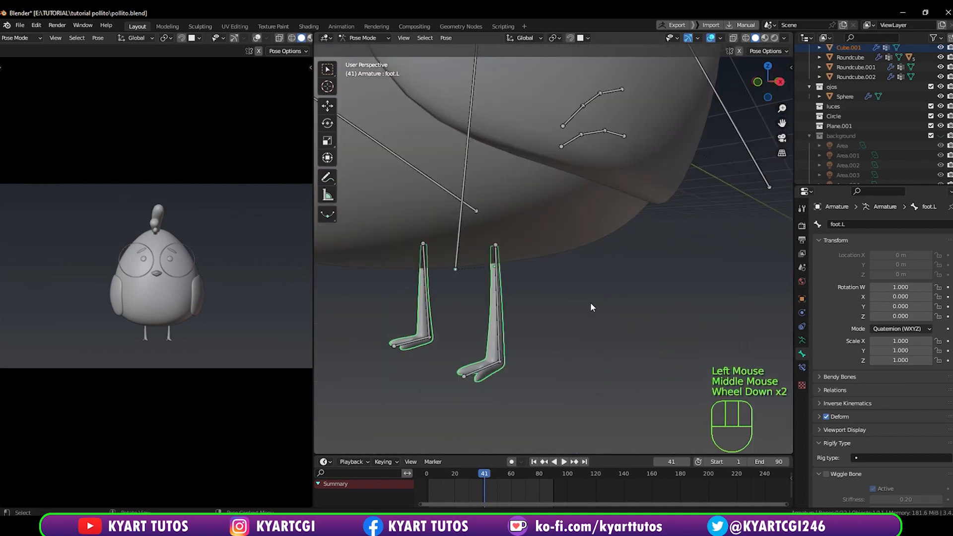
{"action": "left_click", "coordinate": [496, 308]}
{"action": "left_click", "coordinate": [332, 123]}
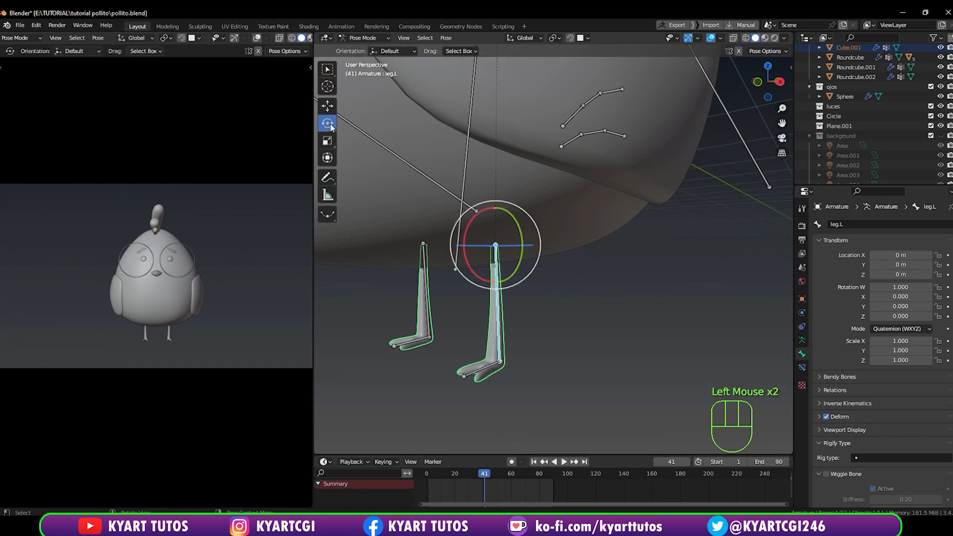
{"action": "mouse_move", "coordinate": [468, 234]}
{"action": "left_mouse_down"}
{"action": "mouse_move", "coordinate": [462, 214]}
{"action": "mouse_move", "coordinate": [470, 231]}
{"action": "mouse_move", "coordinate": [471, 222]}
{"action": "left_mouse_up"}
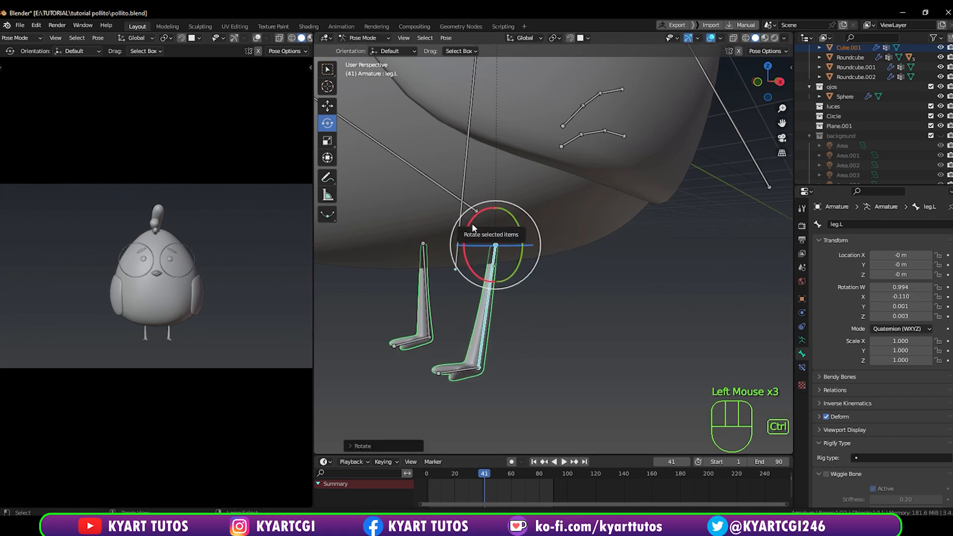
{"action": "key", "text": "ctrl+z"}
{"action": "left_click", "coordinate": [489, 368]}
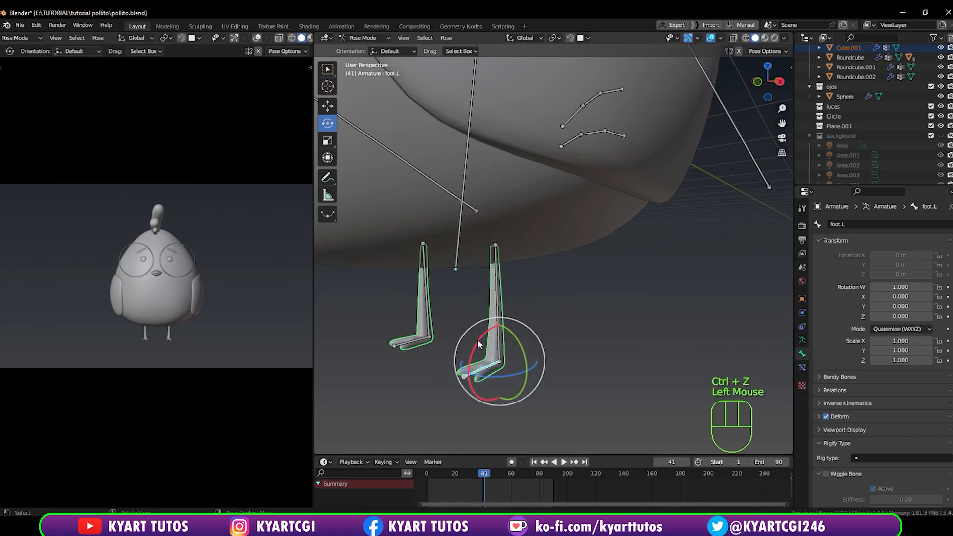
{"action": "left_click_drag", "start_coordinate": [477, 339], "coordinate": [473, 328]}
{"action": "key", "text": "ctrl+z"}
Test the leg.R and foot.R bones by rotating each one, undoing each rotation.
{"action": "left_click", "coordinate": [417, 268]}
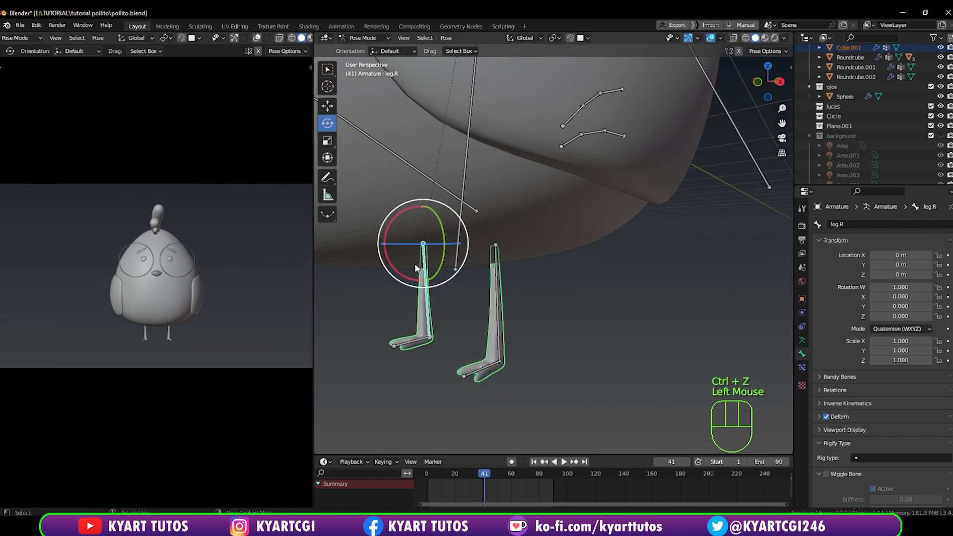
{"action": "mouse_move", "coordinate": [390, 223]}
{"action": "left_mouse_down"}
{"action": "mouse_move", "coordinate": [410, 182]}
{"action": "mouse_move", "coordinate": [392, 221]}
{"action": "left_mouse_up"}
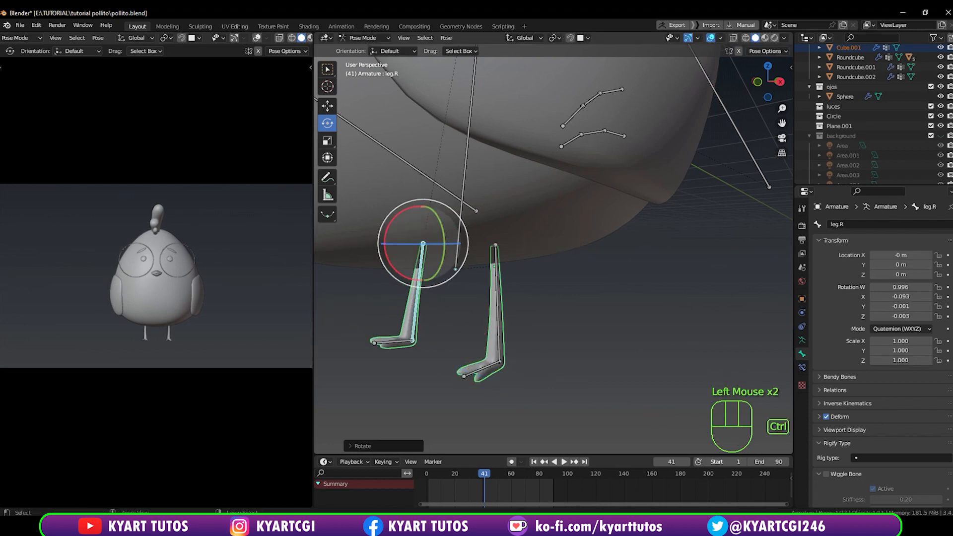
{"action": "key", "text": "ctrl+z"}
{"action": "left_click", "coordinate": [420, 336]}
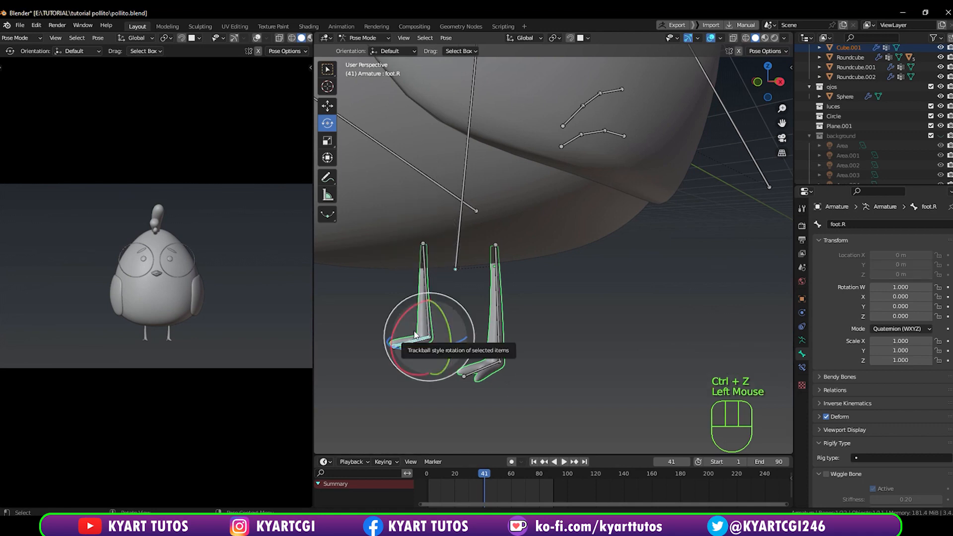
{"action": "left_click_drag", "start_coordinate": [396, 313], "coordinate": [409, 301]}
{"action": "key", "text": "ctrl+z"}
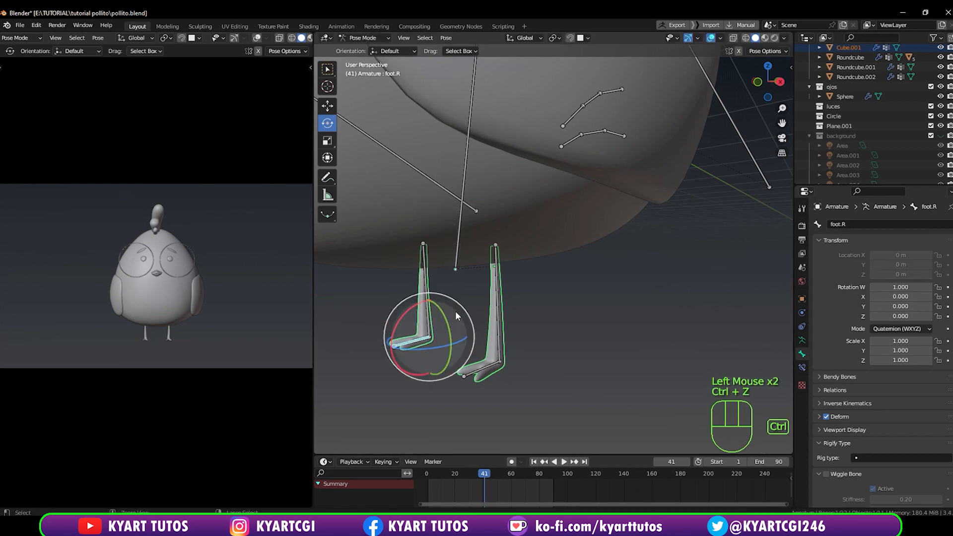
Deselect the foot bone, switch the armature back to Object Mode and clear the selection of leg mesh and armature.
{"action": "scroll", "coordinate": [455, 311], "scroll_direction": "down", "scroll_amount": 3}
{"action": "middle_click_drag", "start_coordinate": [499, 301], "coordinate": [620, 203], "text": "shift"}
{"action": "scroll", "coordinate": [550, 274], "scroll_direction": "up", "scroll_amount": 2}
{"action": "scroll", "coordinate": [550, 274], "scroll_direction": "up", "scroll_amount": 1}
{"action": "left_click", "coordinate": [619, 198]}
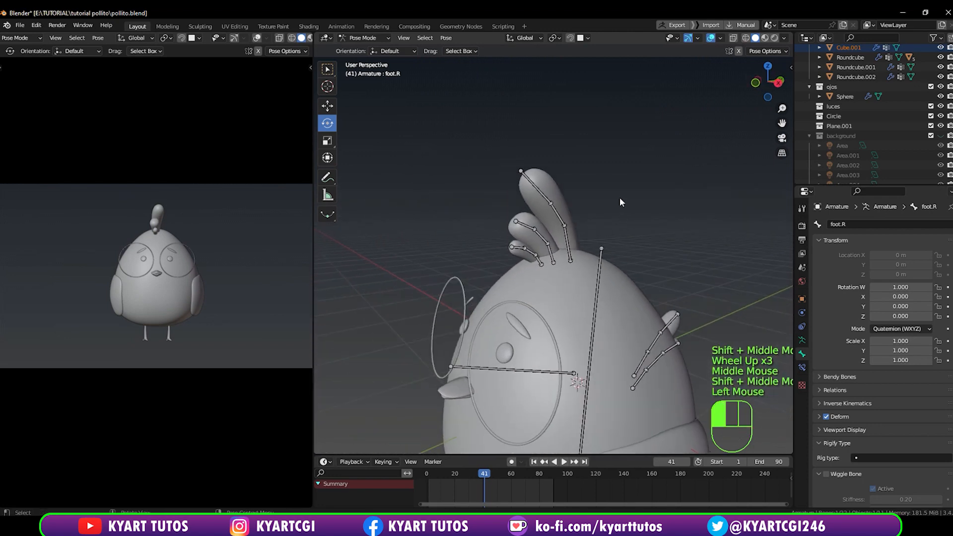
{"action": "left_click", "coordinate": [546, 184]}
{"action": "key", "text": "ctrl+Tab"}
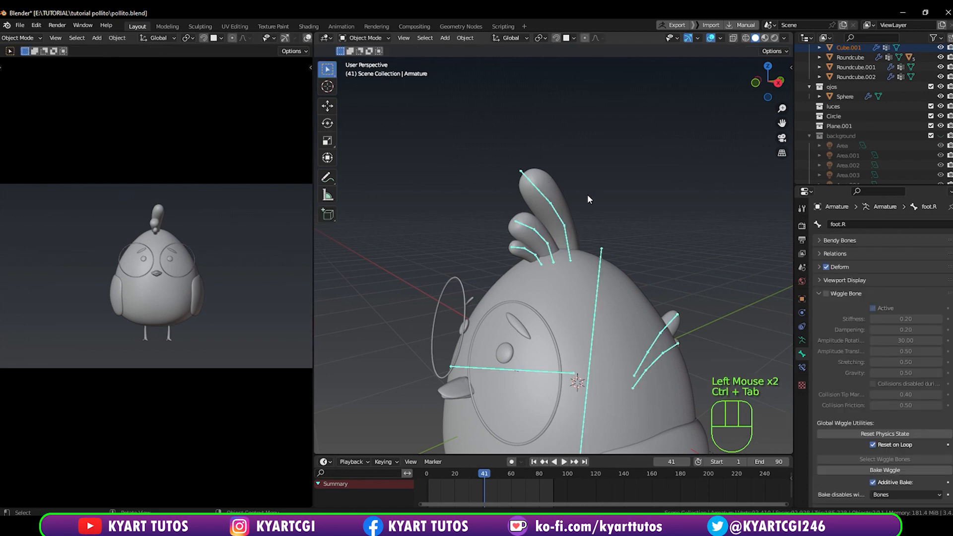
{"action": "left_click", "coordinate": [613, 195]}
Select the crest mesh Roundcube.003 together with the armature and enter Pose Mode in front view.
{"action": "left_click", "coordinate": [559, 191]}
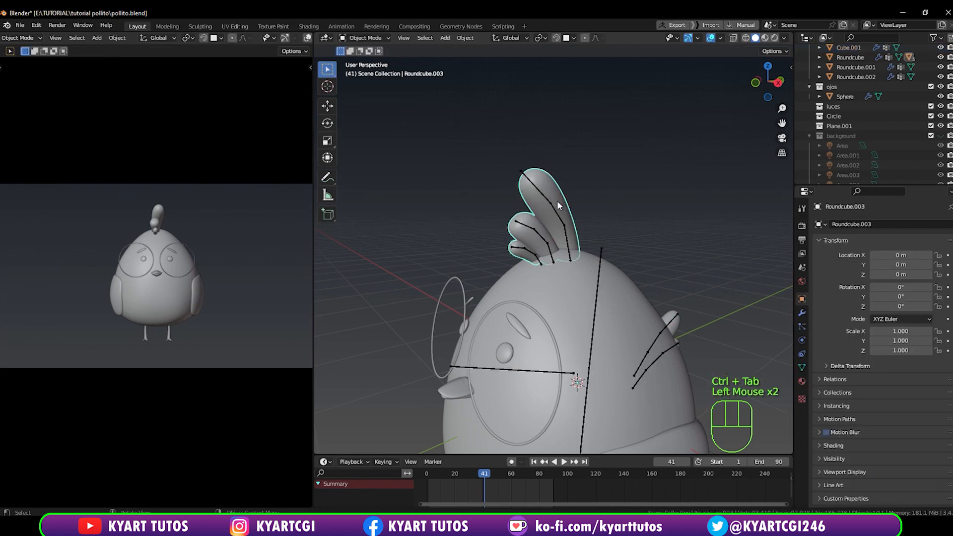
{"action": "left_click", "coordinate": [554, 214], "text": "shift"}
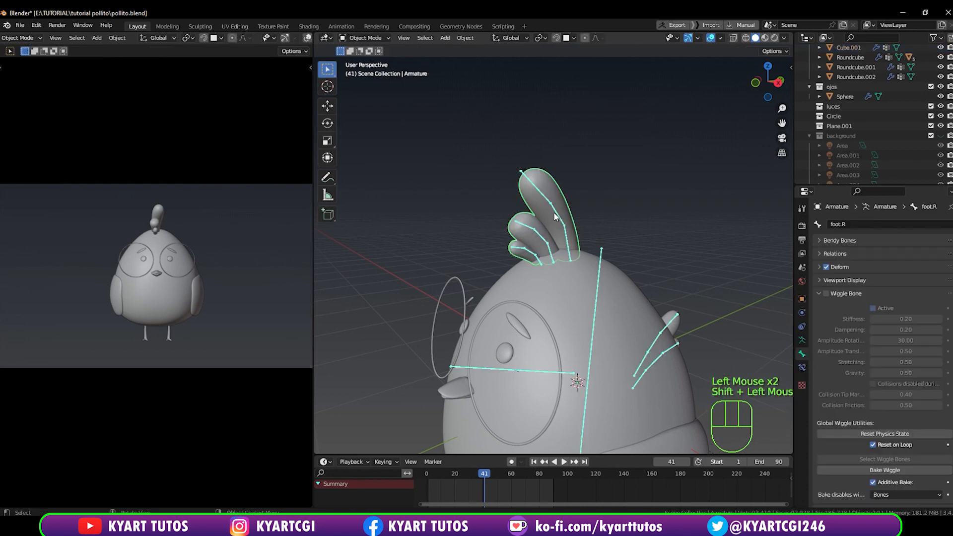
{"action": "key", "text": "ctrl"}
{"action": "key", "text": "ctrl+Tab"}
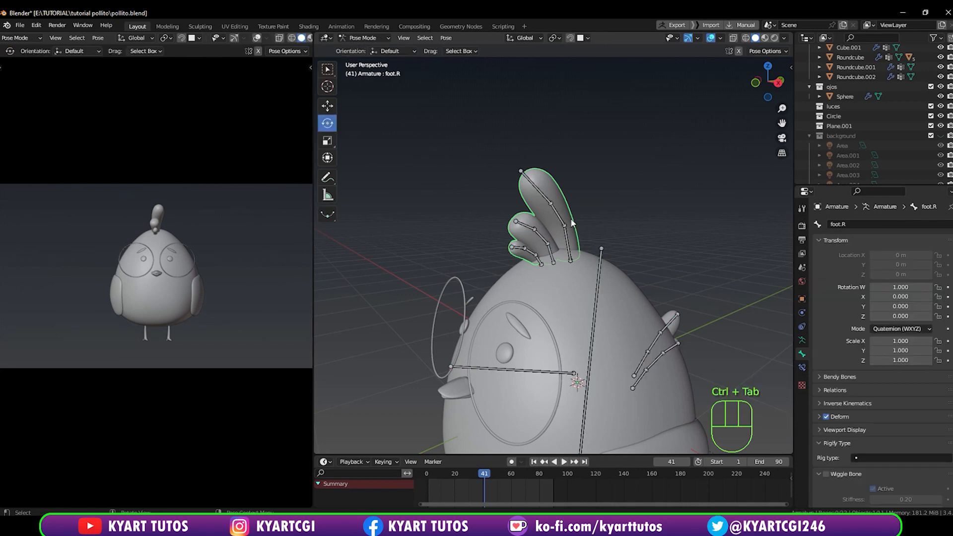
{"action": "key", "text": "KP_1"}
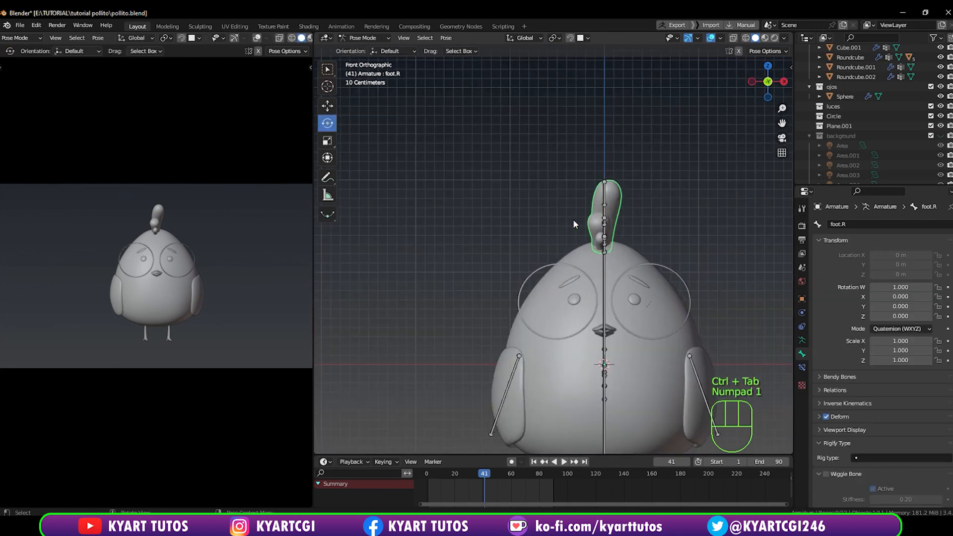
Parent the crest mesh to the nine bones running through its three feathers, using Armature Deform With Automatic Weights.
{"action": "key", "text": "KP_3"}
{"action": "key", "text": "KP_Enter"}
{"action": "middle_click_drag", "start_coordinate": [546, 213], "coordinate": [626, 261], "text": "shift"}
{"action": "scroll", "coordinate": [595, 193], "scroll_direction": "up", "scroll_amount": 3}
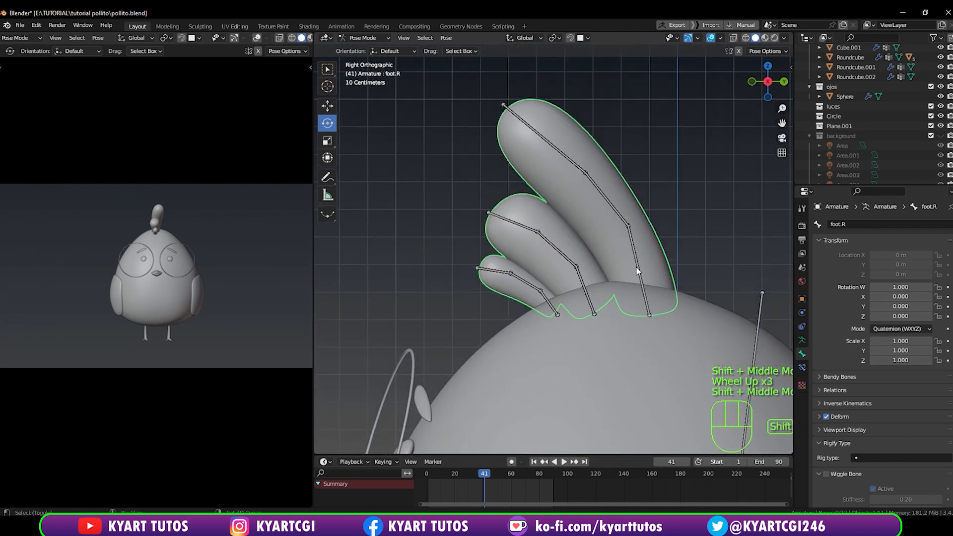
{"action": "left_click", "coordinate": [636, 266], "text": "shift"}
{"action": "left_click", "coordinate": [601, 197], "text": "shift"}
{"action": "left_click", "coordinate": [570, 161], "text": "shift"}
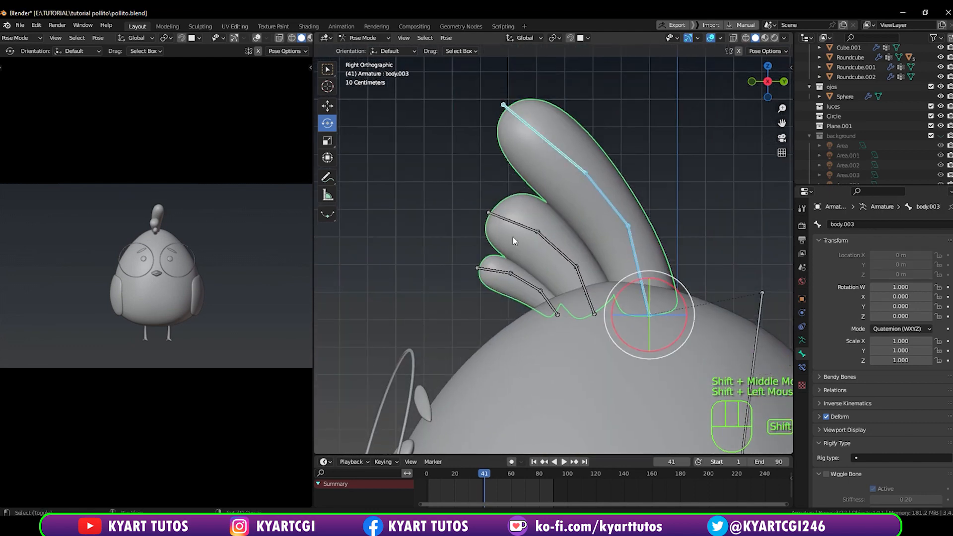
{"action": "left_click", "coordinate": [513, 225], "text": "shift"}
{"action": "left_click", "coordinate": [555, 246], "text": "shift"}
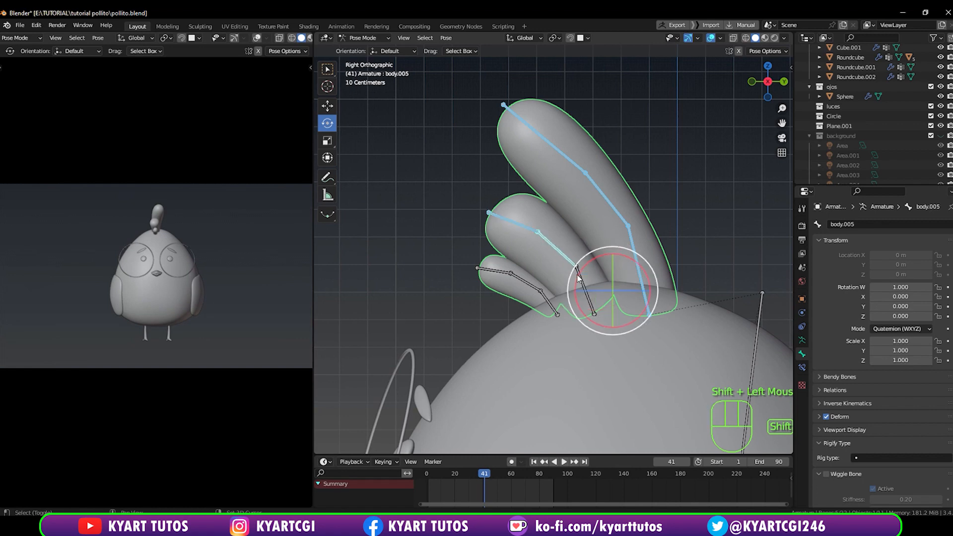
{"action": "left_click", "coordinate": [587, 296], "text": "shift"}
{"action": "left_click", "coordinate": [536, 283], "text": "shift"}
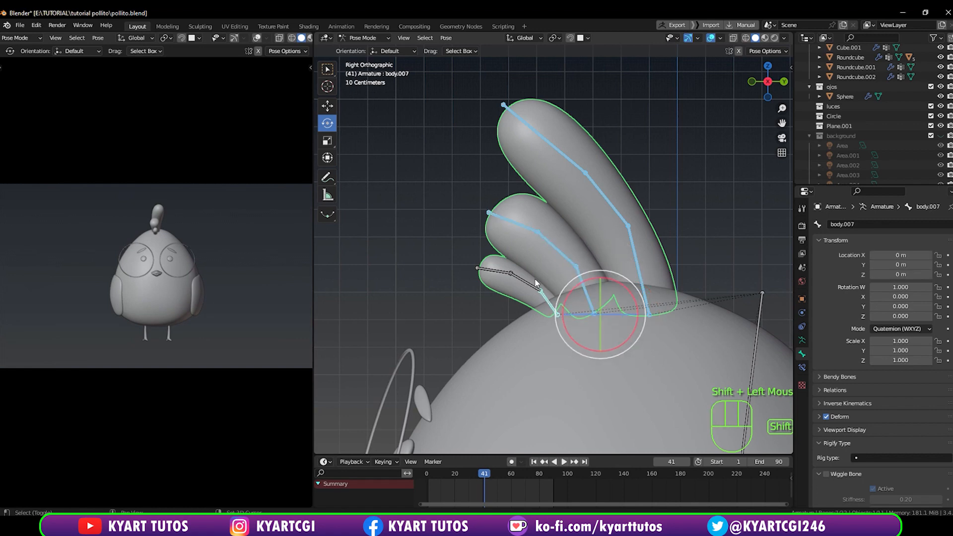
{"action": "left_click", "coordinate": [519, 276], "text": "shift"}
{"action": "left_click", "coordinate": [497, 272], "text": "shift"}
{"action": "scroll", "coordinate": [505, 272], "scroll_direction": "down", "scroll_amount": 2}
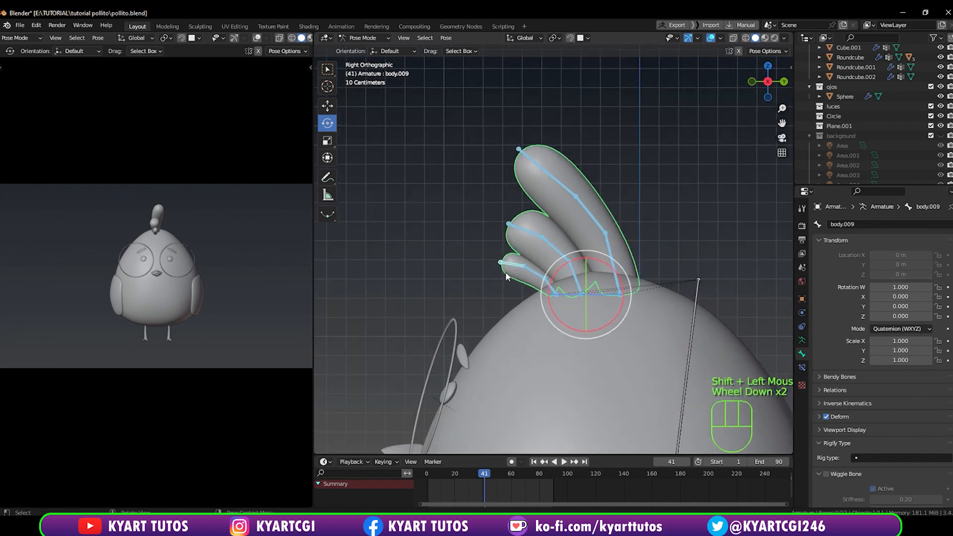
{"action": "key", "text": "ctrl+p"}
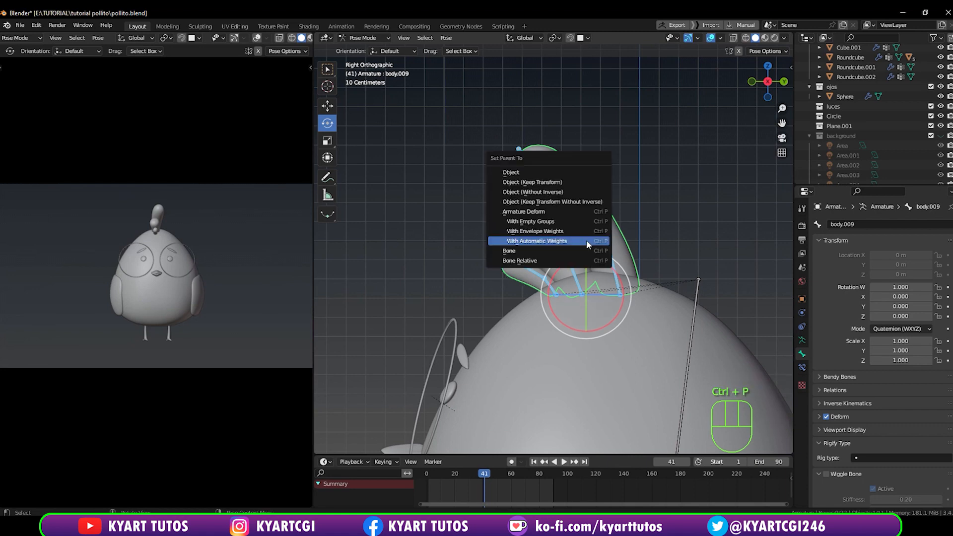
{"action": "left_click", "coordinate": [587, 244]}
Test the large crest feather by rotating the bones body.003 and body.002, cancelling each rotation.
{"action": "double_click", "coordinate": [555, 177]}
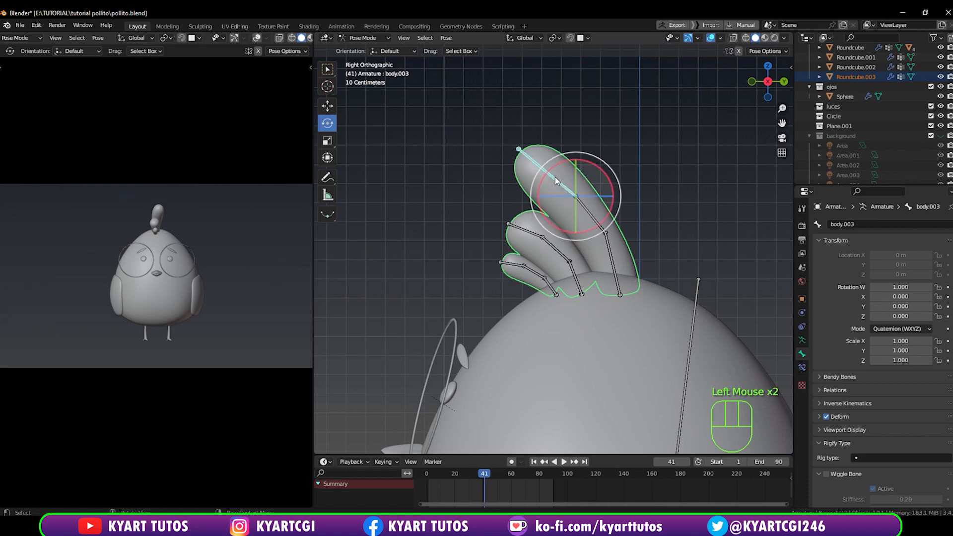
{"action": "key", "text": "r"}
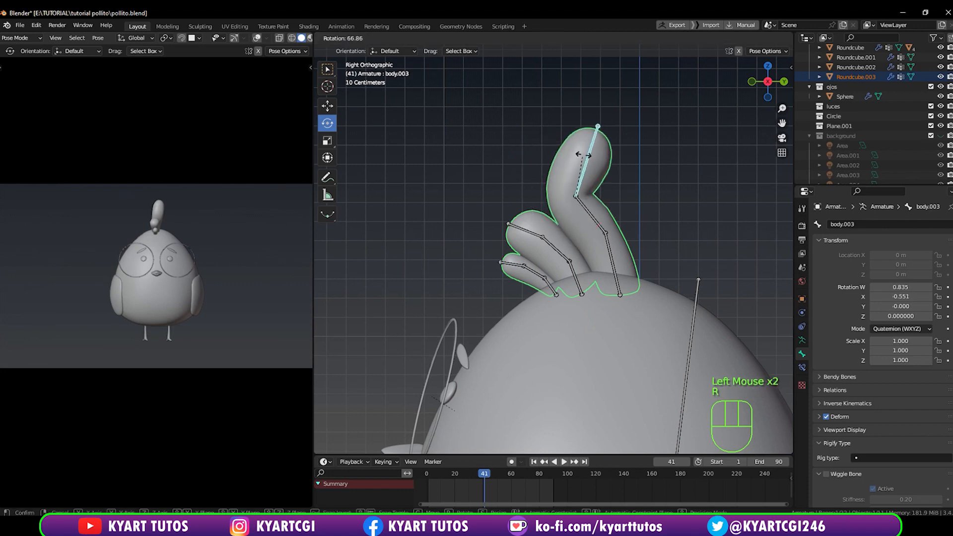
{"action": "right_click", "coordinate": [570, 167]}
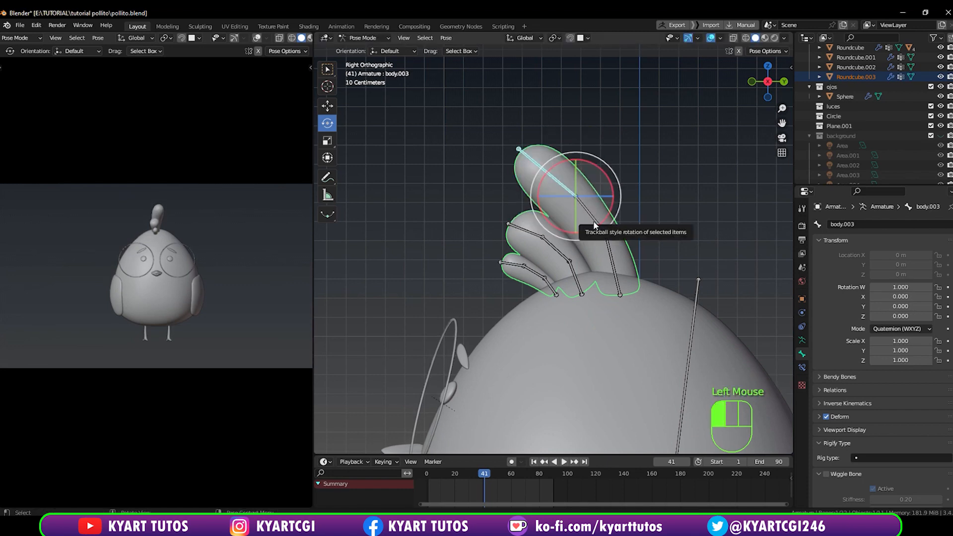
{"action": "left_click", "coordinate": [599, 220]}
{"action": "key", "text": "r"}
{"action": "right_click", "coordinate": [599, 203]}
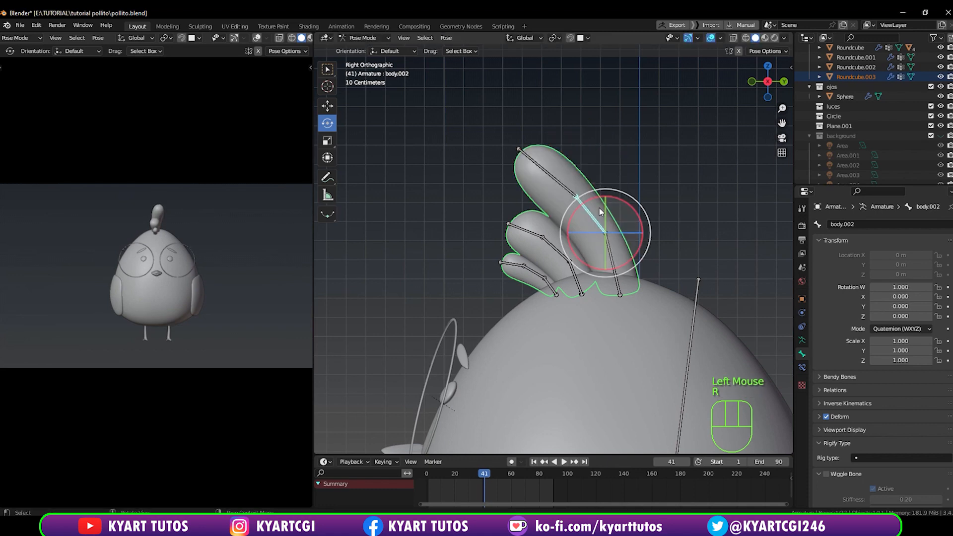
Test the smallest crest feather by rotating its middle bone body.008, cancelling the rotation.
{"action": "scroll", "coordinate": [620, 251], "scroll_direction": "down", "scroll_amount": 4}
{"action": "middle_click_drag", "start_coordinate": [623, 253], "coordinate": [636, 268]}
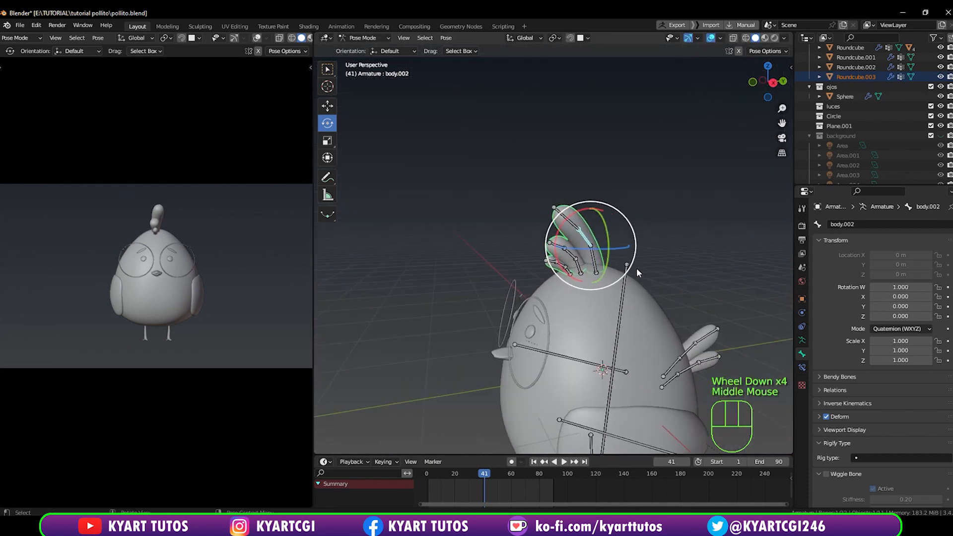
{"action": "scroll", "coordinate": [576, 272], "scroll_direction": "up", "scroll_amount": 4}
{"action": "key", "text": "KP_3"}
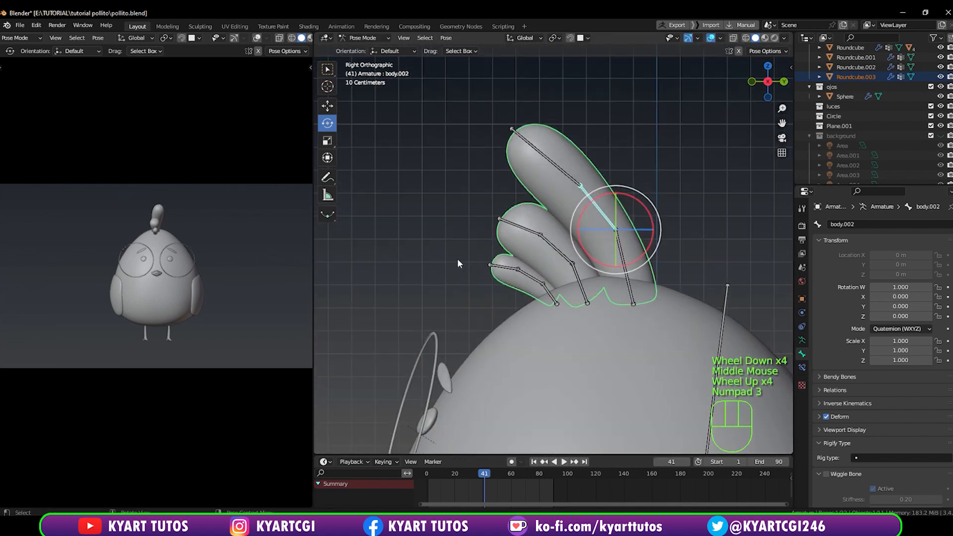
{"action": "left_click", "coordinate": [532, 278]}
{"action": "left_click", "coordinate": [535, 279]}
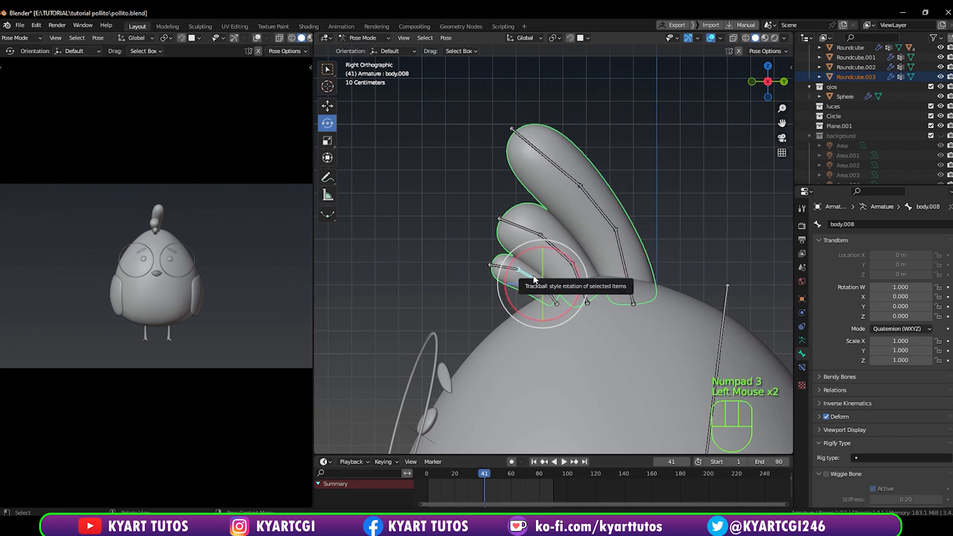
{"action": "key", "text": "r"}
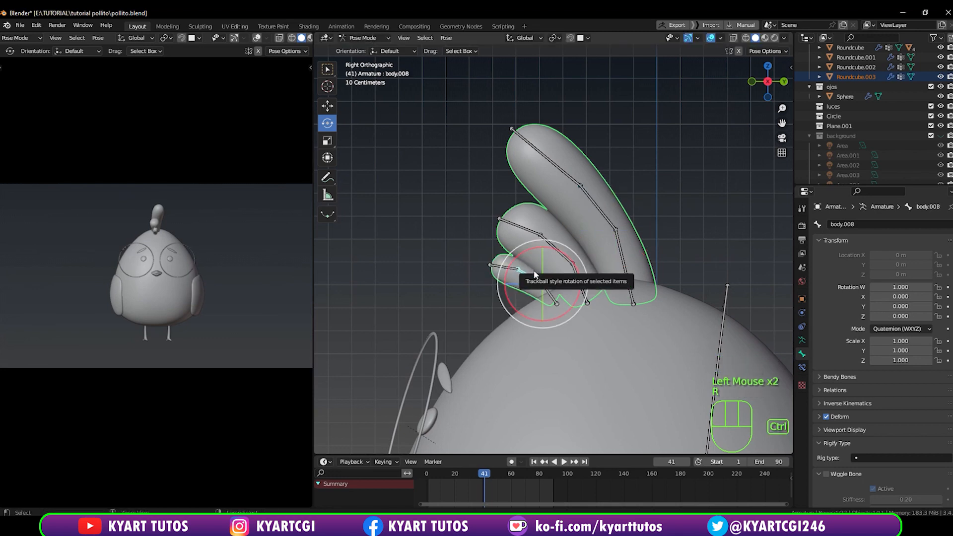
Return the armature to Object Mode and select the body mesh Roundcube with its tail feathers.
{"action": "key", "text": "ctrl+Tab"}
{"action": "scroll", "coordinate": [604, 251], "scroll_direction": "down", "scroll_amount": 2}
{"action": "middle_click_drag", "start_coordinate": [602, 245], "coordinate": [591, 213], "text": "shift"}
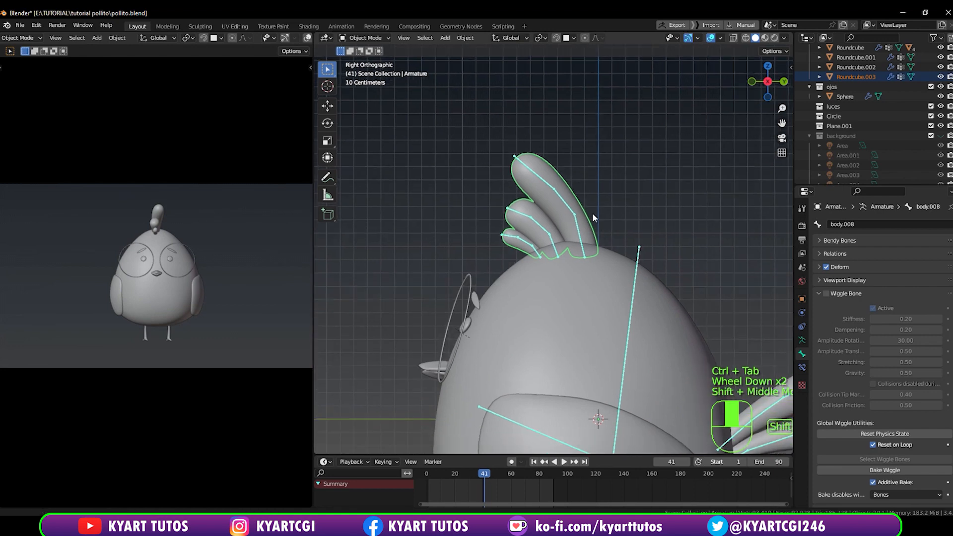
{"action": "scroll", "coordinate": [567, 169], "scroll_direction": "down", "scroll_amount": 2}
{"action": "left_click", "coordinate": [648, 237]}
{"action": "mouse_move", "coordinate": [648, 237]}
{"action": "middle_mouse_down", "text": "shift"}
{"action": "mouse_move", "coordinate": [605, 206]}
{"action": "mouse_move", "coordinate": [629, 242]}
{"action": "middle_mouse_up", "text": "shift"}
{"action": "scroll", "coordinate": [629, 242], "scroll_direction": "up", "scroll_amount": 2}
{"action": "left_click", "coordinate": [694, 227]}
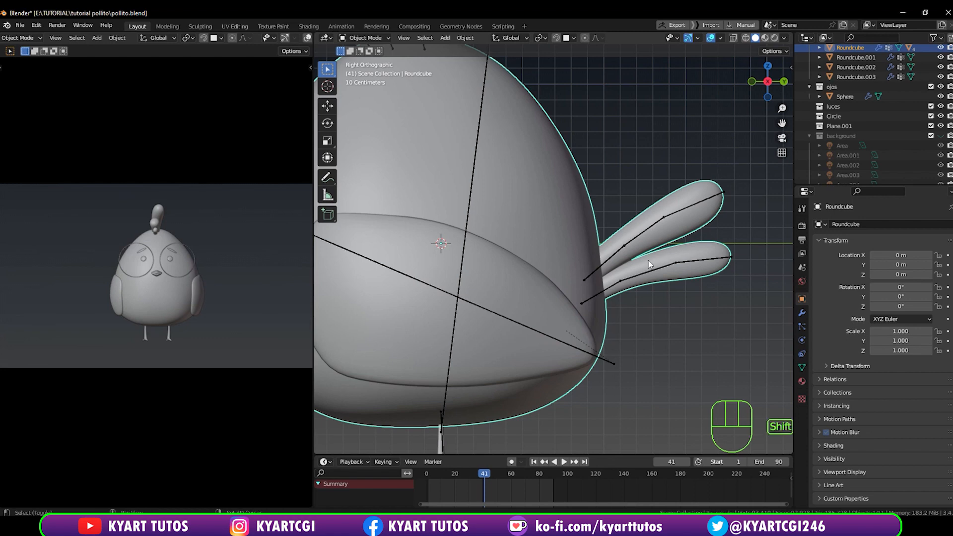
Separate the two linked tail feathers from the body mesh into their own object and return to Object Mode.
{"action": "middle_click_drag", "start_coordinate": [587, 287], "coordinate": [620, 301], "text": "shift"}
{"action": "scroll", "coordinate": [597, 235], "scroll_direction": "down", "scroll_amount": 1}
{"action": "scroll", "coordinate": [602, 229], "scroll_direction": "down", "scroll_amount": 1}
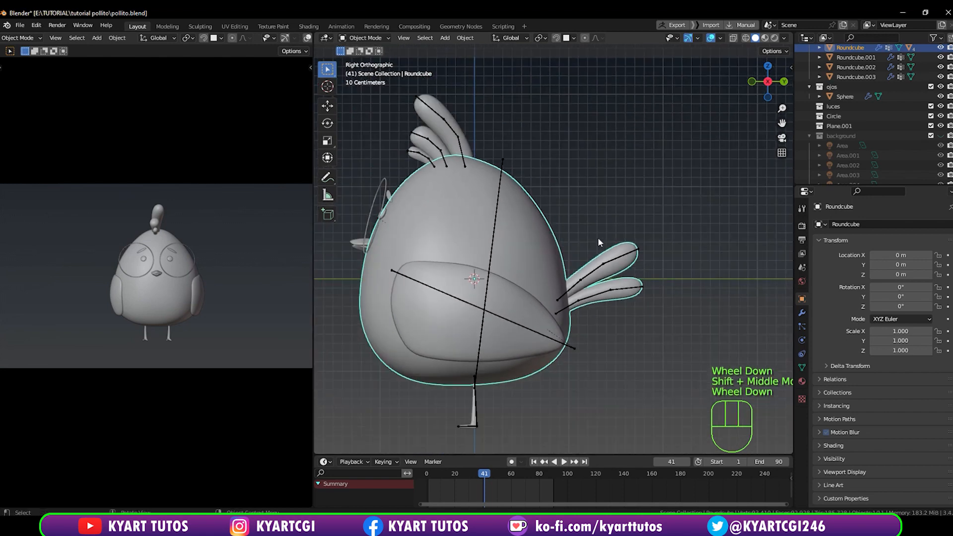
{"action": "mouse_move", "coordinate": [597, 237]}
{"action": "middle_mouse_down"}
{"action": "mouse_move", "coordinate": [602, 254]}
{"action": "mouse_move", "coordinate": [590, 236]}
{"action": "middle_mouse_up"}
{"action": "scroll", "coordinate": [602, 256], "scroll_direction": "down", "scroll_amount": 2}
{"action": "scroll", "coordinate": [597, 225], "scroll_direction": "up", "scroll_amount": 1}
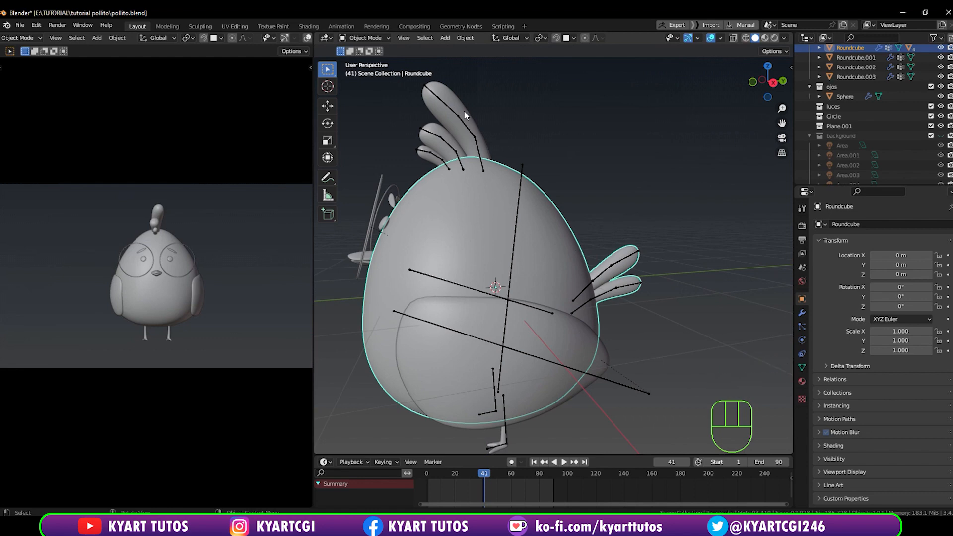
{"action": "key", "text": "Tab"}
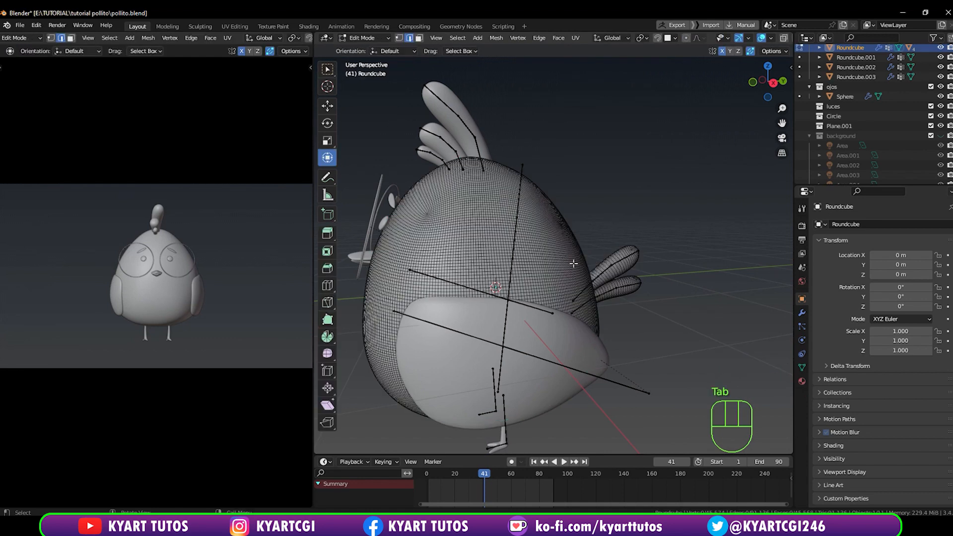
{"action": "middle_click_drag", "start_coordinate": [573, 264], "coordinate": [610, 272]}
{"action": "key", "text": "l"}
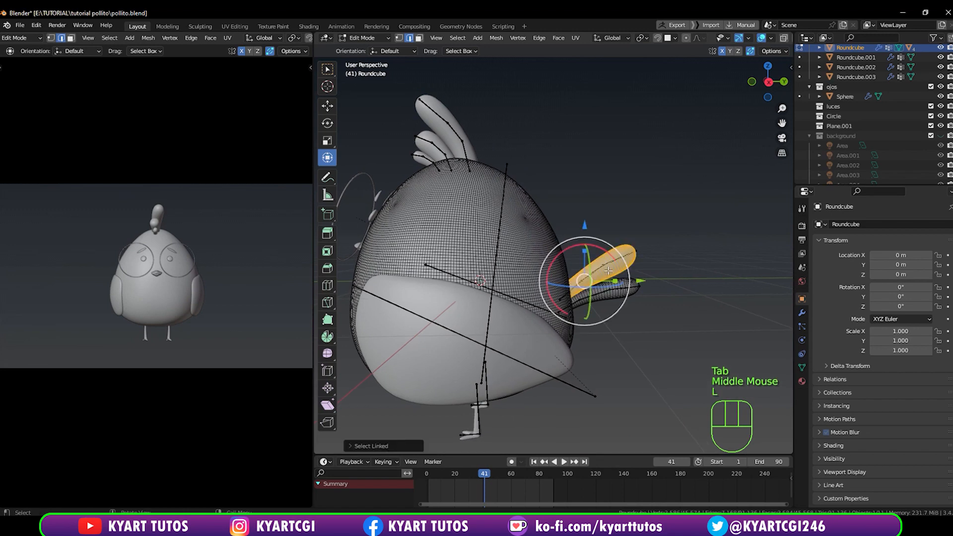
{"action": "key", "text": "l"}
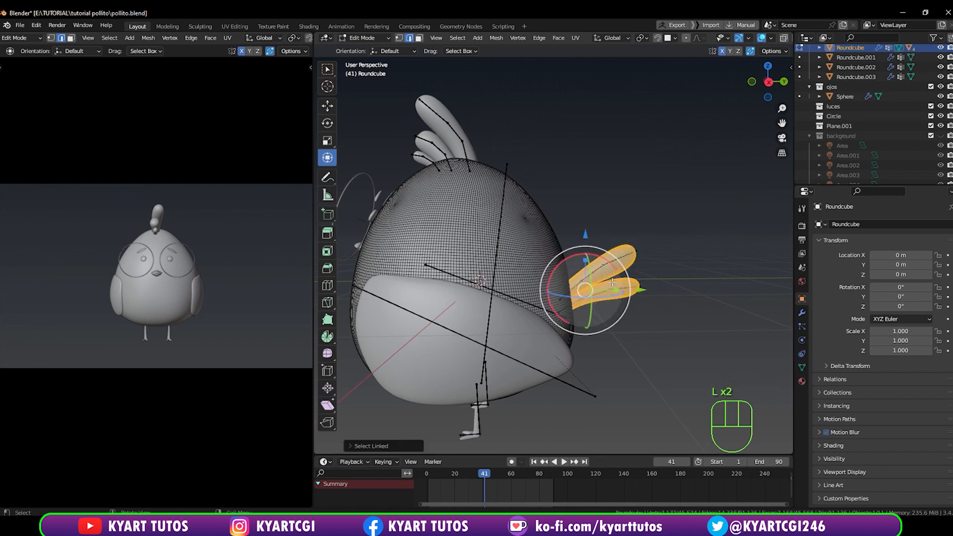
{"action": "key", "text": "p"}
{"action": "left_click", "coordinate": [612, 281]}
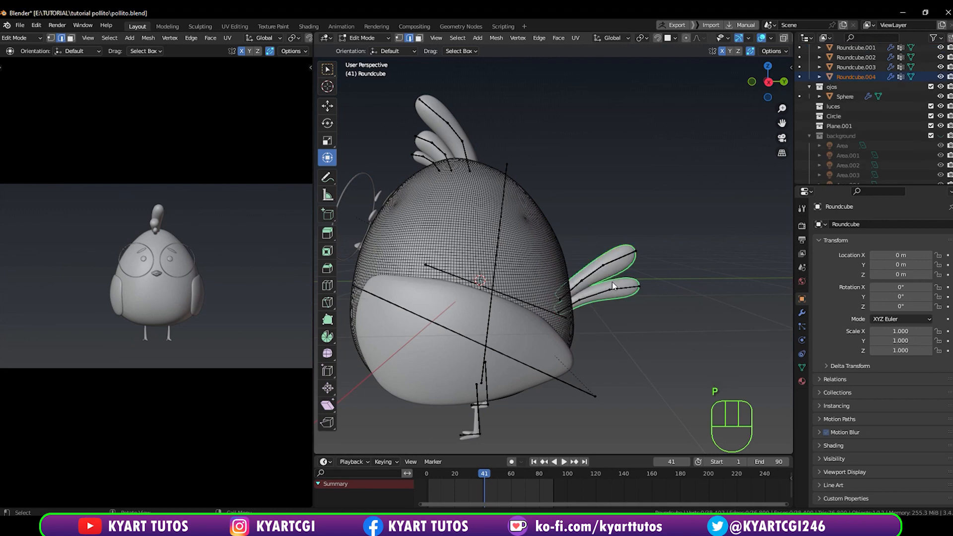
{"action": "key", "text": "Tab"}
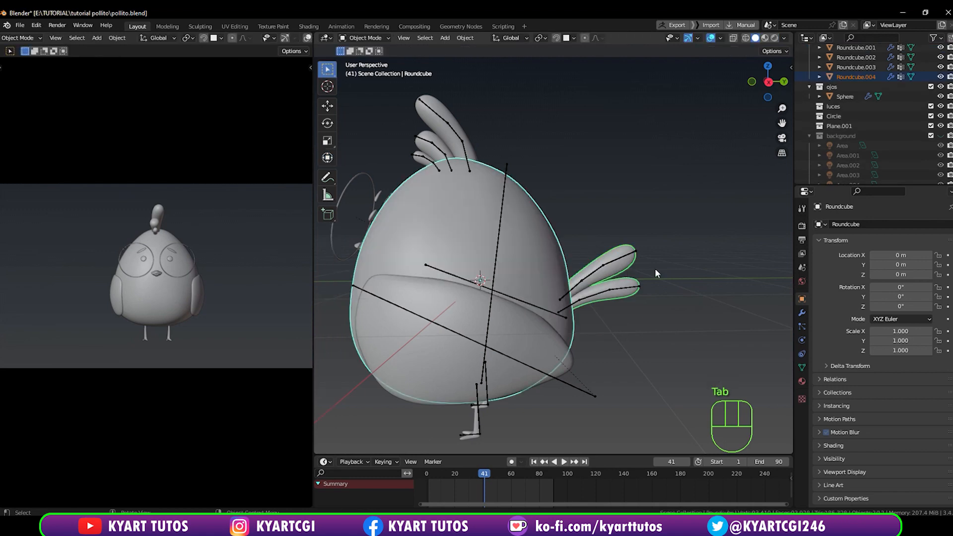
Select the tail mesh Roundcube.004 together with the armature and enter Pose Mode in right view.
{"action": "middle_click_drag", "start_coordinate": [648, 260], "coordinate": [632, 239]}
{"action": "scroll", "coordinate": [614, 222], "scroll_direction": "up", "scroll_amount": 2}
{"action": "scroll", "coordinate": [614, 223], "scroll_direction": "up", "scroll_amount": 3}
{"action": "scroll", "coordinate": [632, 239], "scroll_direction": "down", "scroll_amount": 1}
{"action": "left_click", "coordinate": [697, 246]}
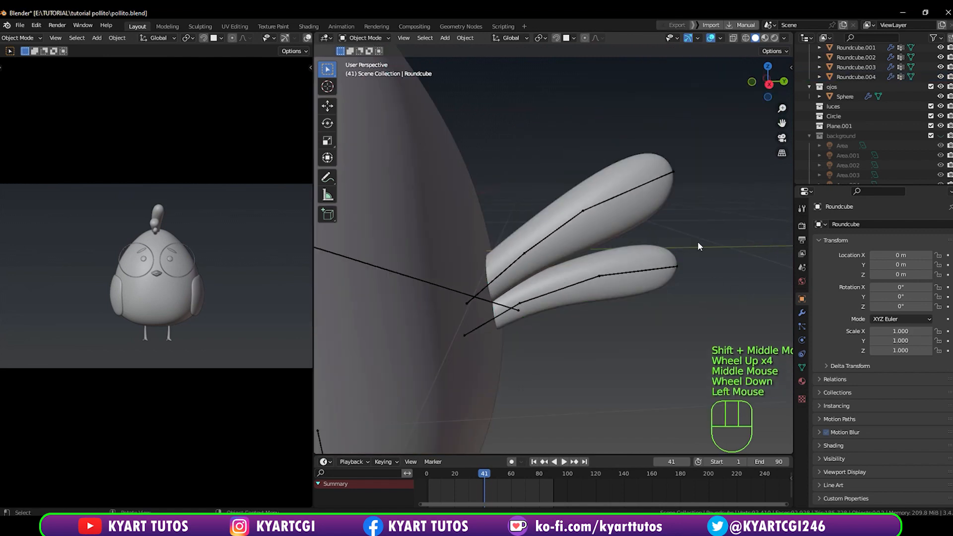
{"action": "left_click", "coordinate": [639, 213]}
{"action": "scroll", "coordinate": [639, 213], "scroll_direction": "down", "scroll_amount": 2}
{"action": "scroll", "coordinate": [585, 270], "scroll_direction": "up", "scroll_amount": 2}
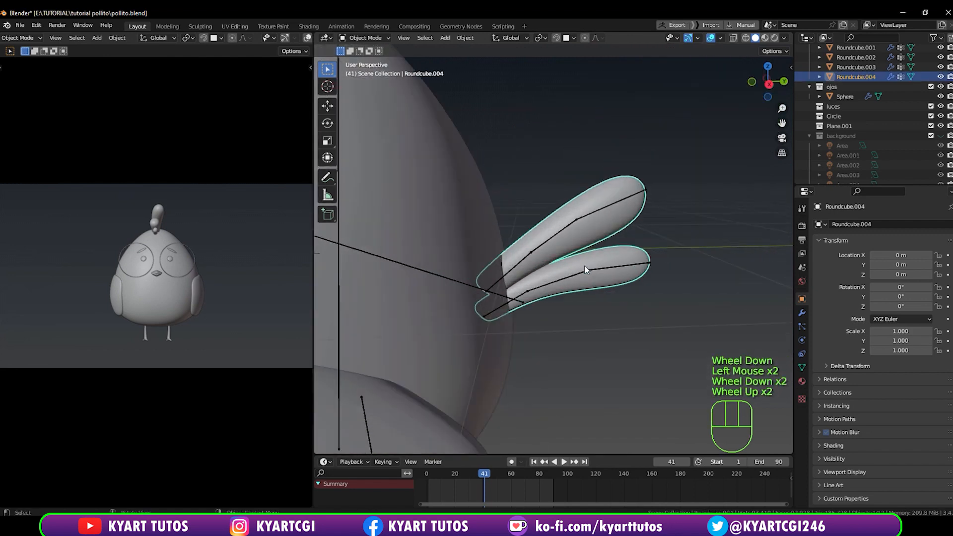
{"action": "scroll", "coordinate": [586, 269], "scroll_direction": "up", "scroll_amount": 1}
{"action": "left_click", "coordinate": [555, 237], "text": "shift"}
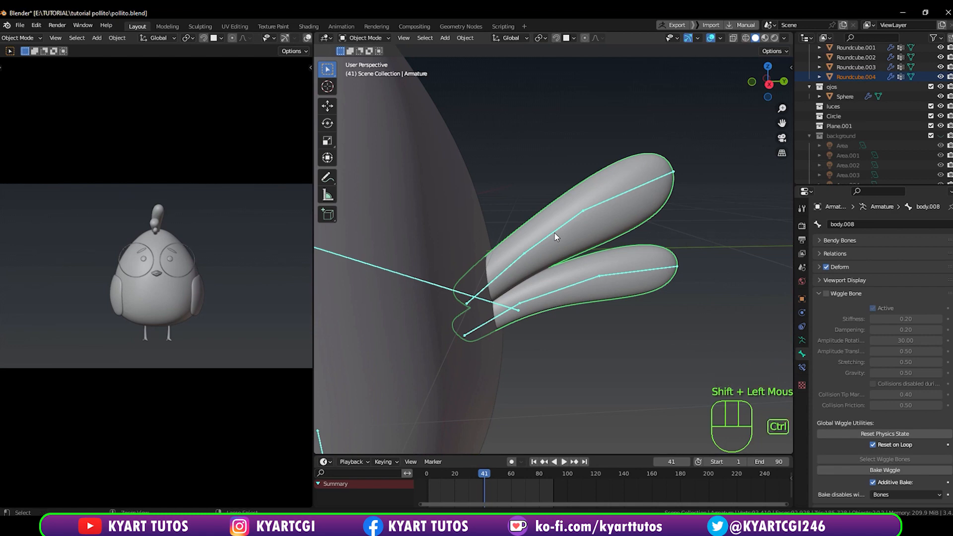
{"action": "key", "text": "ctrl+Tab"}
{"action": "key", "text": "KP_3"}
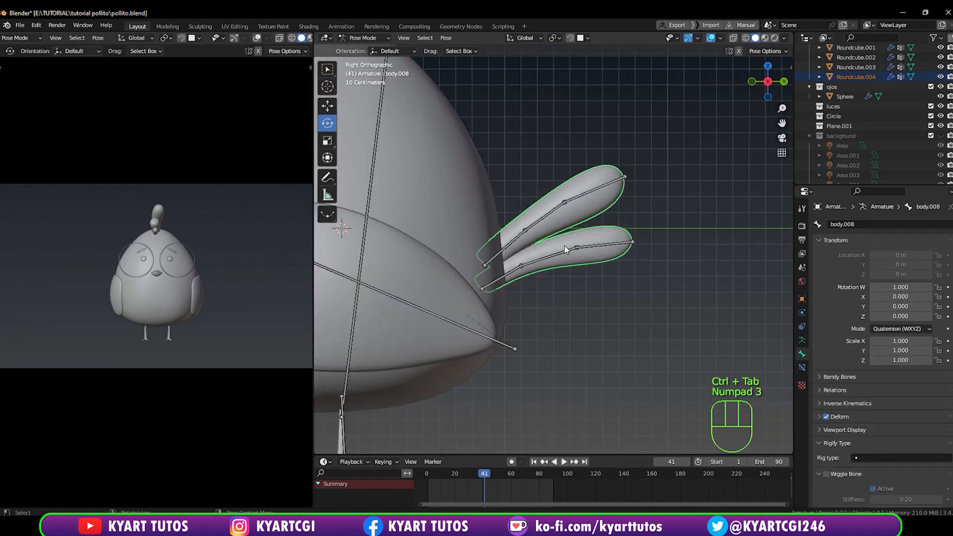
{"action": "scroll", "coordinate": [567, 250], "scroll_direction": "up", "scroll_amount": 2}
{"action": "left_click", "coordinate": [491, 226], "text": "shift"}
{"action": "left_click", "coordinate": [540, 192], "text": "shift"}
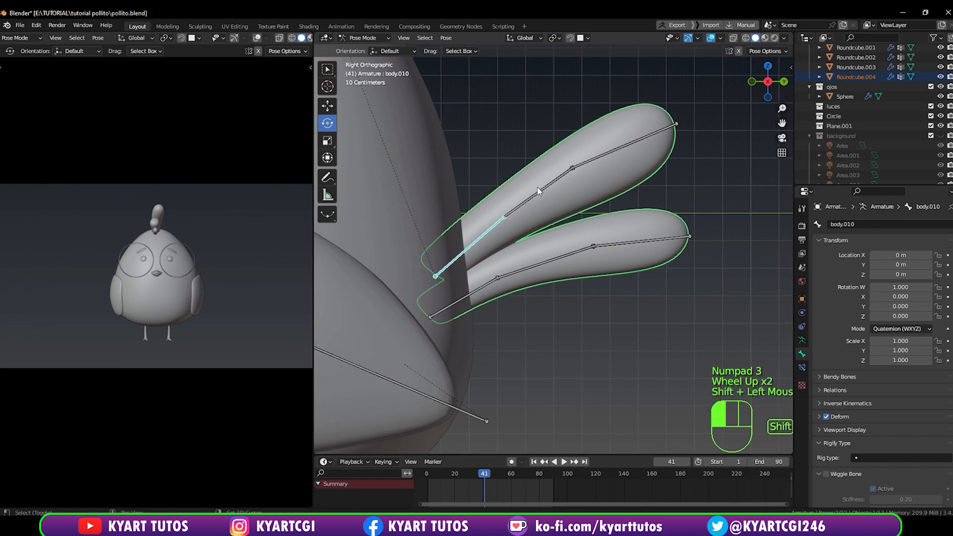
{"action": "left_click", "coordinate": [606, 152], "text": "shift"}
{"action": "left_click", "coordinate": [649, 240], "text": "shift"}
{"action": "left_click", "coordinate": [582, 249], "text": "shift"}
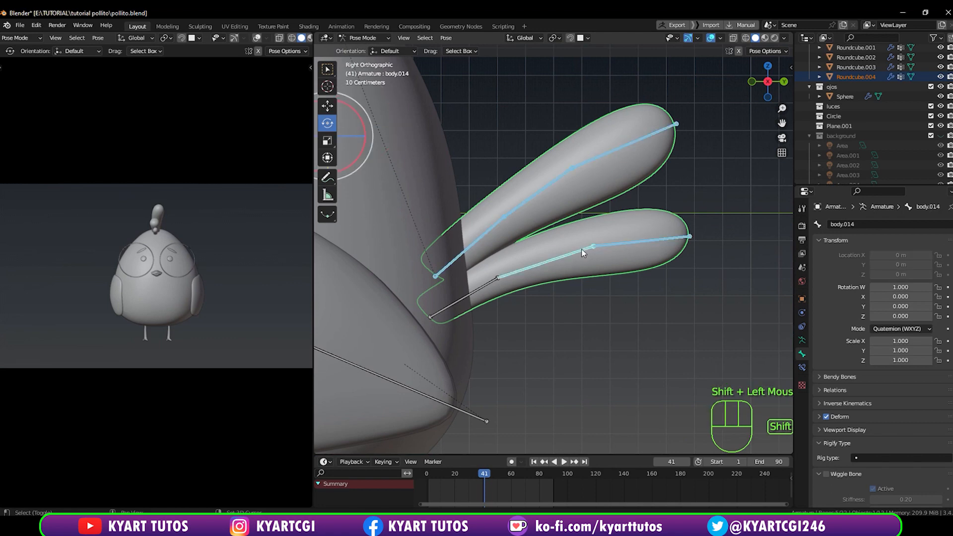
{"action": "left_click", "coordinate": [474, 285], "text": "shift"}
{"action": "scroll", "coordinate": [476, 307], "scroll_direction": "down", "scroll_amount": 4}
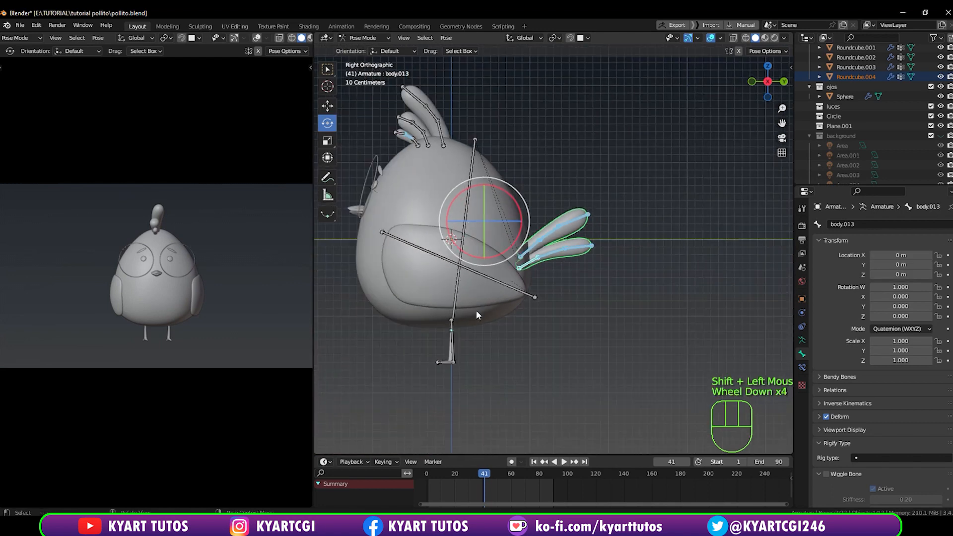
{"action": "scroll", "coordinate": [406, 151], "scroll_direction": "up", "scroll_amount": 2}
{"action": "middle_click_drag", "start_coordinate": [447, 109], "coordinate": [546, 220], "text": "shift"}
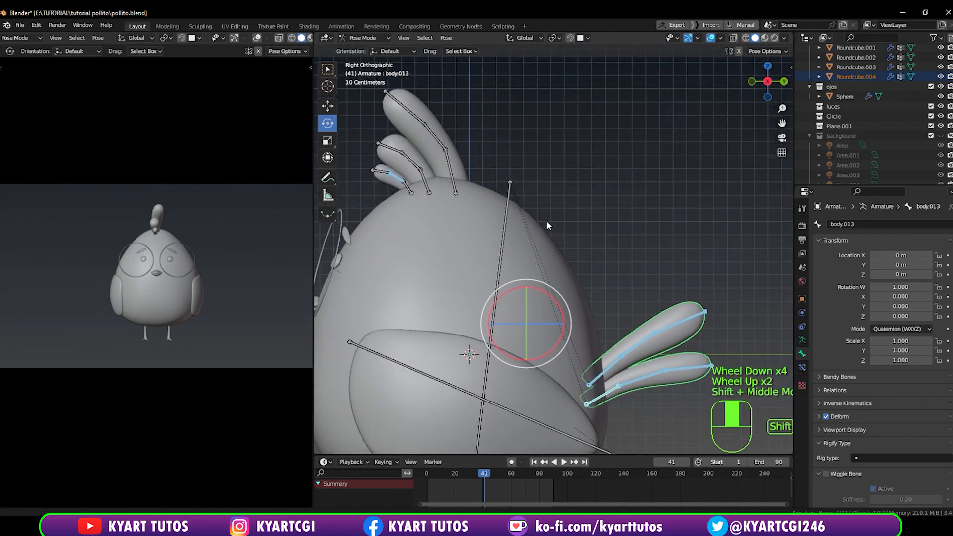
{"action": "left_click", "coordinate": [553, 173]}
Select all the bones in both tail feathers and parent the tail mesh to them with automatic weights.
{"action": "middle_click_drag", "start_coordinate": [617, 267], "coordinate": [553, 169], "text": "shift"}
{"action": "scroll", "coordinate": [605, 277], "scroll_direction": "up", "scroll_amount": 5}
{"action": "left_click", "coordinate": [533, 311], "text": "shift"}
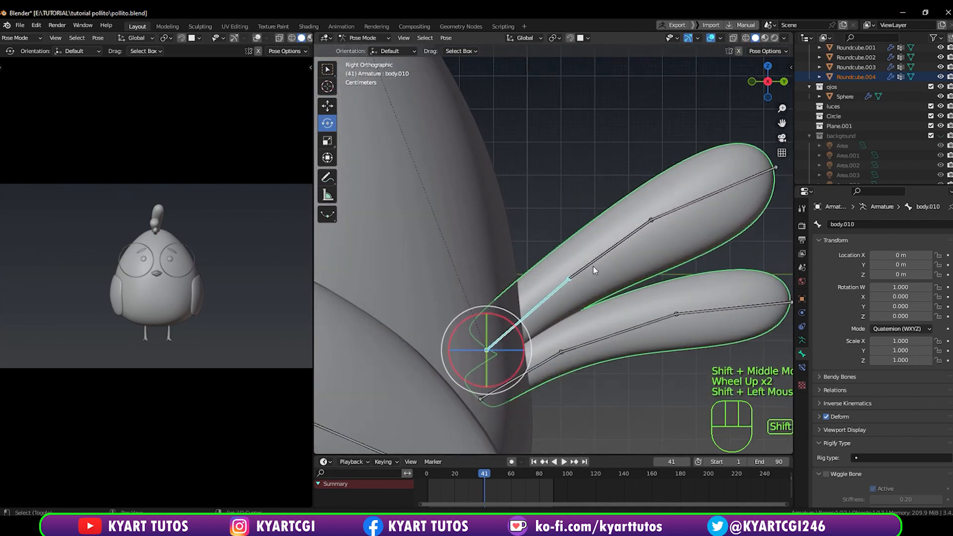
{"action": "left_click", "coordinate": [593, 263], "text": "shift"}
{"action": "left_click", "coordinate": [721, 191], "text": "shift"}
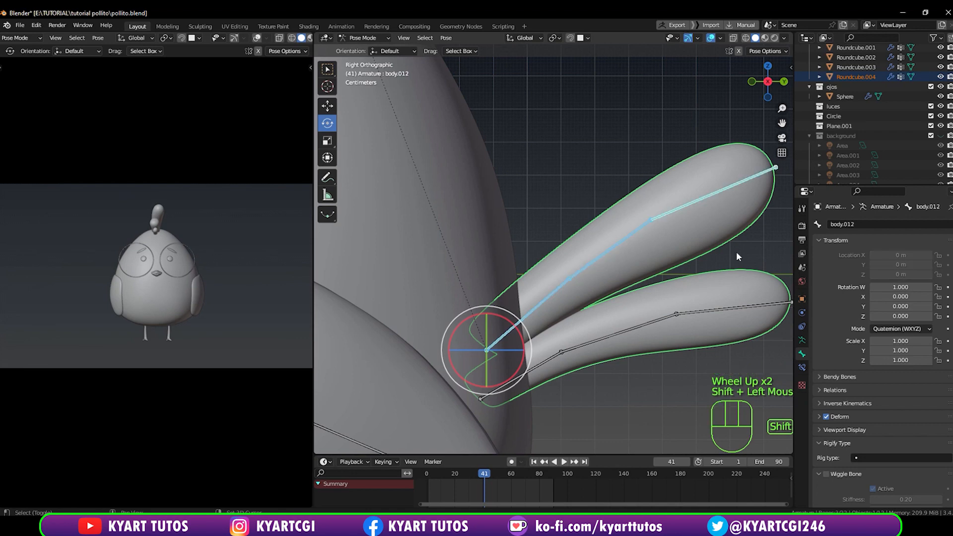
{"action": "left_click", "coordinate": [753, 305], "text": "shift"}
{"action": "left_click", "coordinate": [655, 321], "text": "shift"}
{"action": "left_click", "coordinate": [533, 368], "text": "shift"}
{"action": "left_click", "coordinate": [534, 369], "text": "shift"}
{"action": "scroll", "coordinate": [533, 362], "scroll_direction": "down", "scroll_amount": 5}
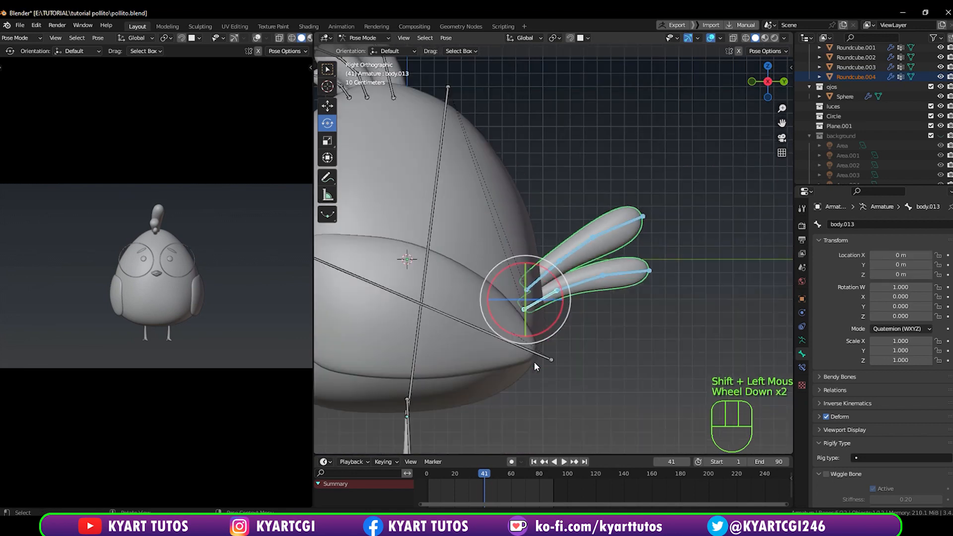
{"action": "scroll", "coordinate": [541, 358], "scroll_direction": "up", "scroll_amount": 2}
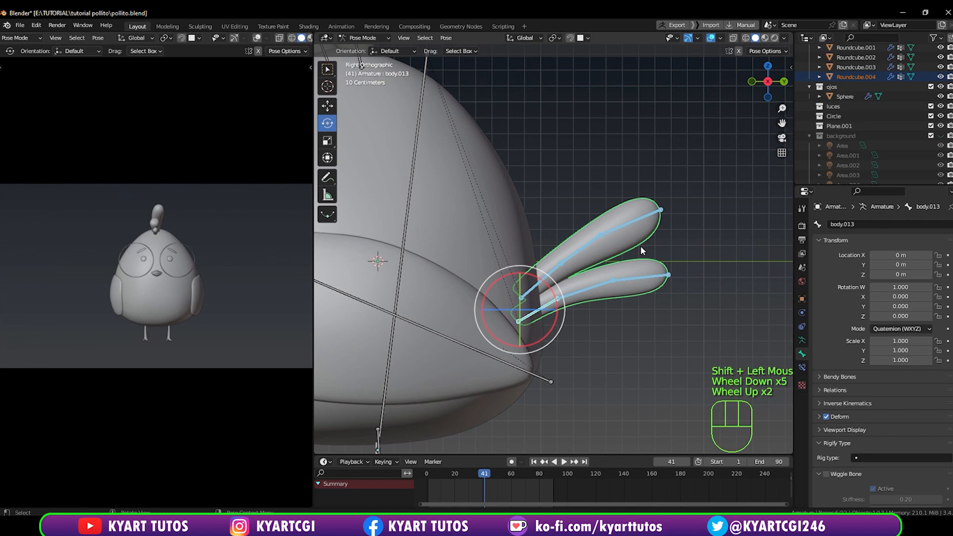
{"action": "key", "text": "ctrl+p"}
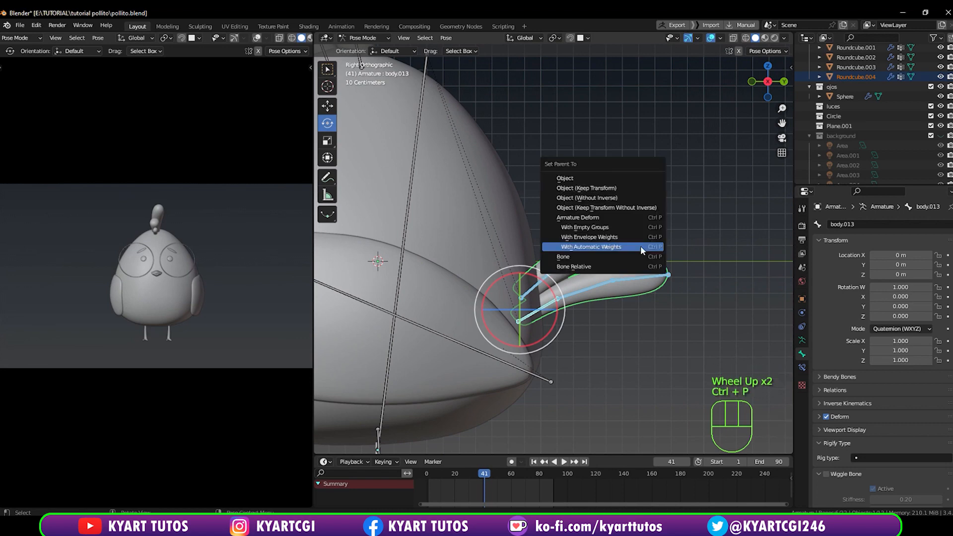
{"action": "left_click", "coordinate": [640, 245]}
Test the upper tail feather by rotating its tip bone body.012, cancelling the rotation.
{"action": "scroll", "coordinate": [638, 282], "scroll_direction": "up", "scroll_amount": 2}
{"action": "scroll", "coordinate": [676, 226], "scroll_direction": "down", "scroll_amount": 1}
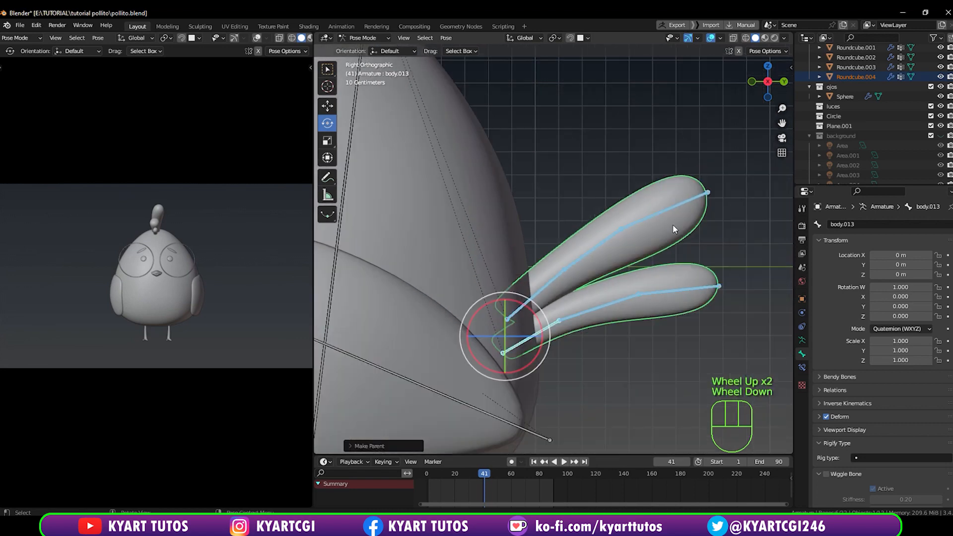
{"action": "left_click", "coordinate": [660, 210]}
{"action": "key", "text": "r"}
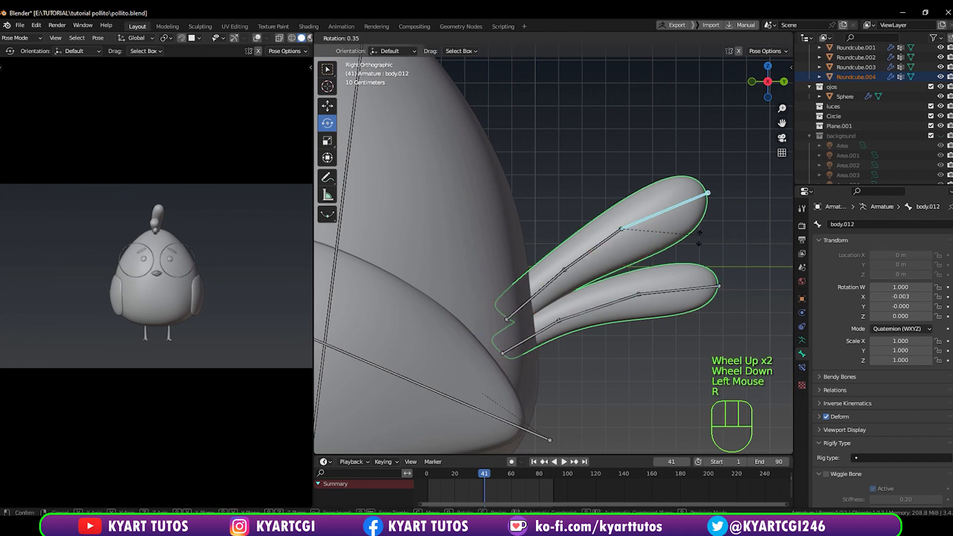
{"action": "right_click", "coordinate": [699, 219]}
{"action": "scroll", "coordinate": [551, 285], "scroll_direction": "down", "scroll_amount": 3}
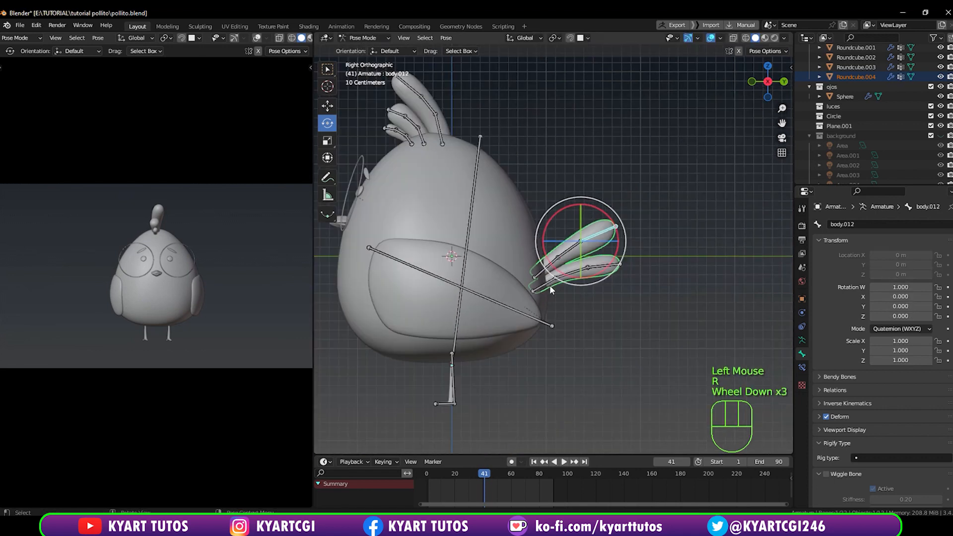
{"action": "scroll", "coordinate": [549, 285], "scroll_direction": "up", "scroll_amount": 1}
{"action": "scroll", "coordinate": [550, 287], "scroll_direction": "up", "scroll_amount": 1}
{"action": "scroll", "coordinate": [550, 292], "scroll_direction": "down", "scroll_amount": 2}
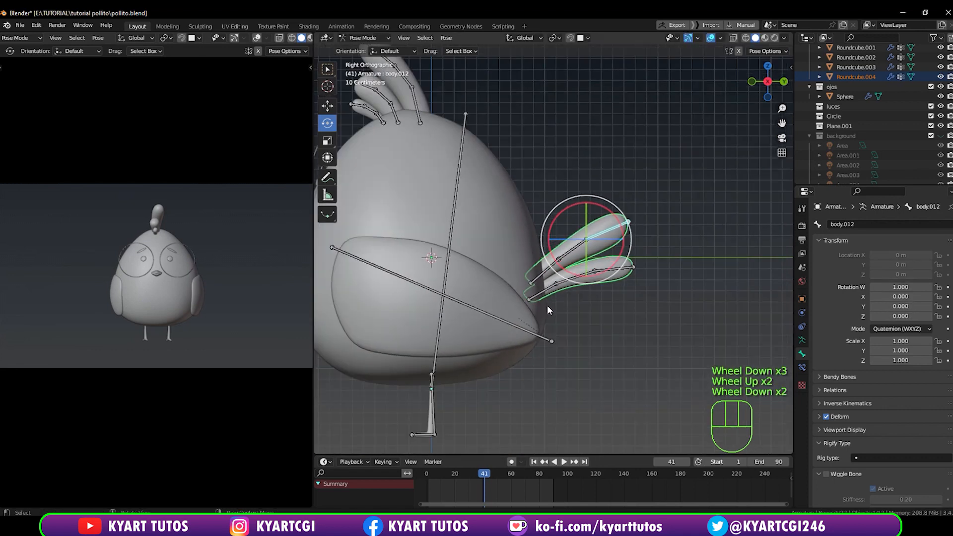
Return the armature to Object Mode and clear the object selection.
{"action": "key", "text": "Tab"}
{"action": "scroll", "coordinate": [546, 310], "scroll_direction": "down", "scroll_amount": 2}
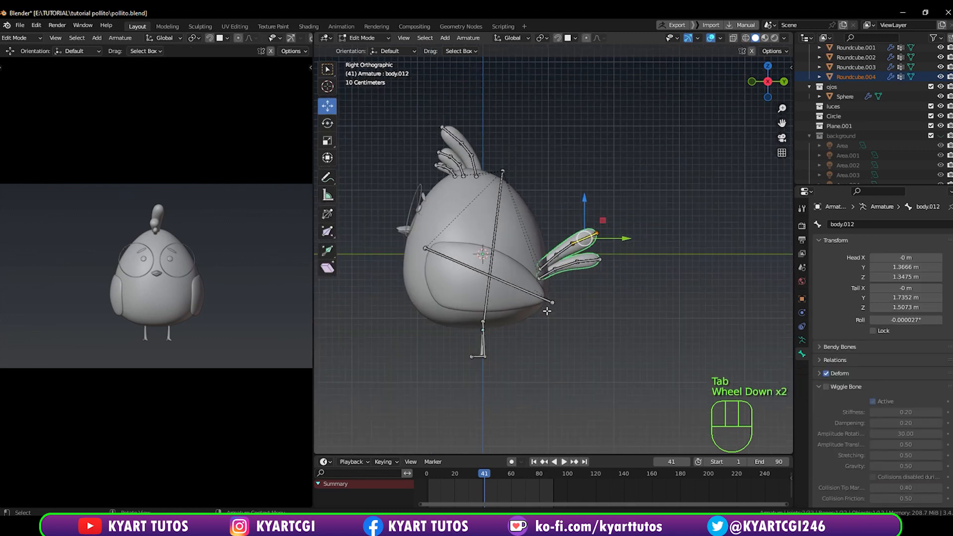
{"action": "middle_click_drag", "start_coordinate": [546, 309], "coordinate": [617, 314]}
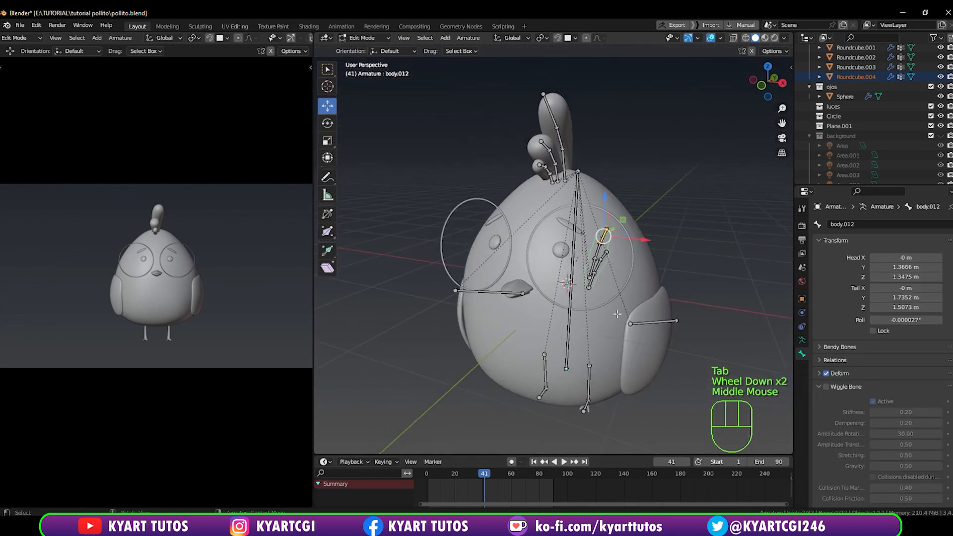
{"action": "key", "text": "ctrl+Tab"}
{"action": "key", "text": "ctrl+Tab"}
{"action": "key", "text": "ctrl+Tab"}
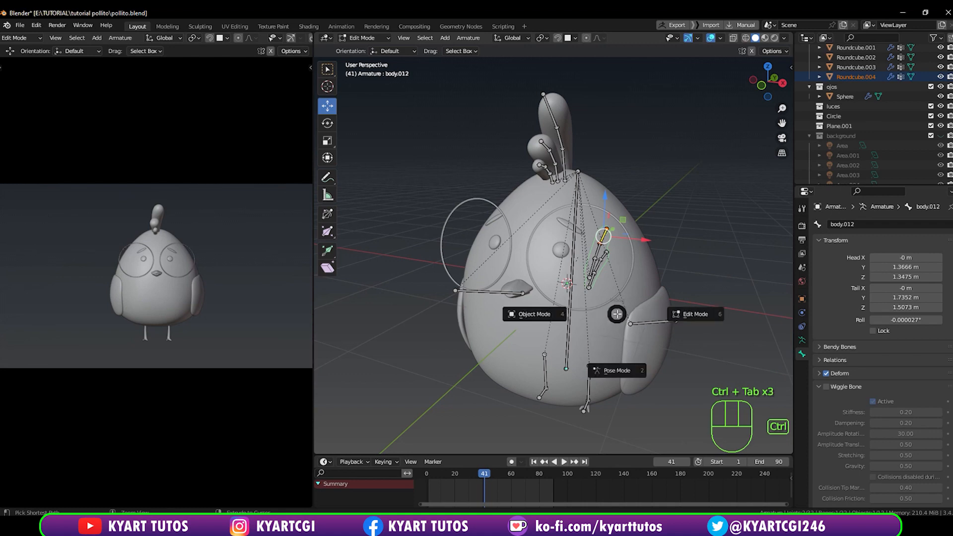
{"action": "scroll", "coordinate": [653, 335], "scroll_direction": "down", "scroll_amount": 2}
{"action": "left_click", "coordinate": [654, 335]}
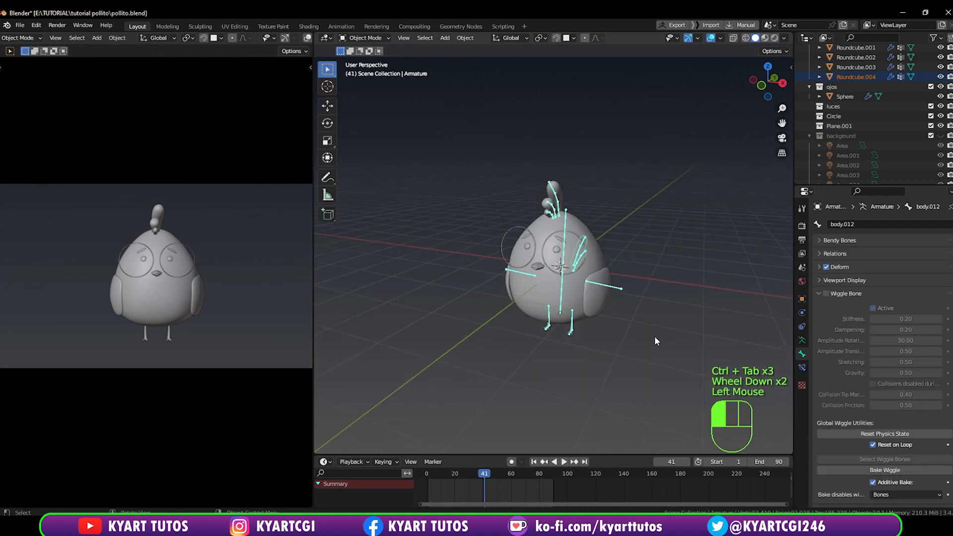
Select the armature in front view and enter Pose Mode.
{"action": "key", "text": "KP_1"}
{"action": "scroll", "coordinate": [647, 327], "scroll_direction": "up", "scroll_amount": 4}
{"action": "middle_click_drag", "start_coordinate": [646, 325], "coordinate": [503, 344], "text": "shift"}
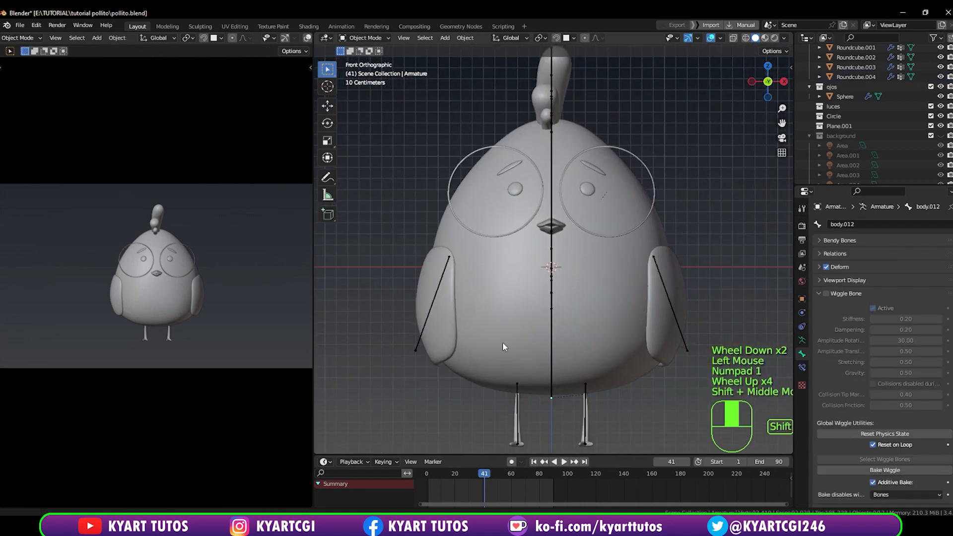
{"action": "scroll", "coordinate": [546, 296], "scroll_direction": "down", "scroll_amount": 1}
{"action": "middle_click_drag", "start_coordinate": [547, 318], "coordinate": [561, 317], "text": "shift"}
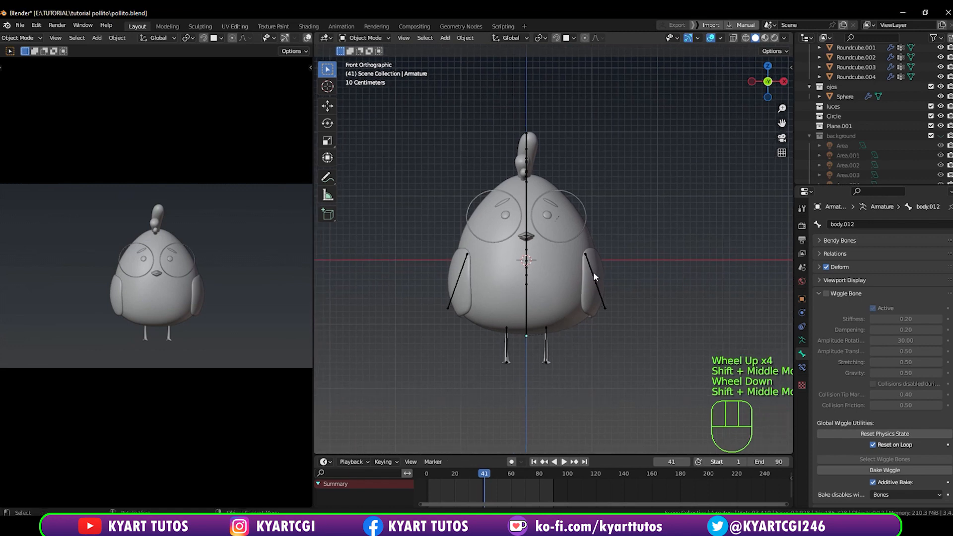
{"action": "left_click", "coordinate": [593, 272]}
{"action": "scroll", "coordinate": [569, 302], "scroll_direction": "up", "scroll_amount": 2}
{"action": "scroll", "coordinate": [569, 308], "scroll_direction": "down", "scroll_amount": 1}
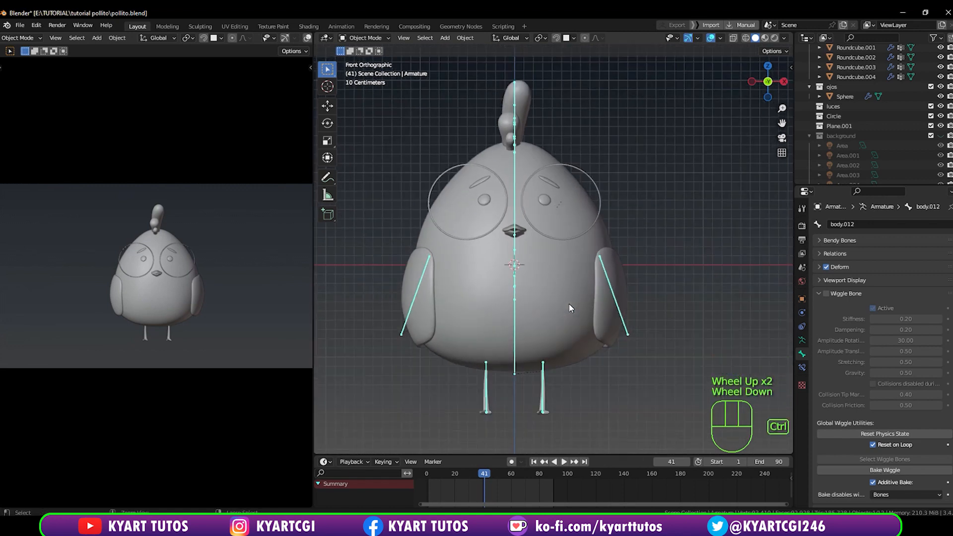
{"action": "key", "text": "ctrl+Tab"}
Test the leg.L and wing.L bones by rotating each one, cancelling both rotations.
{"action": "left_click", "coordinate": [542, 380]}
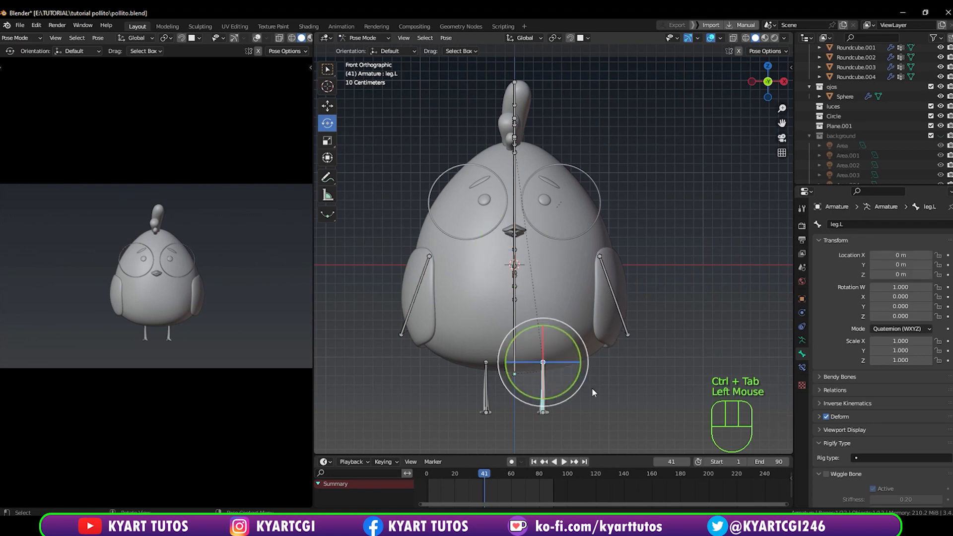
{"action": "key", "text": "r"}
{"action": "right_click", "coordinate": [640, 300]}
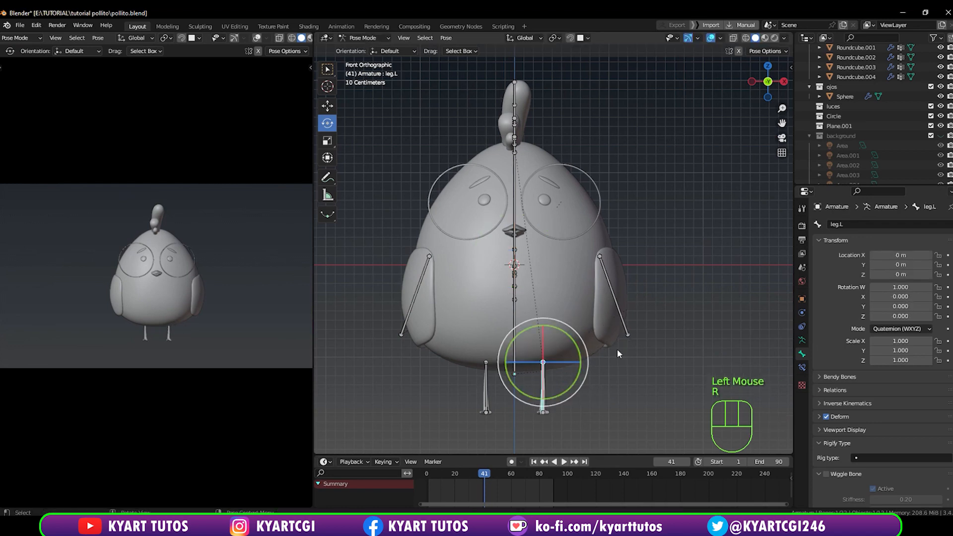
{"action": "left_click", "coordinate": [613, 284]}
{"action": "key", "text": "r"}
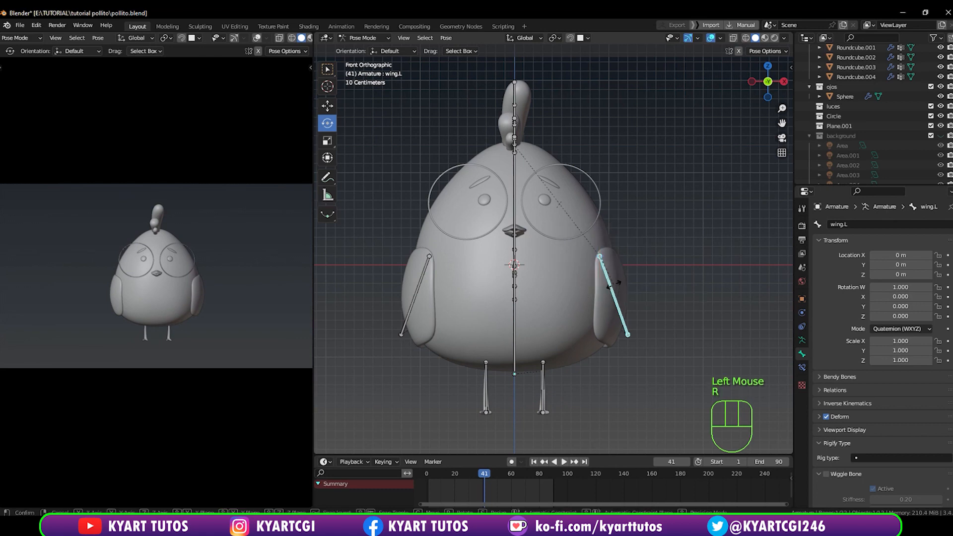
{"action": "right_click", "coordinate": [639, 299]}
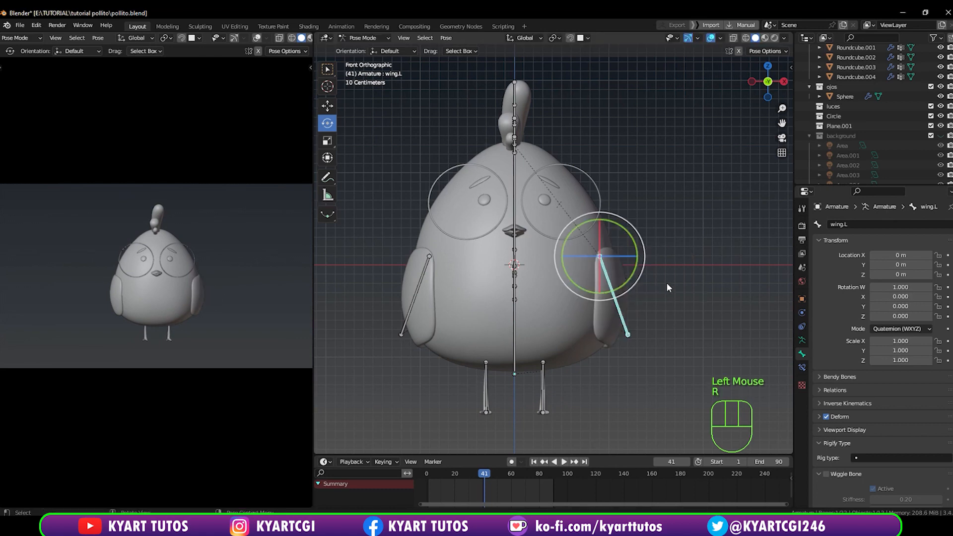
Enable Wiggle Bone on the largest crest feather's middle bone body.002 and turn off Reset on Loop.
{"action": "scroll", "coordinate": [666, 283], "scroll_direction": "down", "scroll_amount": 2}
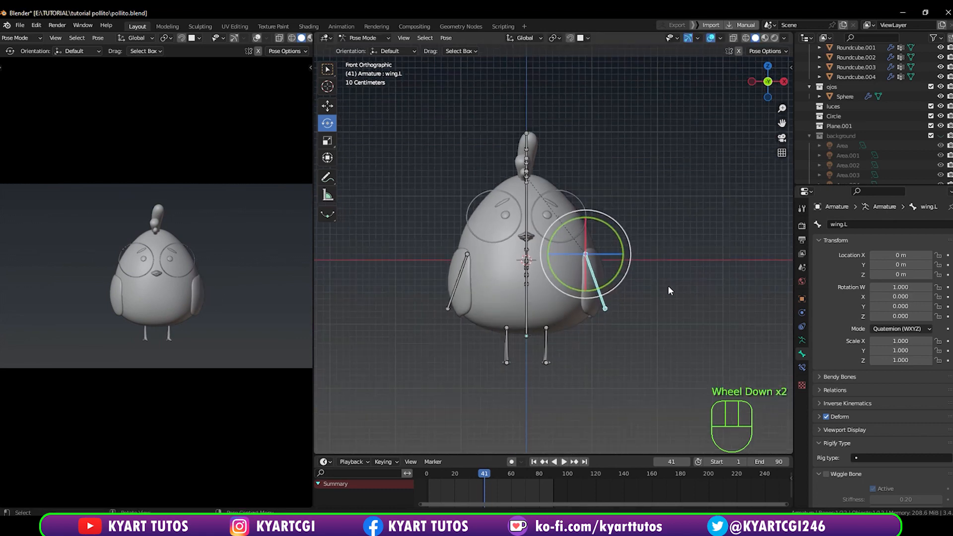
{"action": "middle_click_drag", "start_coordinate": [668, 285], "coordinate": [620, 251]}
{"action": "scroll", "coordinate": [598, 243], "scroll_direction": "up", "scroll_amount": 1}
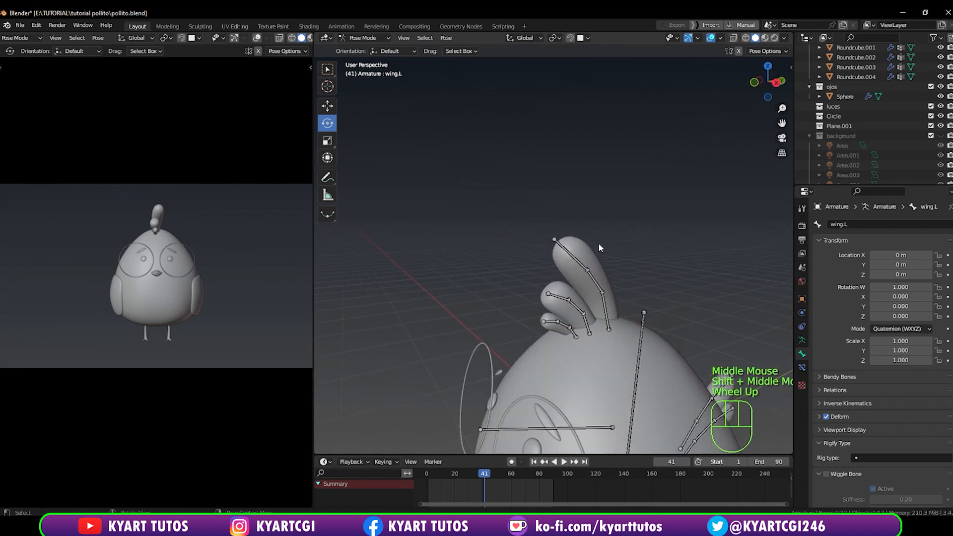
{"action": "middle_click_drag", "start_coordinate": [662, 284], "coordinate": [613, 216], "text": "shift"}
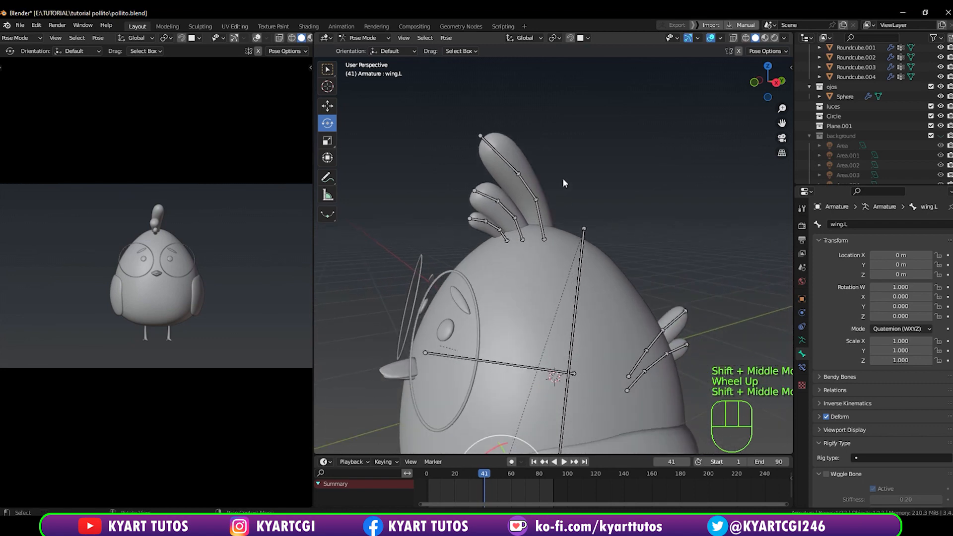
{"action": "left_click", "coordinate": [525, 182]}
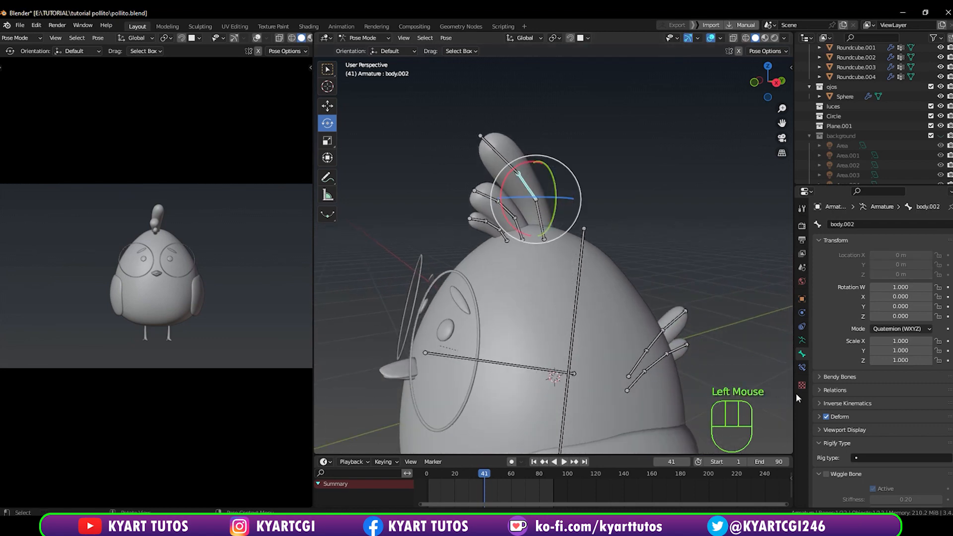
{"action": "scroll", "coordinate": [841, 400], "scroll_direction": "down", "scroll_amount": 3}
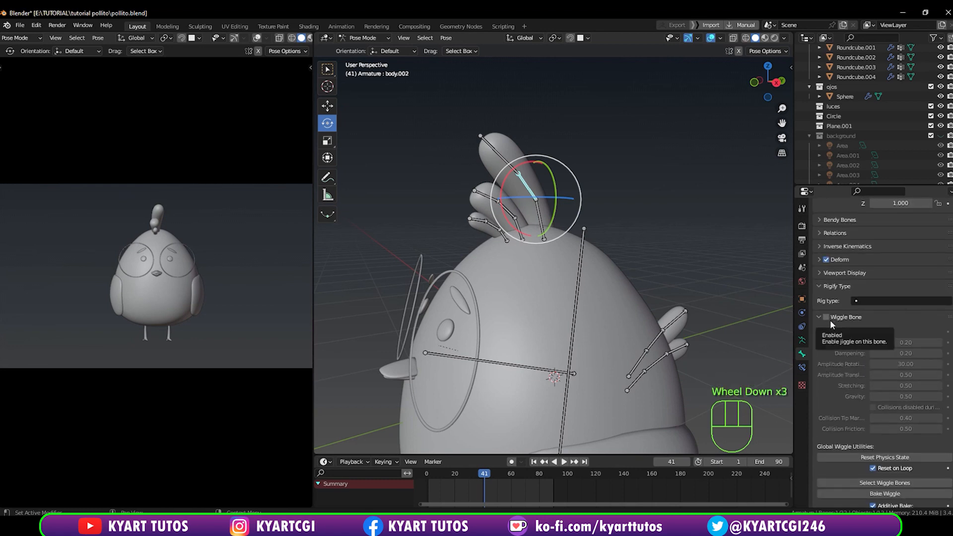
{"action": "left_click", "coordinate": [825, 316]}
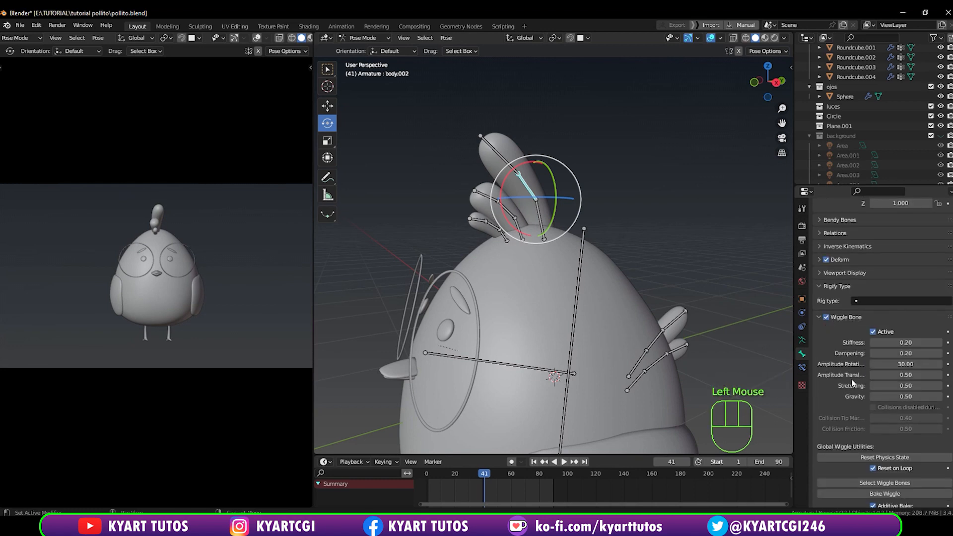
{"action": "scroll", "coordinate": [851, 382], "scroll_direction": "down", "scroll_amount": 4}
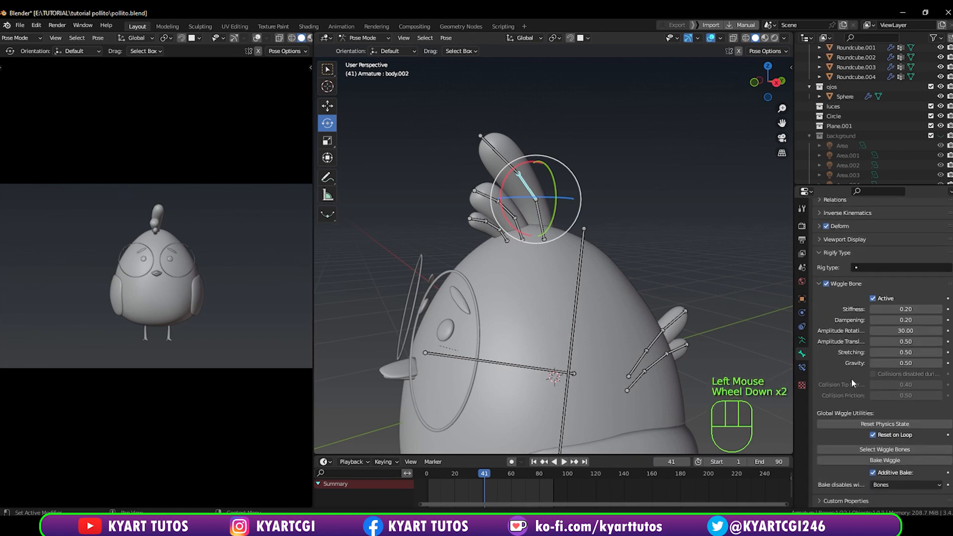
{"action": "left_click", "coordinate": [873, 434]}
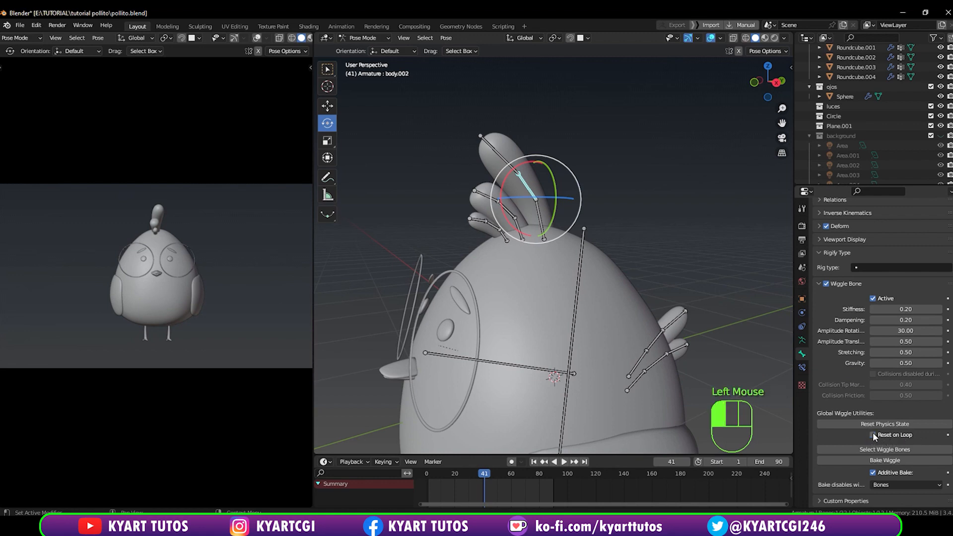
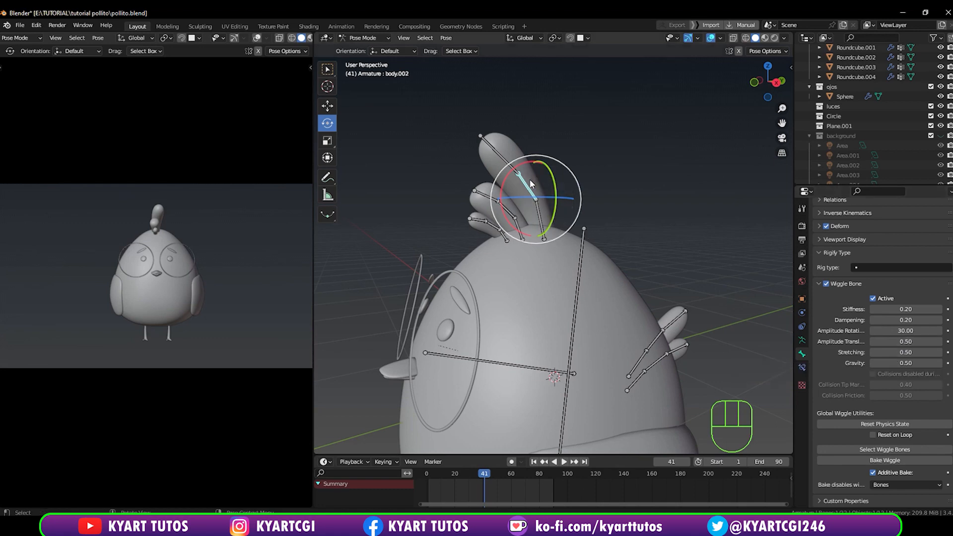
Enable Wiggle Bone on the largest crest feather's tip bone body.003 and the middle feather's bone body.005.
{"action": "left_click", "coordinate": [490, 144]}
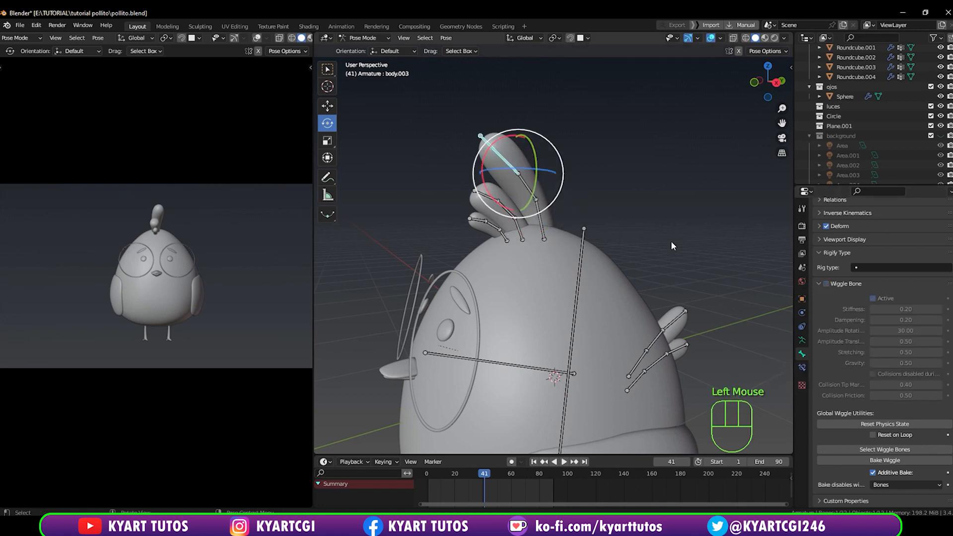
{"action": "left_click", "coordinate": [824, 284]}
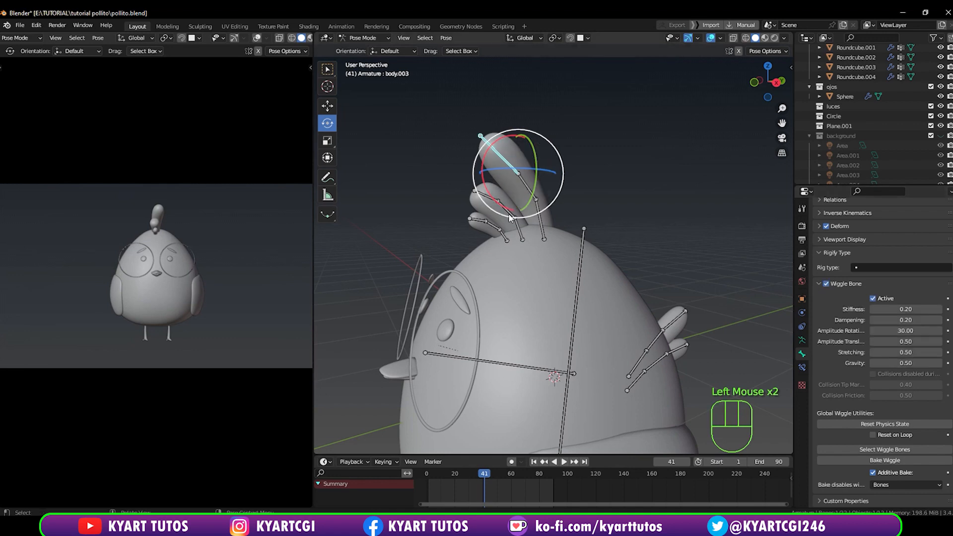
{"action": "left_click", "coordinate": [506, 208]}
{"action": "left_click", "coordinate": [822, 282]}
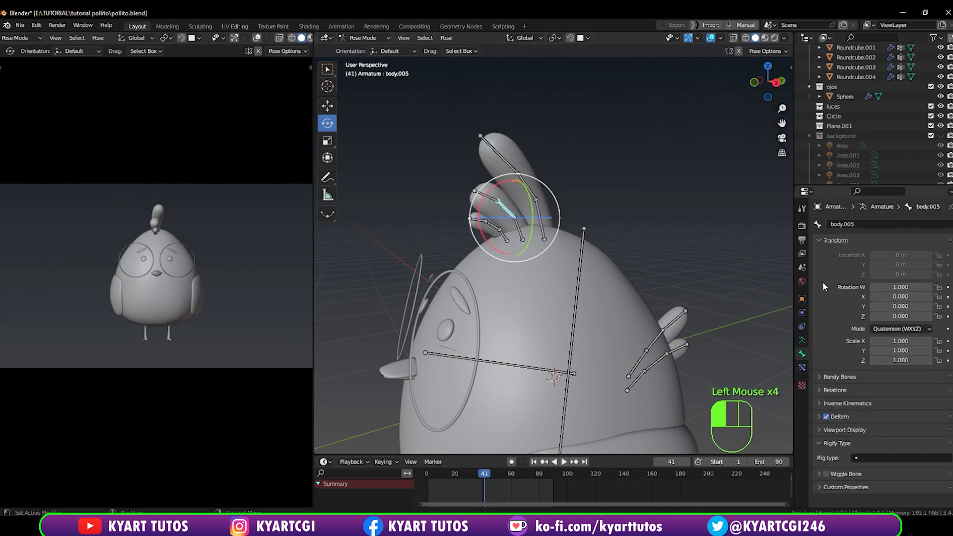
{"action": "left_click", "coordinate": [822, 415]}
{"action": "scroll", "coordinate": [821, 413], "scroll_direction": "down", "scroll_amount": 3}
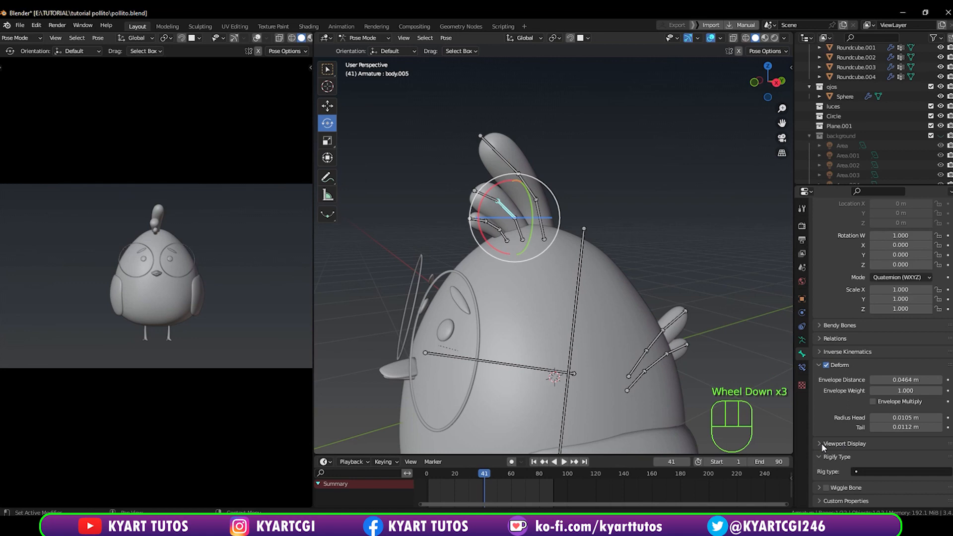
{"action": "left_click", "coordinate": [826, 488]}
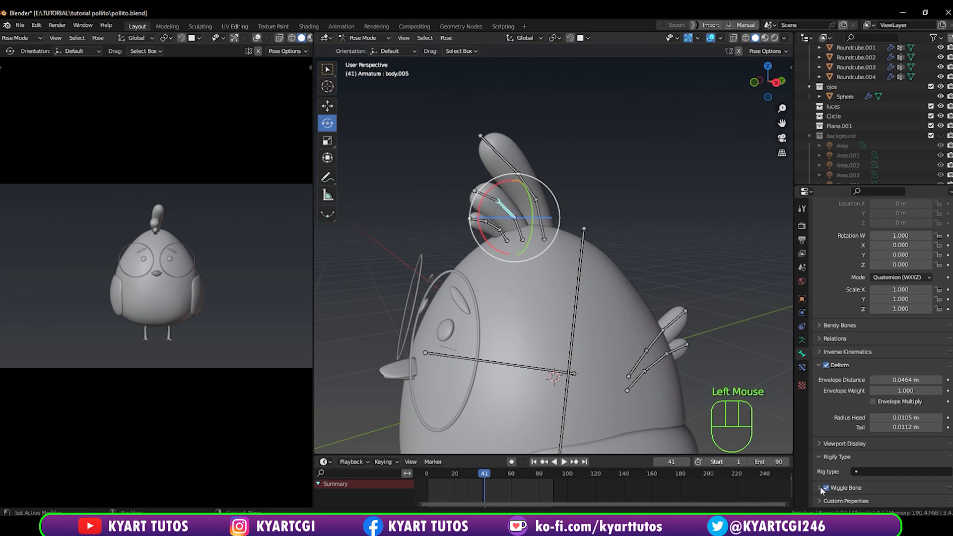
{"action": "left_click", "coordinate": [826, 488]}
{"action": "scroll", "coordinate": [828, 378], "scroll_direction": "down", "scroll_amount": 2}
{"action": "scroll", "coordinate": [827, 379], "scroll_direction": "down", "scroll_amount": 4}
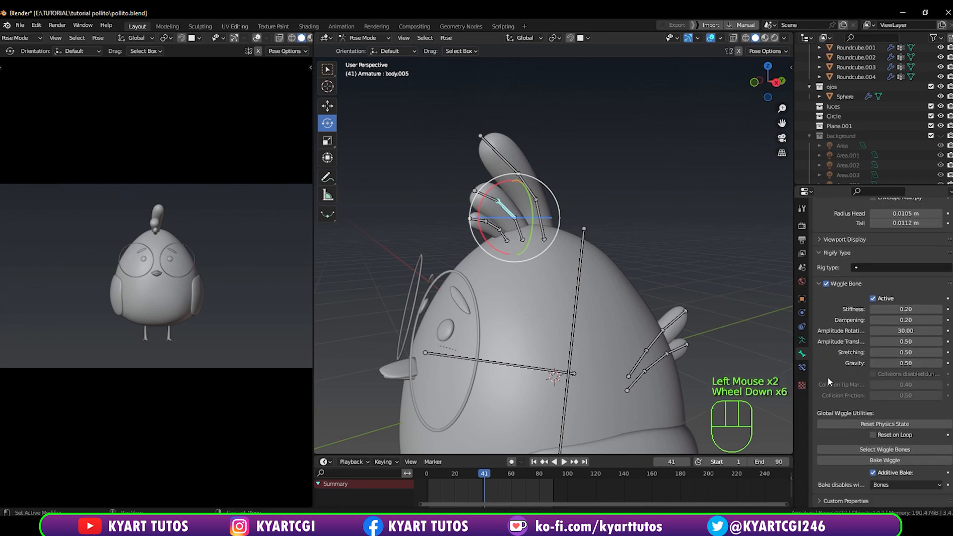
Enable Wiggle Bone on the middle crest feather's tip bone body.006 and the smallest feather's bones body.008 and body.009.
{"action": "left_click", "coordinate": [484, 195]}
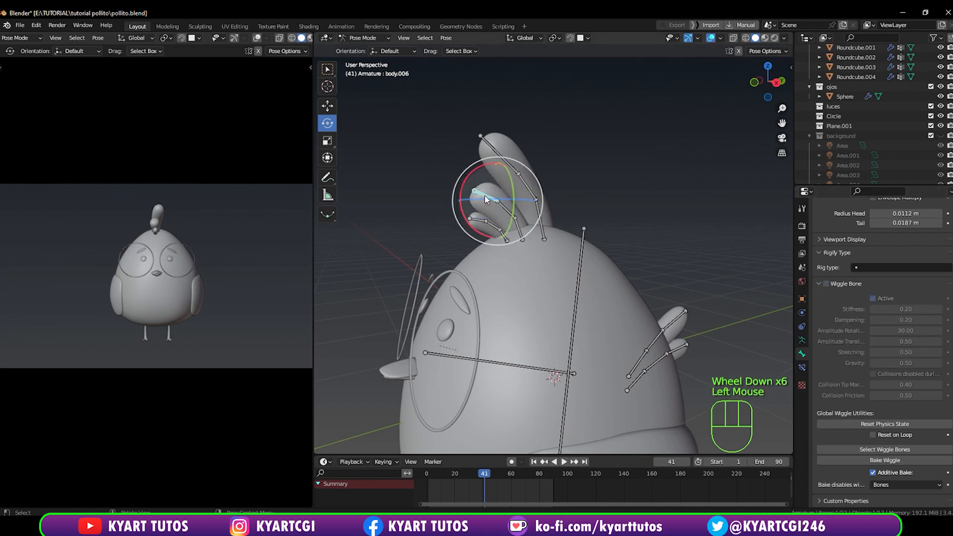
{"action": "left_click", "coordinate": [826, 284]}
{"action": "left_click", "coordinate": [495, 228]}
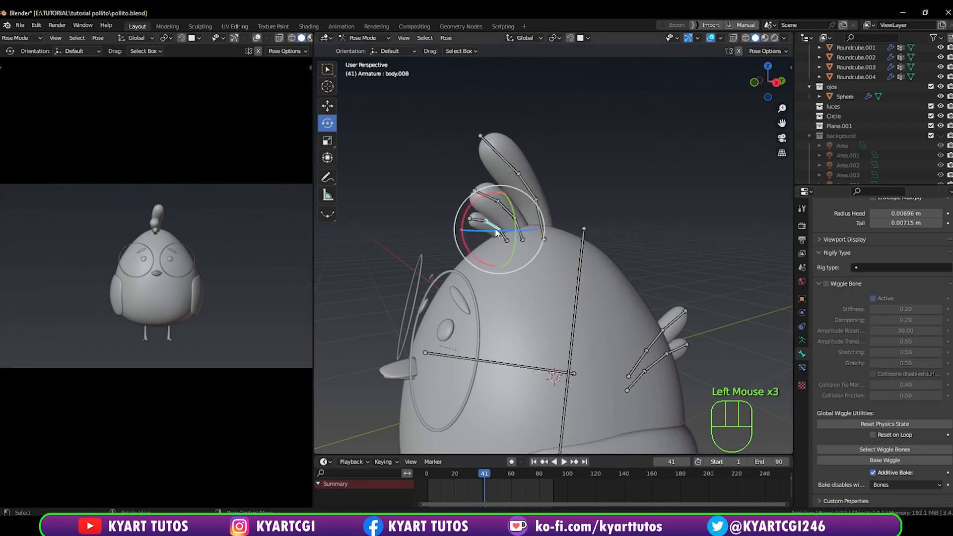
{"action": "left_click", "coordinate": [826, 285]}
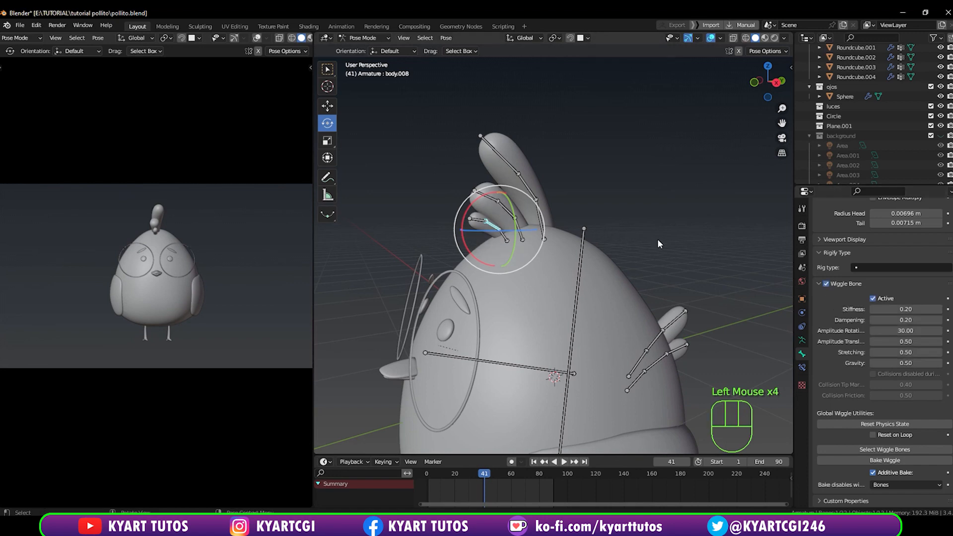
{"action": "left_click", "coordinate": [477, 219]}
{"action": "left_click", "coordinate": [826, 284]}
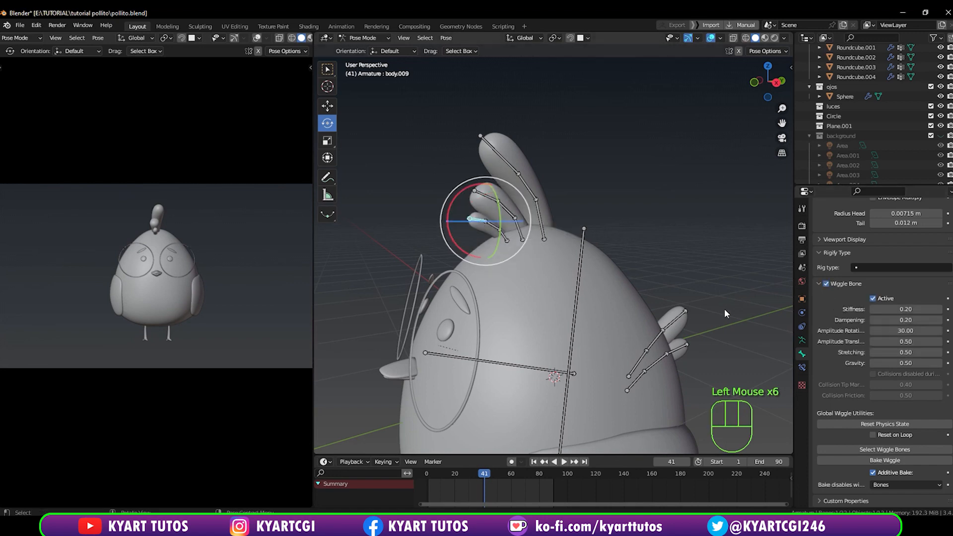
Enable Wiggle Bone on the upper tail feather's bones body.011 and body.012 and the lower one's bones body.014 and body.015.
{"action": "middle_click_drag", "start_coordinate": [686, 331], "coordinate": [652, 309]}
{"action": "left_click", "coordinate": [664, 345]}
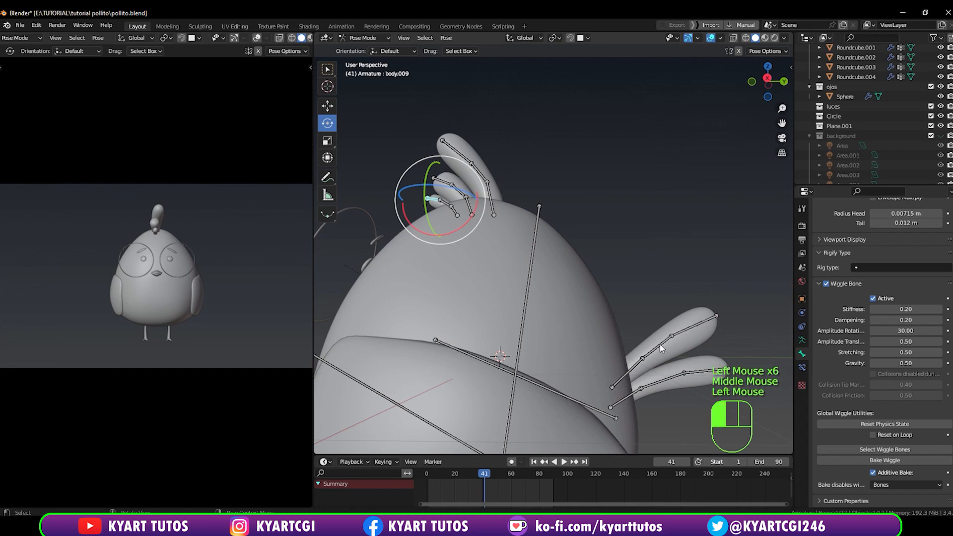
{"action": "left_click", "coordinate": [826, 284]}
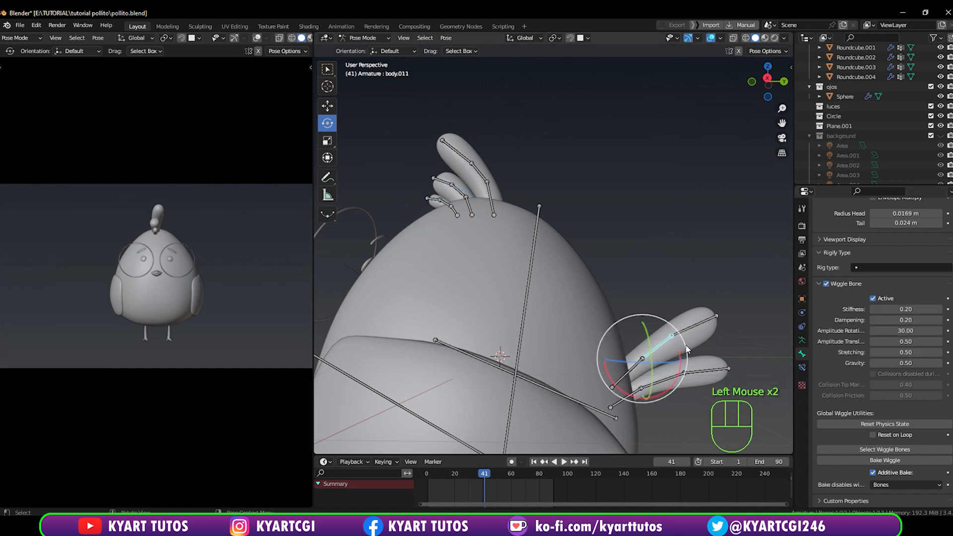
{"action": "left_click", "coordinate": [669, 381]}
{"action": "left_click", "coordinate": [828, 283]}
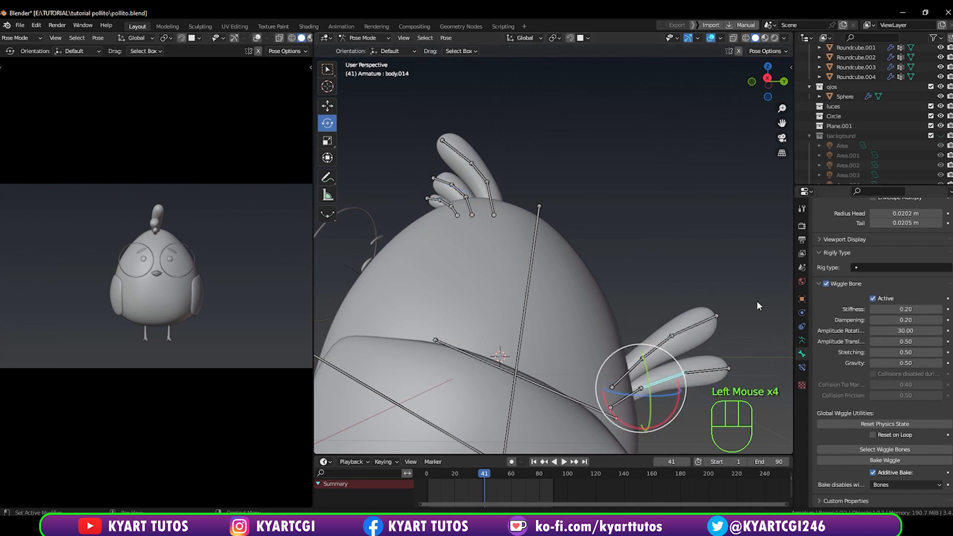
{"action": "left_click", "coordinate": [706, 323]}
{"action": "left_click", "coordinate": [825, 283]}
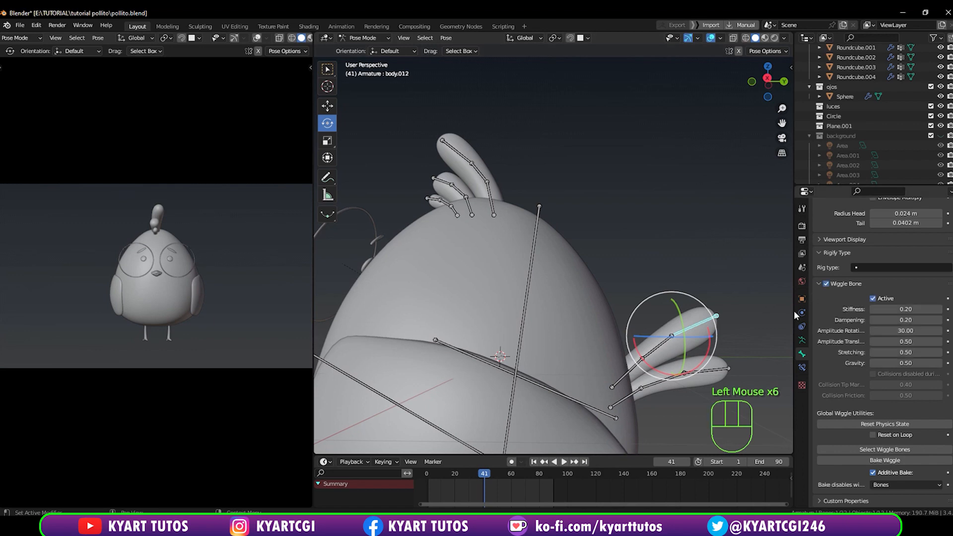
{"action": "left_click", "coordinate": [725, 367]}
{"action": "left_click", "coordinate": [825, 284]}
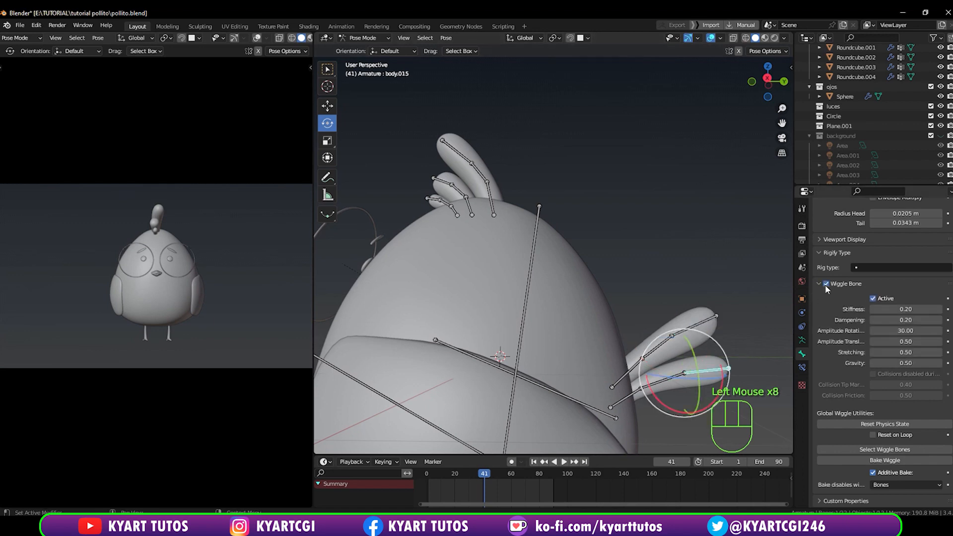
Switch Wiggle Scene off and back on in the scene properties.
{"action": "scroll", "coordinate": [666, 269], "scroll_direction": "down", "scroll_amount": 2}
{"action": "middle_click_drag", "start_coordinate": [666, 270], "coordinate": [659, 299]}
{"action": "scroll", "coordinate": [648, 265], "scroll_direction": "up", "scroll_amount": 2}
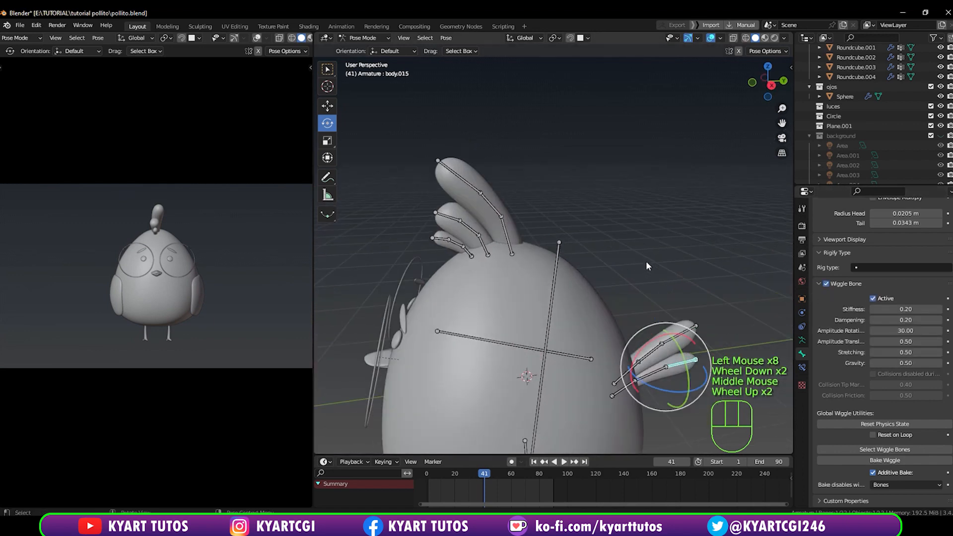
{"action": "scroll", "coordinate": [665, 256], "scroll_direction": "down", "scroll_amount": 2}
{"action": "middle_click_drag", "start_coordinate": [674, 254], "coordinate": [555, 234]}
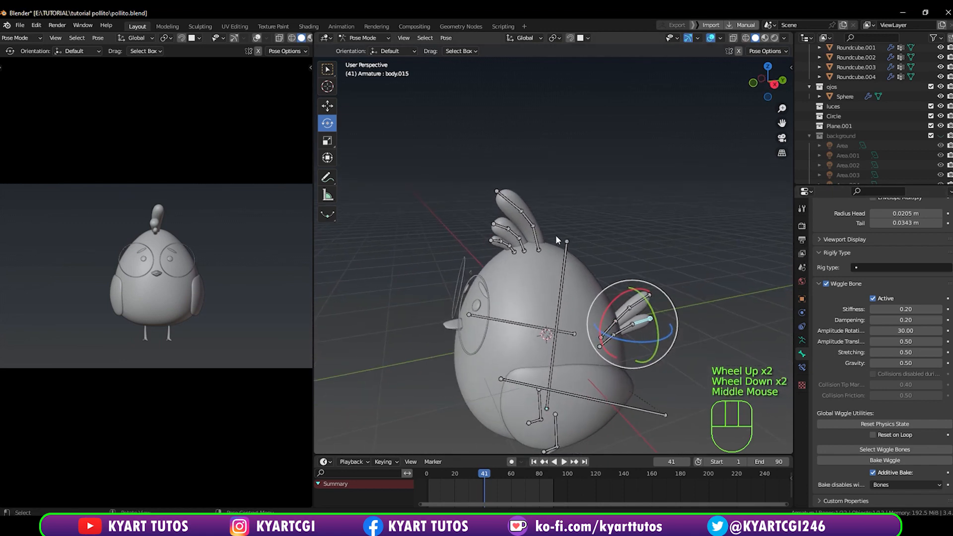
{"action": "left_click", "coordinate": [801, 268]}
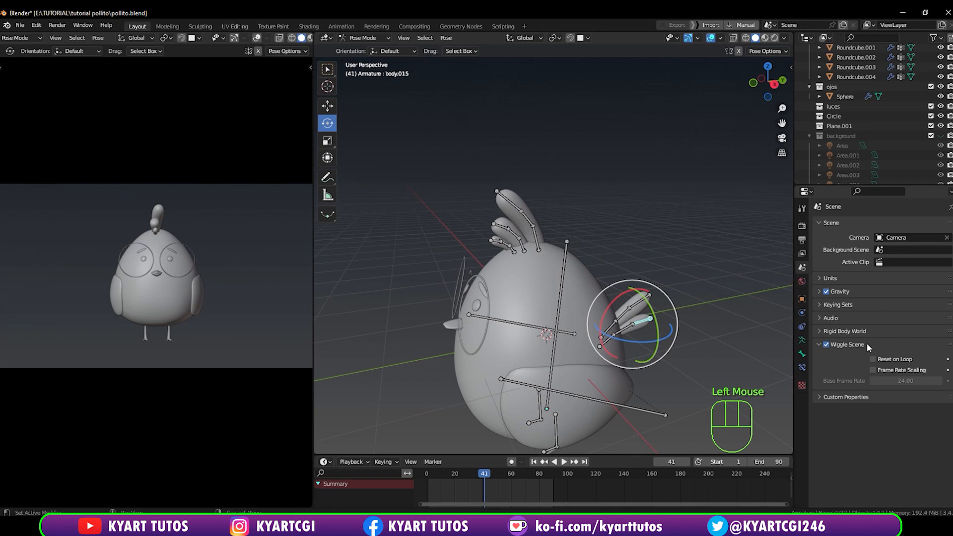
{"action": "left_click", "coordinate": [826, 344]}
{"action": "left_click", "coordinate": [826, 344]}
Play the animation twice, restarting near the beginning of the timeline, to check the feather wiggle.
{"action": "middle_click_drag", "start_coordinate": [582, 320], "coordinate": [584, 322]}
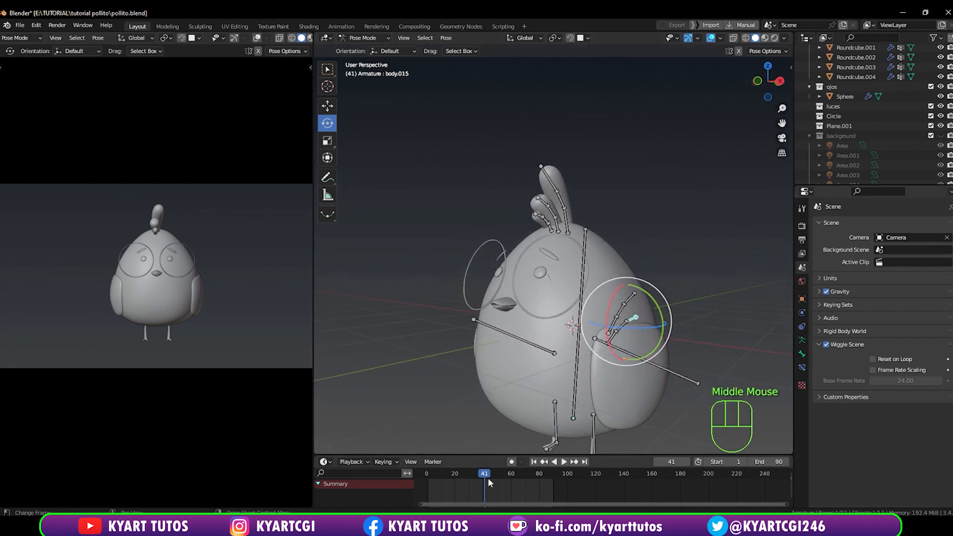
{"action": "key", "text": "space"}
{"action": "key", "text": "space"}
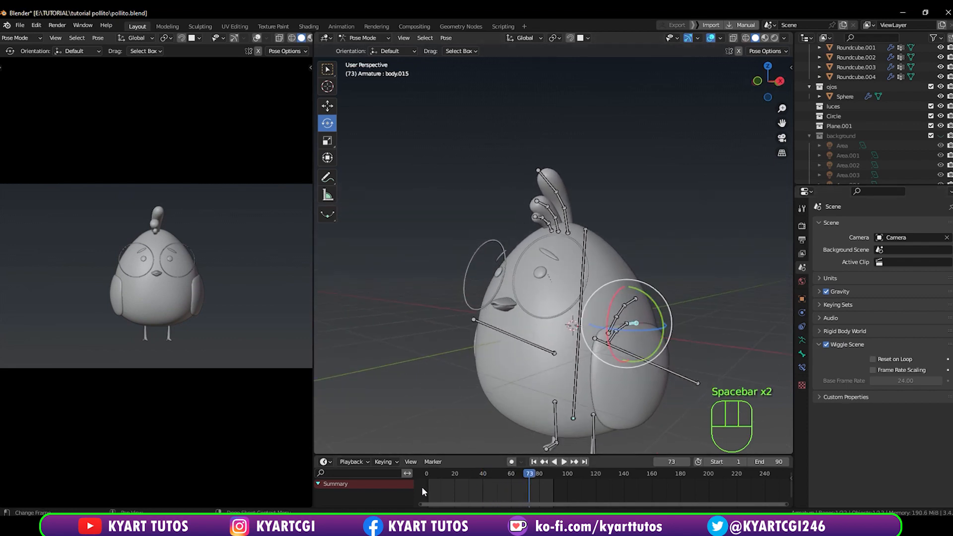
{"action": "left_click", "coordinate": [431, 473]}
{"action": "key", "text": "space"}
{"action": "key", "text": "space"}
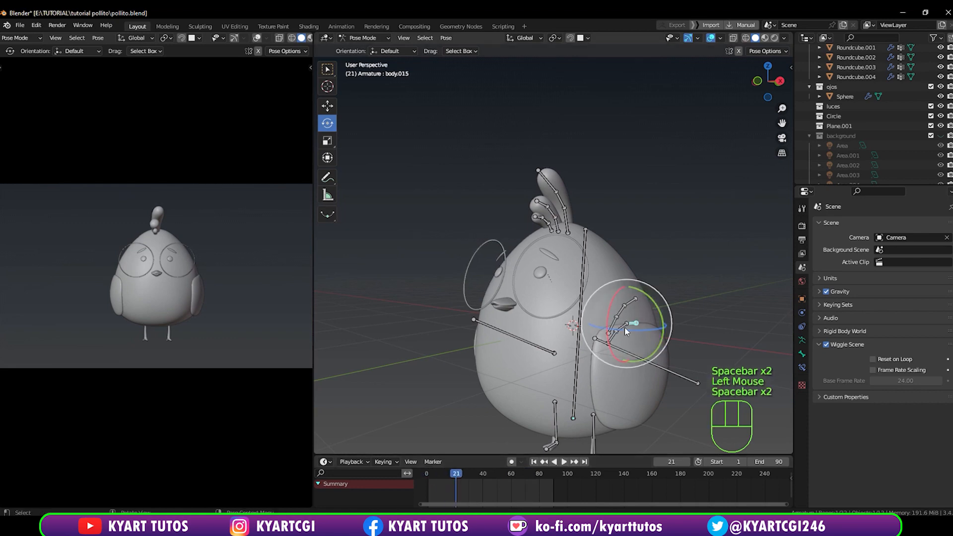
Show the chick in front view and widen the main viewport by narrowing the camera view.
{"action": "middle_click_drag", "start_coordinate": [561, 328], "coordinate": [642, 338]}
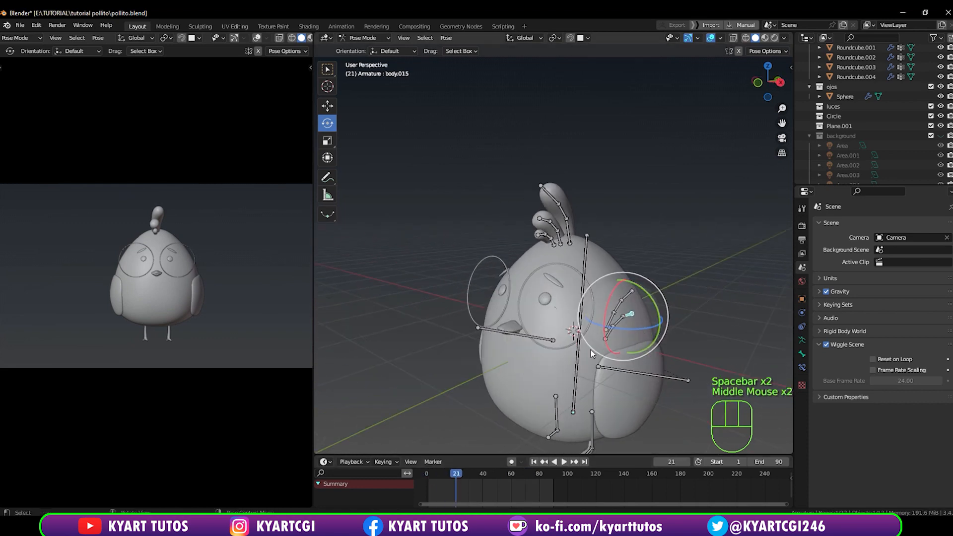
{"action": "middle_click_drag", "start_coordinate": [545, 366], "coordinate": [579, 272], "text": "shift"}
{"action": "key", "text": "KP_1"}
{"action": "scroll", "coordinate": [559, 289], "scroll_direction": "up", "scroll_amount": 3}
{"action": "scroll", "coordinate": [579, 278], "scroll_direction": "down", "scroll_amount": 2}
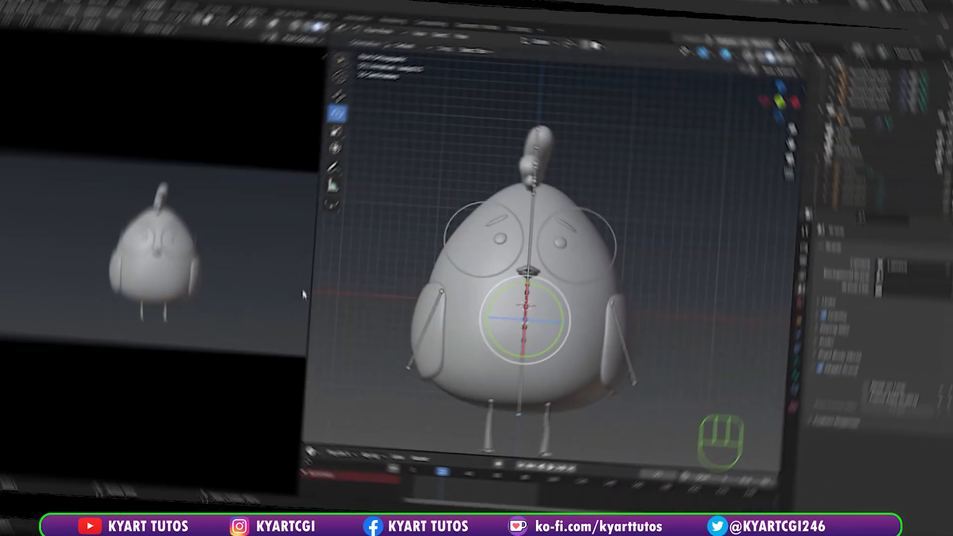
{"action": "left_click_drag", "start_coordinate": [313, 305], "coordinate": [182, 344]}
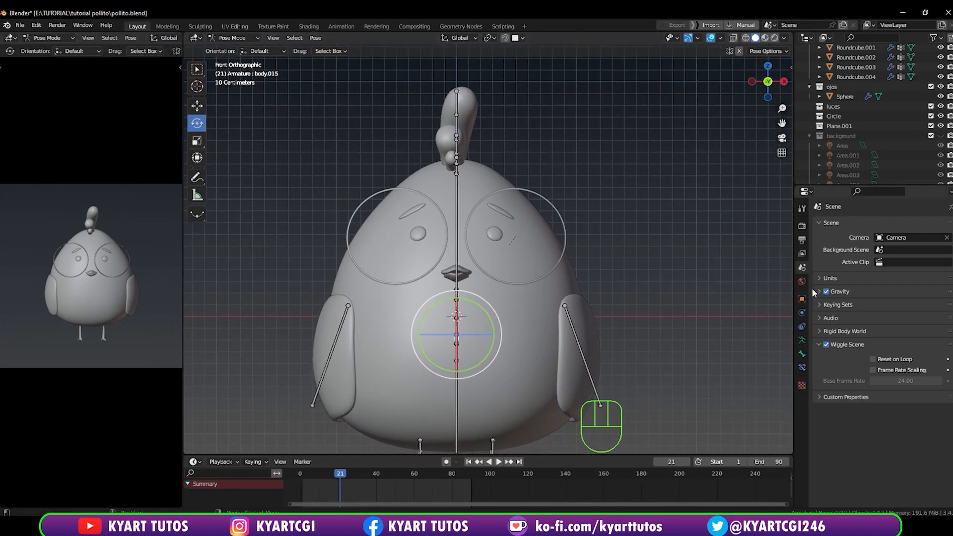
Set the output frame rate to a custom value of 12 fps.
{"action": "left_click", "coordinate": [799, 241]}
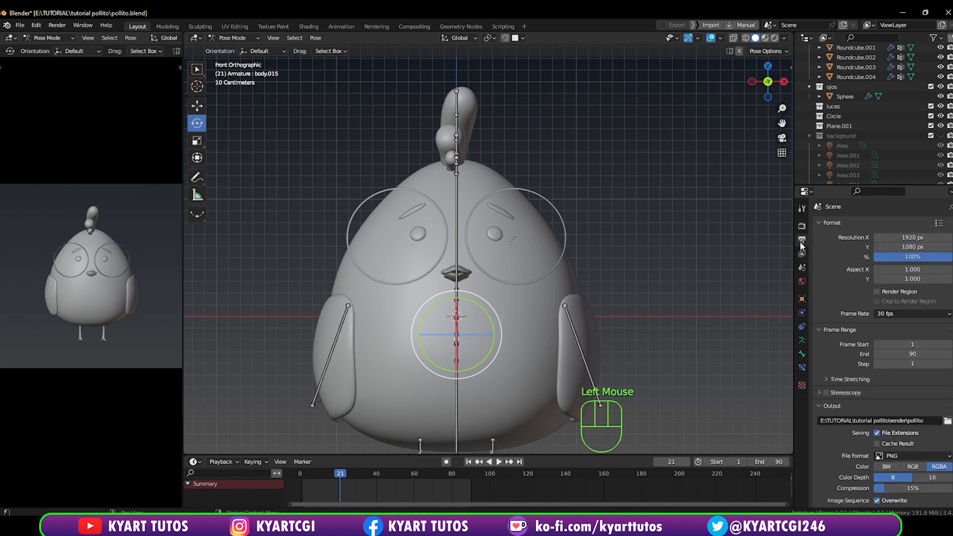
{"action": "left_click", "coordinate": [936, 315]}
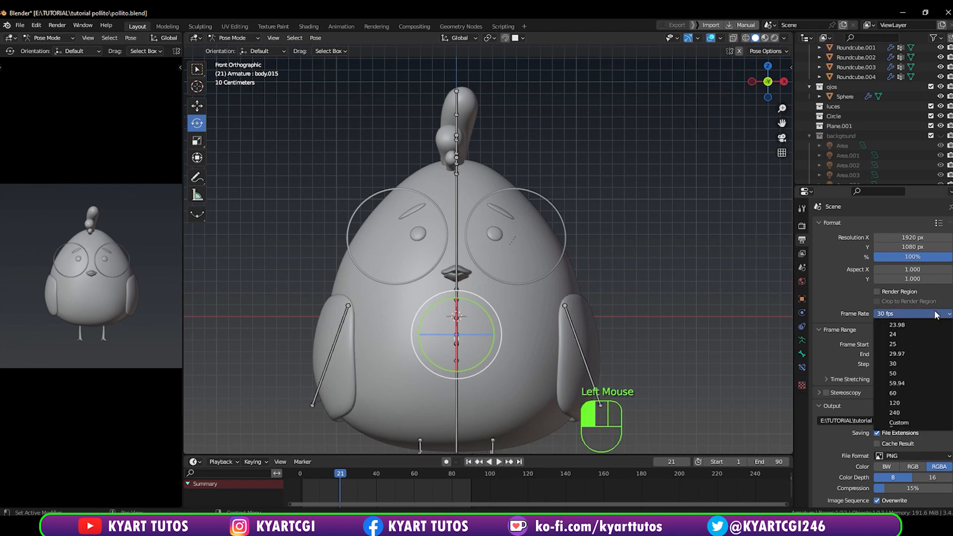
{"action": "left_click", "coordinate": [934, 315]}
{"action": "left_click", "coordinate": [931, 311]}
{"action": "left_click", "coordinate": [927, 422]}
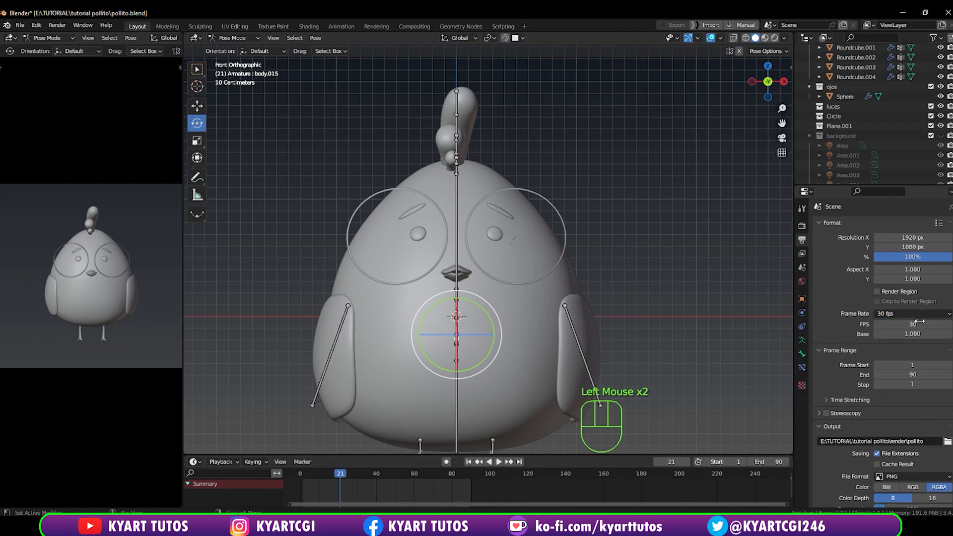
{"action": "left_click", "coordinate": [916, 324]}
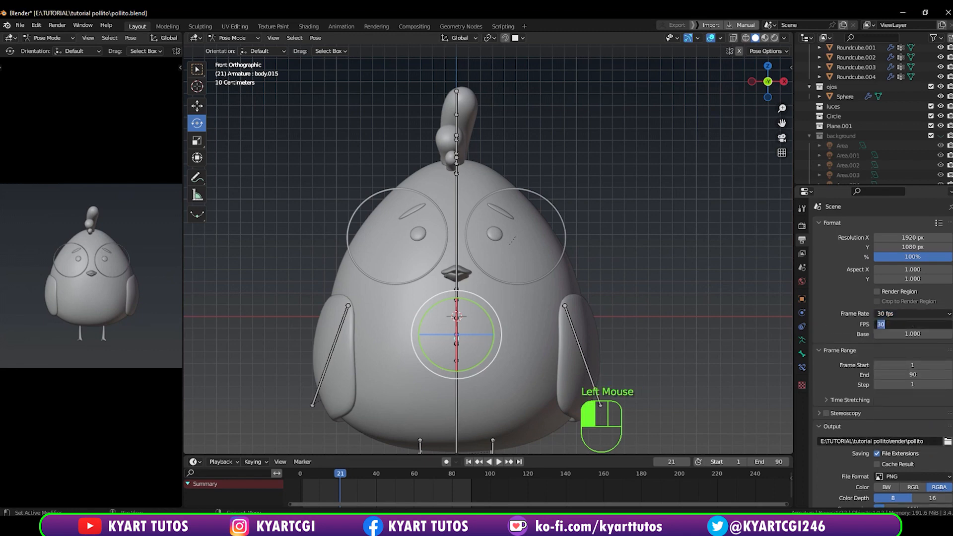
{"action": "type", "text": "12"}
{"action": "key", "text": "Return"}
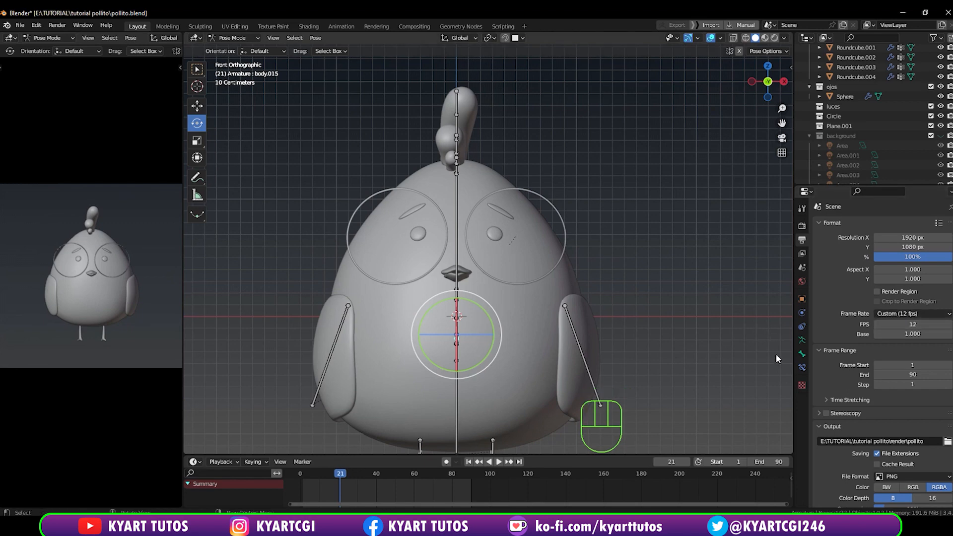
Go to frame 1 and enlarge the timeline area, keeping the whole lower body of the chick in view.
{"action": "left_click_drag", "start_coordinate": [342, 475], "coordinate": [323, 480]}
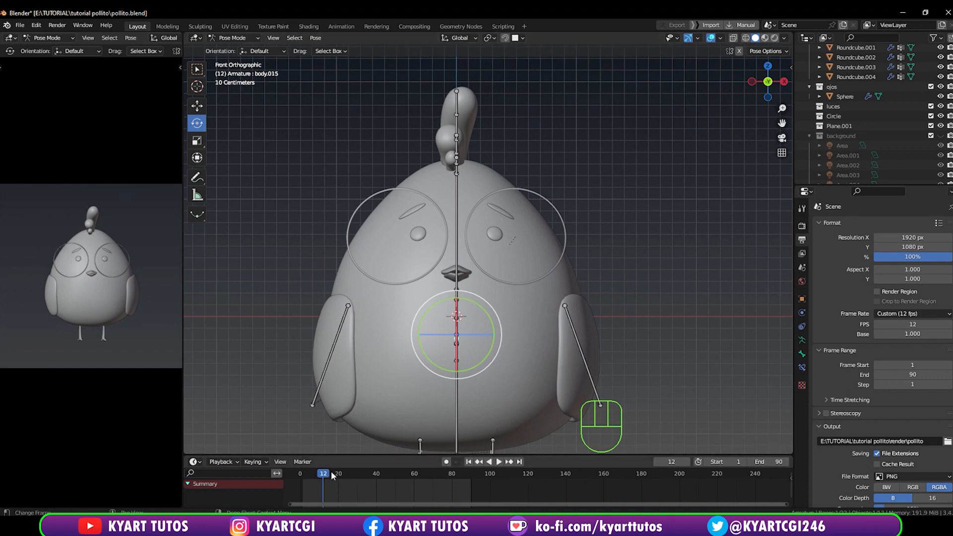
{"action": "left_click_drag", "start_coordinate": [333, 475], "coordinate": [304, 478]}
{"action": "scroll", "coordinate": [528, 367], "scroll_direction": "down", "scroll_amount": 2}
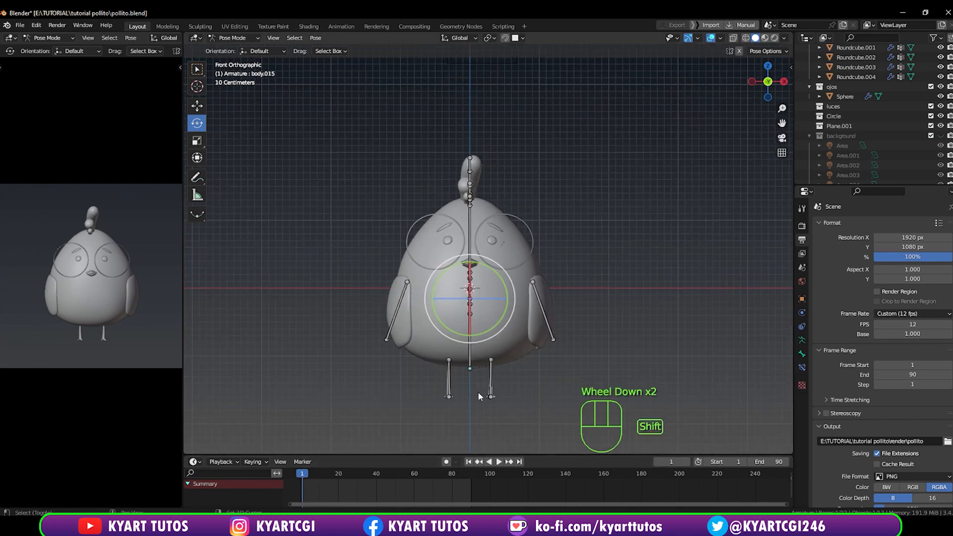
{"action": "middle_click_drag", "start_coordinate": [478, 392], "coordinate": [490, 338], "text": "shift"}
{"action": "scroll", "coordinate": [409, 407], "scroll_direction": "up", "scroll_amount": 2}
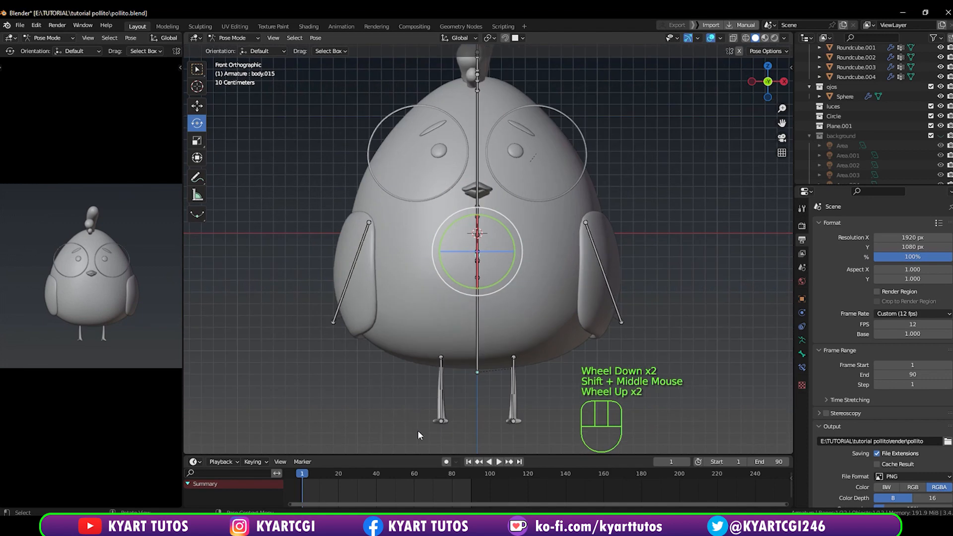
{"action": "left_click_drag", "start_coordinate": [436, 453], "coordinate": [436, 438]}
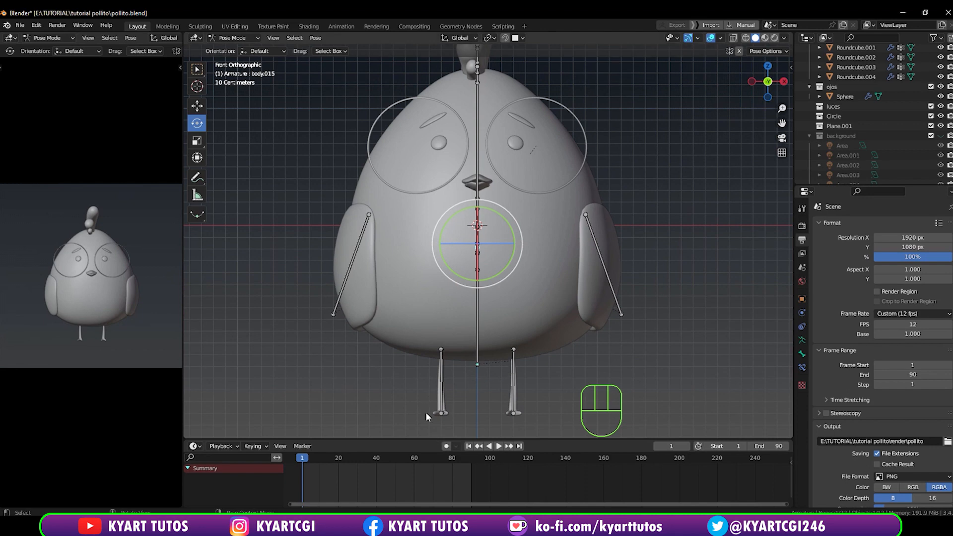
{"action": "left_click_drag", "start_coordinate": [414, 439], "coordinate": [419, 367]}
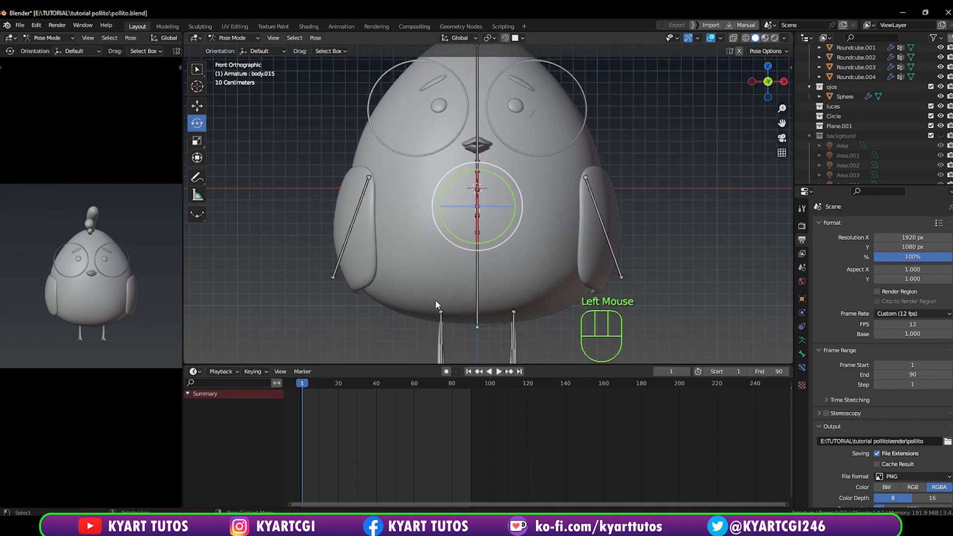
{"action": "scroll", "coordinate": [415, 297], "scroll_direction": "down", "scroll_amount": 2}
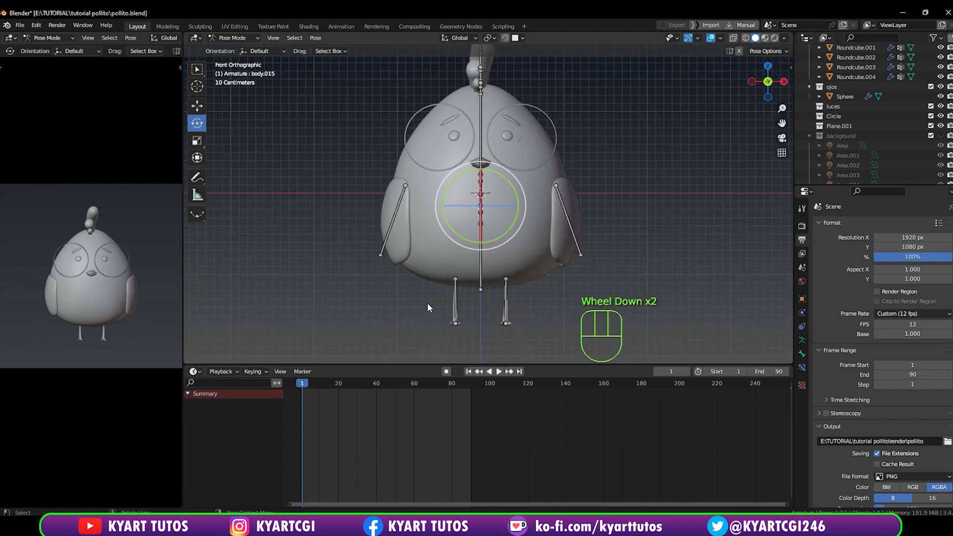
Insert a Location keyframe for the body bone at frame 1 and widen the camera view.
{"action": "left_click", "coordinate": [481, 269]}
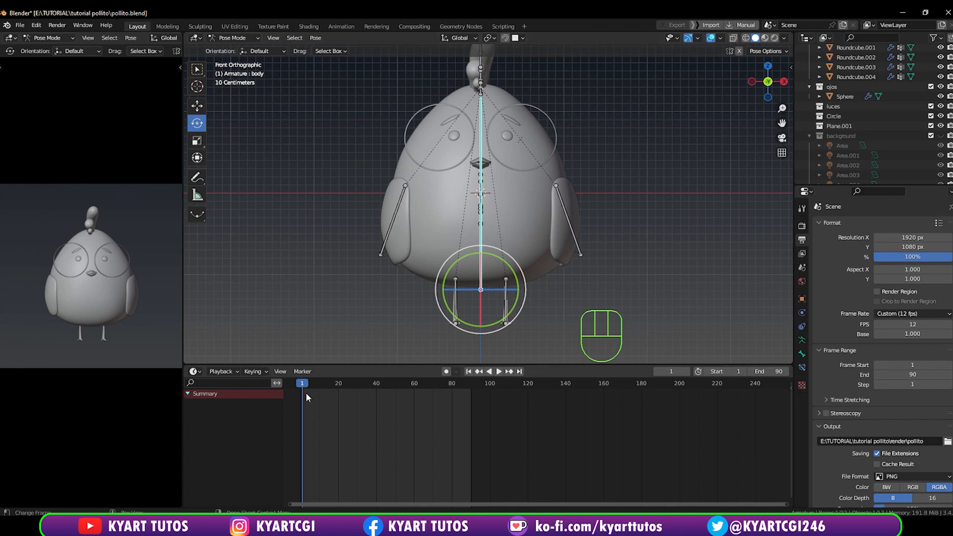
{"action": "scroll", "coordinate": [305, 392], "scroll_direction": "up", "scroll_amount": 2}
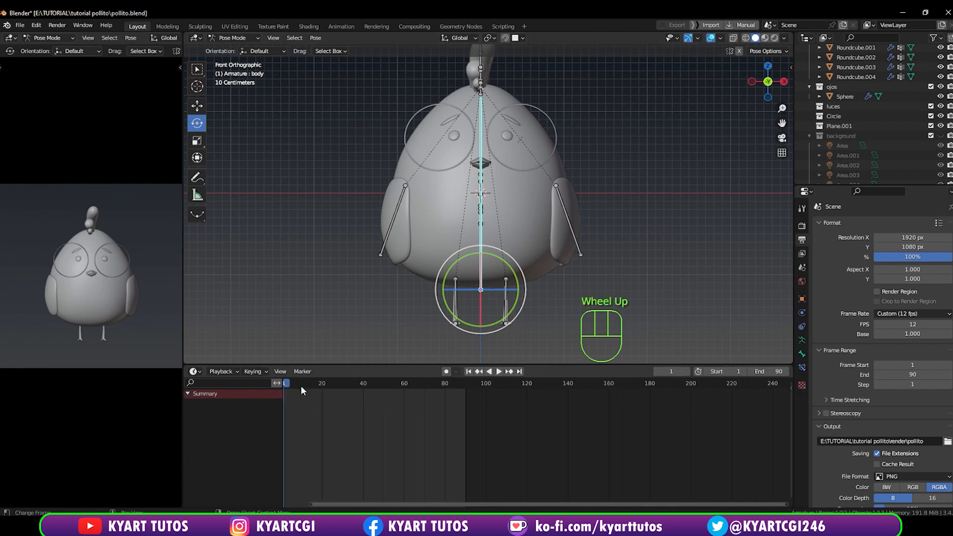
{"action": "middle_click_drag", "start_coordinate": [323, 411], "coordinate": [374, 416]}
{"action": "mouse_move", "coordinate": [347, 384]}
{"action": "left_mouse_down"}
{"action": "mouse_move", "coordinate": [456, 383]}
{"action": "mouse_move", "coordinate": [344, 389]}
{"action": "left_mouse_up"}
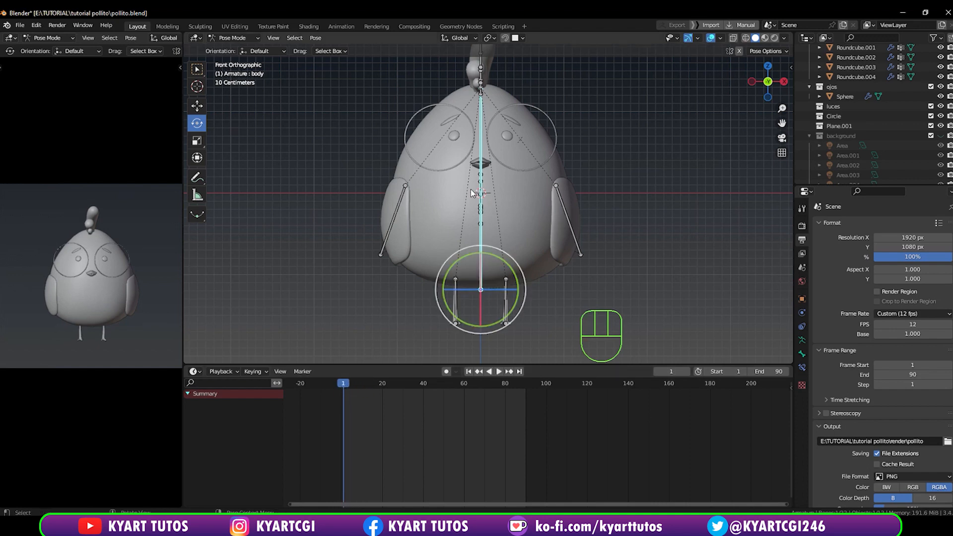
{"action": "key", "text": "i"}
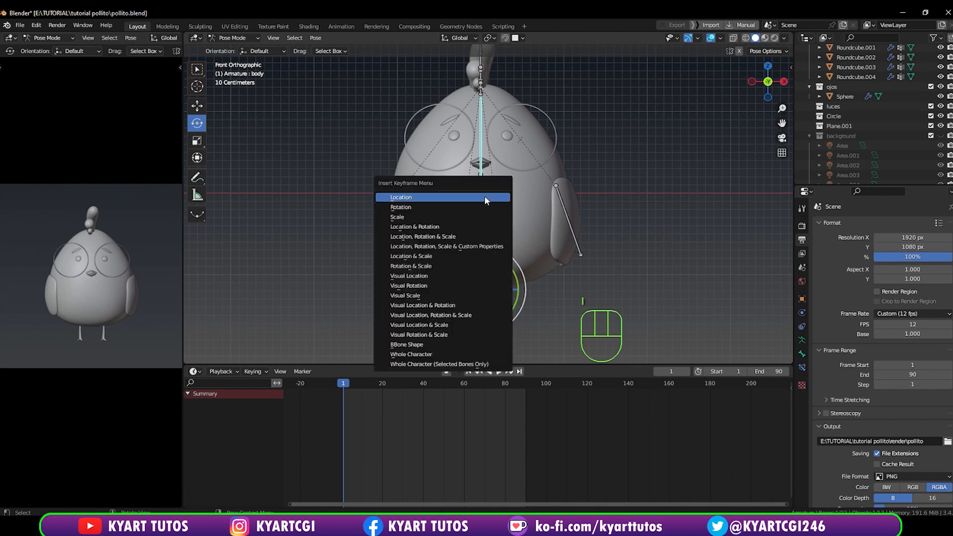
{"action": "left_click", "coordinate": [484, 198]}
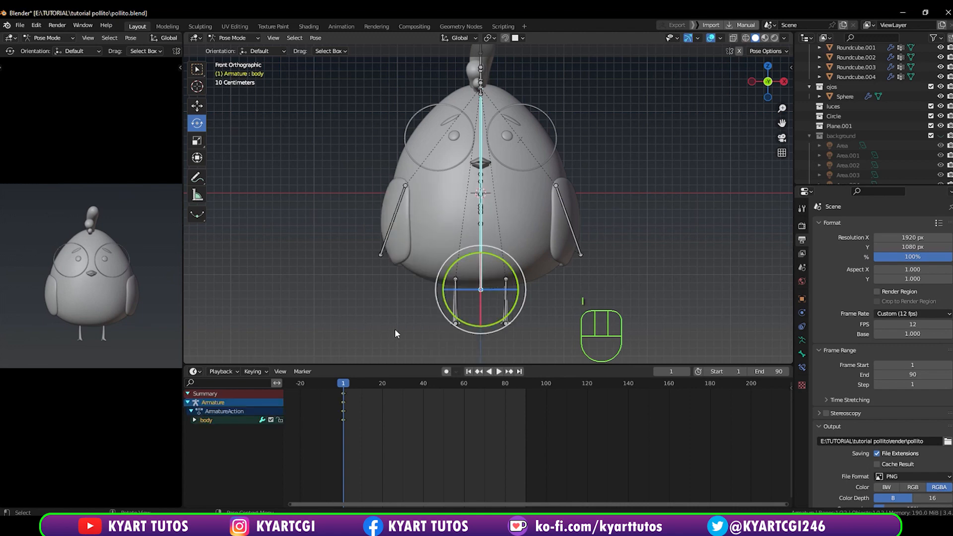
{"action": "left_click_drag", "start_coordinate": [183, 246], "coordinate": [234, 246]}
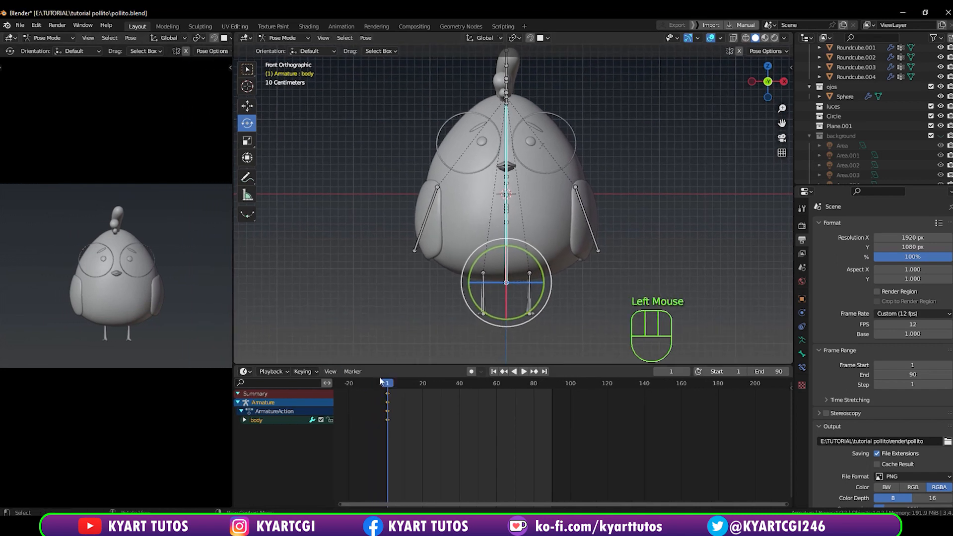
At frame 10, raise the body bone about 1 m along Z and insert a Location keyframe.
{"action": "left_click_drag", "start_coordinate": [389, 383], "coordinate": [404, 383]}
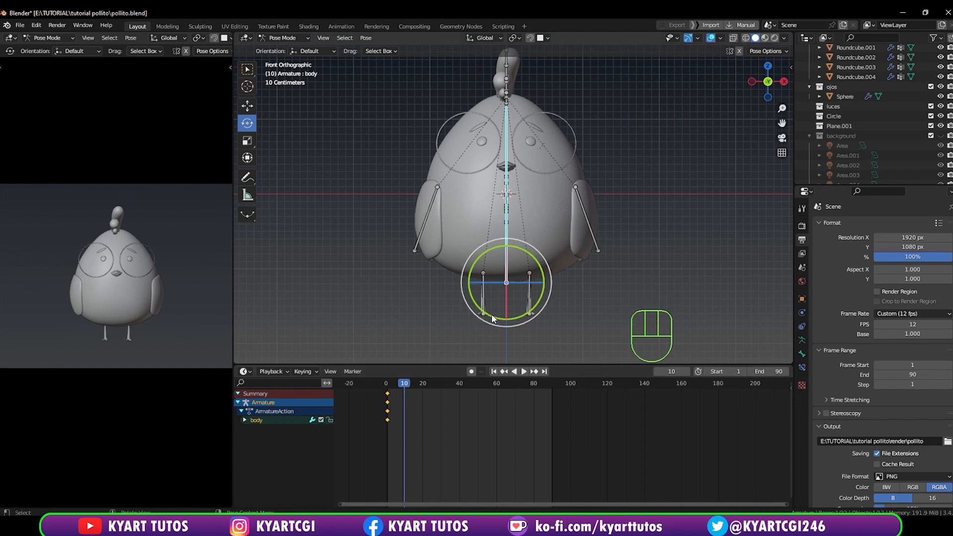
{"action": "key", "text": "g"}
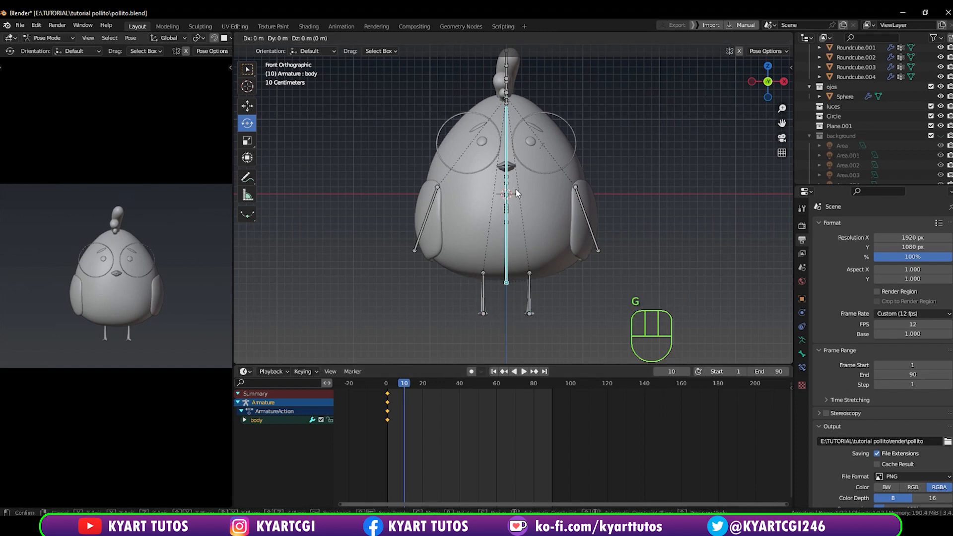
{"action": "key", "text": "z"}
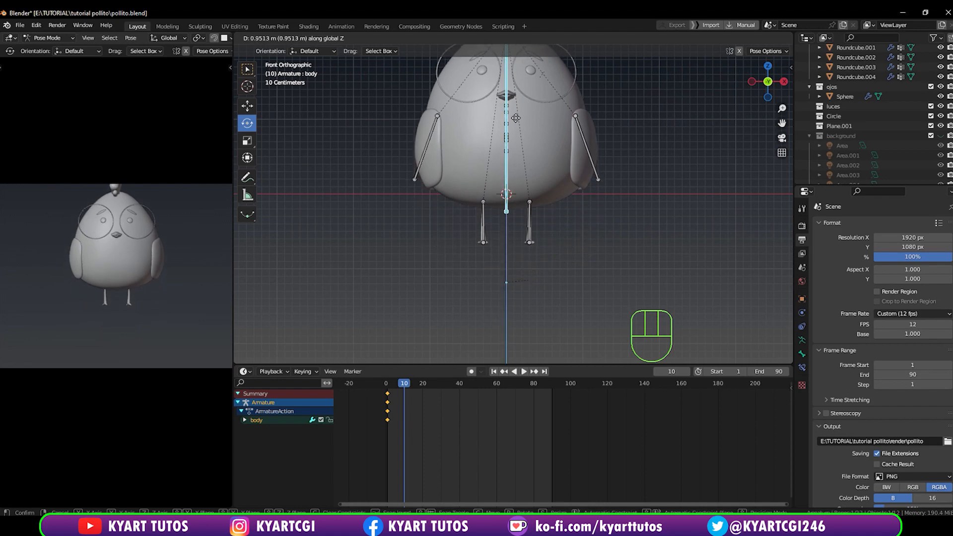
{"action": "left_click", "coordinate": [516, 117]}
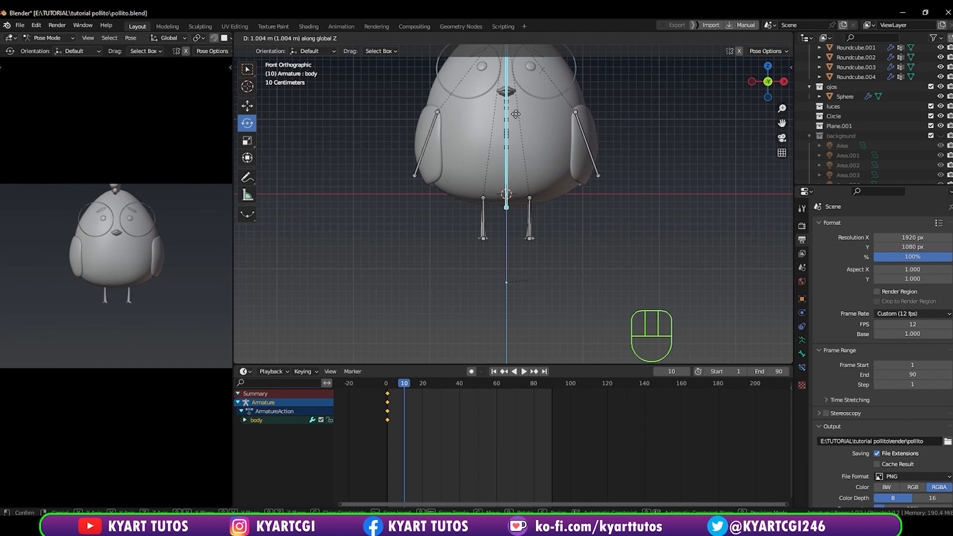
{"action": "key", "text": "i"}
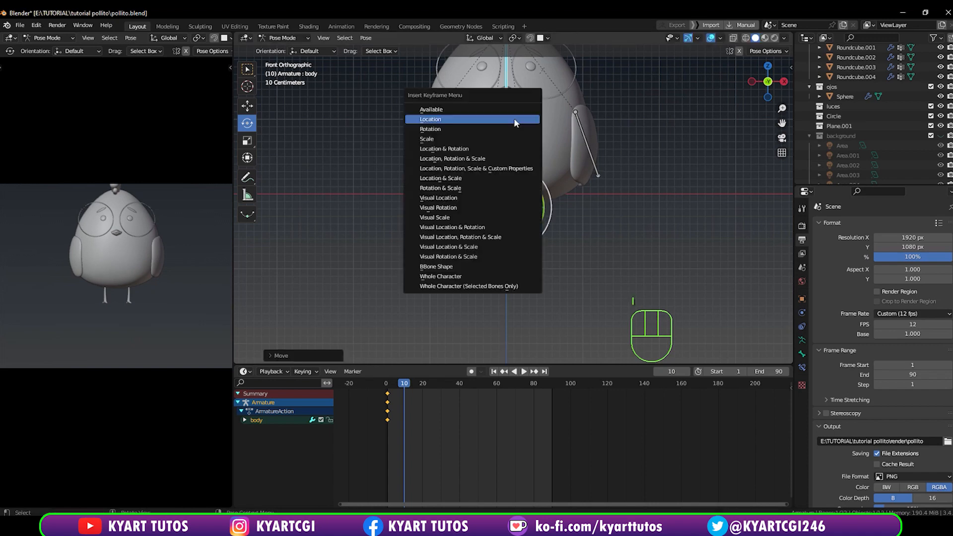
{"action": "left_click", "coordinate": [514, 117]}
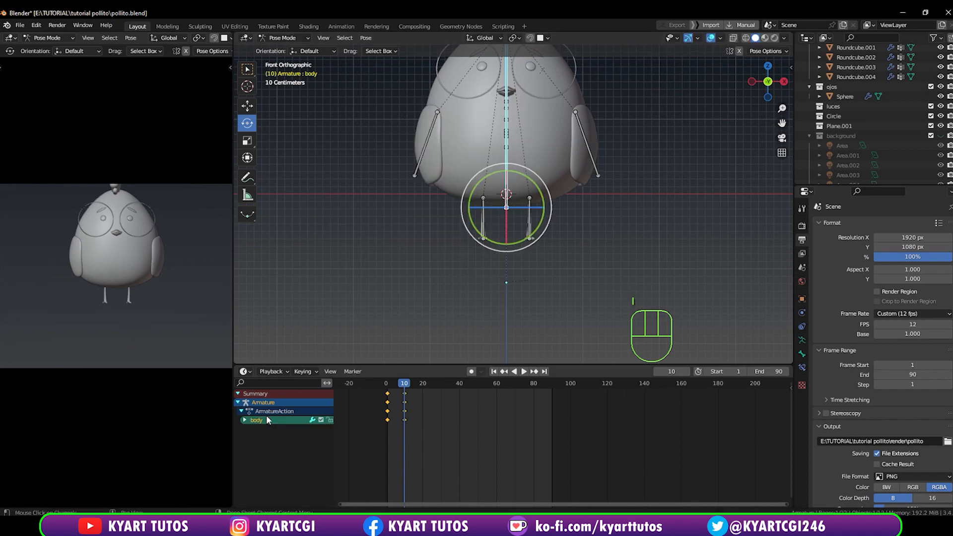
Collapse the keyframe summary and duplicate the frame 1 keyframe to frame 20 to bring the chick back down.
{"action": "left_click", "coordinate": [239, 392]}
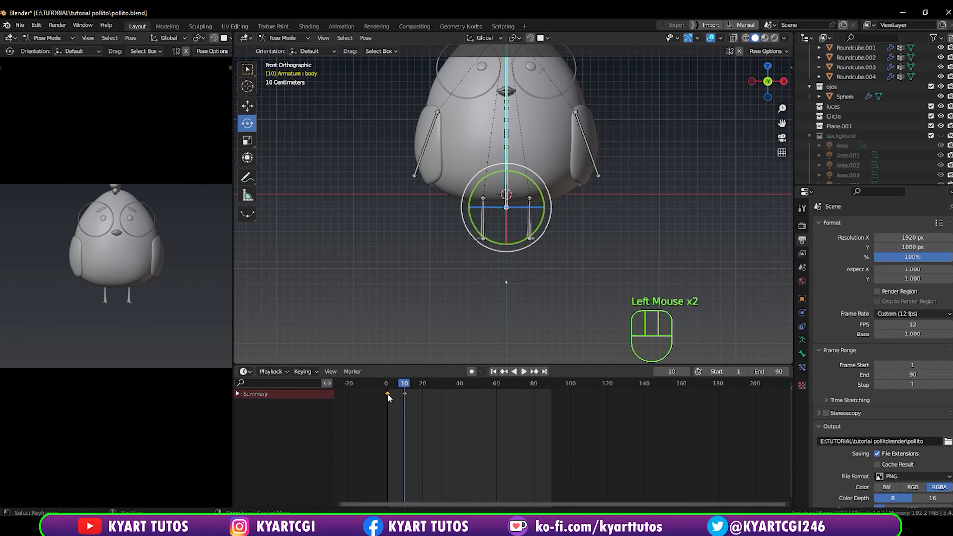
{"action": "key", "text": "shift+d"}
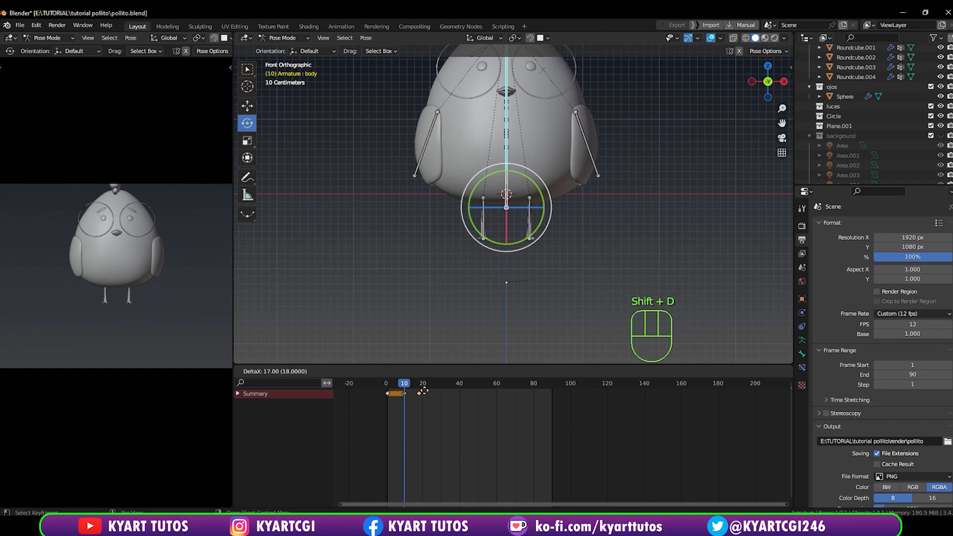
{"action": "left_click", "coordinate": [421, 390]}
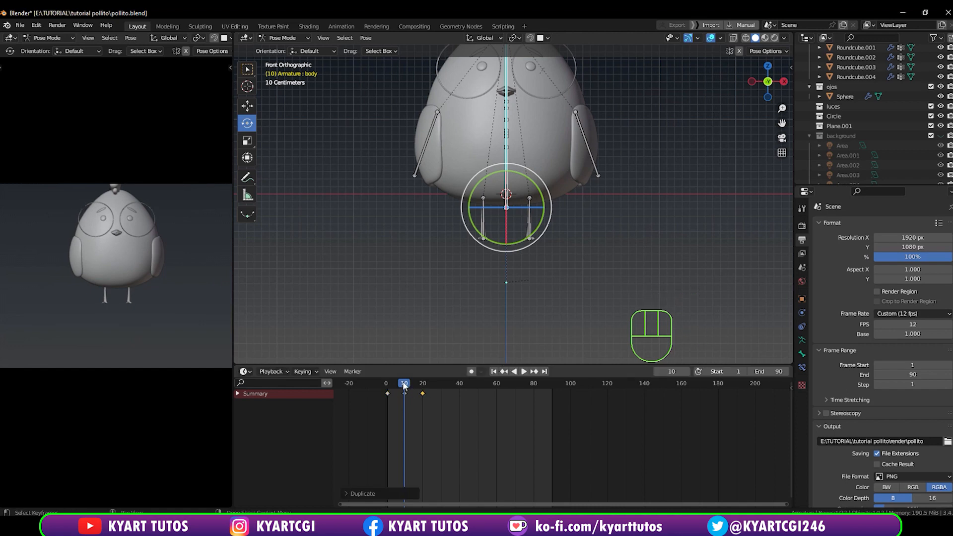
Review the jump between frames 1 and 20 from the front and from an angled side view.
{"action": "key", "text": "space"}
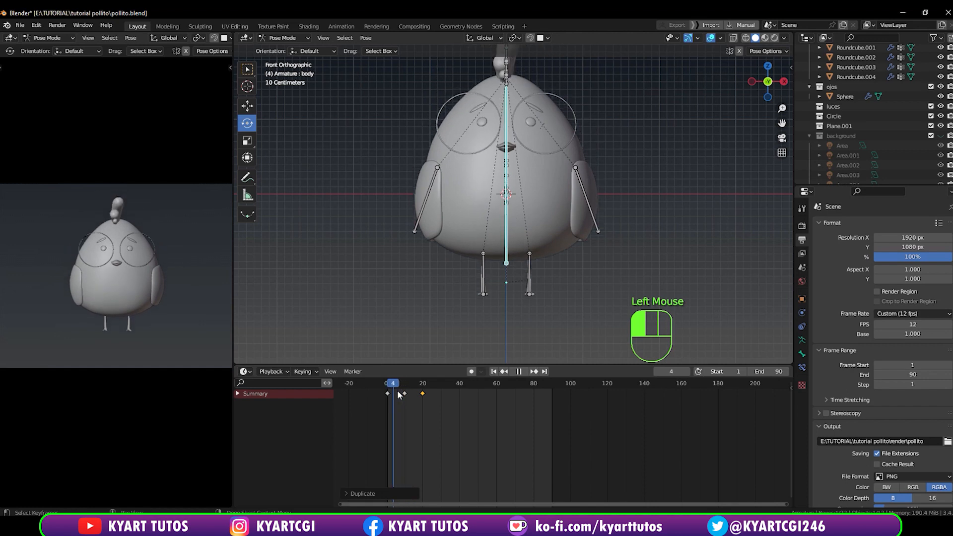
{"action": "left_click_drag", "start_coordinate": [400, 391], "coordinate": [422, 392]}
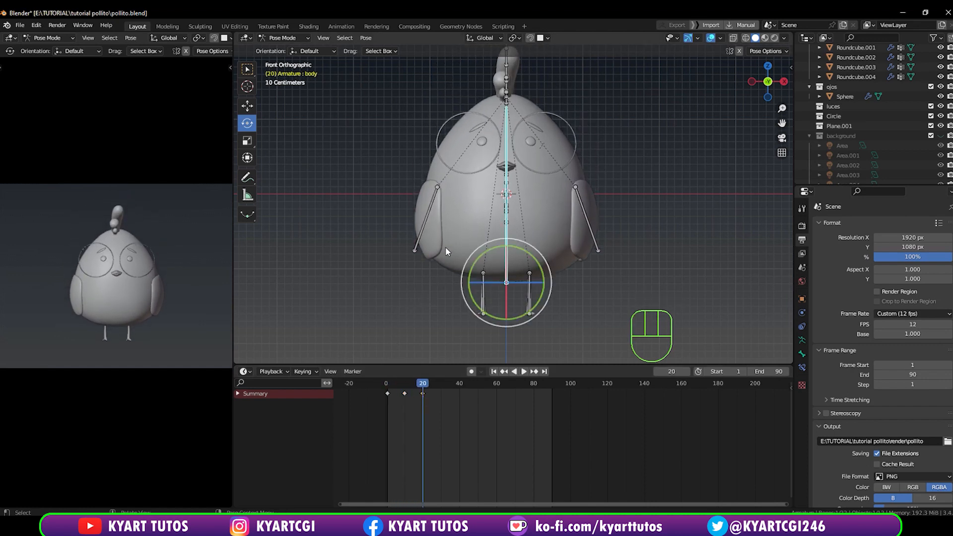
{"action": "scroll", "coordinate": [446, 251], "scroll_direction": "down", "scroll_amount": 1}
{"action": "middle_click_drag", "start_coordinate": [535, 204], "coordinate": [477, 224]}
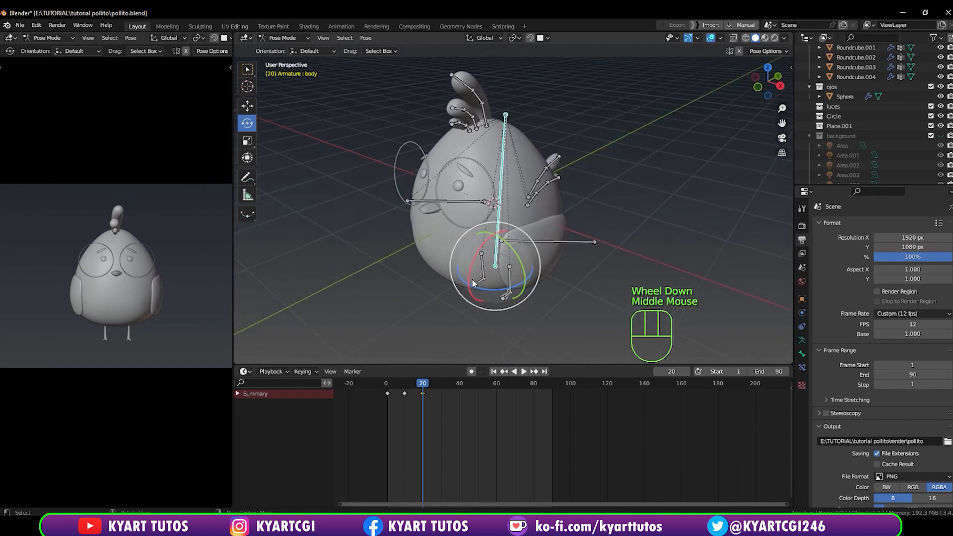
{"action": "left_click_drag", "start_coordinate": [421, 385], "coordinate": [387, 404]}
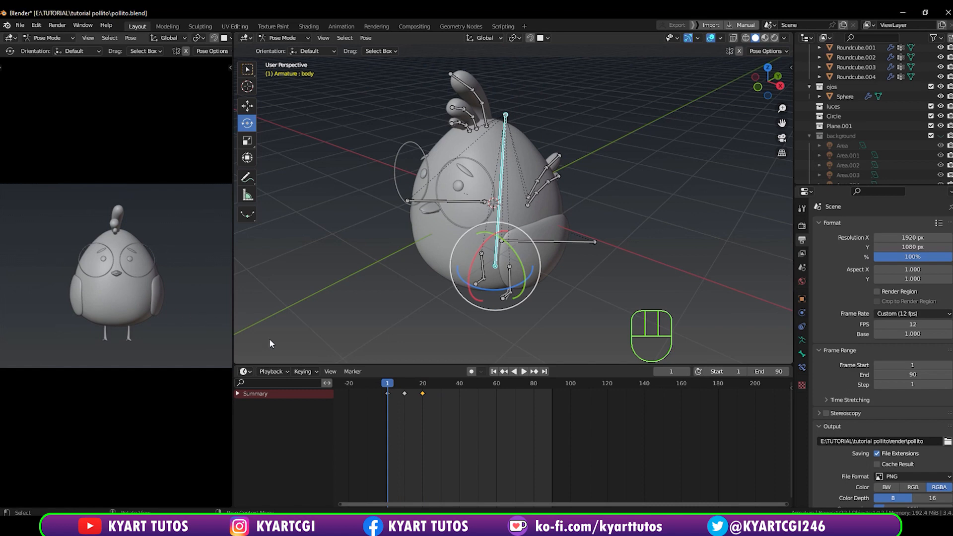
{"action": "left_click_drag", "start_coordinate": [388, 385], "coordinate": [404, 387]}
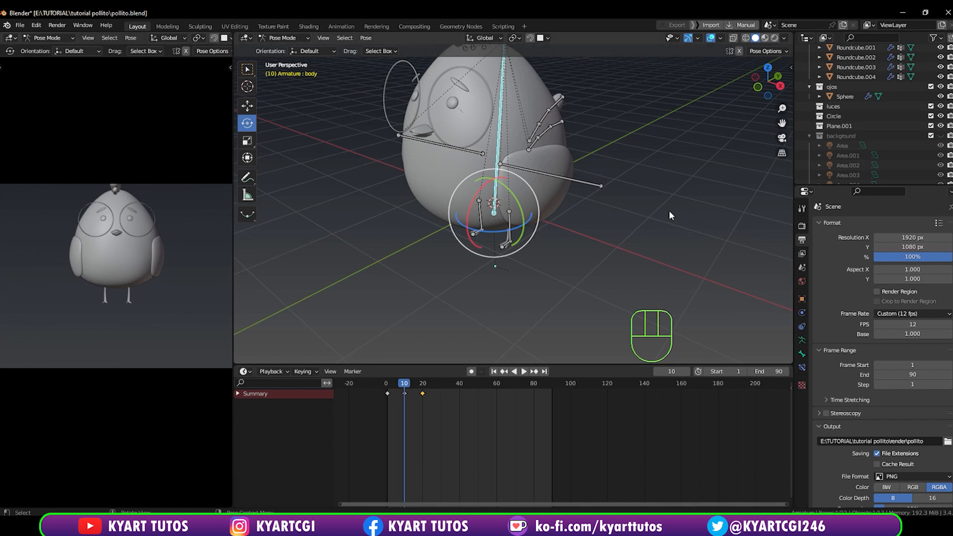
Unhide the background collection and reframe the camera view so the whole raised chick fits in the shot.
{"action": "left_click", "coordinate": [940, 136]}
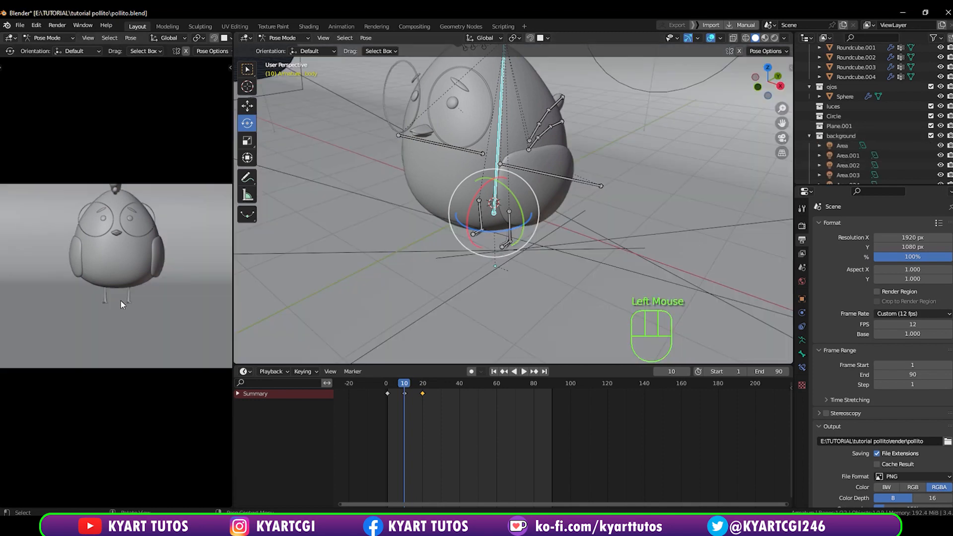
{"action": "middle_click_drag", "start_coordinate": [160, 276], "coordinate": [169, 294], "text": "shift"}
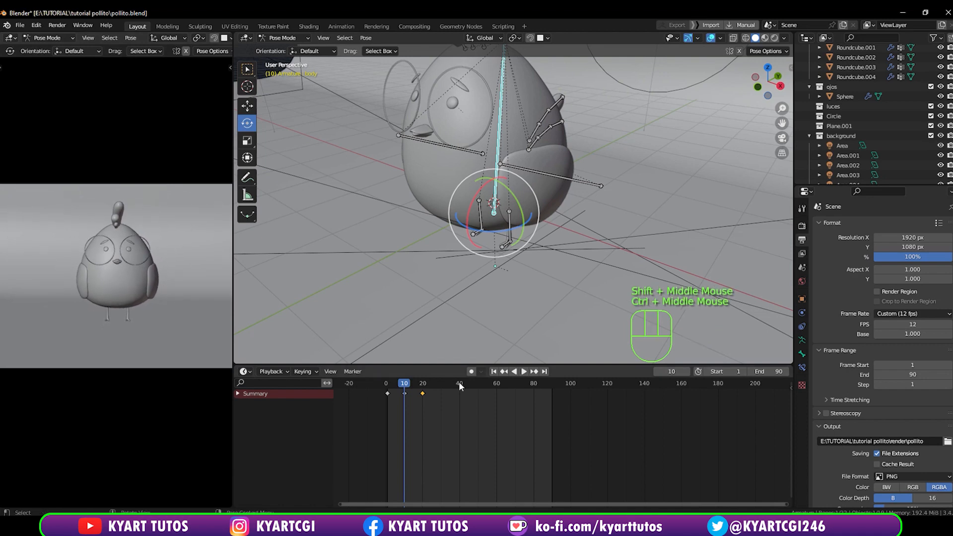
Duplicate the three body keyframes 30 frames forward on the timeline.
{"action": "left_click_drag", "start_coordinate": [416, 386], "coordinate": [440, 389]}
{"action": "left_click_drag", "start_coordinate": [382, 401], "coordinate": [424, 395]}
{"action": "key", "text": "shift+d"}
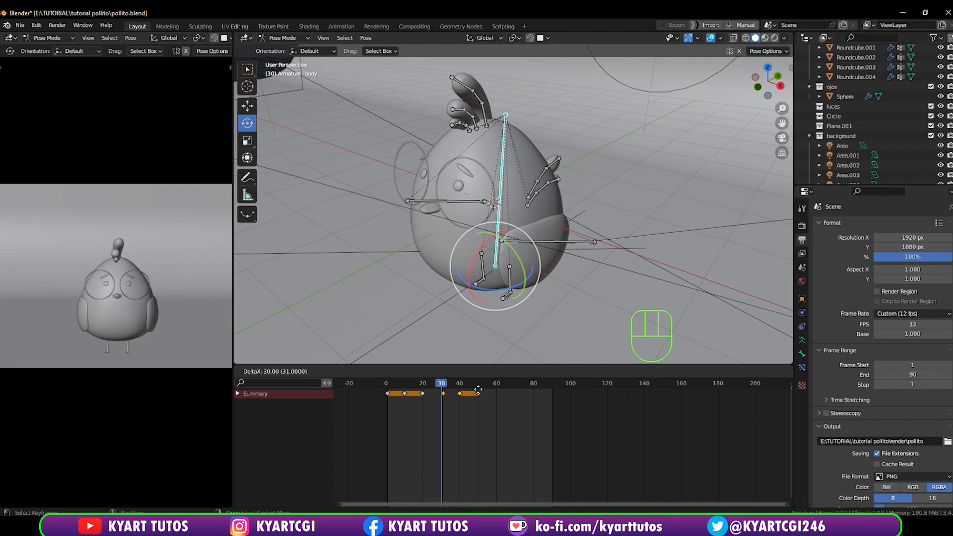
{"action": "left_click", "coordinate": [478, 389]}
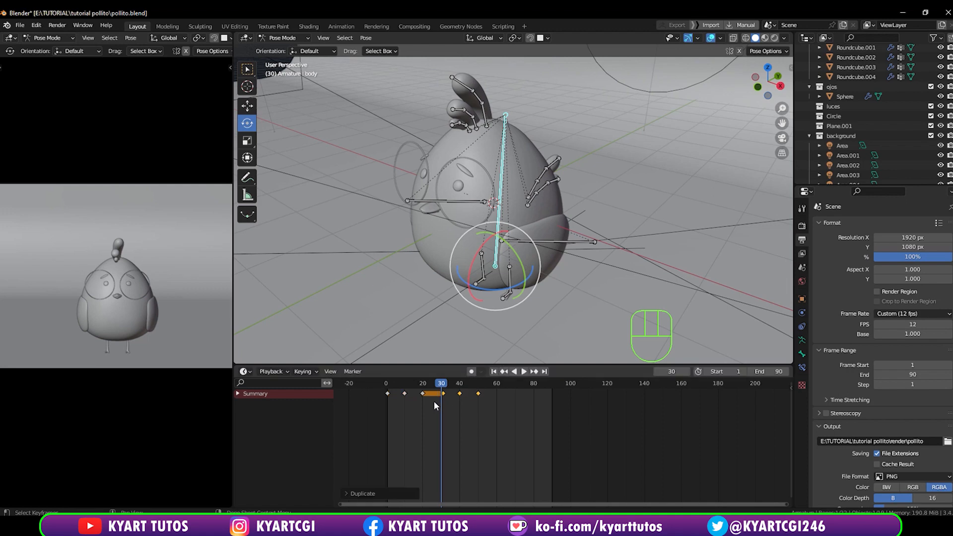
Adjust the duplicated keyframes so they sit exactly on frames 30, 40 and 50, and move to frame 60.
{"action": "scroll", "coordinate": [460, 407], "scroll_direction": "up", "scroll_amount": 1}
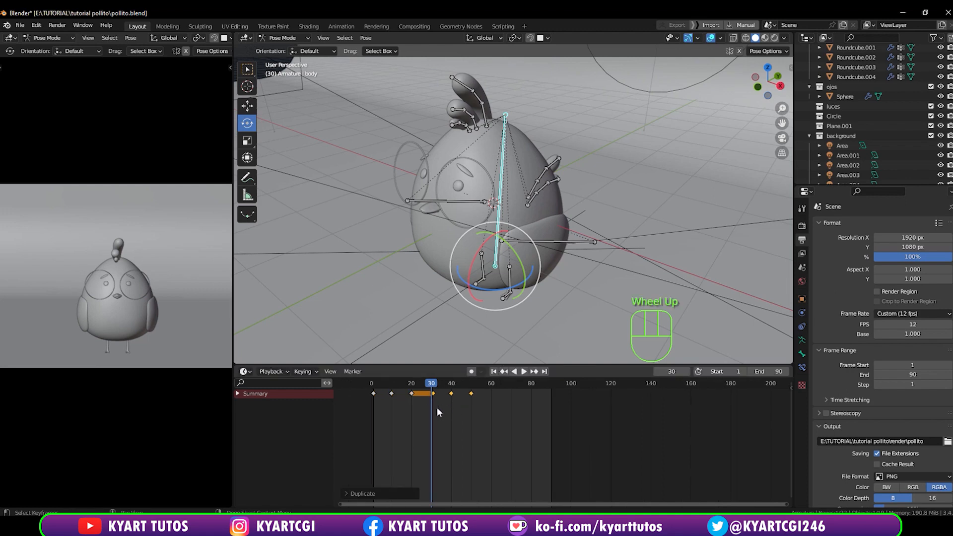
{"action": "scroll", "coordinate": [402, 390], "scroll_direction": "up", "scroll_amount": 3}
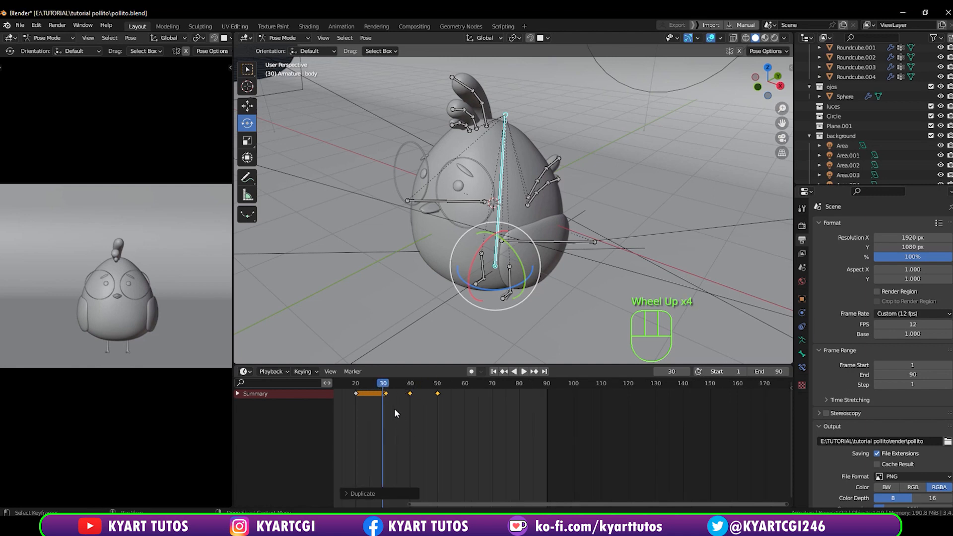
{"action": "scroll", "coordinate": [381, 385], "scroll_direction": "up", "scroll_amount": 4}
{"action": "left_click", "coordinate": [381, 384]}
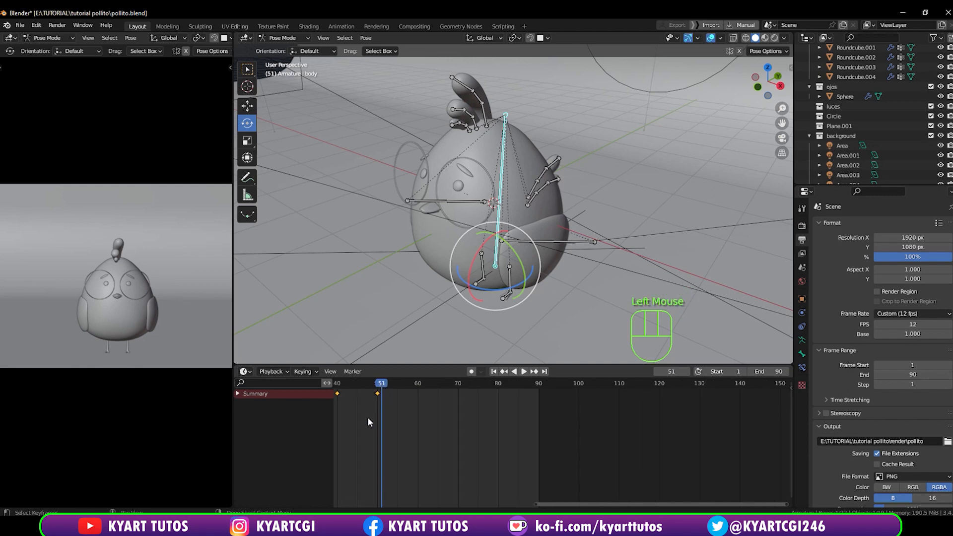
{"action": "scroll", "coordinate": [368, 419], "scroll_direction": "down", "scroll_amount": 2}
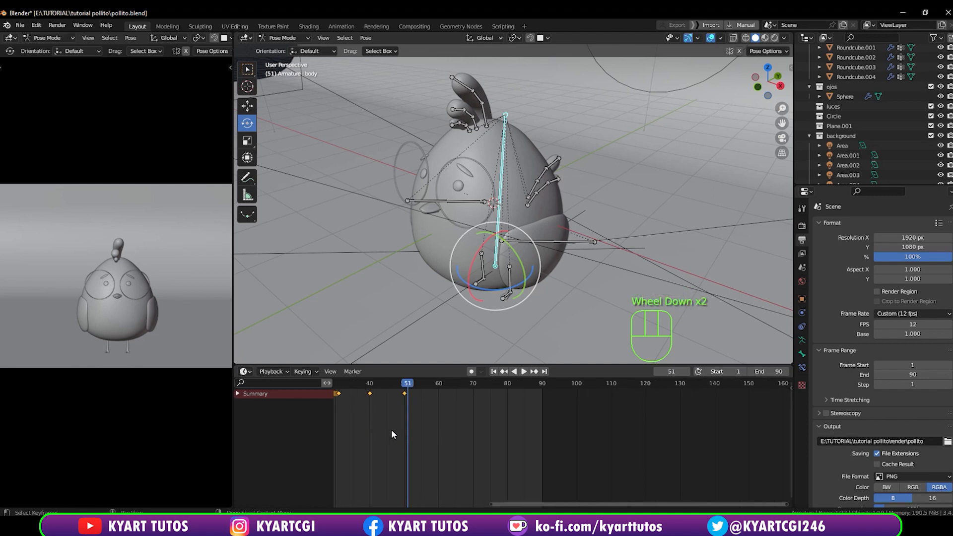
{"action": "middle_click_drag", "start_coordinate": [364, 417], "coordinate": [479, 396]}
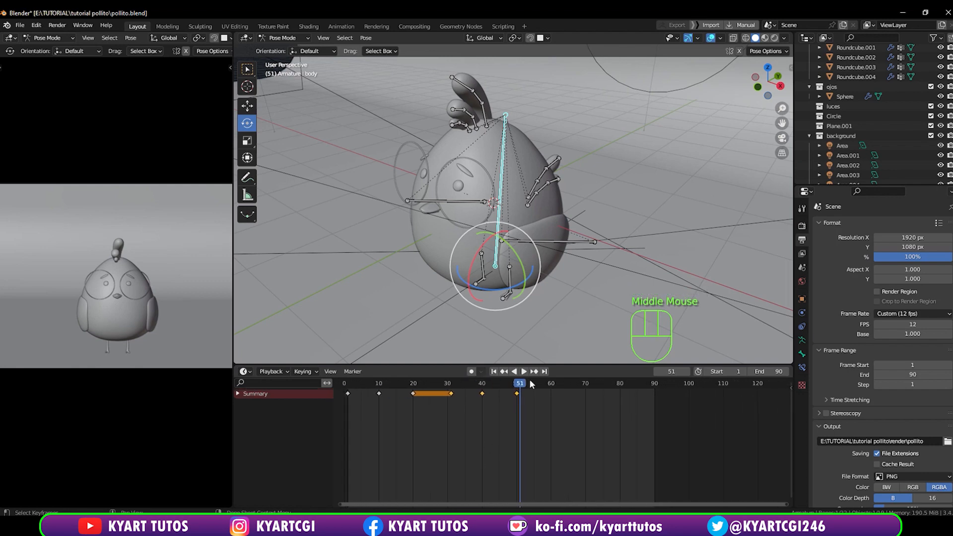
{"action": "mouse_move", "coordinate": [517, 389]}
{"action": "left_mouse_down"}
{"action": "mouse_move", "coordinate": [406, 391]}
{"action": "mouse_move", "coordinate": [526, 389]}
{"action": "left_mouse_up"}
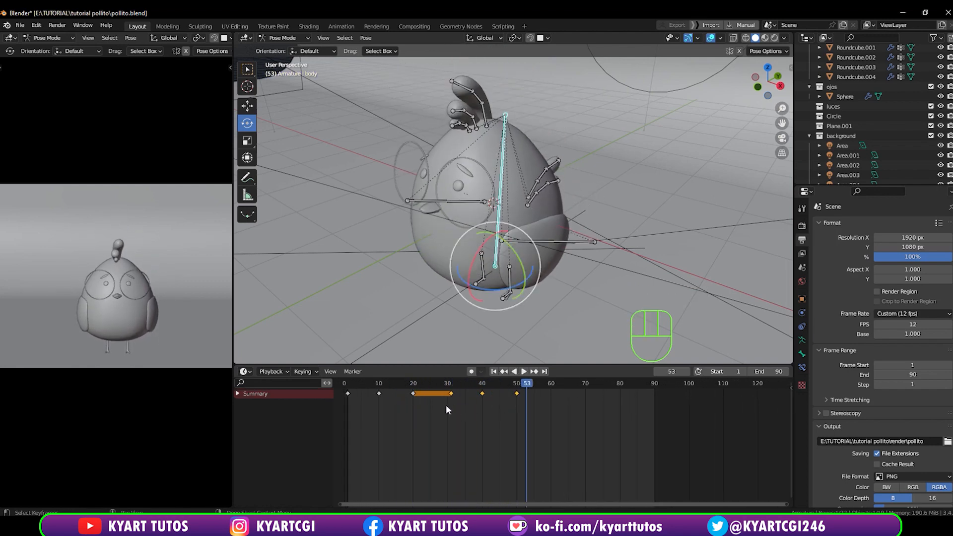
{"action": "left_click_drag", "start_coordinate": [445, 404], "coordinate": [482, 393]}
{"action": "left_click", "coordinate": [478, 392]}
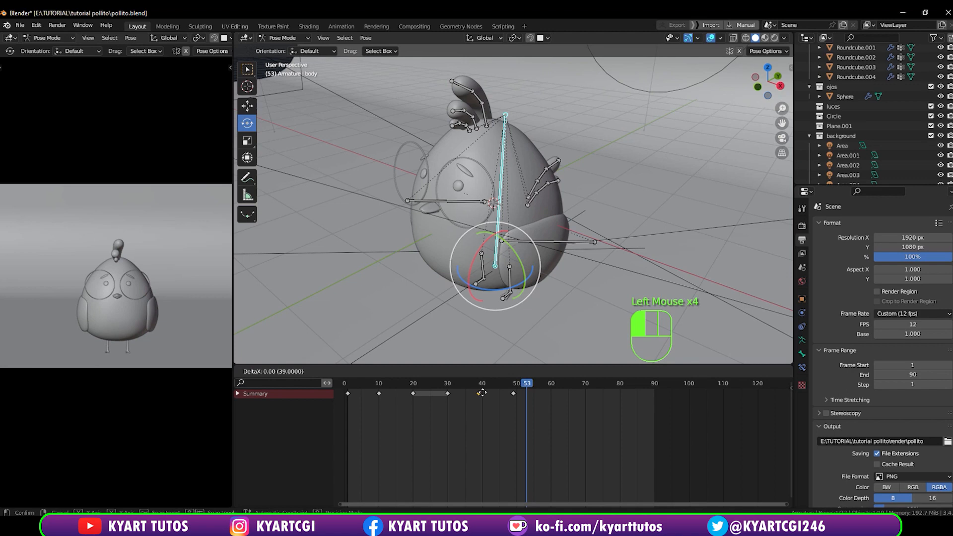
{"action": "left_click", "coordinate": [483, 392]}
{"action": "left_click", "coordinate": [511, 392]}
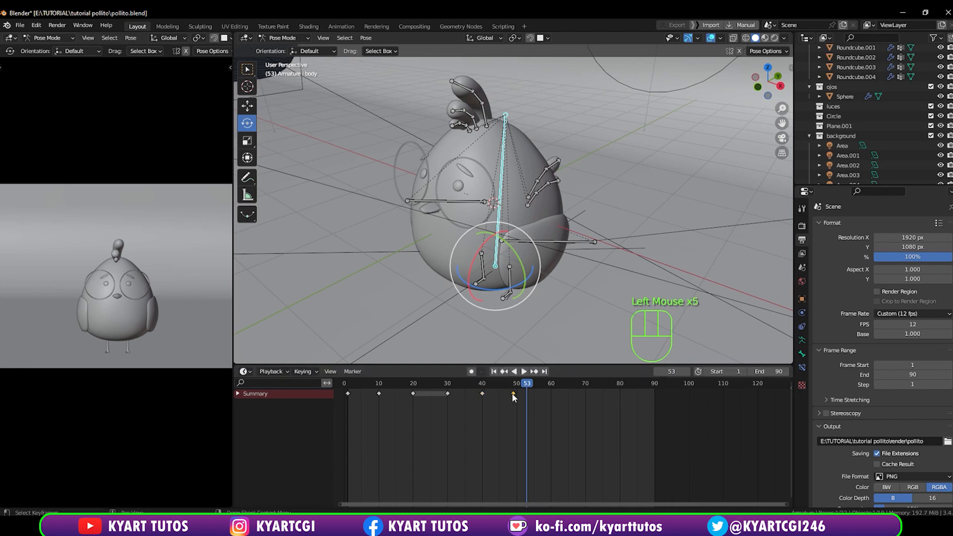
{"action": "left_click_drag", "start_coordinate": [514, 393], "coordinate": [550, 388]}
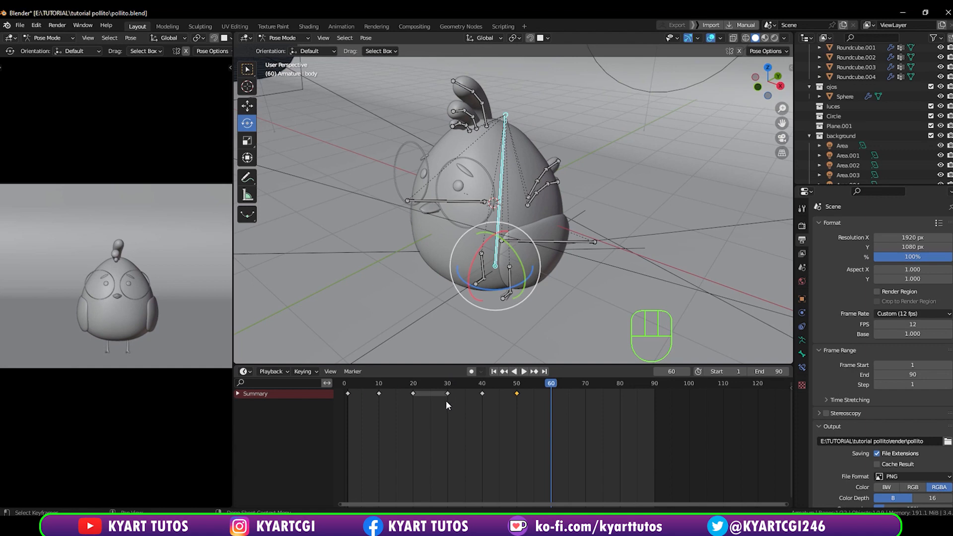
{"action": "left_click_drag", "start_coordinate": [445, 400], "coordinate": [549, 385]}
{"action": "left_click", "coordinate": [566, 412]}
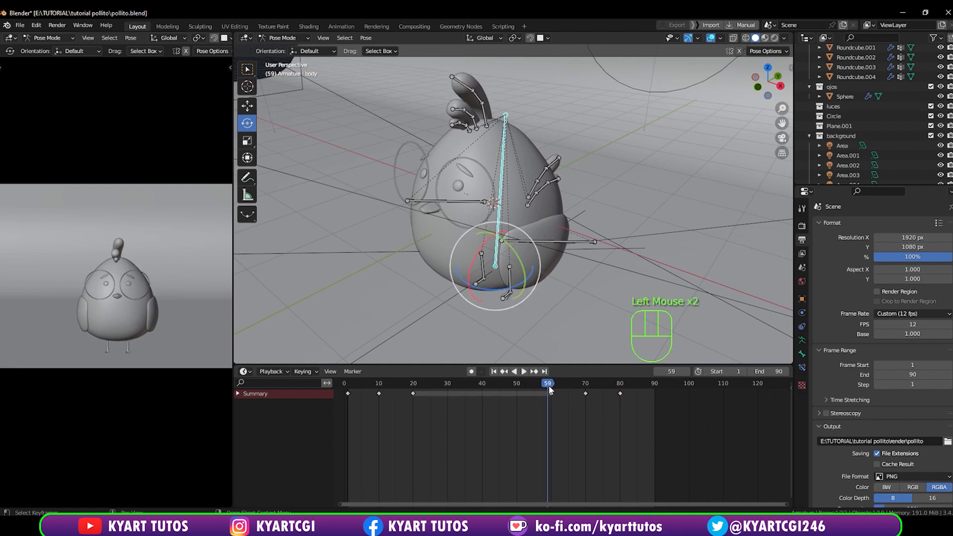
{"action": "key", "text": "ctrl+z"}
{"action": "key", "text": "ctrl+z"}
{"action": "key", "text": "ctrl+z"}
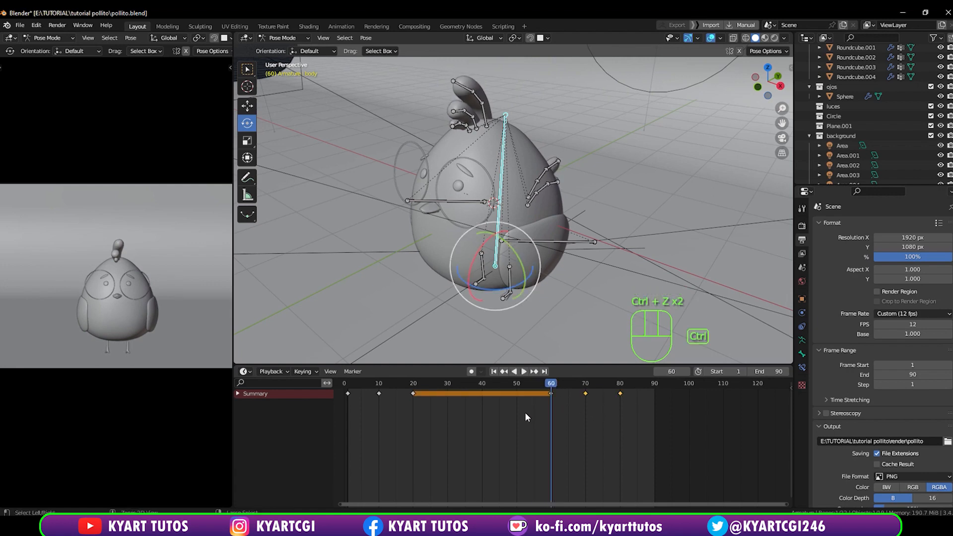
Duplicate the keyframes at frames 30, 40 and 50 to frames 60, 70 and 80.
{"action": "key", "text": "ctrl+d"}
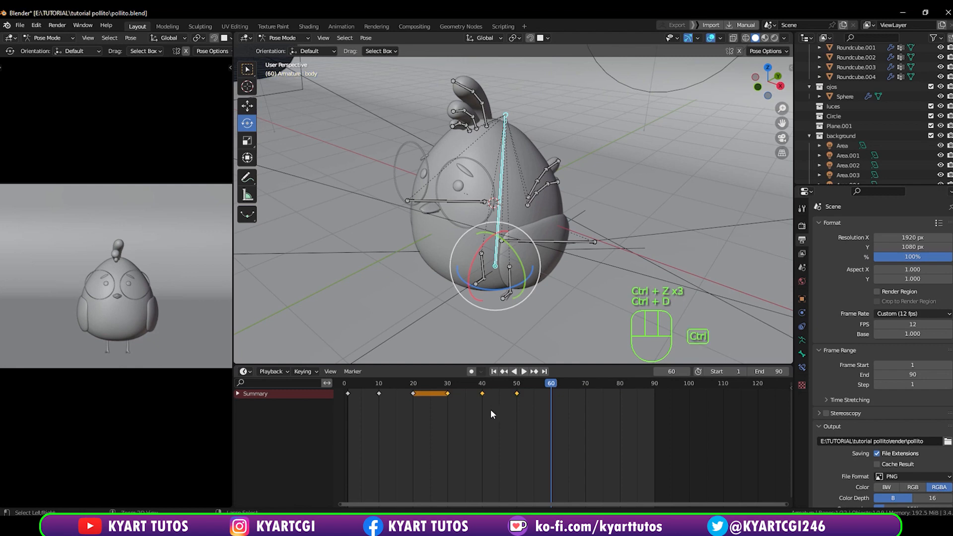
{"action": "key", "text": "shift+d"}
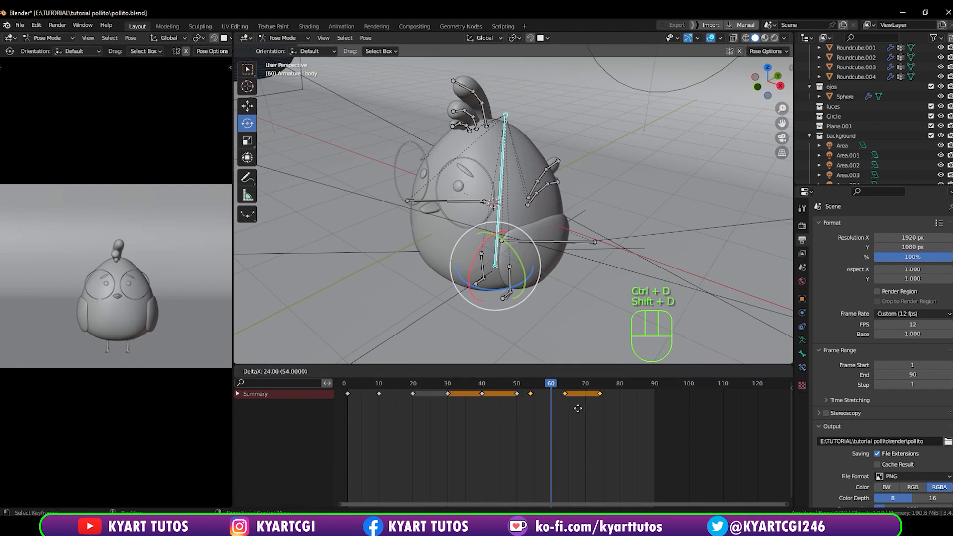
{"action": "left_click", "coordinate": [592, 406]}
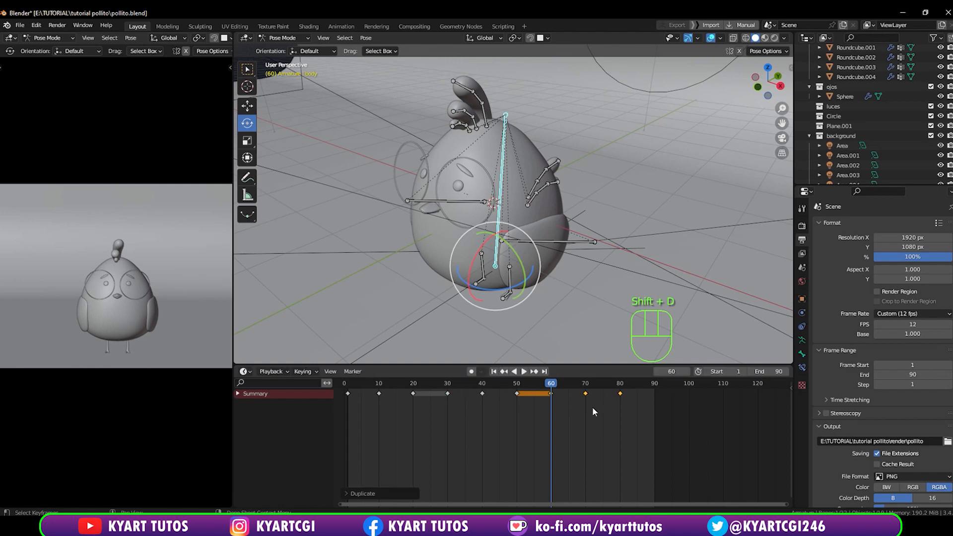
Play back the repeated jump animation and save the file.
{"action": "key", "text": "space"}
{"action": "left_click_drag", "start_coordinate": [594, 383], "coordinate": [653, 388]}
{"action": "key", "text": "space"}
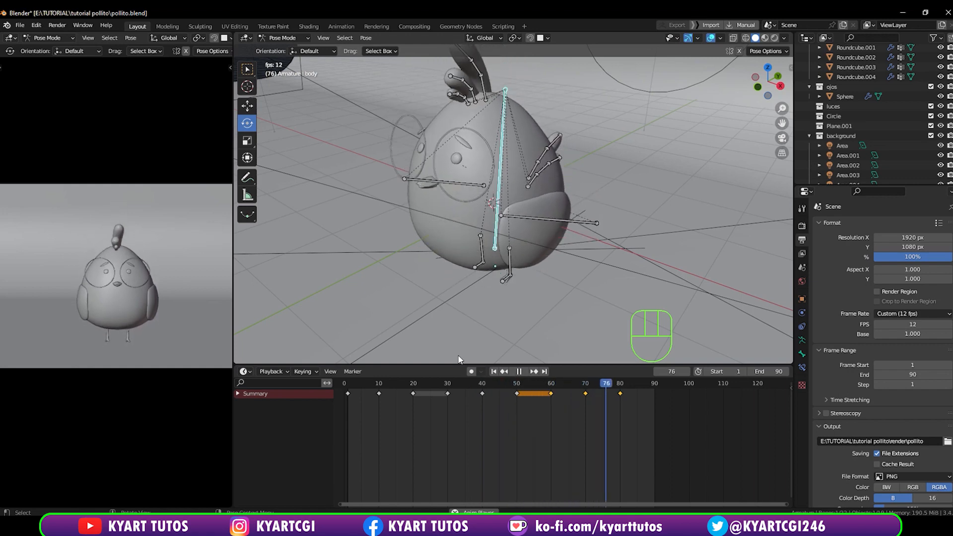
{"action": "key", "text": "space"}
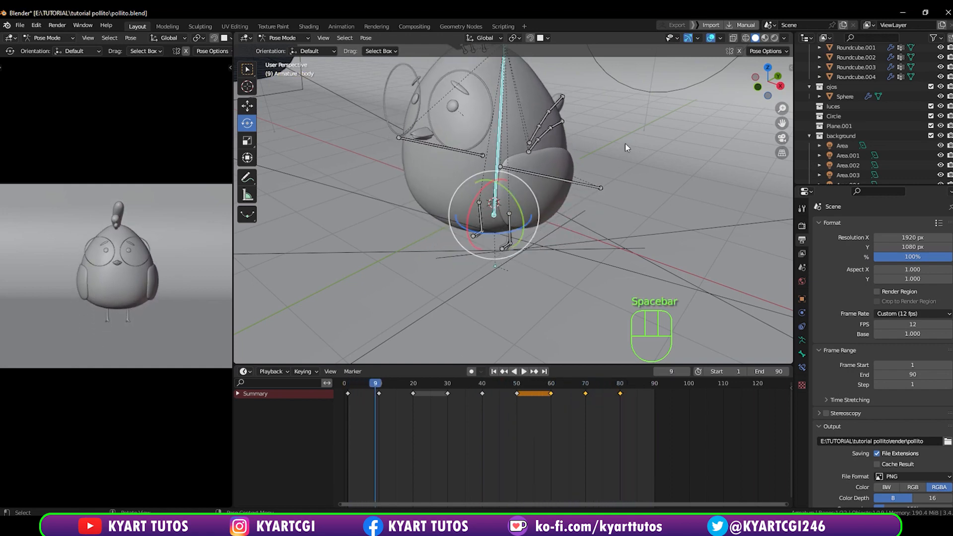
{"action": "middle_click_drag", "start_coordinate": [622, 144], "coordinate": [526, 336]}
{"action": "key", "text": "ctrl+s"}
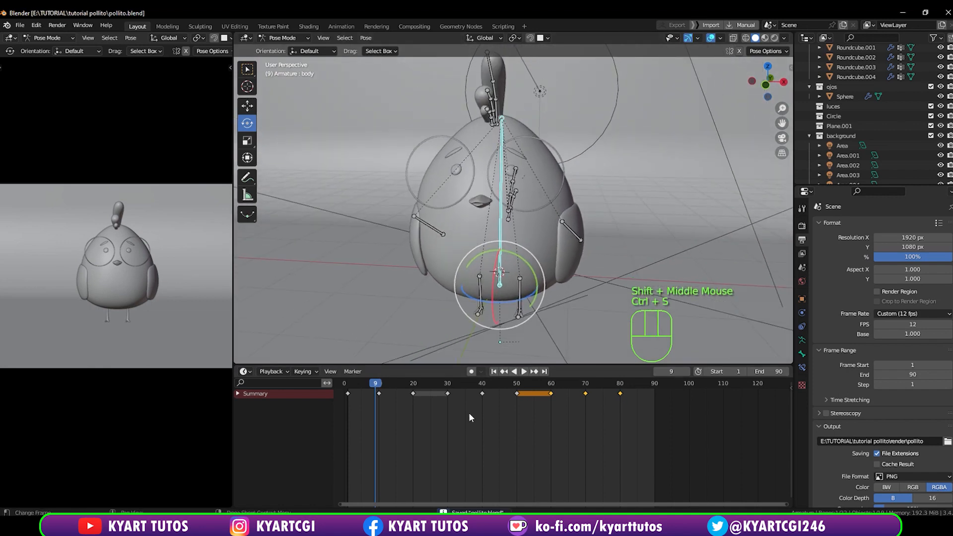
Play back the jump animation from frame 1 and examine the chick's motion from the side.
{"action": "left_click_drag", "start_coordinate": [375, 383], "coordinate": [347, 397]}
{"action": "key", "text": "space"}
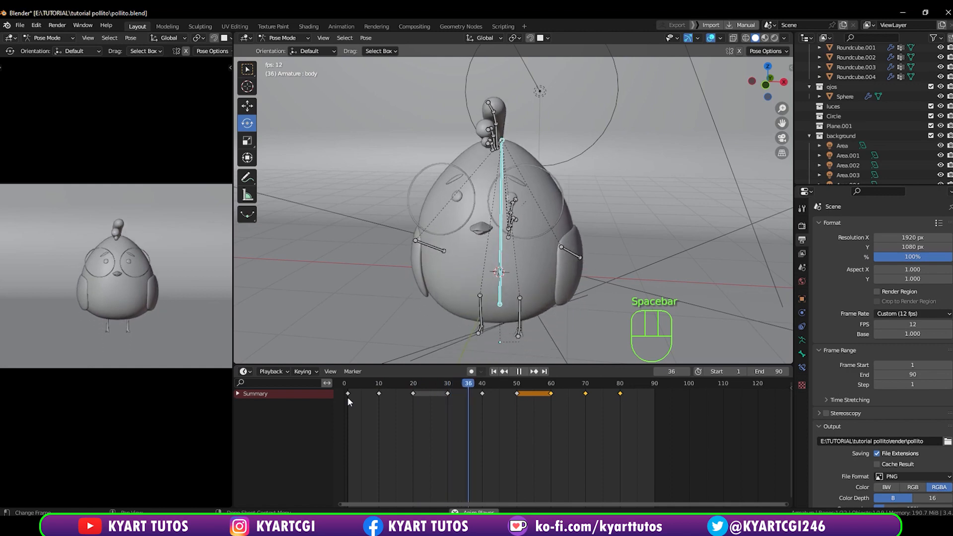
{"action": "key", "text": "space"}
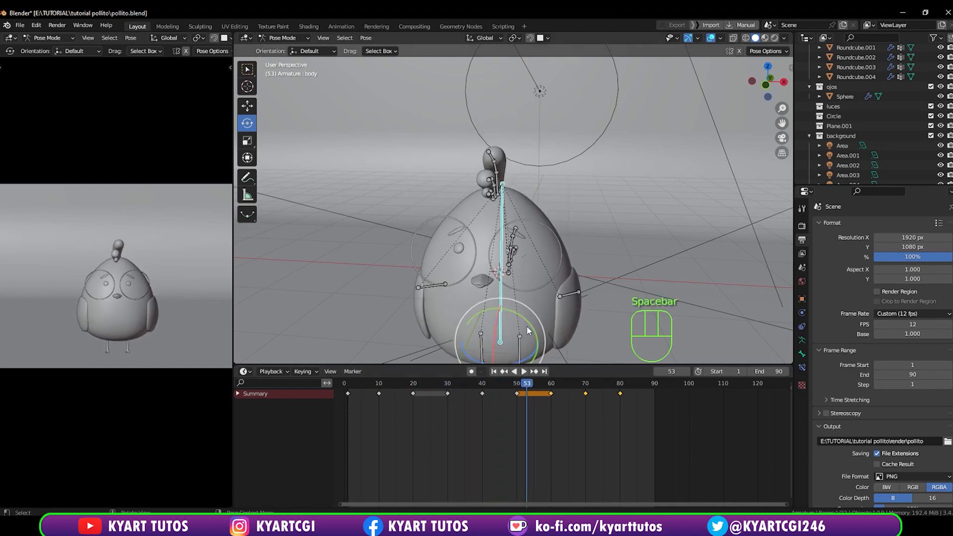
{"action": "middle_click_drag", "start_coordinate": [483, 285], "coordinate": [461, 261]}
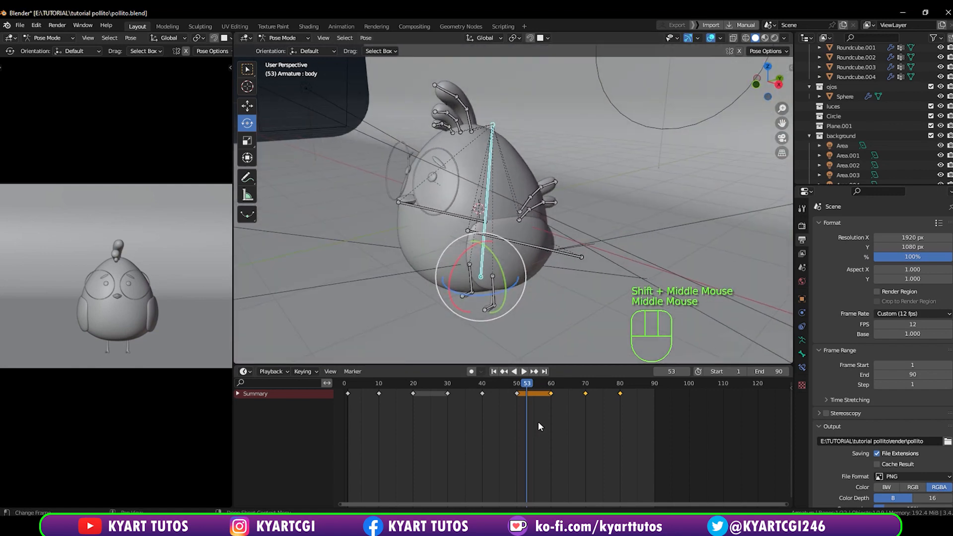
Return to frame 1 and select the chick's left wing bone in the front orthographic view.
{"action": "left_click_drag", "start_coordinate": [527, 386], "coordinate": [347, 399]}
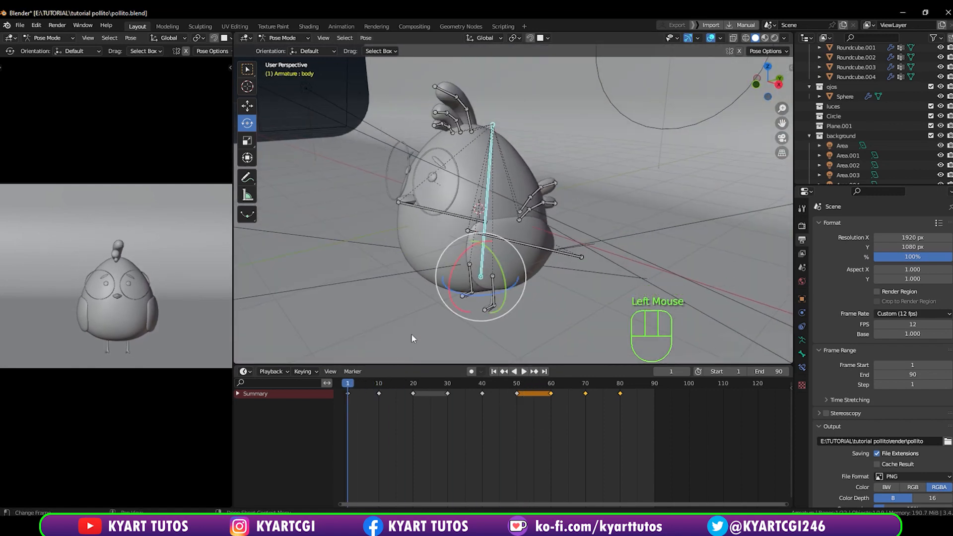
{"action": "middle_click_drag", "start_coordinate": [472, 287], "coordinate": [514, 270]}
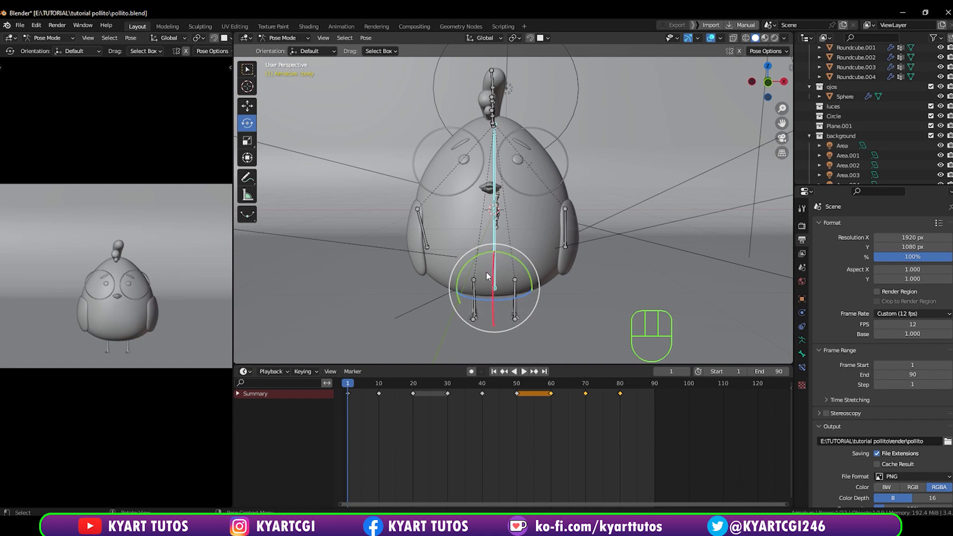
{"action": "middle_click_drag", "start_coordinate": [450, 305], "coordinate": [428, 310], "text": "shift"}
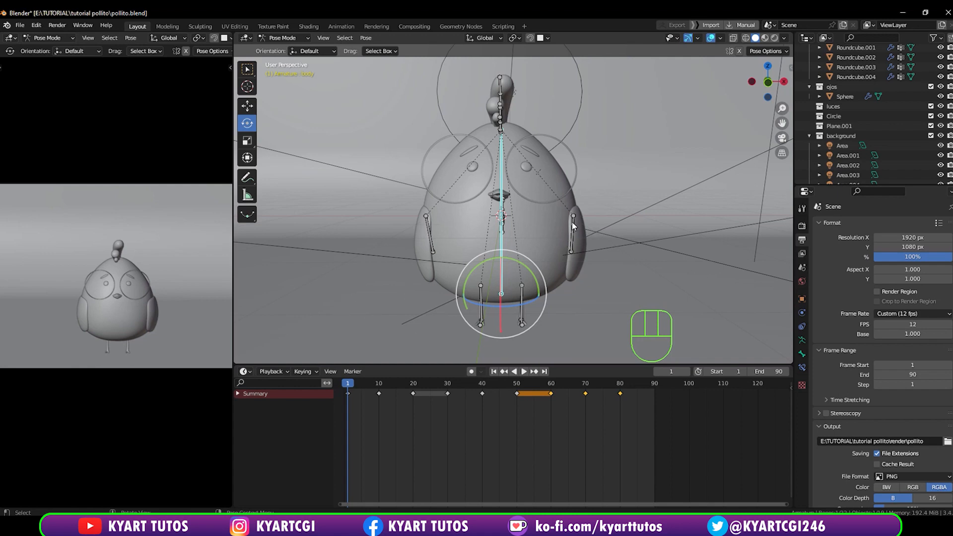
{"action": "left_click", "coordinate": [573, 233]}
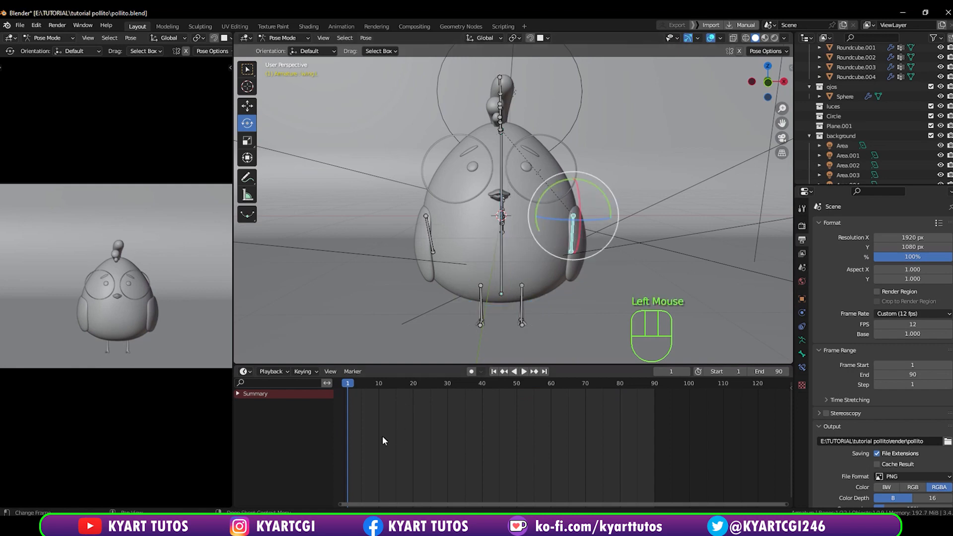
{"action": "middle_click_drag", "start_coordinate": [361, 401], "coordinate": [361, 420], "text": "shift"}
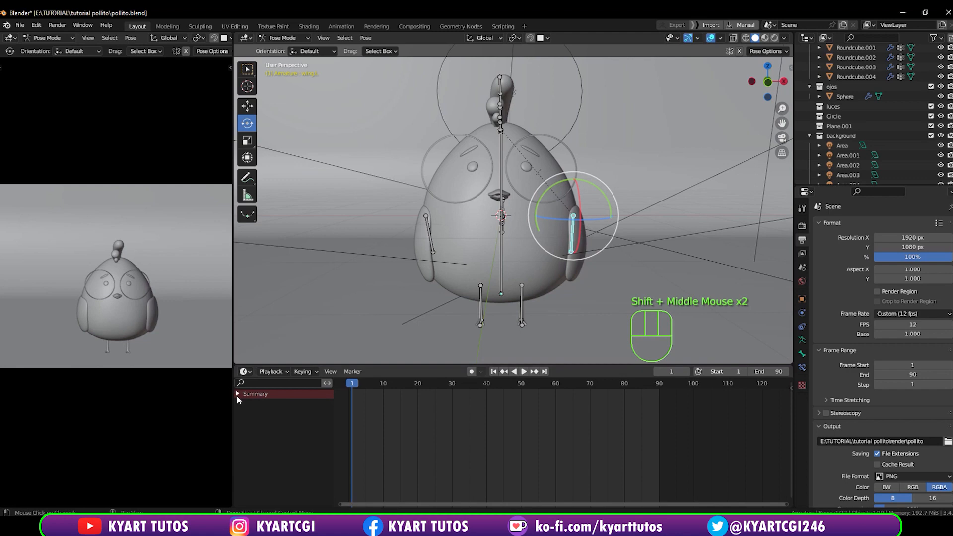
{"action": "left_click", "coordinate": [237, 394]}
{"action": "left_click", "coordinate": [237, 394]}
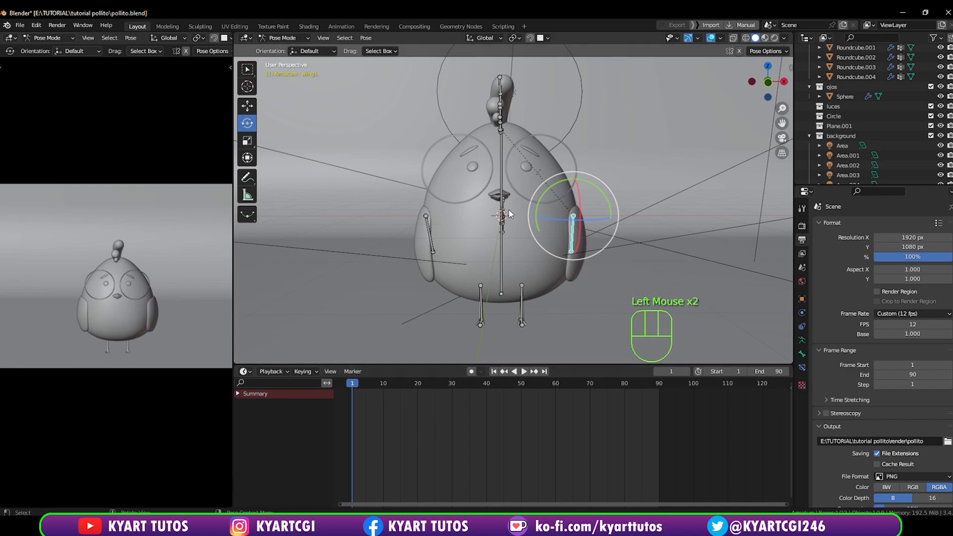
{"action": "key", "text": "KP_1"}
{"action": "scroll", "coordinate": [512, 265], "scroll_direction": "up", "scroll_amount": 1}
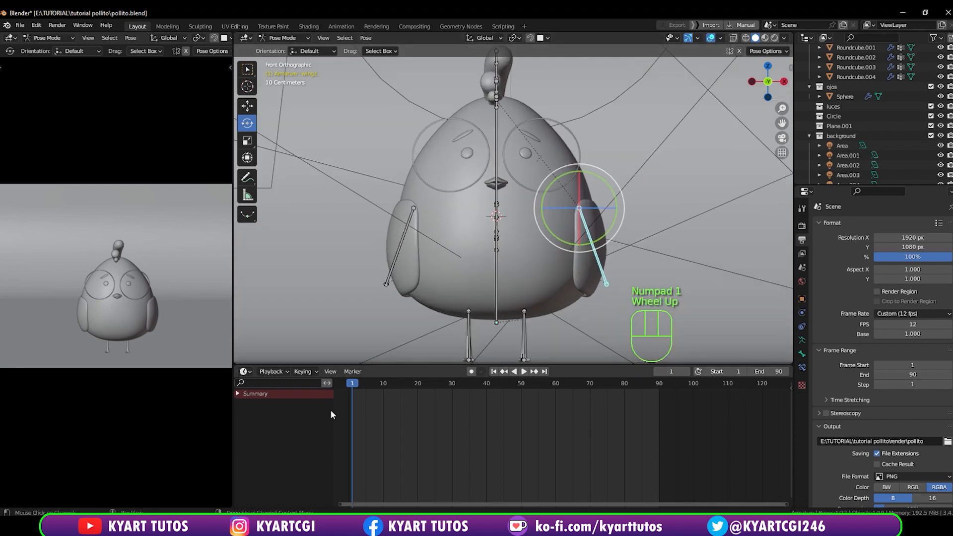
{"action": "mouse_move", "coordinate": [352, 386]}
{"action": "left_mouse_down"}
{"action": "mouse_move", "coordinate": [420, 391]}
{"action": "mouse_move", "coordinate": [352, 404]}
{"action": "left_mouse_up"}
{"action": "key", "text": "i"}
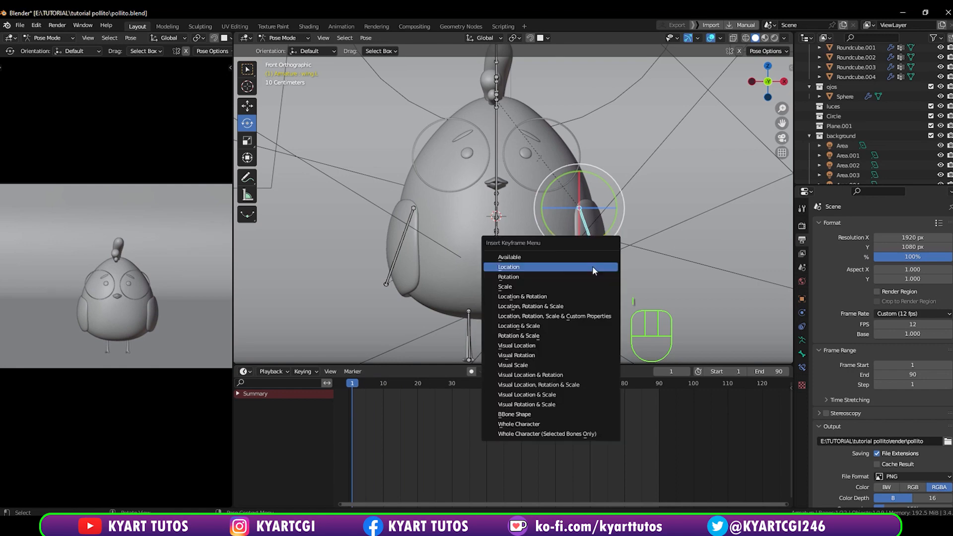
{"action": "left_click", "coordinate": [591, 276]}
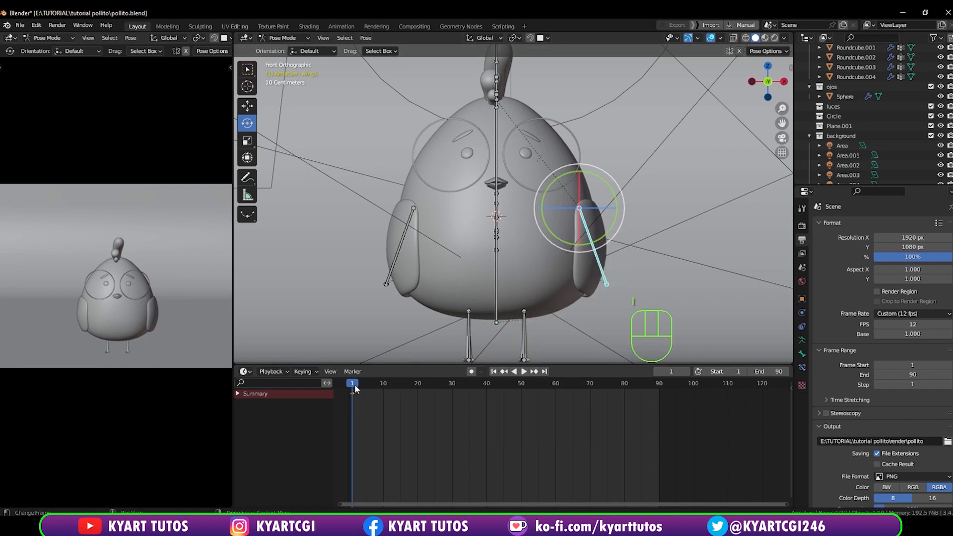
{"action": "left_click_drag", "start_coordinate": [354, 389], "coordinate": [383, 387]}
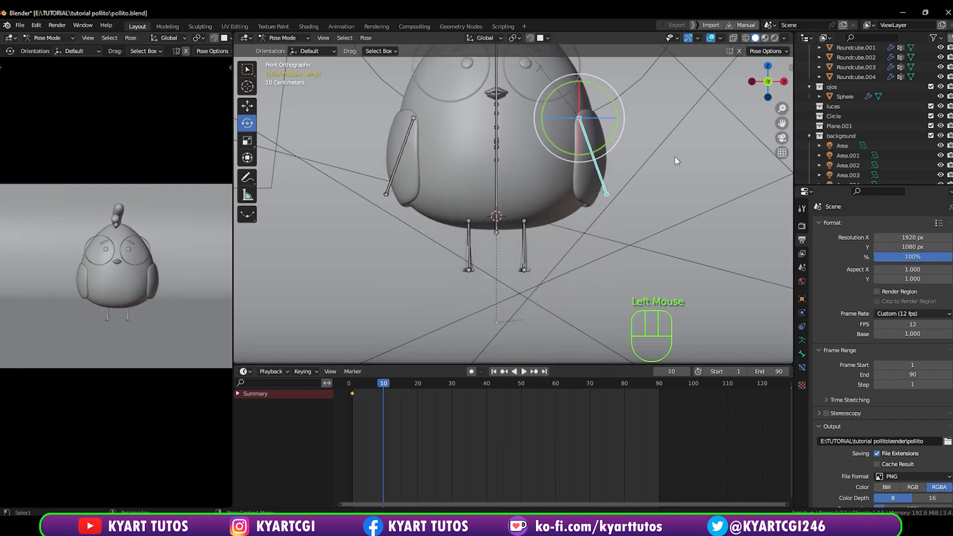
{"action": "key", "text": "r"}
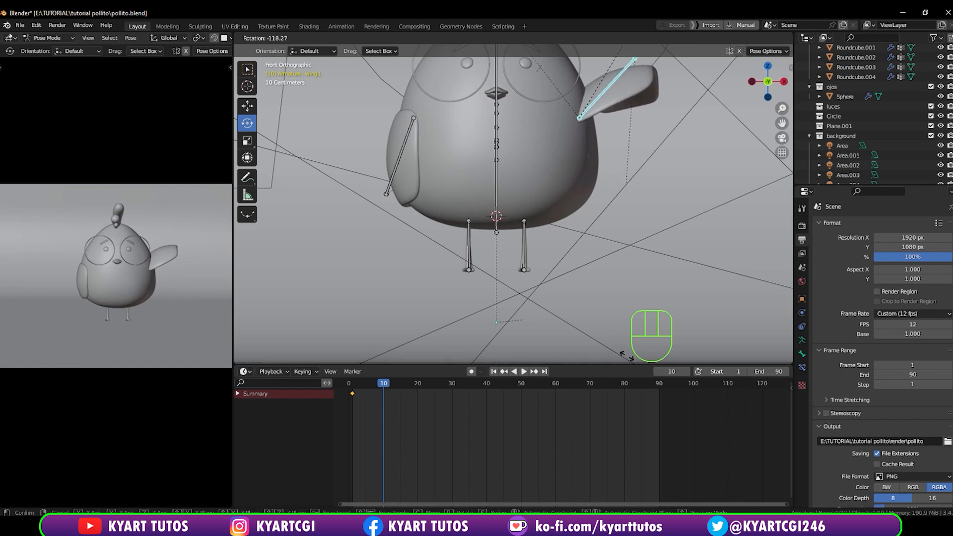
{"action": "left_click", "coordinate": [626, 355]}
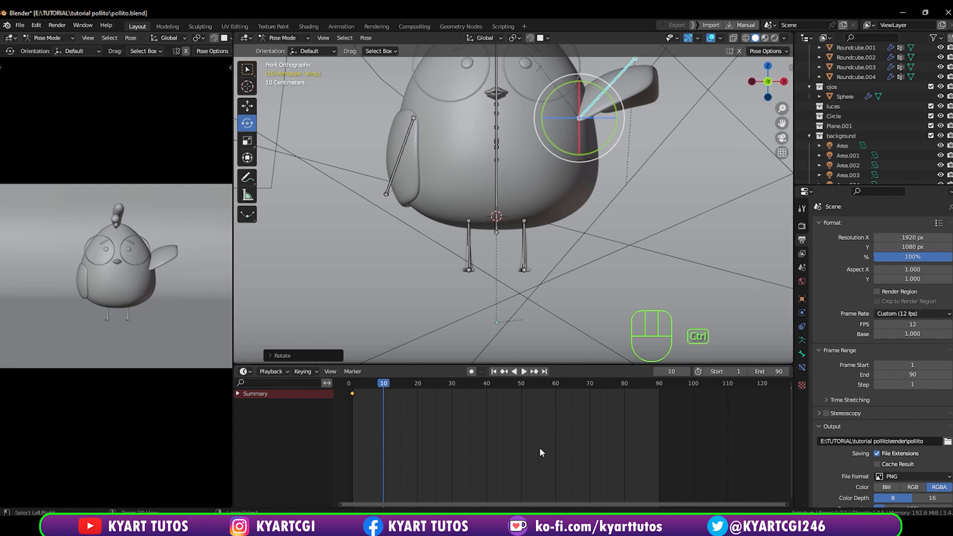
{"action": "key", "text": "ctrl+z"}
{"action": "key", "text": "ctrl+z"}
{"action": "key", "text": "ctrl+z"}
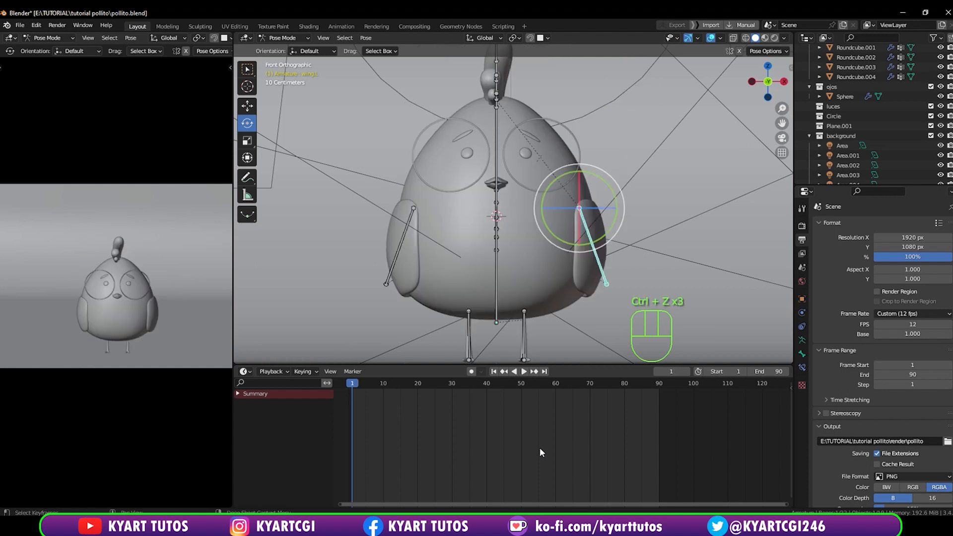
Enable X-axis mirroring for posing and insert rotation keyframes on both wing bones at frame 1.
{"action": "left_click", "coordinate": [739, 51]}
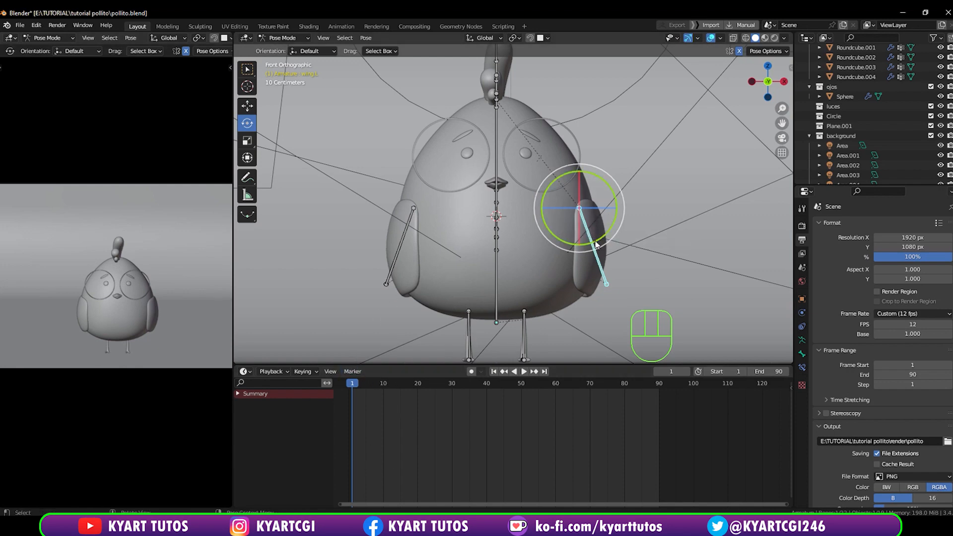
{"action": "key", "text": "i"}
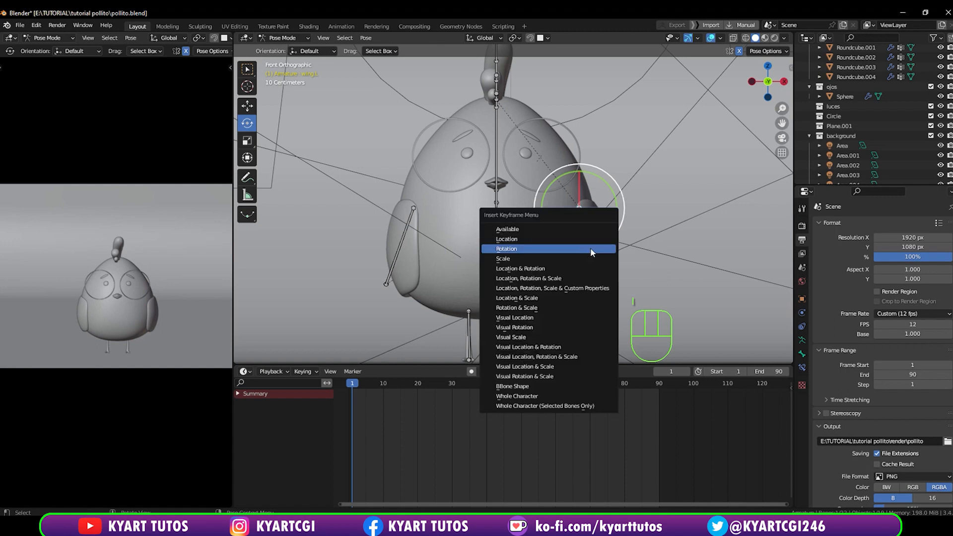
{"action": "left_click", "coordinate": [591, 251]}
{"action": "left_click", "coordinate": [398, 248]}
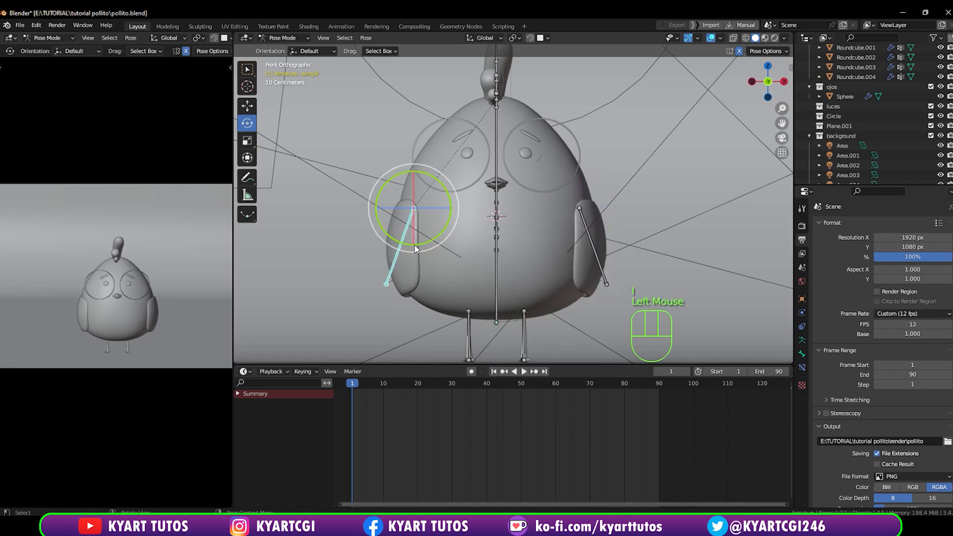
{"action": "key", "text": "i"}
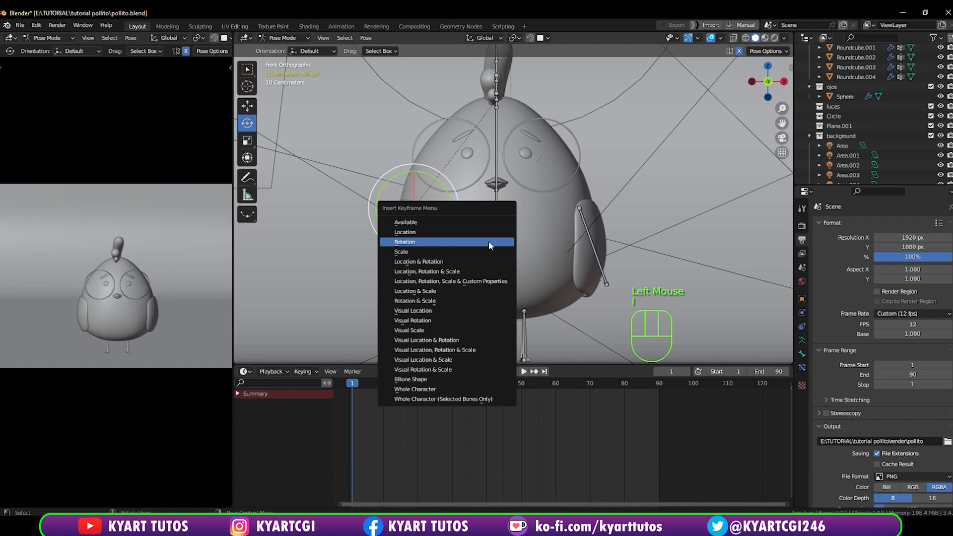
{"action": "left_click", "coordinate": [488, 241]}
At frame 10, raise both wings by rotating the left wing bone upward about 117 degrees.
{"action": "left_click", "coordinate": [595, 247]}
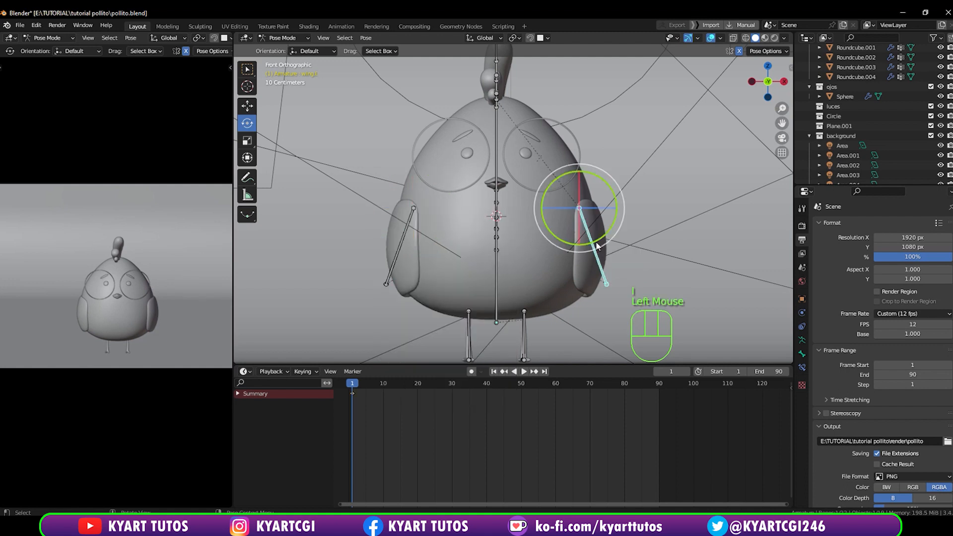
{"action": "left_click_drag", "start_coordinate": [356, 388], "coordinate": [383, 388]}
{"action": "key", "text": "r"}
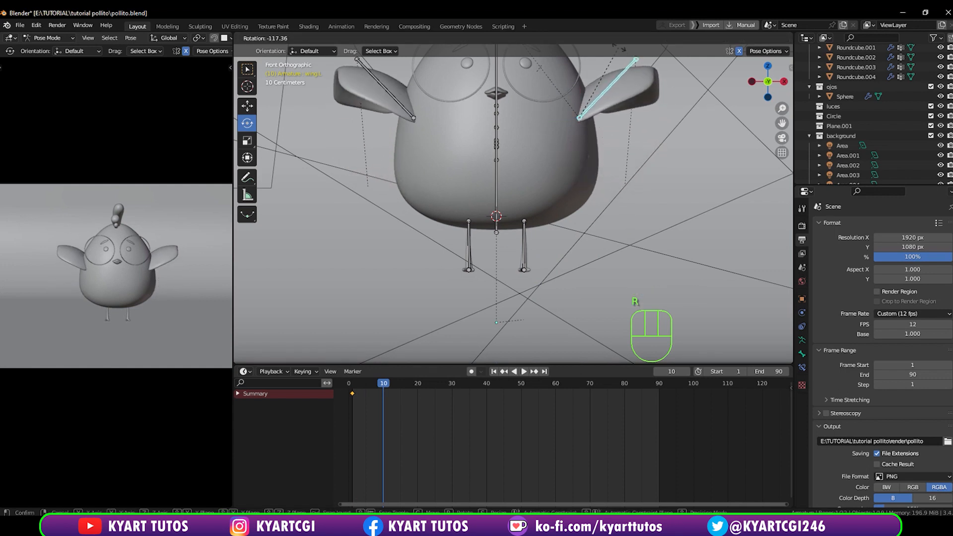
{"action": "left_click", "coordinate": [614, 358]}
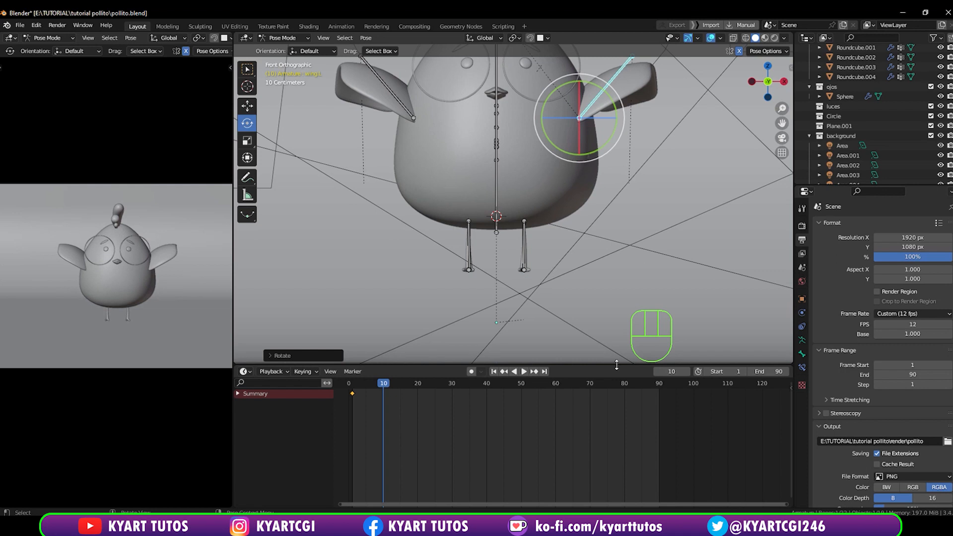
Insert rotation keyframes on the left and right wing bones at frame 10.
{"action": "key", "text": "i"}
{"action": "left_click", "coordinate": [600, 98]}
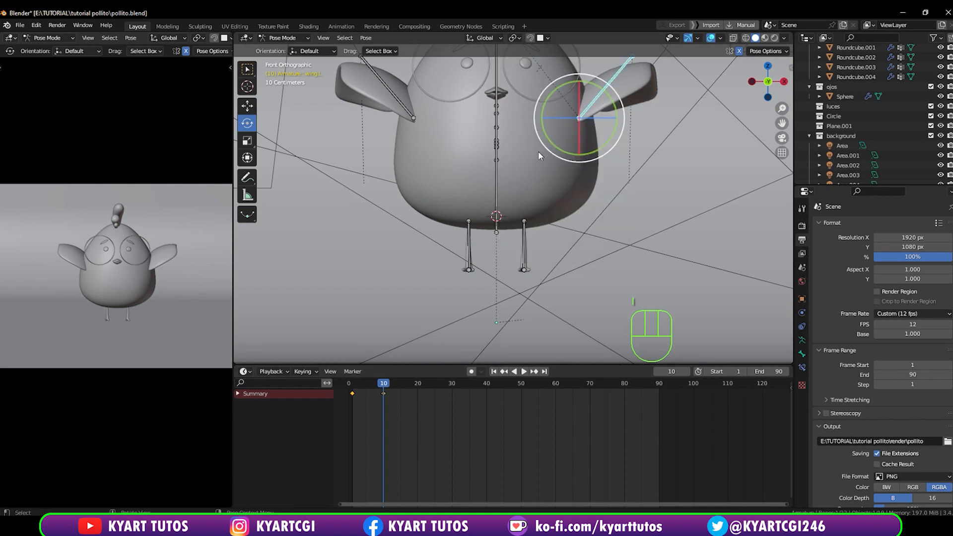
{"action": "left_click", "coordinate": [391, 94]}
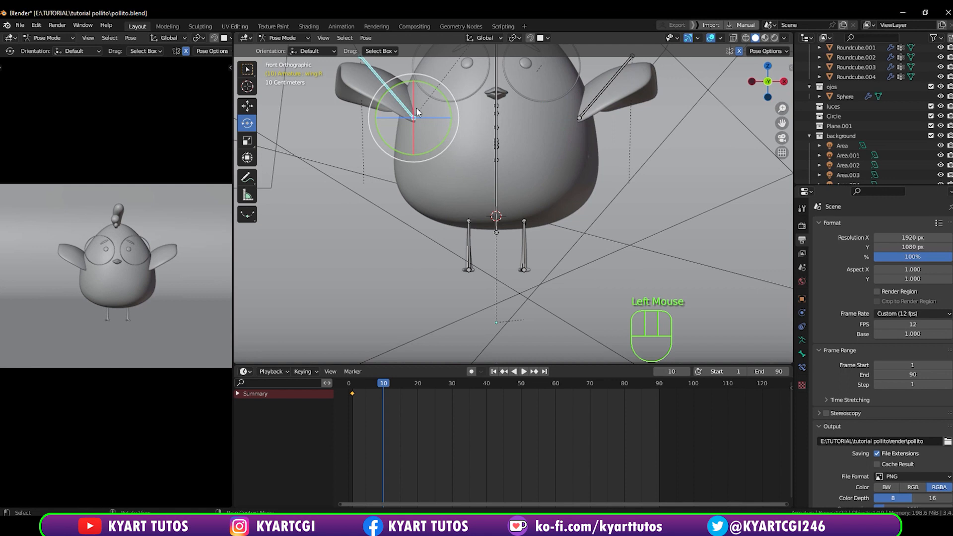
{"action": "key", "text": "i"}
{"action": "left_click", "coordinate": [416, 107]}
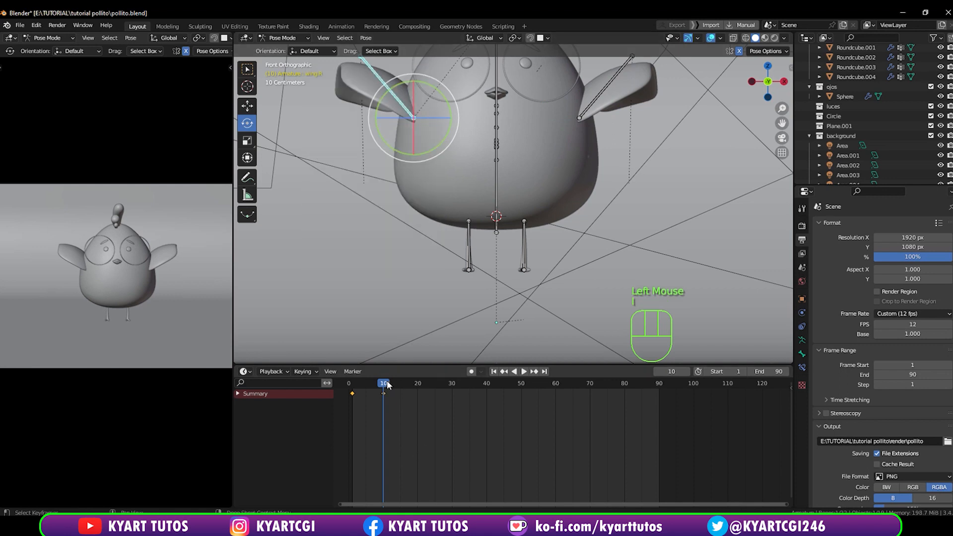
{"action": "mouse_move", "coordinate": [387, 385]}
{"action": "left_mouse_down"}
{"action": "mouse_move", "coordinate": [352, 390]}
{"action": "mouse_move", "coordinate": [383, 389]}
{"action": "left_mouse_up"}
Duplicate the left wing bone's frame 1 keyframe to frame 20, and return to frame 10.
{"action": "left_click", "coordinate": [613, 74]}
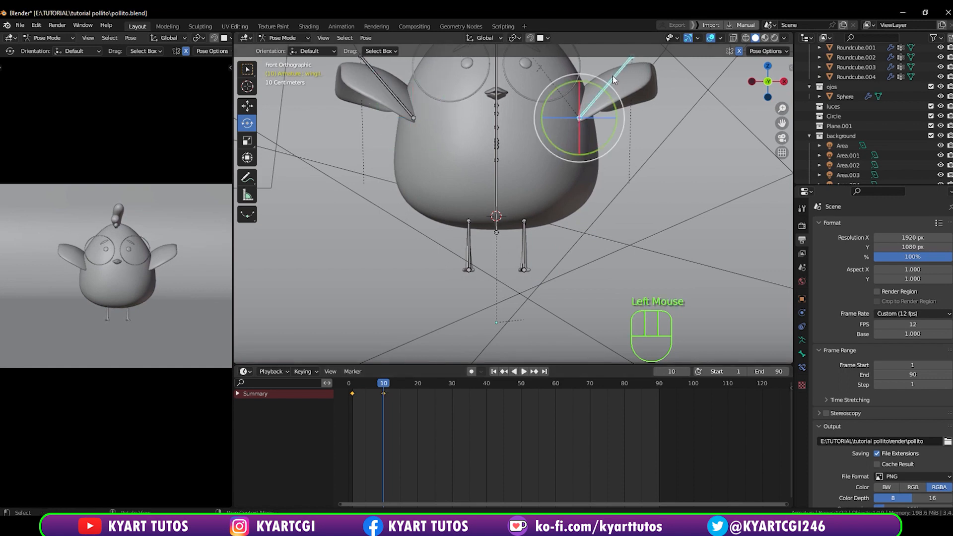
{"action": "left_click", "coordinate": [350, 393]}
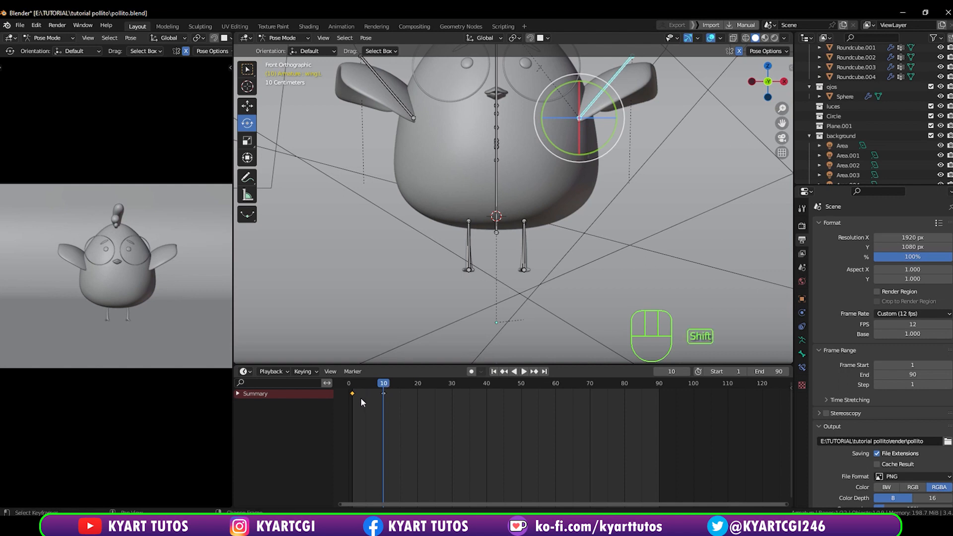
{"action": "key", "text": "shift+d"}
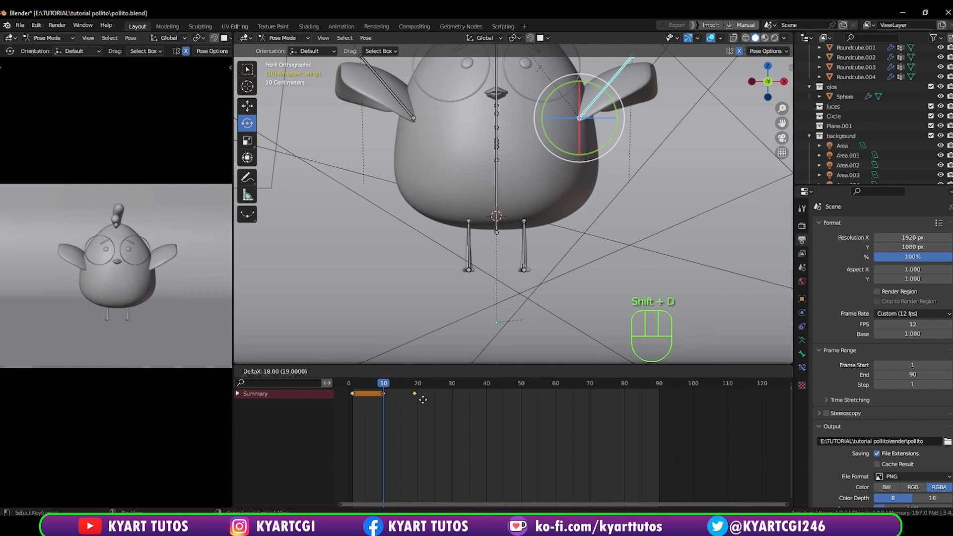
{"action": "left_click", "coordinate": [421, 394]}
{"action": "left_click", "coordinate": [417, 385]}
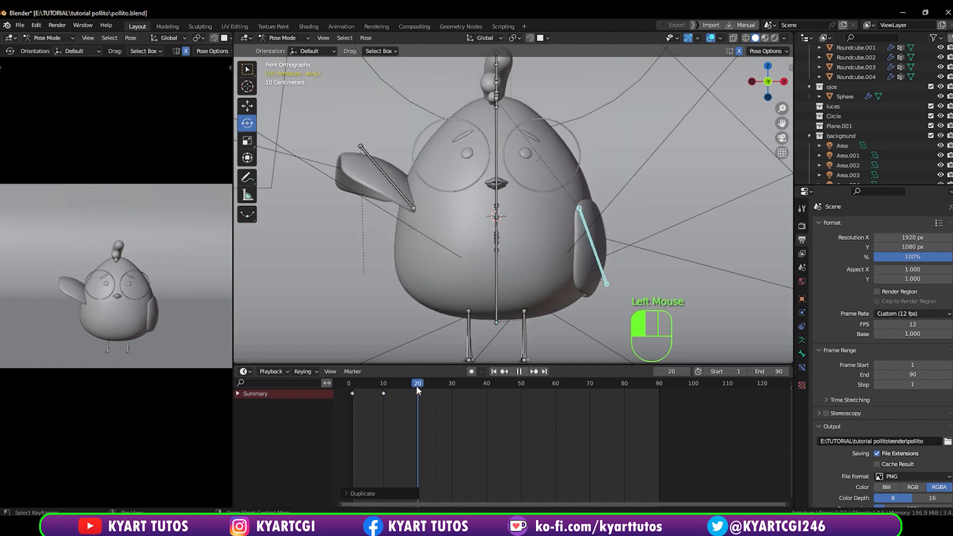
{"action": "left_click_drag", "start_coordinate": [416, 385], "coordinate": [383, 393]}
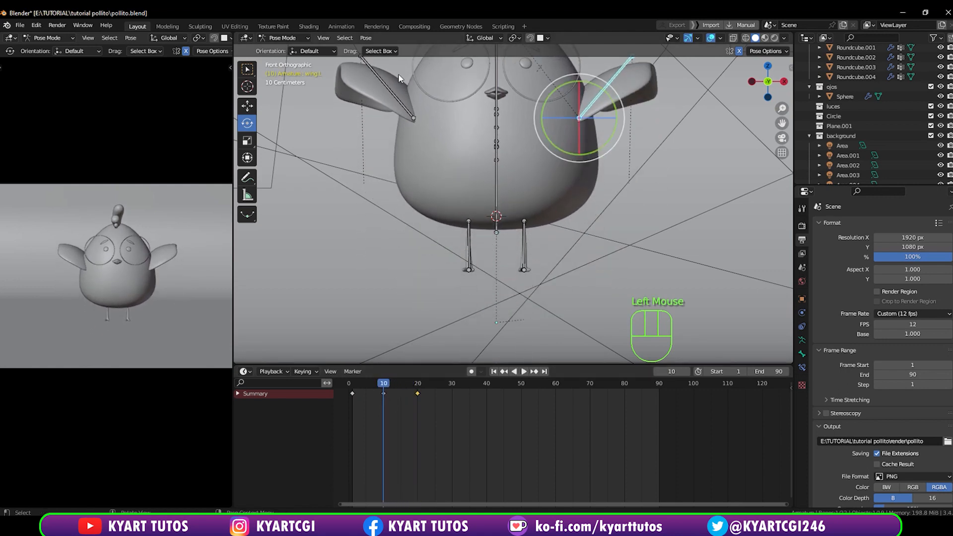
Duplicate the right wing bone's frame 1 keyframe to frame 20.
{"action": "left_click", "coordinate": [393, 96]}
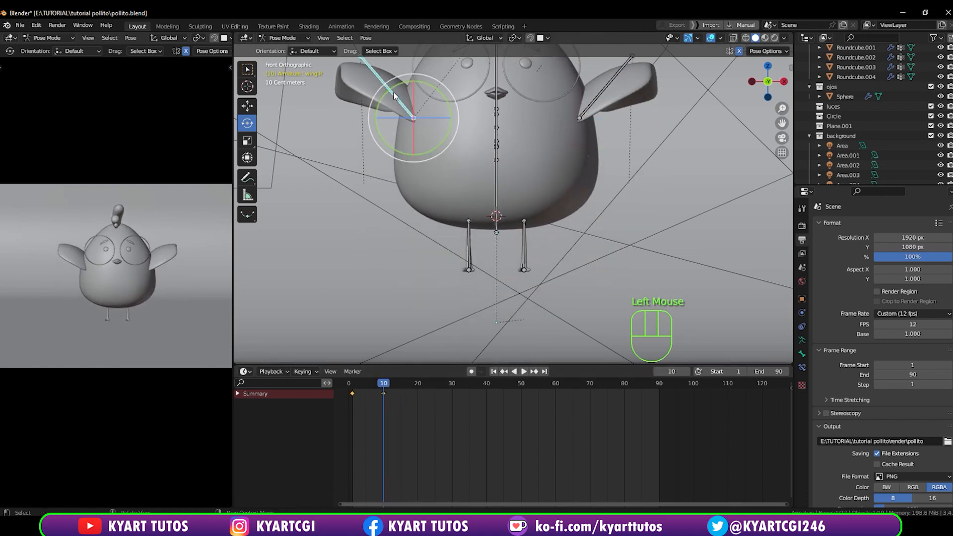
{"action": "left_click", "coordinate": [351, 393]}
{"action": "key", "text": "shift+d"}
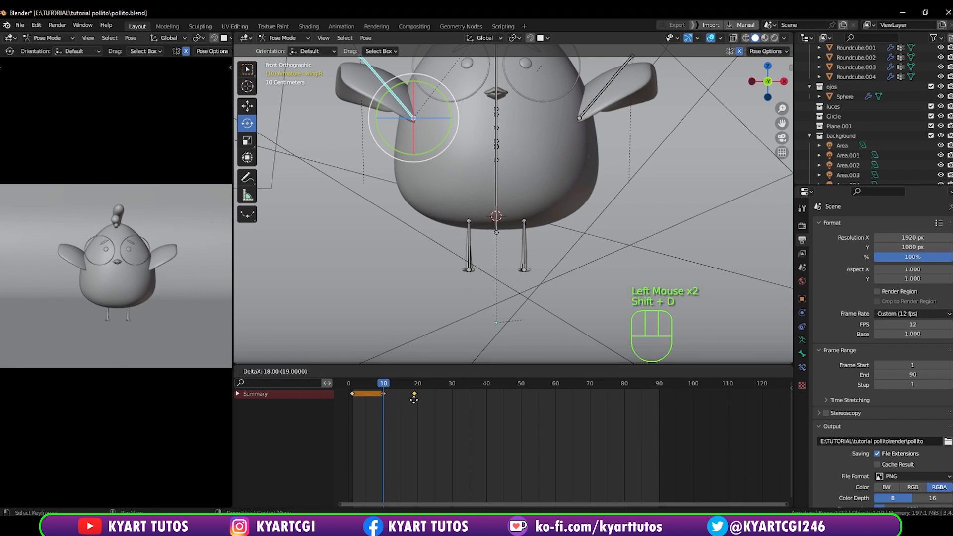
{"action": "left_click", "coordinate": [417, 397]}
Play back the wing flap and examine the wing pose around frame 12.
{"action": "key", "text": "space"}
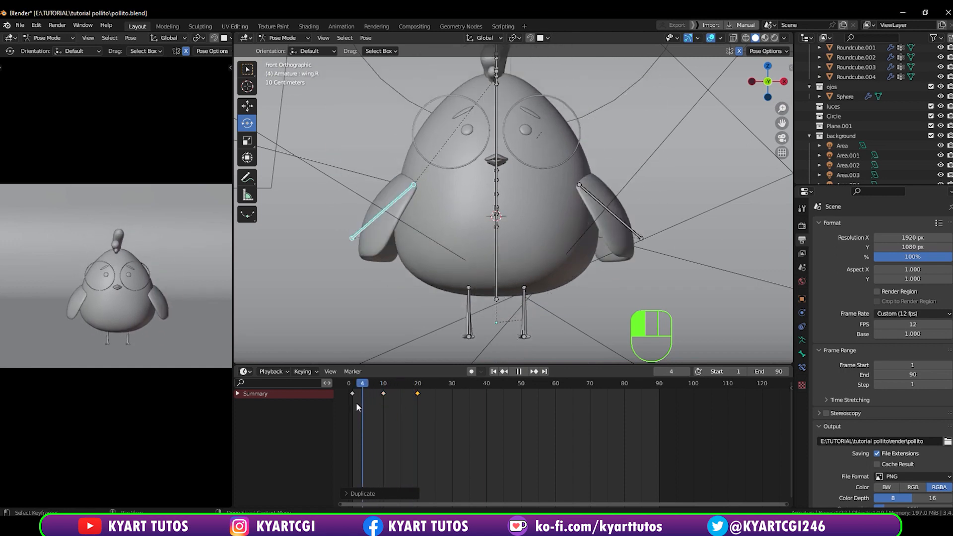
{"action": "mouse_move", "coordinate": [383, 401]}
{"action": "left_mouse_down"}
{"action": "mouse_move", "coordinate": [399, 401]}
{"action": "mouse_move", "coordinate": [382, 385]}
{"action": "mouse_move", "coordinate": [390, 386]}
{"action": "left_mouse_up"}
{"action": "key", "text": "space"}
{"action": "left_click", "coordinate": [382, 384]}
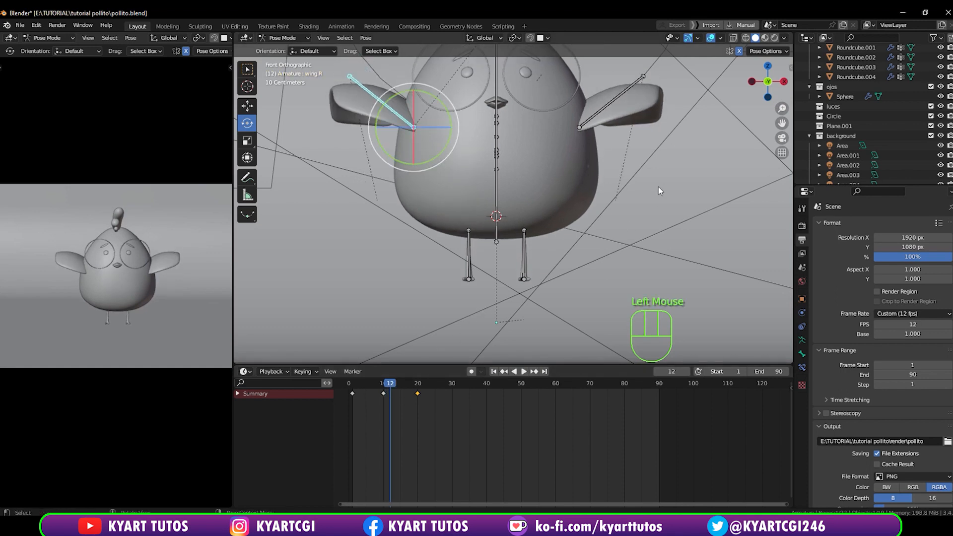
Rotate the left wing bone downward at frame 12, lowering both mirrored wings.
{"action": "left_click", "coordinate": [605, 107]}
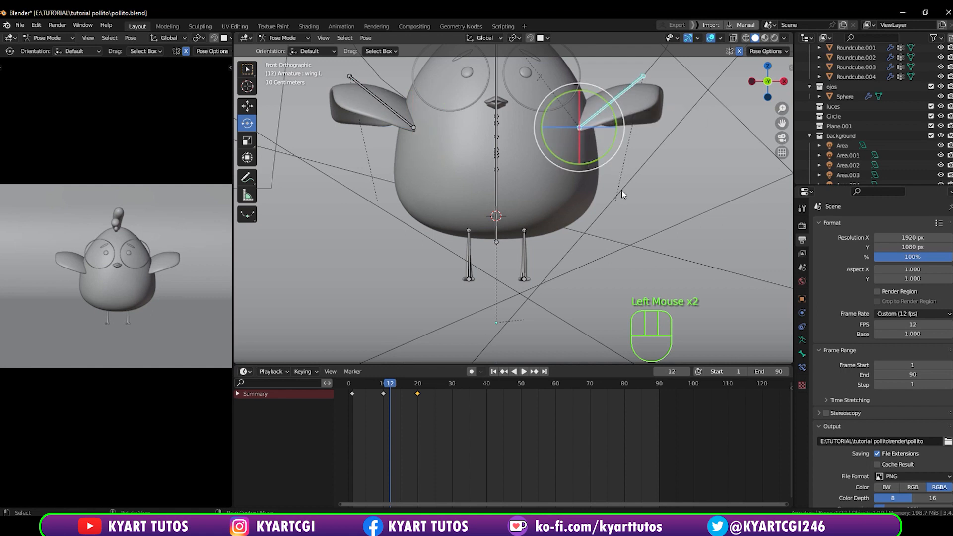
{"action": "key", "text": "r"}
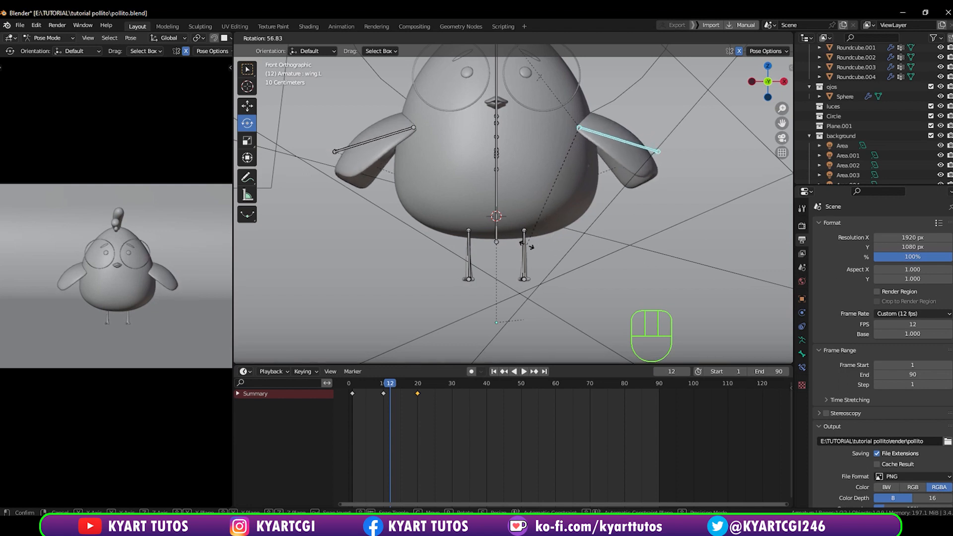
Raise both wing bones with a rotation of about 57 degrees at frame 12 and insert Rotation keyframes on wing.L and wing.R.
{"action": "left_click", "coordinate": [525, 245]}
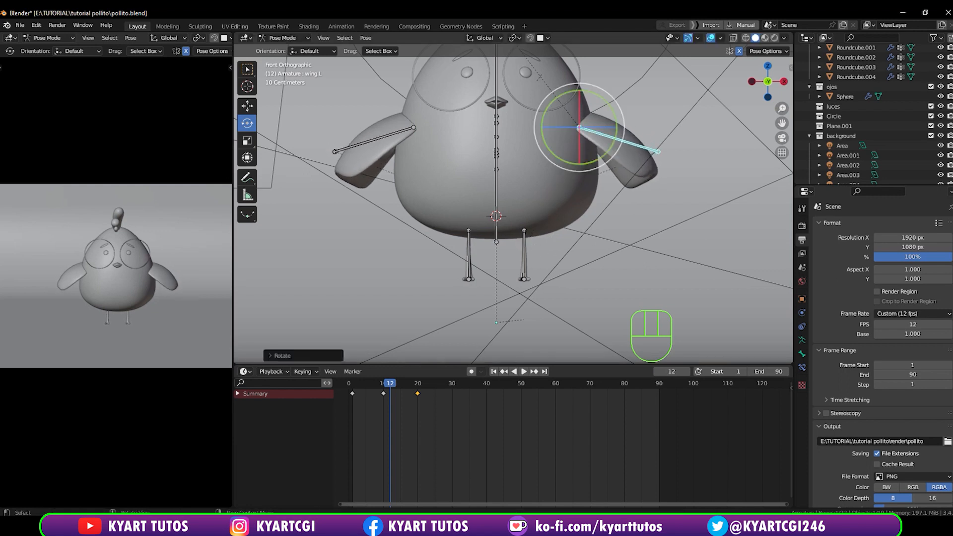
{"action": "key", "text": "i"}
{"action": "left_click", "coordinate": [644, 145]}
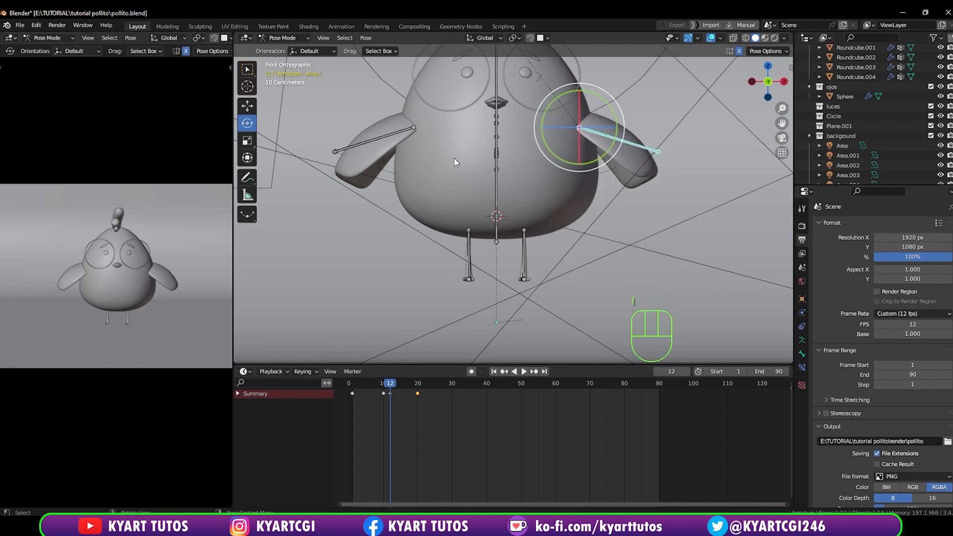
{"action": "left_click", "coordinate": [389, 135]}
{"action": "key", "text": "i"}
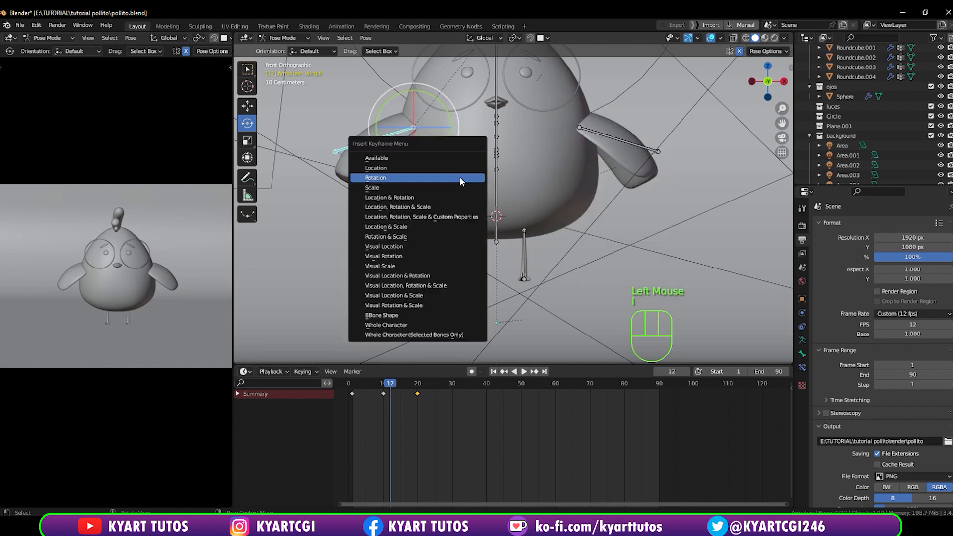
{"action": "left_click", "coordinate": [459, 177]}
At frame 14, rotate the wing bones upward by about 95 degrees and insert Rotation keyframes on wing.L and wing.R.
{"action": "left_click_drag", "start_coordinate": [393, 385], "coordinate": [398, 388]}
{"action": "left_click", "coordinate": [611, 186]}
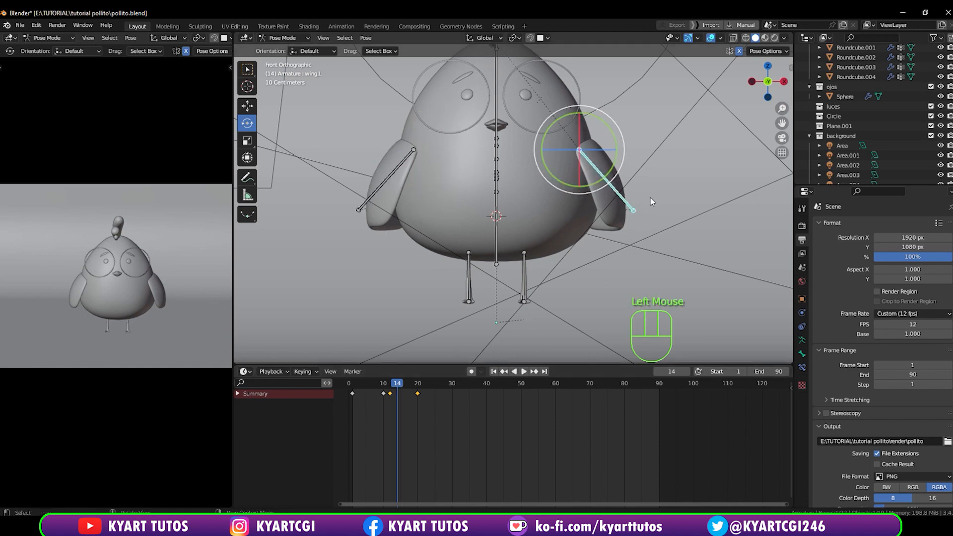
{"action": "key", "text": "r"}
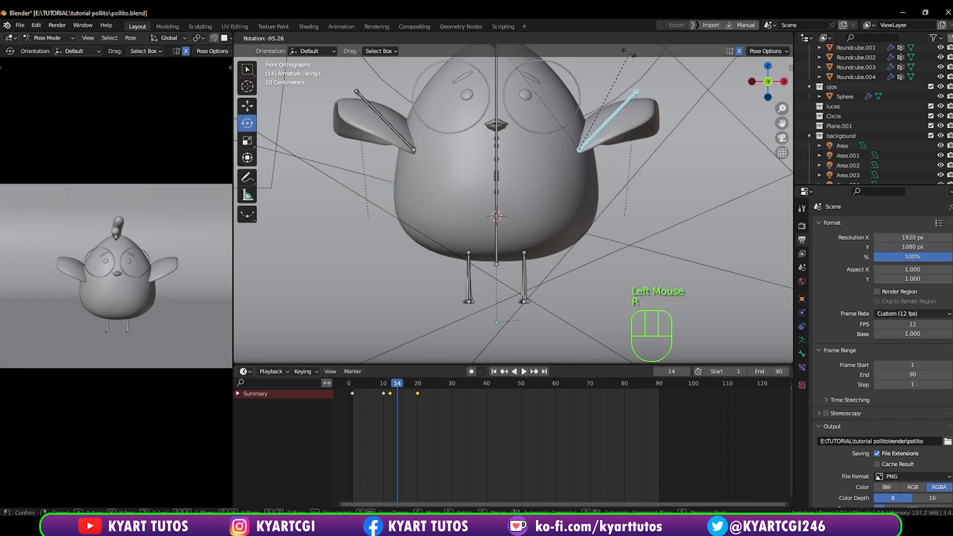
{"action": "left_click", "coordinate": [620, 53]}
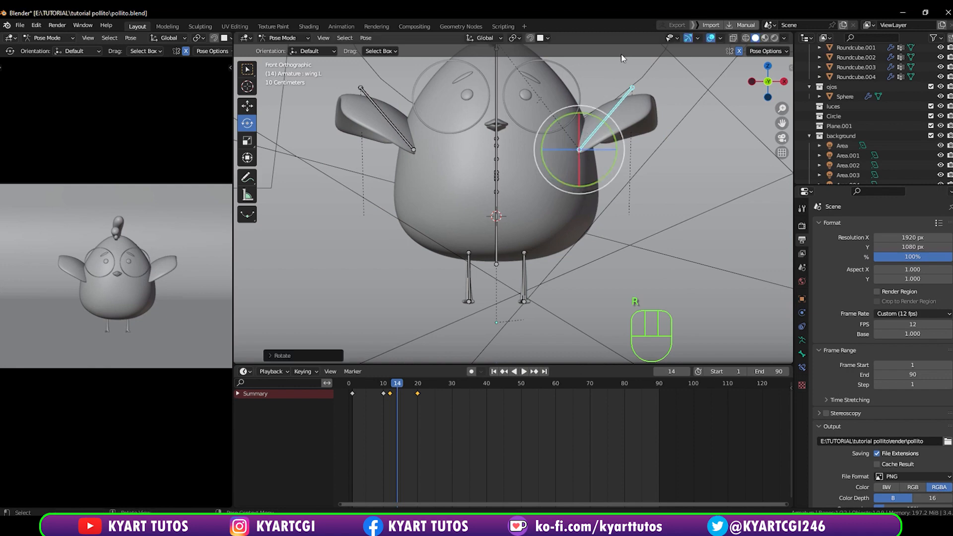
{"action": "key", "text": "i"}
{"action": "left_click", "coordinate": [621, 90]}
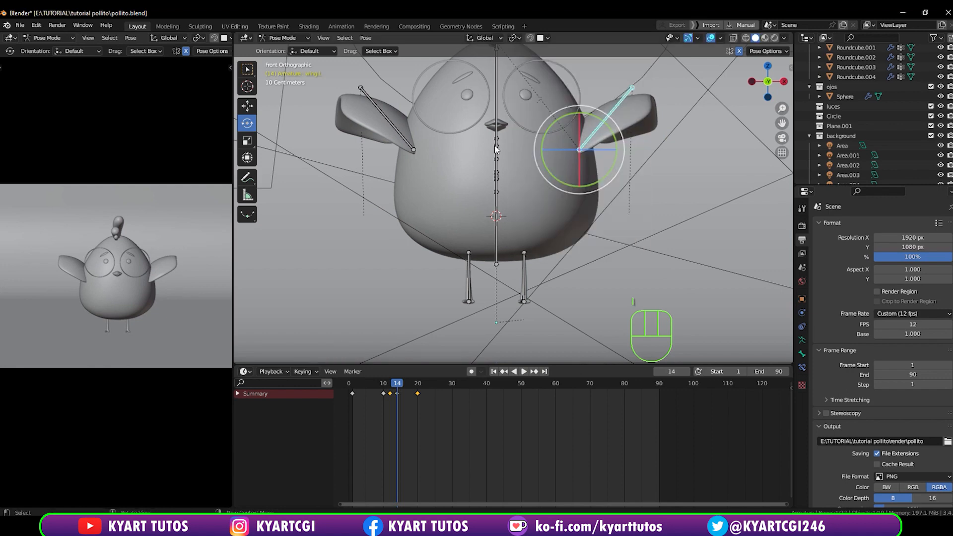
{"action": "left_click", "coordinate": [397, 124]}
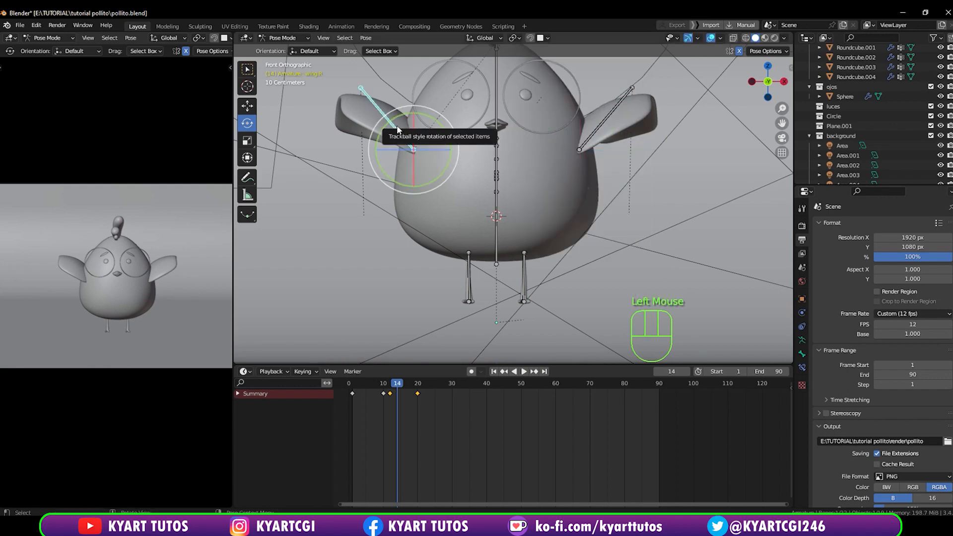
{"action": "key", "text": "i"}
{"action": "left_click", "coordinate": [397, 125]}
Play back the animation from the first frames and check how the wings move during the jump.
{"action": "left_click_drag", "start_coordinate": [397, 392], "coordinate": [353, 384]}
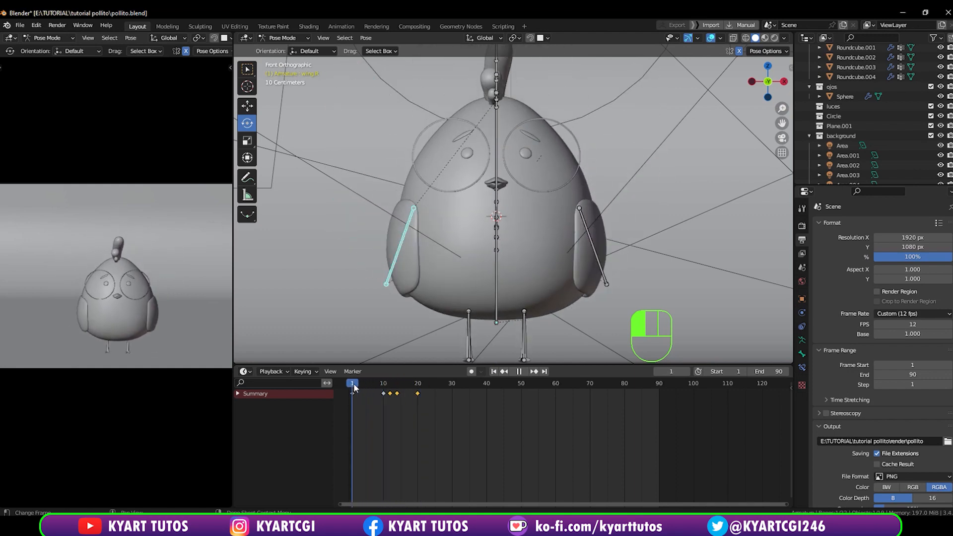
{"action": "key", "text": "space"}
{"action": "key", "text": "space"}
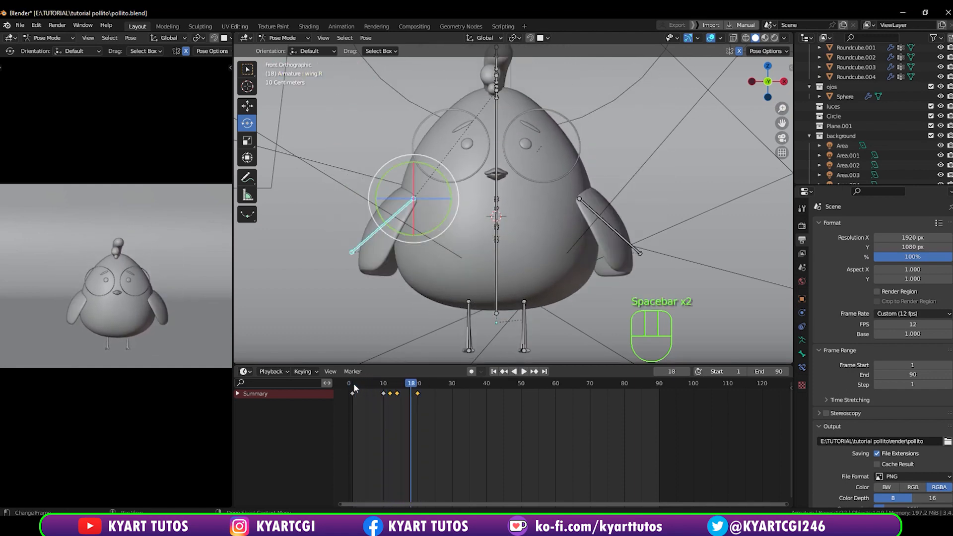
{"action": "left_click", "coordinate": [352, 384]}
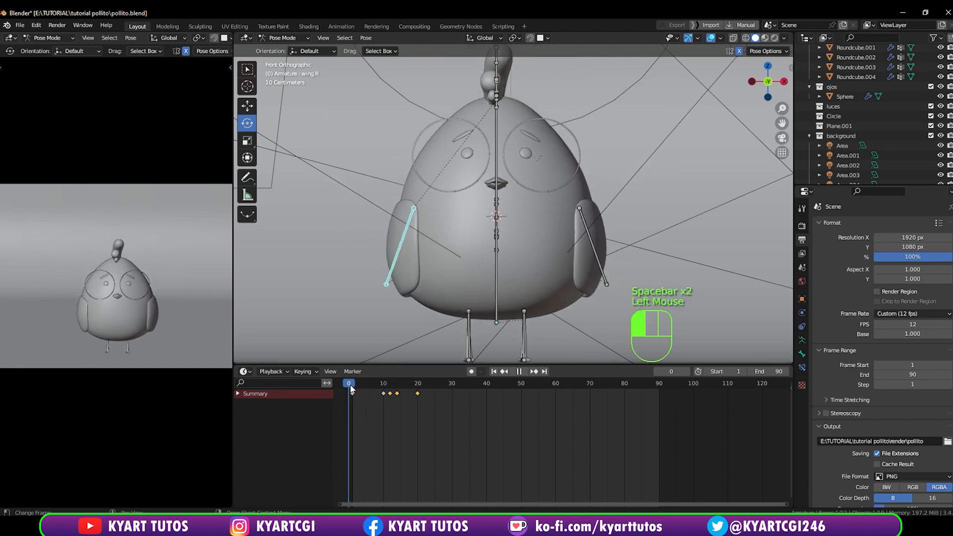
{"action": "key", "text": "space"}
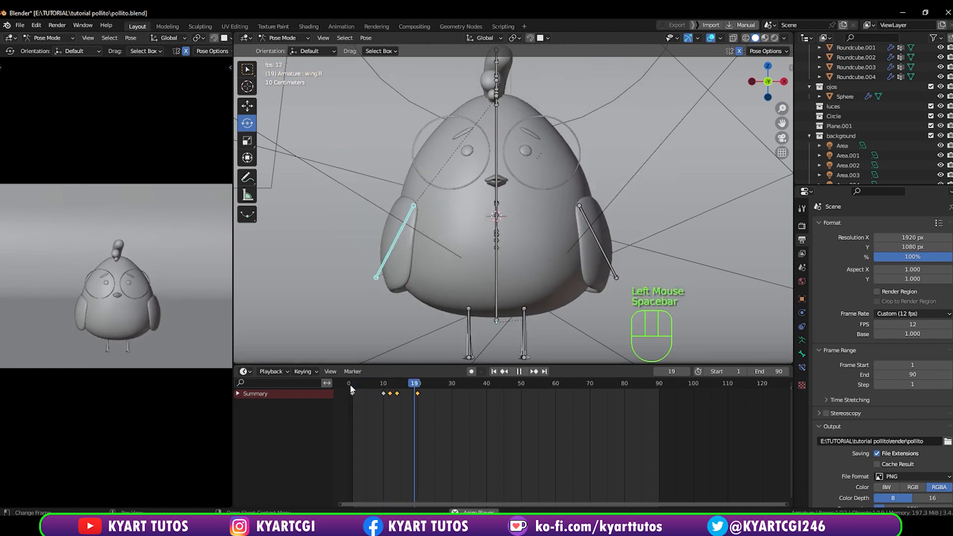
{"action": "key", "text": "space"}
{"action": "left_click_drag", "start_coordinate": [425, 385], "coordinate": [404, 391]}
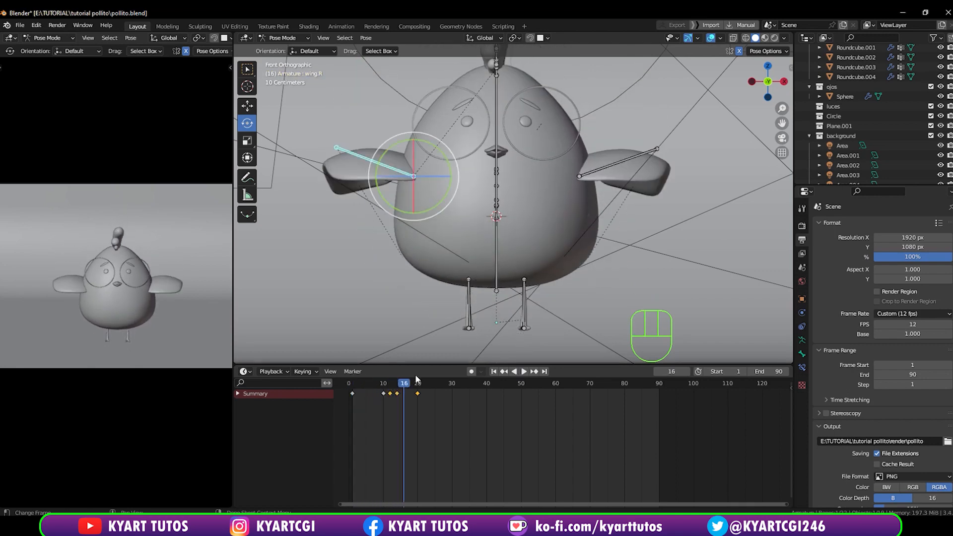
{"action": "left_click", "coordinate": [610, 166]}
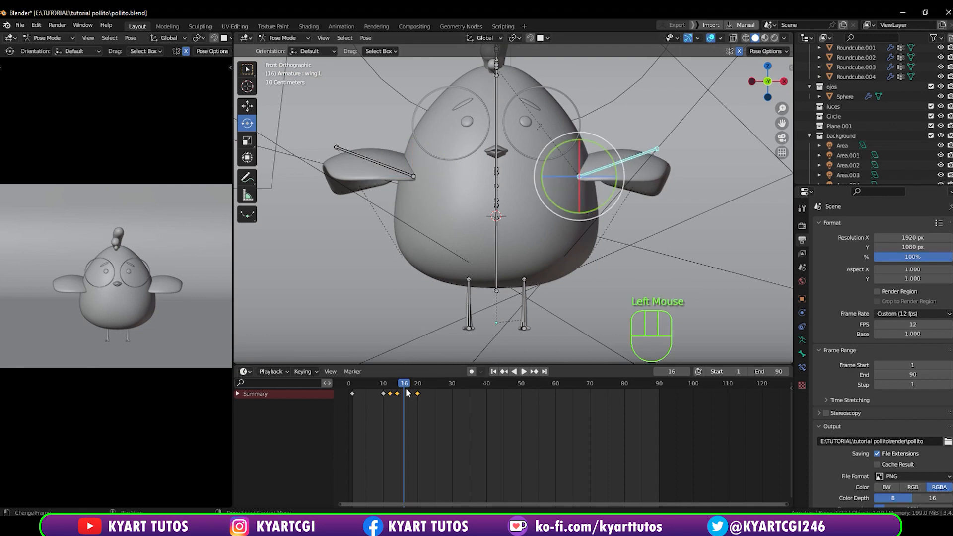
{"action": "left_click_drag", "start_coordinate": [405, 393], "coordinate": [346, 389]}
{"action": "key", "text": "space"}
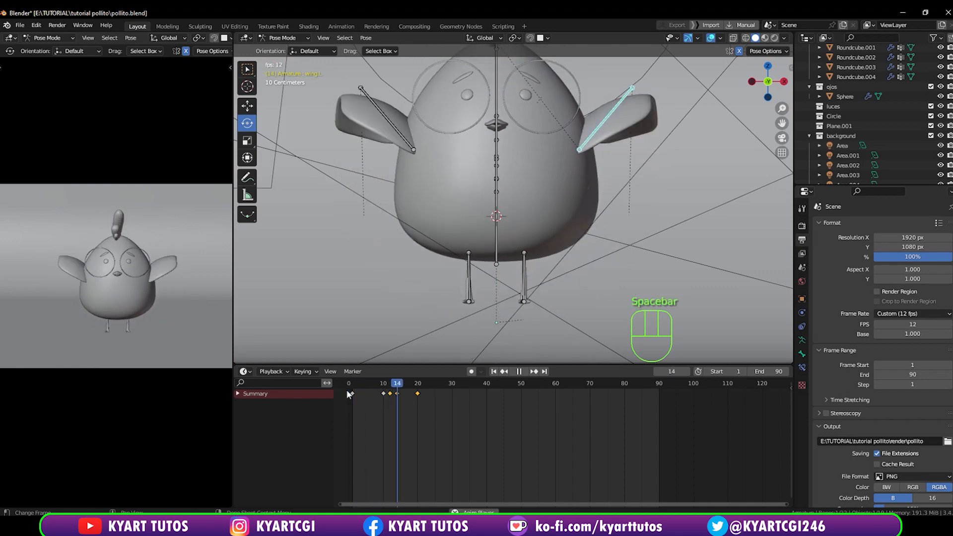
{"action": "key", "text": "space"}
Duplicate wing.L's keyframes so the copies start at frame 30, and shift the last four copies one frame to span 40–50.
{"action": "mouse_move", "coordinate": [423, 383]}
{"action": "left_mouse_down"}
{"action": "mouse_move", "coordinate": [341, 391]}
{"action": "mouse_move", "coordinate": [417, 393]}
{"action": "left_mouse_up"}
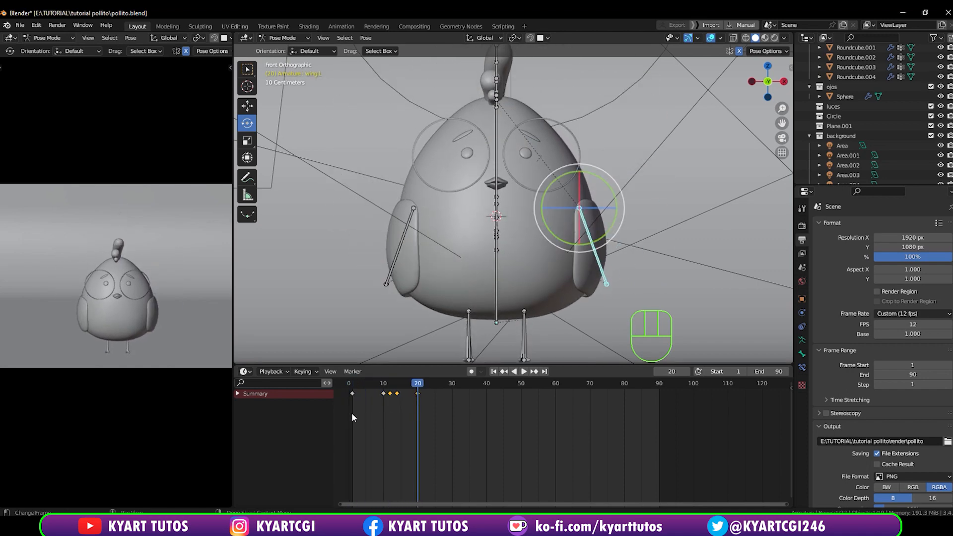
{"action": "left_click_drag", "start_coordinate": [351, 414], "coordinate": [430, 386]}
{"action": "key", "text": "shift+d"}
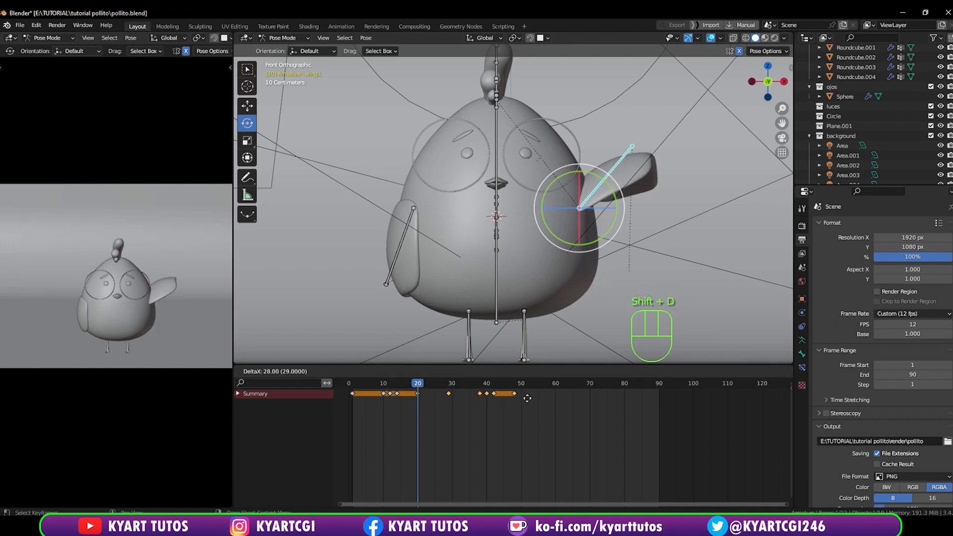
{"action": "left_click", "coordinate": [531, 397]}
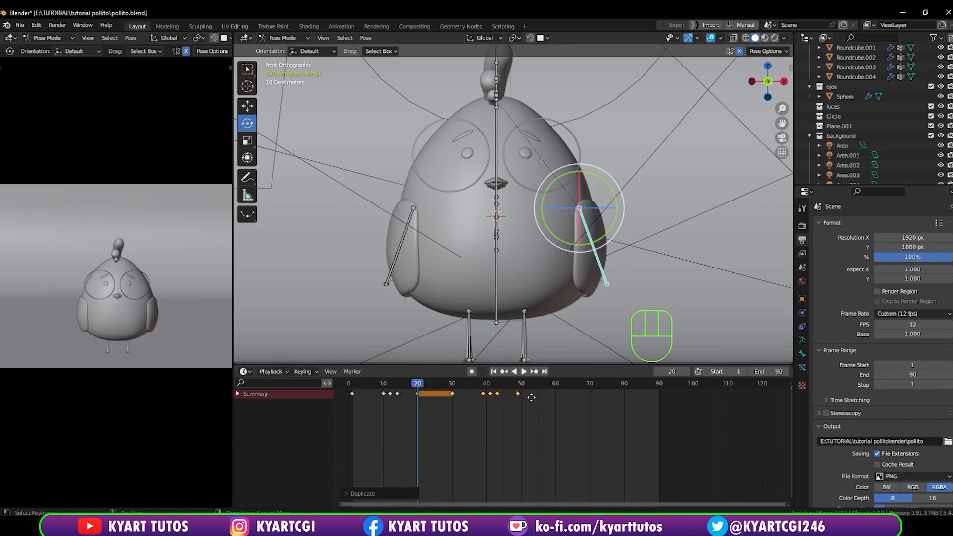
{"action": "left_click_drag", "start_coordinate": [475, 397], "coordinate": [532, 386]}
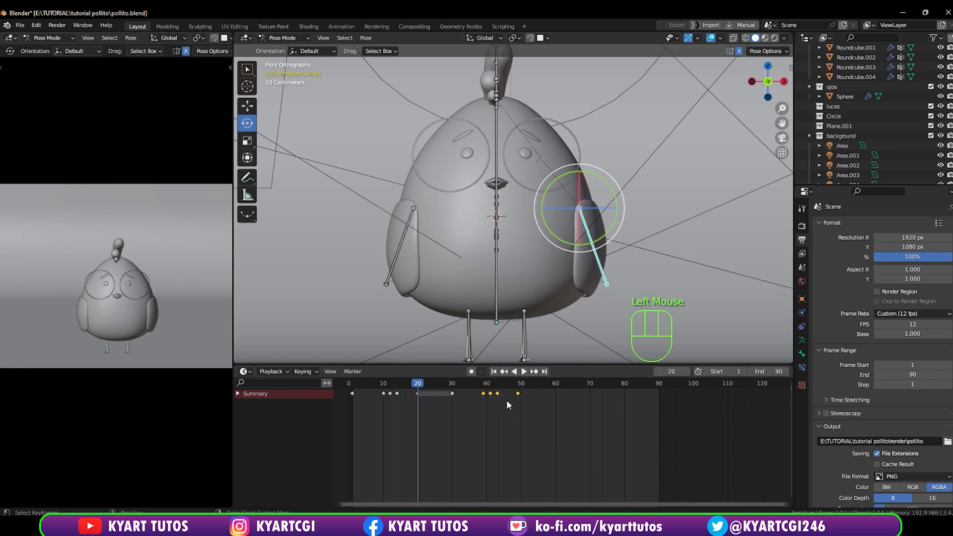
{"action": "key", "text": "g"}
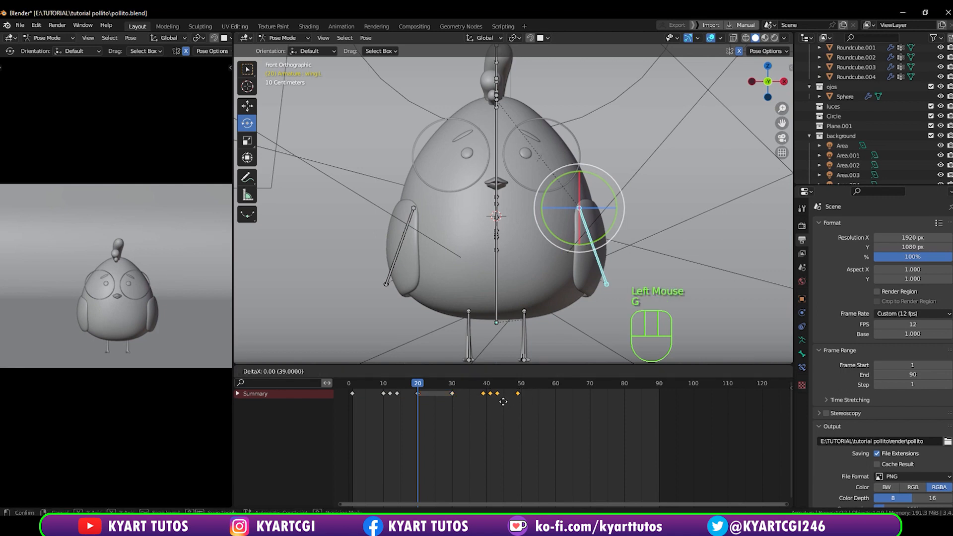
{"action": "left_click", "coordinate": [506, 401]}
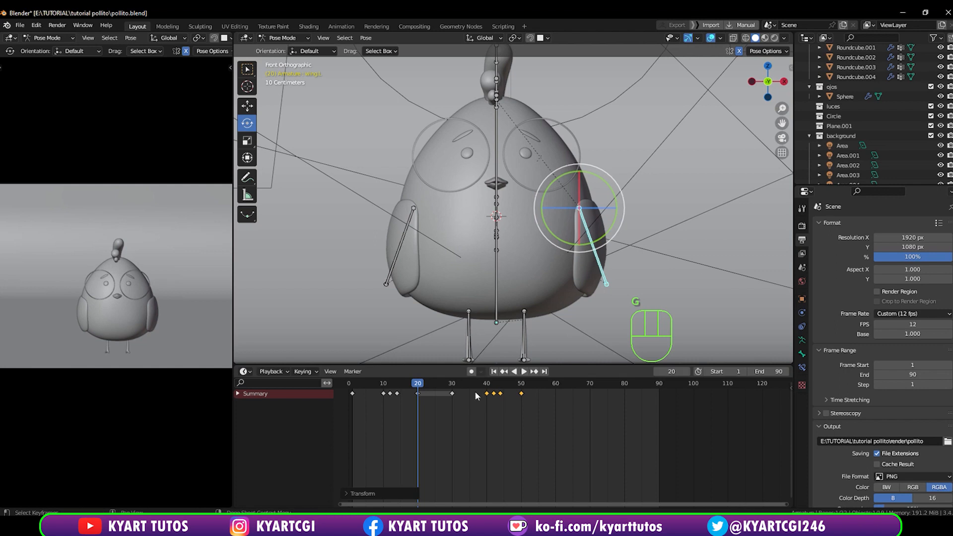
Duplicate wing.R's keyframes so the copies start at frame 30, and shift the last four copies one frame to span 40–50.
{"action": "left_click_drag", "start_coordinate": [418, 388], "coordinate": [453, 395]}
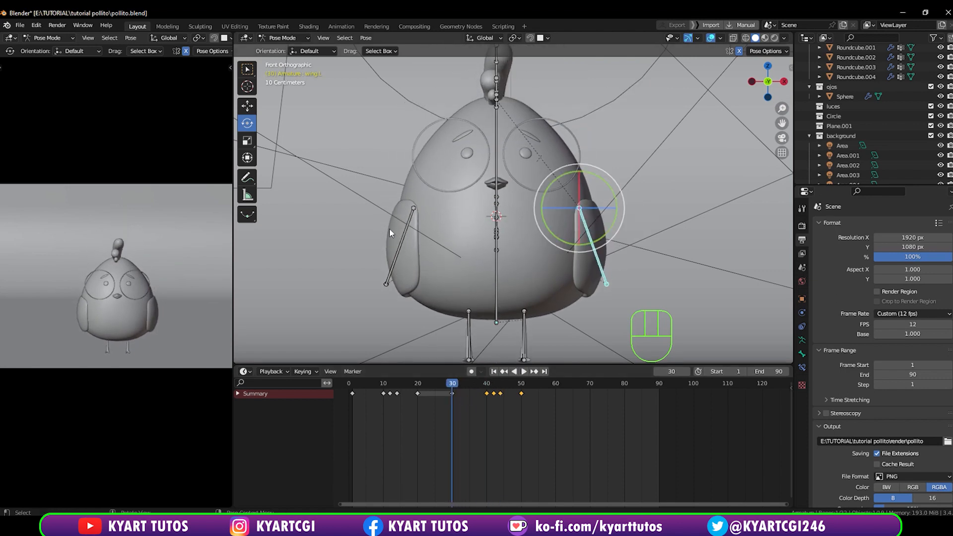
{"action": "left_click", "coordinate": [400, 247]}
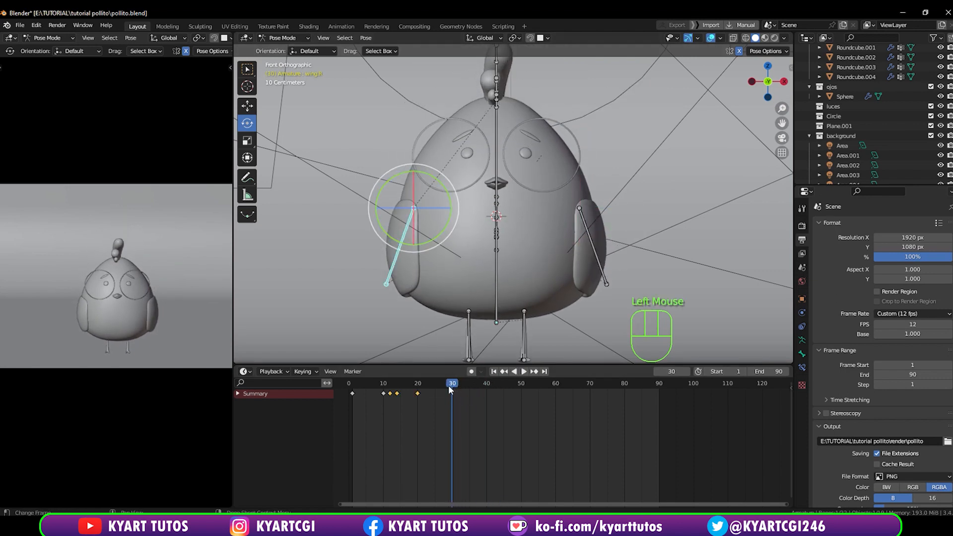
{"action": "left_click_drag", "start_coordinate": [349, 403], "coordinate": [438, 375]}
{"action": "key", "text": "shift+d"}
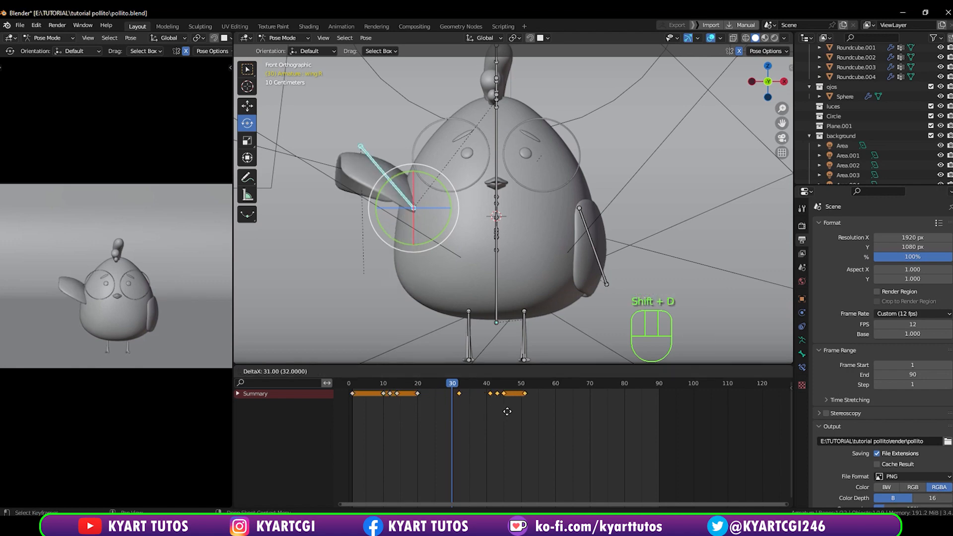
{"action": "left_click", "coordinate": [502, 412]}
{"action": "left_click_drag", "start_coordinate": [484, 407], "coordinate": [521, 389]}
{"action": "key", "text": "g"}
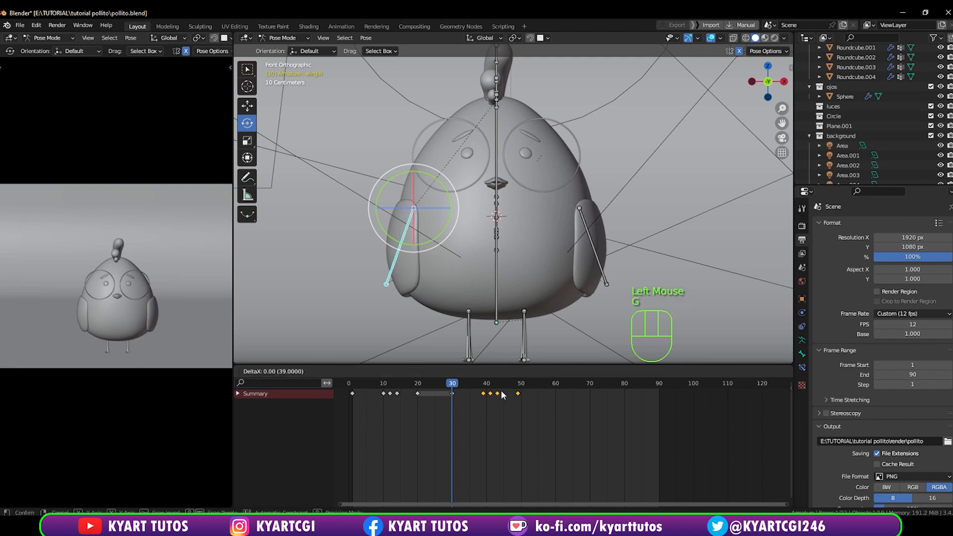
{"action": "left_click", "coordinate": [501, 392]}
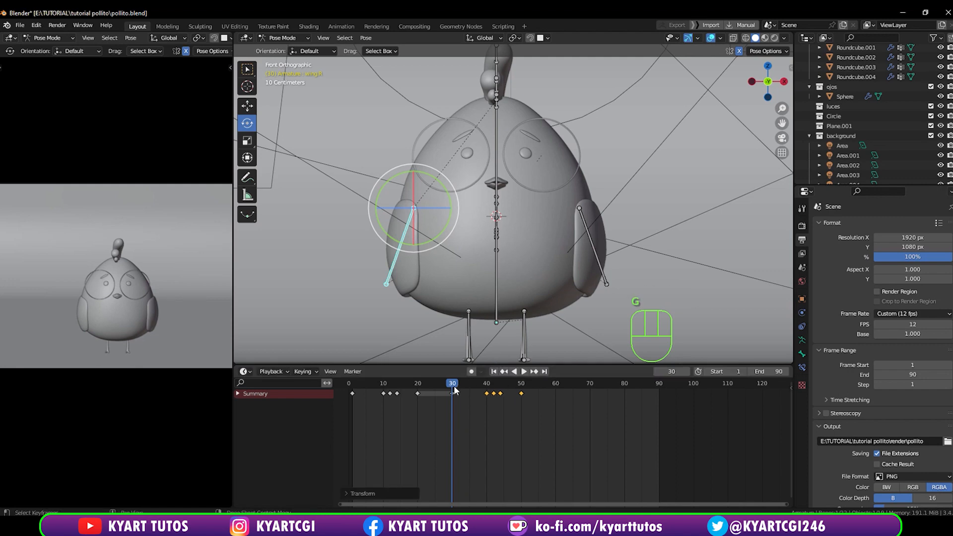
Duplicate wing.R's keyframes from frames 30–50 to frames 60–80.
{"action": "left_click_drag", "start_coordinate": [454, 385], "coordinate": [520, 395]}
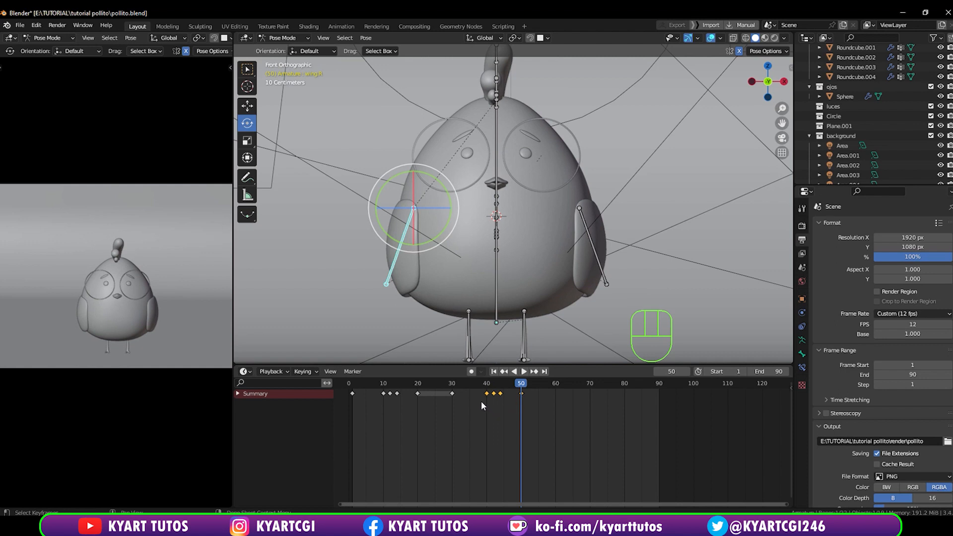
{"action": "left_click_drag", "start_coordinate": [451, 410], "coordinate": [553, 391]}
{"action": "key", "text": "shift+d"}
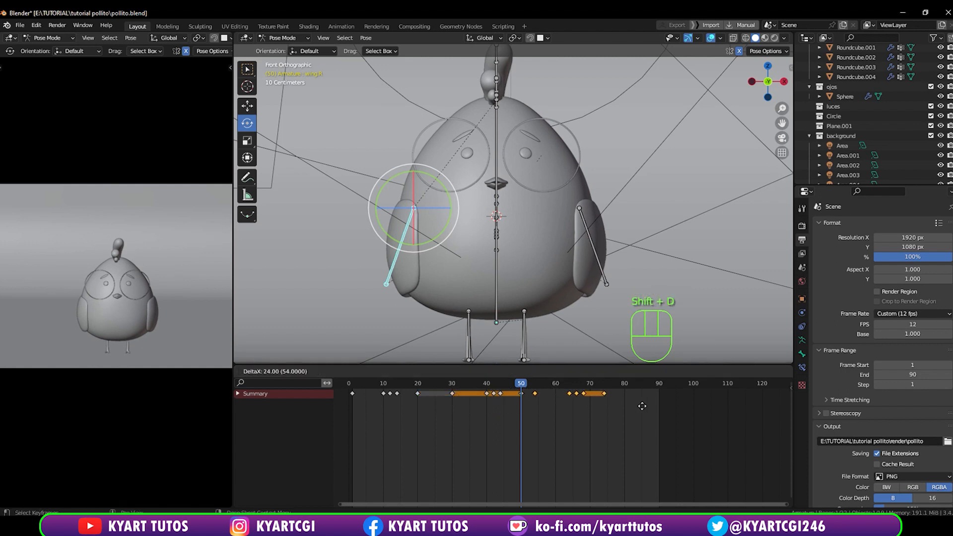
{"action": "left_click", "coordinate": [656, 405]}
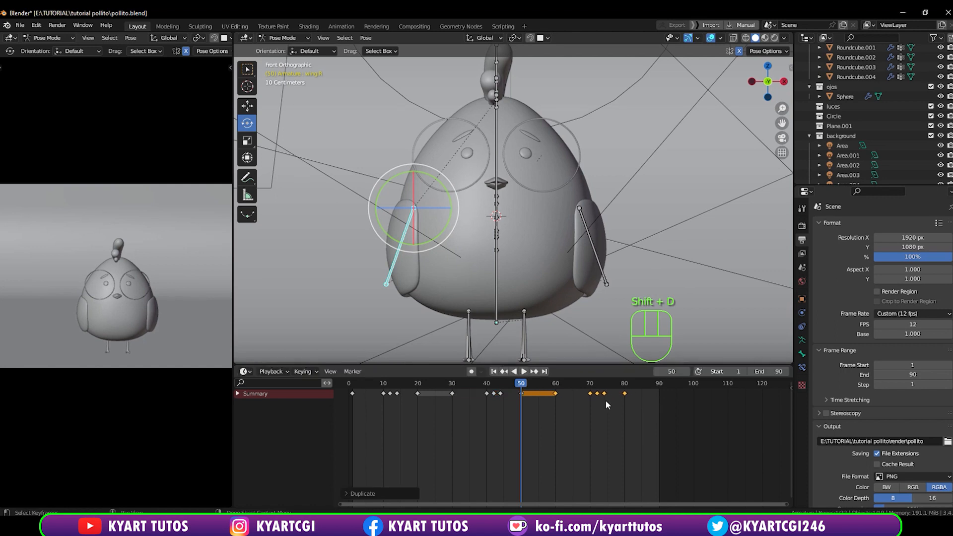
Duplicate wing.L's keyframes from frames 30–50 to frames 60–80, and play back the animation from the start.
{"action": "left_click_drag", "start_coordinate": [527, 384], "coordinate": [623, 388]}
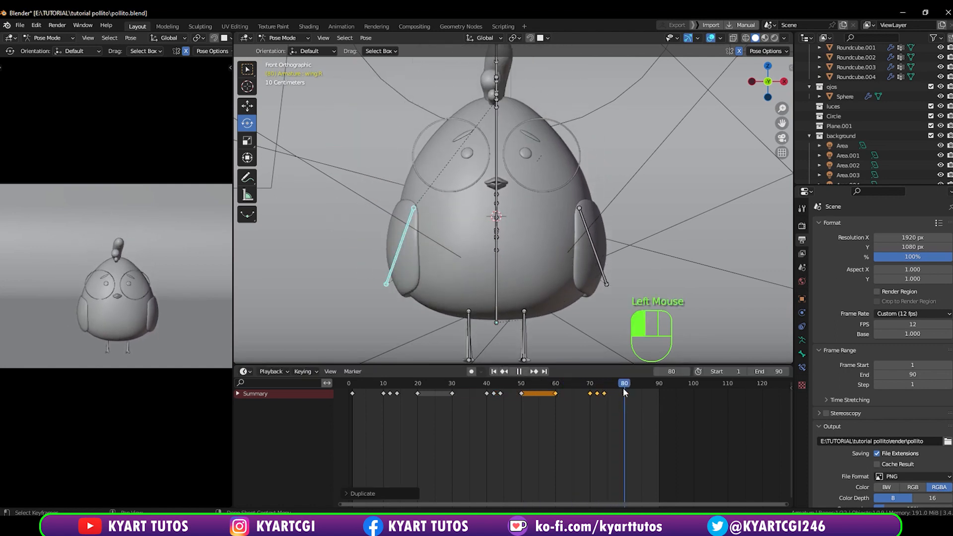
{"action": "left_click", "coordinate": [603, 269]}
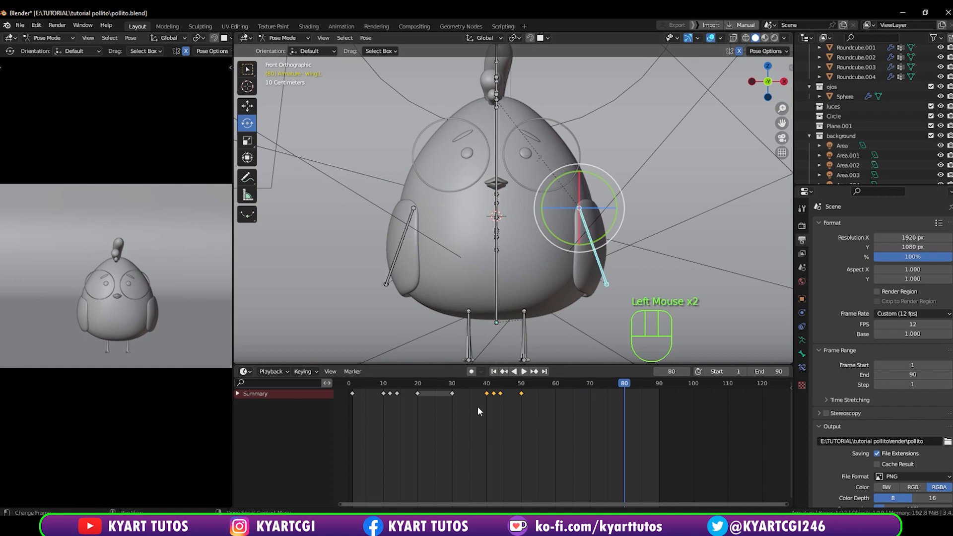
{"action": "left_click_drag", "start_coordinate": [444, 406], "coordinate": [540, 386]}
{"action": "key", "text": "shift+d"}
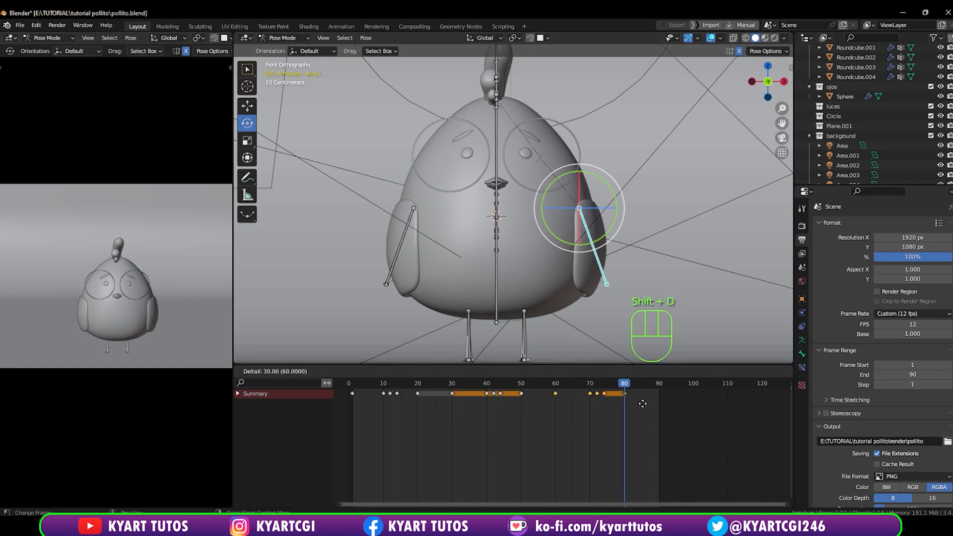
{"action": "left_click", "coordinate": [639, 401]}
{"action": "left_click_drag", "start_coordinate": [617, 382], "coordinate": [355, 407]}
{"action": "key", "text": "space"}
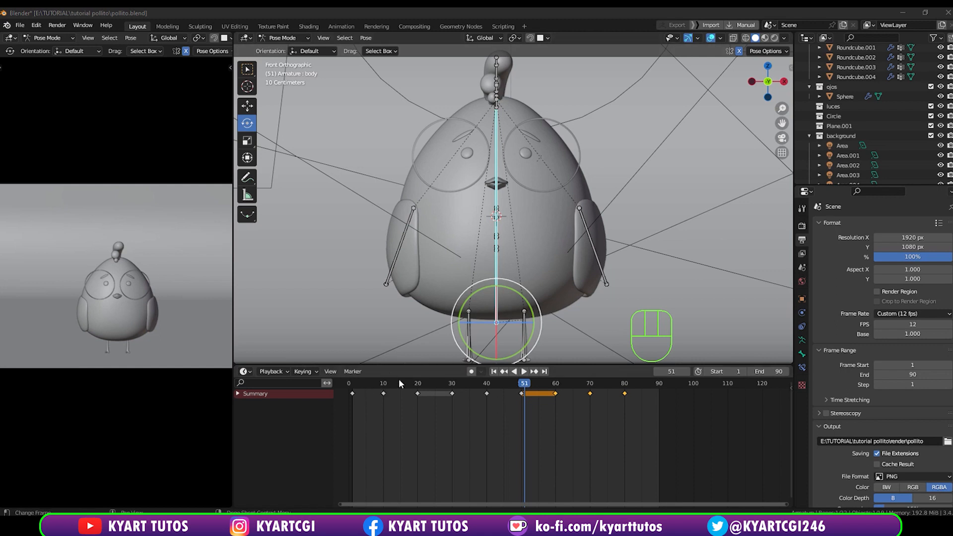
Select the leg.L bone and insert a rotation keyframe for its straight pose at frame 1.
{"action": "mouse_move", "coordinate": [404, 385]}
{"action": "left_mouse_down"}
{"action": "mouse_move", "coordinate": [349, 387]}
{"action": "mouse_move", "coordinate": [432, 392]}
{"action": "mouse_move", "coordinate": [418, 395]}
{"action": "left_mouse_up"}
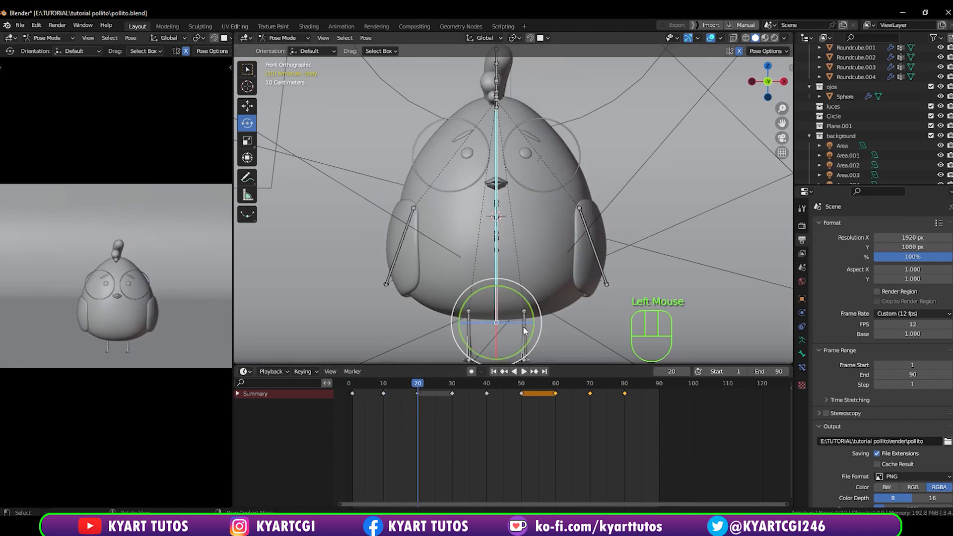
{"action": "left_click", "coordinate": [524, 334]}
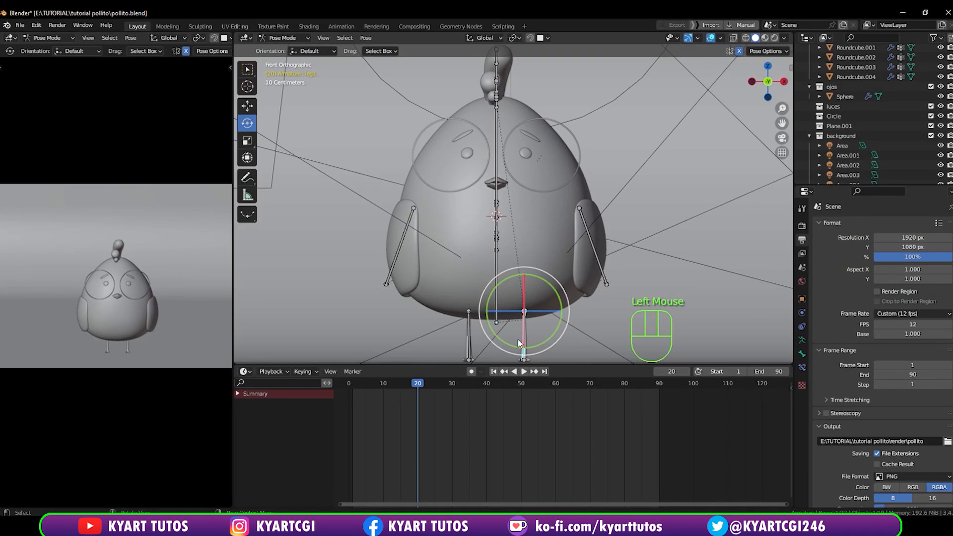
{"action": "double_click", "coordinate": [397, 385]}
{"action": "left_click_drag", "start_coordinate": [384, 381], "coordinate": [352, 394]}
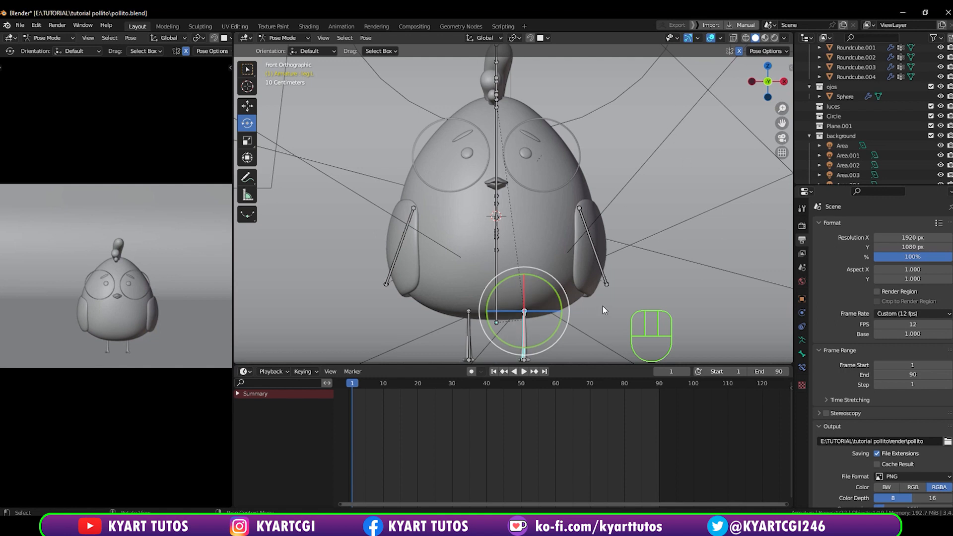
{"action": "middle_click_drag", "start_coordinate": [586, 295], "coordinate": [602, 257], "text": "shift"}
{"action": "scroll", "coordinate": [602, 258], "scroll_direction": "down", "scroll_amount": 2, "text": "ctrl"}
{"action": "scroll", "coordinate": [603, 258], "scroll_direction": "down", "scroll_amount": 2}
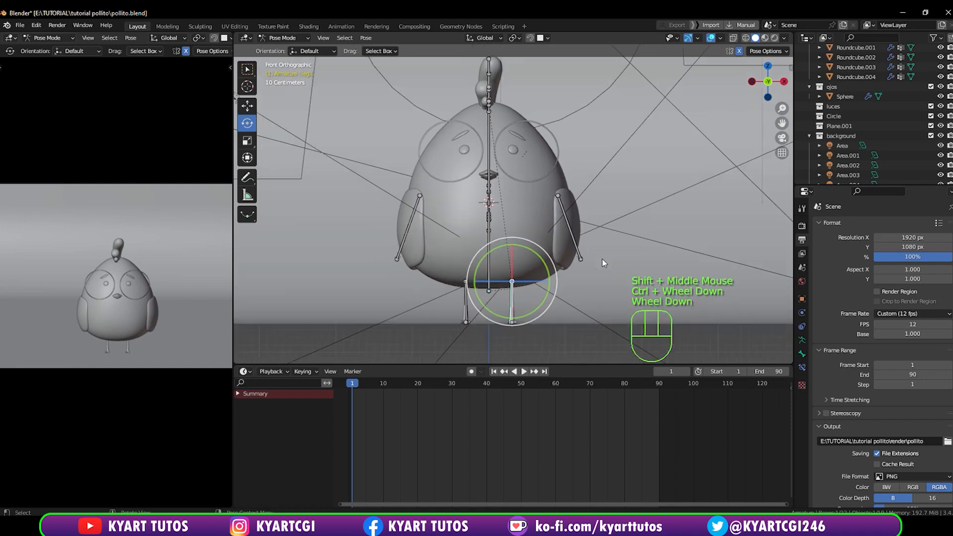
{"action": "scroll", "coordinate": [541, 289], "scroll_direction": "up", "scroll_amount": 1}
{"action": "scroll", "coordinate": [540, 287], "scroll_direction": "up", "scroll_amount": 1}
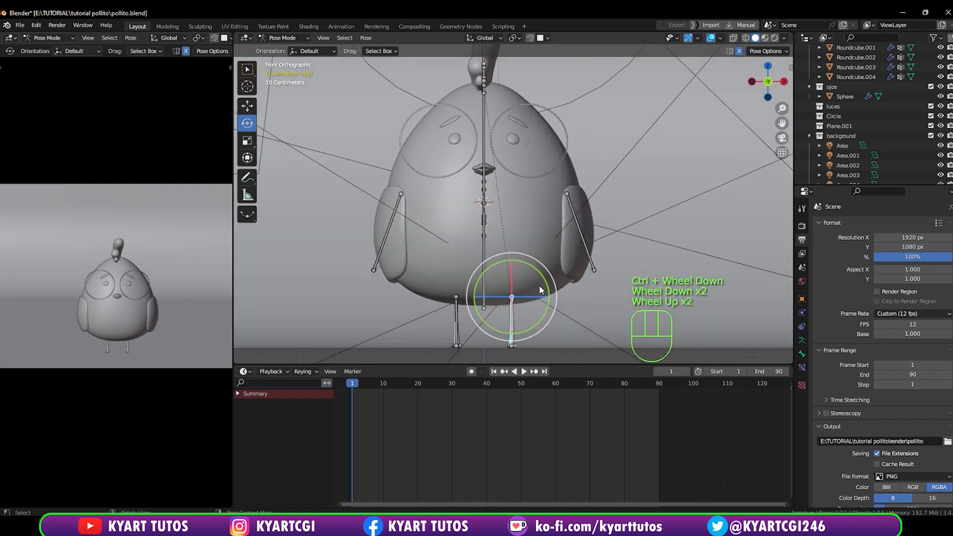
{"action": "key", "text": "i"}
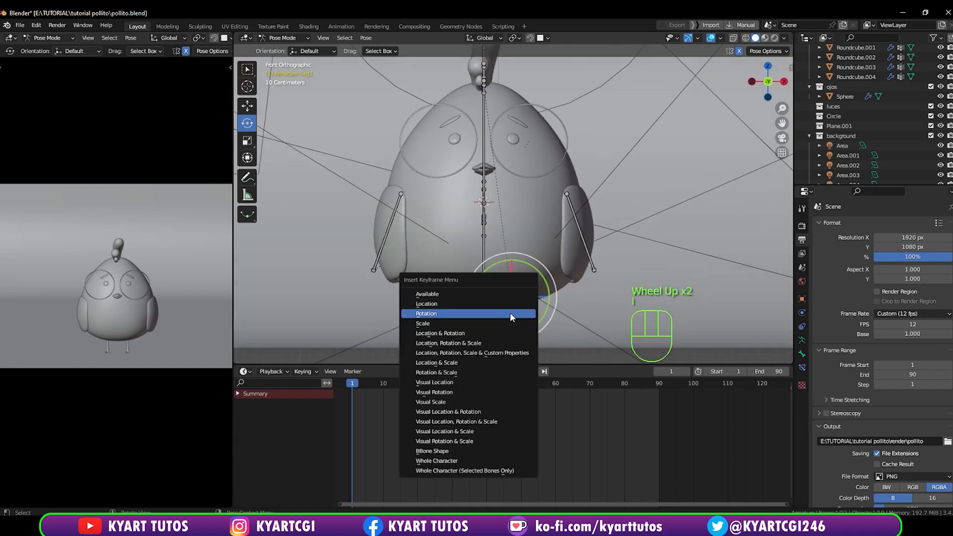
{"action": "left_click", "coordinate": [510, 312]}
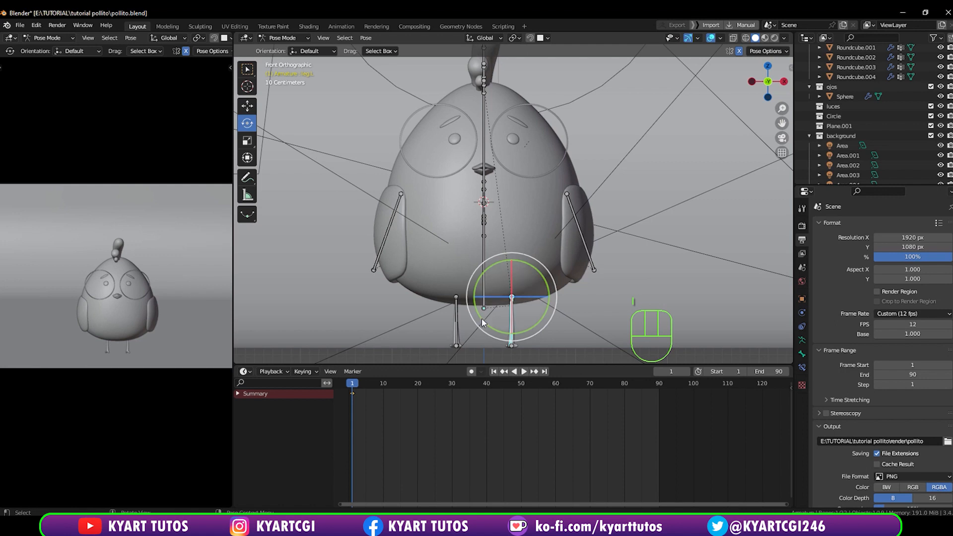
Insert a rotation keyframe for leg.R at frame 1.
{"action": "left_click", "coordinate": [456, 331]}
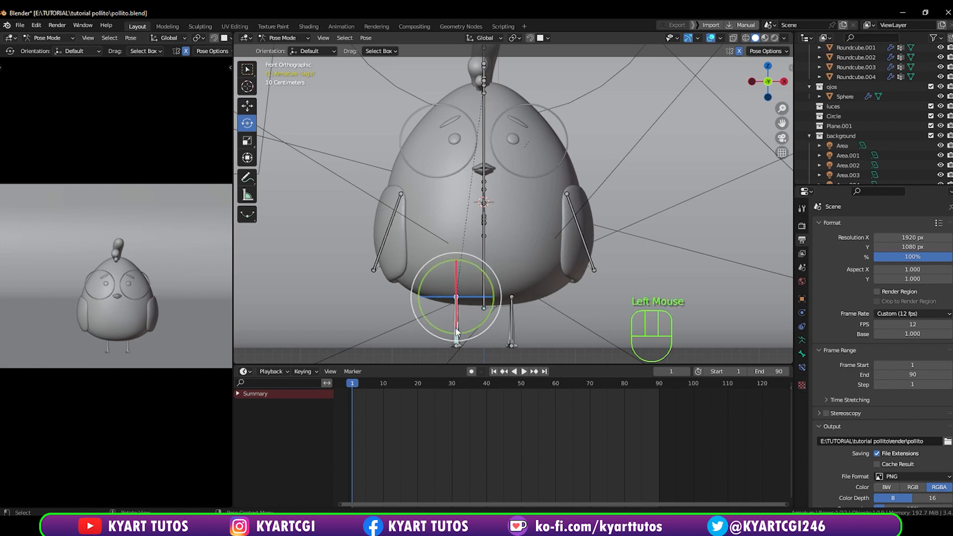
{"action": "key", "text": "i"}
{"action": "left_click", "coordinate": [472, 308]}
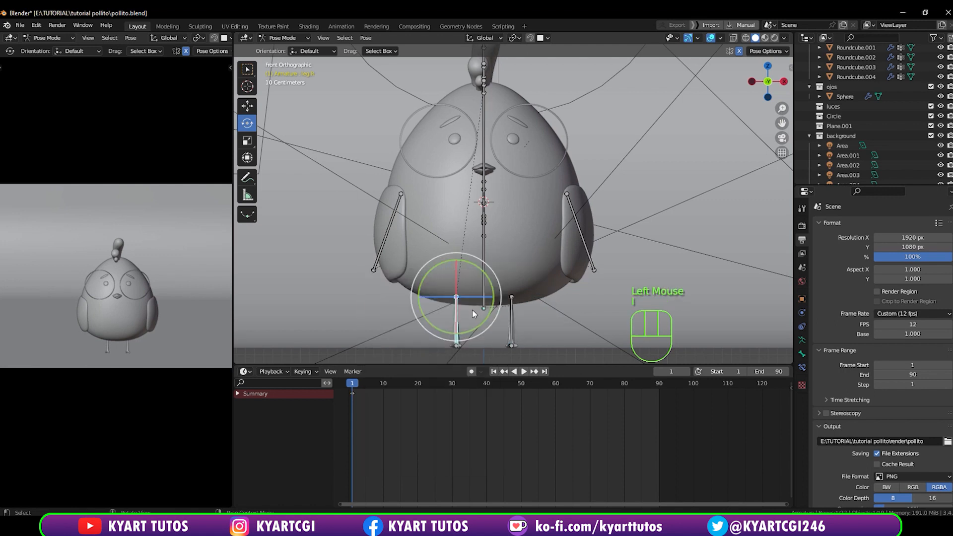
At frame 10, rotate leg.L outward about 53° with the mirrored leg following, and insert a rotation keyframe for leg.L.
{"action": "left_click", "coordinate": [513, 313]}
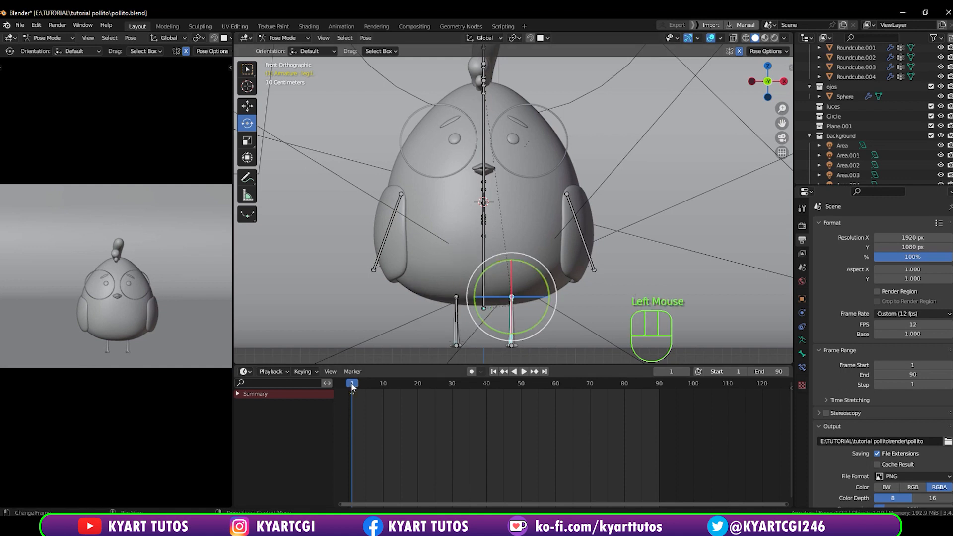
{"action": "key", "text": "space"}
{"action": "key", "text": "space"}
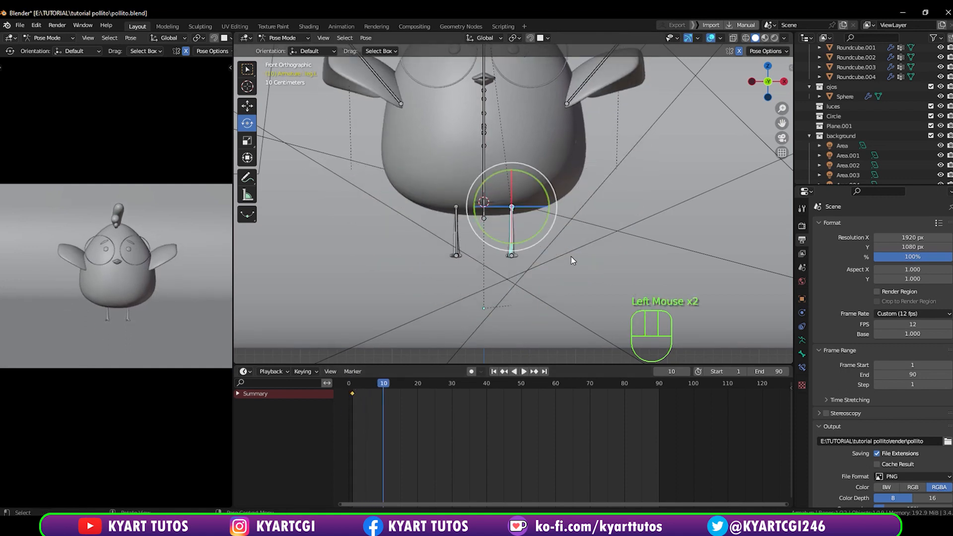
{"action": "key", "text": "r"}
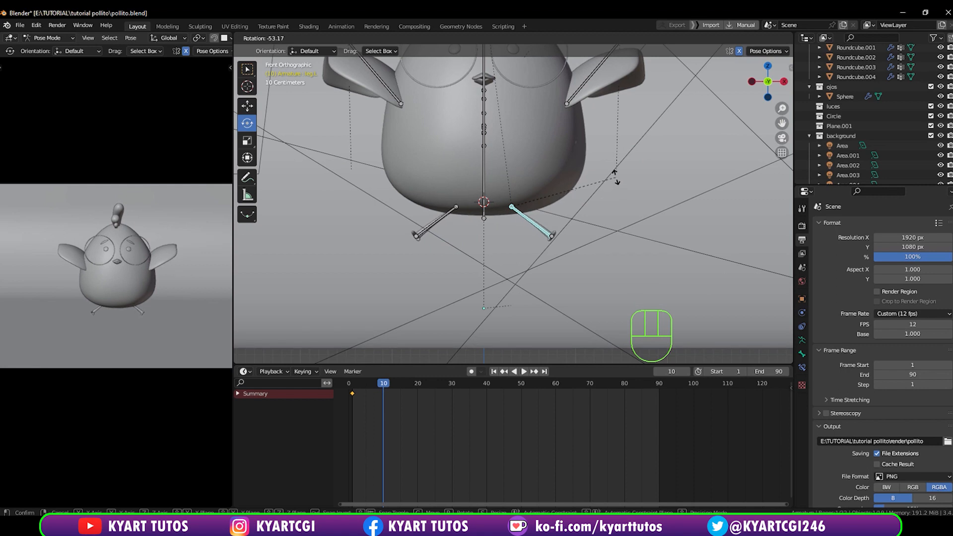
{"action": "left_click", "coordinate": [615, 176]}
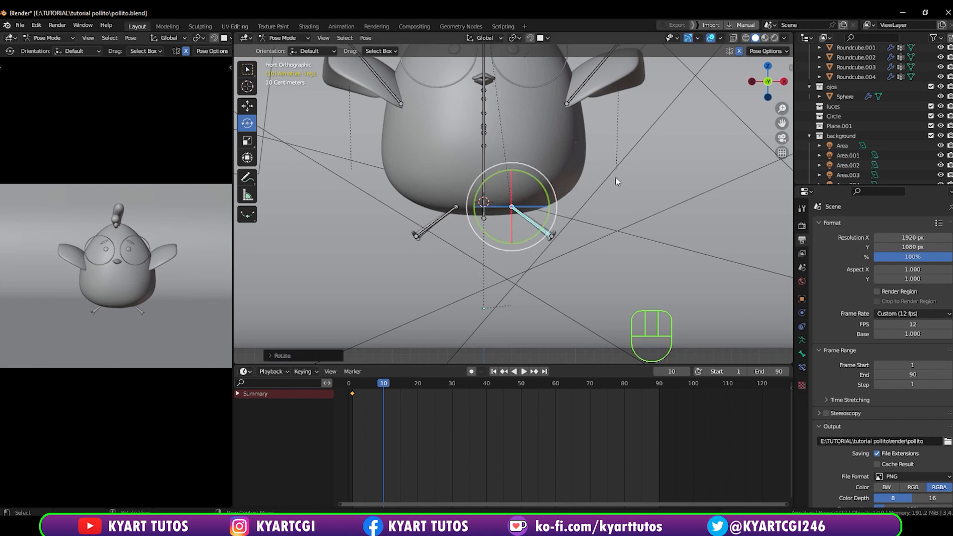
{"action": "key", "text": "i"}
{"action": "left_click", "coordinate": [582, 230]}
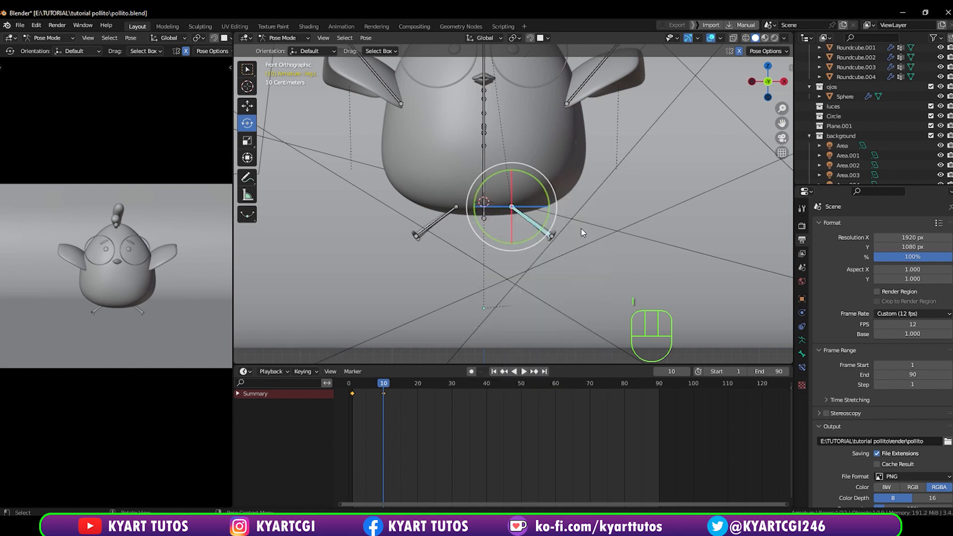
Insert a rotation keyframe for leg.R's outward pose at frame 10.
{"action": "left_click", "coordinate": [437, 224]}
{"action": "key", "text": "i"}
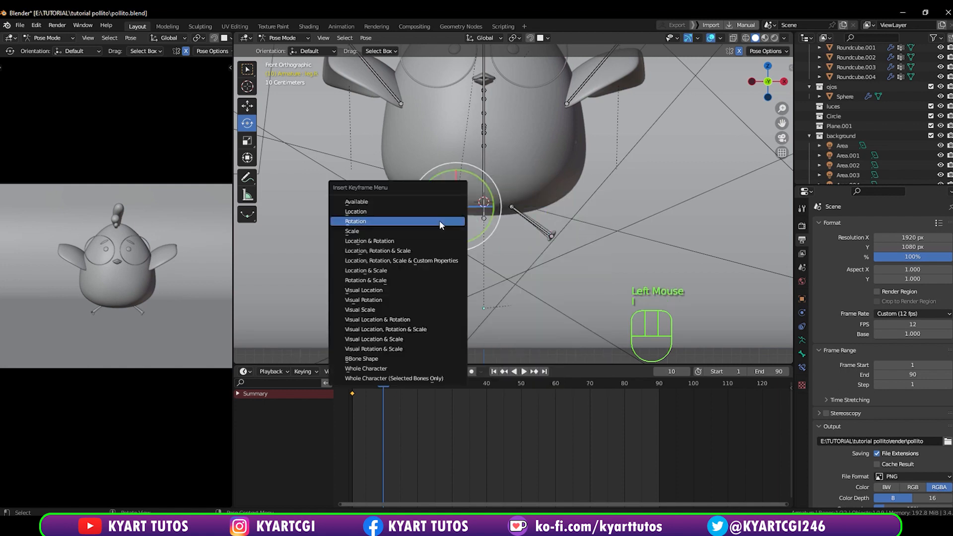
{"action": "left_click", "coordinate": [441, 225]}
Duplicate leg.L's frame 1 keyframe to frame 20.
{"action": "left_click_drag", "start_coordinate": [385, 385], "coordinate": [418, 394]}
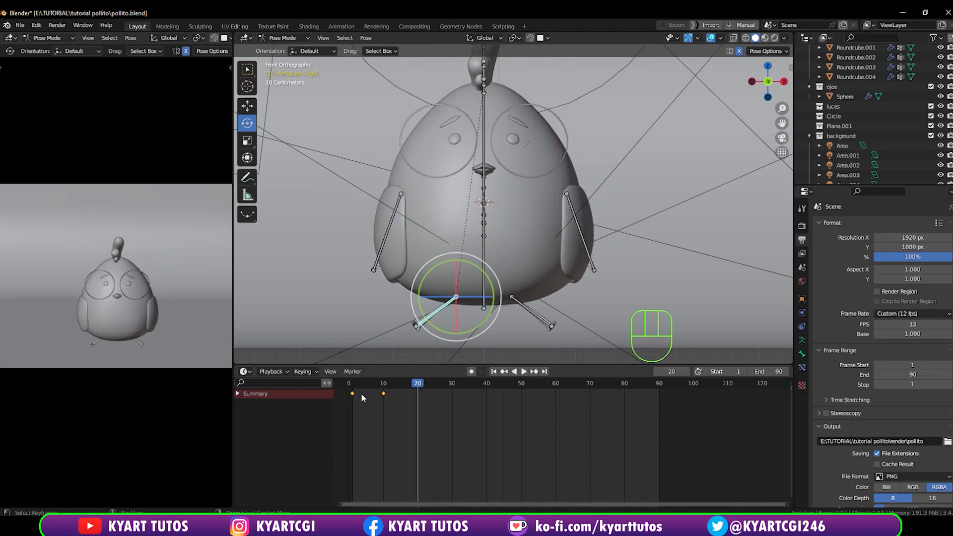
{"action": "left_click", "coordinate": [533, 317]}
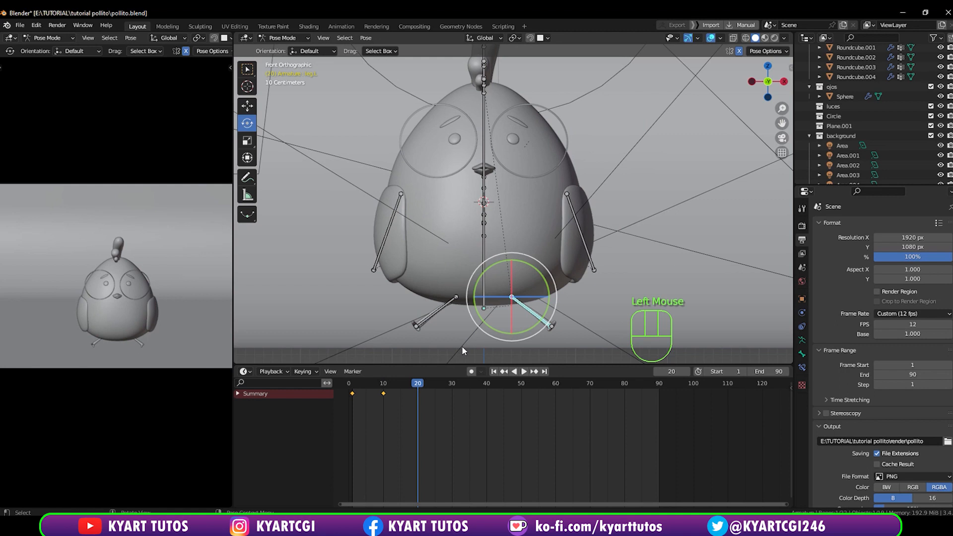
{"action": "left_click", "coordinate": [352, 393]}
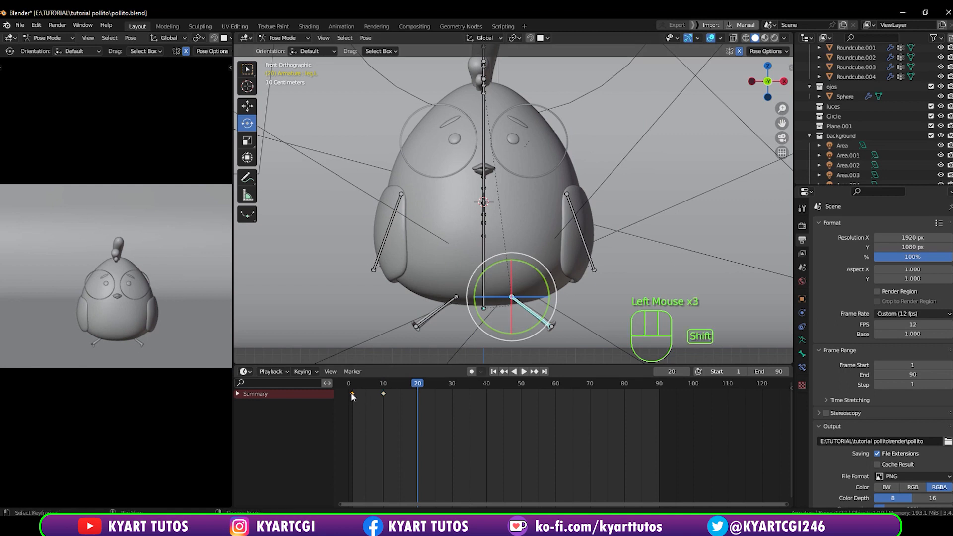
{"action": "key", "text": "shift+d"}
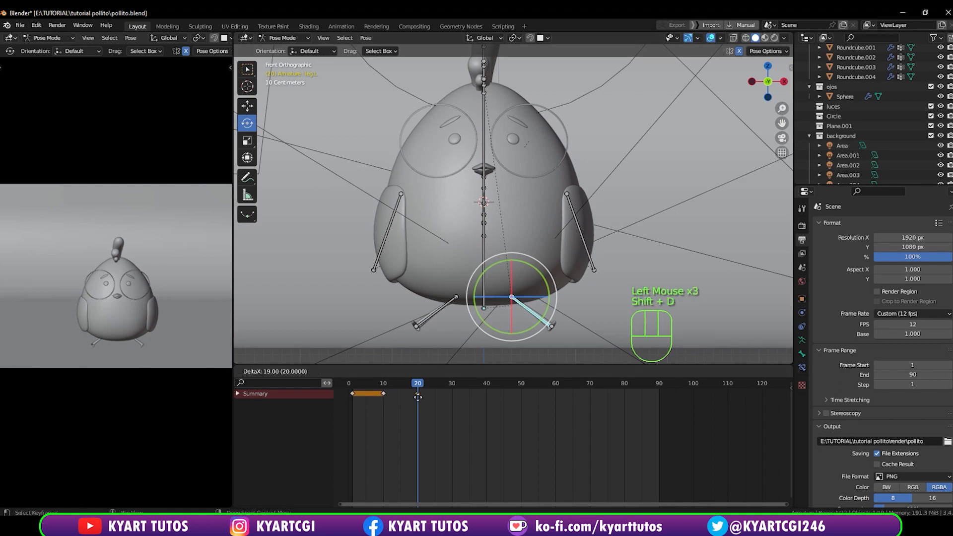
{"action": "left_click", "coordinate": [418, 396]}
Duplicate leg.R's frame 1 keyframe to frame 20, and preview the leg motion.
{"action": "left_click", "coordinate": [434, 323]}
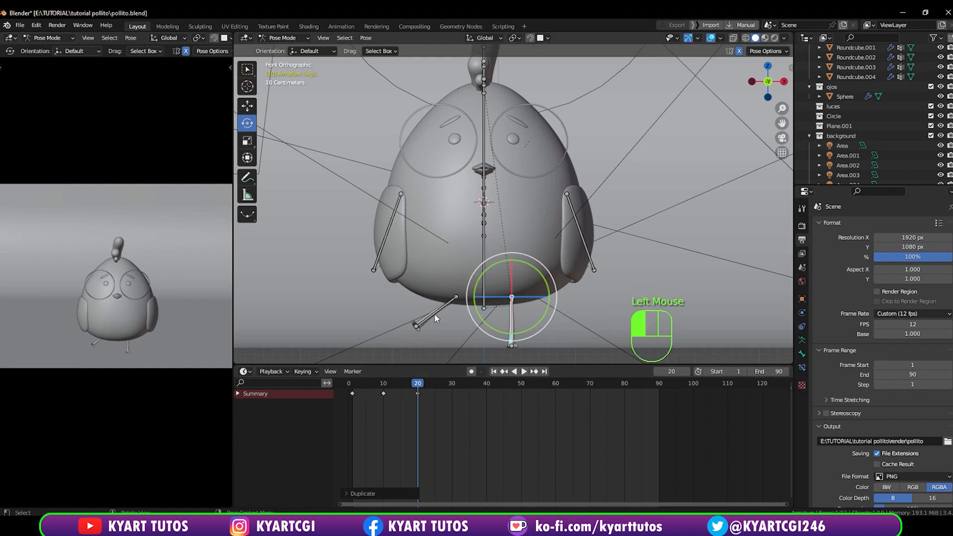
{"action": "left_click", "coordinate": [352, 393]}
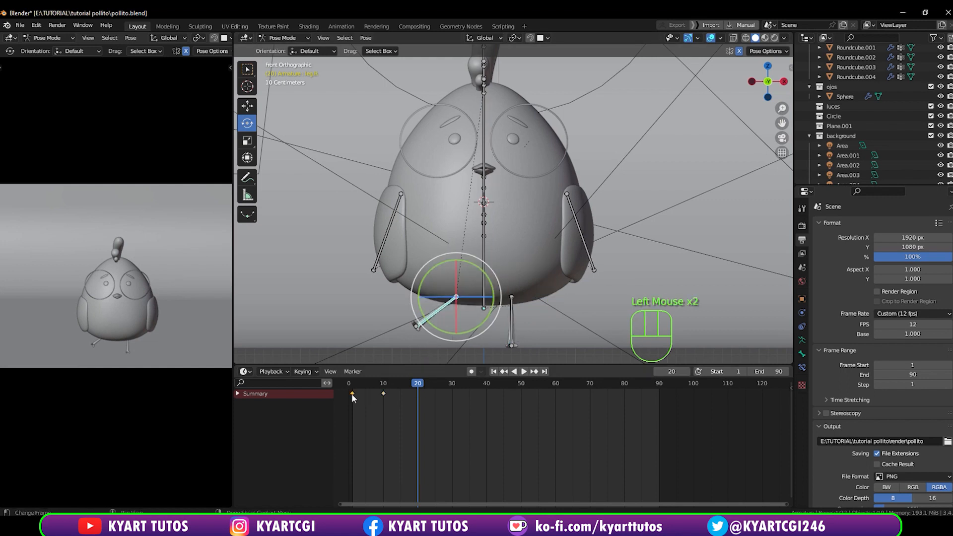
{"action": "key", "text": "shift+d"}
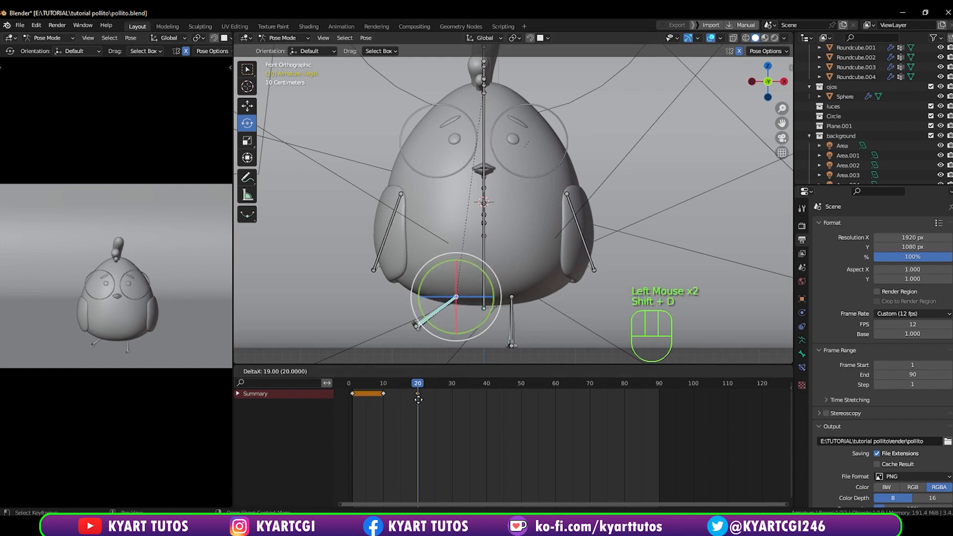
{"action": "left_click", "coordinate": [420, 392]}
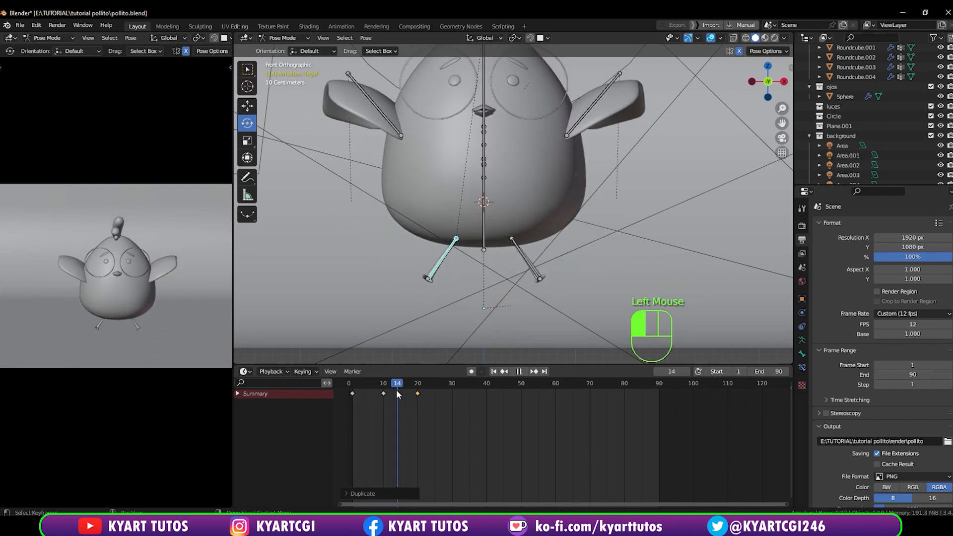
{"action": "left_click_drag", "start_coordinate": [416, 392], "coordinate": [418, 392]}
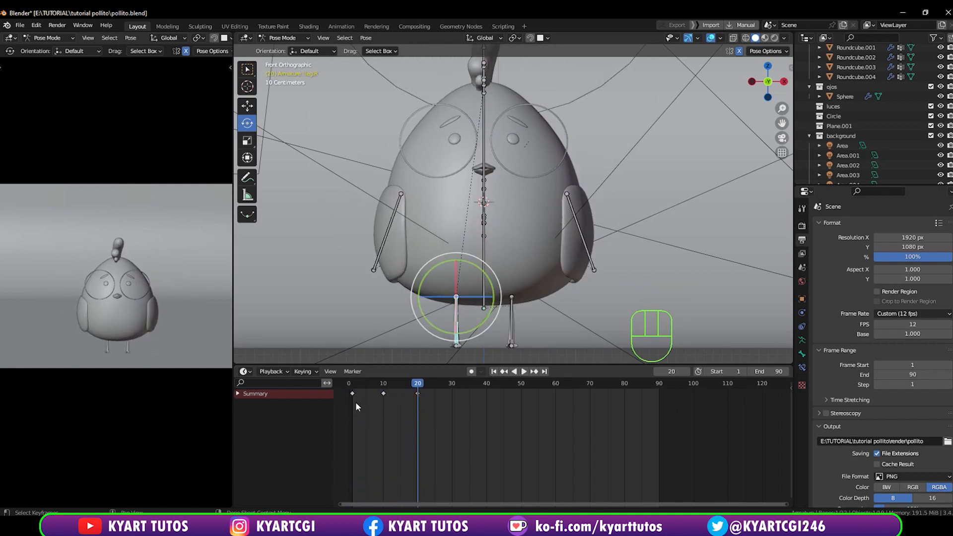
Duplicate leg.R's three keyframes so the copies start at frame 30, and shift the last two copies to frames 40 and 50.
{"action": "left_click_drag", "start_coordinate": [346, 404], "coordinate": [424, 386]}
{"action": "key", "text": "shift+d"}
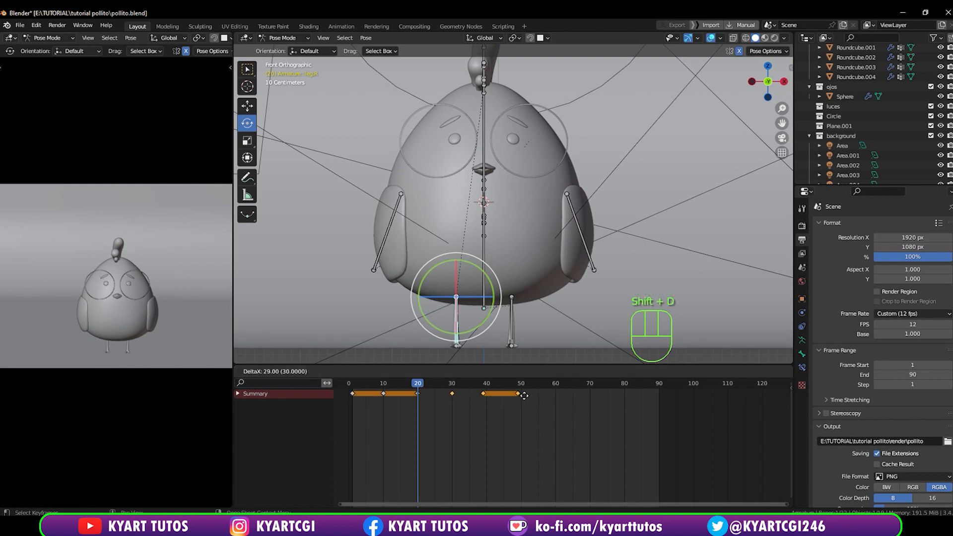
{"action": "left_click", "coordinate": [524, 395]}
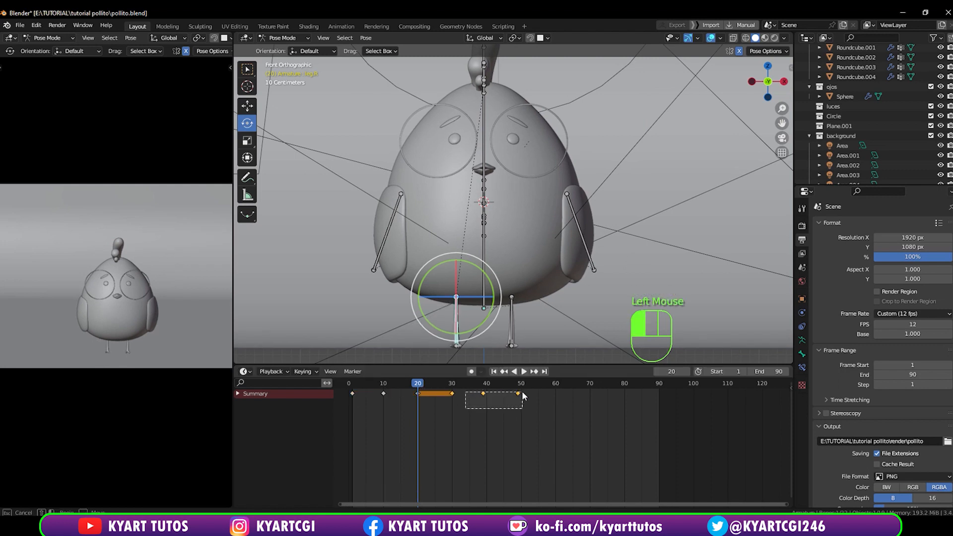
{"action": "left_click_drag", "start_coordinate": [522, 391], "coordinate": [521, 395]}
Duplicate leg.R's keyframes from frames 30–50 to frames 60–80.
{"action": "left_click_drag", "start_coordinate": [444, 407], "coordinate": [537, 384]}
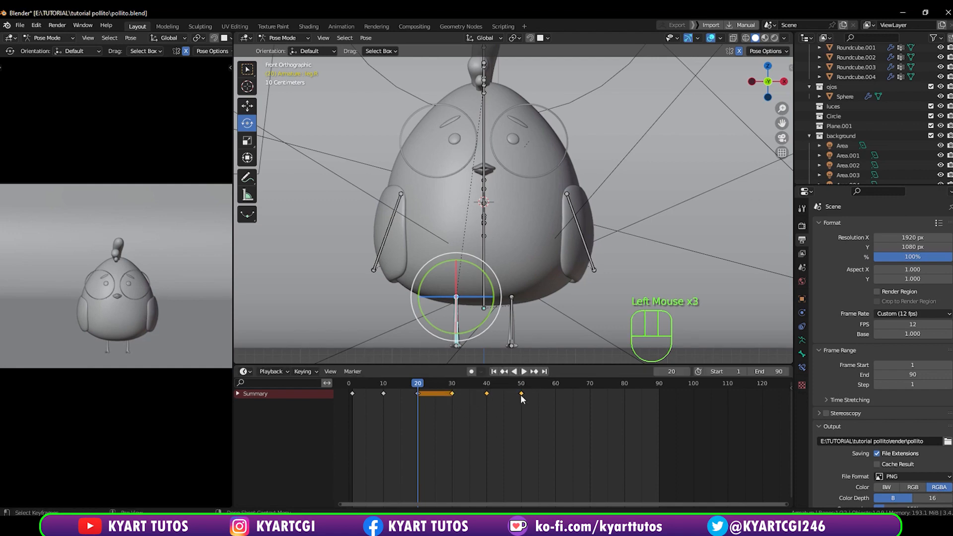
{"action": "key", "text": "shift+d"}
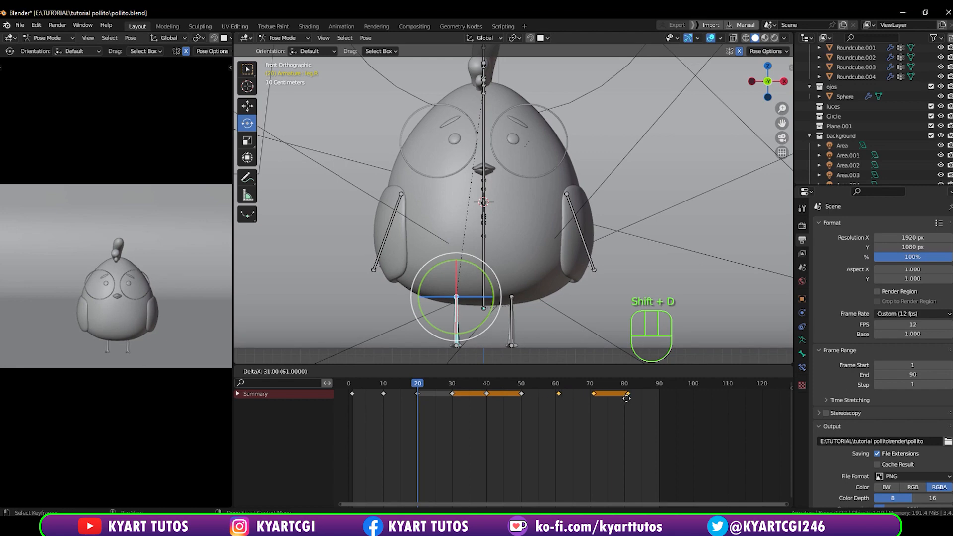
{"action": "left_click", "coordinate": [623, 398]}
Duplicate leg.L's three keyframes so the copies start at frame 30, and shift the last two copies to frames 40 and 50.
{"action": "left_click_drag", "start_coordinate": [428, 384], "coordinate": [347, 387]}
{"action": "left_click", "coordinate": [509, 308]}
{"action": "left_click_drag", "start_coordinate": [343, 408], "coordinate": [426, 389]}
{"action": "key", "text": "shift+d"}
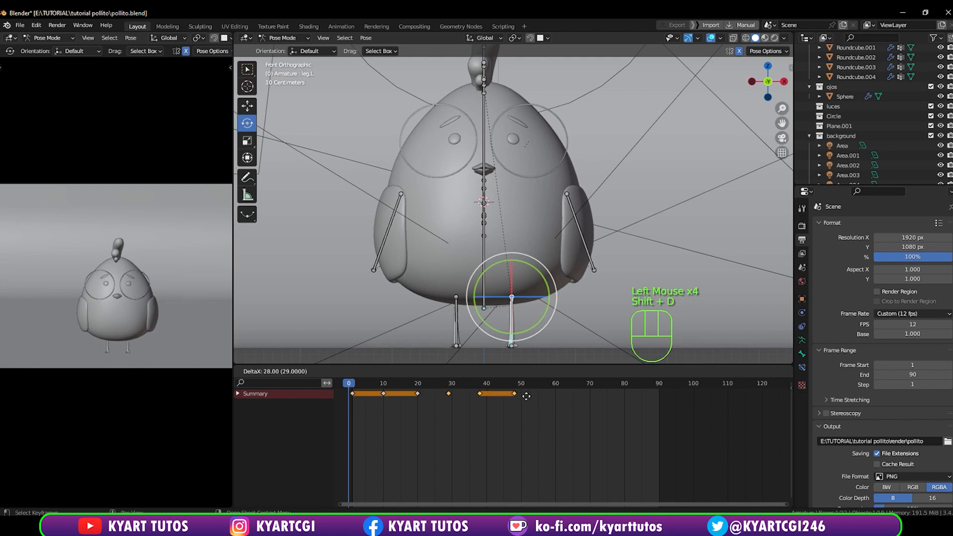
{"action": "left_click", "coordinate": [530, 395]}
{"action": "left_click_drag", "start_coordinate": [478, 405], "coordinate": [521, 394]}
Duplicate leg.L's keyframes from frames 30–50 to frames 60–80, and clear the keyframe selection.
{"action": "left_click_drag", "start_coordinate": [445, 408], "coordinate": [529, 391]}
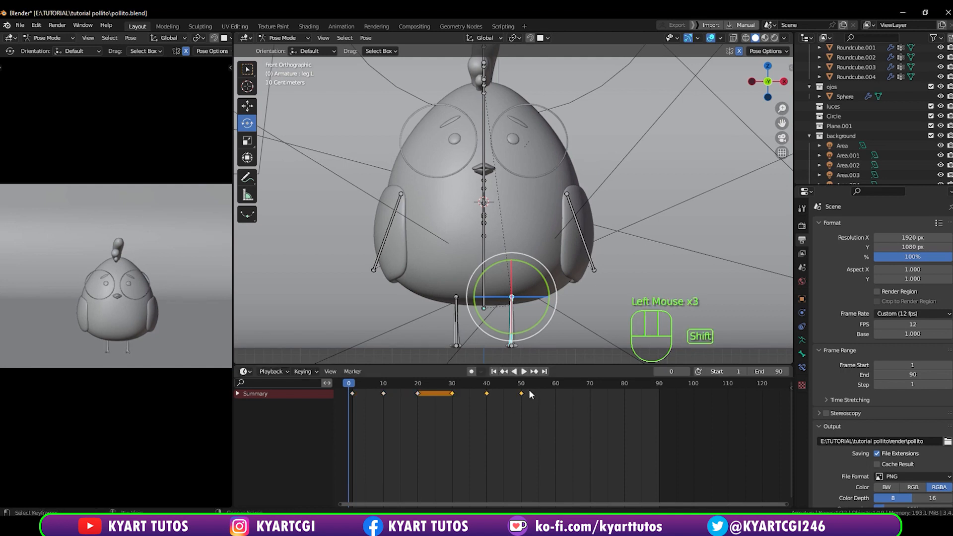
{"action": "key", "text": "shift+d"}
{"action": "left_click", "coordinate": [615, 401]}
{"action": "left_click", "coordinate": [549, 407]}
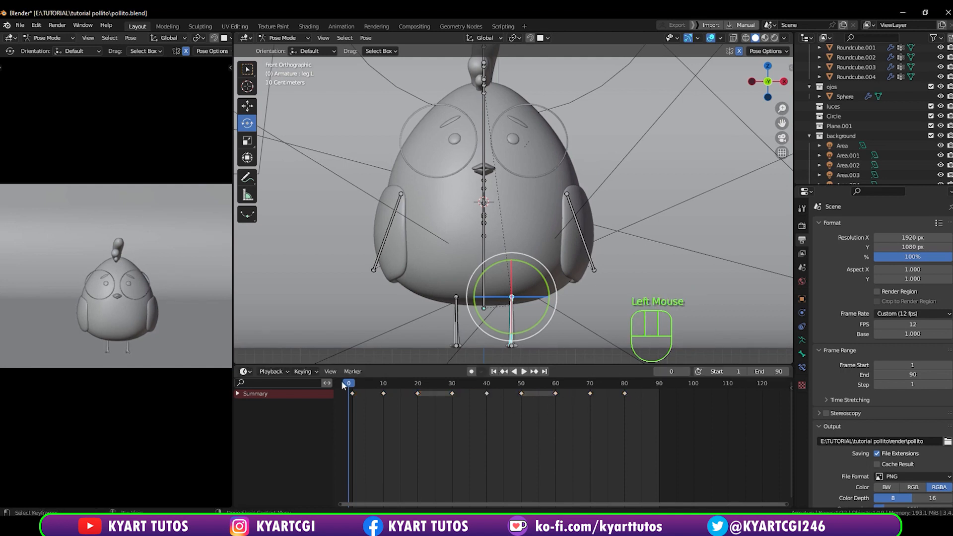
Play back the animation from frame 1 to check the jump with the wings and legs.
{"action": "mouse_move", "coordinate": [348, 383]}
{"action": "left_mouse_down"}
{"action": "mouse_move", "coordinate": [523, 386]}
{"action": "mouse_move", "coordinate": [353, 394]}
{"action": "left_mouse_up"}
{"action": "key", "text": "space"}
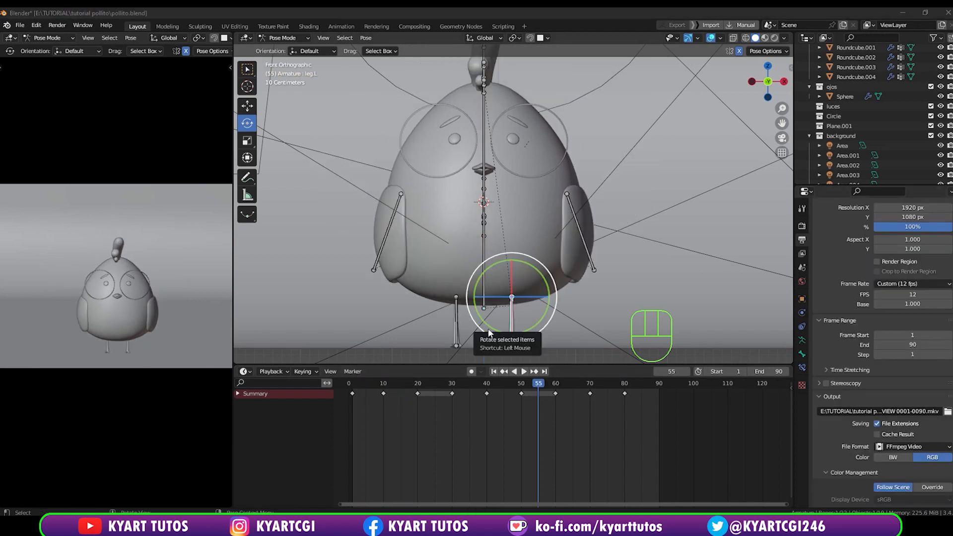
{"action": "left_click", "coordinate": [523, 371]}
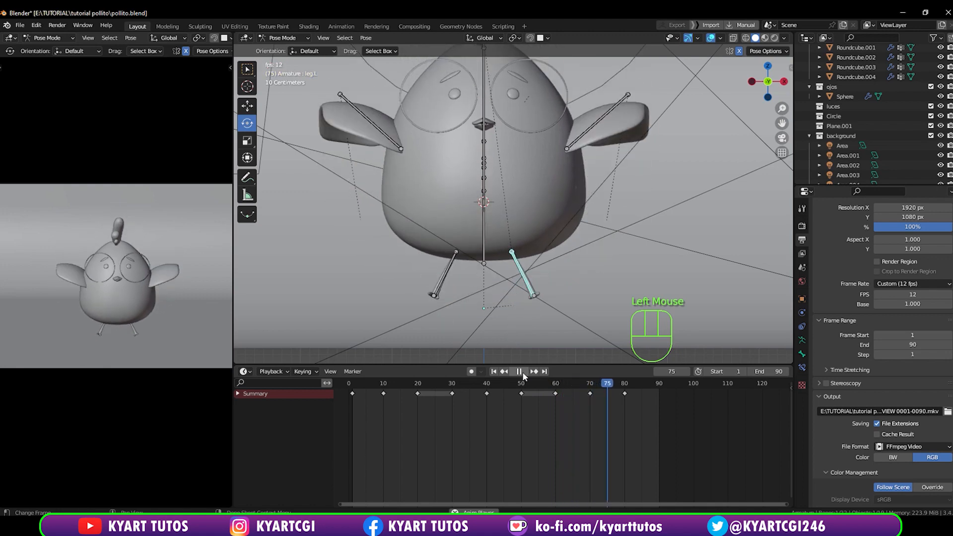
{"action": "key", "text": "space"}
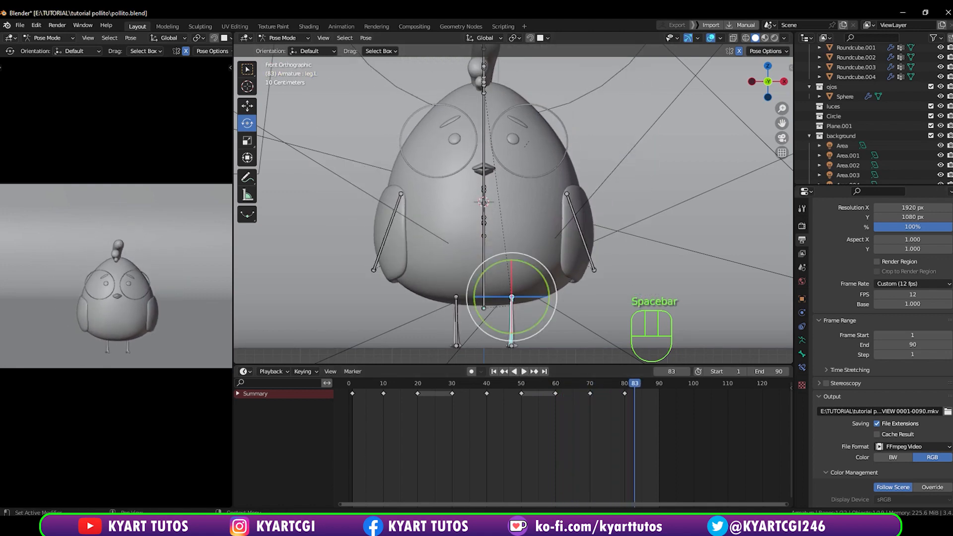
Set the scene's frame rate to 20 FPS and play the animation from frame 2 to check its speed.
{"action": "left_click", "coordinate": [900, 295]}
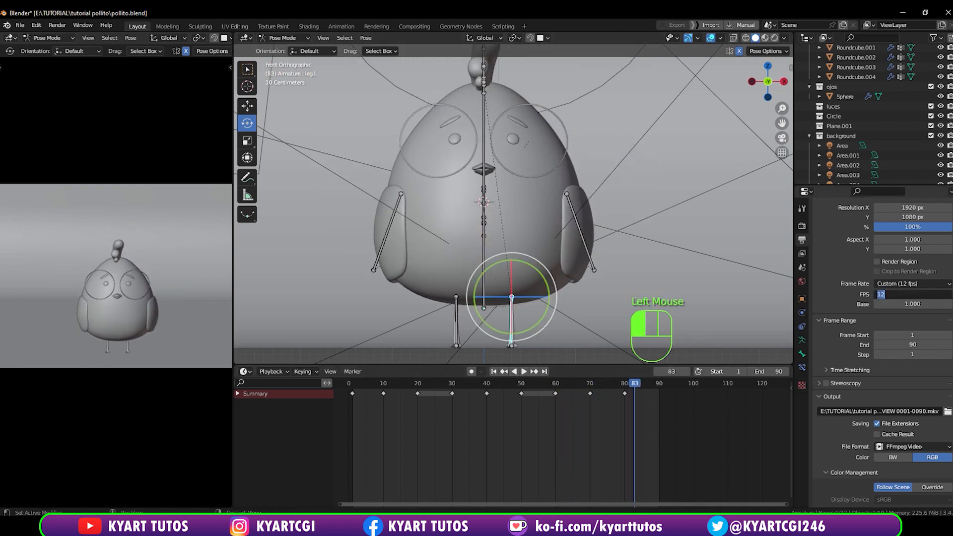
{"action": "key", "text": "Return"}
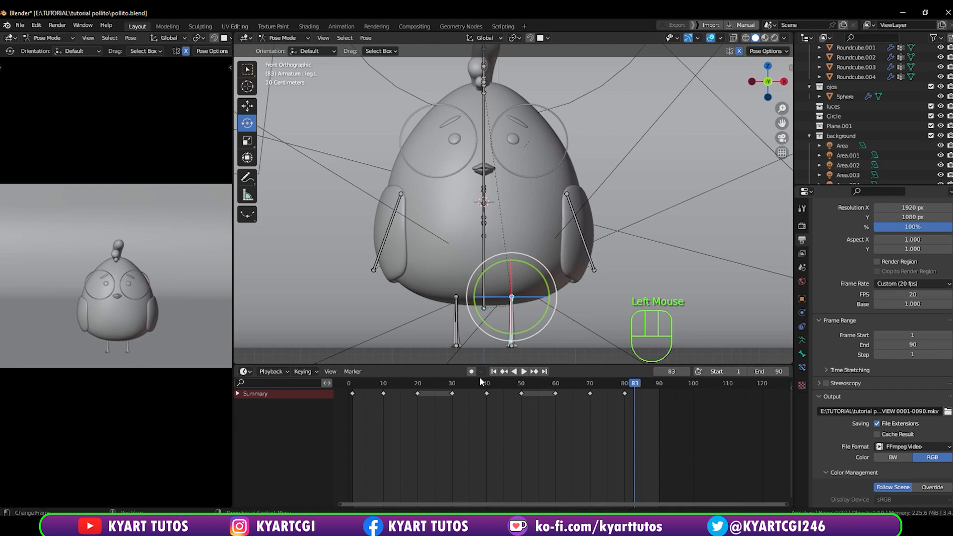
{"action": "left_click", "coordinate": [354, 383]}
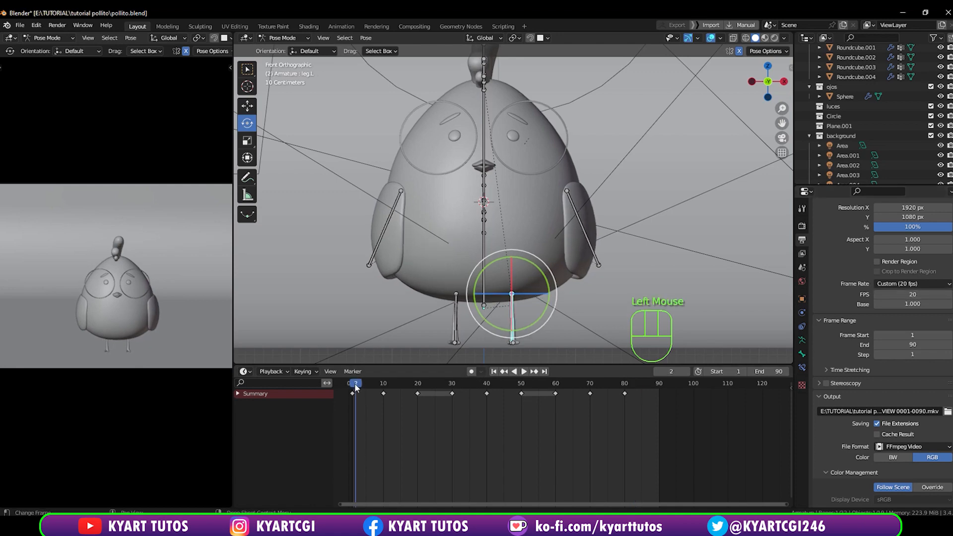
{"action": "key", "text": "space"}
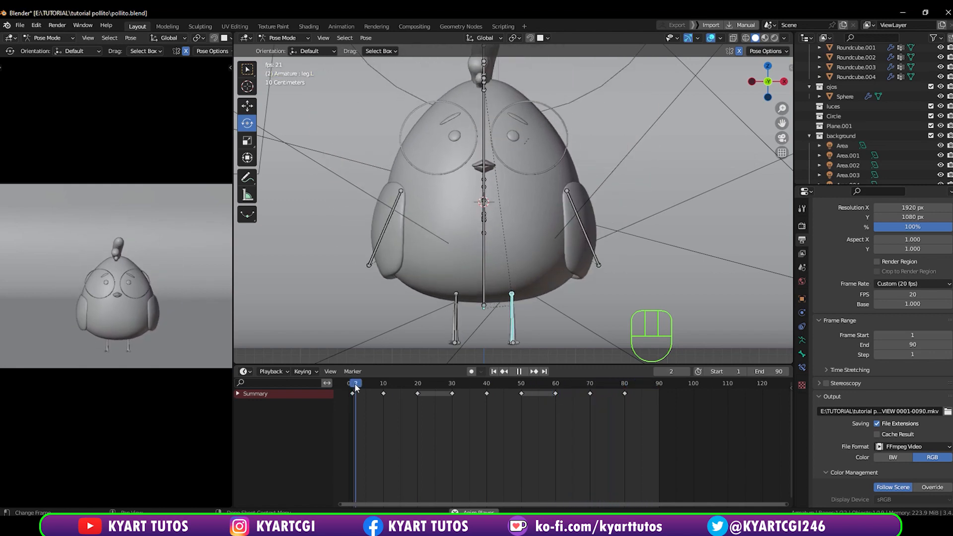
{"action": "key", "text": "space"}
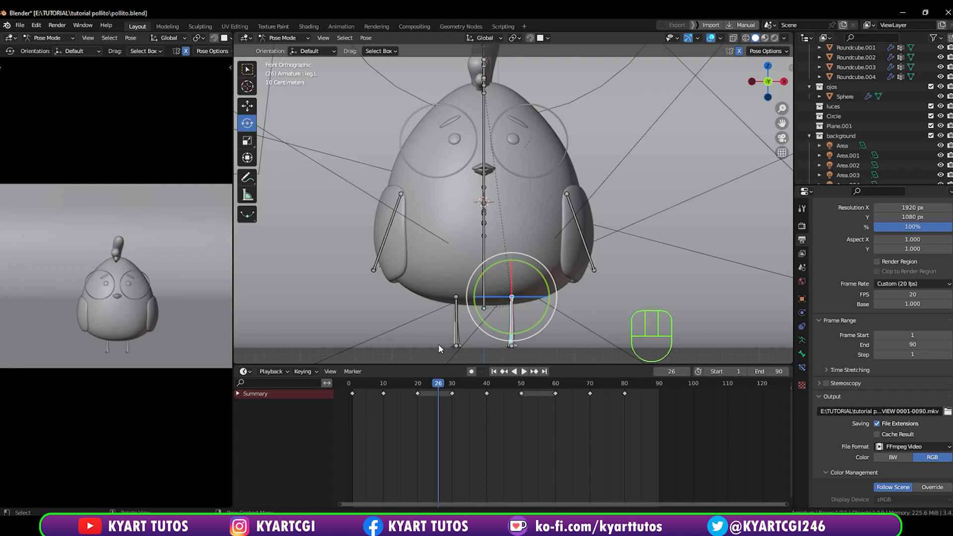
Enlarge the 3D viewport by shrinking the timeline, return to frame 1, switch to Object Mode and select the chick's glasses.
{"action": "left_click_drag", "start_coordinate": [438, 363], "coordinate": [438, 397]}
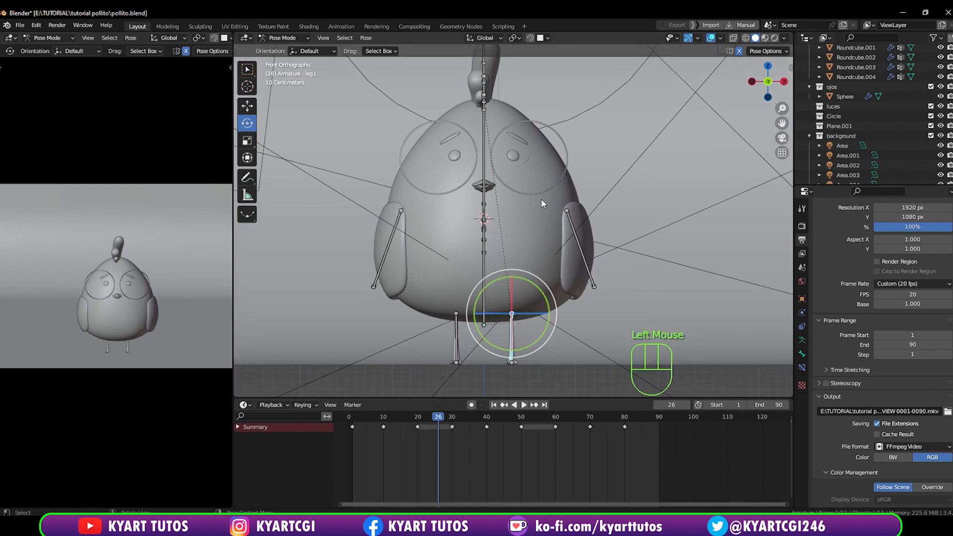
{"action": "scroll", "coordinate": [541, 199], "scroll_direction": "up", "scroll_amount": 1}
{"action": "scroll", "coordinate": [545, 169], "scroll_direction": "down", "scroll_amount": 1}
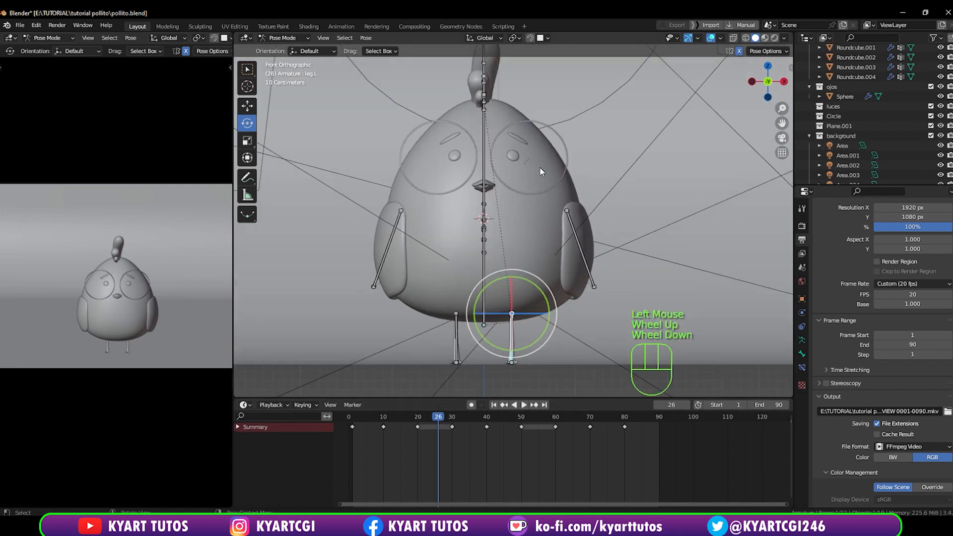
{"action": "middle_click_drag", "start_coordinate": [491, 171], "coordinate": [496, 180], "text": "shift"}
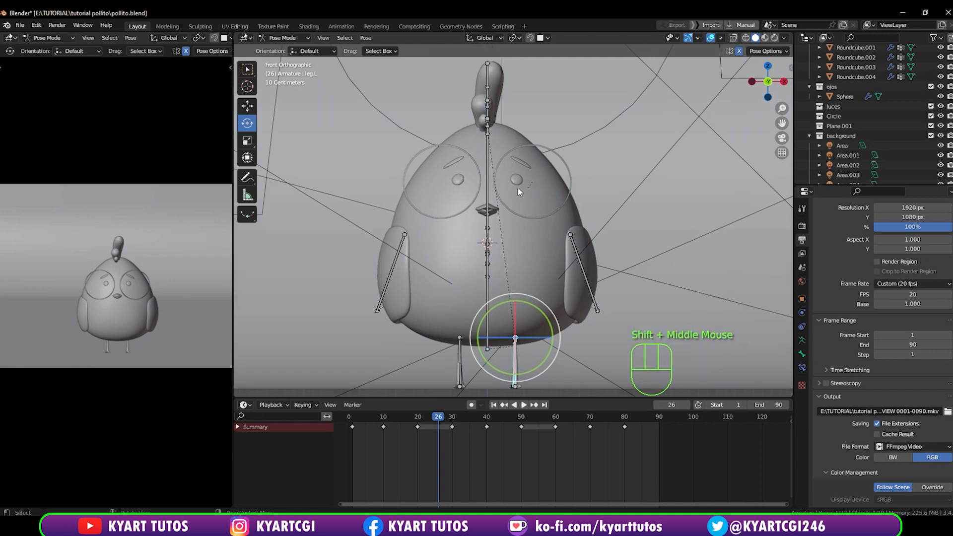
{"action": "scroll", "coordinate": [517, 189], "scroll_direction": "up", "scroll_amount": 2}
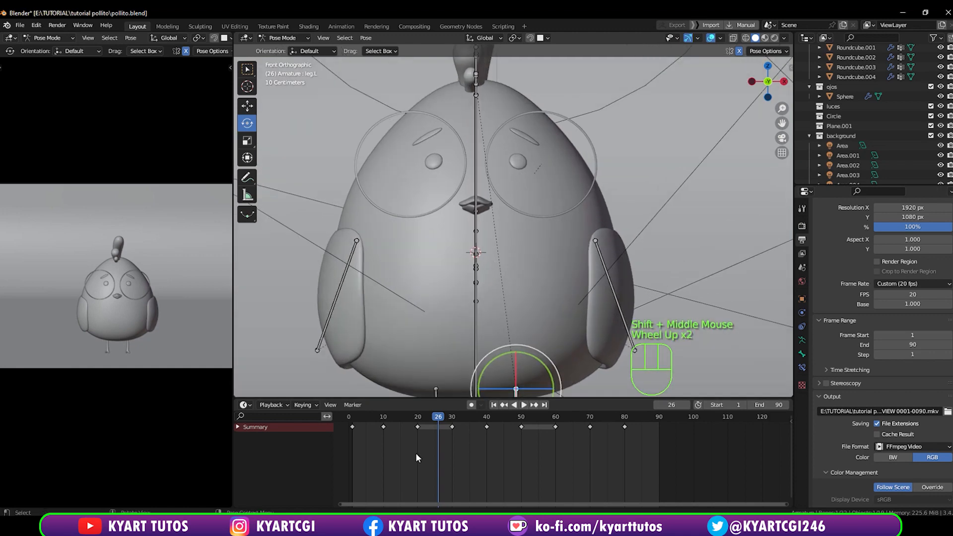
{"action": "left_click_drag", "start_coordinate": [439, 417], "coordinate": [352, 414]}
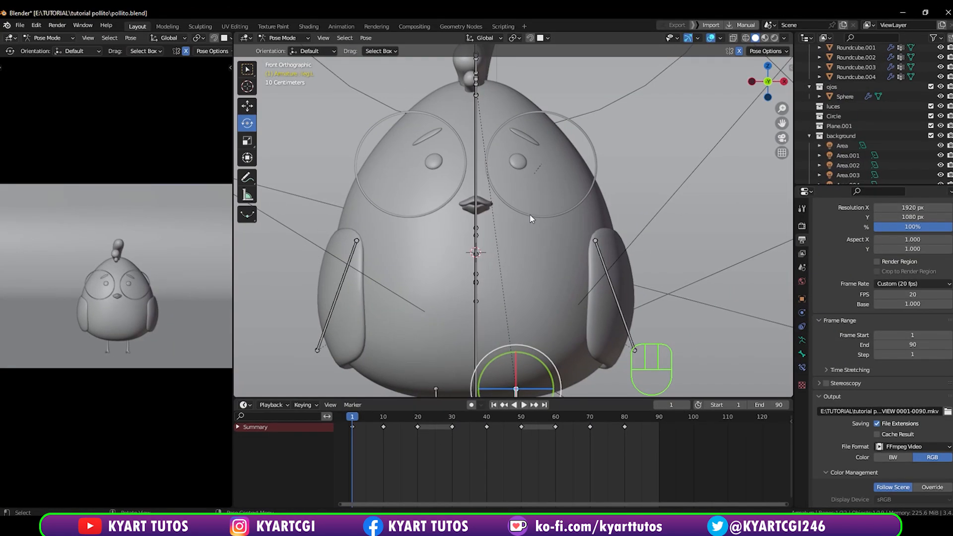
{"action": "left_click", "coordinate": [530, 219]}
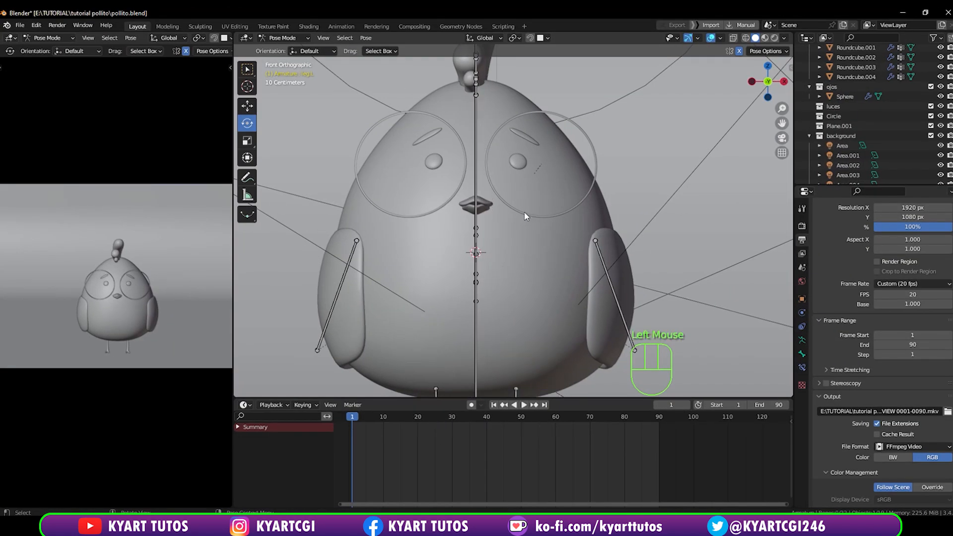
{"action": "left_click", "coordinate": [521, 217]}
{"action": "key", "text": "ctrl+Tab"}
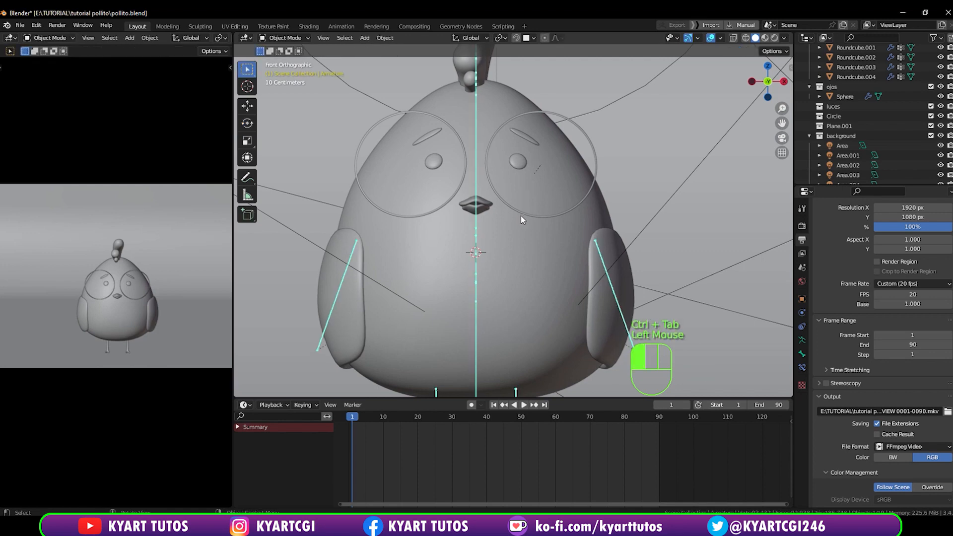
{"action": "left_click", "coordinate": [521, 218]}
Insert a Location keyframe on the glasses at frame 1.
{"action": "left_click_drag", "start_coordinate": [352, 418], "coordinate": [381, 420]}
{"action": "scroll", "coordinate": [519, 266], "scroll_direction": "down", "scroll_amount": 2}
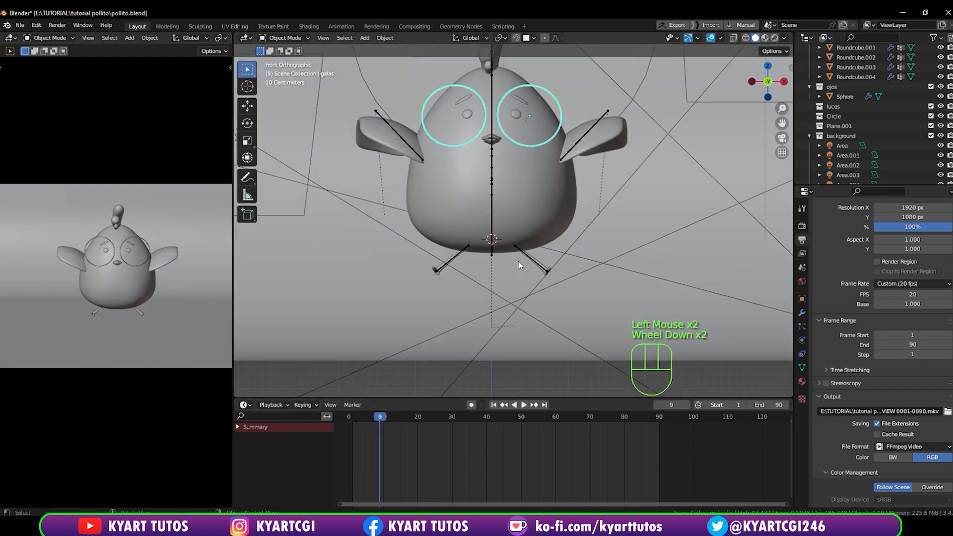
{"action": "middle_click_drag", "start_coordinate": [515, 249], "coordinate": [506, 275], "text": "shift"}
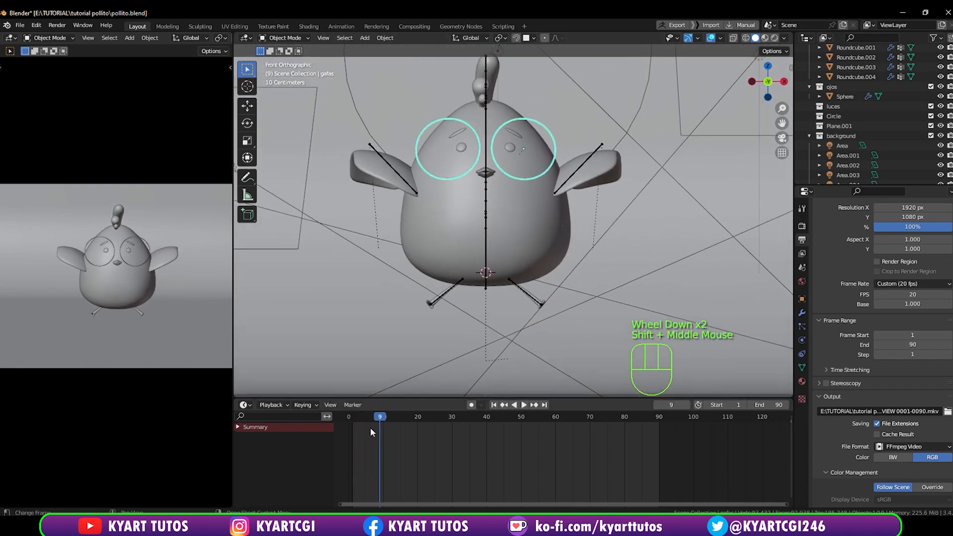
{"action": "left_click_drag", "start_coordinate": [384, 417], "coordinate": [352, 427]}
{"action": "key", "text": "i"}
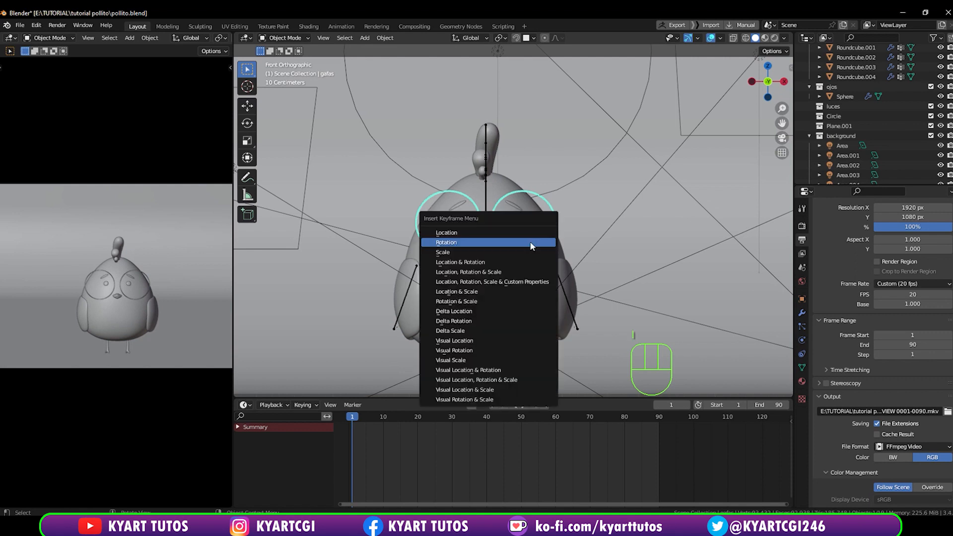
{"action": "left_click", "coordinate": [532, 231]}
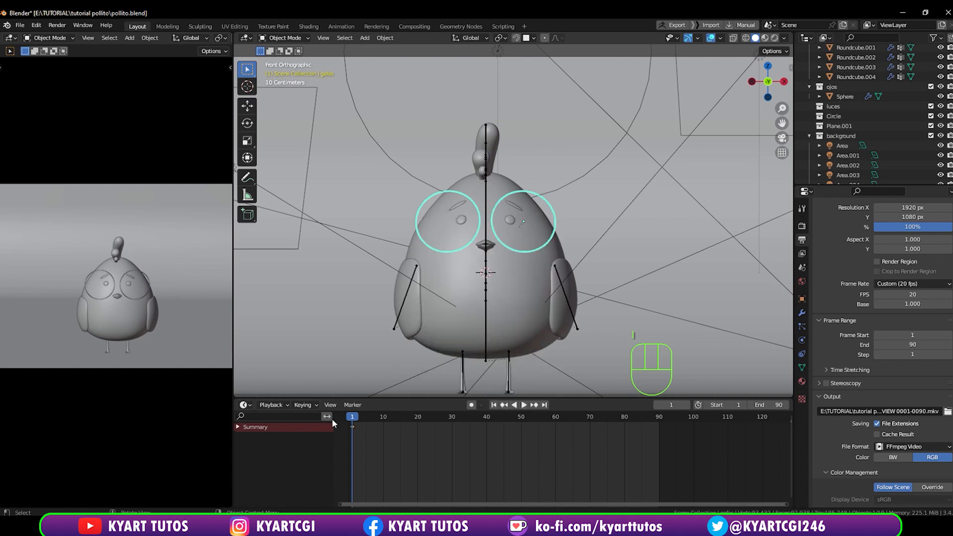
At frame 12, raise the glasses about 0.2 m along the Z axis and insert a Location keyframe.
{"action": "left_click_drag", "start_coordinate": [351, 420], "coordinate": [389, 421]}
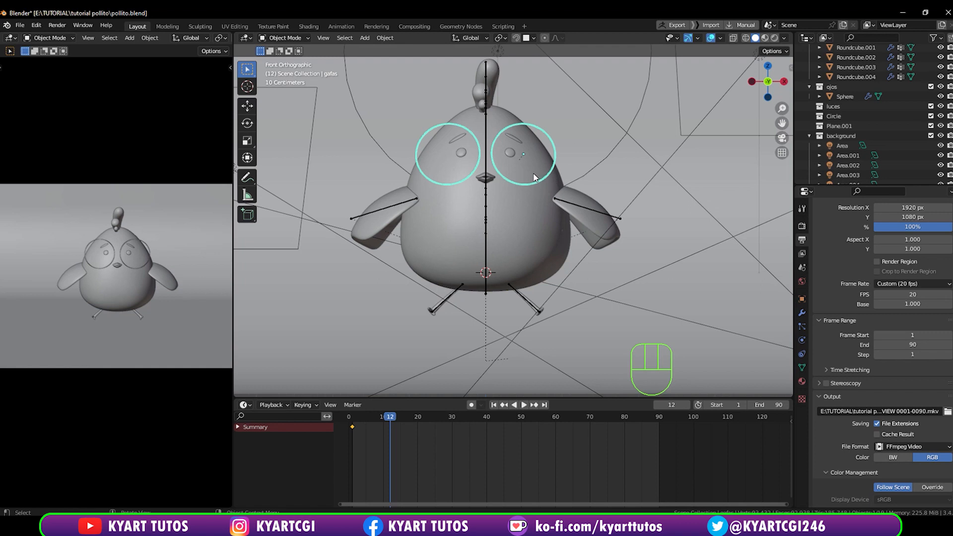
{"action": "key", "text": "g"}
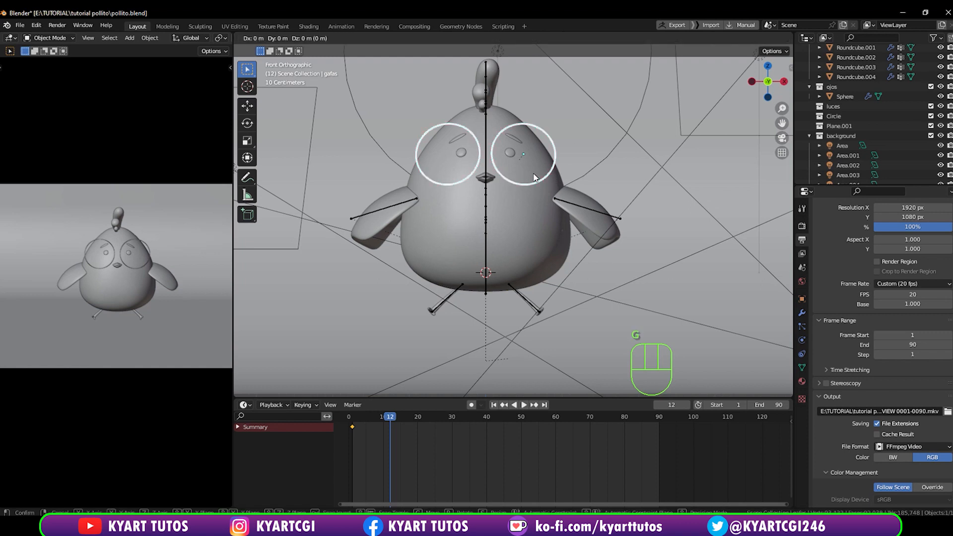
{"action": "key", "text": "z"}
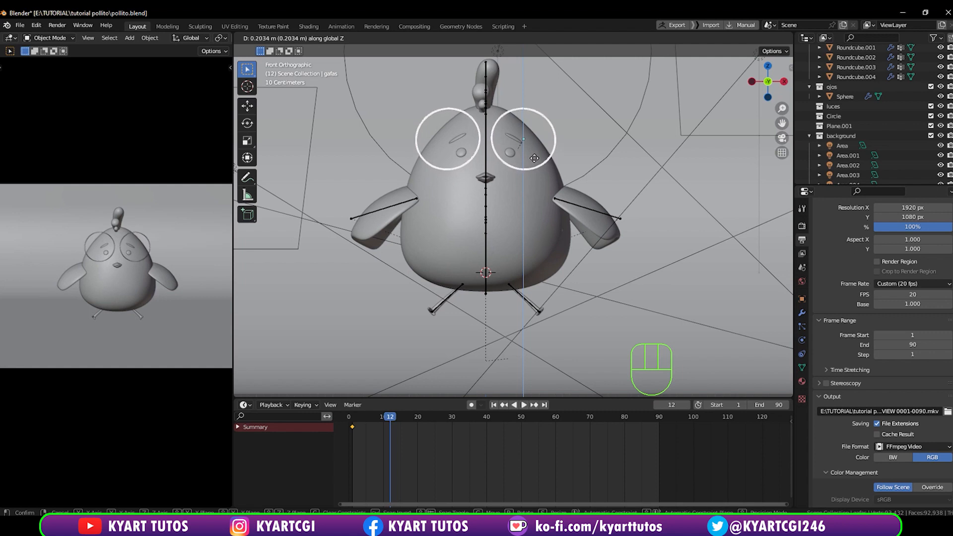
{"action": "left_click", "coordinate": [535, 161]}
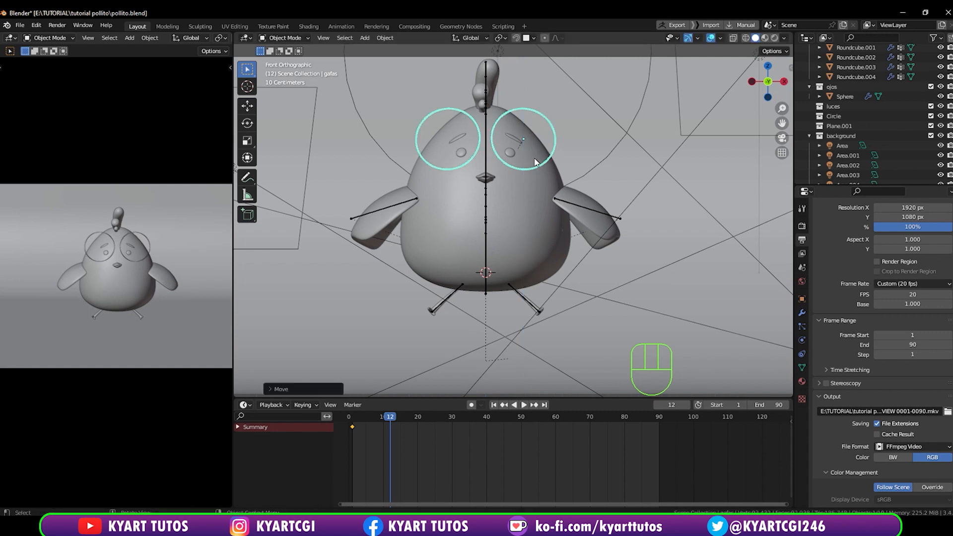
{"action": "key", "text": "i"}
{"action": "left_click", "coordinate": [534, 157]}
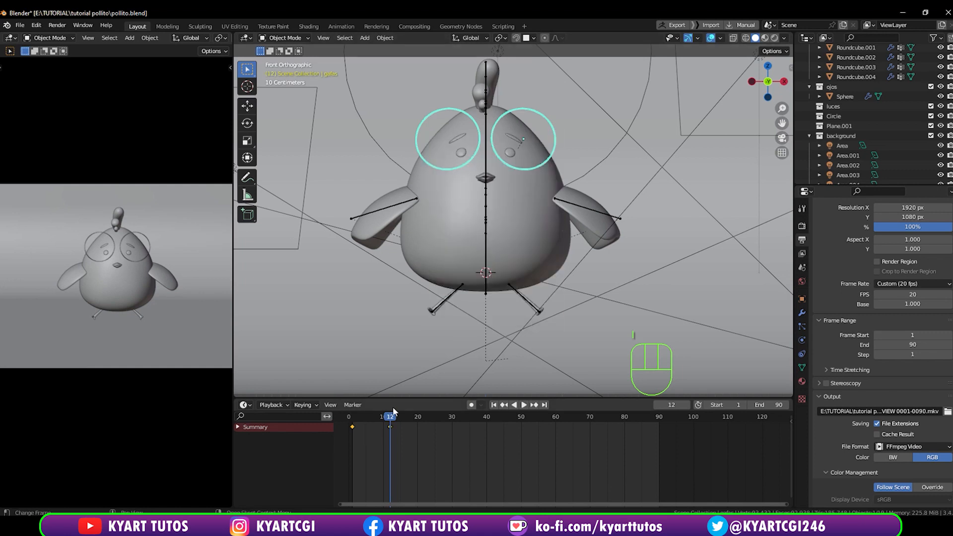
Duplicate the glasses' frame 1 keyframe to frame 20 and scrub through the frames to check the motion.
{"action": "left_click_drag", "start_coordinate": [391, 421], "coordinate": [417, 425]}
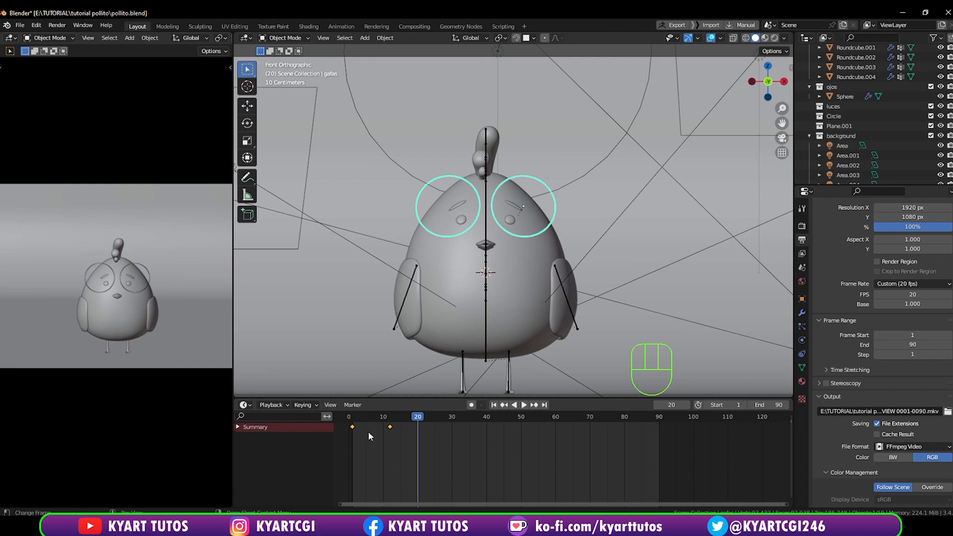
{"action": "left_click", "coordinate": [352, 426]}
{"action": "key", "text": "shift+d"}
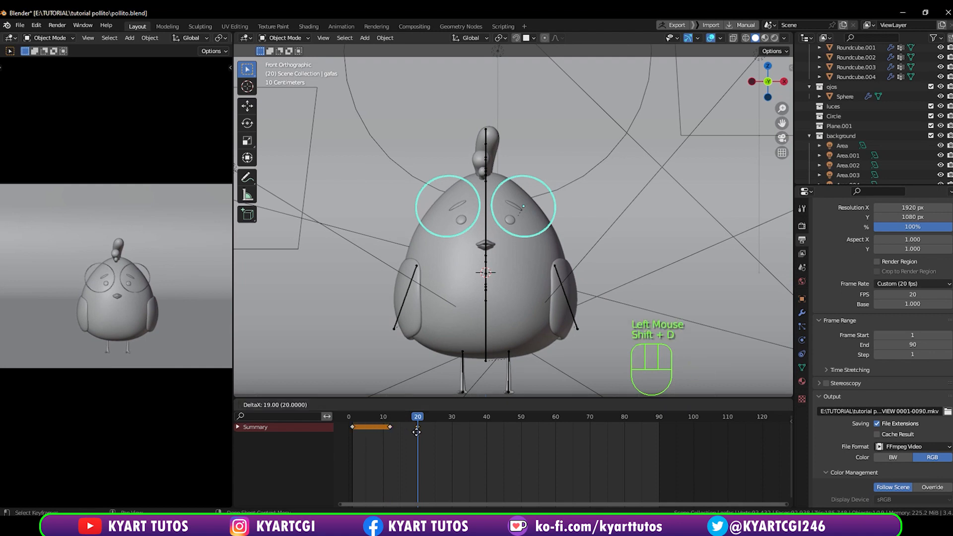
{"action": "left_click", "coordinate": [417, 432]}
{"action": "left_click_drag", "start_coordinate": [418, 419], "coordinate": [356, 425]}
{"action": "mouse_move", "coordinate": [407, 427]}
{"action": "left_mouse_down"}
{"action": "mouse_move", "coordinate": [349, 432]}
{"action": "mouse_move", "coordinate": [415, 437]}
{"action": "mouse_move", "coordinate": [359, 442]}
{"action": "mouse_move", "coordinate": [434, 438]}
{"action": "mouse_move", "coordinate": [349, 440]}
{"action": "mouse_move", "coordinate": [415, 438]}
{"action": "left_mouse_up"}
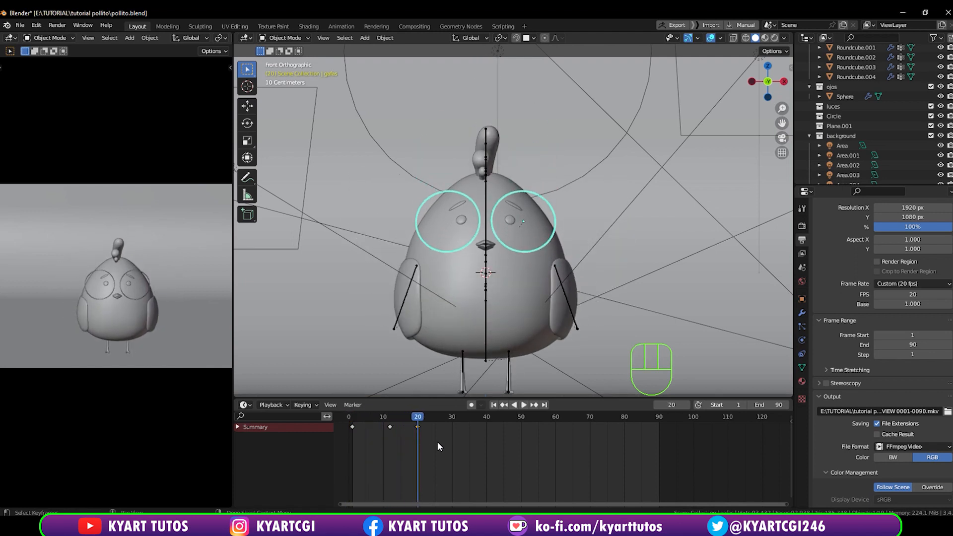
At frame 20, lower the glasses about 0.08 m along the Z axis and insert a Location keyframe.
{"action": "scroll", "coordinate": [437, 442], "scroll_direction": "up", "scroll_amount": 1}
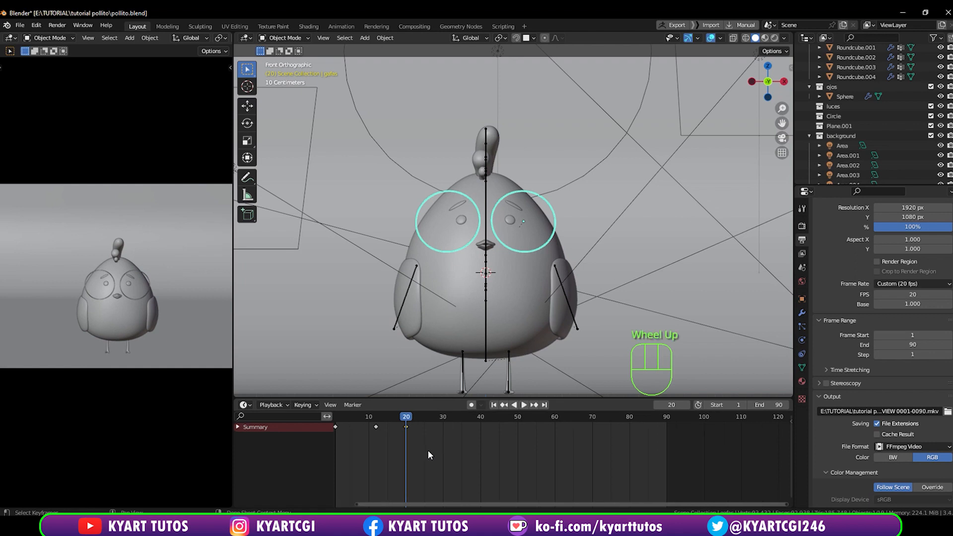
{"action": "scroll", "coordinate": [405, 421], "scroll_direction": "up", "scroll_amount": 4}
{"action": "scroll", "coordinate": [405, 421], "scroll_direction": "up", "scroll_amount": 1, "text": "alt"}
{"action": "left_click", "coordinate": [405, 420]}
{"action": "left_click_drag", "start_coordinate": [404, 418], "coordinate": [347, 420]}
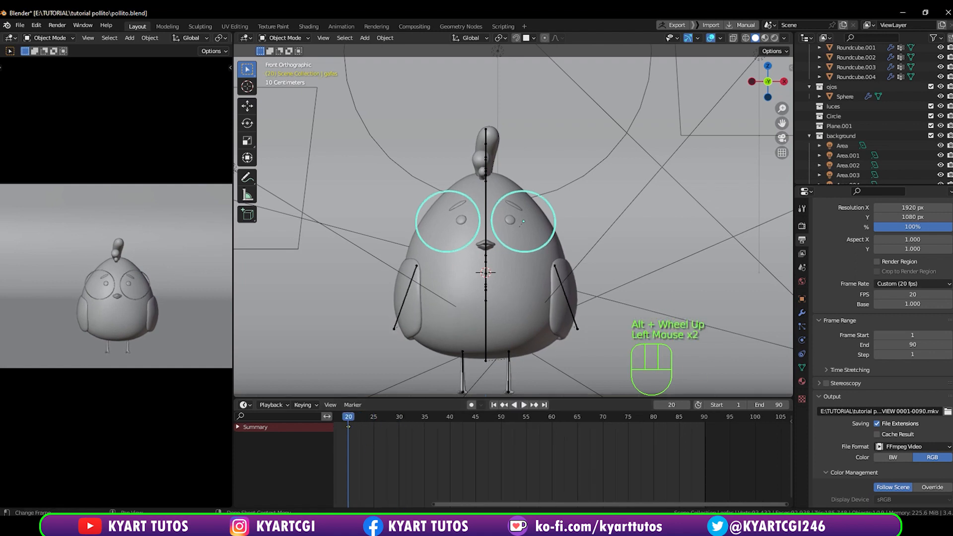
{"action": "middle_click_drag", "start_coordinate": [348, 420], "coordinate": [477, 422]}
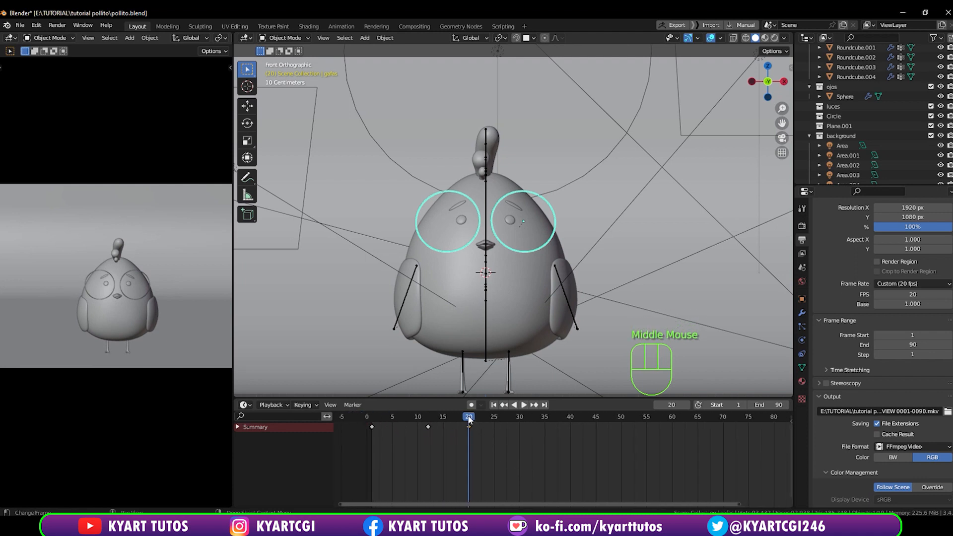
{"action": "mouse_move", "coordinate": [469, 419]}
{"action": "left_mouse_down"}
{"action": "mouse_move", "coordinate": [453, 420]}
{"action": "mouse_move", "coordinate": [469, 422]}
{"action": "left_mouse_up"}
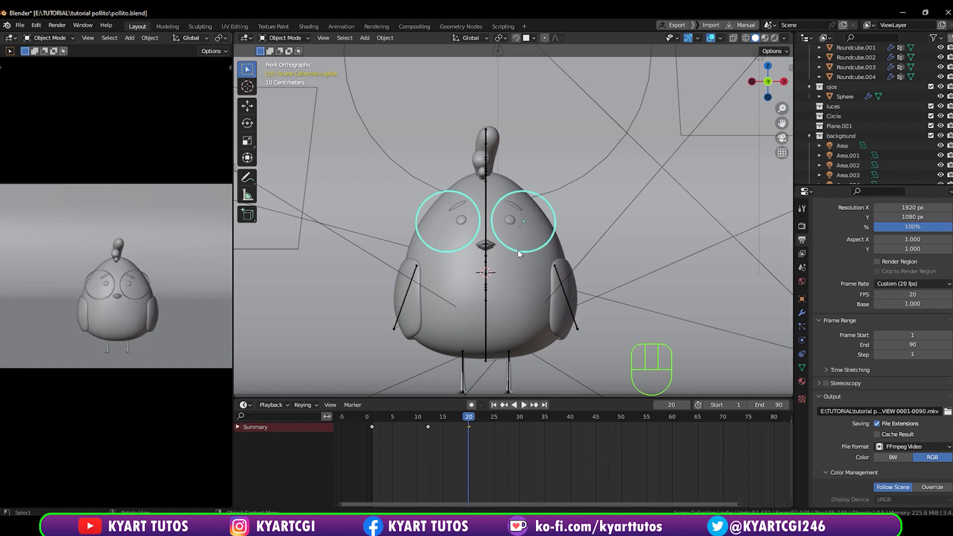
{"action": "key", "text": "g"}
{"action": "key", "text": "z"}
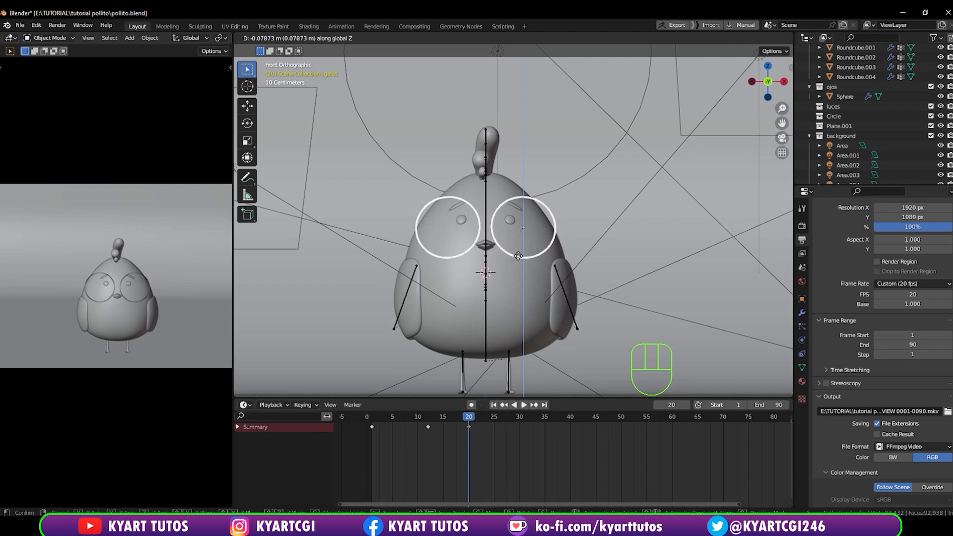
{"action": "left_click", "coordinate": [518, 255]}
{"action": "key", "text": "i"}
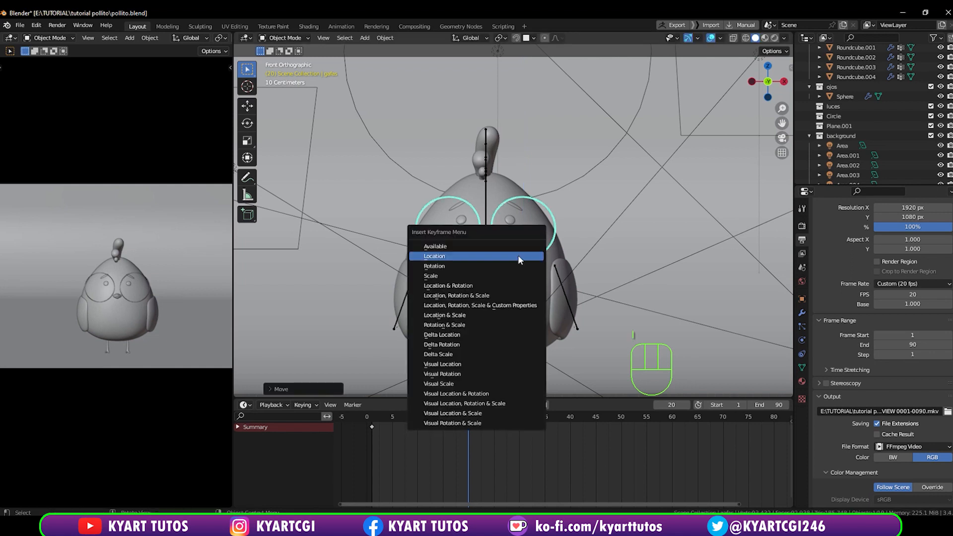
{"action": "left_click", "coordinate": [518, 258]}
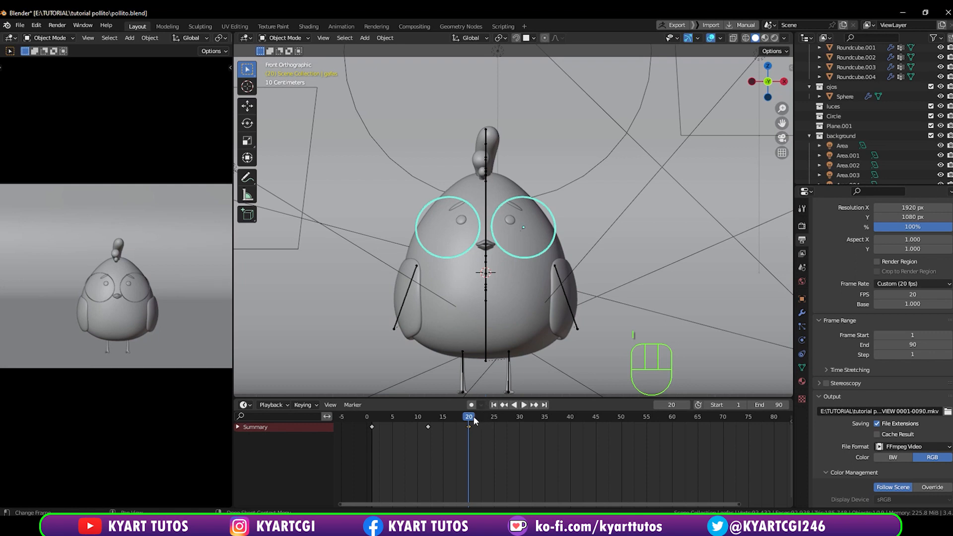
Duplicate the glasses' frame 1 keyframe to frame 22 and scrub back towards the start to check the bounce.
{"action": "left_click_drag", "start_coordinate": [471, 420], "coordinate": [478, 421]}
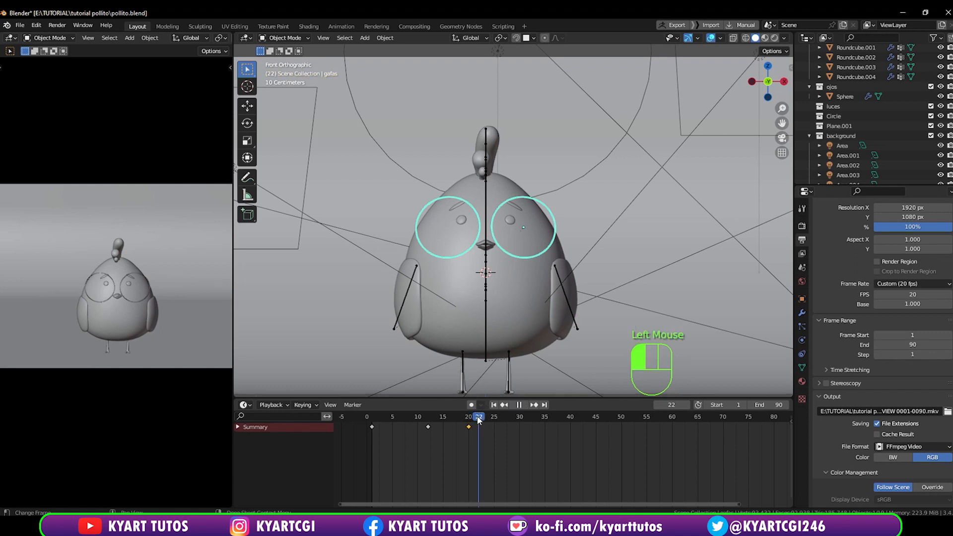
{"action": "left_click", "coordinate": [371, 426]}
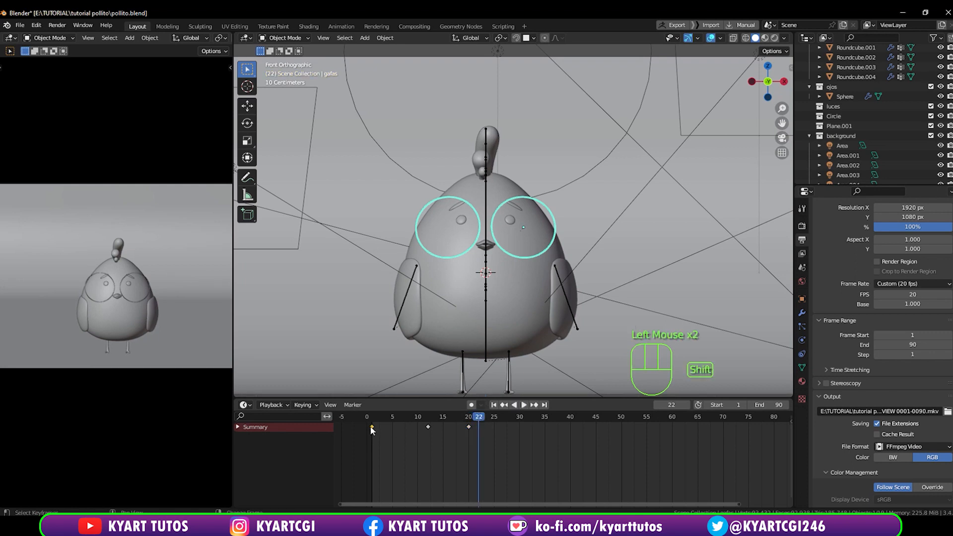
{"action": "key", "text": "shift+d"}
{"action": "left_click", "coordinate": [481, 436]}
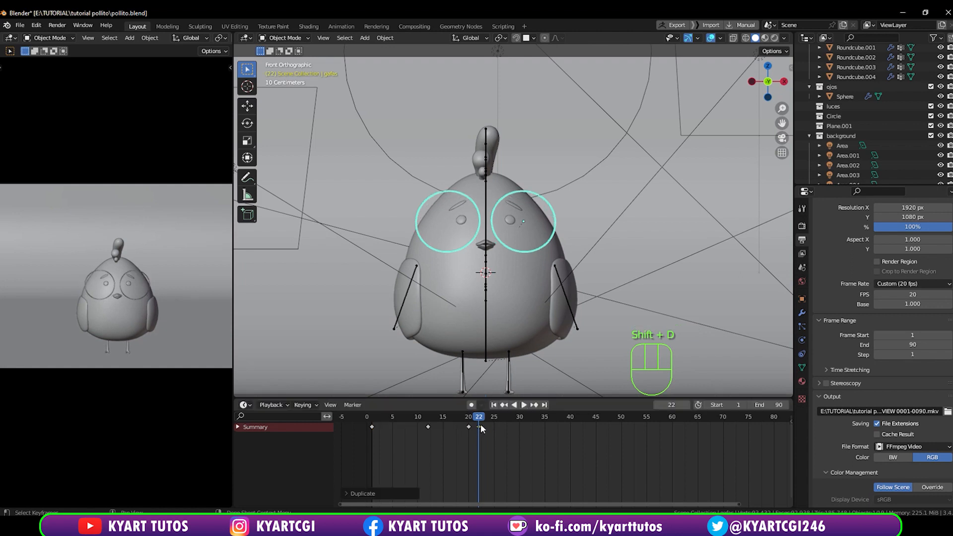
{"action": "left_click", "coordinate": [471, 419]}
{"action": "left_click_drag", "start_coordinate": [471, 422], "coordinate": [379, 421]}
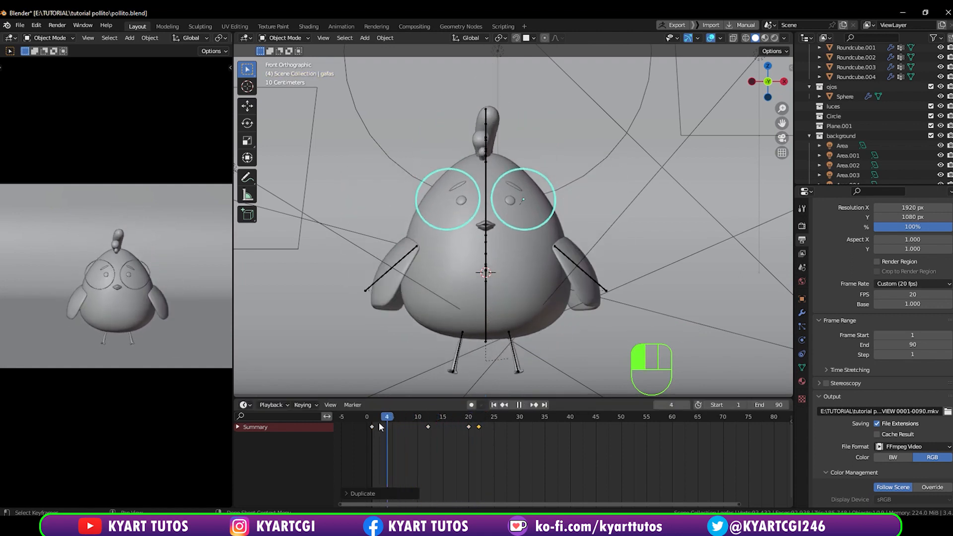
Play the animation and scrub around frame 22 to check the glasses' bounce.
{"action": "key", "text": "space"}
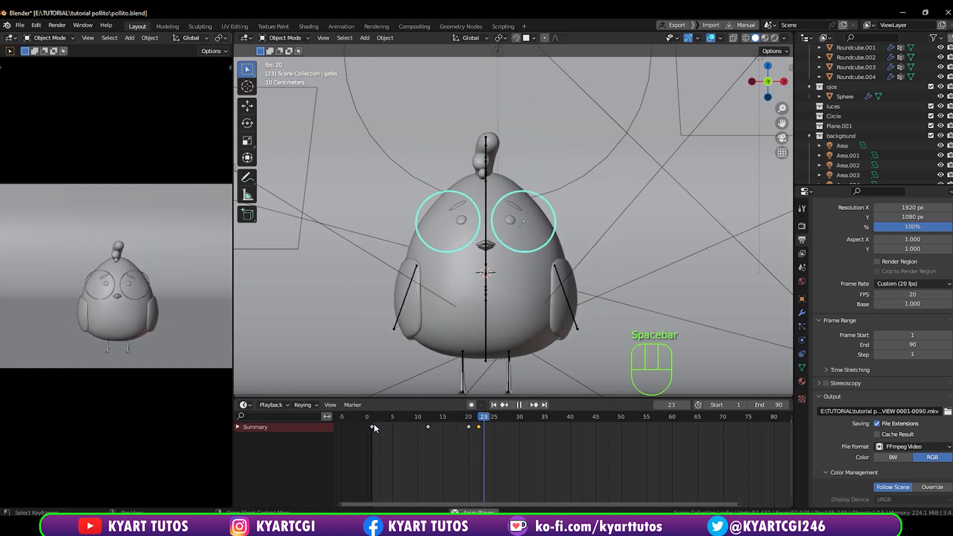
{"action": "key", "text": "space"}
{"action": "left_click_drag", "start_coordinate": [510, 417], "coordinate": [480, 426]}
{"action": "mouse_move", "coordinate": [578, 460]}
{"action": "middle_mouse_down"}
{"action": "mouse_move", "coordinate": [559, 461]}
{"action": "mouse_move", "coordinate": [579, 463]}
{"action": "middle_mouse_up"}
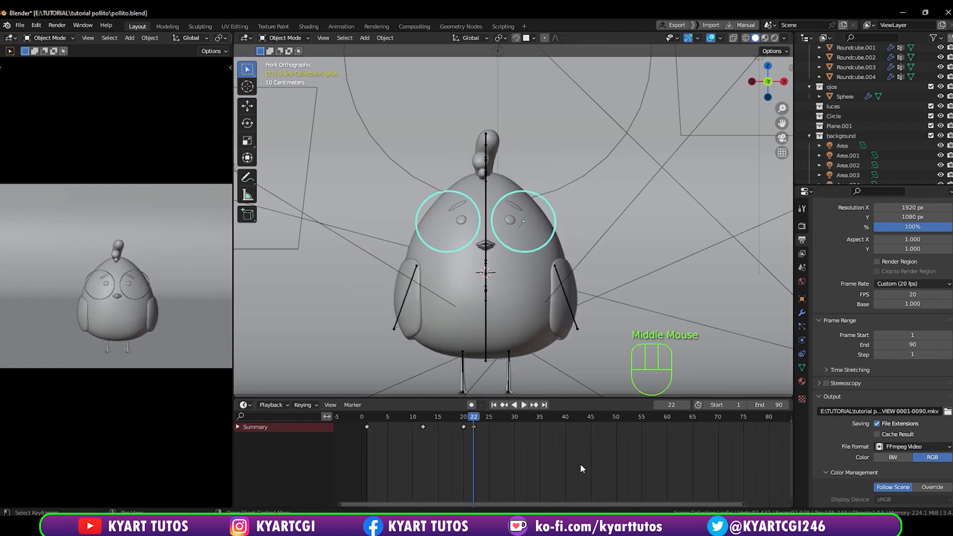
{"action": "scroll", "coordinate": [493, 448], "scroll_direction": "down", "scroll_amount": 1}
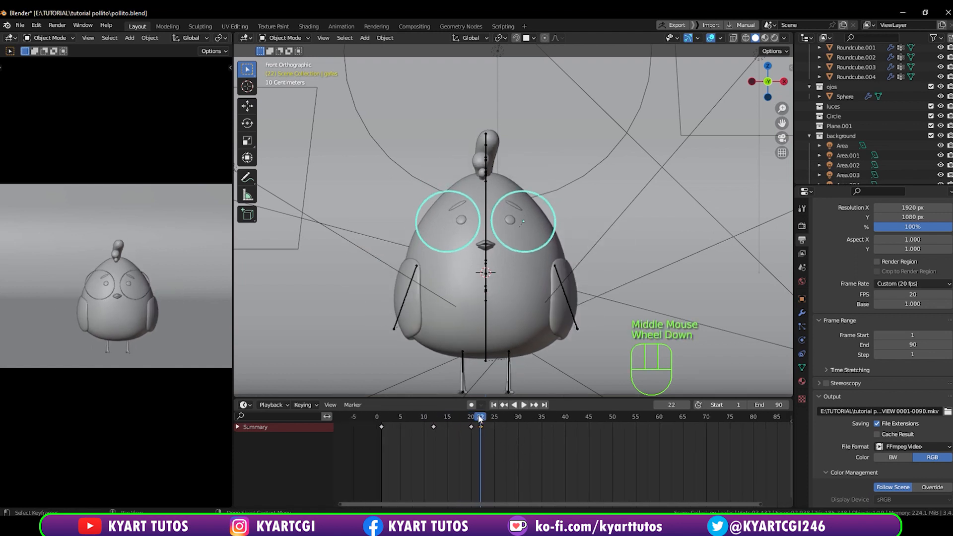
{"action": "scroll", "coordinate": [479, 416], "scroll_direction": "down", "scroll_amount": 1}
{"action": "left_click_drag", "start_coordinate": [478, 416], "coordinate": [490, 439]}
Duplicate the glasses' first-cycle keyframes and place the copies at frames 30, 40, 50 and 52.
{"action": "left_click_drag", "start_coordinate": [390, 438], "coordinate": [627, 439]}
{"action": "key", "text": "shift+d"}
{"action": "left_click", "coordinate": [631, 432]}
{"action": "left_click", "coordinate": [512, 417]}
{"action": "key", "text": "g"}
{"action": "left_click", "coordinate": [529, 433]}
{"action": "key", "text": "g"}
{"action": "left_click", "coordinate": [609, 427]}
{"action": "key", "text": "g"}
{"action": "left_click", "coordinate": [616, 429]}
Duplicate the glasses' second-cycle keyframes to frames 60, 70, 80 and 82, and play back the animation.
{"action": "left_click_drag", "start_coordinate": [489, 437], "coordinate": [643, 417]}
{"action": "key", "text": "shift+d"}
{"action": "left_click", "coordinate": [730, 430]}
{"action": "left_click_drag", "start_coordinate": [765, 418], "coordinate": [765, 426]}
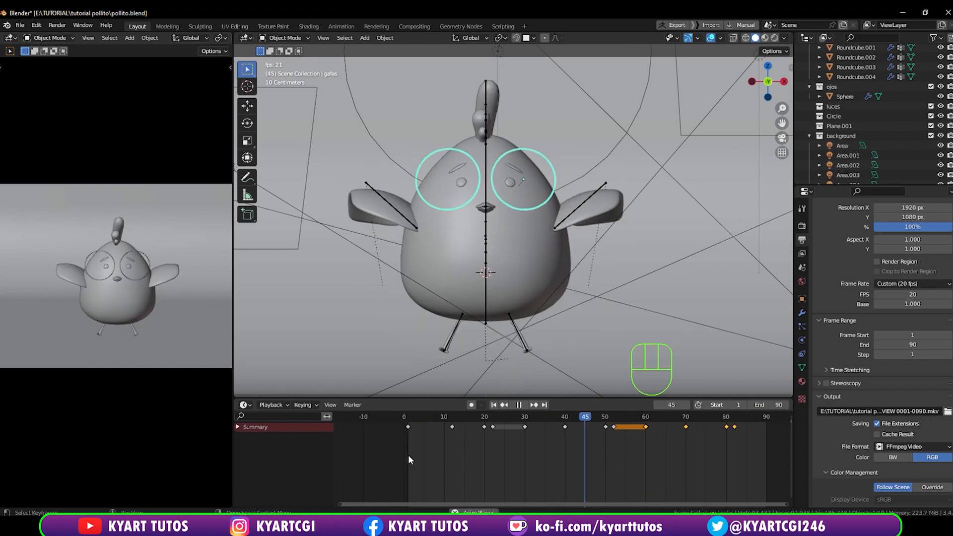
{"action": "key", "text": "space"}
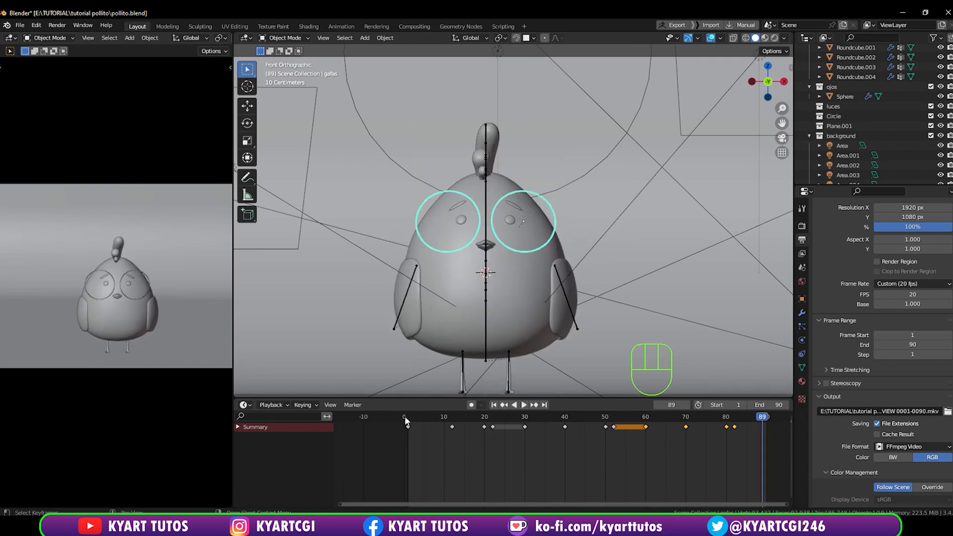
{"action": "left_click_drag", "start_coordinate": [404, 416], "coordinate": [483, 433]}
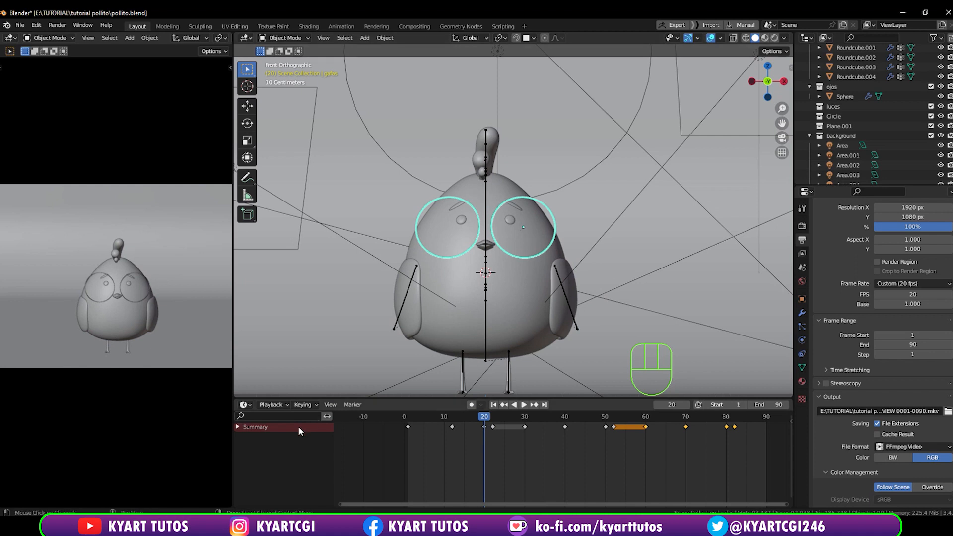
At frame 20, lower the glasses slightly more along the Z axis and insert a Location keyframe.
{"action": "mouse_move", "coordinate": [485, 418]}
{"action": "left_mouse_down"}
{"action": "mouse_move", "coordinate": [409, 422]}
{"action": "mouse_move", "coordinate": [572, 427]}
{"action": "mouse_move", "coordinate": [465, 437]}
{"action": "mouse_move", "coordinate": [636, 431]}
{"action": "mouse_move", "coordinate": [481, 434]}
{"action": "mouse_move", "coordinate": [491, 418]}
{"action": "mouse_move", "coordinate": [484, 420]}
{"action": "left_mouse_up"}
{"action": "left_click_drag", "start_coordinate": [507, 445], "coordinate": [493, 379]}
{"action": "left_click", "coordinate": [485, 418]}
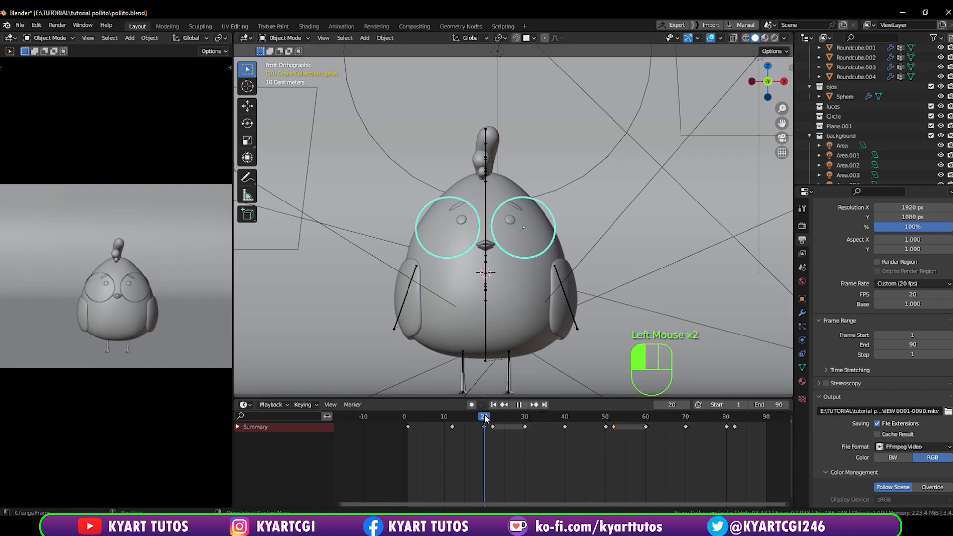
{"action": "key", "text": "g"}
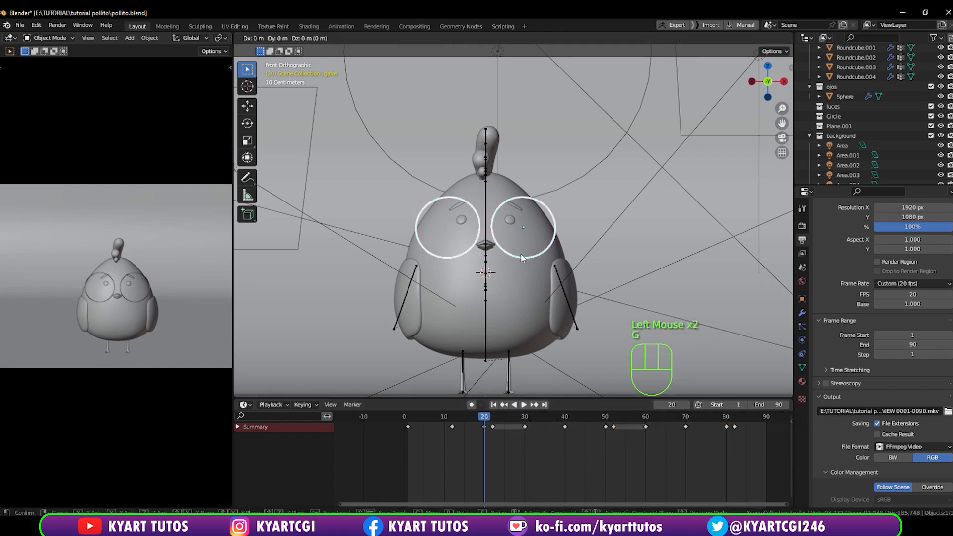
{"action": "key", "text": "z"}
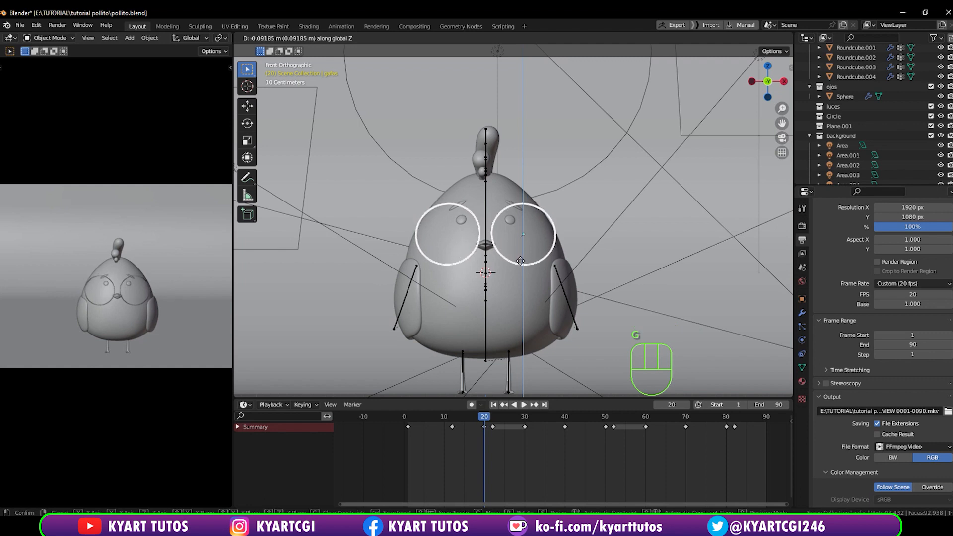
{"action": "left_click", "coordinate": [521, 261]}
{"action": "key", "text": "i"}
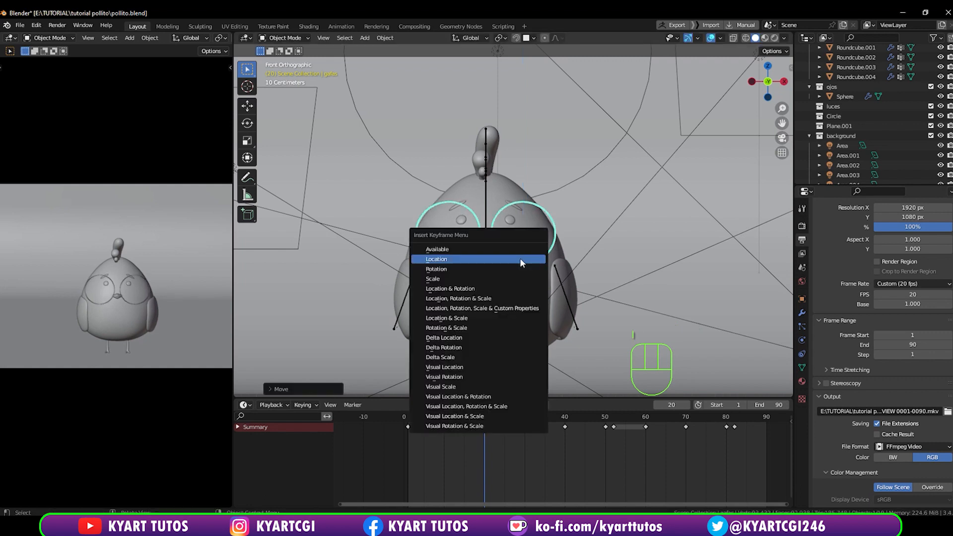
{"action": "left_click", "coordinate": [520, 257]}
{"action": "mouse_move", "coordinate": [484, 418]}
{"action": "left_mouse_down"}
{"action": "mouse_move", "coordinate": [494, 418]}
{"action": "mouse_move", "coordinate": [469, 417]}
{"action": "mouse_move", "coordinate": [498, 418]}
{"action": "mouse_move", "coordinate": [442, 418]}
{"action": "mouse_move", "coordinate": [503, 419]}
{"action": "mouse_move", "coordinate": [407, 427]}
{"action": "mouse_move", "coordinate": [492, 429]}
{"action": "left_mouse_up"}
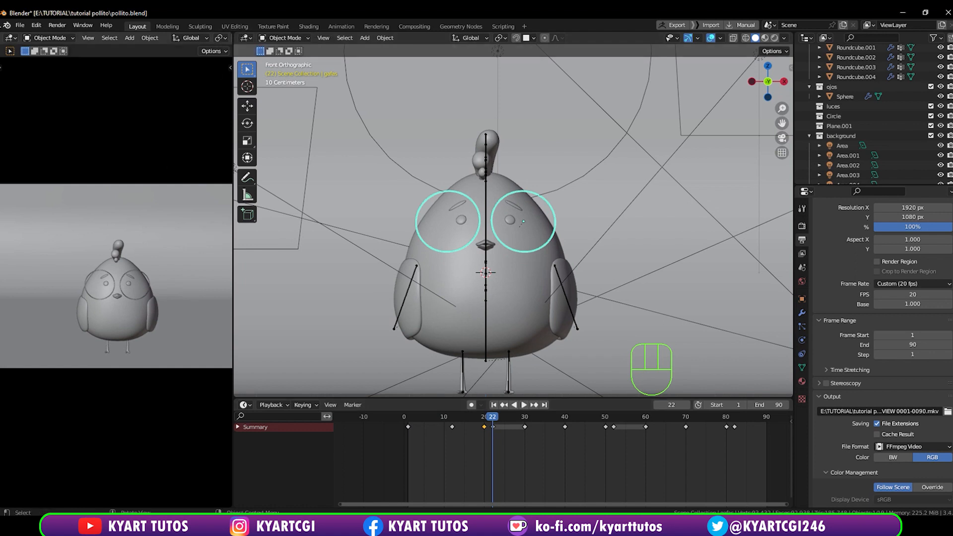
Switch the camera preview area to the Graph Editor, hide its sidebar and expand the glasses' Object Transforms channels.
{"action": "left_click", "coordinate": [11, 38]}
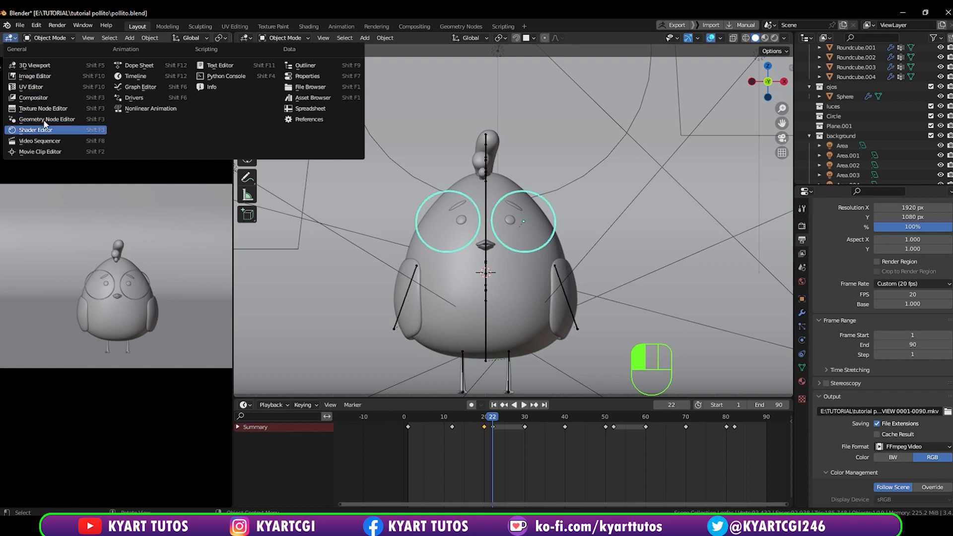
{"action": "left_click", "coordinate": [144, 87]}
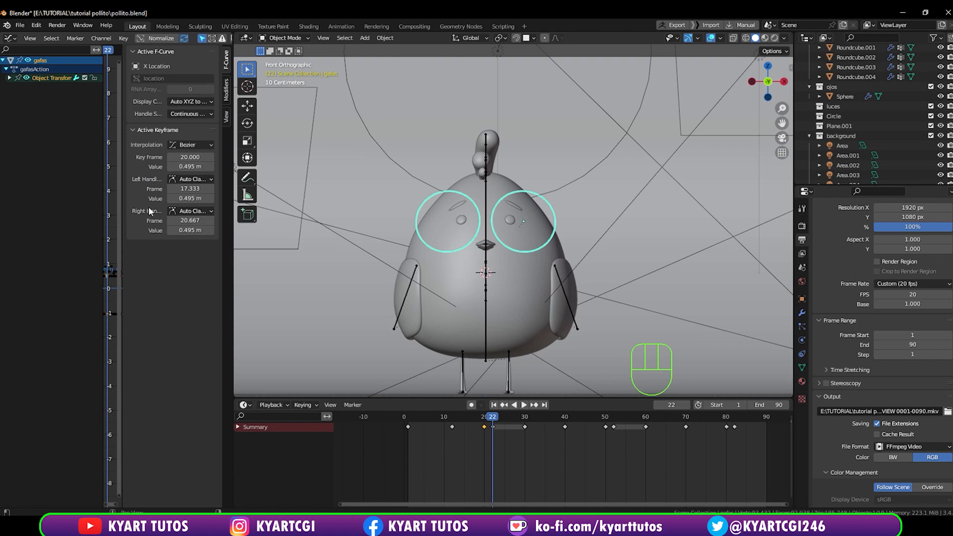
{"action": "key", "text": "n"}
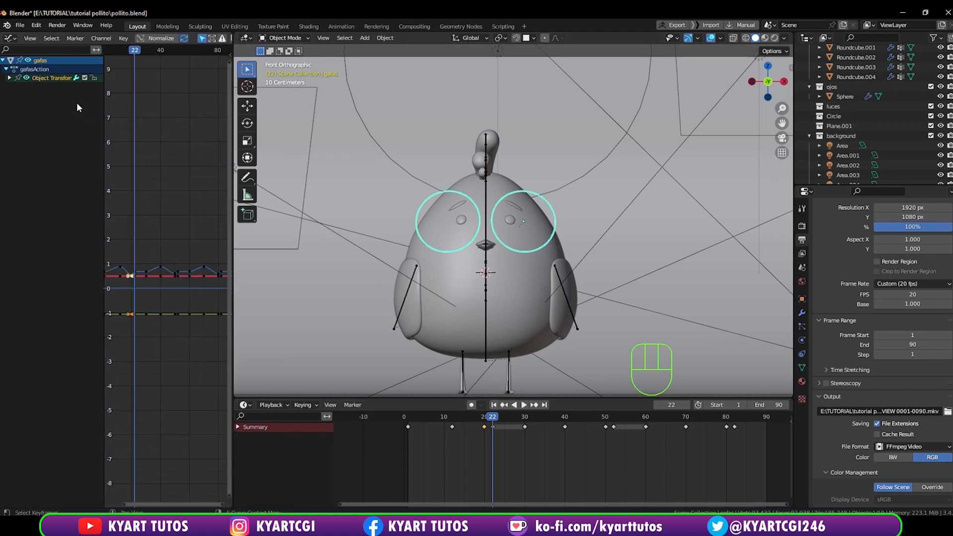
{"action": "left_click", "coordinate": [9, 79]}
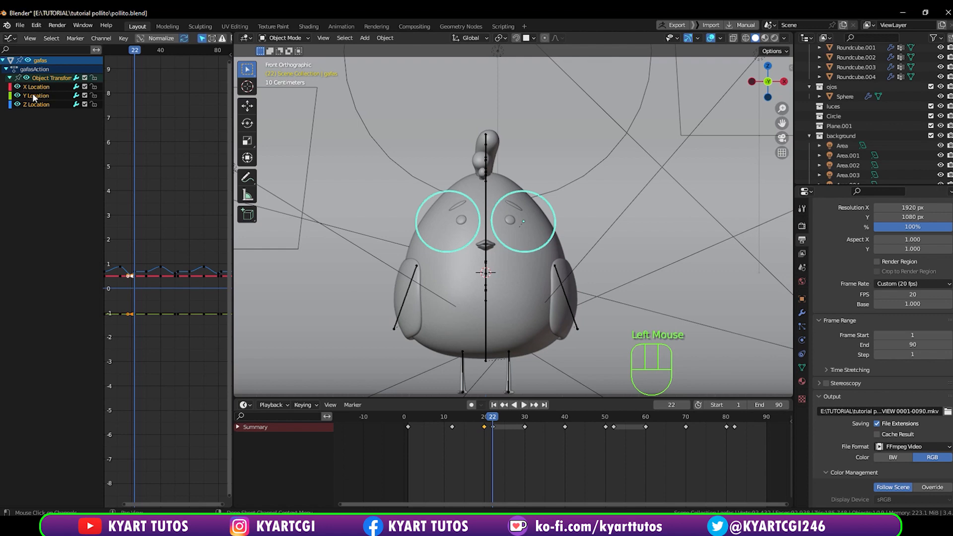
Show only the glasses' Z Location curve, hiding and locking the X Location and Y Location channels.
{"action": "left_click", "coordinate": [17, 96]}
{"action": "left_click", "coordinate": [17, 105]}
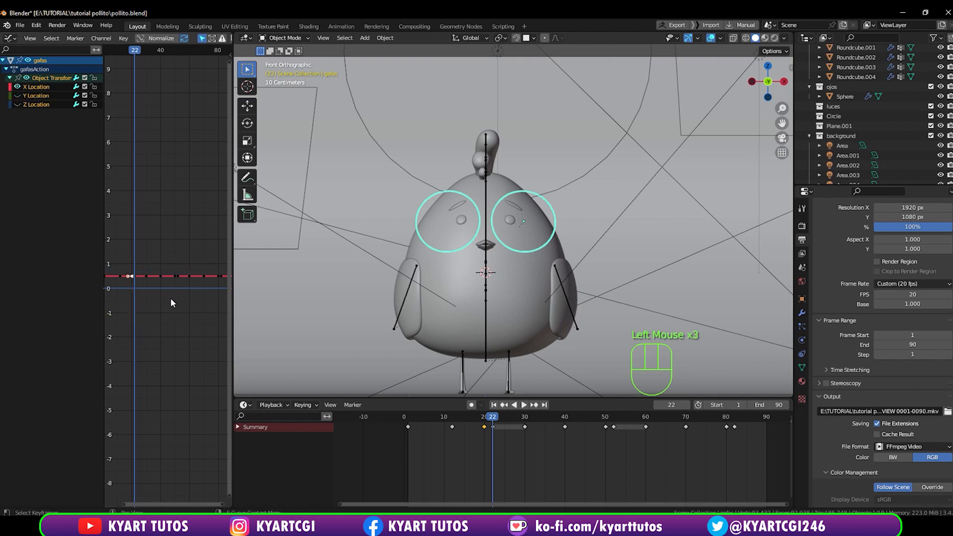
{"action": "scroll", "coordinate": [141, 231], "scroll_direction": "up", "scroll_amount": 1}
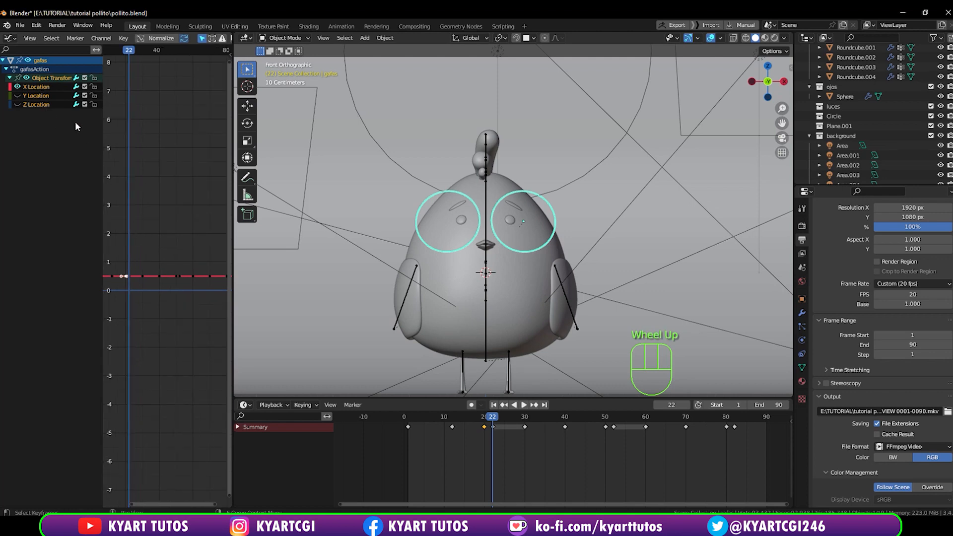
{"action": "left_click", "coordinate": [55, 97]}
{"action": "middle_click", "coordinate": [156, 98]}
{"action": "scroll", "coordinate": [156, 99], "scroll_direction": "up", "scroll_amount": 5}
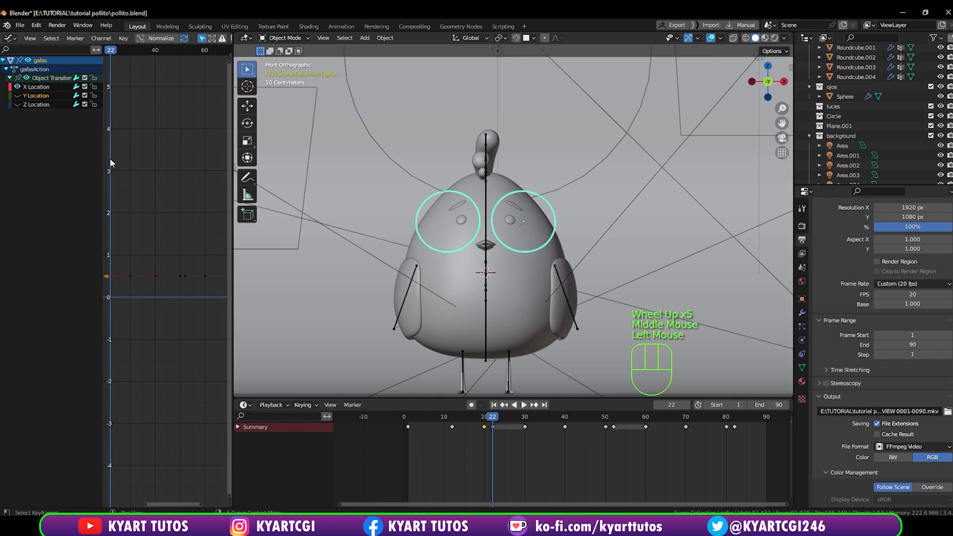
{"action": "left_click", "coordinate": [18, 104]}
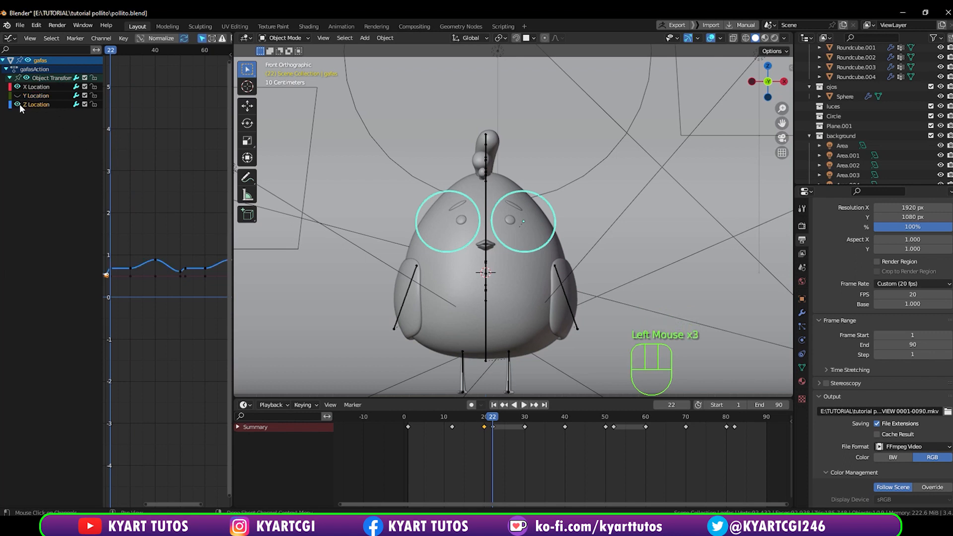
{"action": "left_click", "coordinate": [18, 95]}
{"action": "left_click", "coordinate": [17, 87]}
{"action": "left_click", "coordinate": [17, 95]}
{"action": "left_click", "coordinate": [93, 95]}
{"action": "left_click", "coordinate": [93, 86]}
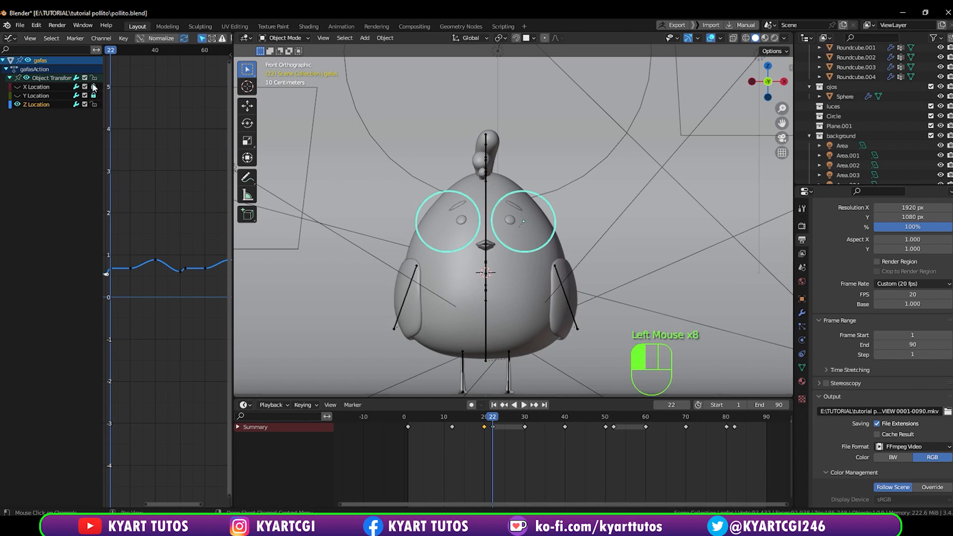
Widen the Graph Editor area and frame the glasses' Z Location curve in it.
{"action": "middle_click_drag", "start_coordinate": [187, 266], "coordinate": [191, 244]}
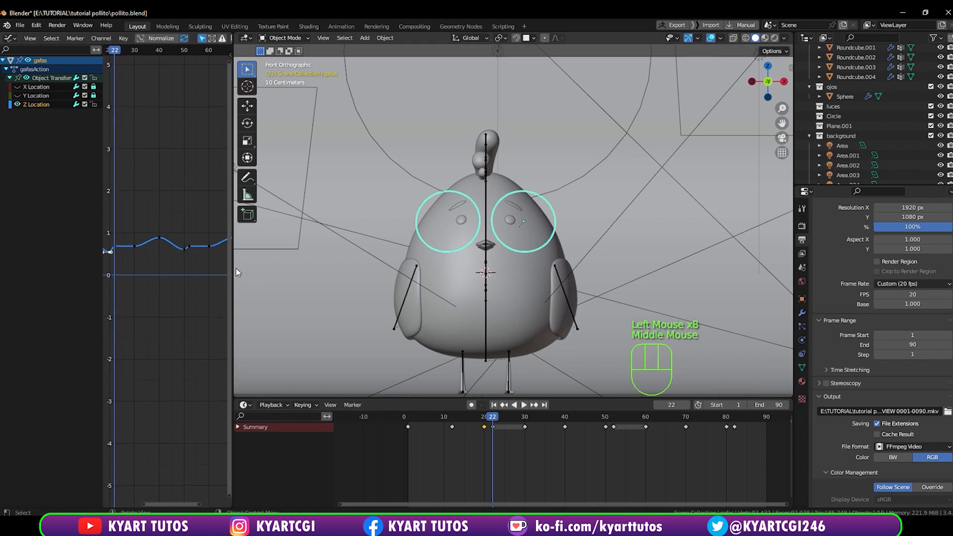
{"action": "left_click_drag", "start_coordinate": [232, 268], "coordinate": [353, 285]}
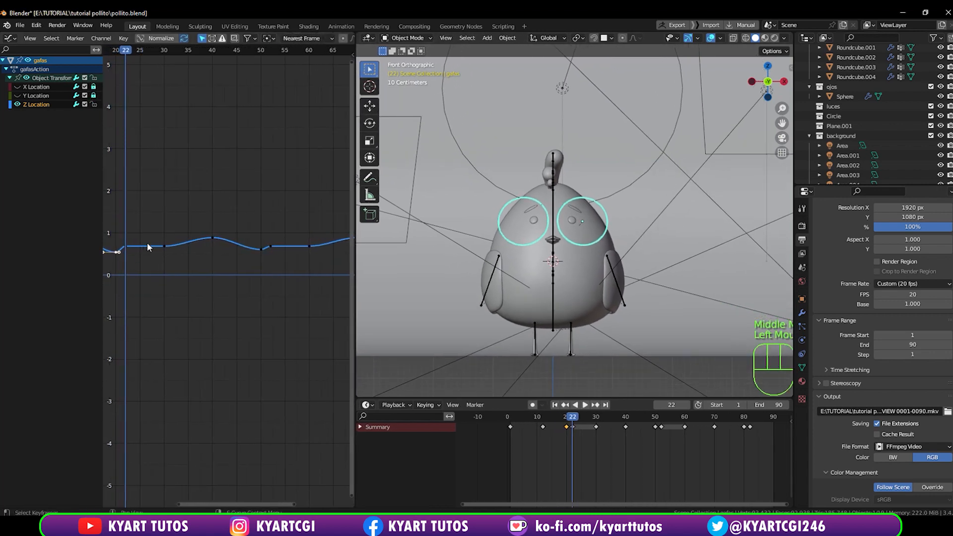
{"action": "scroll", "coordinate": [196, 240], "scroll_direction": "down", "scroll_amount": 1}
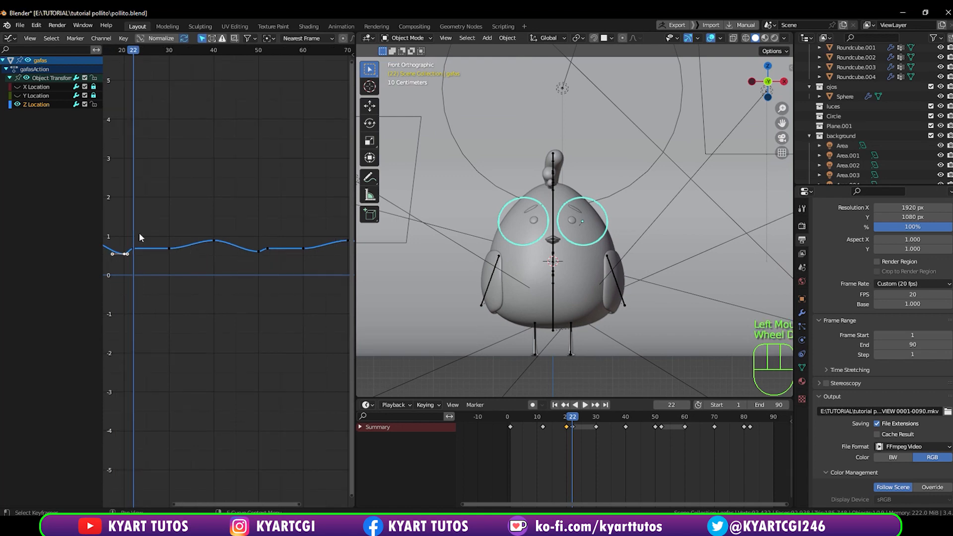
{"action": "scroll", "coordinate": [207, 262], "scroll_direction": "down", "scroll_amount": 4}
{"action": "middle_click_drag", "start_coordinate": [159, 231], "coordinate": [175, 241]}
{"action": "middle_click_drag", "start_coordinate": [175, 241], "coordinate": [191, 251], "text": "shift"}
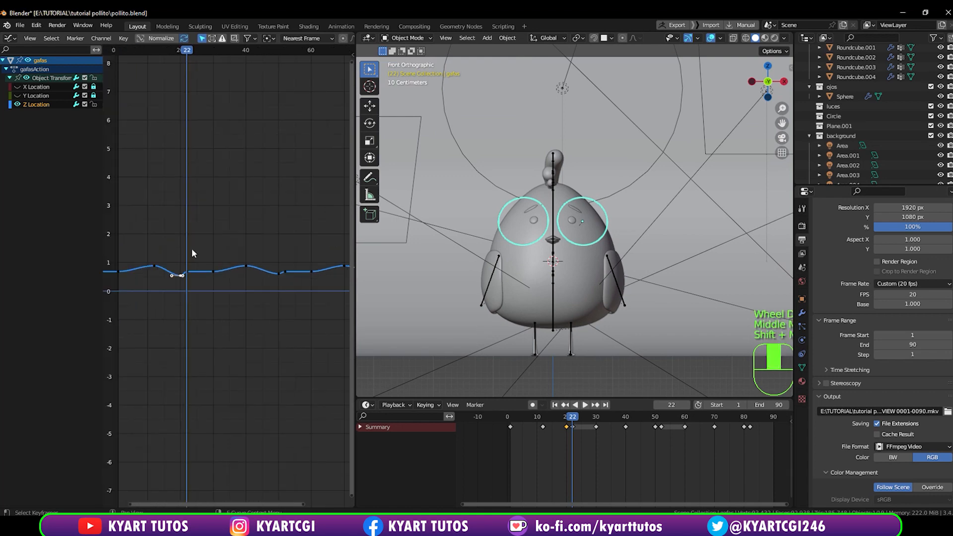
{"action": "scroll", "coordinate": [219, 293], "scroll_direction": "down", "scroll_amount": 1}
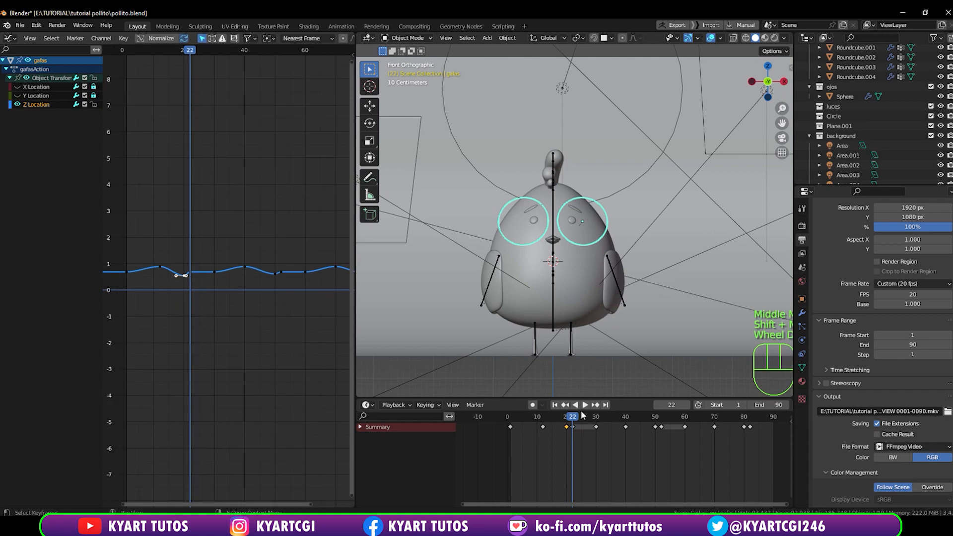
Play and scrub the animation between frames 12 and 29 to compare the glasses' motion with the Z Location curve.
{"action": "left_click", "coordinate": [585, 404]}
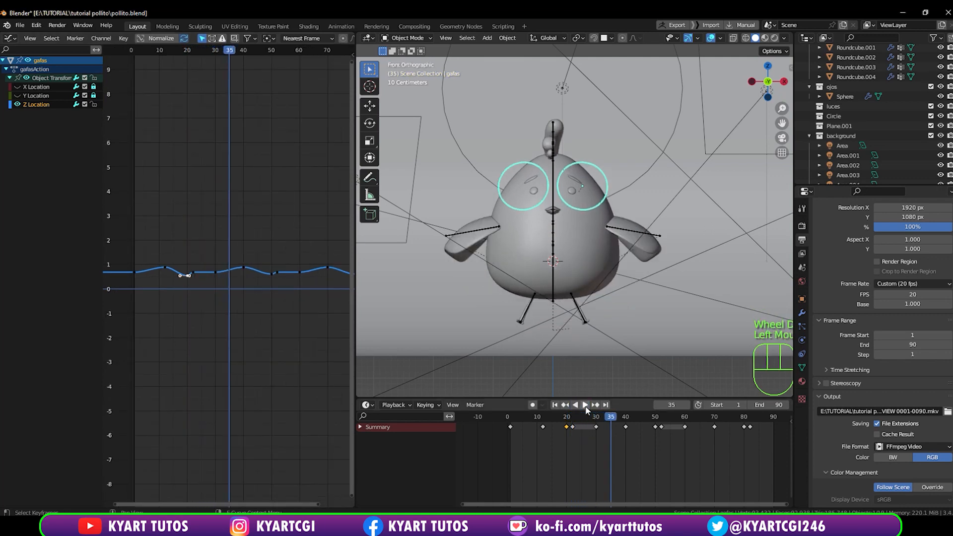
{"action": "left_click", "coordinate": [551, 417]}
{"action": "mouse_move", "coordinate": [534, 419]}
{"action": "left_mouse_down"}
{"action": "mouse_move", "coordinate": [507, 419]}
{"action": "mouse_move", "coordinate": [543, 421]}
{"action": "left_mouse_up"}
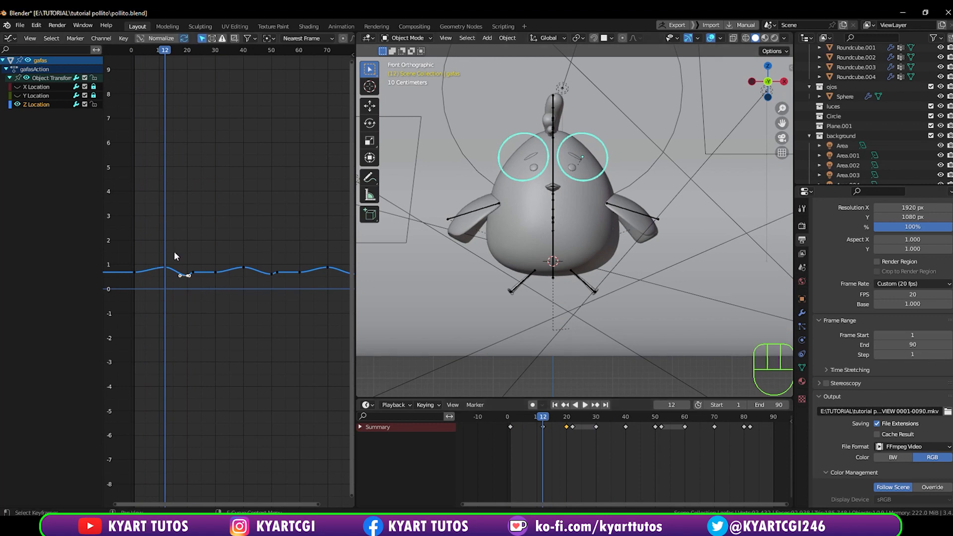
{"action": "scroll", "coordinate": [175, 273], "scroll_direction": "up", "scroll_amount": 1}
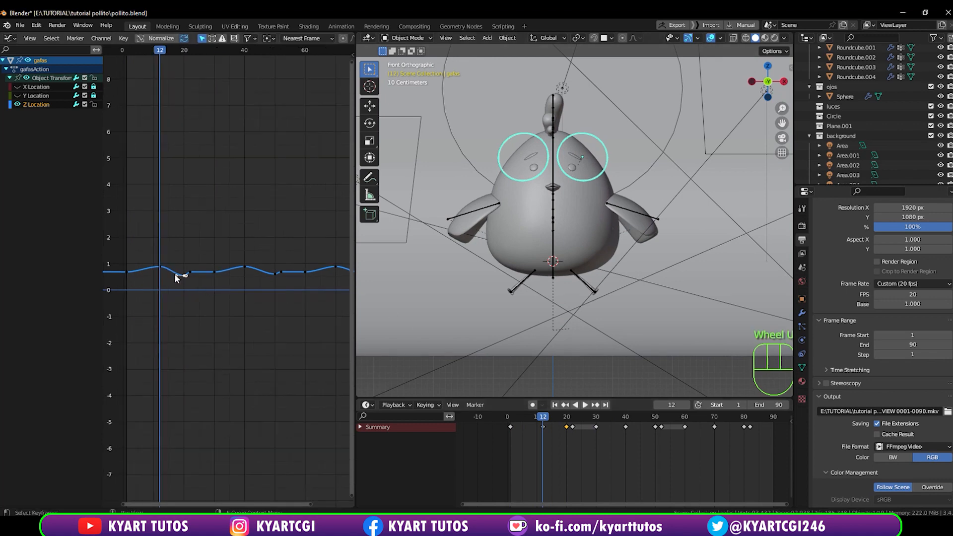
{"action": "scroll", "coordinate": [161, 268], "scroll_direction": "up", "scroll_amount": 1}
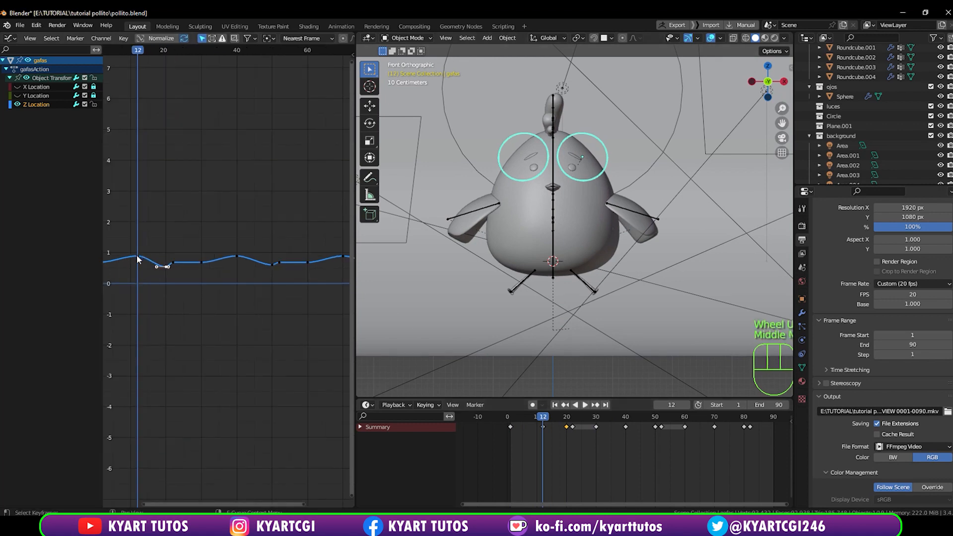
{"action": "left_click", "coordinate": [138, 257]}
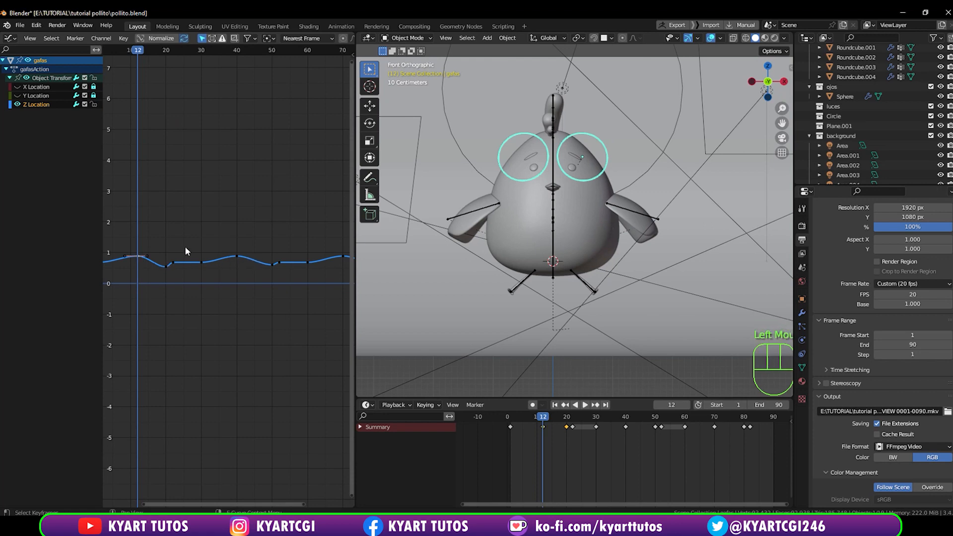
{"action": "left_click_drag", "start_coordinate": [141, 48], "coordinate": [197, 81]}
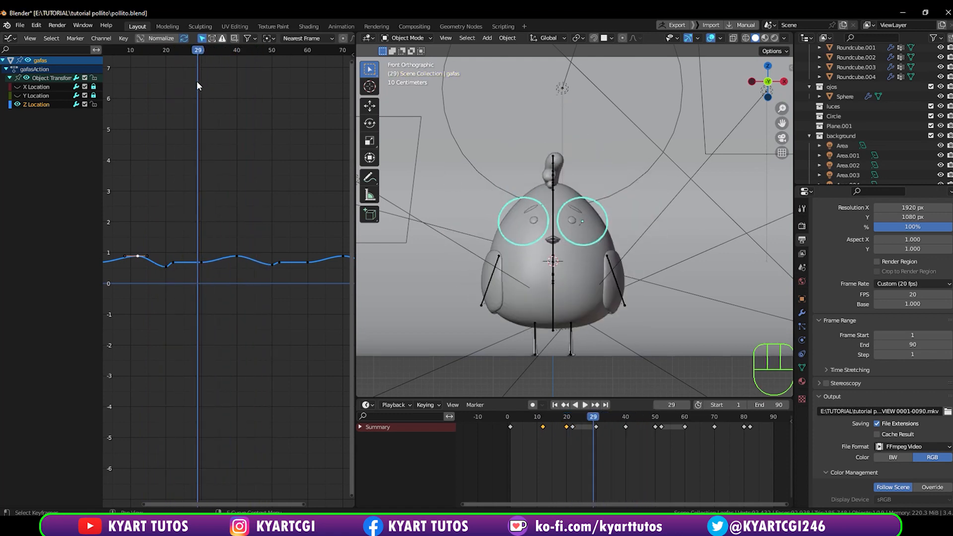
Lower the glasses' three lowest Z Location keyframes, at frames 20, 50 and 80, by about 0.16 without shifting them in time.
{"action": "left_click", "coordinate": [166, 267]}
{"action": "left_click", "coordinate": [272, 265], "text": "shift"}
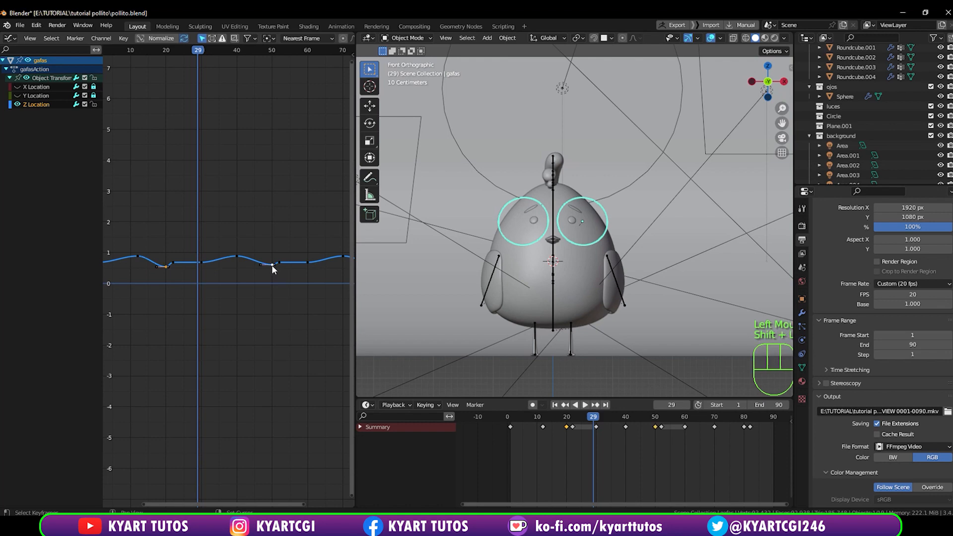
{"action": "middle_click_drag", "start_coordinate": [294, 290], "coordinate": [159, 308]}
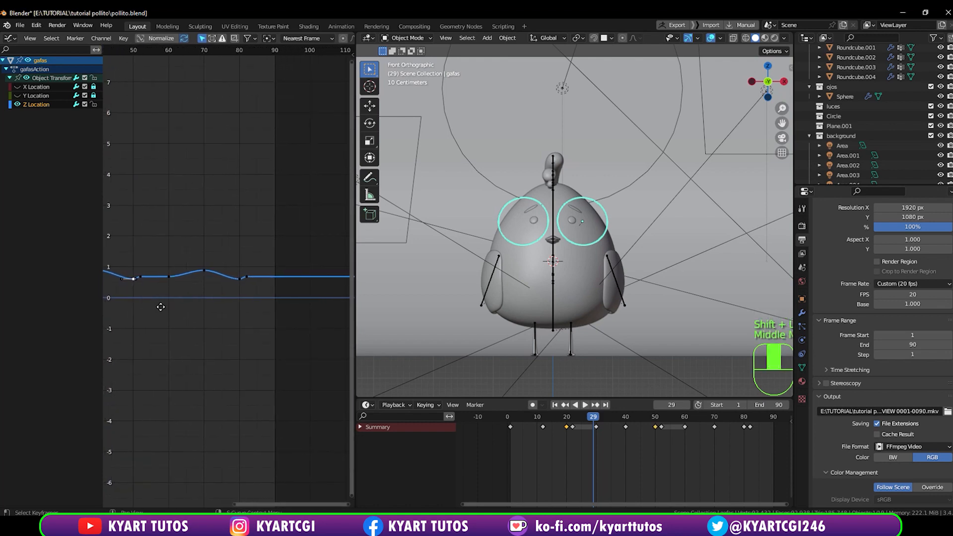
{"action": "left_click", "coordinate": [238, 280], "text": "shift"}
{"action": "middle_click_drag", "start_coordinate": [217, 291], "coordinate": [316, 286]}
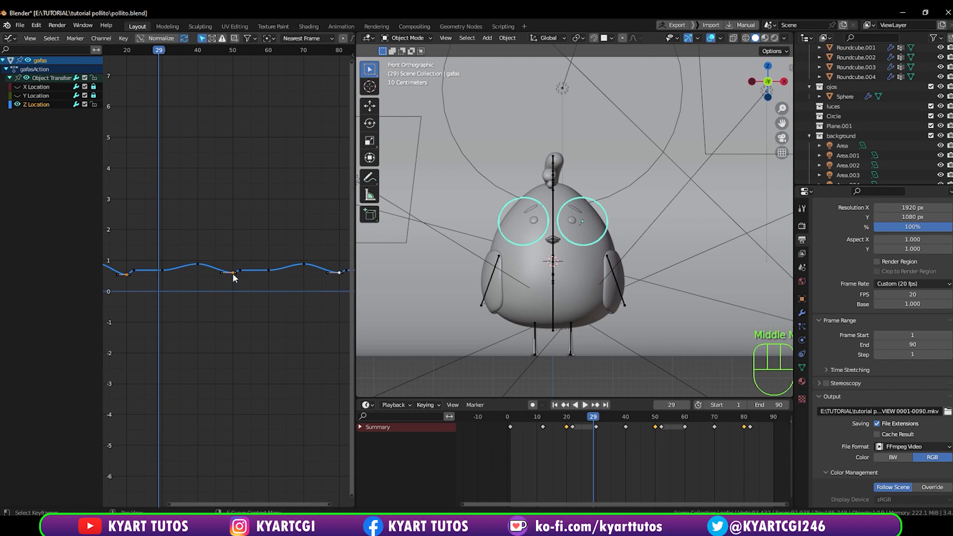
{"action": "key", "text": "g"}
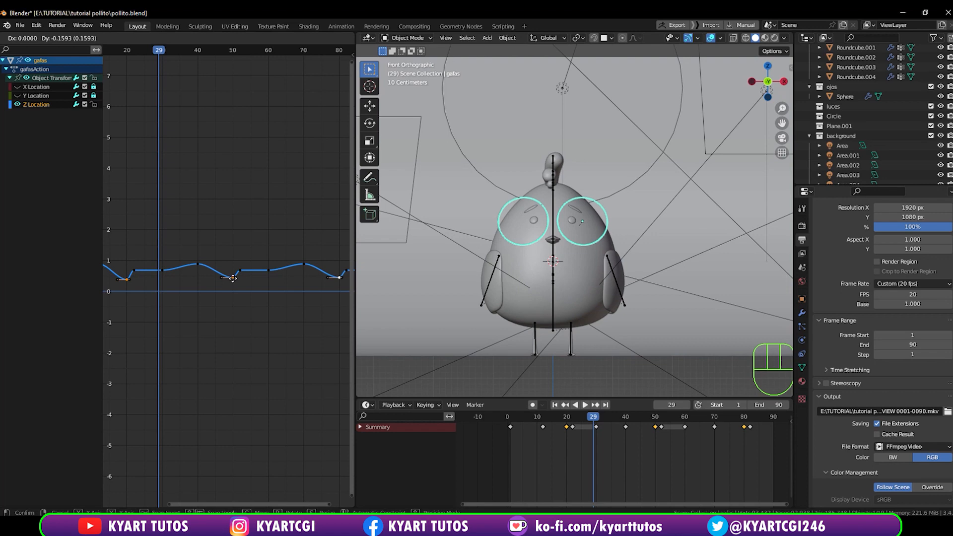
{"action": "left_click", "coordinate": [233, 277]}
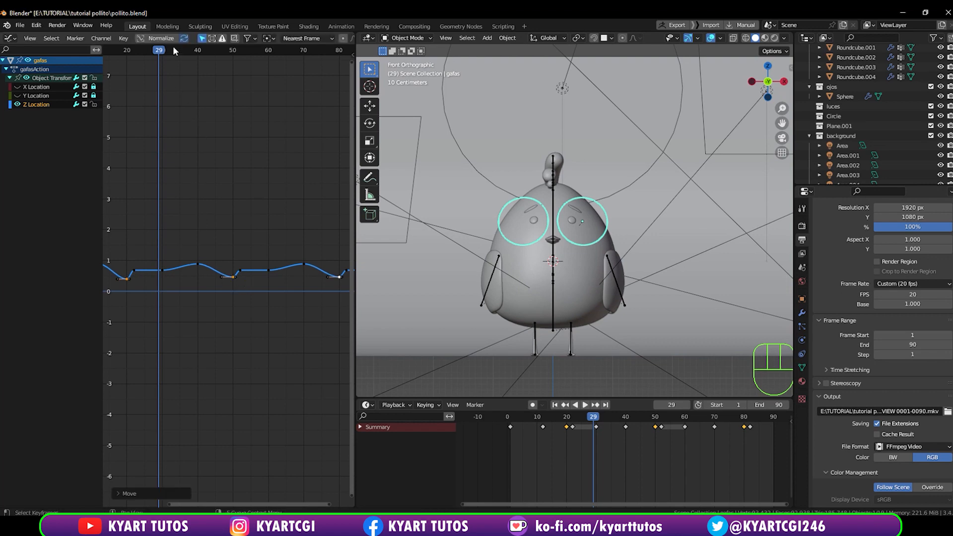
Raise the glasses' Z Location keyframes at frames 22, 52 and 82 to about 0.78 m.
{"action": "left_click_drag", "start_coordinate": [163, 49], "coordinate": [240, 98]}
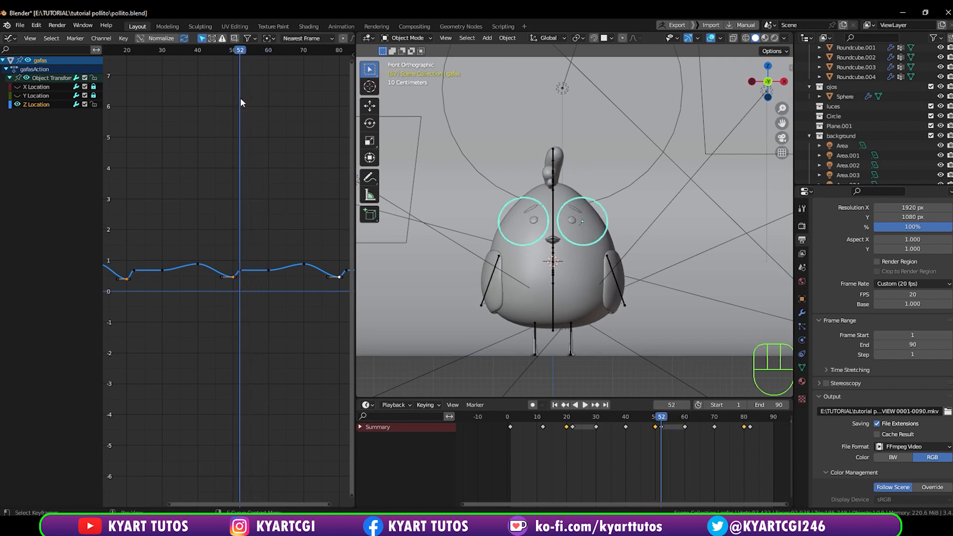
{"action": "left_click", "coordinate": [242, 272]}
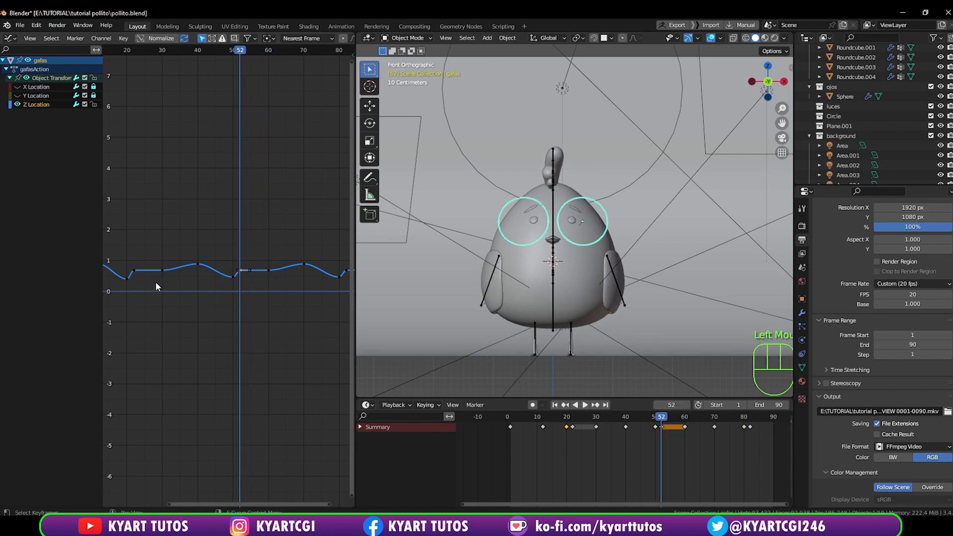
{"action": "left_click", "coordinate": [135, 270], "text": "shift"}
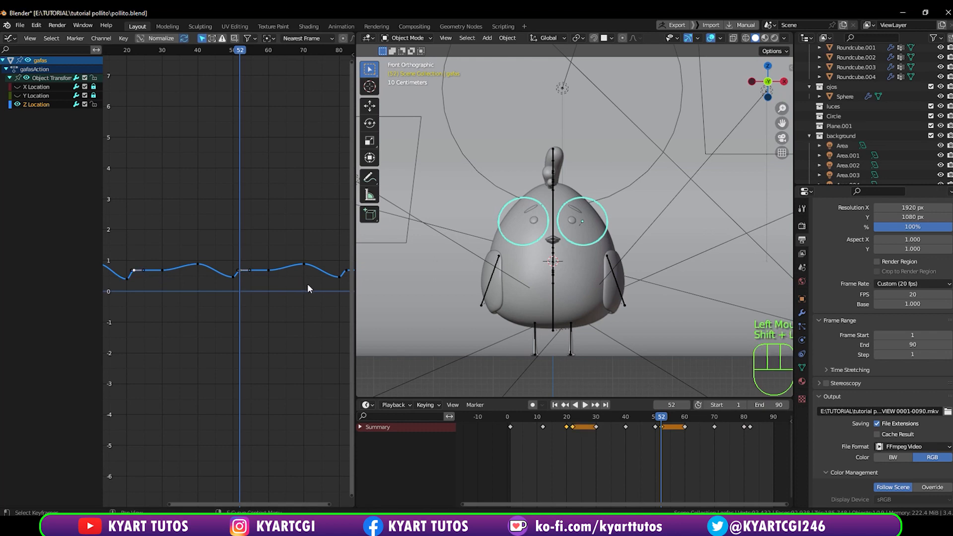
{"action": "middle_click_drag", "start_coordinate": [335, 283], "coordinate": [296, 281], "text": "shift"}
{"action": "left_click", "coordinate": [308, 270], "text": "shift"}
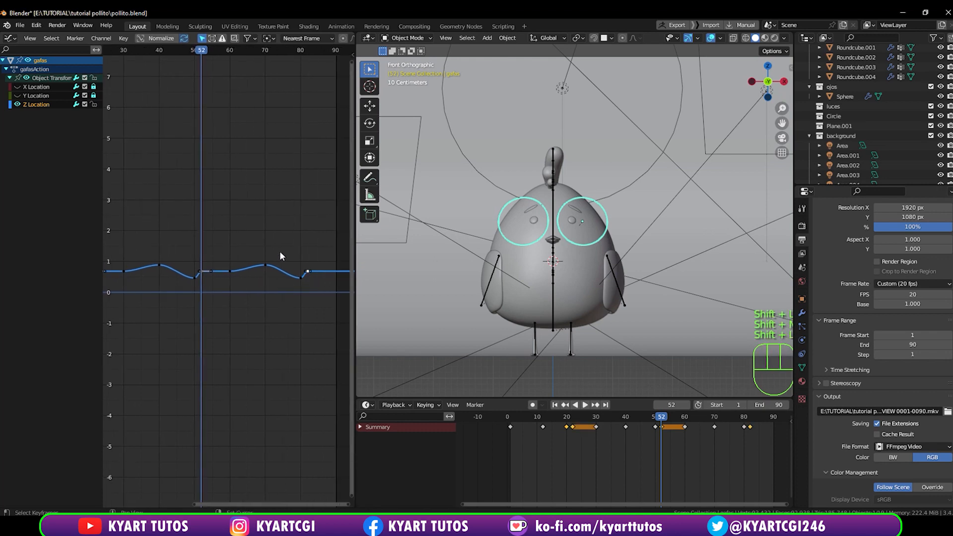
{"action": "key", "text": "g"}
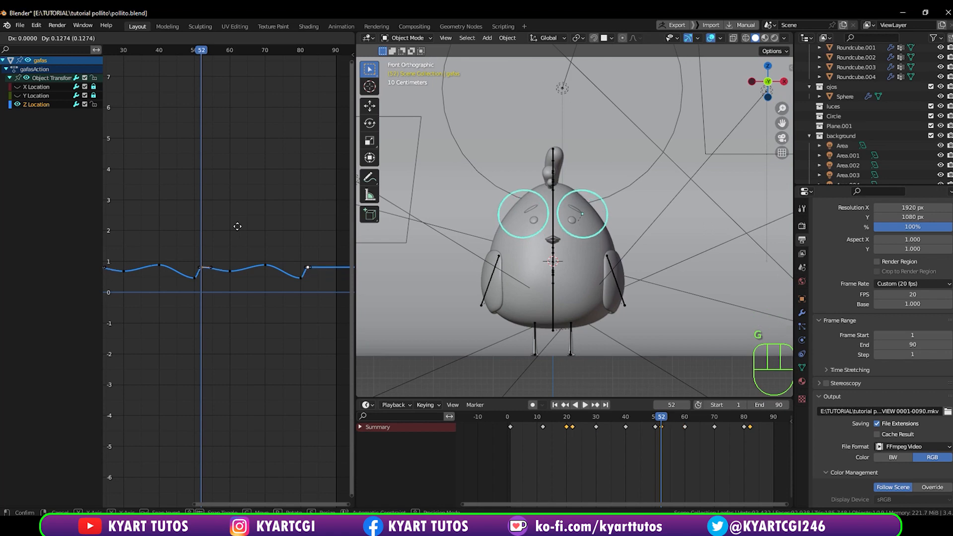
{"action": "left_click", "coordinate": [237, 227]}
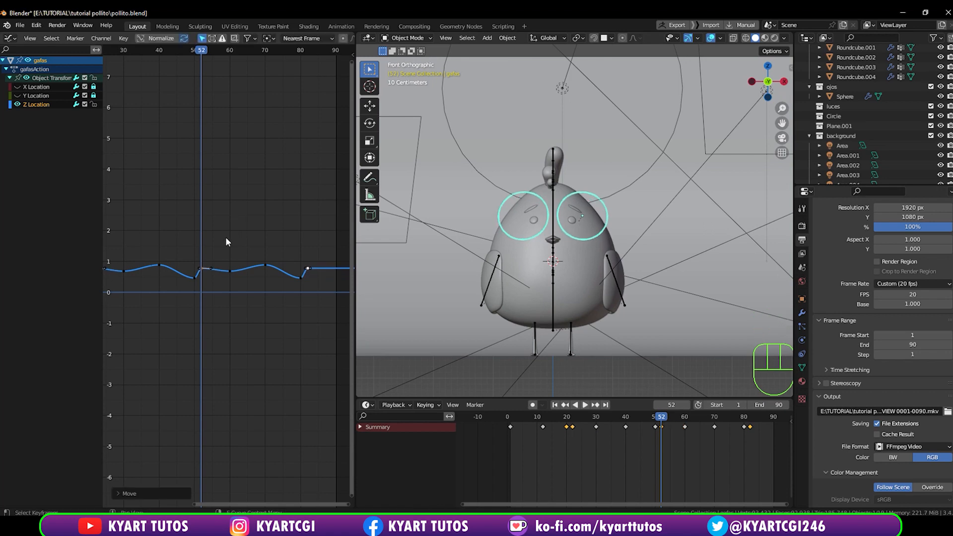
Play and scrub the whole animation to check the glasses' bounce against the adjusted Z Location curve.
{"action": "left_click_drag", "start_coordinate": [209, 72], "coordinate": [134, 94]}
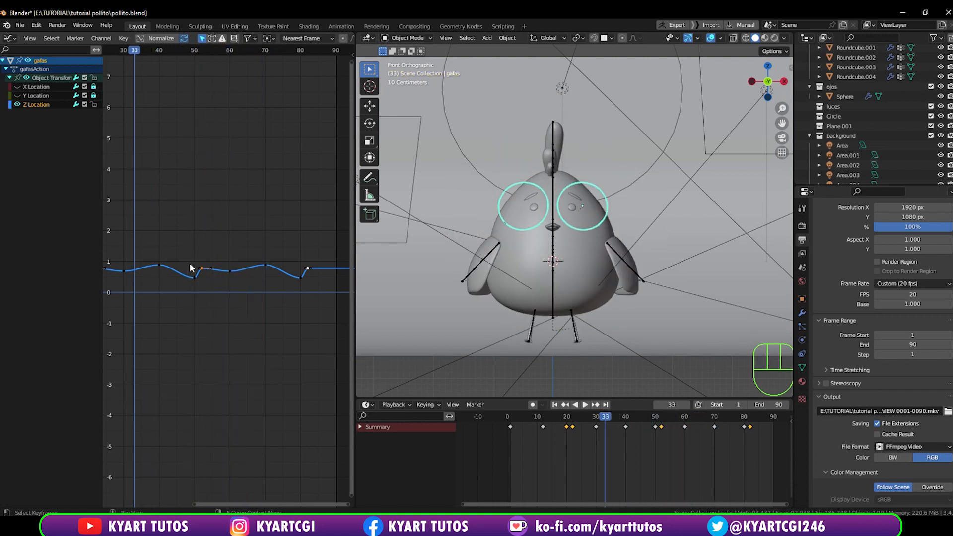
{"action": "middle_click_drag", "start_coordinate": [199, 300], "coordinate": [255, 299]}
{"action": "scroll", "coordinate": [179, 316], "scroll_direction": "down", "scroll_amount": 1}
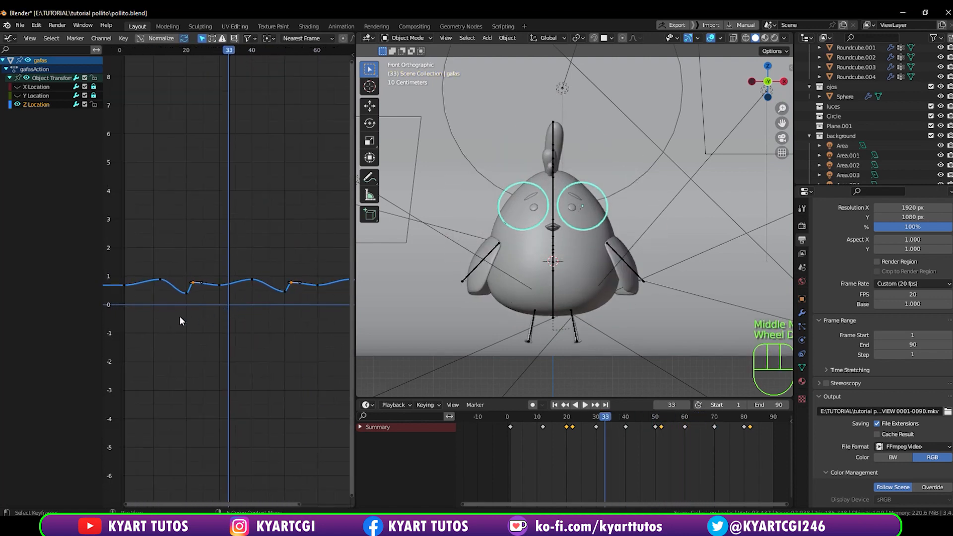
{"action": "key", "text": "space"}
{"action": "scroll", "coordinate": [144, 187], "scroll_direction": "down", "scroll_amount": 1}
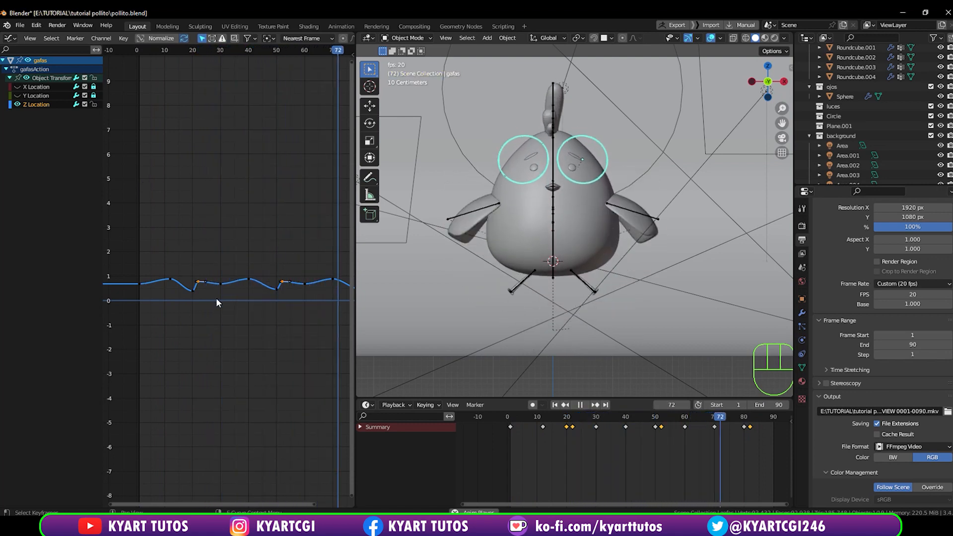
{"action": "key", "text": "space"}
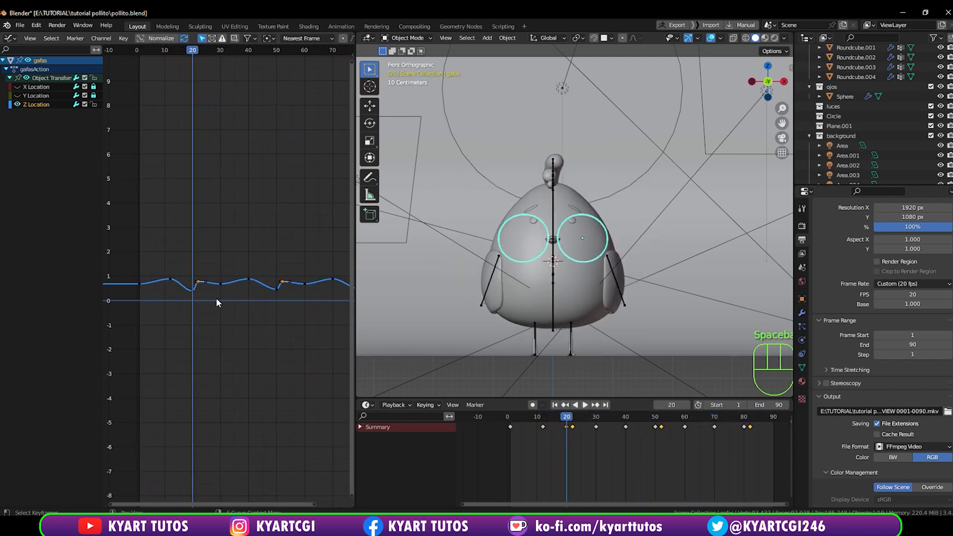
{"action": "middle_click_drag", "start_coordinate": [240, 310], "coordinate": [189, 319]}
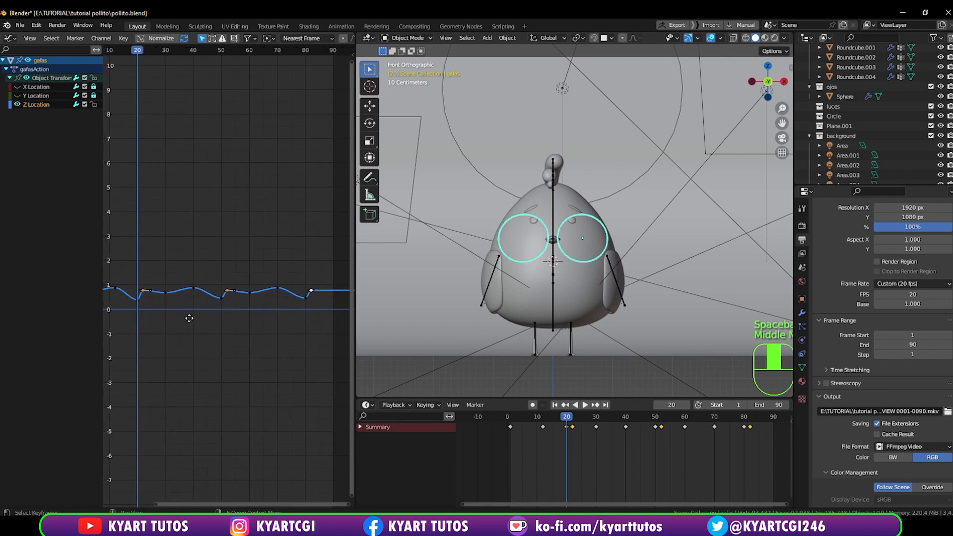
{"action": "left_click_drag", "start_coordinate": [136, 52], "coordinate": [318, 157]}
{"action": "key", "text": "Escape"}
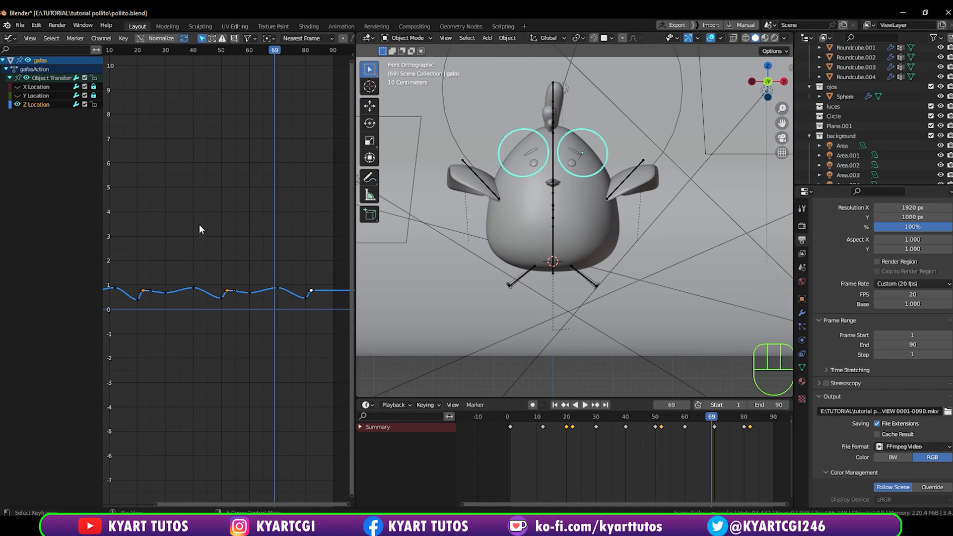
Select all keyframes of the glasses' Z Location curve, add a Cycles modifier to the curve and play the animation.
{"action": "scroll", "coordinate": [229, 235], "scroll_direction": "down", "scroll_amount": 1}
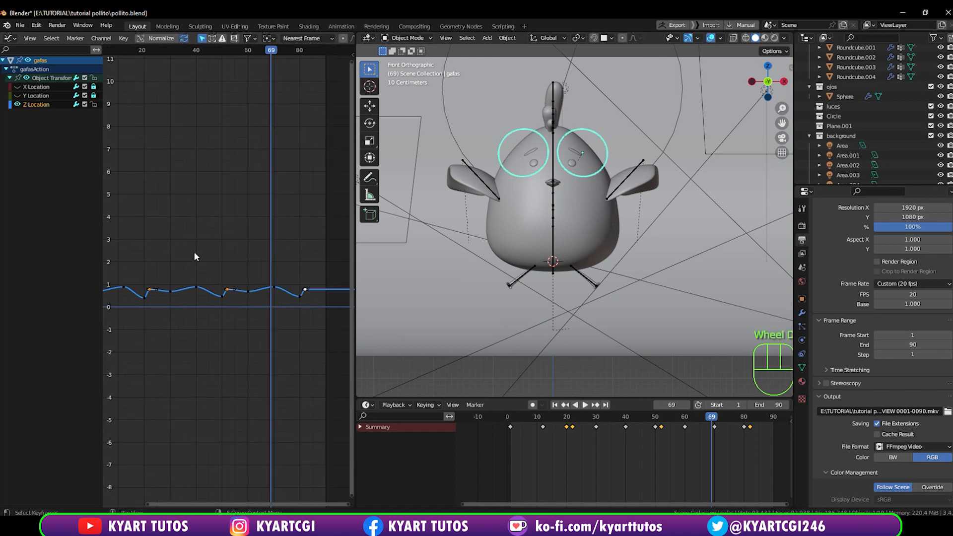
{"action": "scroll", "coordinate": [193, 251], "scroll_direction": "down", "scroll_amount": 1}
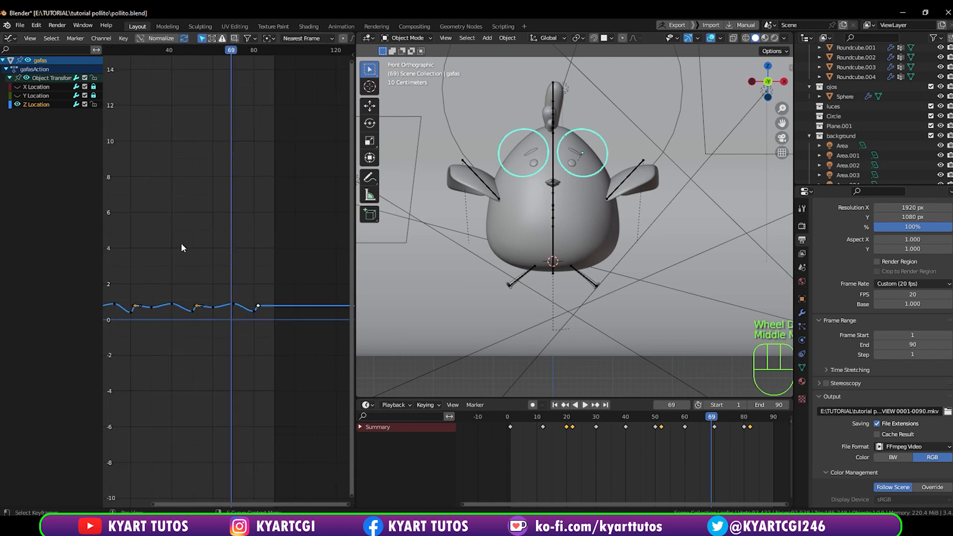
{"action": "middle_click_drag", "start_coordinate": [149, 261], "coordinate": [187, 245]}
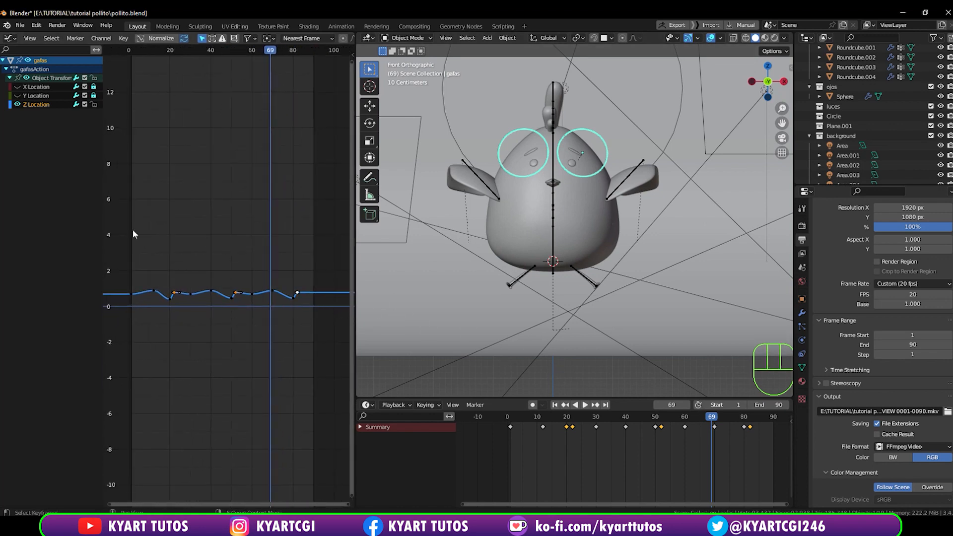
{"action": "left_click_drag", "start_coordinate": [122, 233], "coordinate": [311, 366]}
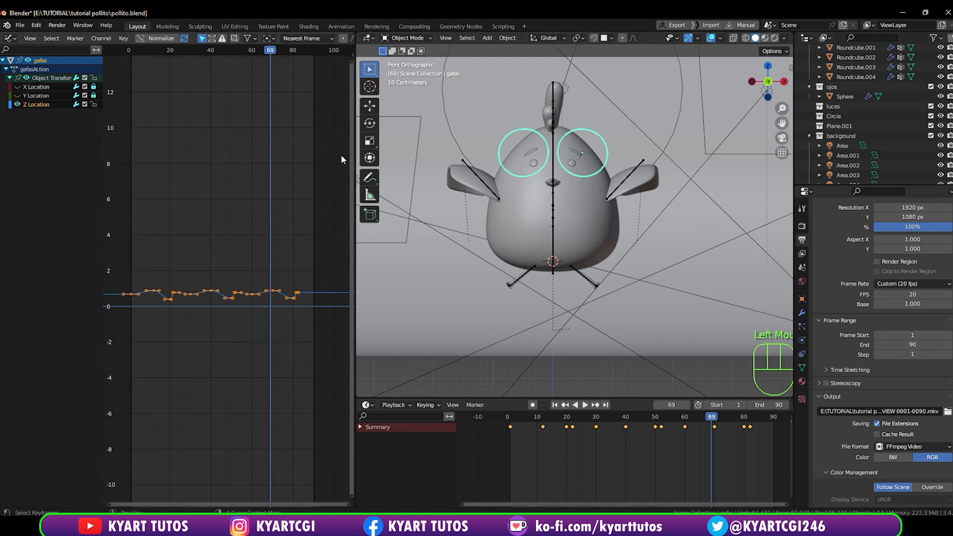
{"action": "key", "text": "n"}
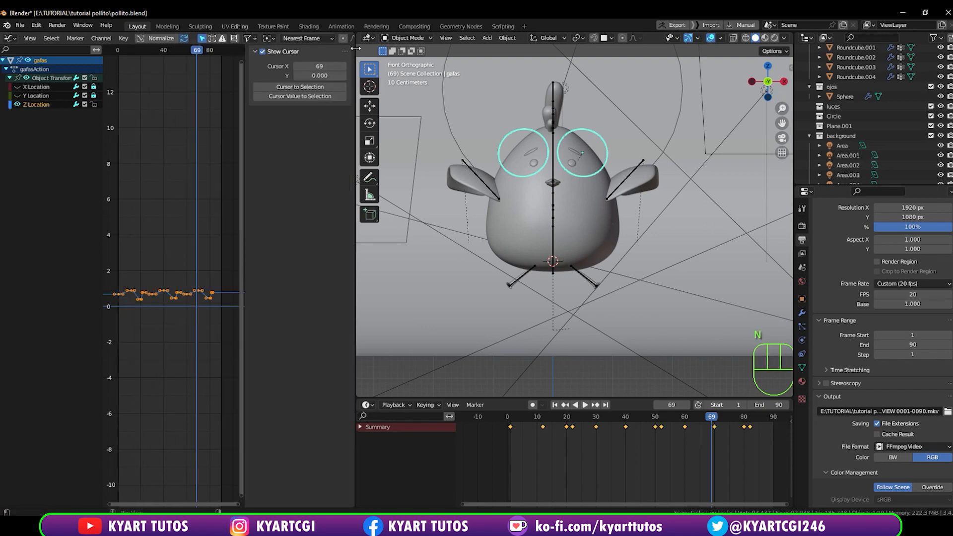
{"action": "left_click", "coordinate": [46, 105]}
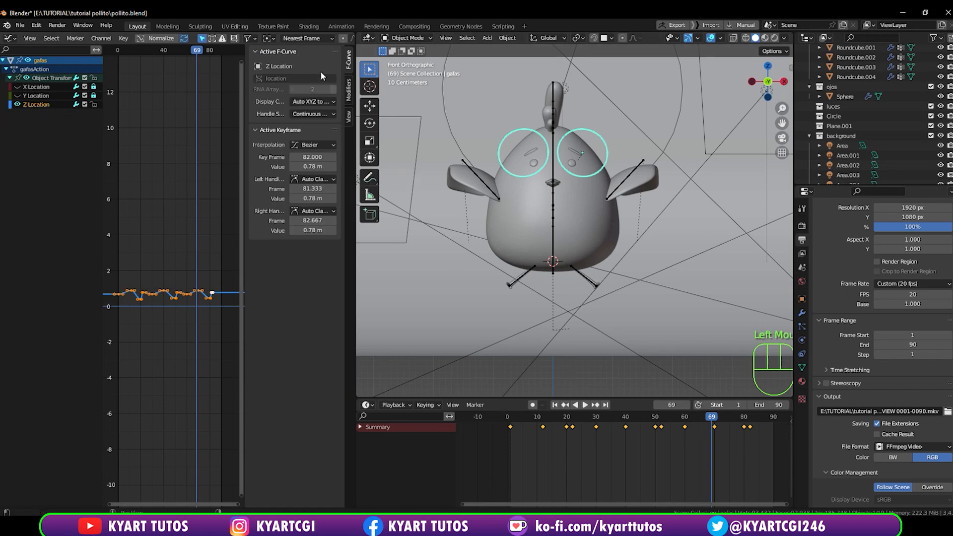
{"action": "left_click", "coordinate": [349, 90]}
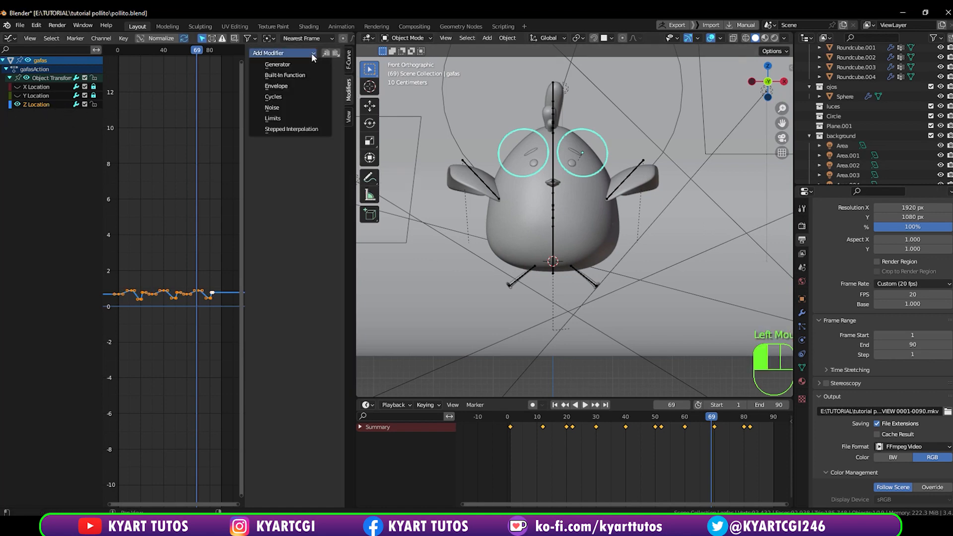
{"action": "left_click", "coordinate": [312, 52]}
{"action": "left_click", "coordinate": [304, 96]}
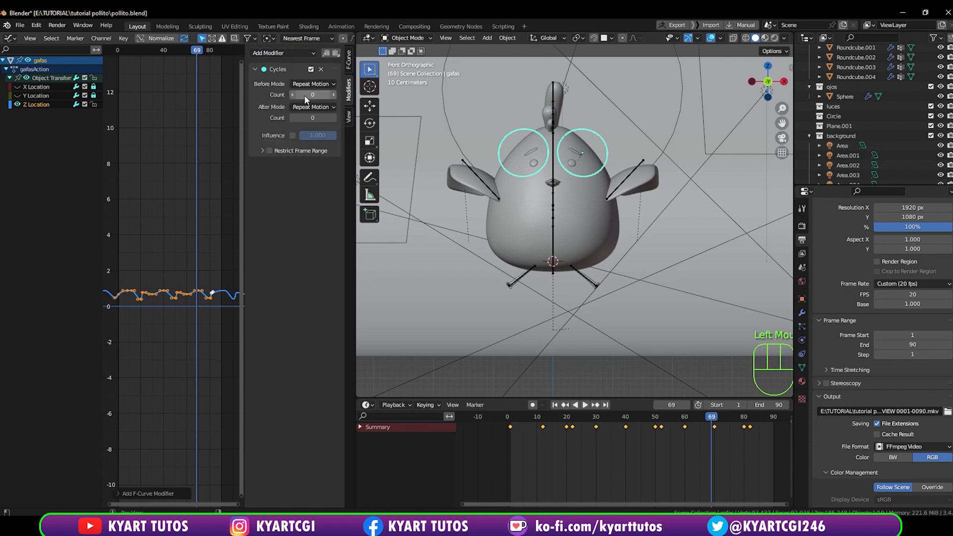
{"action": "key", "text": "space"}
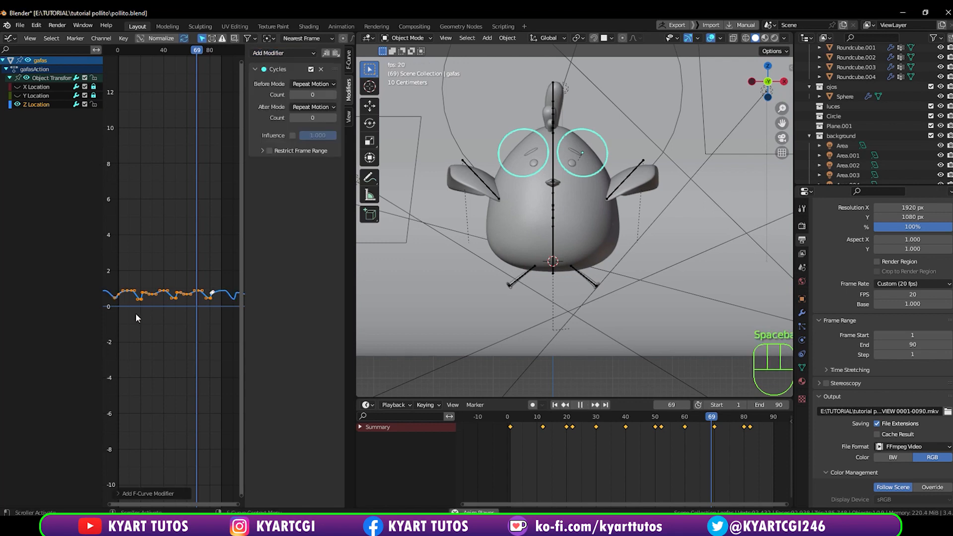
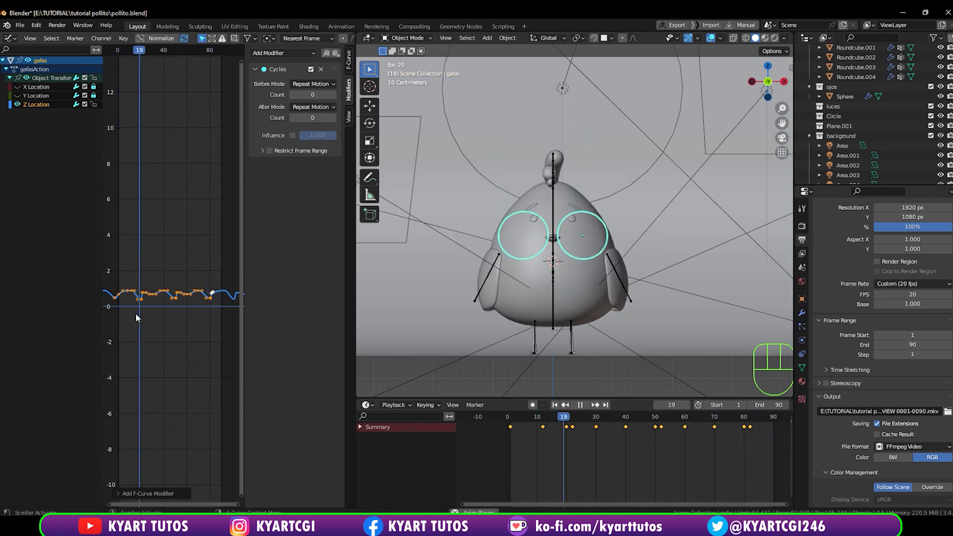
{"action": "key", "text": "space"}
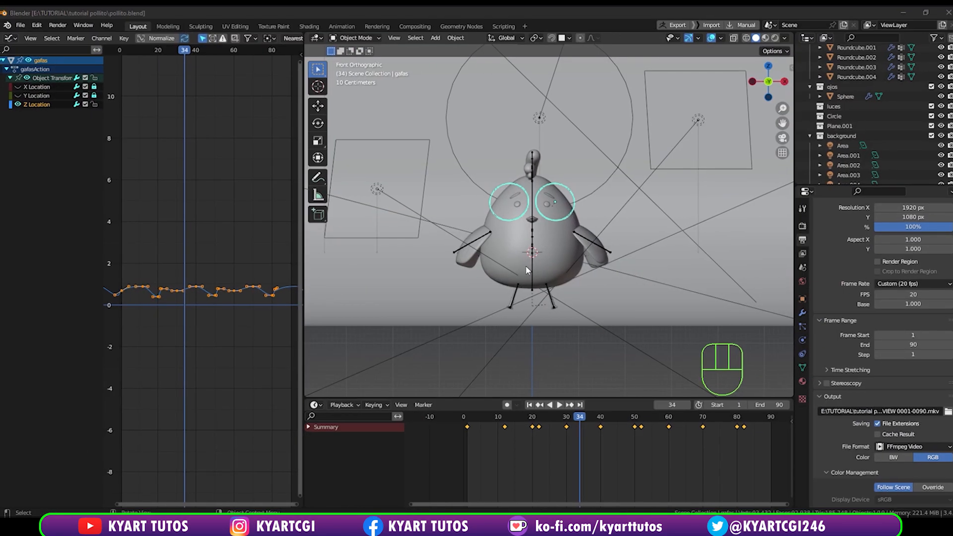
Add a basis shape key and a second relative shape key to the beak, and enlarge the 3D viewport over the Graph Editor and timeline.
{"action": "scroll", "coordinate": [527, 237], "scroll_direction": "up", "scroll_amount": 3}
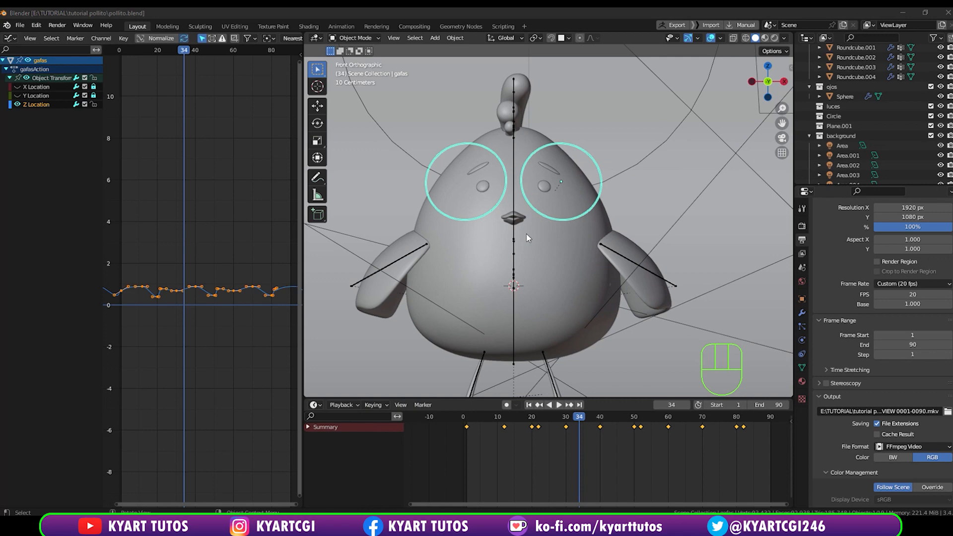
{"action": "left_click", "coordinate": [516, 219]}
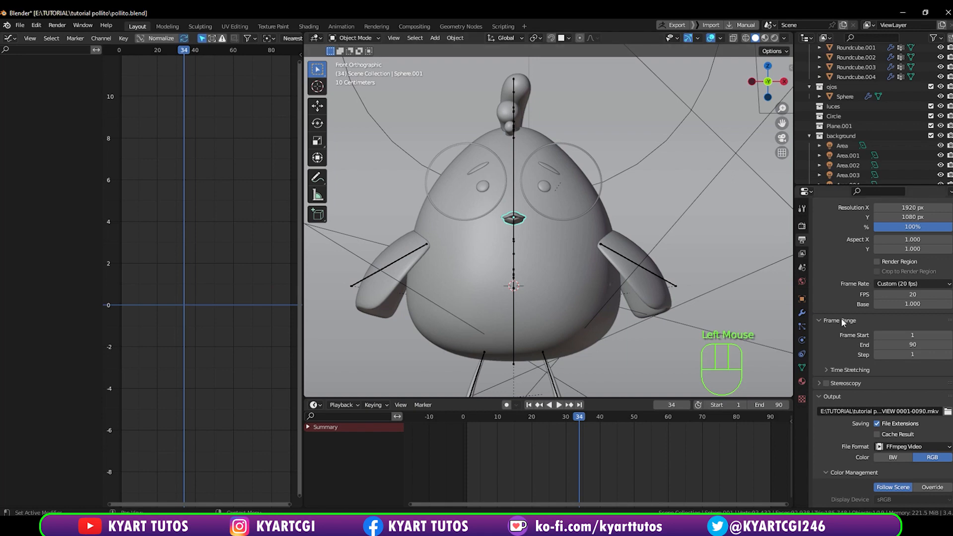
{"action": "left_click", "coordinate": [802, 326]}
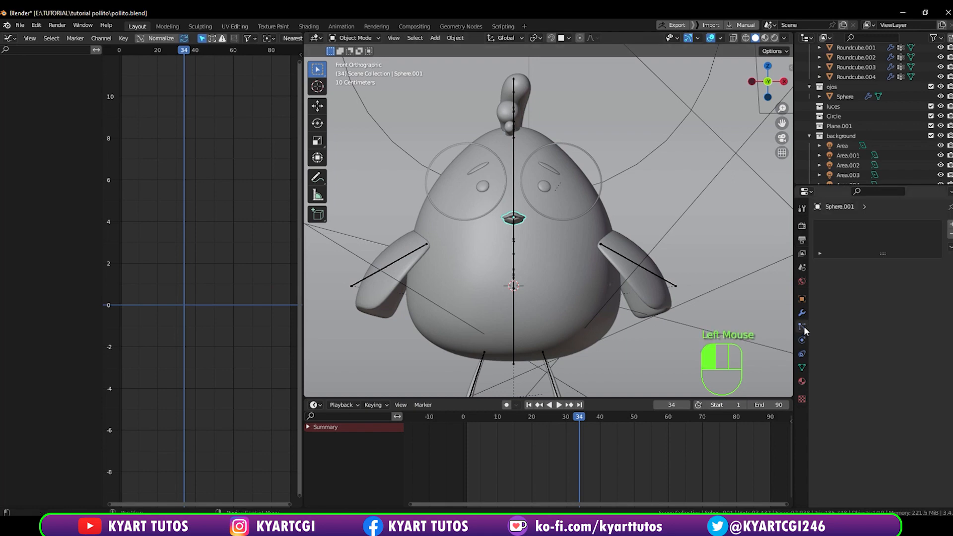
{"action": "left_click", "coordinate": [802, 367]}
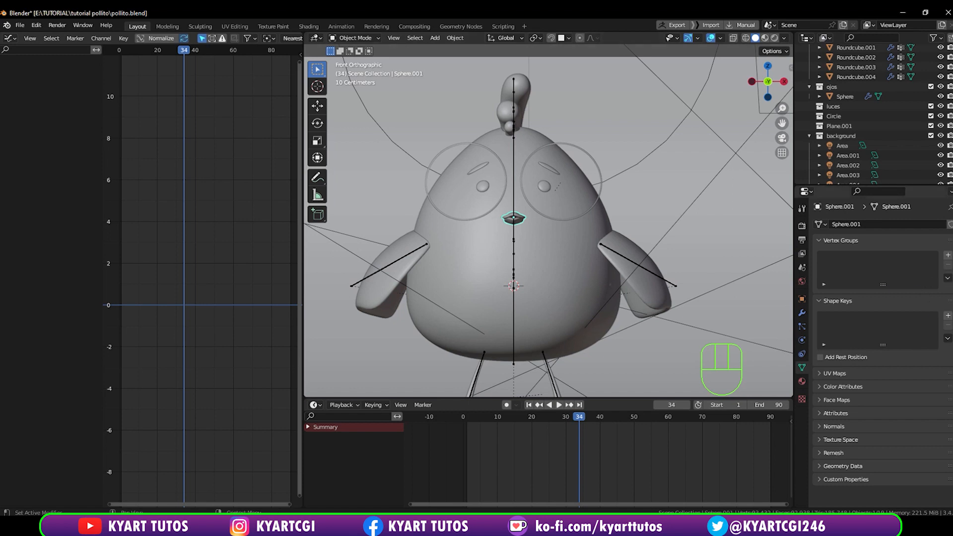
{"action": "left_click", "coordinate": [948, 316]}
{"action": "left_click", "coordinate": [948, 316]}
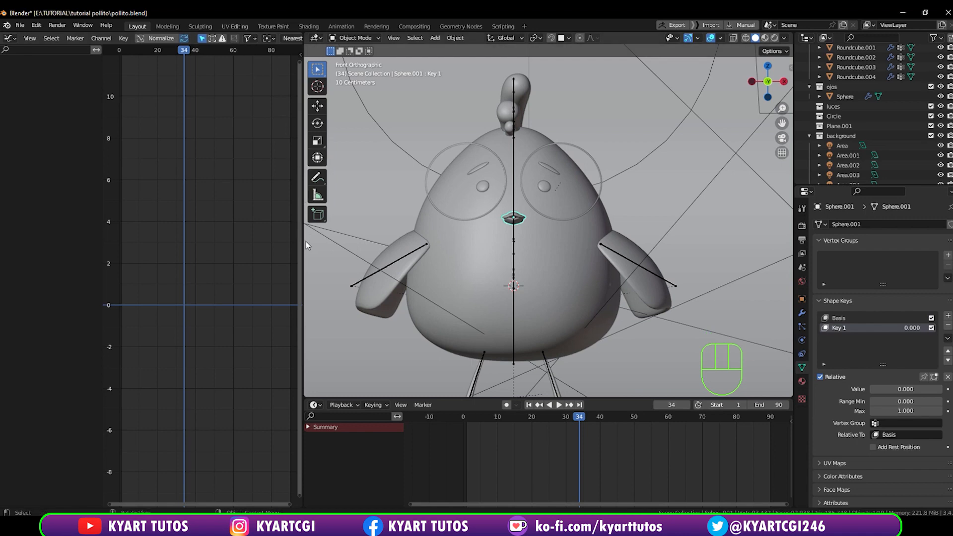
{"action": "left_click_drag", "start_coordinate": [303, 241], "coordinate": [105, 241]}
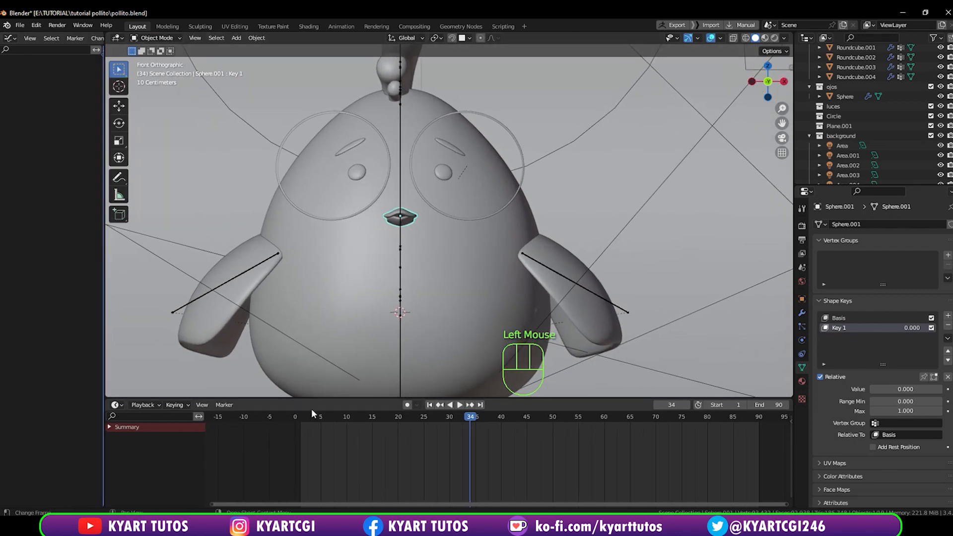
{"action": "left_click_drag", "start_coordinate": [323, 399], "coordinate": [326, 449]}
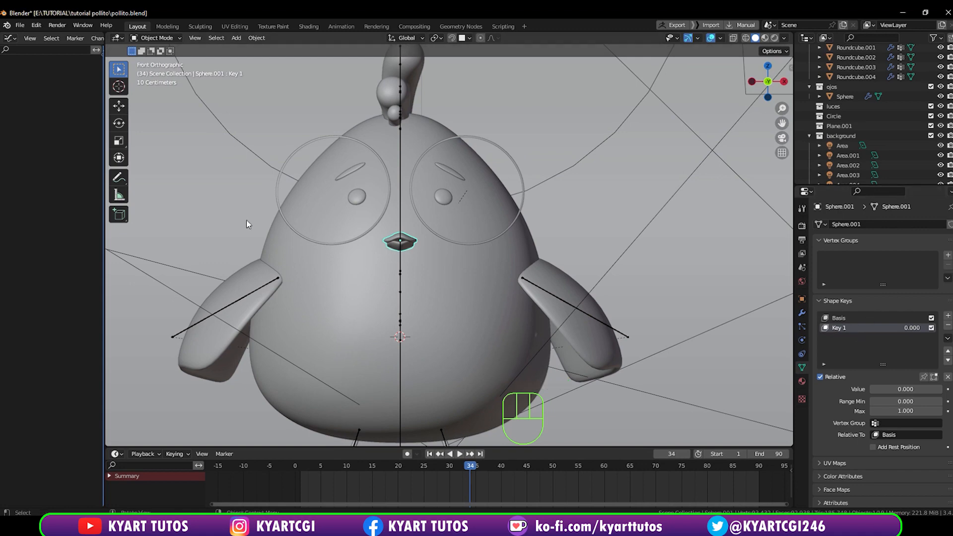
Edit the beak mesh on shape key Key 1 in right side view and rotate its linked upper half upward to open it.
{"action": "key", "text": "Tab"}
{"action": "middle_click_drag", "start_coordinate": [308, 254], "coordinate": [524, 252]}
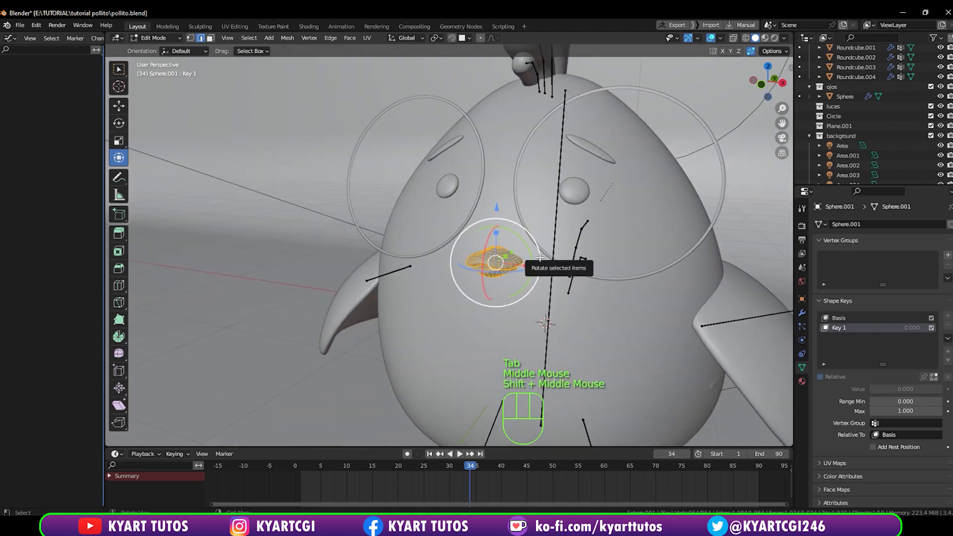
{"action": "key", "text": "KP_3"}
{"action": "middle_click_drag", "start_coordinate": [295, 246], "coordinate": [411, 293], "text": "shift"}
{"action": "scroll", "coordinate": [374, 236], "scroll_direction": "up", "scroll_amount": 3}
{"action": "left_click", "coordinate": [399, 271]}
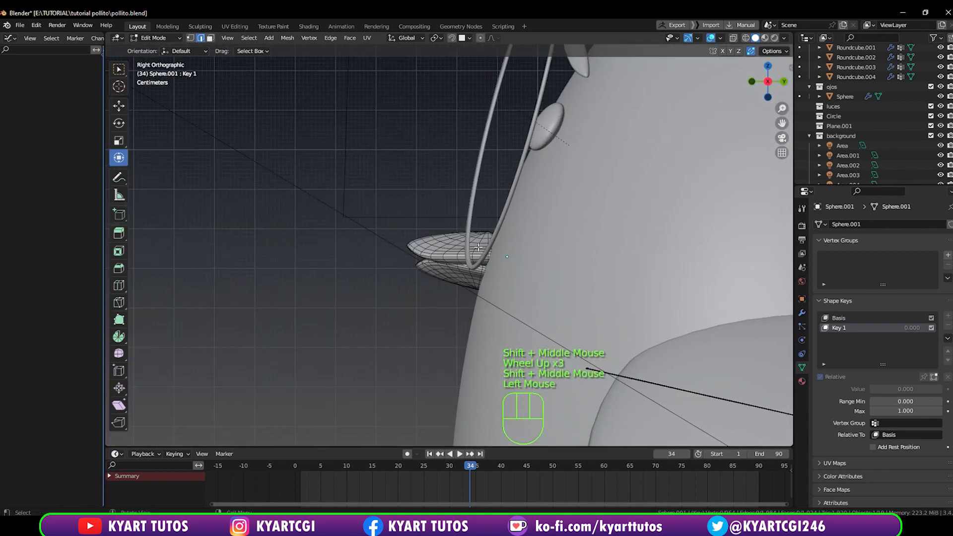
{"action": "key", "text": "l"}
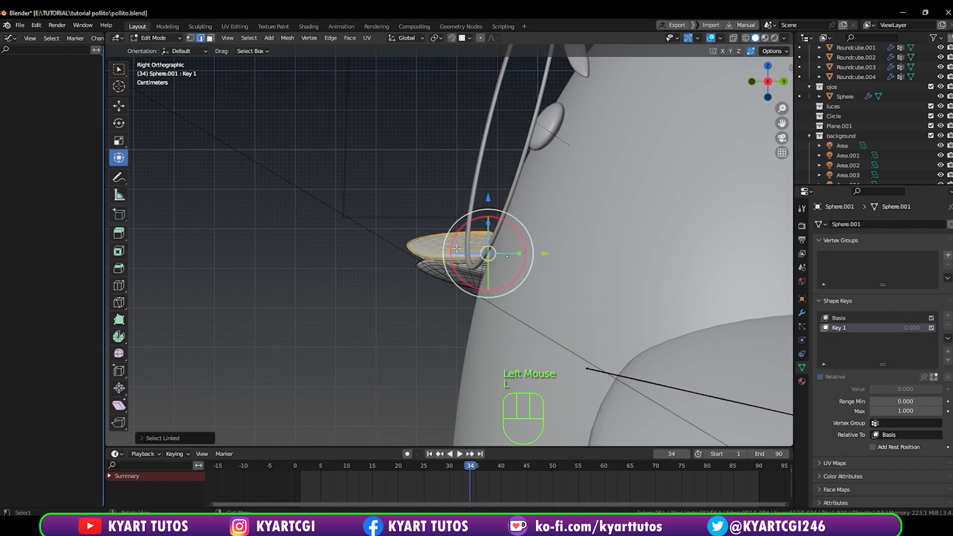
{"action": "mouse_move", "coordinate": [531, 236]}
{"action": "left_mouse_down"}
{"action": "mouse_move", "coordinate": [535, 254]}
{"action": "mouse_move", "coordinate": [532, 241]}
{"action": "left_mouse_up"}
Turn on X-ray, select the linked lower half of the beak and rotate its tip downward.
{"action": "key", "text": "q"}
{"action": "left_click", "coordinate": [366, 303]}
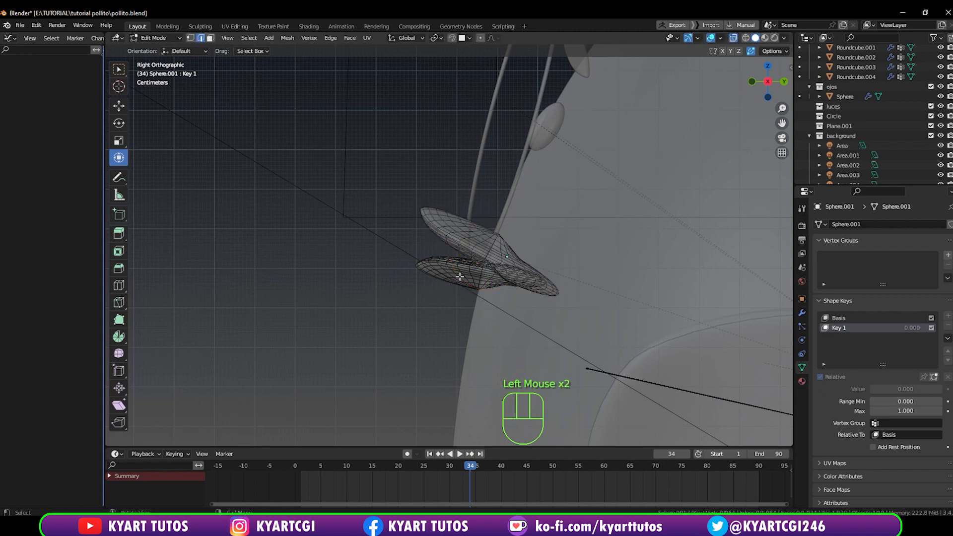
{"action": "key", "text": "l"}
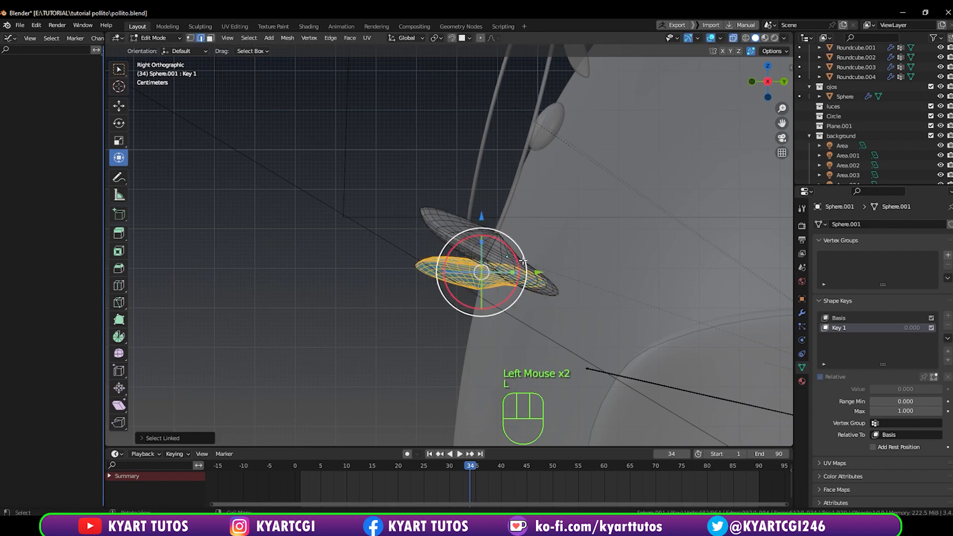
{"action": "left_click_drag", "start_coordinate": [523, 261], "coordinate": [514, 242]}
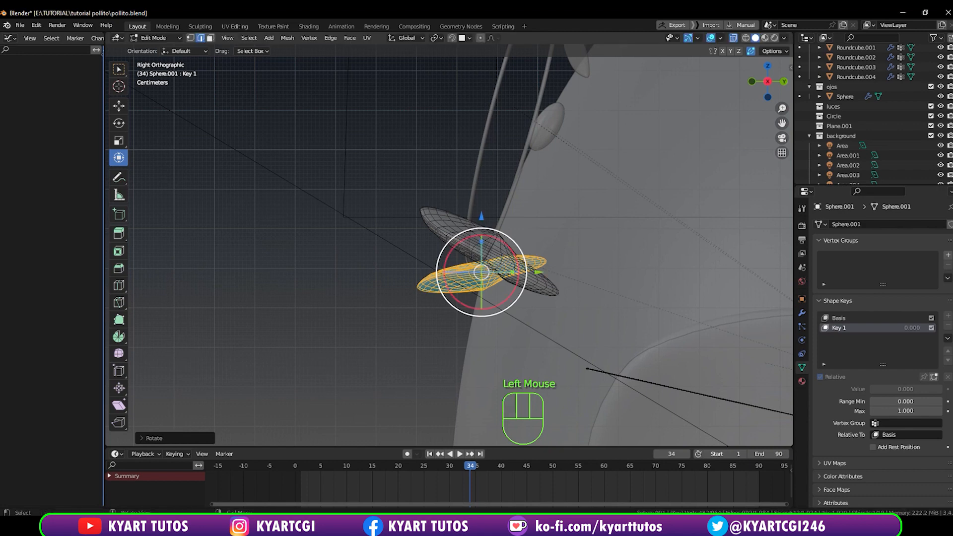
Turn off X-ray, inspect the opened beak from the front, and return to Object Mode to try out Key 1's value.
{"action": "key", "text": "KP_1"}
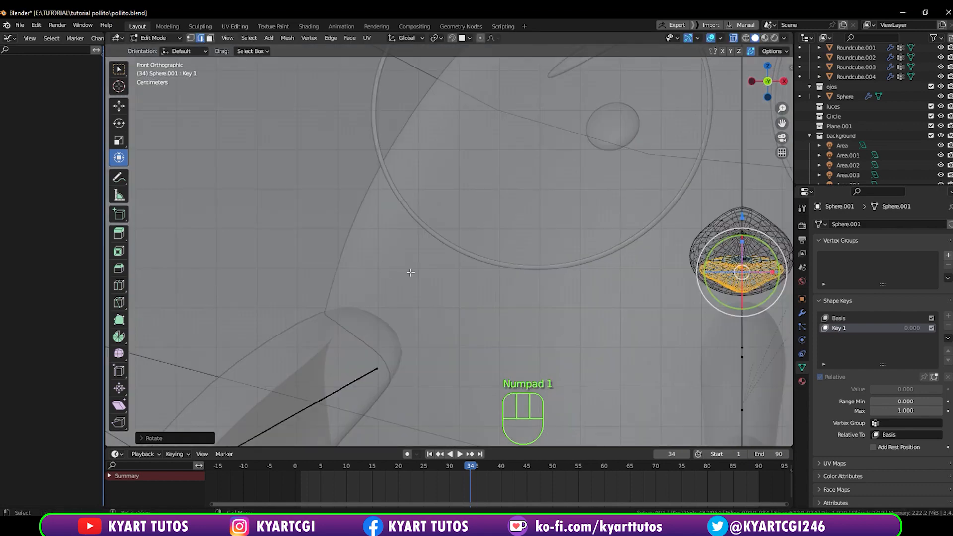
{"action": "key", "text": "q"}
{"action": "middle_click_drag", "start_coordinate": [439, 270], "coordinate": [215, 264], "text": "shift"}
{"action": "middle_click_drag", "start_coordinate": [427, 218], "coordinate": [389, 225], "text": "shift"}
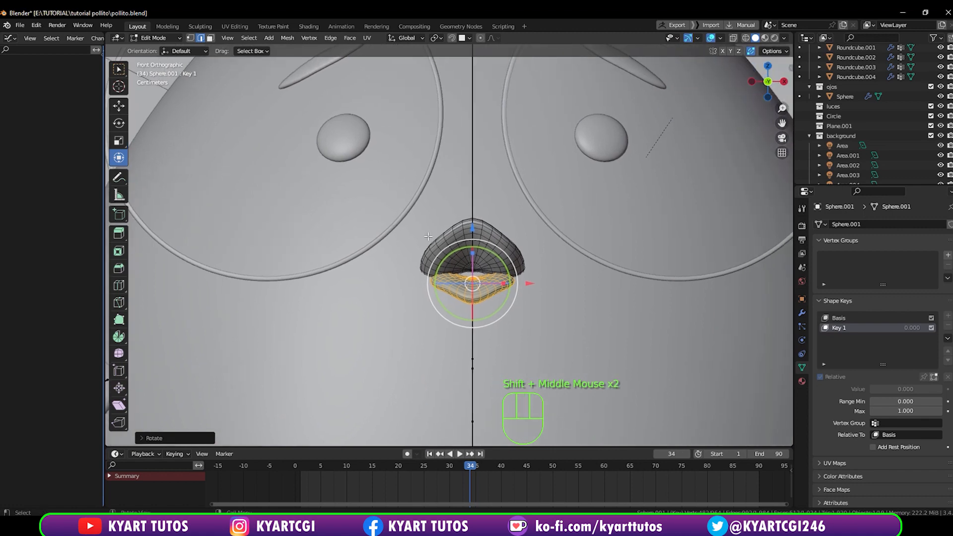
{"action": "scroll", "coordinate": [428, 237], "scroll_direction": "down", "scroll_amount": 2}
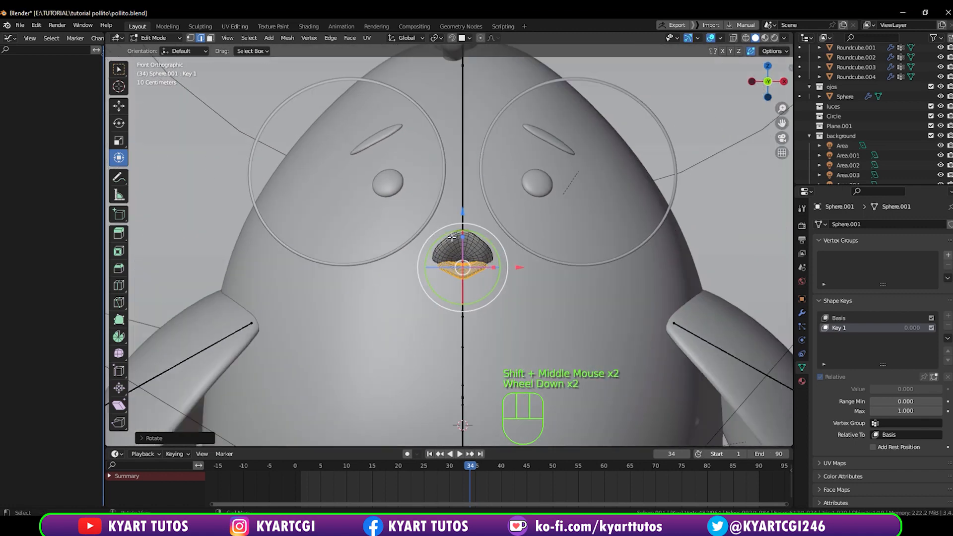
{"action": "scroll", "coordinate": [452, 237], "scroll_direction": "up", "scroll_amount": 3}
{"action": "scroll", "coordinate": [451, 237], "scroll_direction": "up", "scroll_amount": 3}
{"action": "scroll", "coordinate": [452, 238], "scroll_direction": "down", "scroll_amount": 7}
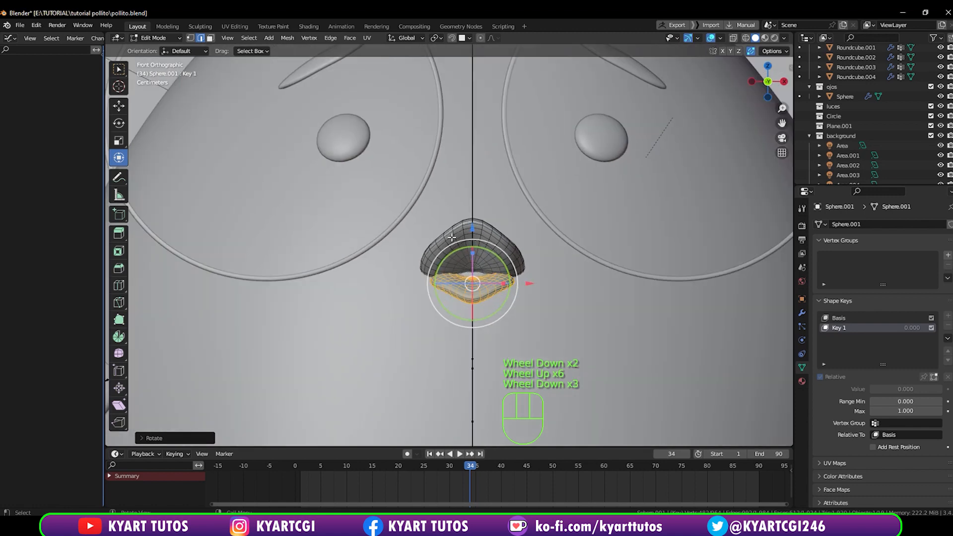
{"action": "scroll", "coordinate": [451, 238], "scroll_direction": "up", "scroll_amount": 2}
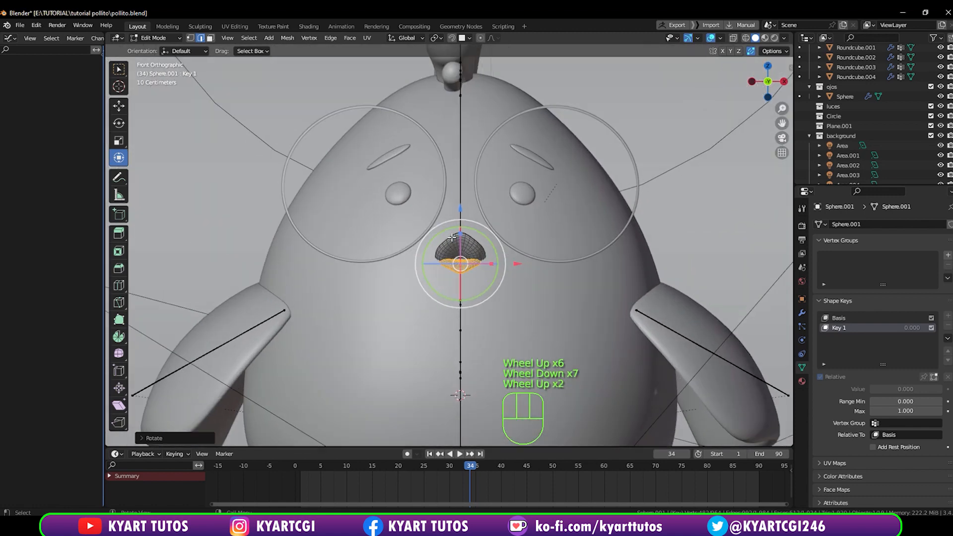
{"action": "key", "text": "Tab"}
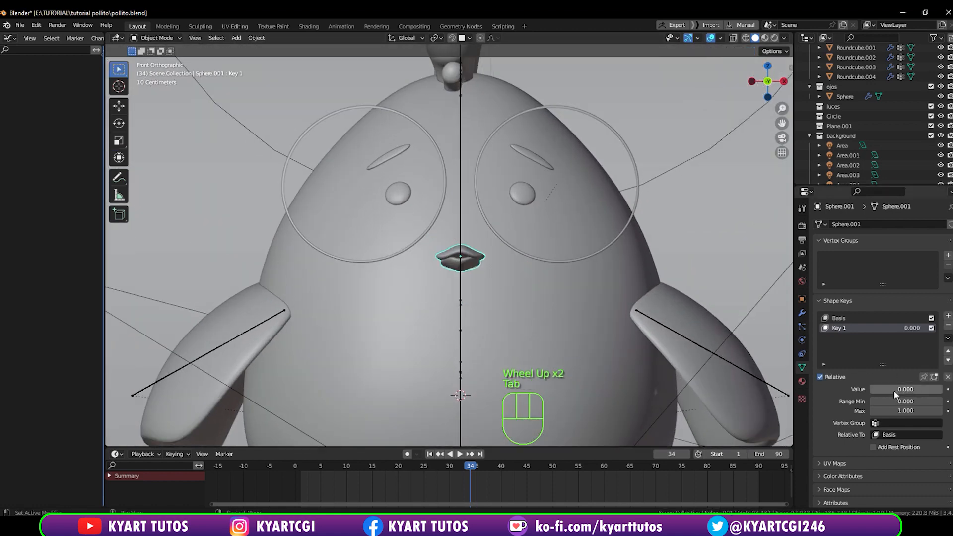
{"action": "mouse_move", "coordinate": [893, 389]}
{"action": "left_mouse_down"}
{"action": "mouse_move", "coordinate": [918, 389]}
{"action": "mouse_move", "coordinate": [893, 389]}
{"action": "left_mouse_up"}
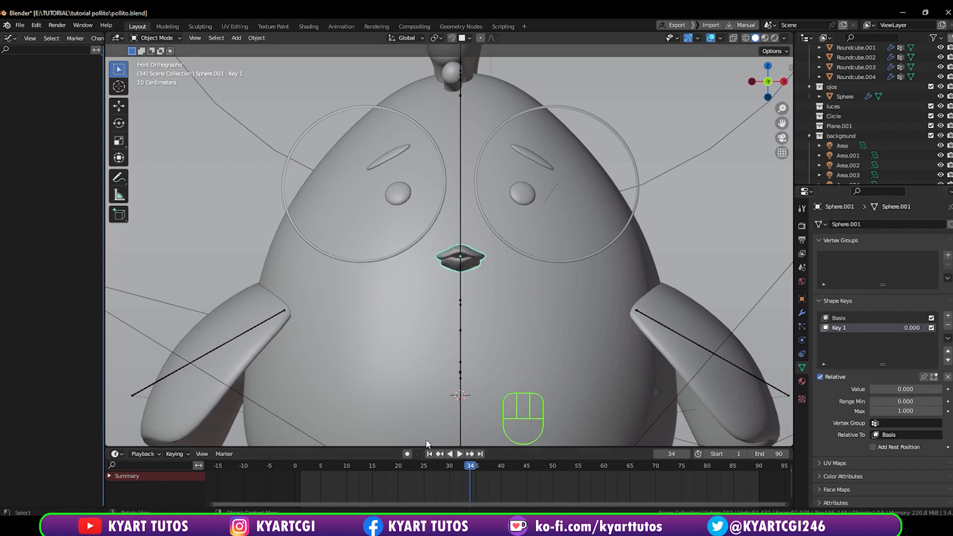
Enlarge the timeline area and scrub the opening frames of the jump, ending at frame 1.
{"action": "left_click_drag", "start_coordinate": [421, 447], "coordinate": [420, 366]}
{"action": "scroll", "coordinate": [451, 273], "scroll_direction": "down", "scroll_amount": 2}
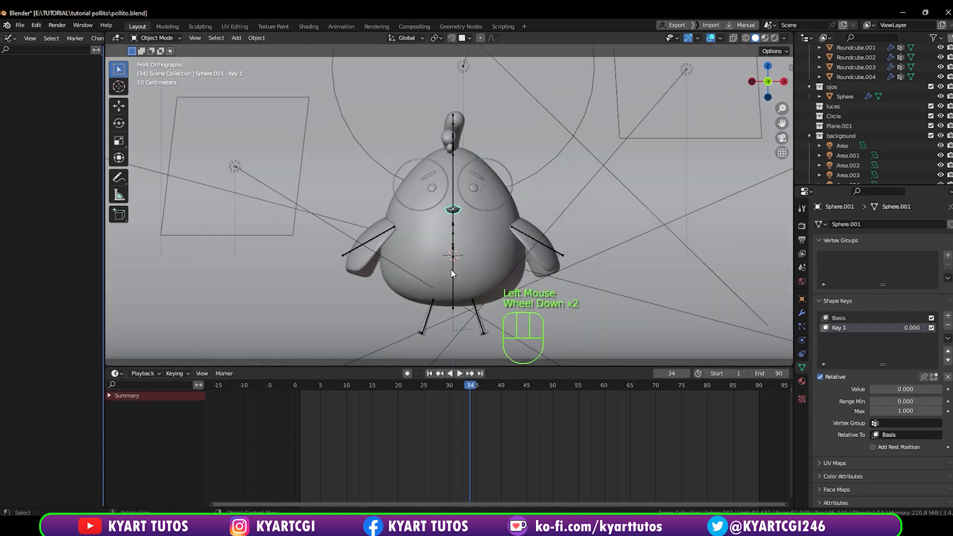
{"action": "left_click_drag", "start_coordinate": [479, 381], "coordinate": [301, 391]}
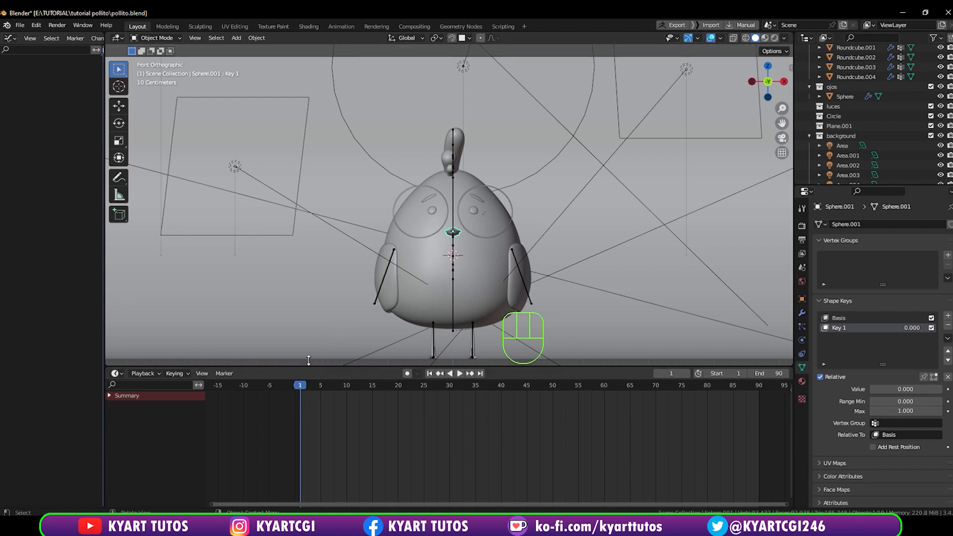
{"action": "scroll", "coordinate": [332, 321], "scroll_direction": "up", "scroll_amount": 2}
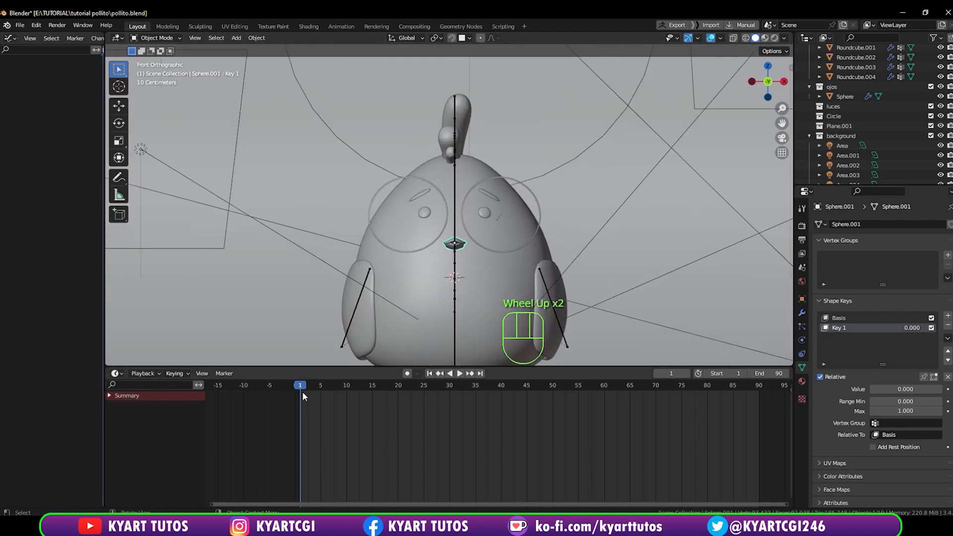
{"action": "left_click_drag", "start_coordinate": [304, 386], "coordinate": [346, 391]}
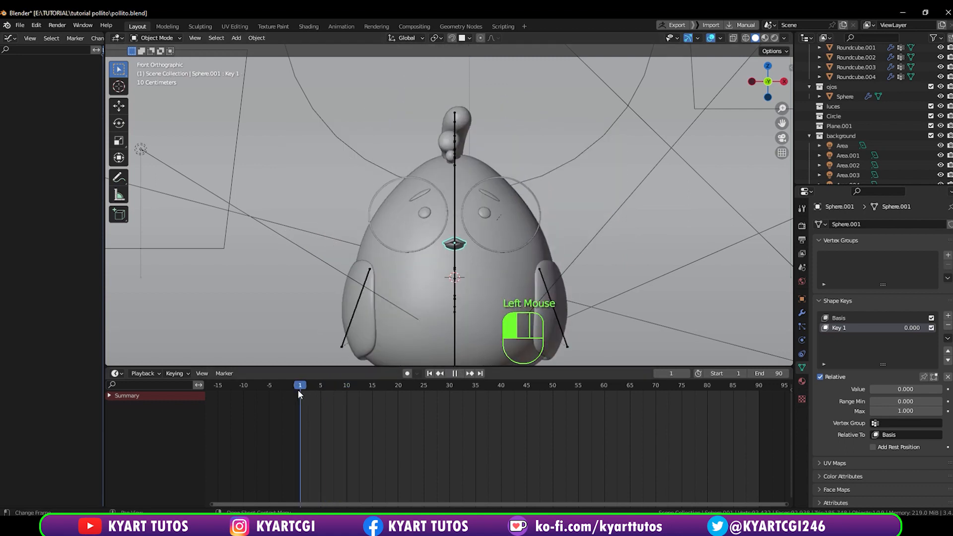
{"action": "left_click_drag", "start_coordinate": [299, 390], "coordinate": [299, 389]}
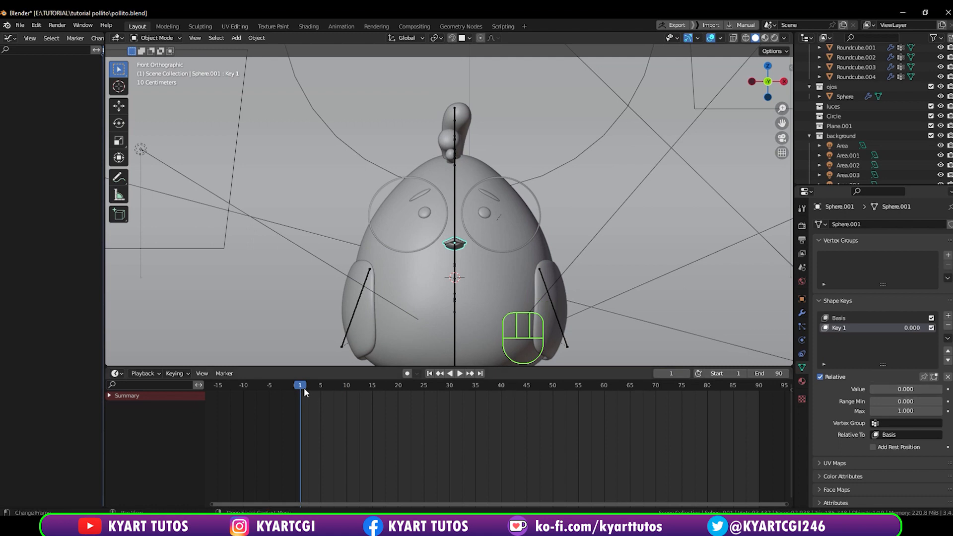
Insert a keyframe on Key 1's value of 0.000 at frame 1.
{"action": "mouse_move", "coordinate": [303, 389]}
{"action": "left_mouse_down"}
{"action": "mouse_move", "coordinate": [352, 392]}
{"action": "mouse_move", "coordinate": [341, 398]}
{"action": "mouse_move", "coordinate": [352, 385]}
{"action": "mouse_move", "coordinate": [301, 394]}
{"action": "left_mouse_up"}
{"action": "right_click", "coordinate": [904, 390]}
{"action": "left_click", "coordinate": [902, 387]}
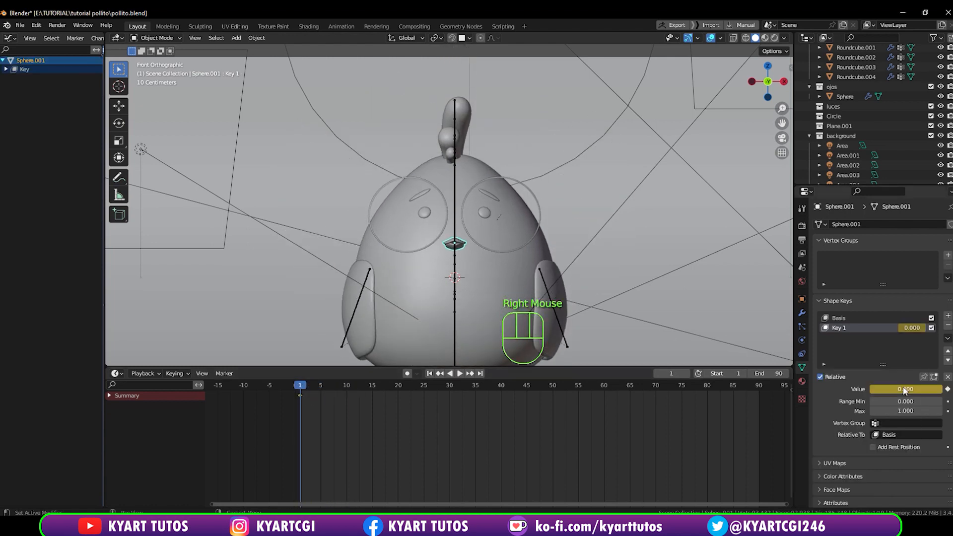
Scrub the jump to find where the beak should start opening and move the Key 1 keyframe from frame 1 to frame 8.
{"action": "left_click_drag", "start_coordinate": [307, 387], "coordinate": [341, 392]}
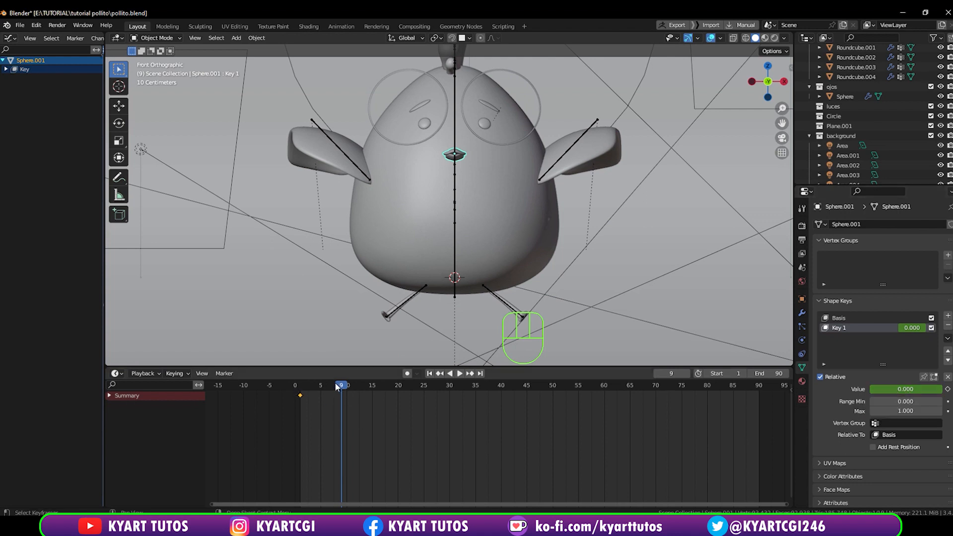
{"action": "mouse_move", "coordinate": [336, 386]}
{"action": "left_mouse_down"}
{"action": "mouse_move", "coordinate": [297, 387]}
{"action": "mouse_move", "coordinate": [374, 392]}
{"action": "mouse_move", "coordinate": [312, 390]}
{"action": "mouse_move", "coordinate": [345, 386]}
{"action": "mouse_move", "coordinate": [325, 396]}
{"action": "mouse_move", "coordinate": [338, 395]}
{"action": "left_mouse_up"}
{"action": "left_click", "coordinate": [300, 395]}
{"action": "scroll", "coordinate": [347, 389], "scroll_direction": "up", "scroll_amount": 1}
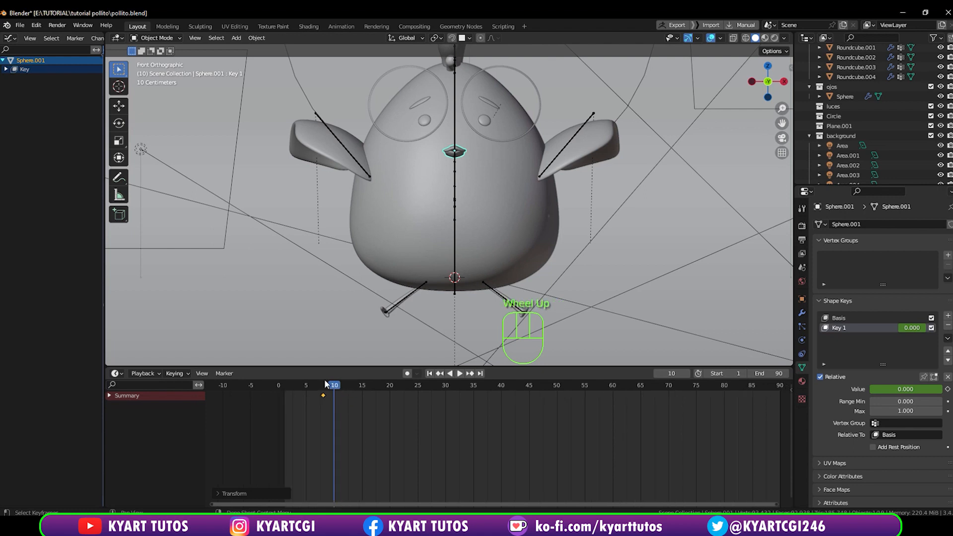
{"action": "scroll", "coordinate": [325, 388], "scroll_direction": "up", "scroll_amount": 3}
{"action": "left_click", "coordinate": [326, 387]}
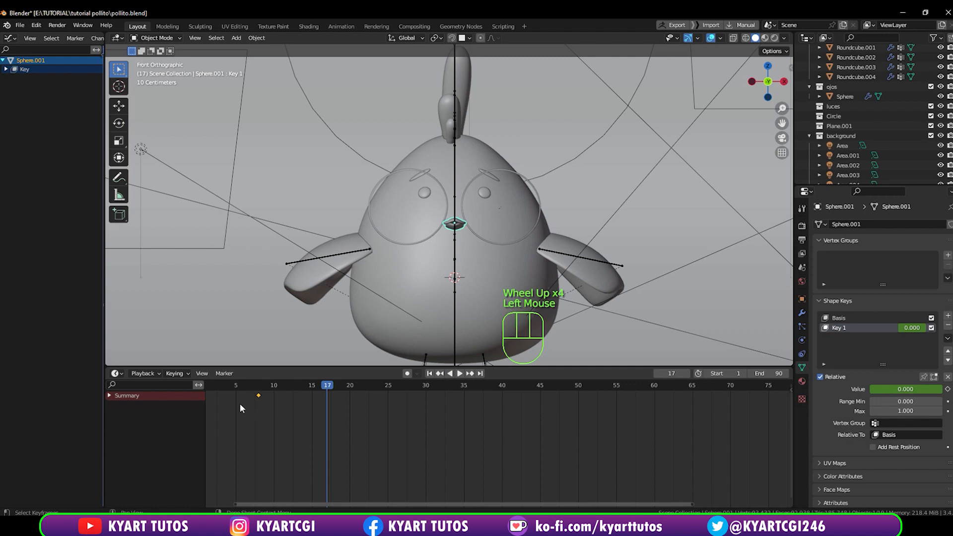
{"action": "middle_click_drag", "start_coordinate": [240, 404], "coordinate": [316, 425]}
{"action": "left_click", "coordinate": [334, 391]}
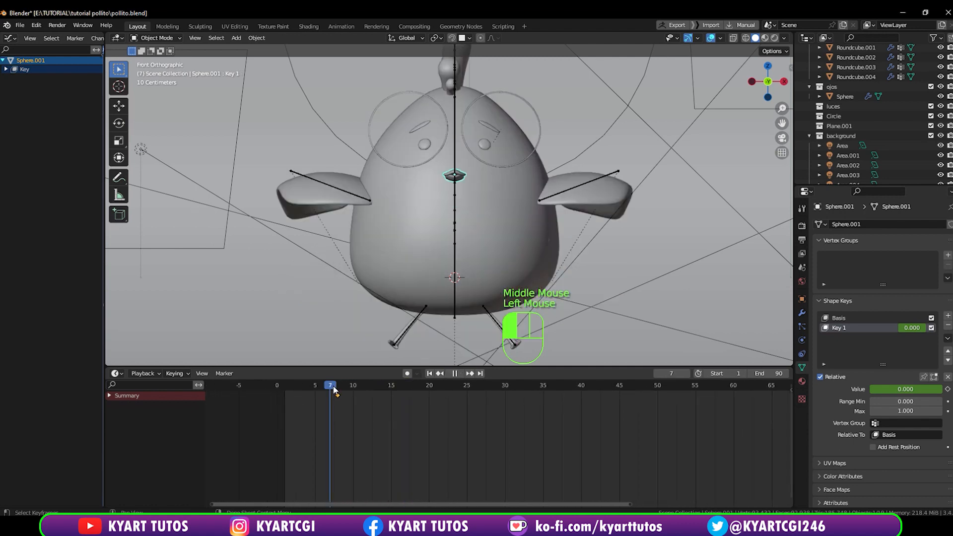
{"action": "left_click", "coordinate": [338, 387]}
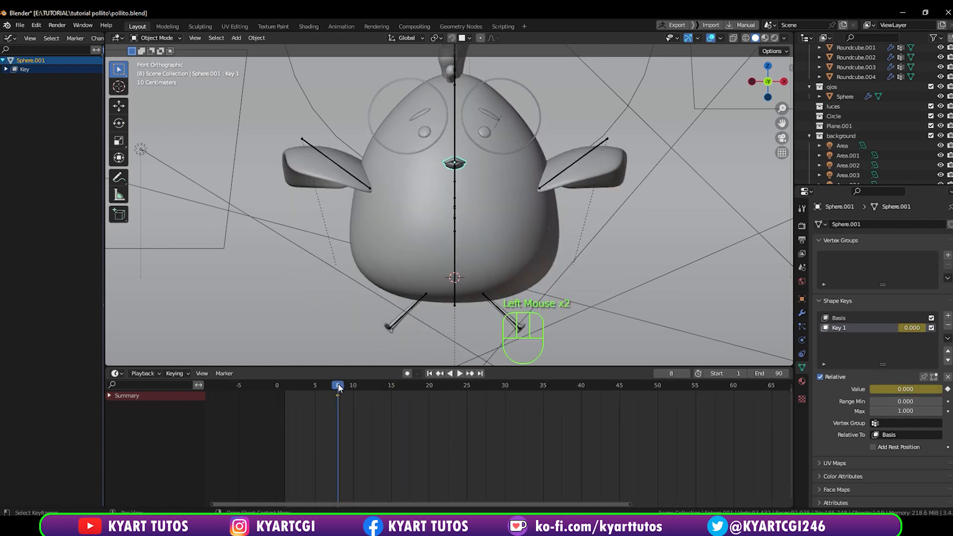
At frame 10, set Key 1's value to 1.000 and insert a keyframe.
{"action": "left_click_drag", "start_coordinate": [338, 388], "coordinate": [354, 388]}
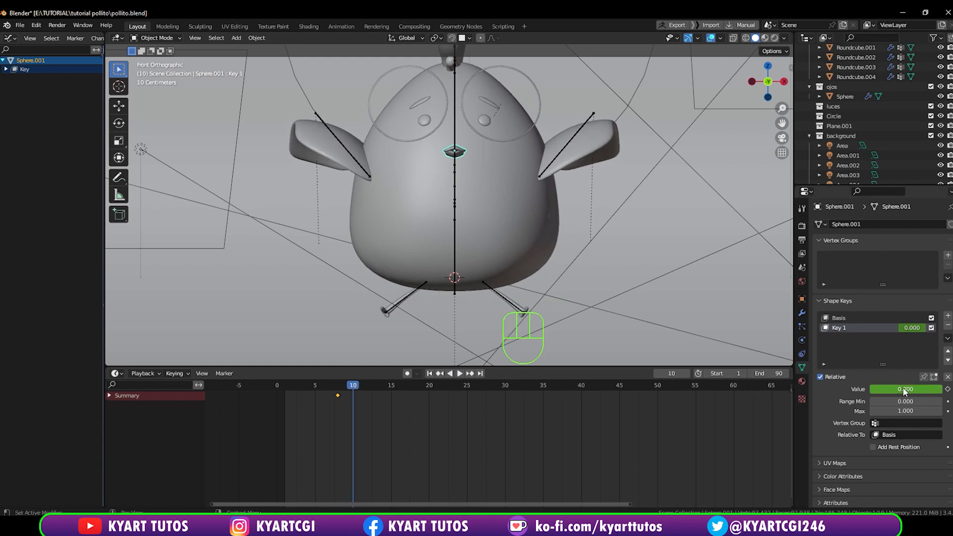
{"action": "left_click_drag", "start_coordinate": [903, 389], "coordinate": [943, 390]}
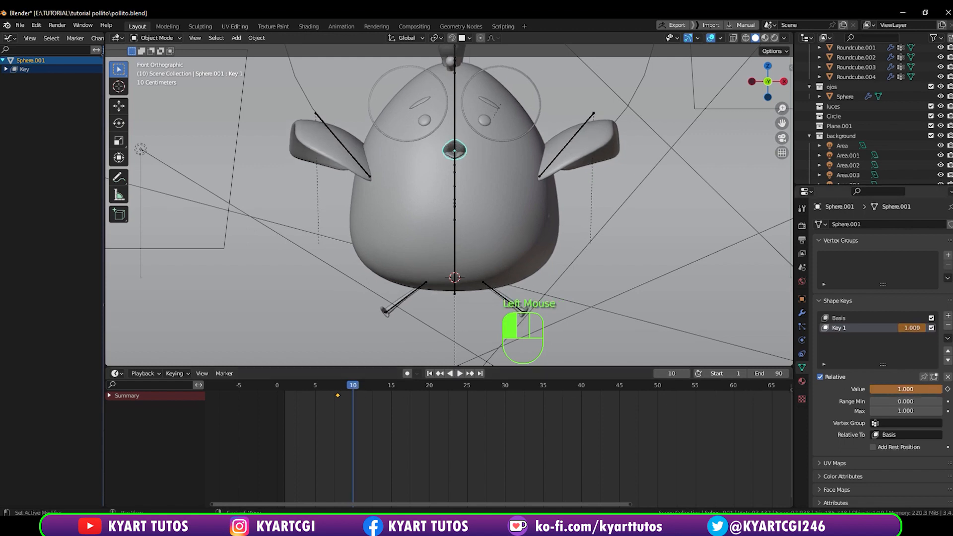
{"action": "right_click", "coordinate": [901, 386]}
{"action": "left_click", "coordinate": [899, 390]}
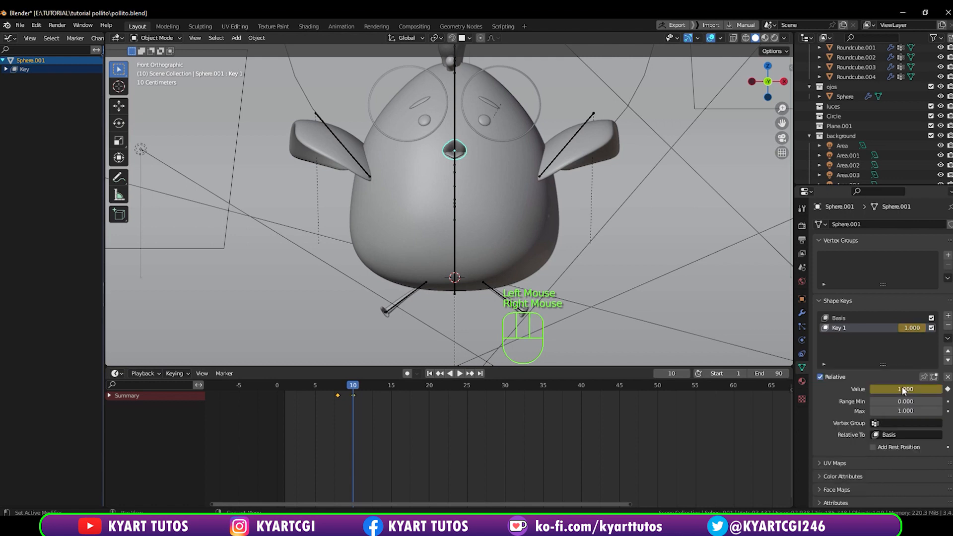
Duplicate the closed-beak keyframe from frame 8 to frame 12 and scrub around it to check the beak's motion.
{"action": "left_click", "coordinate": [366, 385]}
{"action": "left_click_drag", "start_coordinate": [365, 386], "coordinate": [368, 386]}
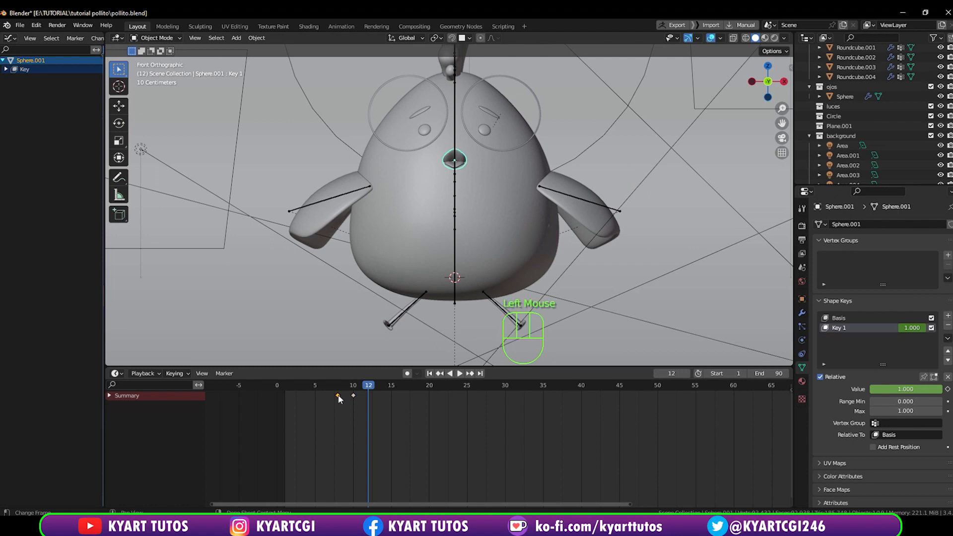
{"action": "left_click", "coordinate": [338, 396]}
{"action": "key", "text": "shift+d"}
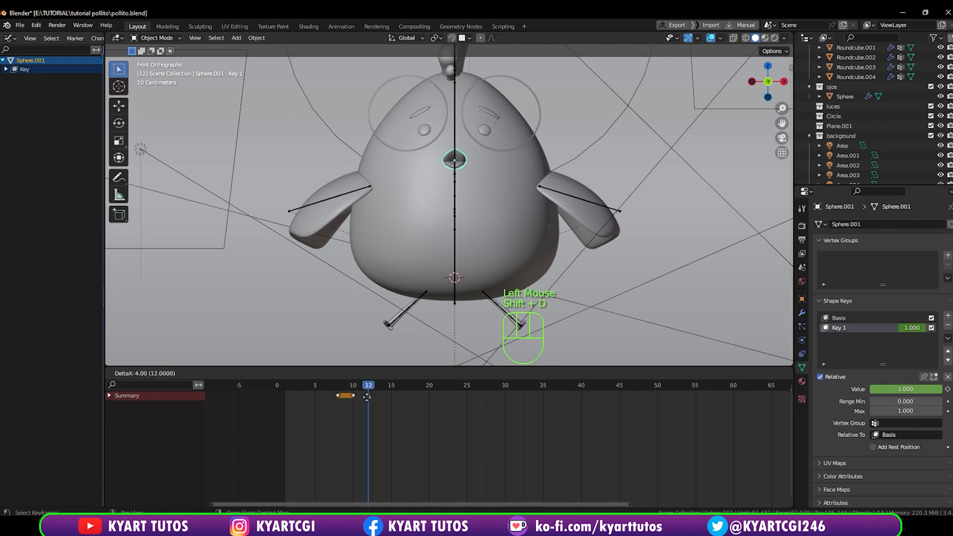
{"action": "left_click", "coordinate": [368, 396]}
{"action": "key", "text": "space"}
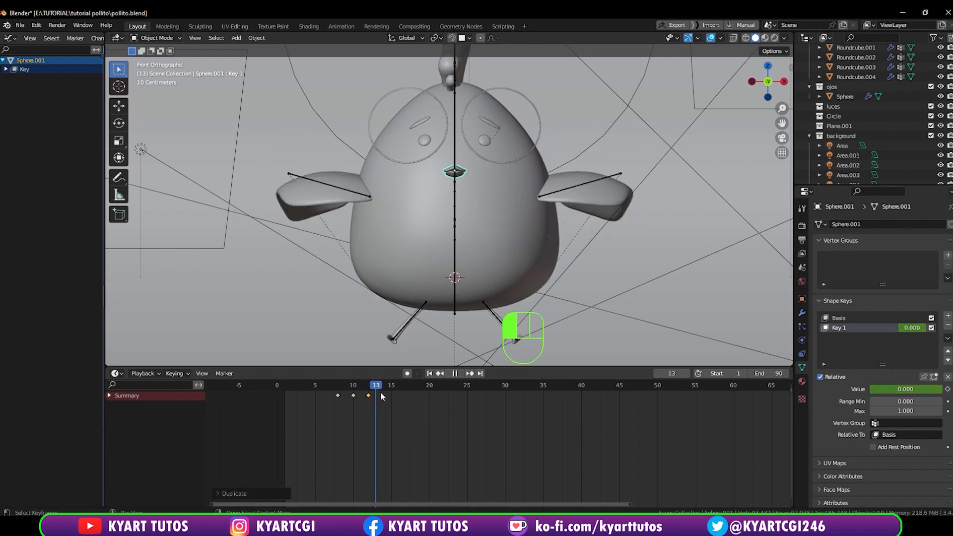
{"action": "mouse_move", "coordinate": [380, 392]}
{"action": "left_mouse_down"}
{"action": "mouse_move", "coordinate": [429, 395]}
{"action": "mouse_move", "coordinate": [341, 392]}
{"action": "mouse_move", "coordinate": [377, 391]}
{"action": "left_mouse_up"}
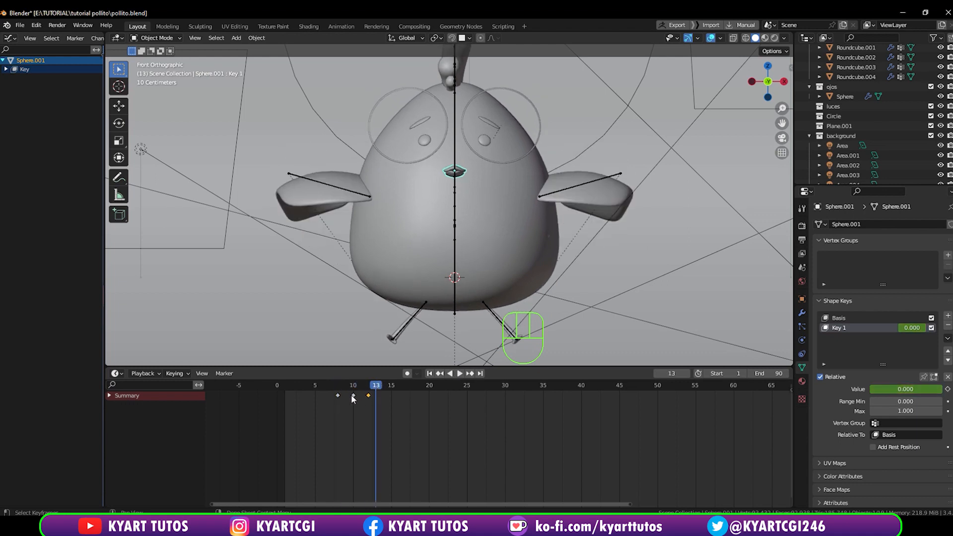
Duplicate the beak keyframes at frames 10 and 12 to frames 14 and 16 and play the animation from the start.
{"action": "left_click", "coordinate": [352, 395]}
{"action": "left_click", "coordinate": [369, 395], "text": "shift"}
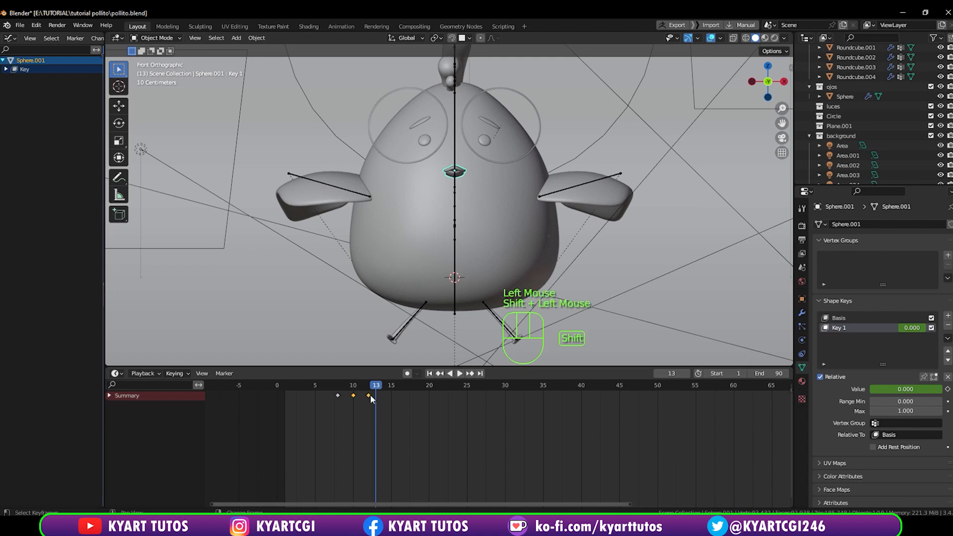
{"action": "key", "text": "shift+d"}
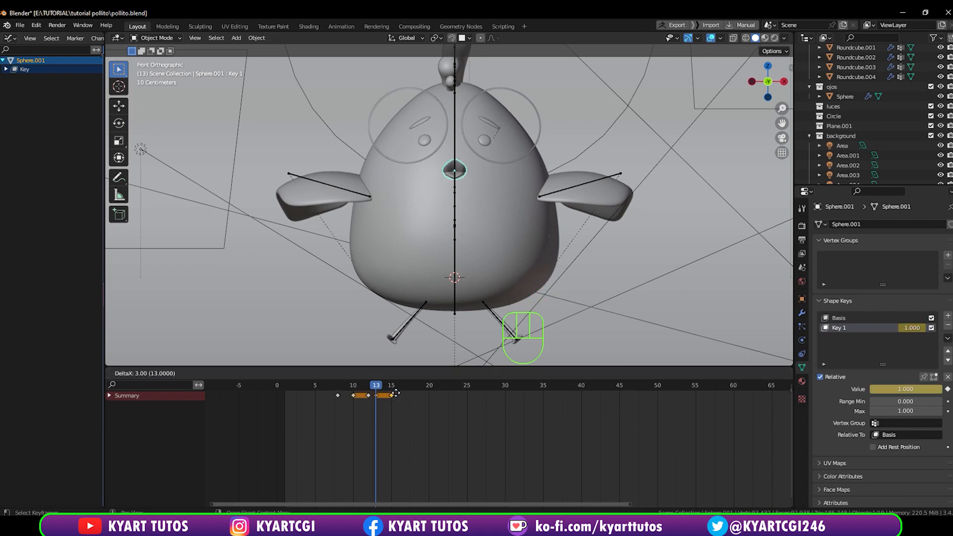
{"action": "left_click", "coordinate": [399, 393]}
{"action": "left_click", "coordinate": [387, 391]}
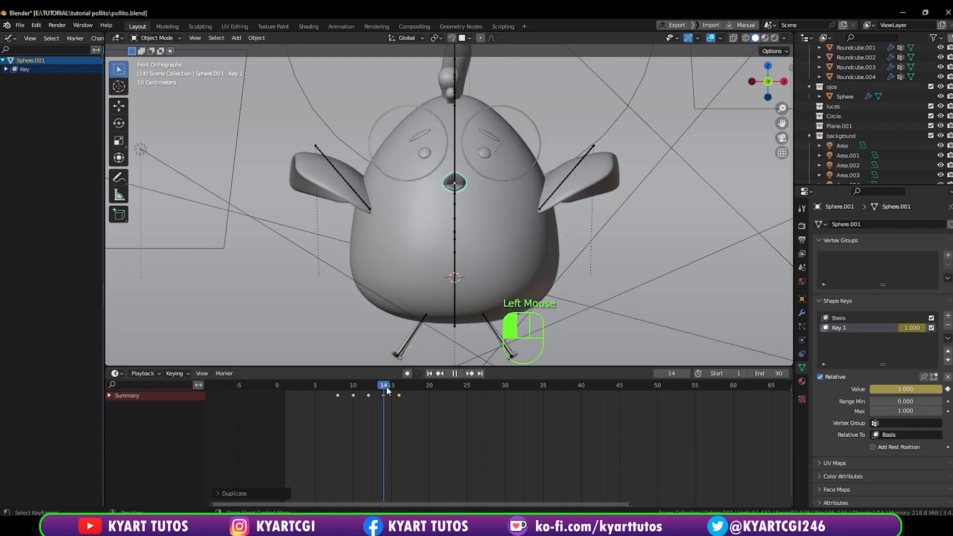
{"action": "left_click_drag", "start_coordinate": [387, 390], "coordinate": [284, 404]}
{"action": "key", "text": "space"}
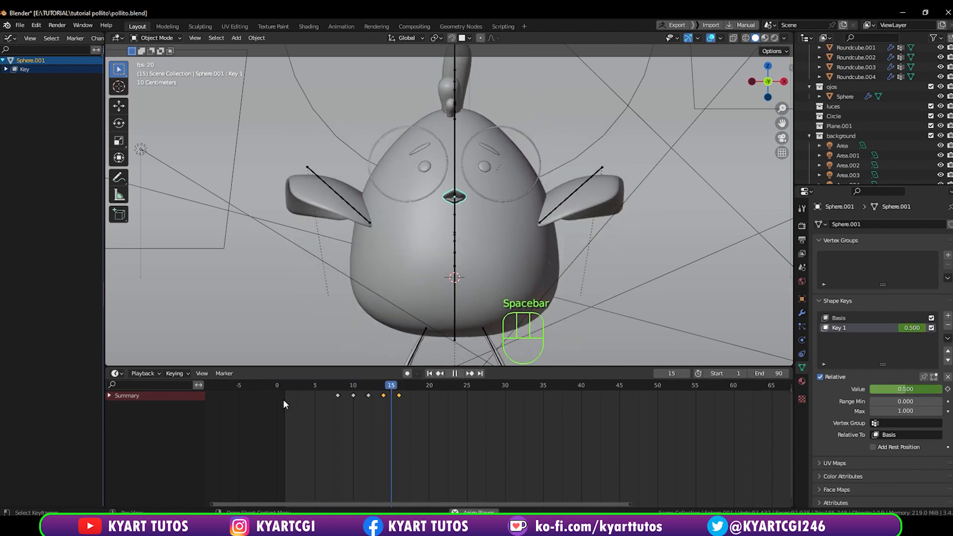
Duplicate all the beak keyframes to the second jump, starting at frame 38.
{"action": "key", "text": "space"}
{"action": "left_click_drag", "start_coordinate": [422, 390], "coordinate": [480, 408]}
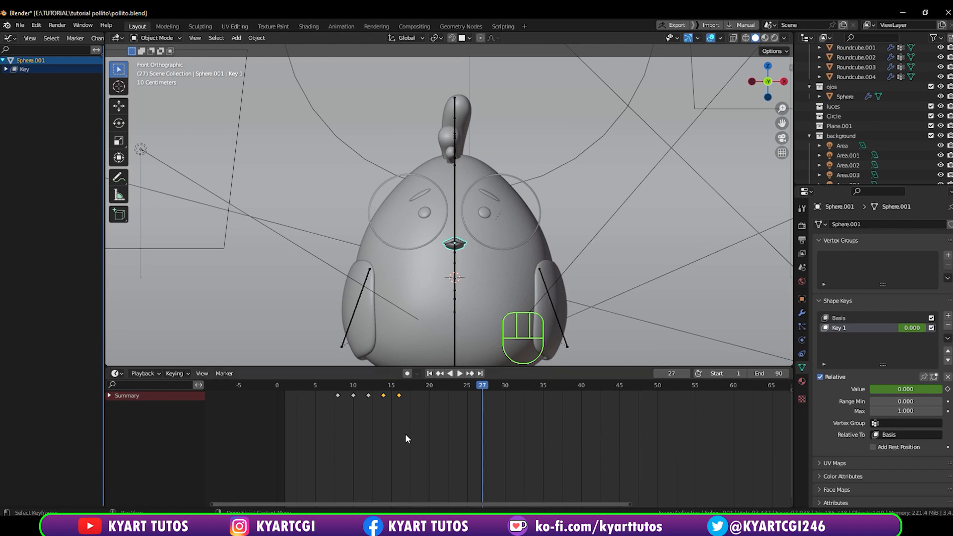
{"action": "scroll", "coordinate": [470, 416], "scroll_direction": "down", "scroll_amount": 2}
{"action": "left_click_drag", "start_coordinate": [496, 397], "coordinate": [687, 391]}
{"action": "key", "text": "a"}
{"action": "key", "text": "shift+d"}
{"action": "left_click", "coordinate": [578, 399]}
Duplicate the beak keyframes to the third jump, starting at frame 68, and play the animation.
{"action": "key", "text": "shift+d"}
{"action": "left_click", "coordinate": [710, 397]}
{"action": "scroll", "coordinate": [624, 317], "scroll_direction": "down", "scroll_amount": 2}
{"action": "scroll", "coordinate": [620, 421], "scroll_direction": "down", "scroll_amount": 5}
{"action": "key", "text": "space"}
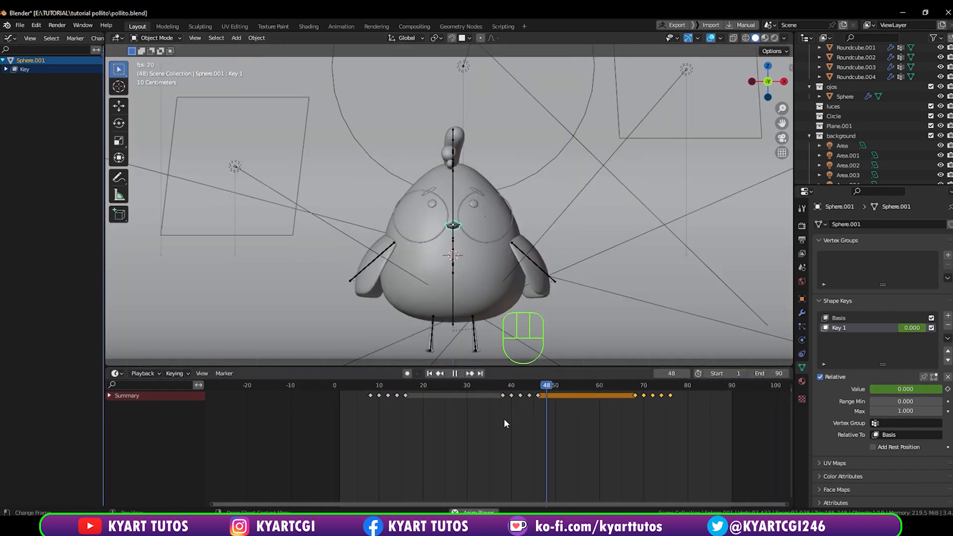
{"action": "key", "text": "Escape"}
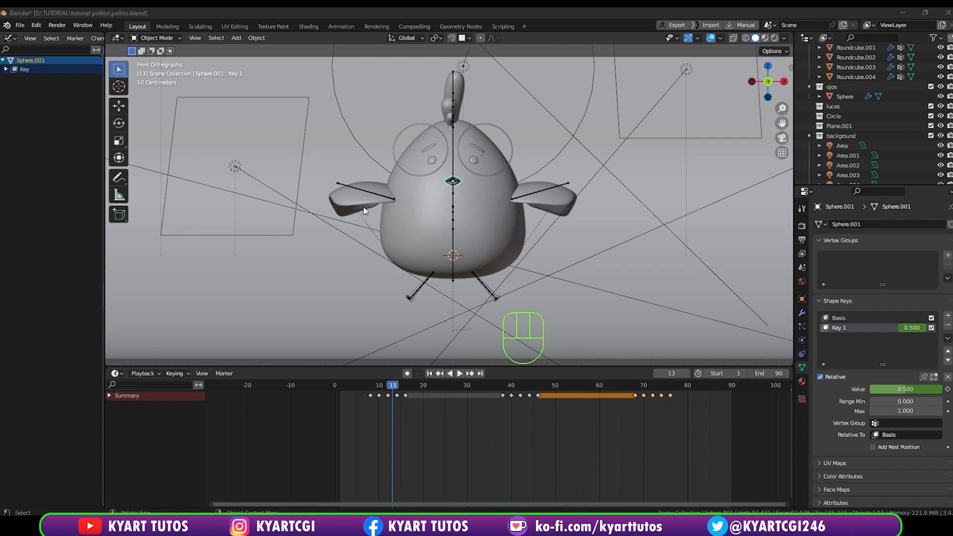
Select the eyes, return to frame 1, and add a basis shape key and a second shape key to them.
{"action": "left_click", "coordinate": [476, 158]}
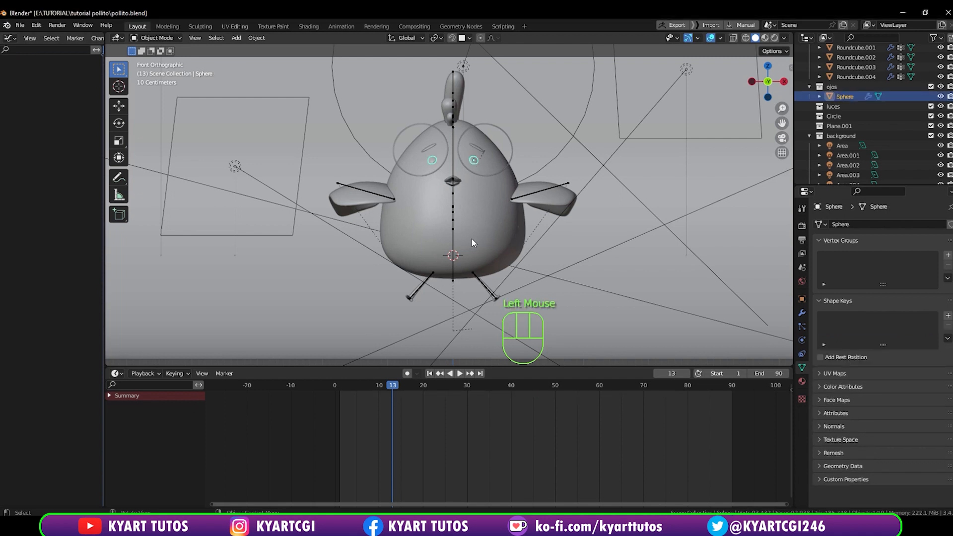
{"action": "left_click_drag", "start_coordinate": [385, 388], "coordinate": [339, 386]}
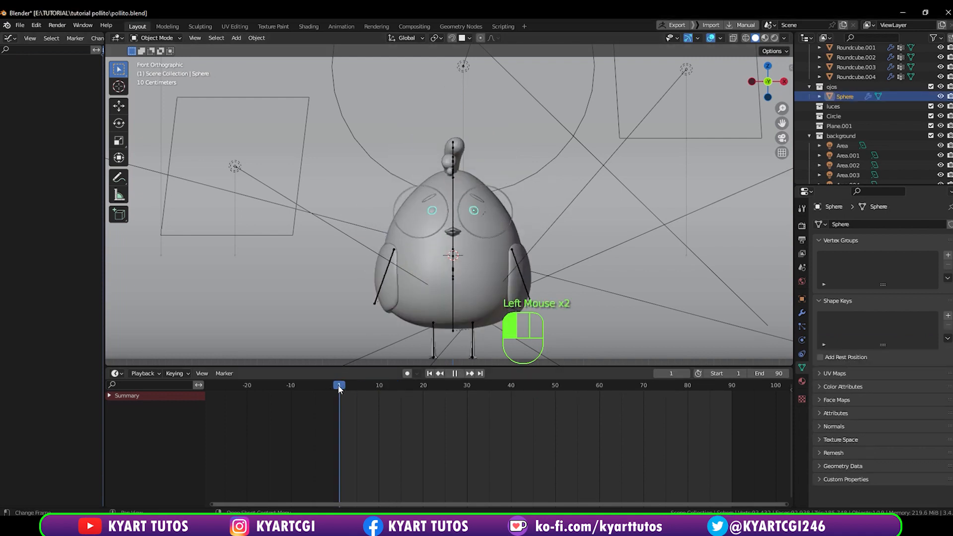
{"action": "scroll", "coordinate": [496, 205], "scroll_direction": "up", "scroll_amount": 4}
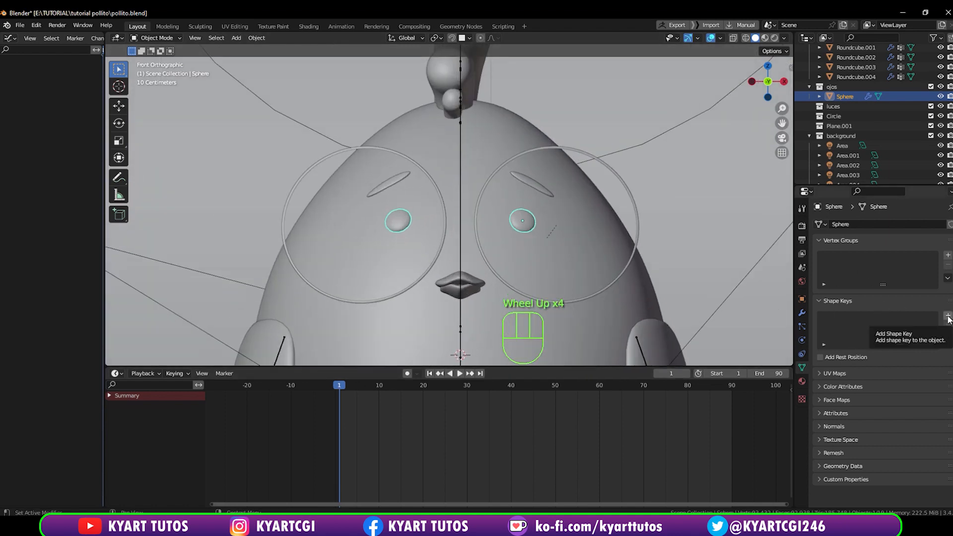
{"action": "left_click", "coordinate": [947, 318]}
{"action": "left_click", "coordinate": [947, 317]}
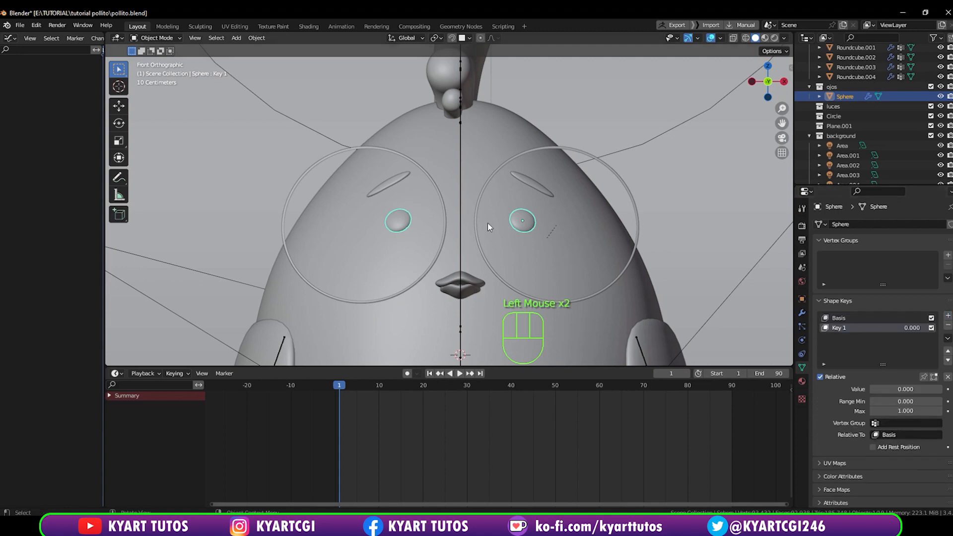
In Edit Mode on the eyes' Key 1, flatten the eye mesh vertically.
{"action": "key", "text": "Tab"}
{"action": "scroll", "coordinate": [560, 252], "scroll_direction": "up", "scroll_amount": 2}
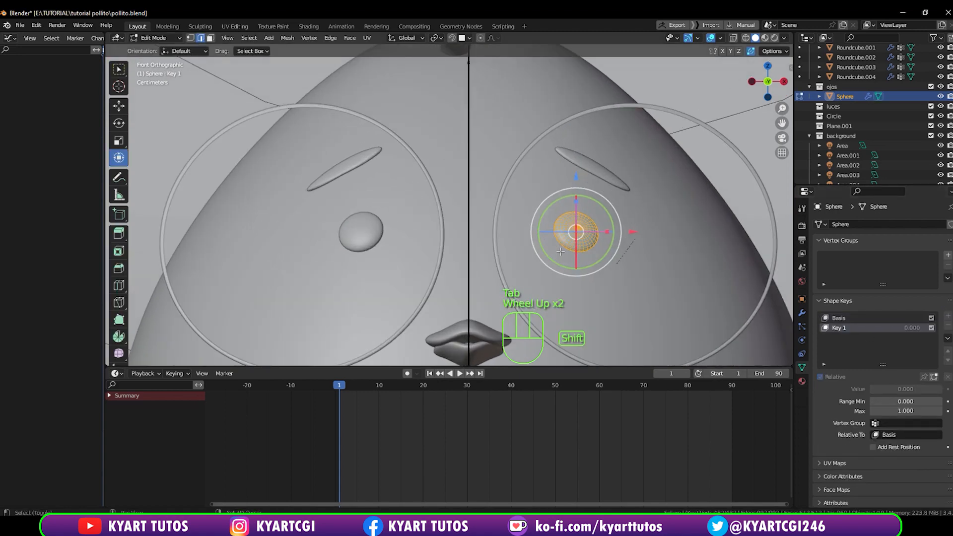
{"action": "middle_click_drag", "start_coordinate": [560, 252], "coordinate": [501, 223], "text": "shift"}
{"action": "middle_click_drag", "start_coordinate": [501, 223], "coordinate": [436, 199]}
{"action": "left_click_drag", "start_coordinate": [568, 177], "coordinate": [568, 199]}
With proportional editing, raise the middle of the flattened eye to bend it into an arch.
{"action": "scroll", "coordinate": [566, 200], "scroll_direction": "up", "scroll_amount": 2}
{"action": "middle_click_drag", "start_coordinate": [566, 201], "coordinate": [491, 229], "text": "shift"}
{"action": "middle_click_drag", "start_coordinate": [491, 229], "coordinate": [502, 199]}
{"action": "key", "text": "1"}
{"action": "left_click", "coordinate": [500, 251]}
{"action": "key", "text": "o"}
{"action": "left_click_drag", "start_coordinate": [508, 132], "coordinate": [508, 104]}
{"action": "left_click_drag", "start_coordinate": [508, 104], "coordinate": [500, 132]}
Adjust the two ends of the arched eye and resize the whole mesh to finish the closed-eye shape.
{"action": "scroll", "coordinate": [509, 96], "scroll_direction": "down", "scroll_amount": 3}
{"action": "left_click", "coordinate": [425, 173]}
{"action": "left_click", "coordinate": [575, 169], "text": "shift"}
{"action": "left_click_drag", "start_coordinate": [531, 187], "coordinate": [526, 187]}
{"action": "scroll", "coordinate": [501, 187], "scroll_direction": "down", "scroll_amount": 1}
{"action": "key", "text": "a"}
{"action": "left_click_drag", "start_coordinate": [493, 132], "coordinate": [494, 141]}
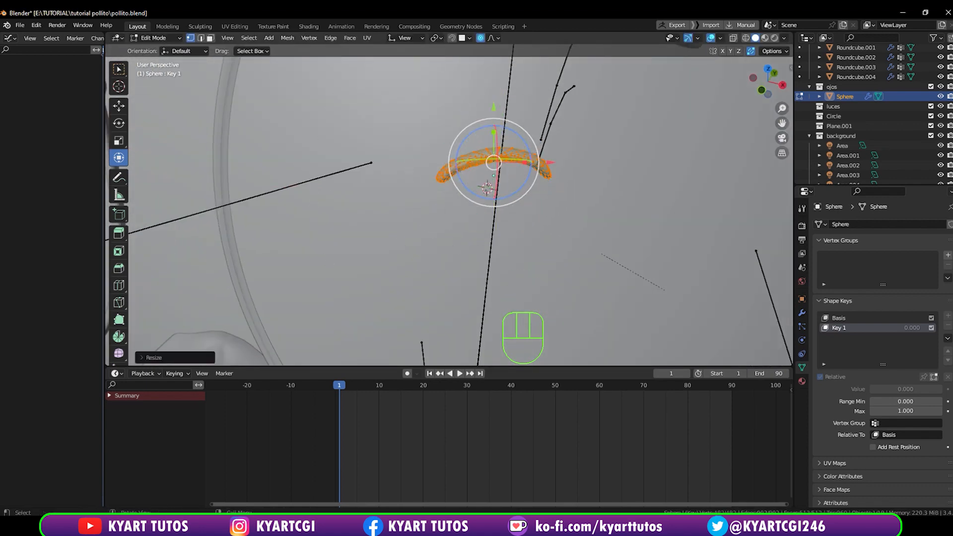
Return to Object Mode and test the closed eyes by raising Key 1's value to 1.000 and back to 0.000.
{"action": "key", "text": "Tab"}
{"action": "left_click_drag", "start_coordinate": [888, 389], "coordinate": [932, 389]}
{"action": "scroll", "coordinate": [357, 219], "scroll_direction": "down", "scroll_amount": 2}
{"action": "middle_click_drag", "start_coordinate": [364, 244], "coordinate": [369, 208]}
{"action": "scroll", "coordinate": [409, 239], "scroll_direction": "down", "scroll_amount": 3}
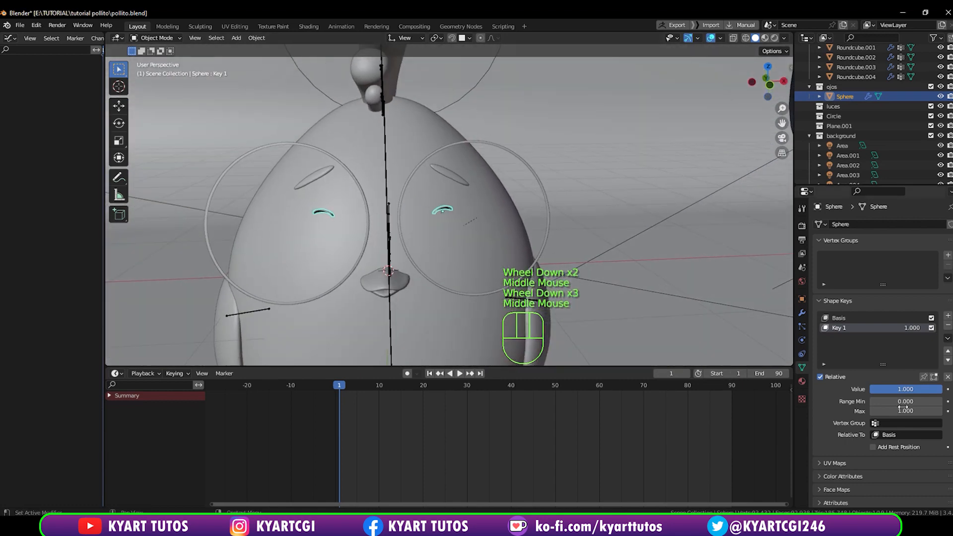
{"action": "left_click_drag", "start_coordinate": [908, 389], "coordinate": [875, 389]}
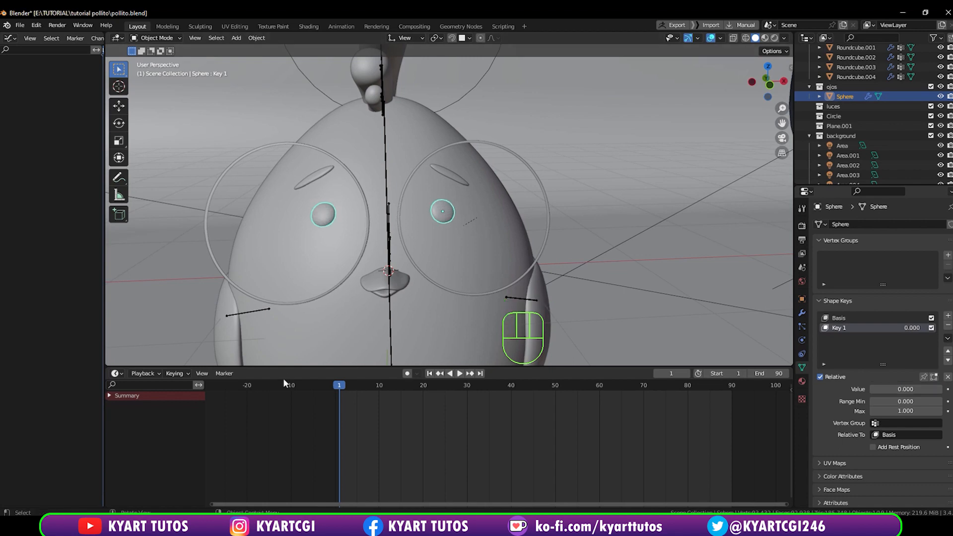
Scrub the jump to frame 8 and insert a keyframe on the eyes' Key 1 value of 0.000.
{"action": "left_click_drag", "start_coordinate": [344, 391], "coordinate": [398, 391]}
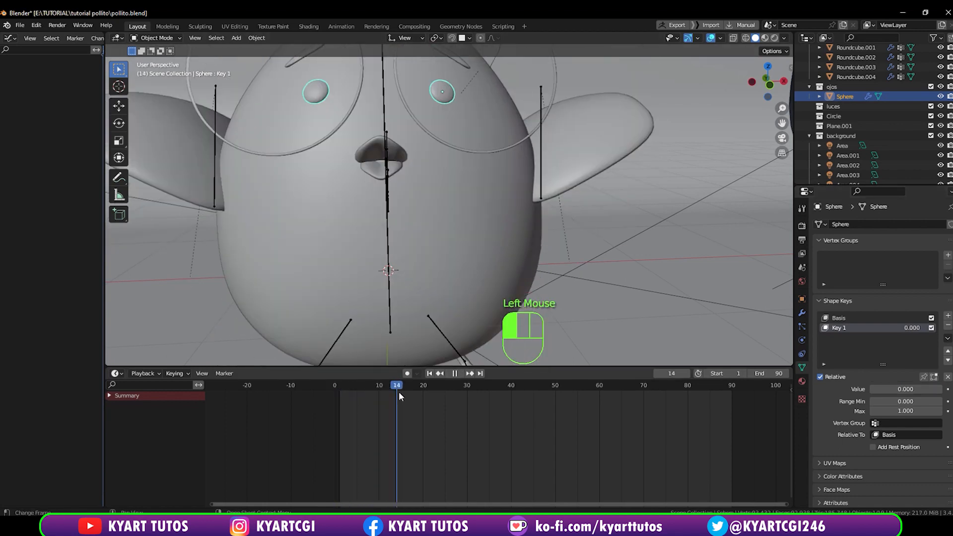
{"action": "scroll", "coordinate": [459, 281], "scroll_direction": "down", "scroll_amount": 2}
{"action": "middle_click_drag", "start_coordinate": [459, 281], "coordinate": [490, 293], "text": "shift"}
{"action": "left_click_drag", "start_coordinate": [396, 385], "coordinate": [370, 404]}
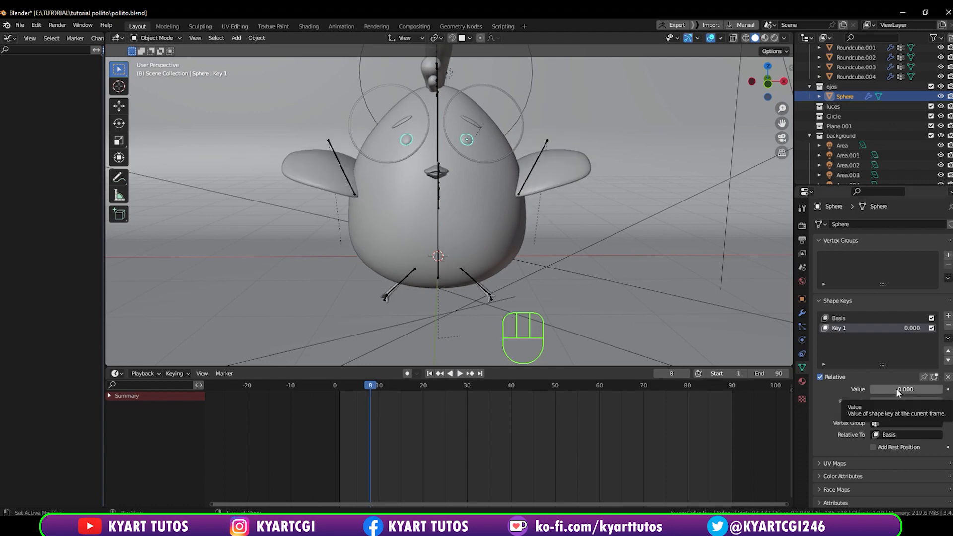
{"action": "right_click", "coordinate": [895, 388]}
{"action": "left_click", "coordinate": [895, 389]}
At frame 10, set the eyes' Key 1 value to 1.000 and insert a keyframe.
{"action": "left_click_drag", "start_coordinate": [371, 394], "coordinate": [378, 395]}
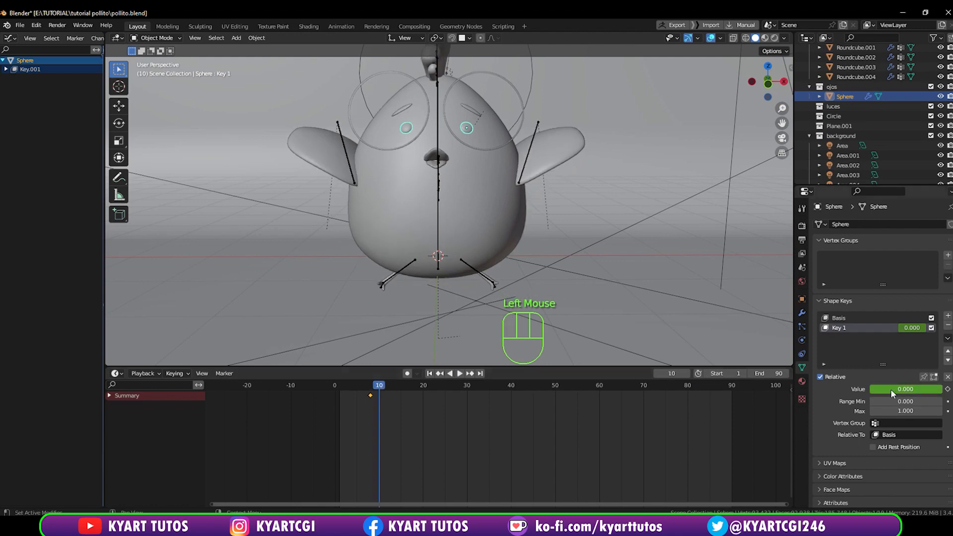
{"action": "left_click_drag", "start_coordinate": [888, 389], "coordinate": [928, 387]}
{"action": "right_click", "coordinate": [918, 391]}
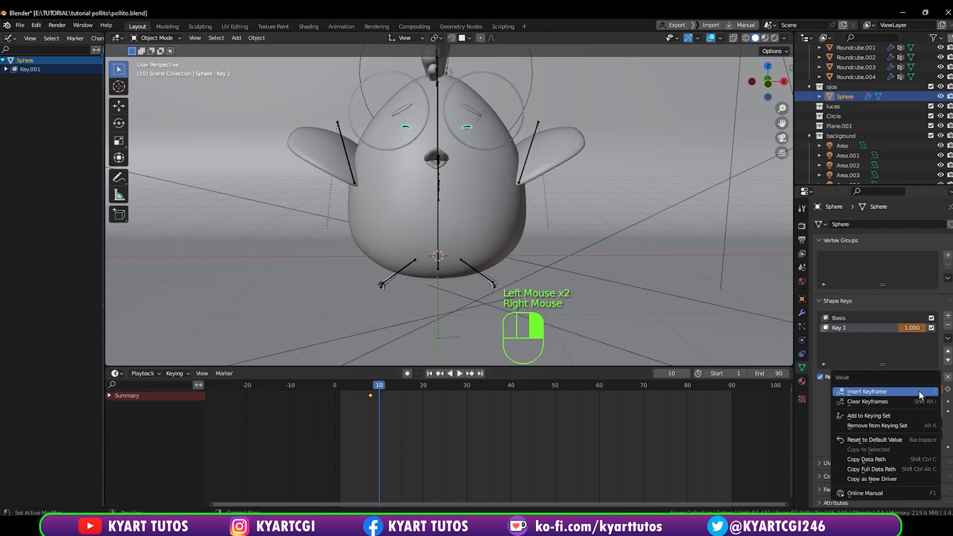
{"action": "left_click", "coordinate": [919, 391]}
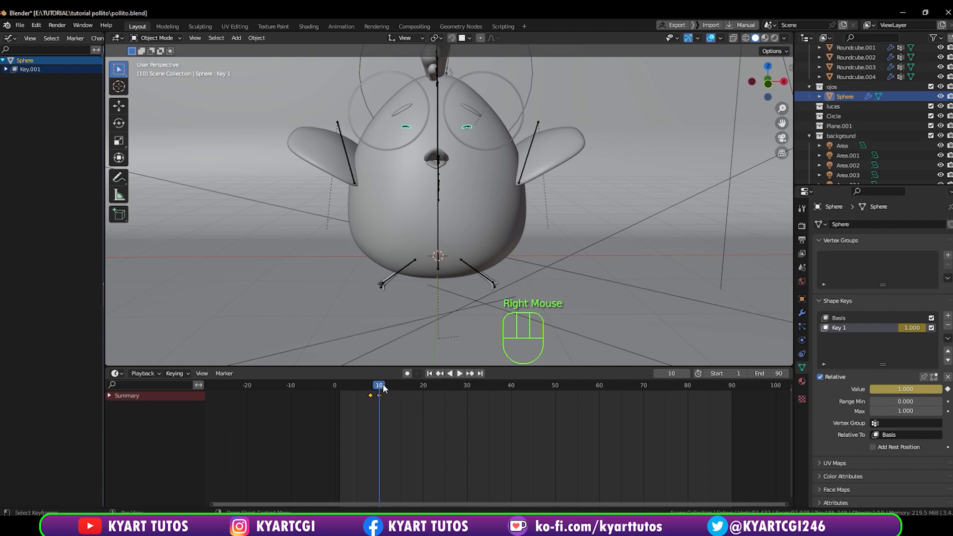
Duplicate the open-eye keyframe from frame 8 to frame 12.
{"action": "left_click_drag", "start_coordinate": [383, 388], "coordinate": [389, 389]}
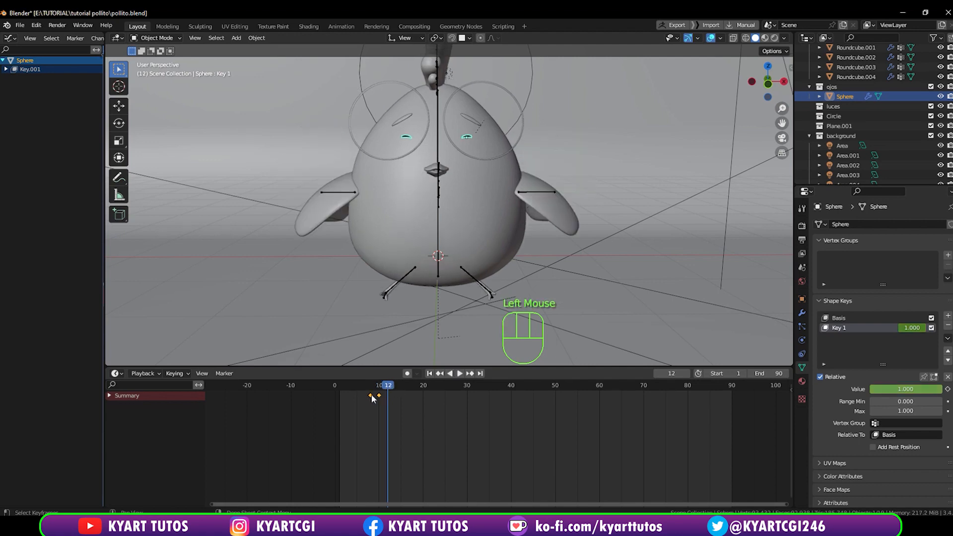
{"action": "key", "text": "shift+d"}
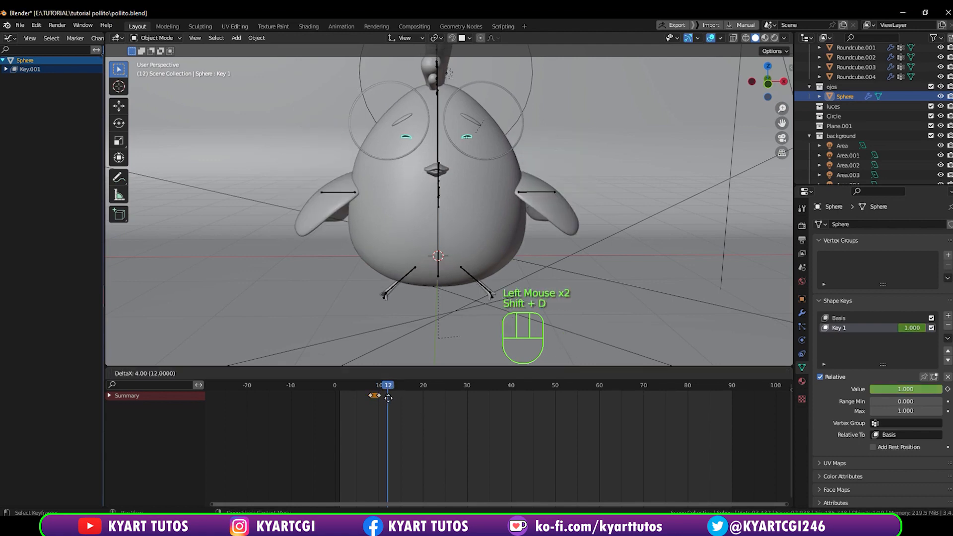
{"action": "left_click", "coordinate": [390, 396]}
Duplicate the three blink keyframes to the other two jumps, starting at frames 38 and 68, and play the animation.
{"action": "mouse_move", "coordinate": [388, 389]}
{"action": "left_mouse_down"}
{"action": "mouse_move", "coordinate": [367, 395]}
{"action": "mouse_move", "coordinate": [415, 394]}
{"action": "mouse_move", "coordinate": [353, 394]}
{"action": "mouse_move", "coordinate": [409, 400]}
{"action": "mouse_move", "coordinate": [362, 400]}
{"action": "mouse_move", "coordinate": [393, 394]}
{"action": "left_mouse_up"}
{"action": "key", "text": "shift+d"}
{"action": "left_click", "coordinate": [526, 401]}
{"action": "left_click_drag", "start_coordinate": [527, 385], "coordinate": [554, 385]}
{"action": "key", "text": "shift+d"}
{"action": "left_click", "coordinate": [665, 396]}
{"action": "left_click_drag", "start_coordinate": [667, 384], "coordinate": [688, 382]}
{"action": "key", "text": "space"}
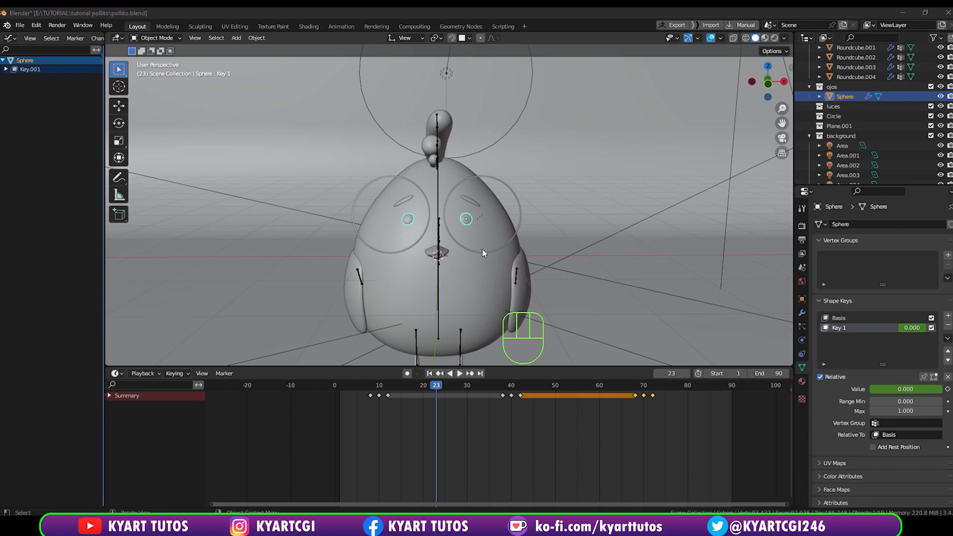
Select the eyebrows, insert a Location keyframe on them at frame 1, and go to frame 10.
{"action": "left_click", "coordinate": [465, 198]}
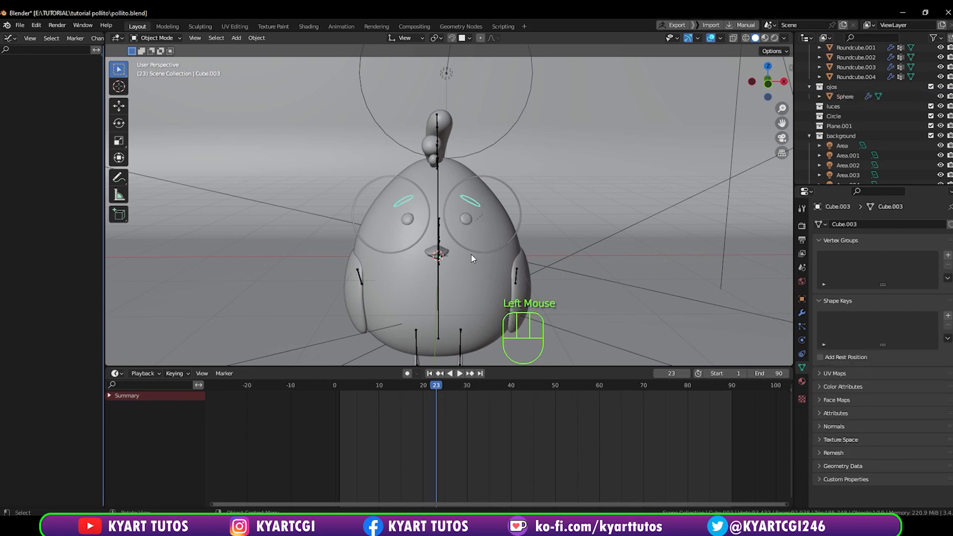
{"action": "key", "text": "KP_1"}
{"action": "middle_click_drag", "start_coordinate": [469, 268], "coordinate": [545, 168], "text": "shift"}
{"action": "left_click_drag", "start_coordinate": [440, 387], "coordinate": [339, 393]}
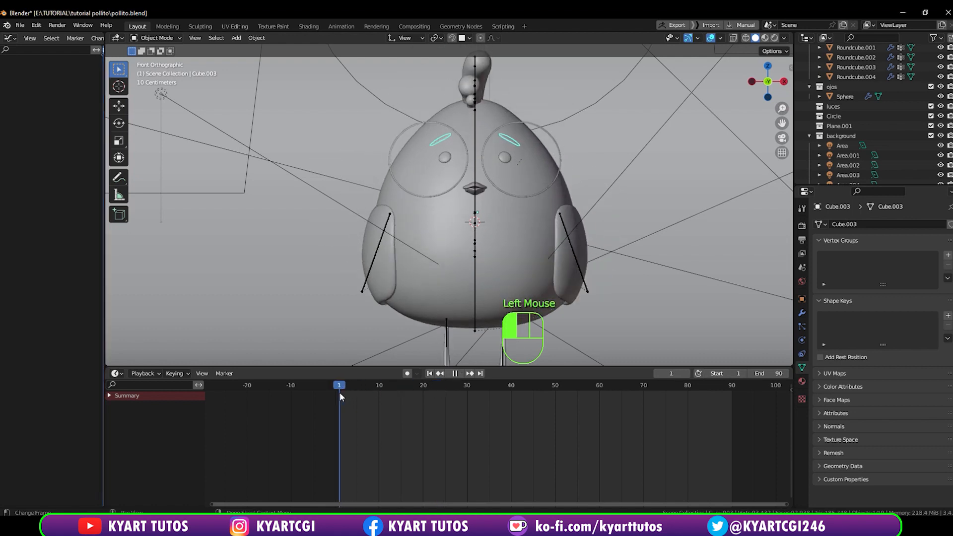
{"action": "mouse_move", "coordinate": [339, 392]}
{"action": "left_mouse_down"}
{"action": "mouse_move", "coordinate": [379, 392]}
{"action": "mouse_move", "coordinate": [340, 398]}
{"action": "left_mouse_up"}
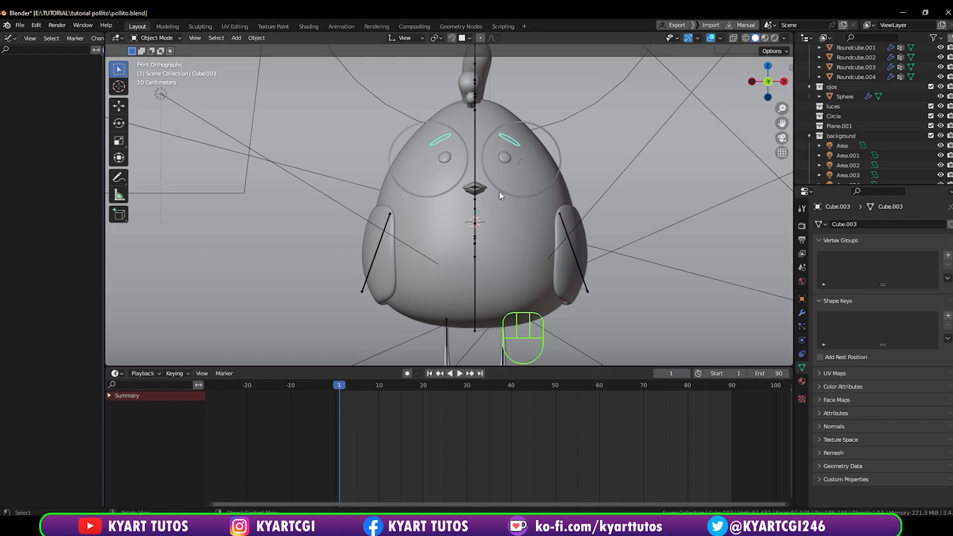
{"action": "middle_click_drag", "start_coordinate": [500, 190], "coordinate": [499, 206], "text": "shift"}
{"action": "scroll", "coordinate": [500, 205], "scroll_direction": "up", "scroll_amount": 3}
{"action": "scroll", "coordinate": [498, 210], "scroll_direction": "up", "scroll_amount": 1}
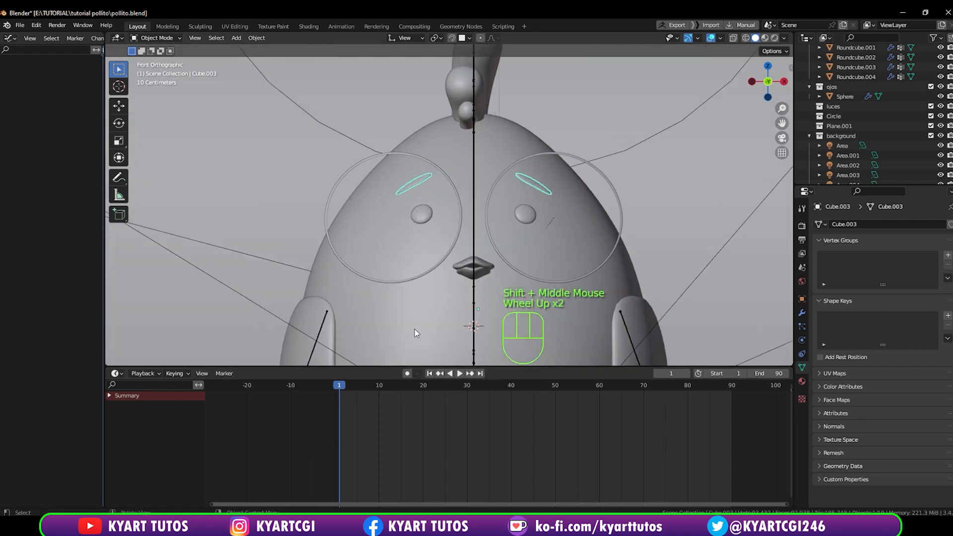
{"action": "key", "text": "i"}
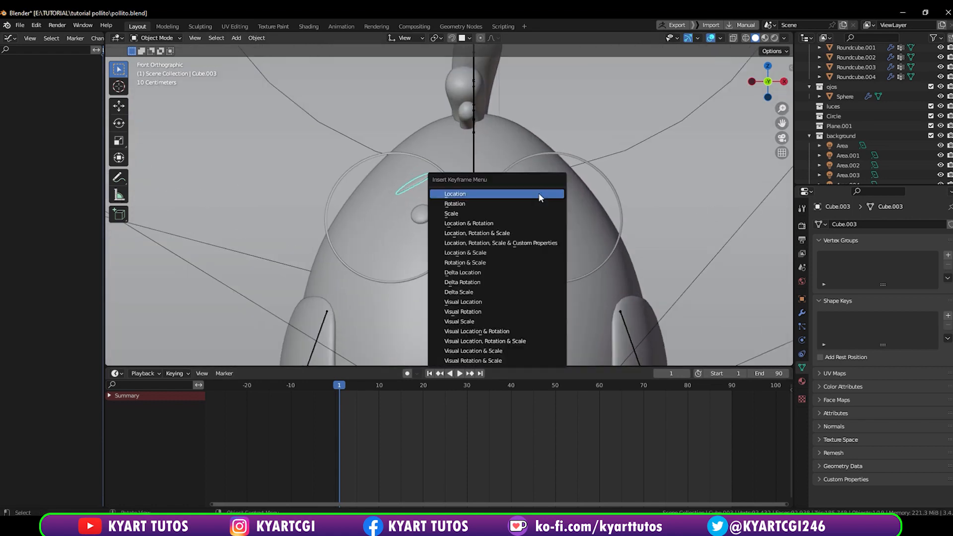
{"action": "left_click", "coordinate": [538, 192]}
{"action": "left_click_drag", "start_coordinate": [340, 388], "coordinate": [380, 393]}
{"action": "middle_click_drag", "start_coordinate": [554, 232], "coordinate": [535, 278], "text": "shift"}
{"action": "key", "text": "g"}
{"action": "key", "text": "z"}
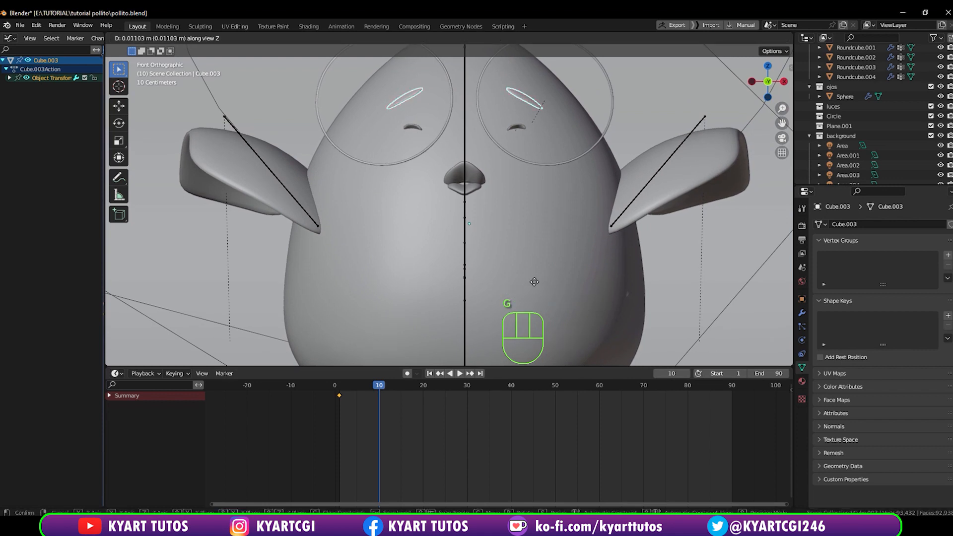
{"action": "right_click", "coordinate": [533, 281]}
Lower the eyebrows slightly toward the eyes with the Move tool and insert a Location keyframe at frame 10.
{"action": "left_click", "coordinate": [523, 106]}
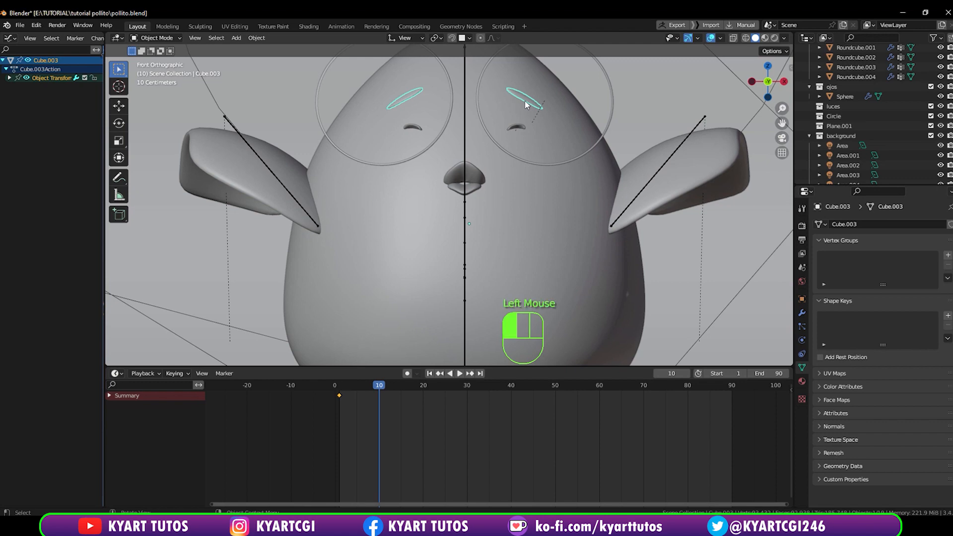
{"action": "left_click", "coordinate": [119, 106]}
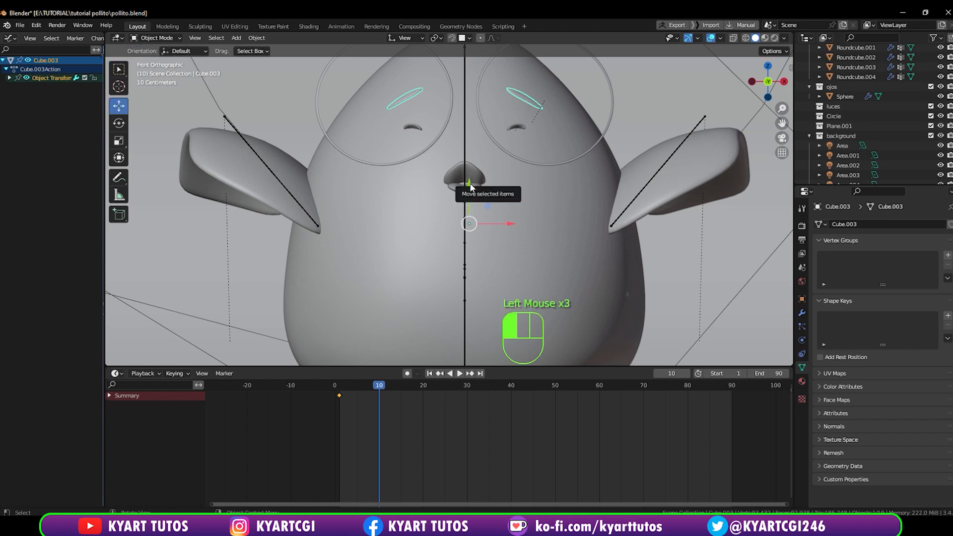
{"action": "left_click_drag", "start_coordinate": [471, 188], "coordinate": [470, 197]}
{"action": "key", "text": "i"}
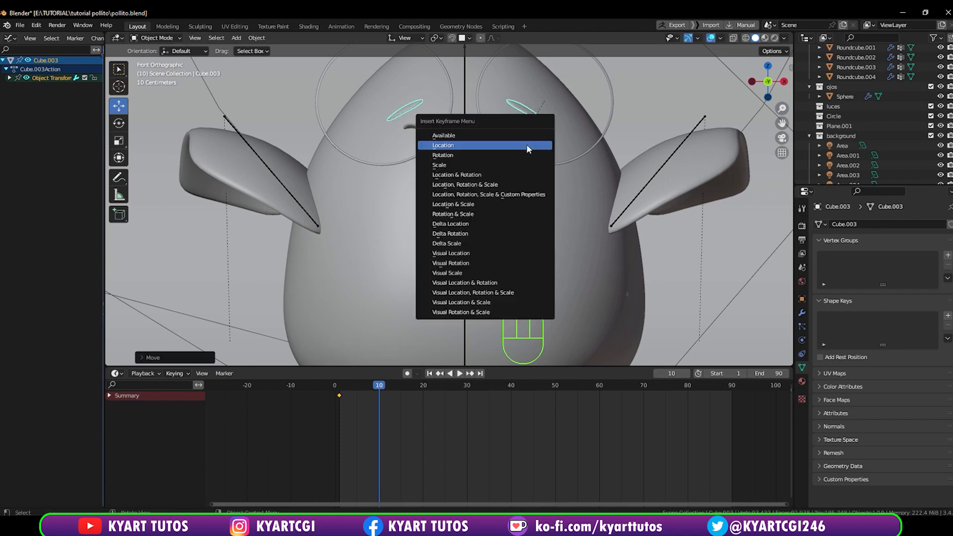
{"action": "left_click", "coordinate": [526, 144]}
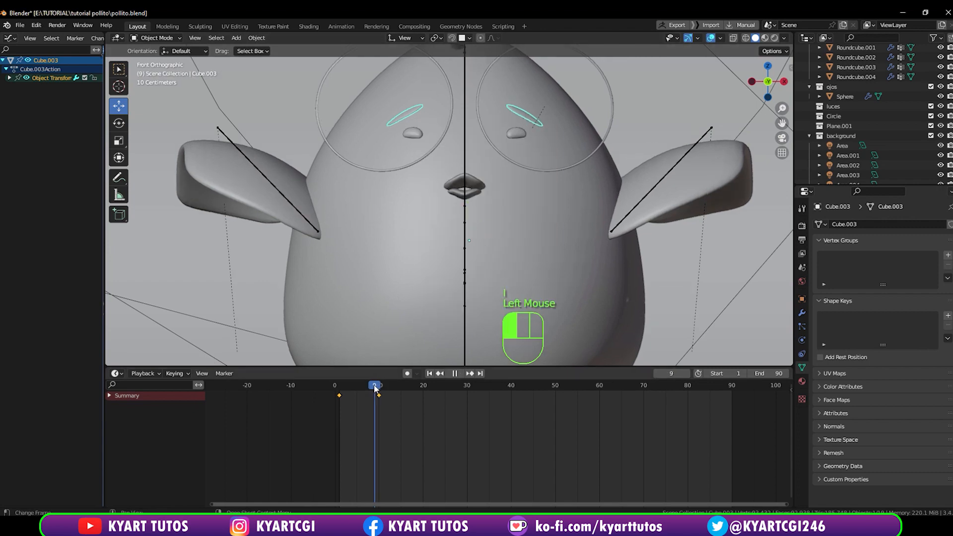
Duplicate the eyebrows' starting keyframe from frame 1 to frame 20 and scrub the timeline to check the motion.
{"action": "left_click_drag", "start_coordinate": [374, 390], "coordinate": [422, 388]}
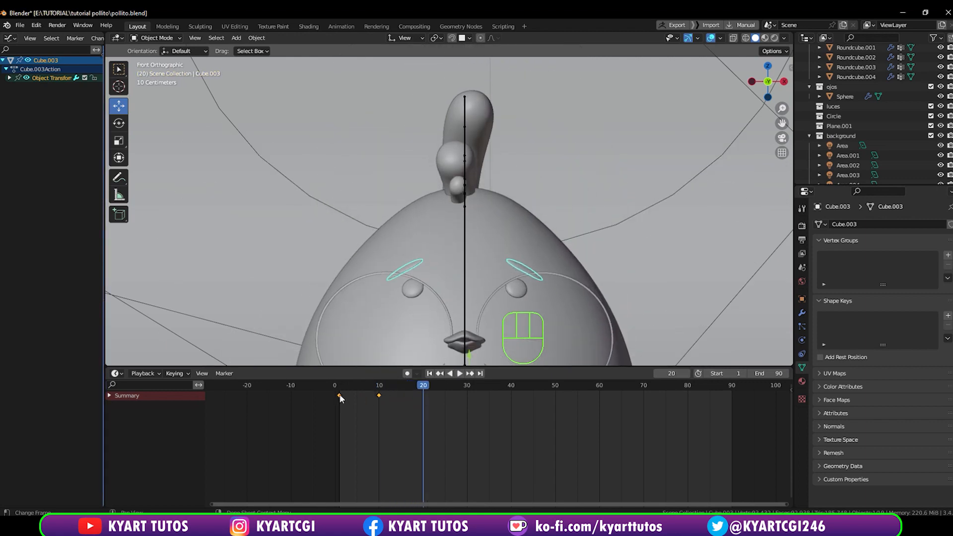
{"action": "left_click", "coordinate": [340, 396]}
{"action": "key", "text": "shift+d"}
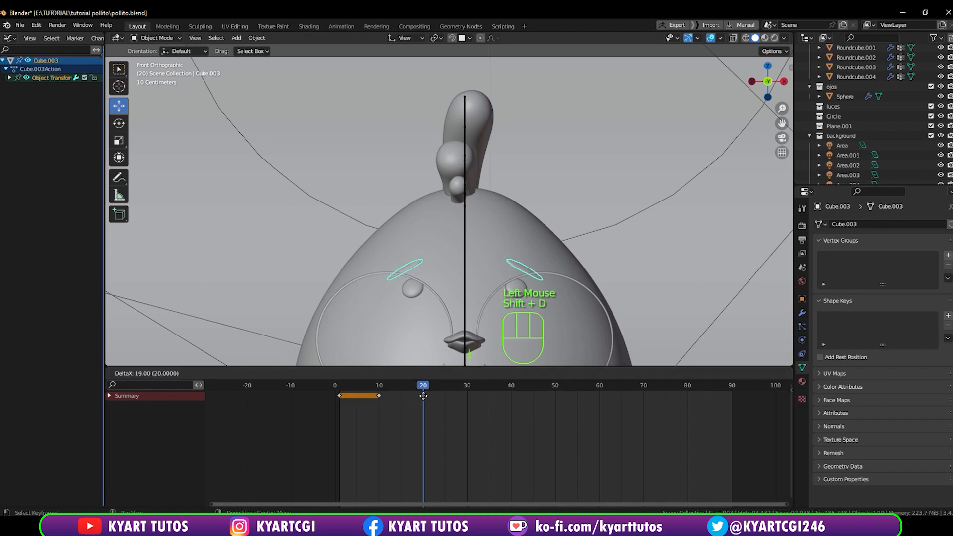
{"action": "left_click", "coordinate": [423, 395]}
{"action": "mouse_move", "coordinate": [425, 390]}
{"action": "left_mouse_down"}
{"action": "mouse_move", "coordinate": [344, 397]}
{"action": "mouse_move", "coordinate": [414, 401]}
{"action": "left_mouse_up"}
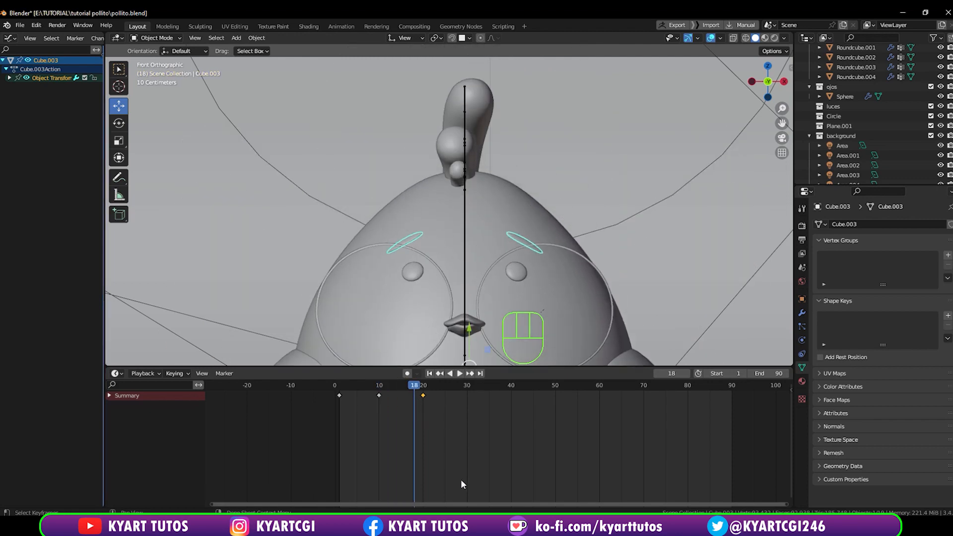
Duplicate the three eyebrow keyframes to start at frame 30, shift the last two copies to frames 40 and 50, and scrub through them.
{"action": "scroll", "coordinate": [501, 484], "scroll_direction": "down", "scroll_amount": 1}
{"action": "scroll", "coordinate": [343, 408], "scroll_direction": "down", "scroll_amount": 1}
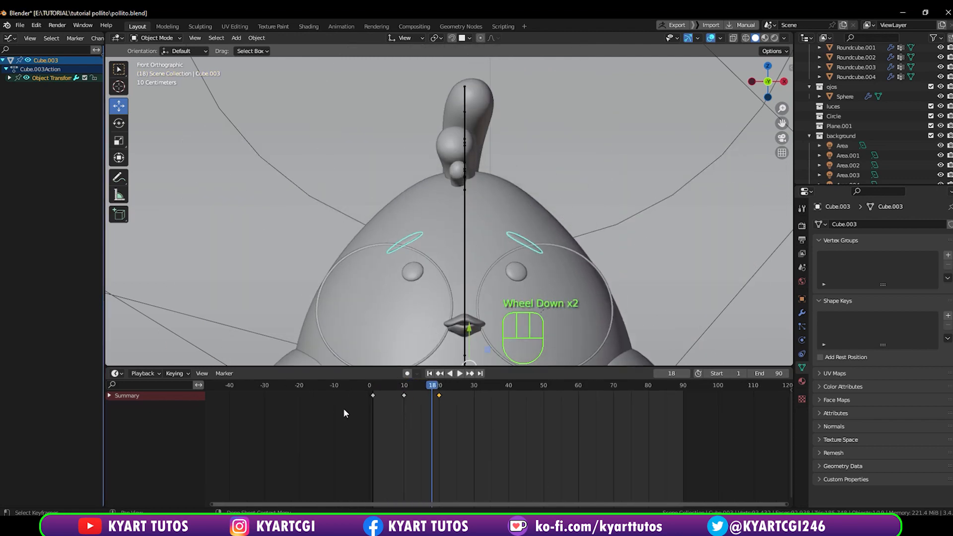
{"action": "left_click_drag", "start_coordinate": [334, 408], "coordinate": [446, 392]}
{"action": "key", "text": "shift+d"}
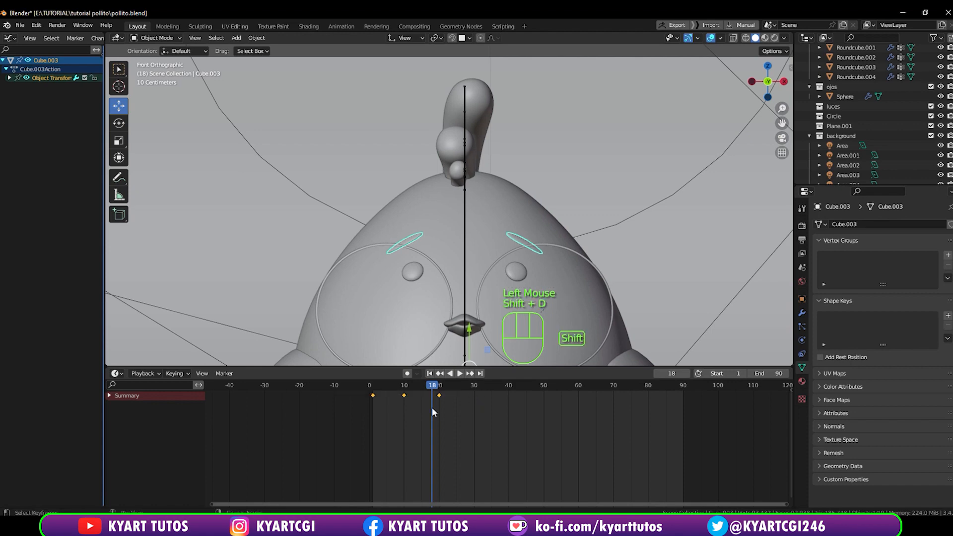
{"action": "left_click", "coordinate": [532, 414]}
{"action": "left_click_drag", "start_coordinate": [501, 409], "coordinate": [553, 390]}
{"action": "key", "text": "g"}
{"action": "left_click", "coordinate": [546, 398]}
{"action": "left_click_drag", "start_coordinate": [458, 386], "coordinate": [581, 398]}
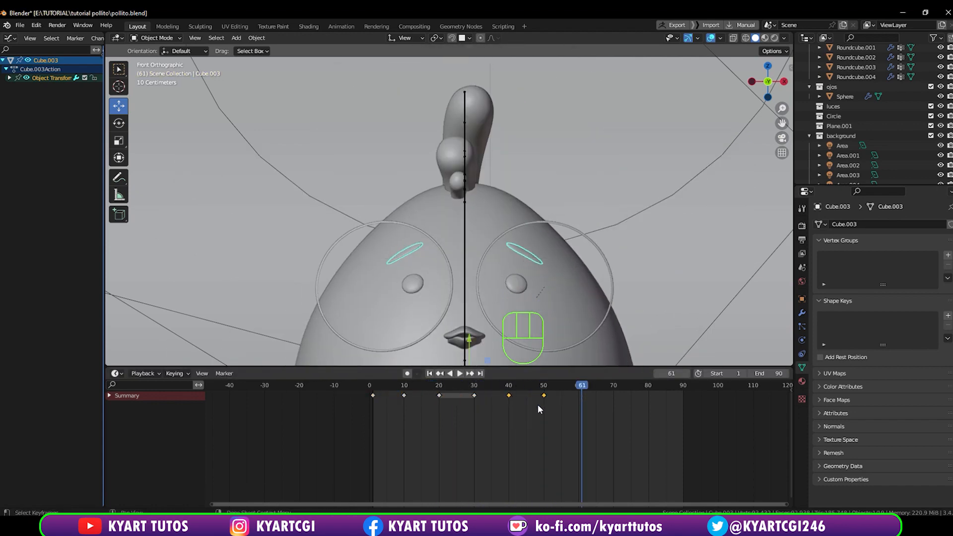
Duplicate the last three eyebrow keyframes to start at frame 60, scrub through the result, and shrink the timeline area.
{"action": "left_click_drag", "start_coordinate": [461, 409], "coordinate": [556, 394]}
{"action": "key", "text": "shift+d"}
{"action": "left_click", "coordinate": [644, 397]}
{"action": "left_click_drag", "start_coordinate": [653, 388], "coordinate": [669, 389]}
{"action": "left_click_drag", "start_coordinate": [496, 366], "coordinate": [503, 475]}
{"action": "scroll", "coordinate": [487, 344], "scroll_direction": "down", "scroll_amount": 3}
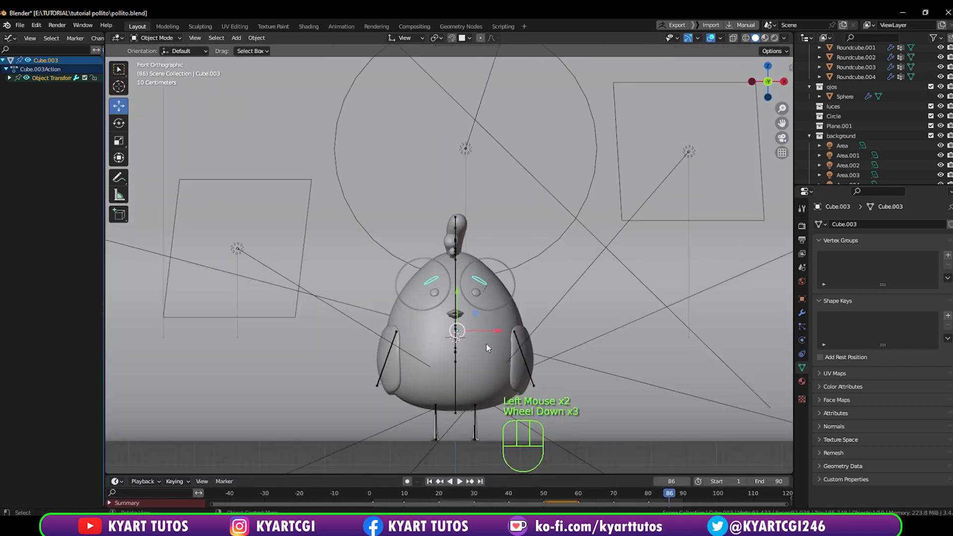
Play the whole animation in solid shading, switch the viewport to Material Preview, and play it again.
{"action": "key", "text": "space"}
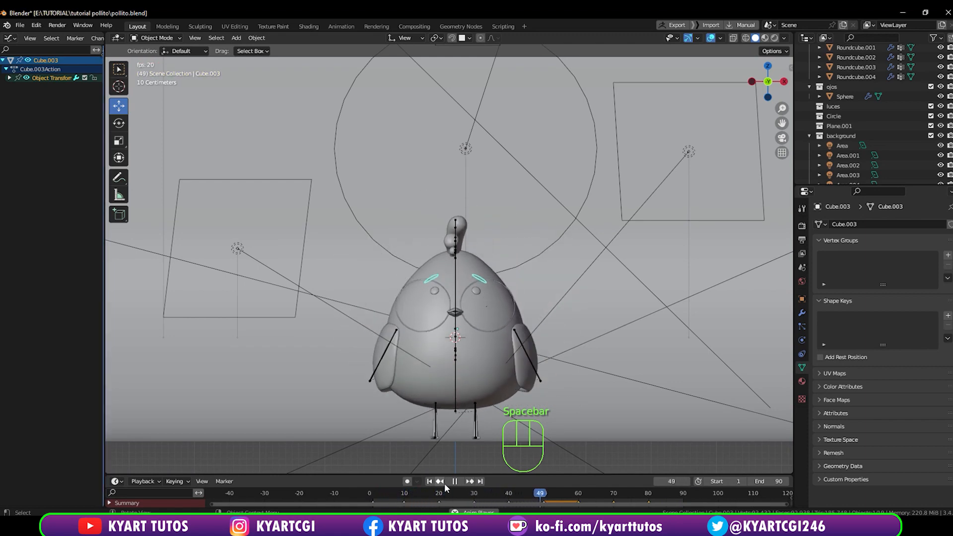
{"action": "key", "text": "space"}
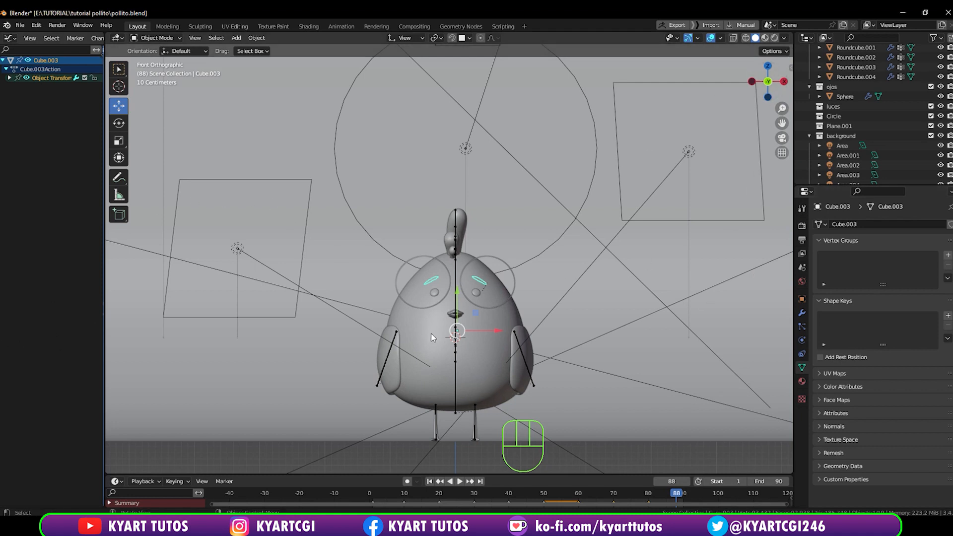
{"action": "key", "text": "z"}
{"action": "left_click", "coordinate": [431, 389]}
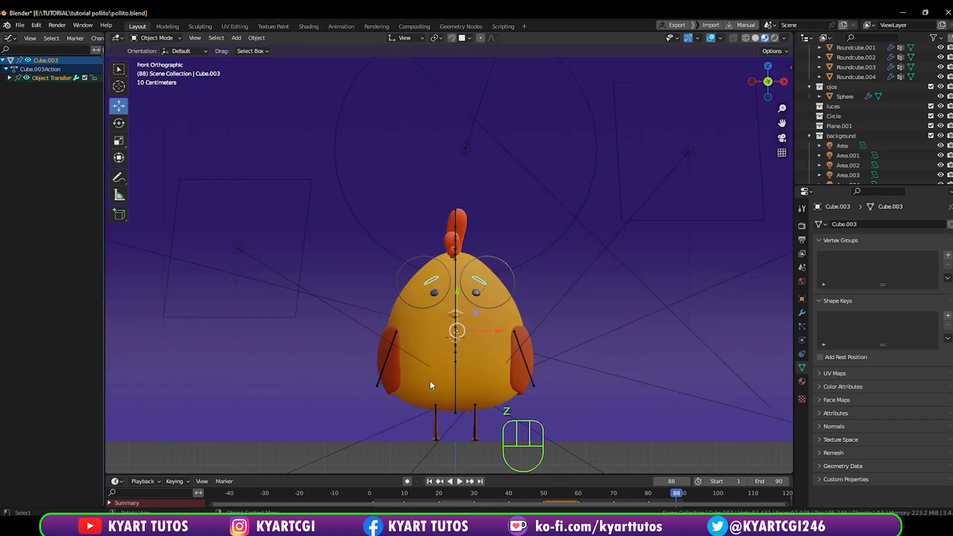
{"action": "key", "text": "space"}
{"action": "key", "text": "space"}
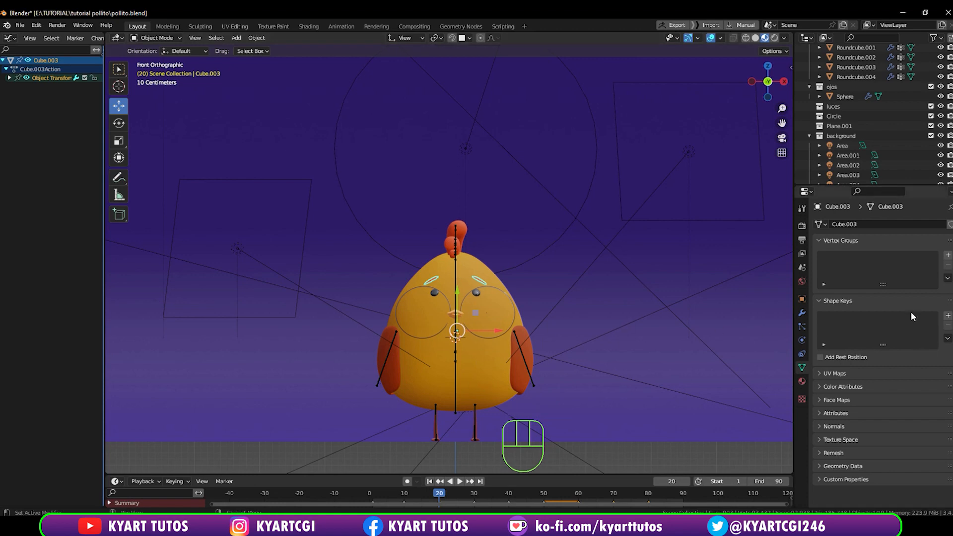
Set the render output file name to ANIMATION PREVIEW in the tutorial pollito render folder.
{"action": "left_click", "coordinate": [801, 228]}
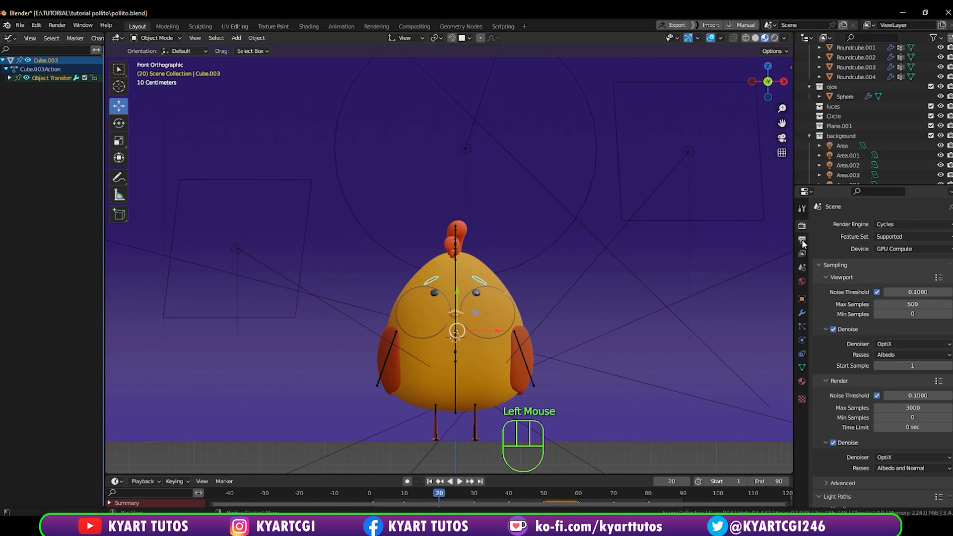
{"action": "left_click", "coordinate": [801, 239]}
{"action": "scroll", "coordinate": [862, 323], "scroll_direction": "down", "scroll_amount": 2}
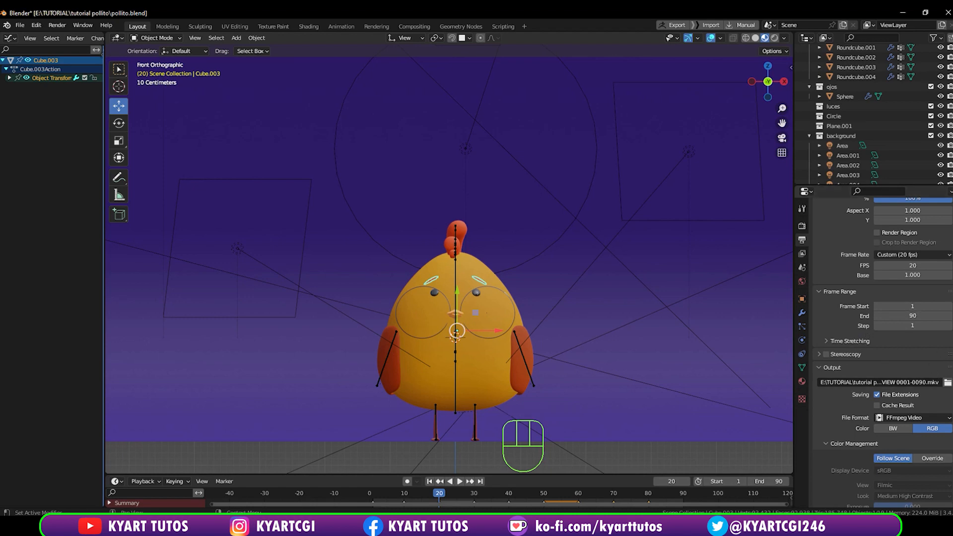
{"action": "left_click", "coordinate": [947, 382]}
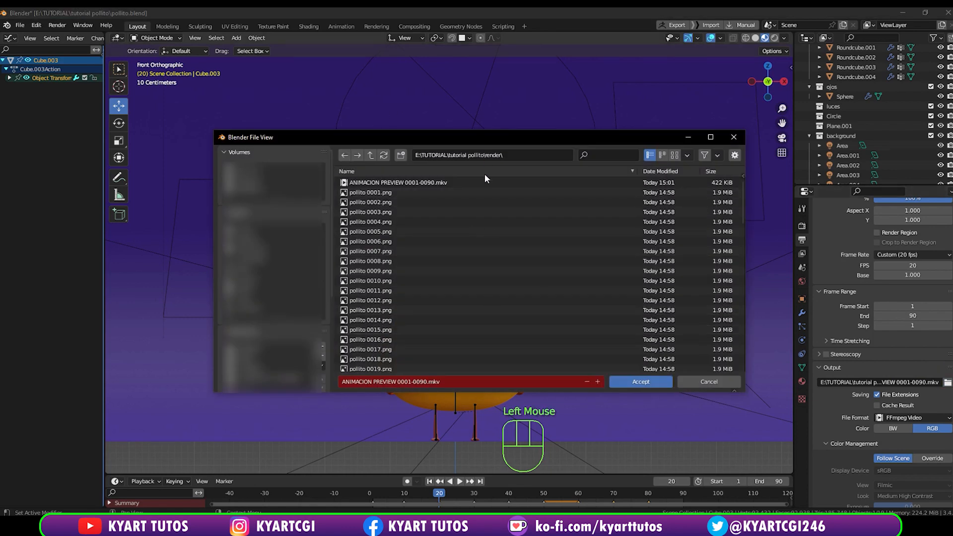
{"action": "left_click", "coordinate": [445, 382]}
{"action": "type", "text": "AN"}
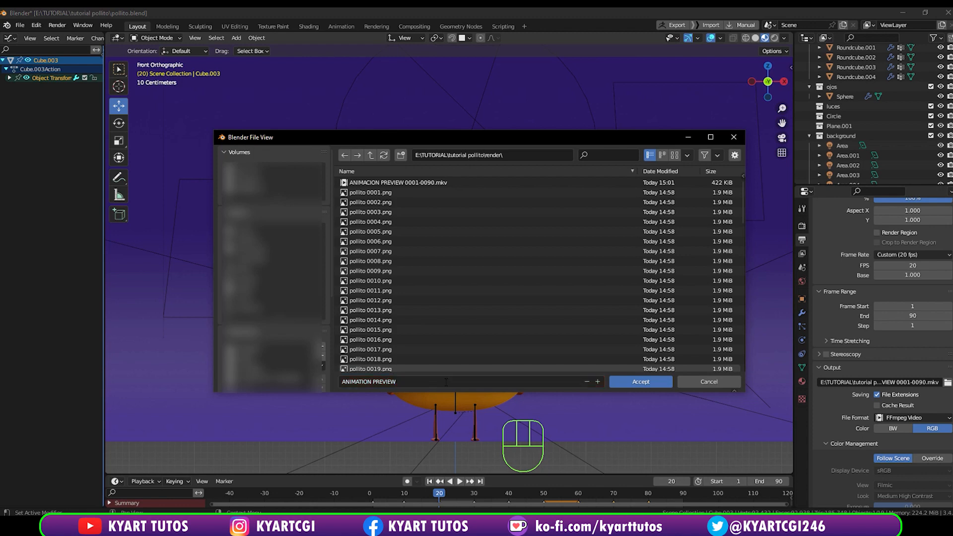
{"action": "left_click", "coordinate": [654, 382]}
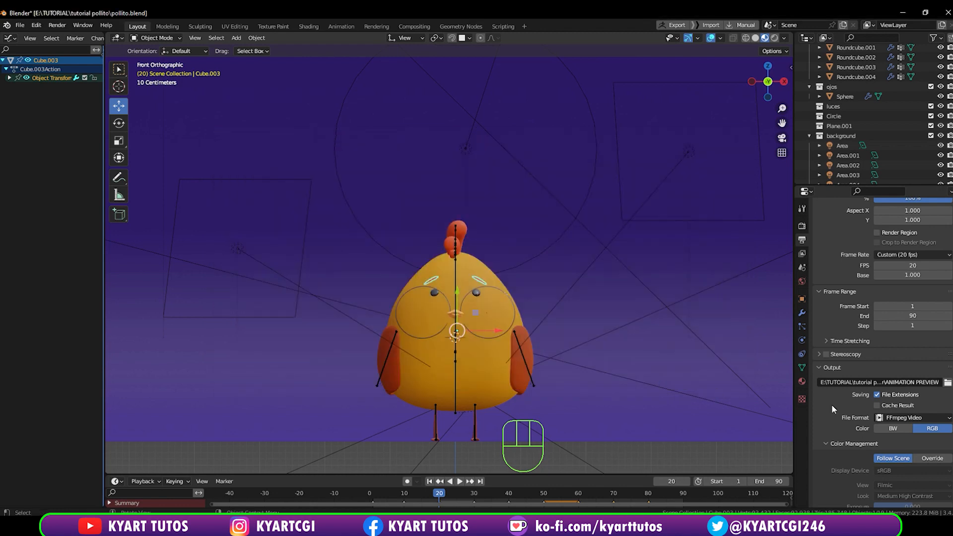
Choose FFmpeg Video as the output file format and review the encoding settings.
{"action": "scroll", "coordinate": [919, 453], "scroll_direction": "down", "scroll_amount": 2}
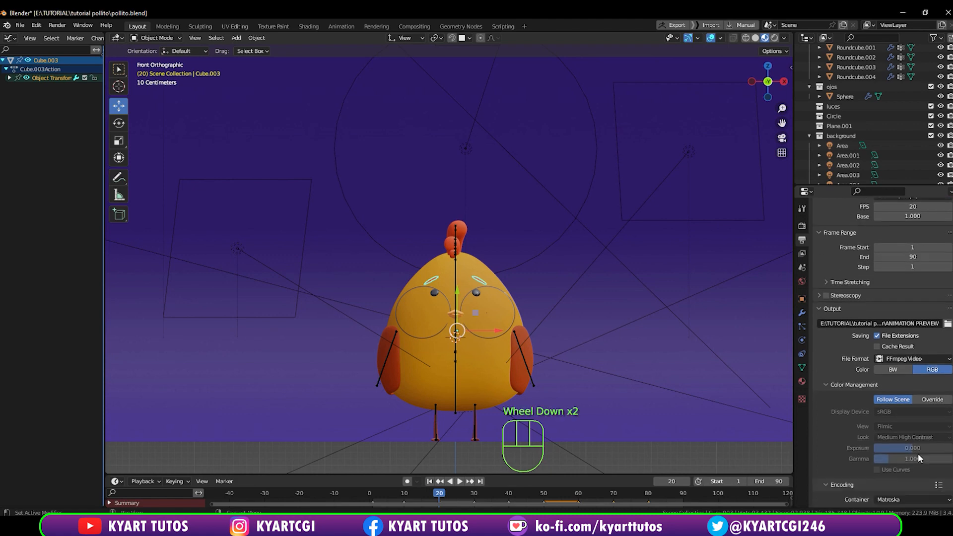
{"action": "left_click", "coordinate": [948, 359]}
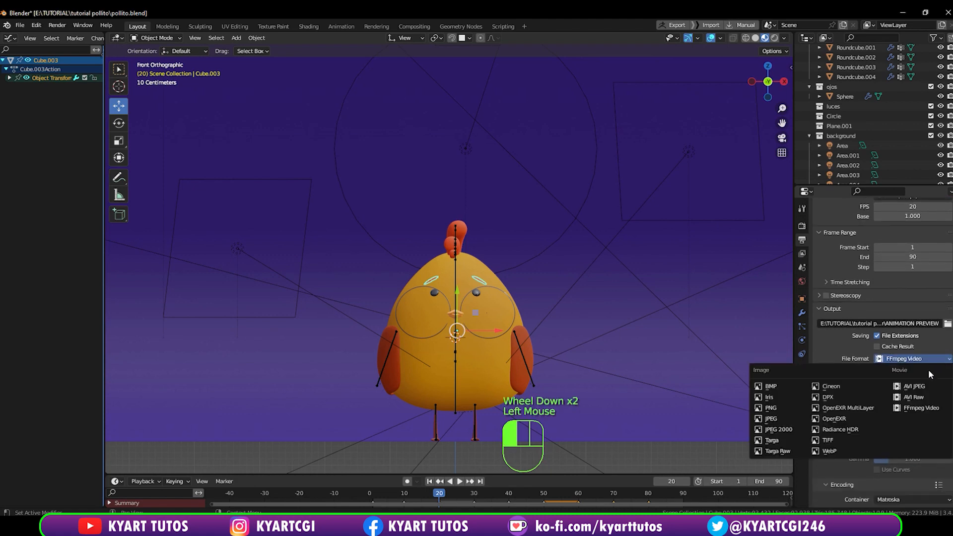
{"action": "left_click", "coordinate": [938, 411]}
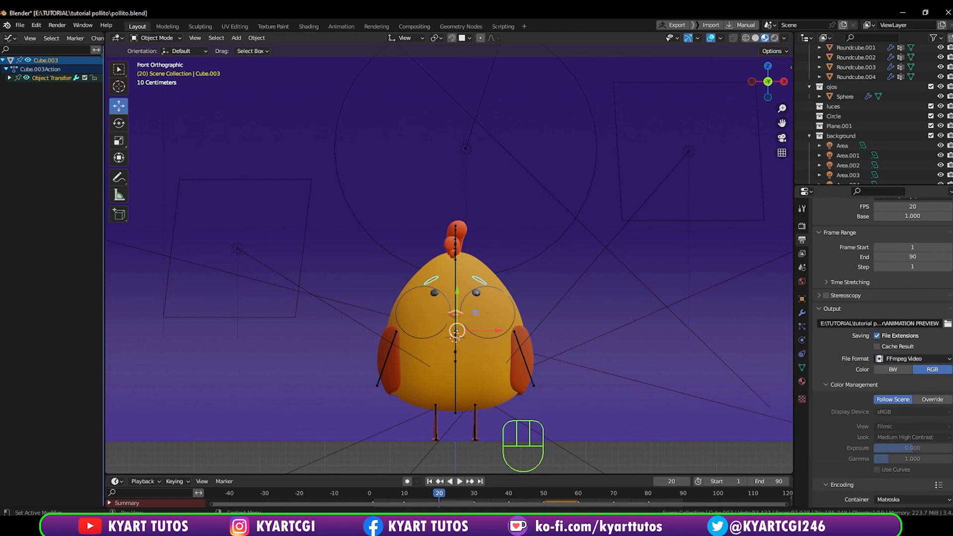
{"action": "scroll", "coordinate": [946, 416], "scroll_direction": "down", "scroll_amount": 3}
{"action": "scroll", "coordinate": [949, 428], "scroll_direction": "down", "scroll_amount": 1}
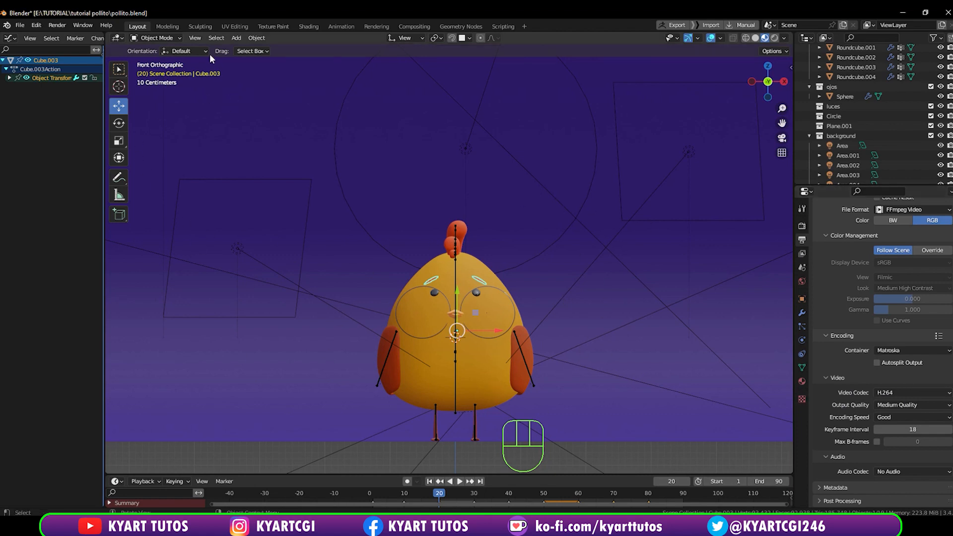
Render the viewport animation to the preview video and close the render window when it is done.
{"action": "left_click", "coordinate": [196, 38]}
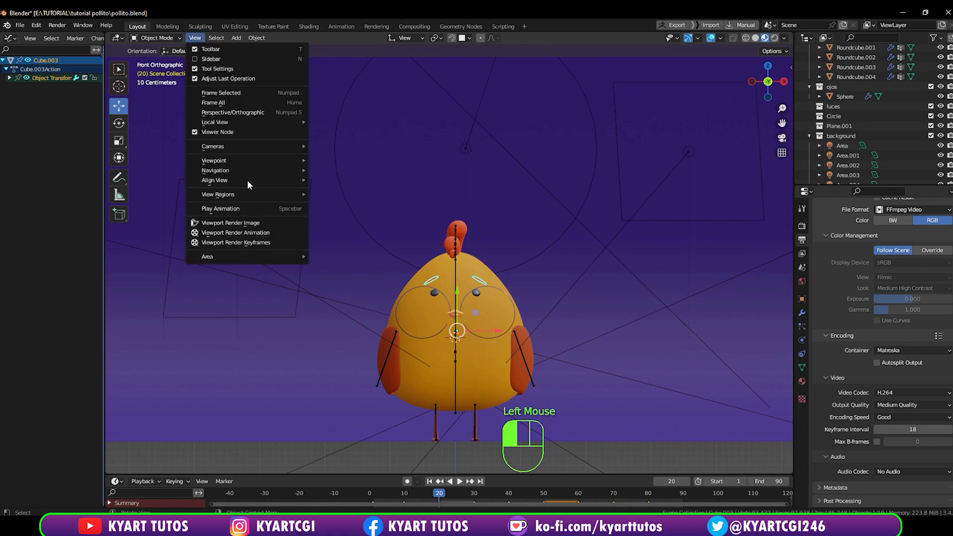
{"action": "left_click", "coordinate": [296, 236]}
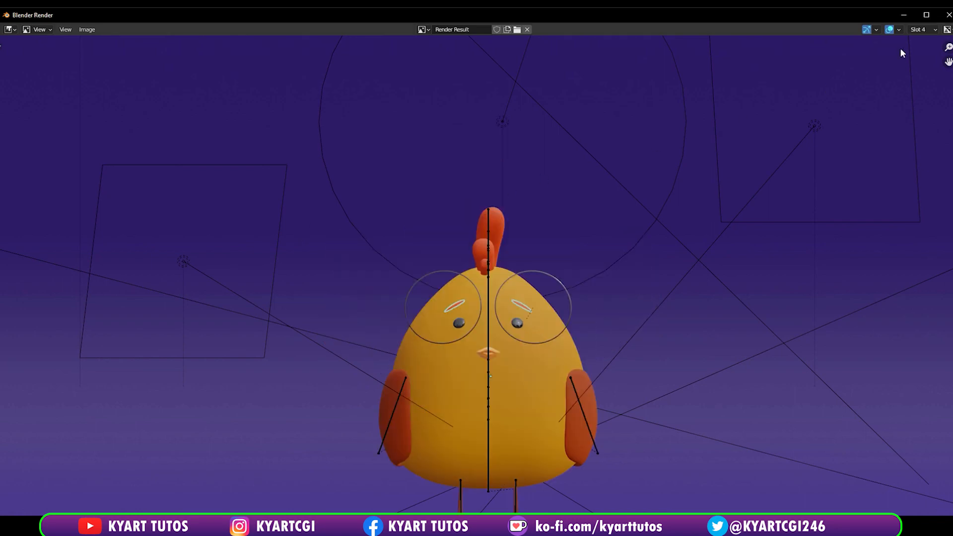
{"action": "left_click", "coordinate": [948, 15]}
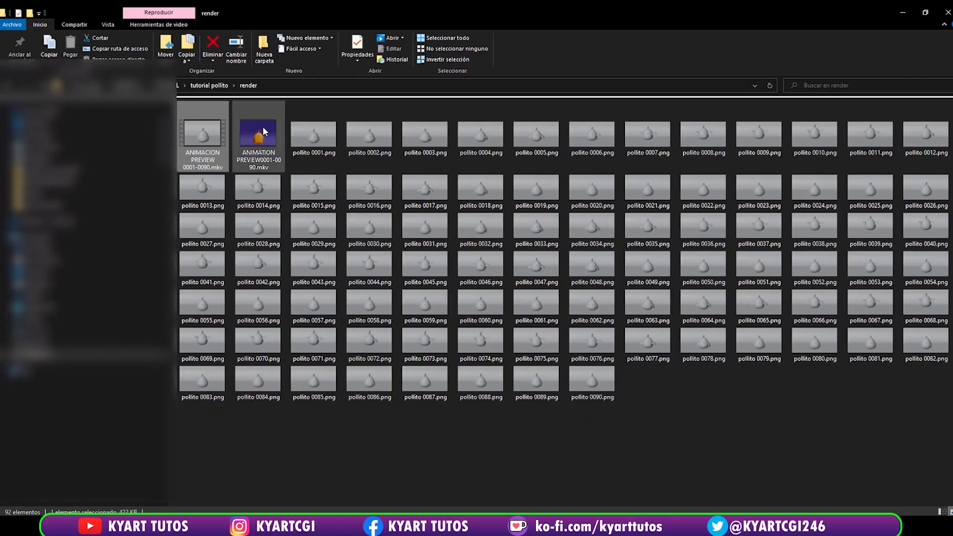
In File Explorer, play ANIMATION PREVIEW0001-0090.mkv in the default player, close it, and open the video with VLC media player.
{"action": "double_click", "coordinate": [258, 137]}
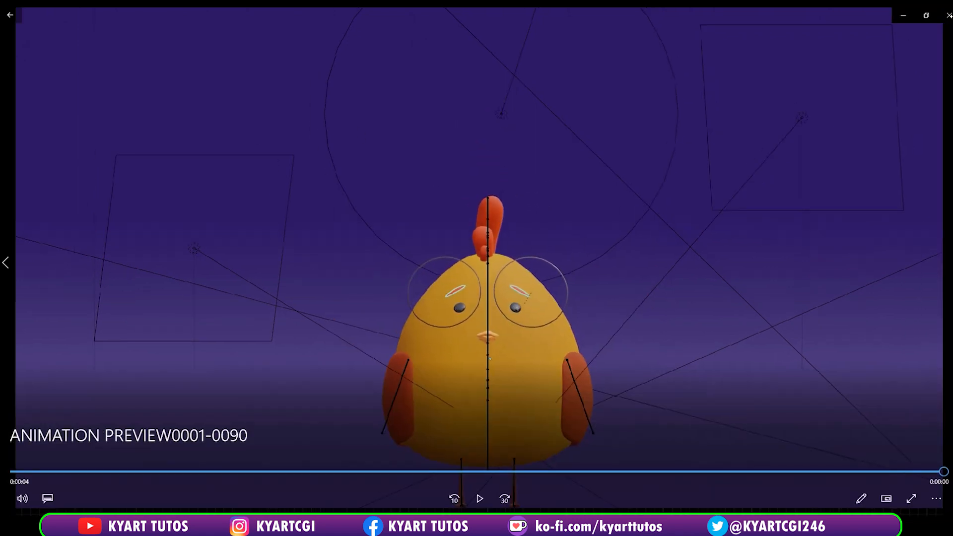
{"action": "left_click", "coordinate": [947, 17]}
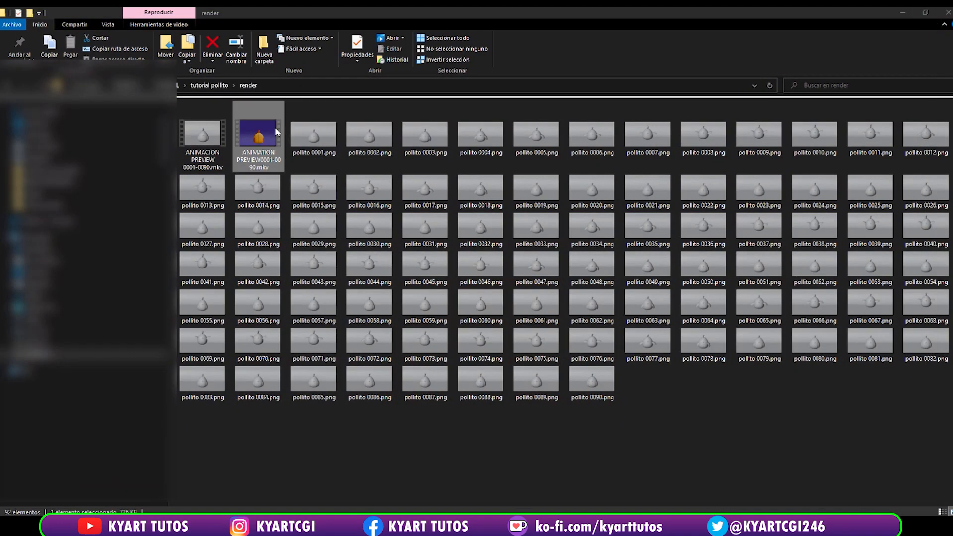
{"action": "right_click", "coordinate": [245, 126]}
{"action": "mouse_move", "coordinate": [229, 177]}
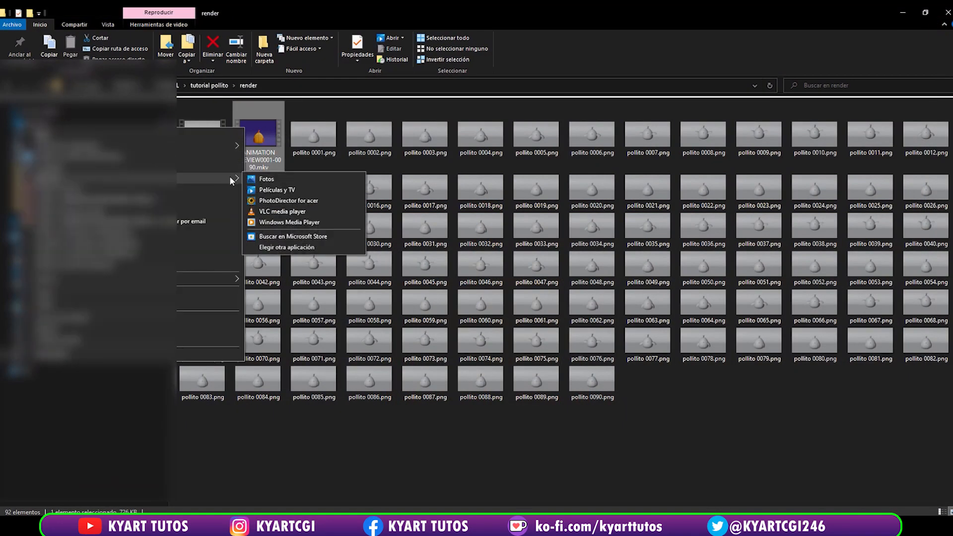
{"action": "left_click", "coordinate": [314, 210]}
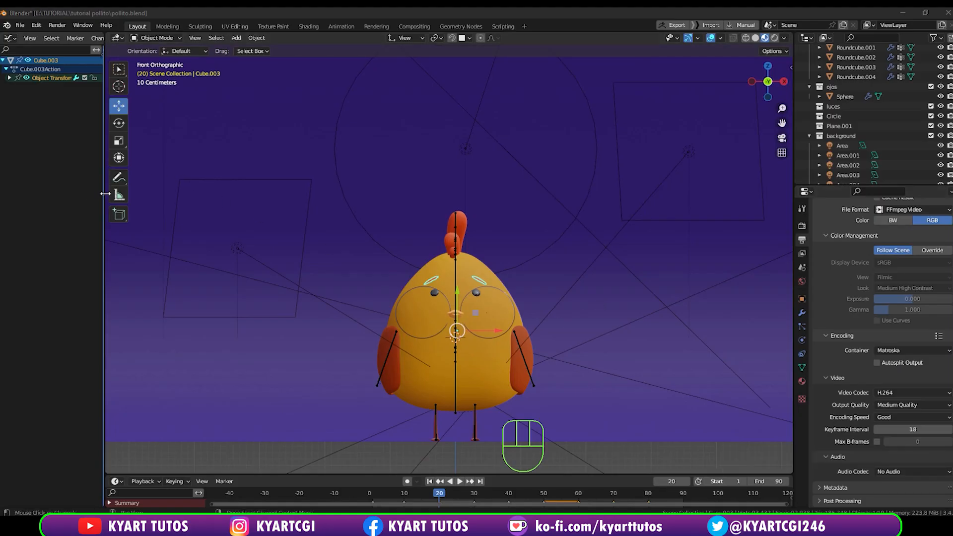
In Blender, widen the Graph Editor area and change it to a 3D Viewport showing the camera view.
{"action": "left_click_drag", "start_coordinate": [105, 193], "coordinate": [195, 199]}
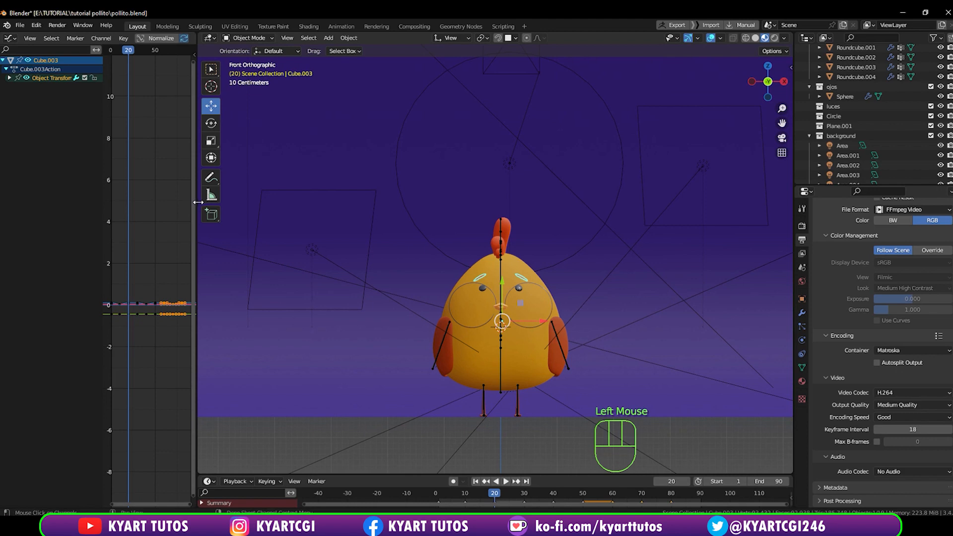
{"action": "left_click", "coordinate": [10, 40]}
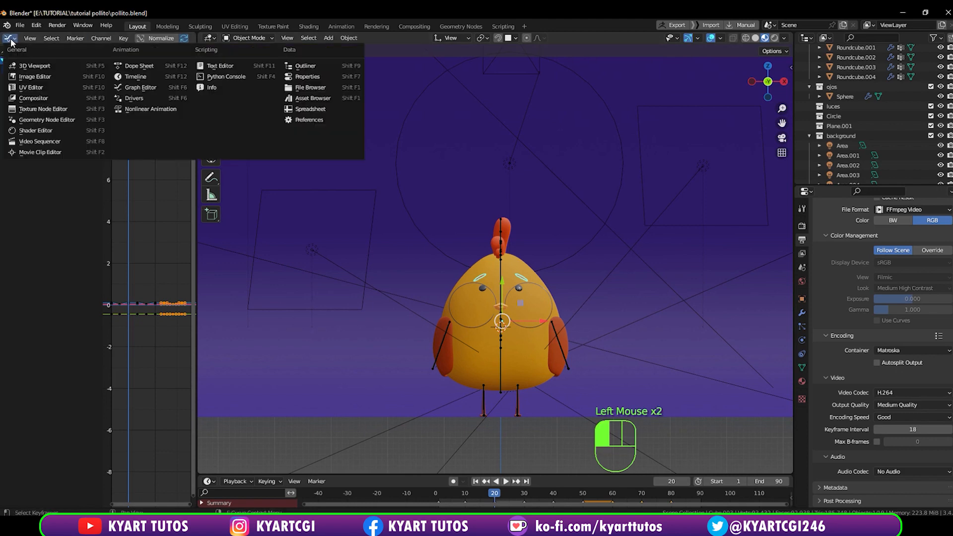
{"action": "left_click", "coordinate": [56, 130]}
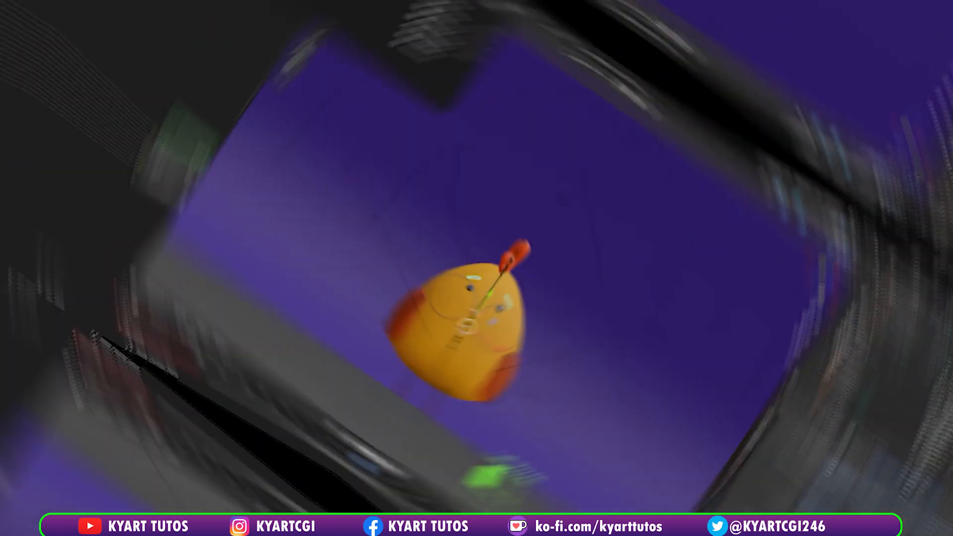
{"action": "left_click", "coordinate": [10, 38]}
{"action": "left_click", "coordinate": [28, 64]}
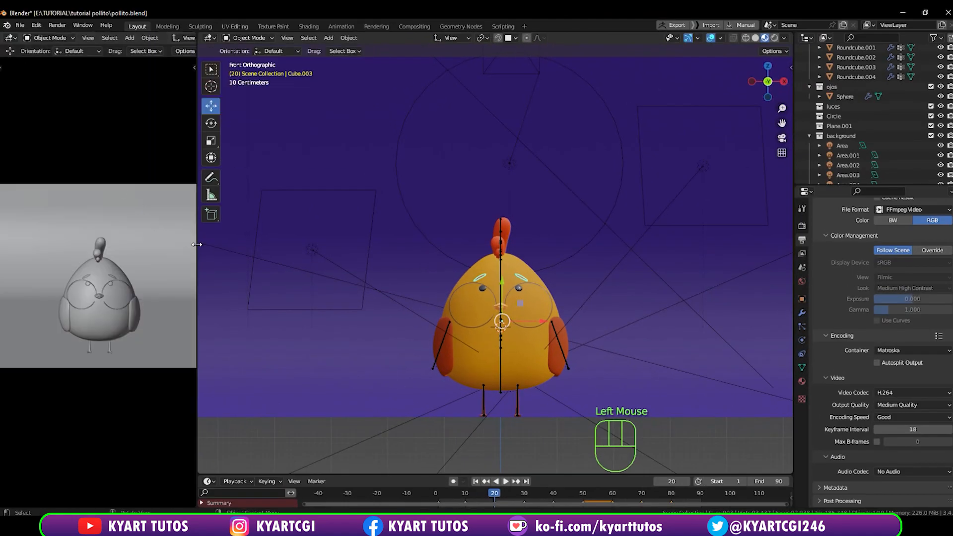
Enlarge the camera viewport to about half the workspace, collapse the timeline, and set the camera viewport to Rendered shading.
{"action": "left_click_drag", "start_coordinate": [197, 244], "coordinate": [383, 258]}
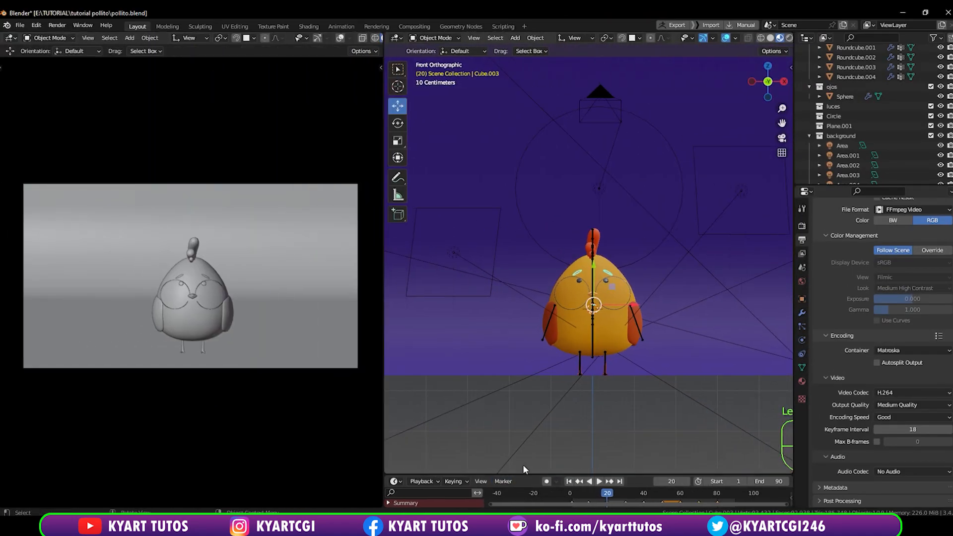
{"action": "left_click_drag", "start_coordinate": [522, 473], "coordinate": [523, 491]}
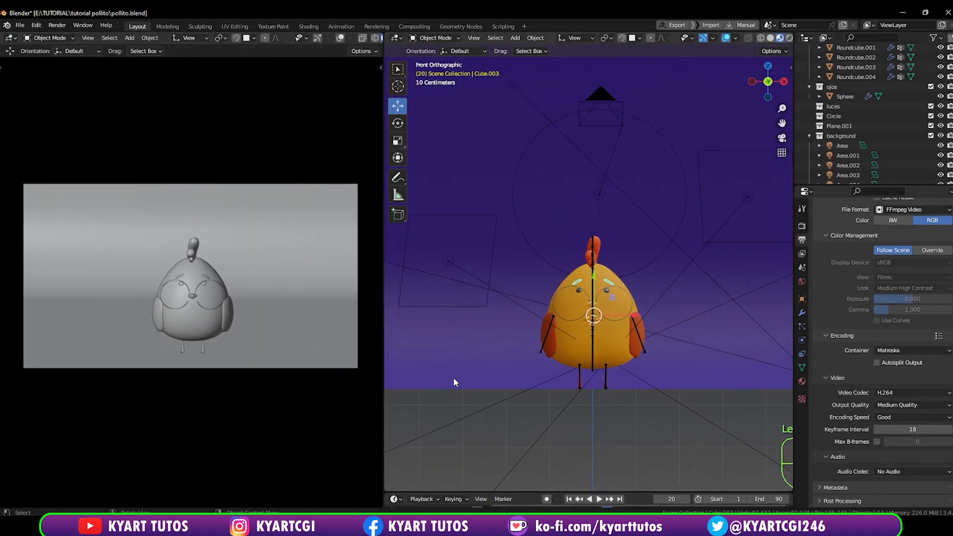
{"action": "scroll", "coordinate": [298, 39], "scroll_direction": "down", "scroll_amount": 2}
{"action": "left_click", "coordinate": [365, 38]}
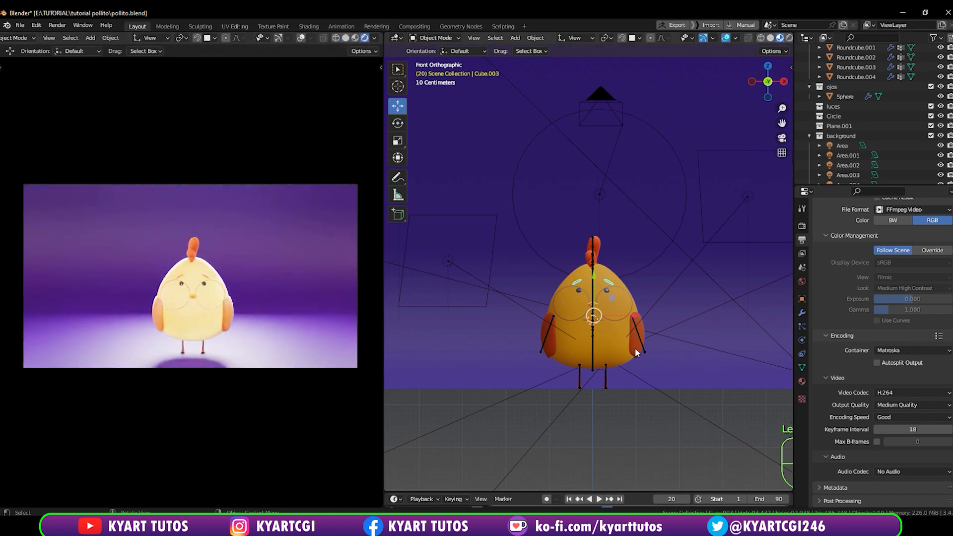
Enable viewport display of the hair particle systems on the chick's body and on the Roundcube.002 wing.
{"action": "left_click", "coordinate": [614, 346]}
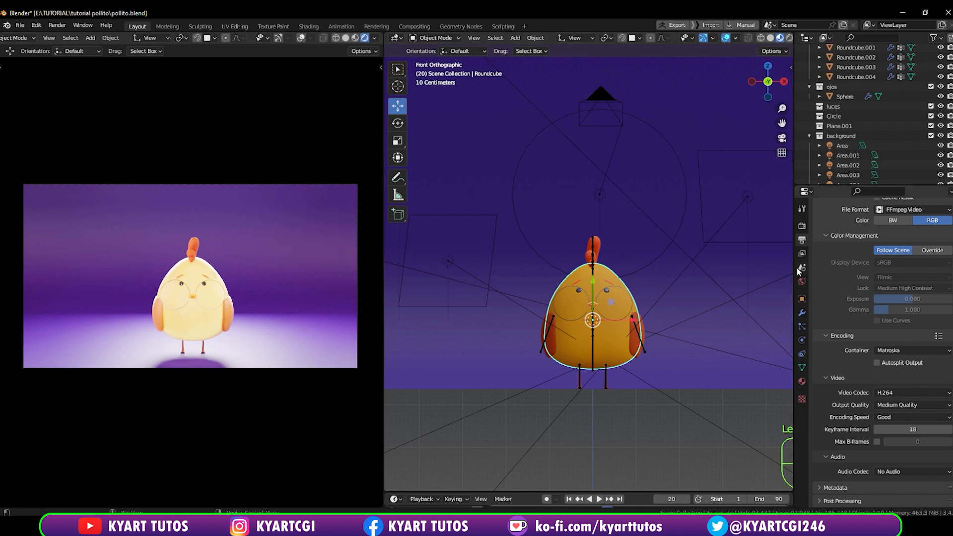
{"action": "left_click", "coordinate": [801, 326]}
{"action": "scroll", "coordinate": [931, 227], "scroll_direction": "up", "scroll_amount": 10}
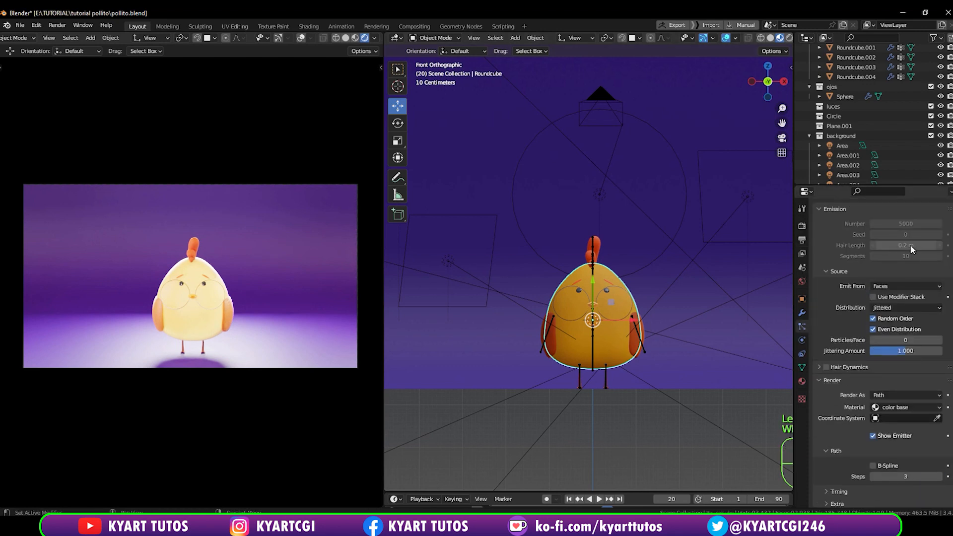
{"action": "left_click", "coordinate": [923, 227]}
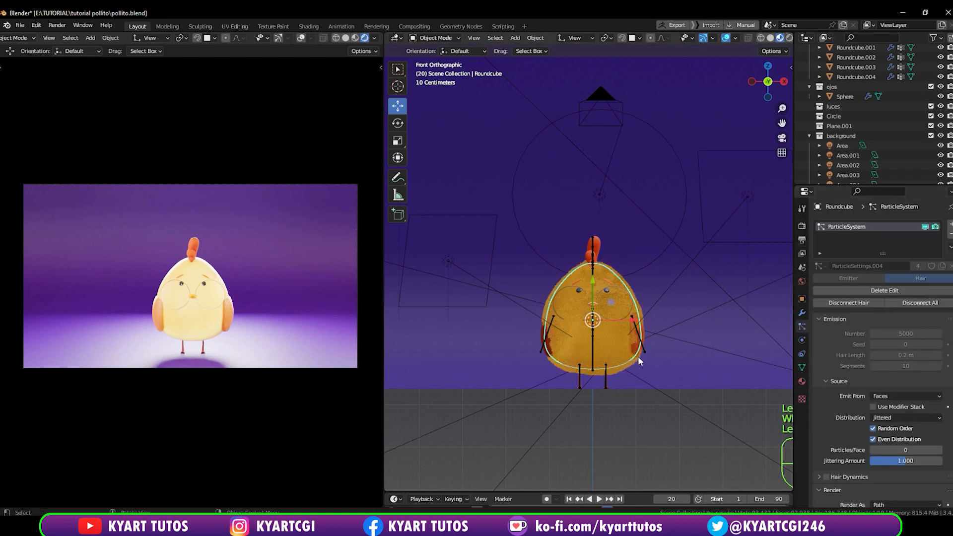
{"action": "left_click", "coordinate": [644, 335]}
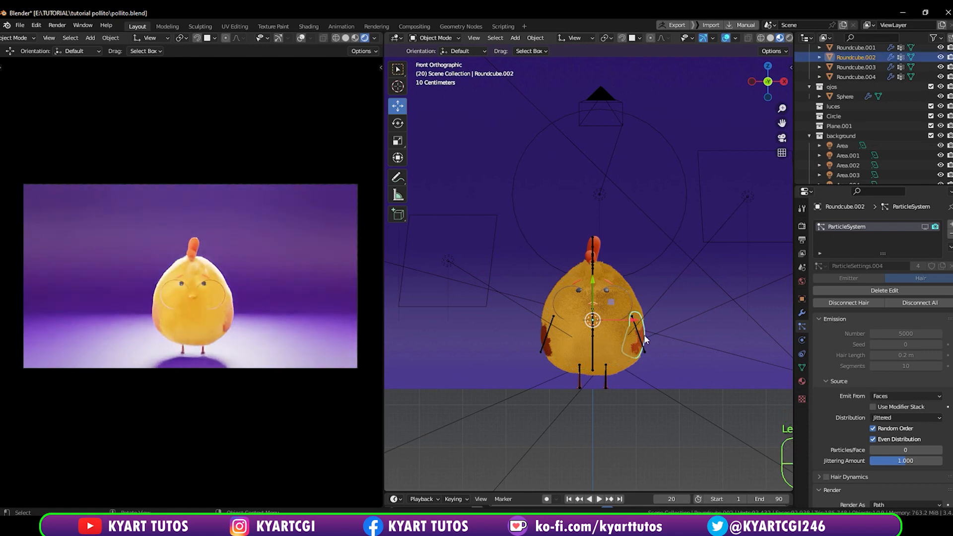
{"action": "left_click", "coordinate": [924, 227]}
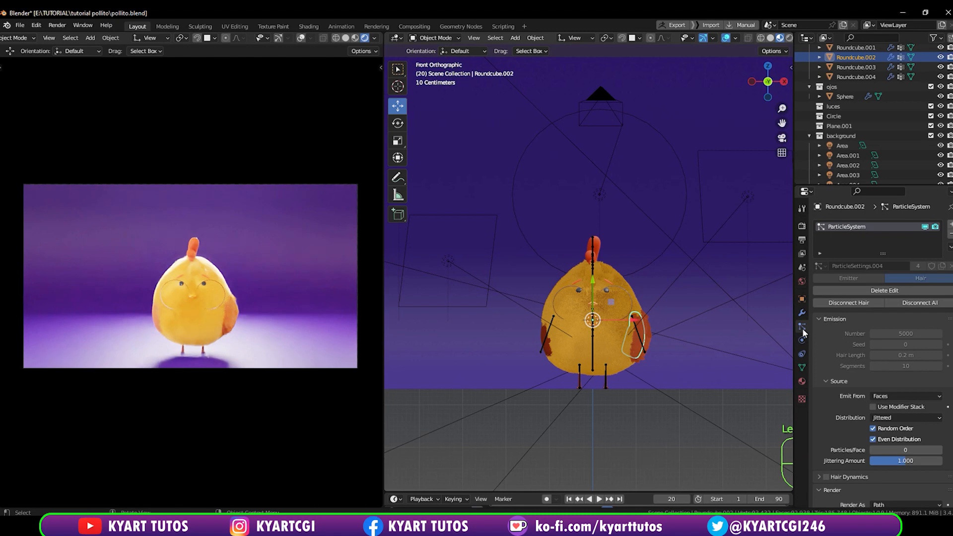
Enable Motion Blur in the Cycles render settings and expand its options.
{"action": "left_click", "coordinate": [801, 227]}
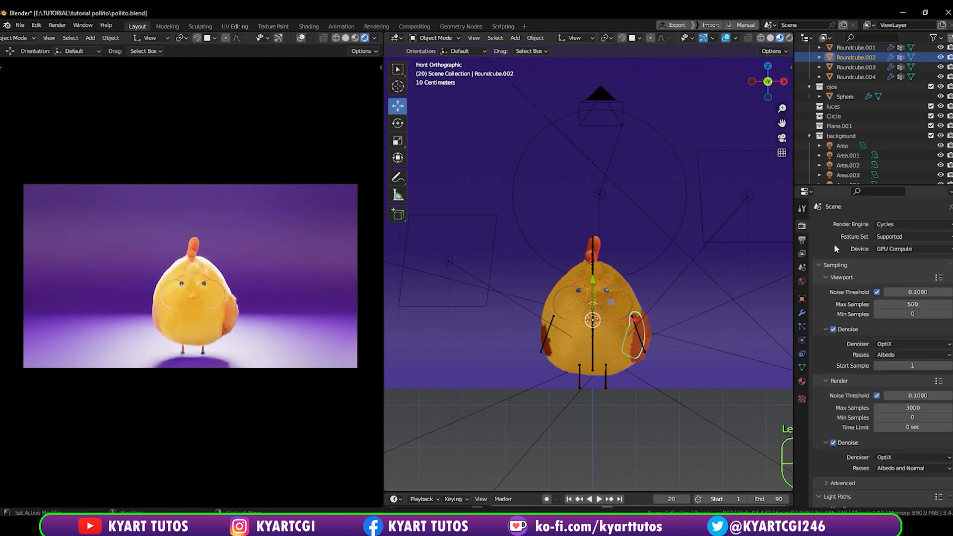
{"action": "scroll", "coordinate": [823, 354], "scroll_direction": "down", "scroll_amount": 15}
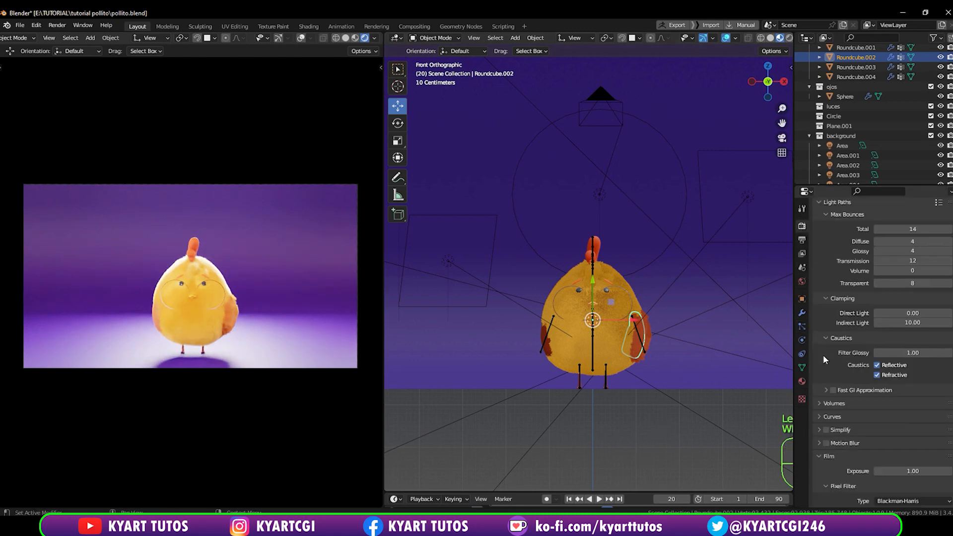
{"action": "scroll", "coordinate": [852, 369], "scroll_direction": "down", "scroll_amount": 4}
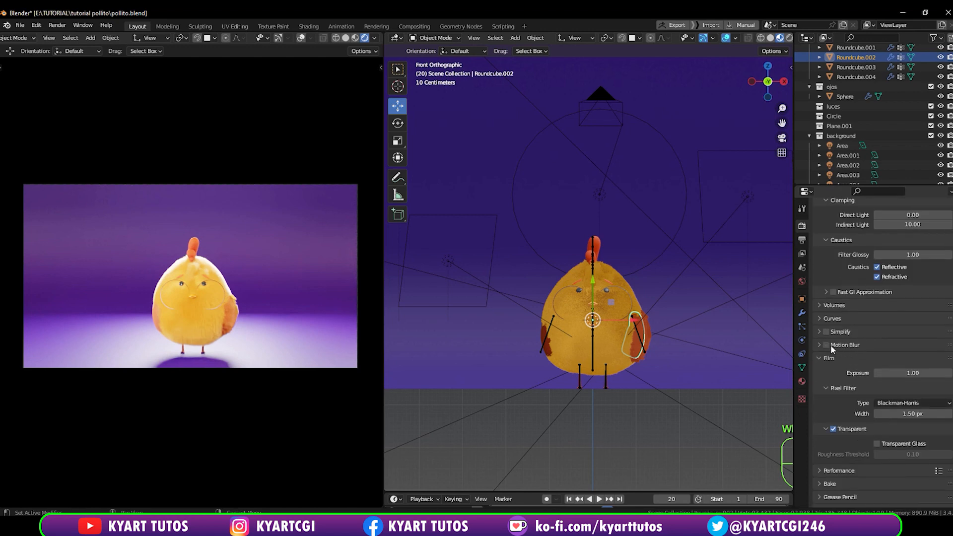
{"action": "left_click", "coordinate": [820, 344]}
{"action": "left_click", "coordinate": [826, 345]}
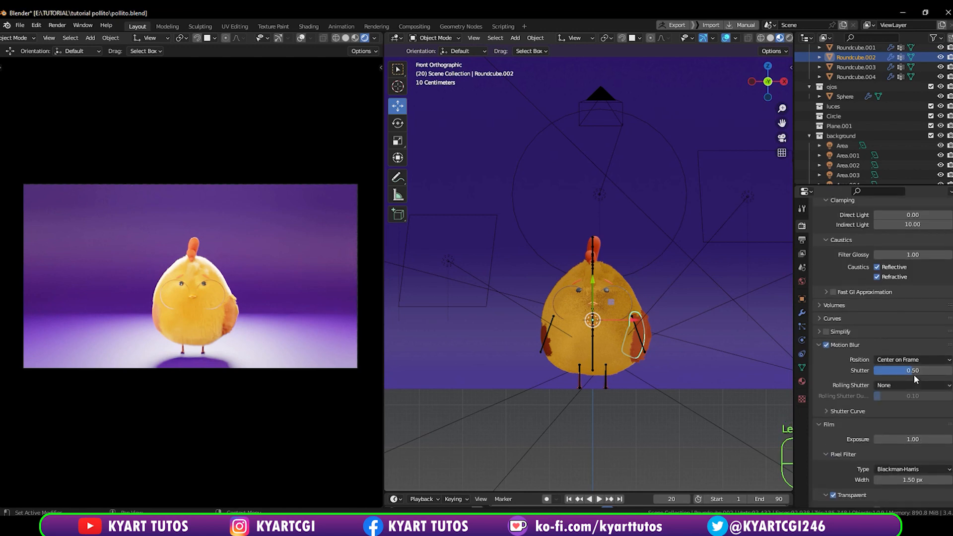
Enable viewport display of the hair particle system on the Roundcube.001 wing.
{"action": "left_click", "coordinate": [542, 333]}
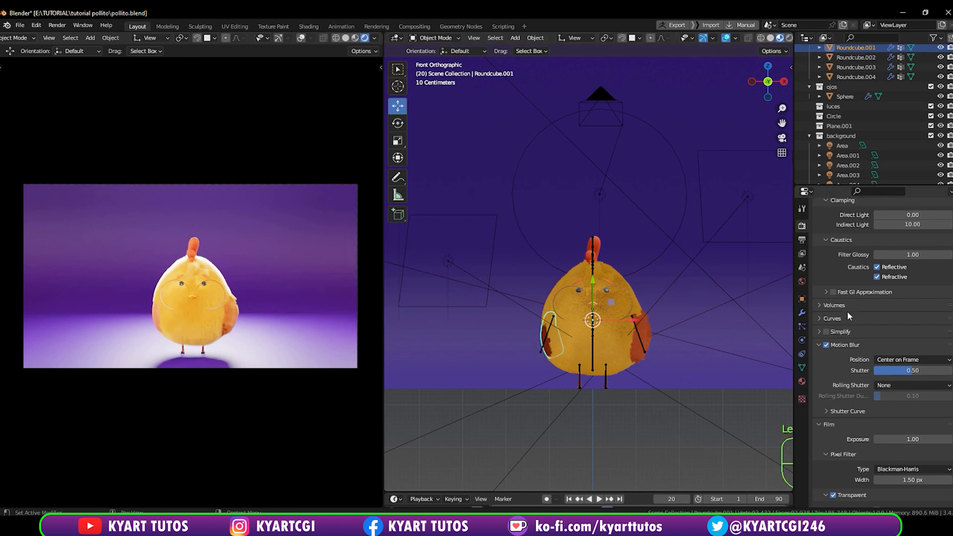
{"action": "left_click", "coordinate": [801, 325]}
{"action": "scroll", "coordinate": [918, 242], "scroll_direction": "up", "scroll_amount": 6}
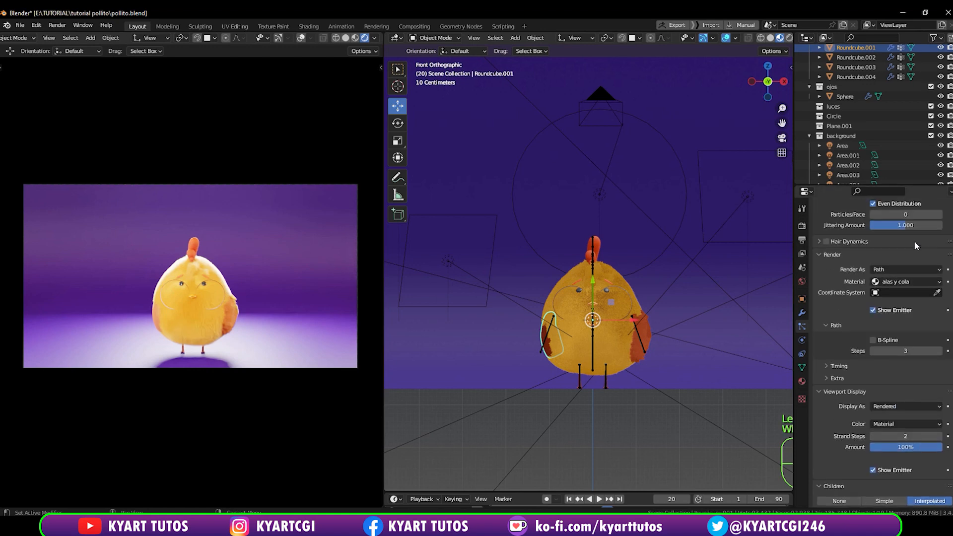
{"action": "scroll", "coordinate": [922, 238], "scroll_direction": "up", "scroll_amount": 5}
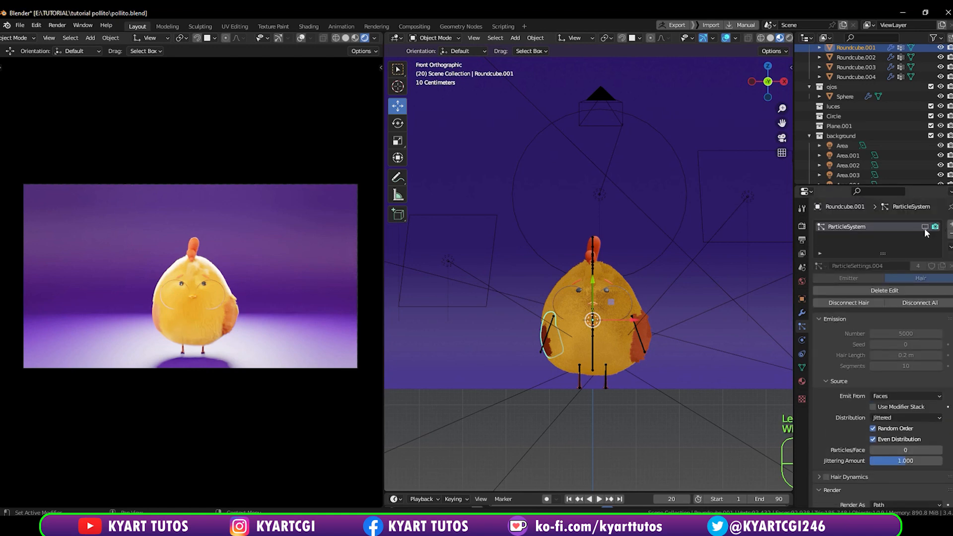
{"action": "left_click", "coordinate": [923, 227]}
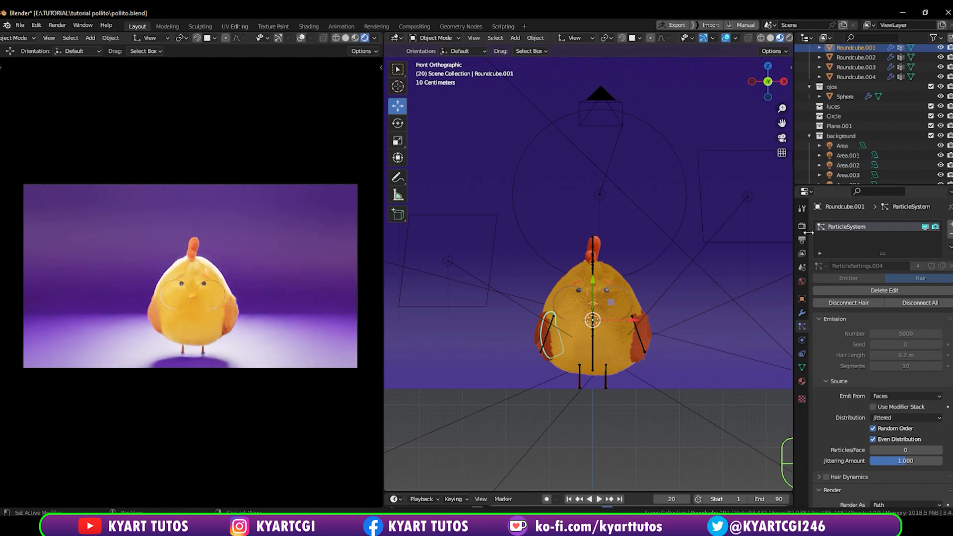
{"action": "scroll", "coordinate": [827, 414], "scroll_direction": "down", "scroll_amount": 8}
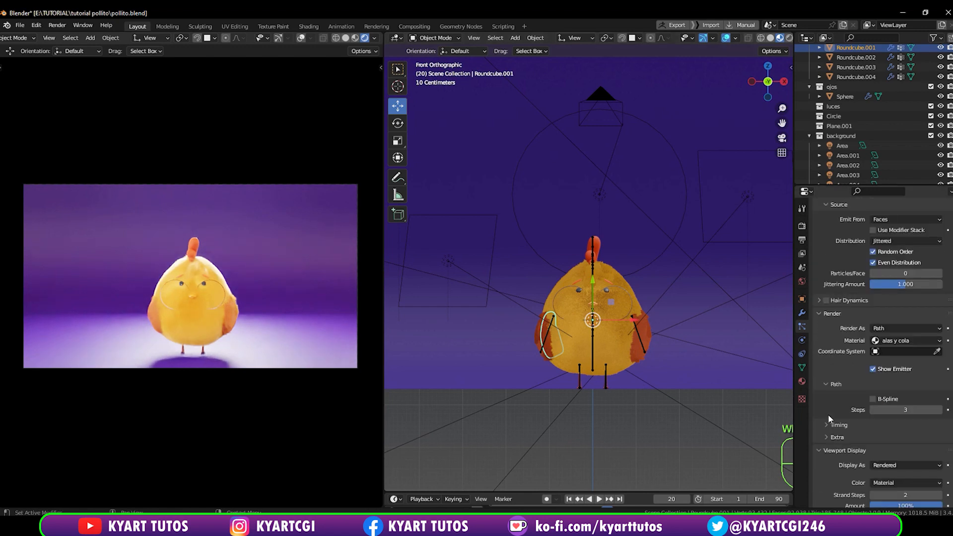
{"action": "scroll", "coordinate": [828, 414], "scroll_direction": "down", "scroll_amount": 15}
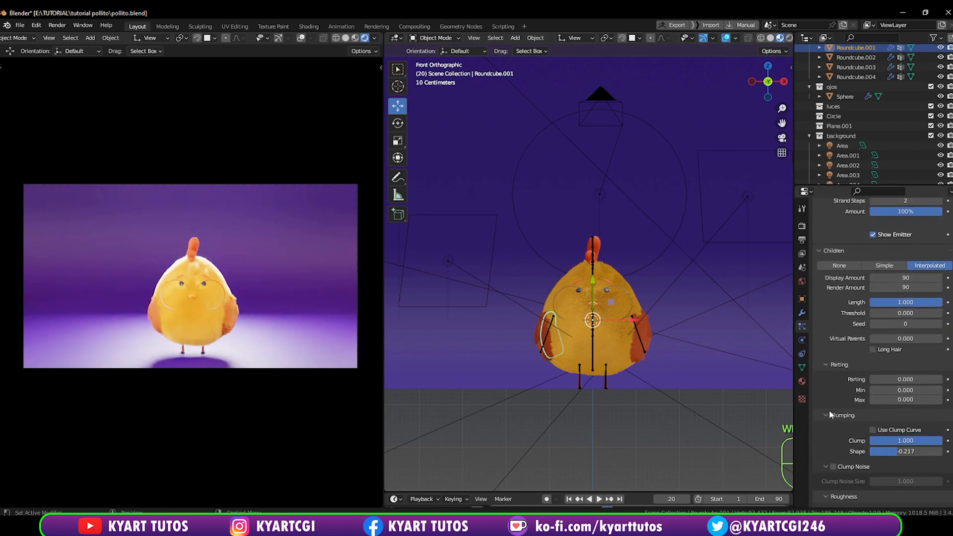
{"action": "scroll", "coordinate": [829, 410], "scroll_direction": "up", "scroll_amount": 6}
{"action": "left_click", "coordinate": [802, 226]}
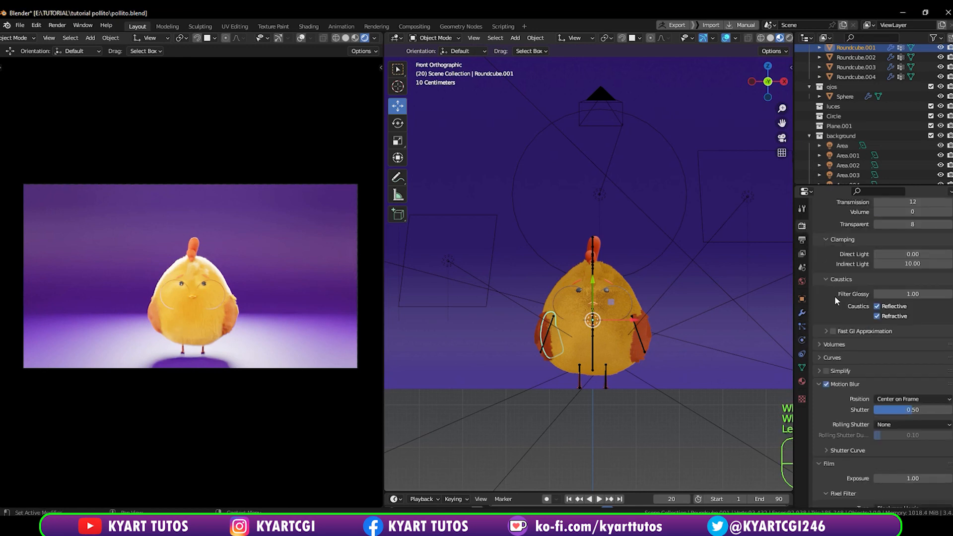
{"action": "left_click", "coordinate": [942, 399]}
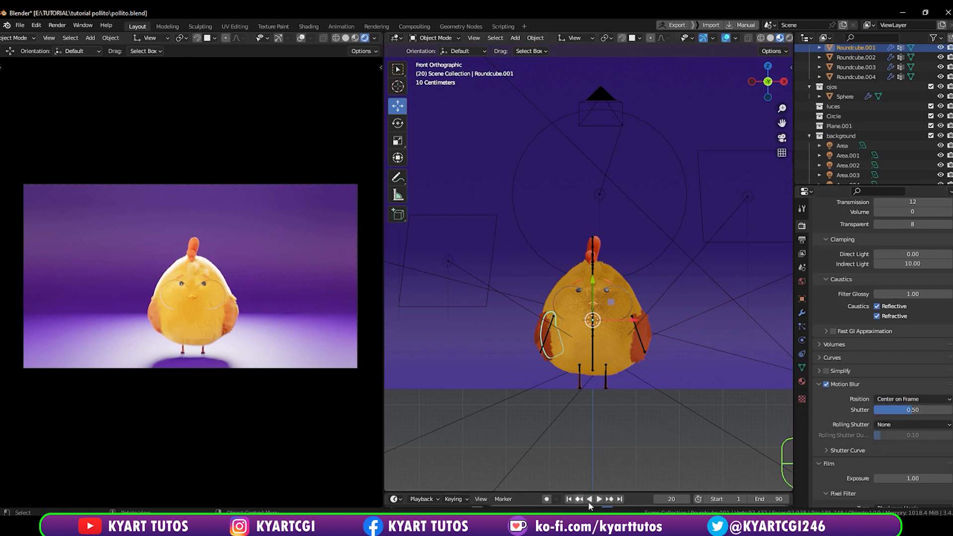
Enlarge the timeline area and play the animation, stopping at frame 43.
{"action": "left_click_drag", "start_coordinate": [590, 494], "coordinate": [603, 421]}
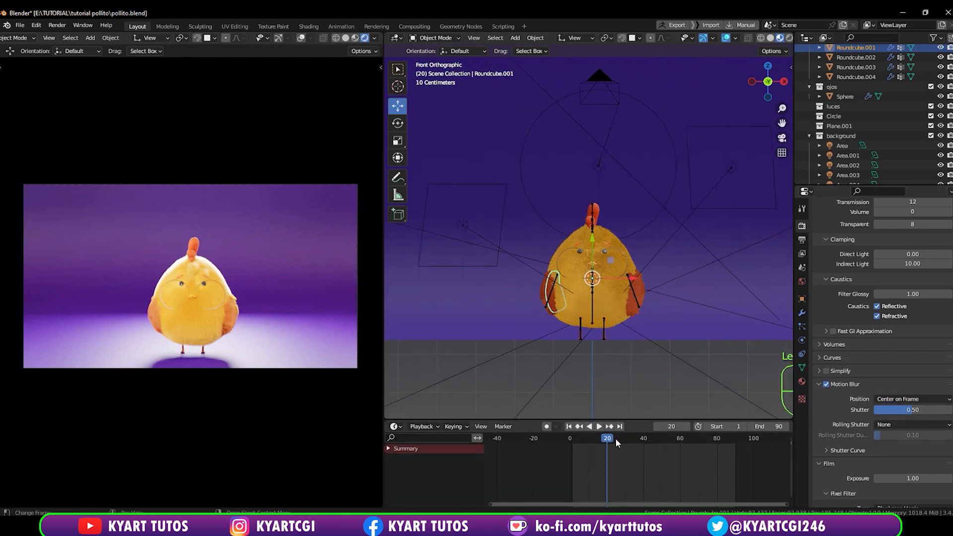
{"action": "key", "text": "space"}
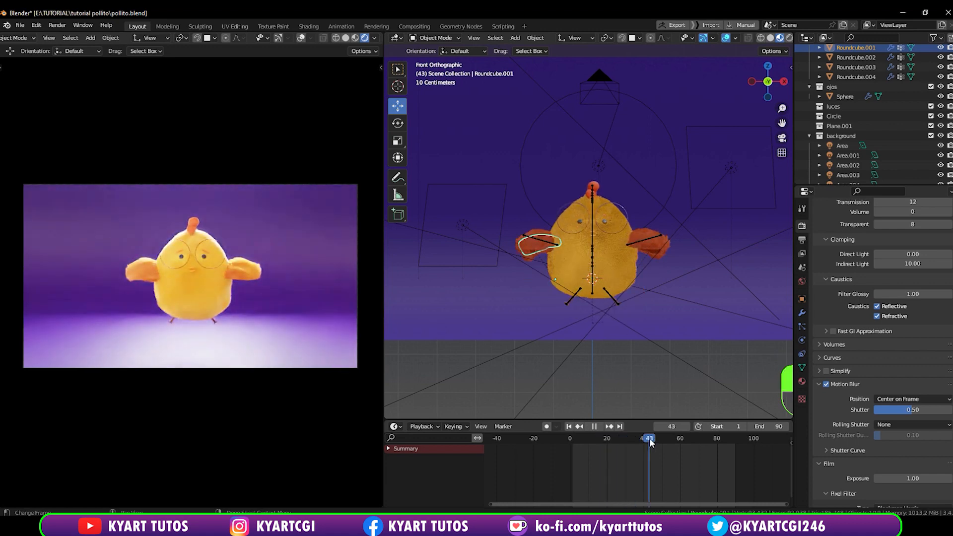
{"action": "key", "text": "space"}
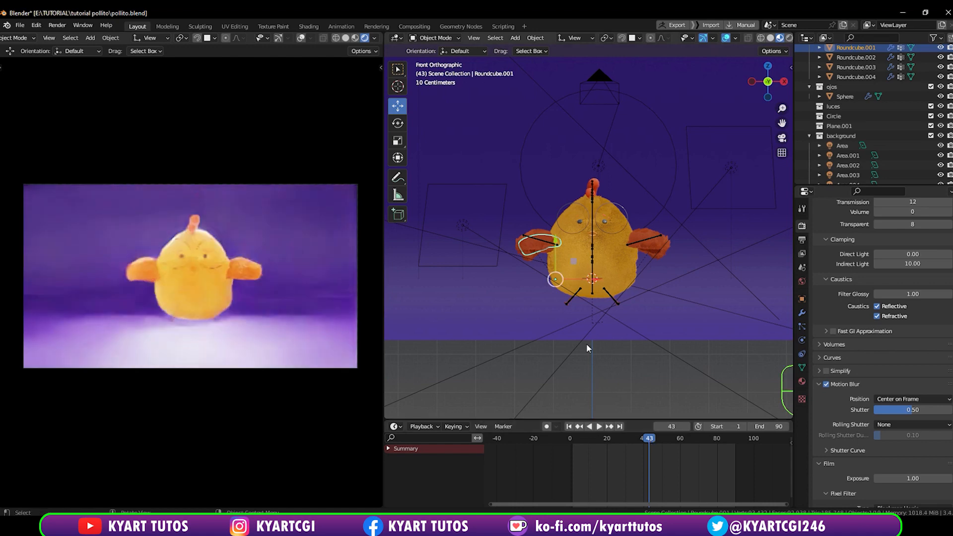
Select the chick's body and review its hair particle and physics settings.
{"action": "left_click", "coordinate": [615, 267]}
{"action": "scroll", "coordinate": [860, 305], "scroll_direction": "up", "scroll_amount": 15}
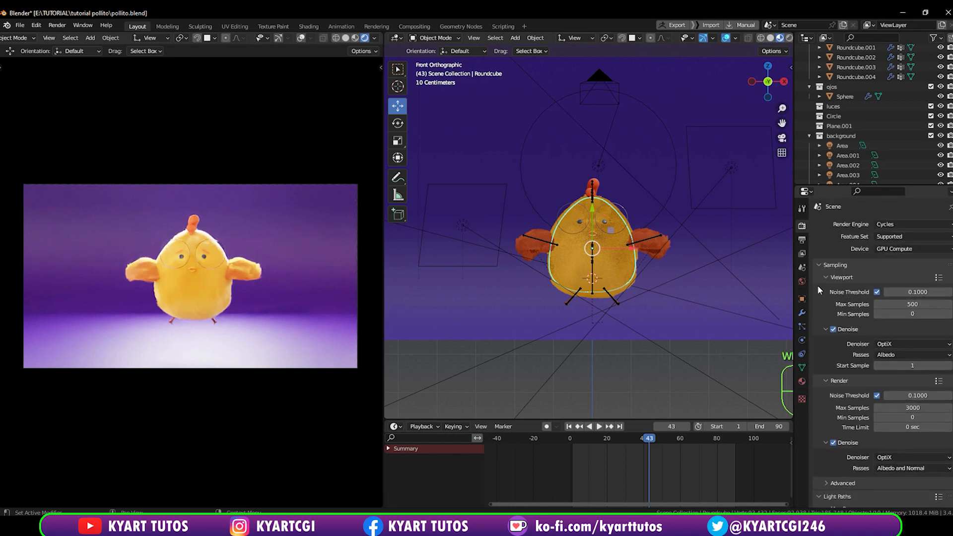
{"action": "left_click", "coordinate": [801, 326]}
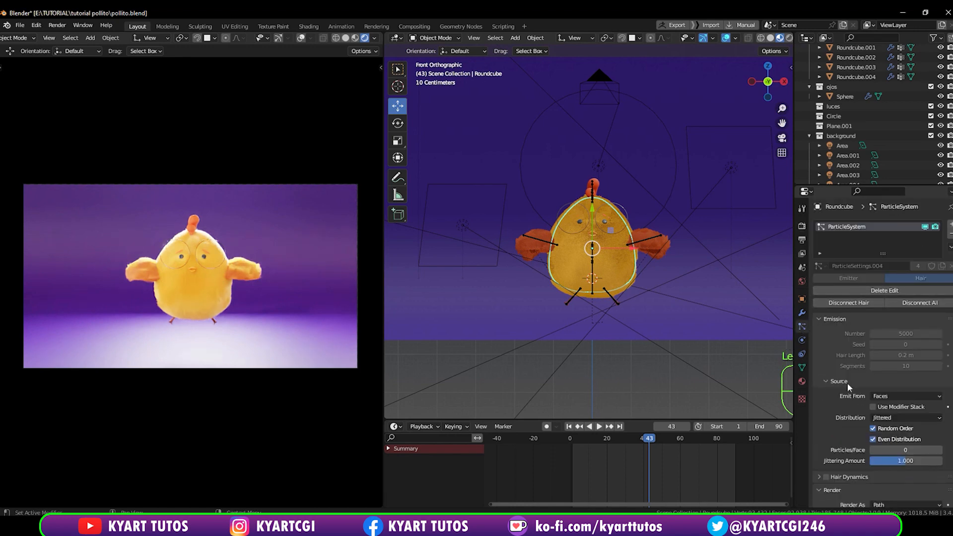
{"action": "scroll", "coordinate": [846, 385], "scroll_direction": "down", "scroll_amount": 4}
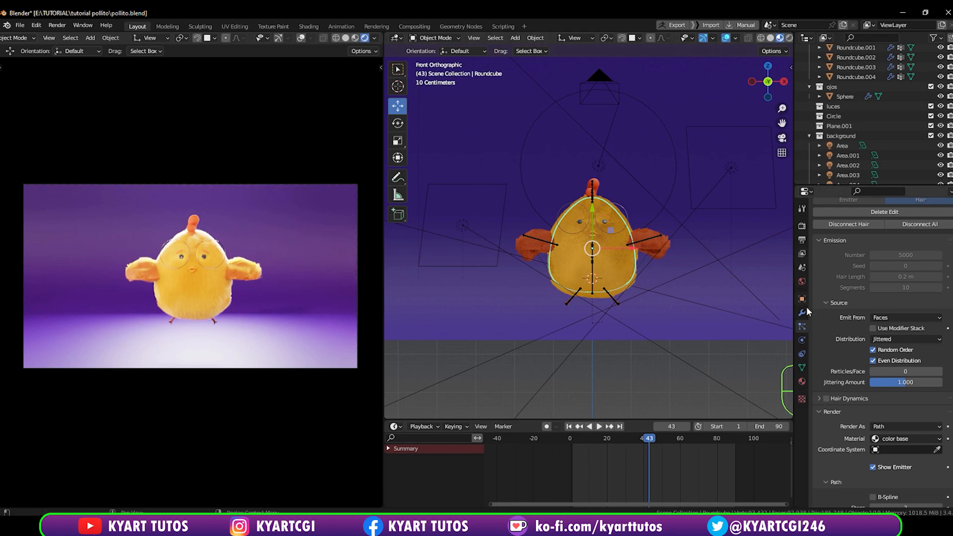
{"action": "left_click", "coordinate": [801, 341]}
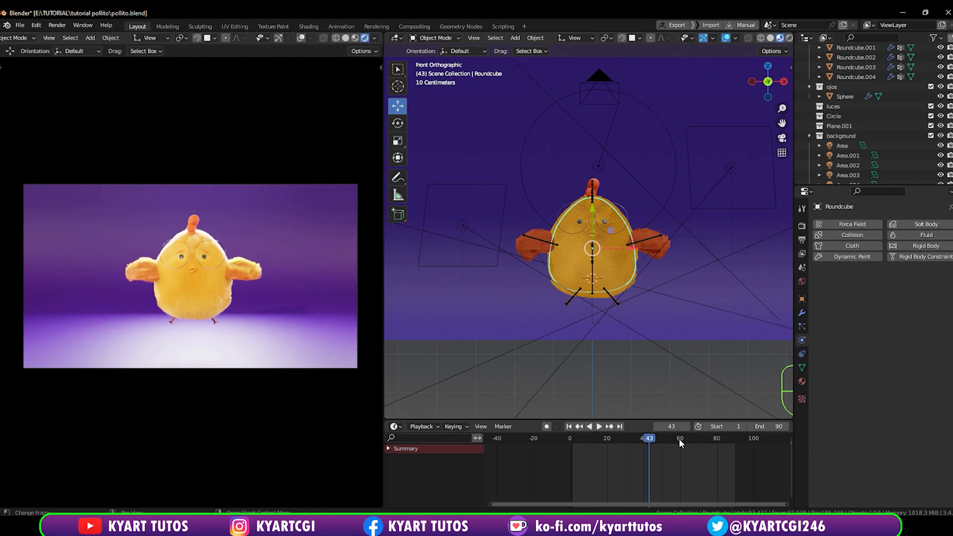
Play and scrub through the jump animation, examining the chick's motion in the rendered camera view.
{"action": "key", "text": "space"}
{"action": "left_click_drag", "start_coordinate": [692, 439], "coordinate": [659, 446]}
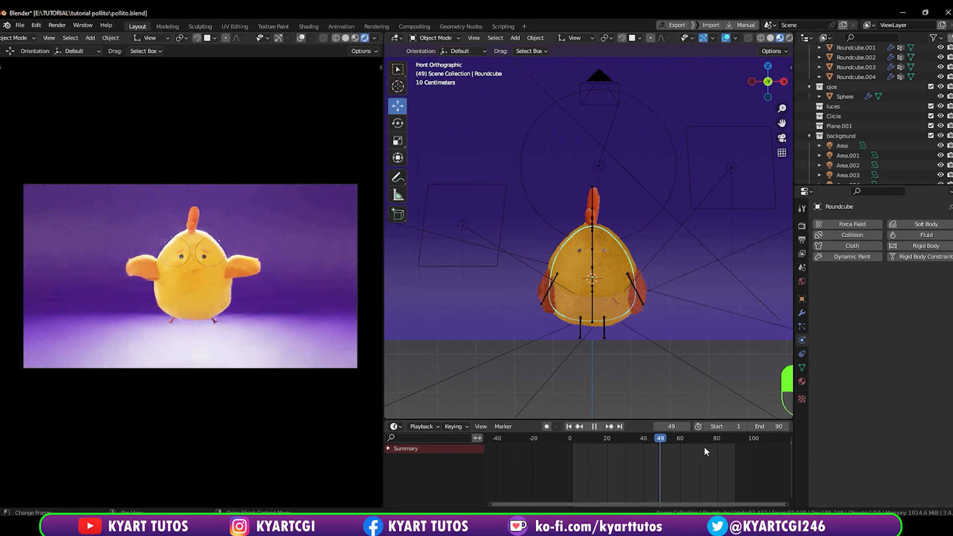
{"action": "left_click", "coordinate": [605, 456]}
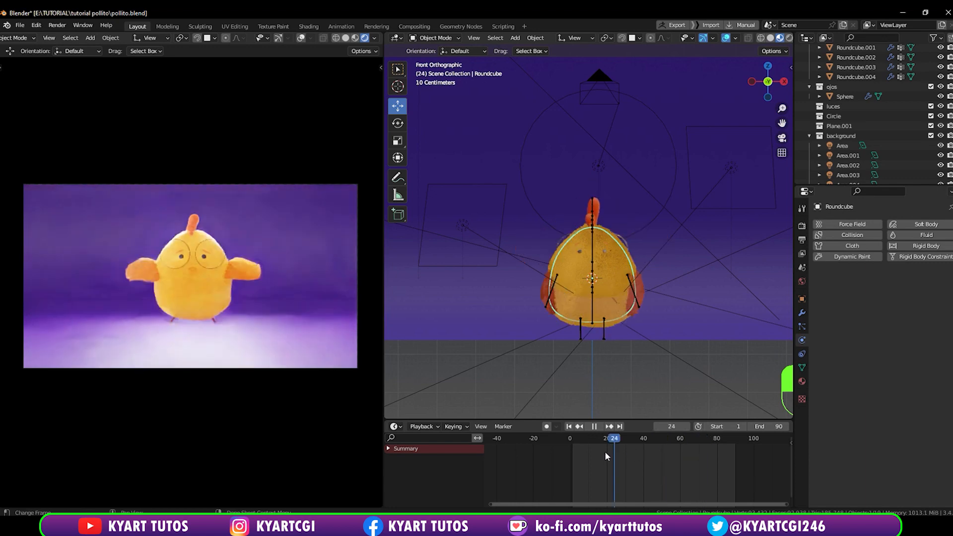
{"action": "left_click", "coordinate": [592, 454]}
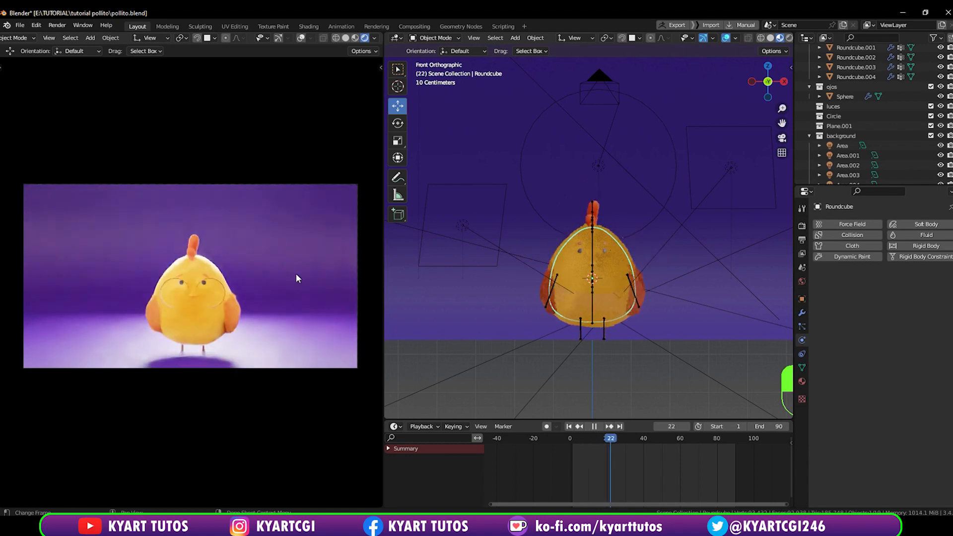
{"action": "key", "text": "space"}
{"action": "middle_click_drag", "start_coordinate": [524, 297], "coordinate": [526, 293]}
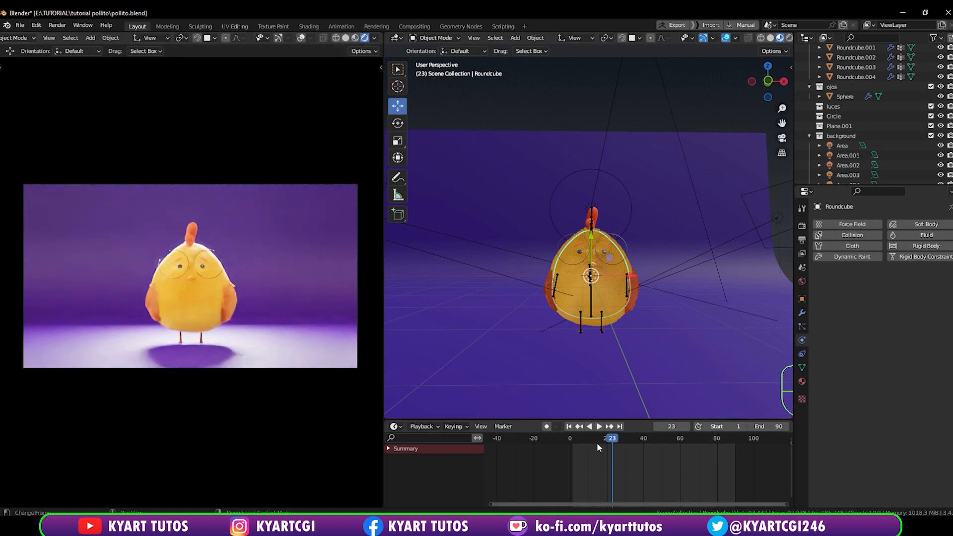
{"action": "key", "text": "space"}
{"action": "left_click", "coordinate": [574, 448]}
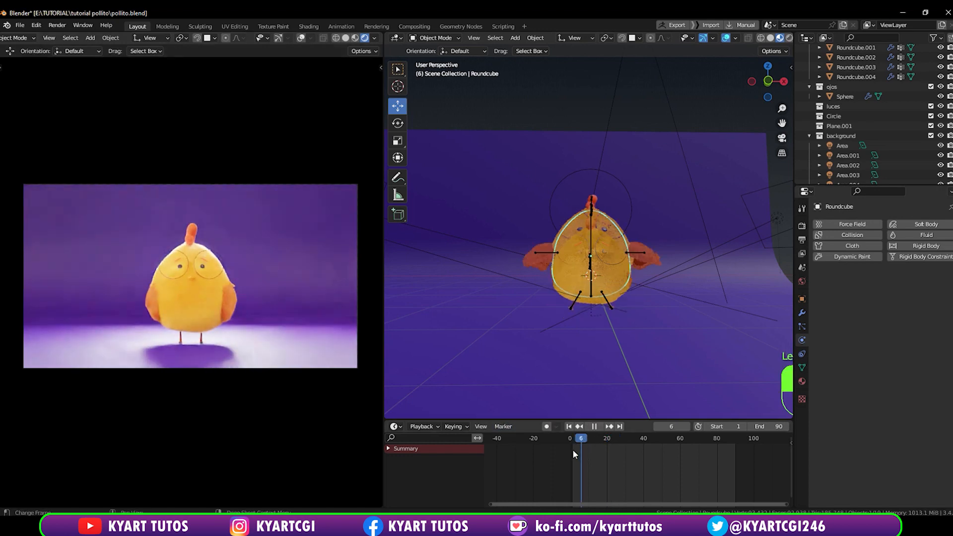
{"action": "left_click", "coordinate": [570, 450]}
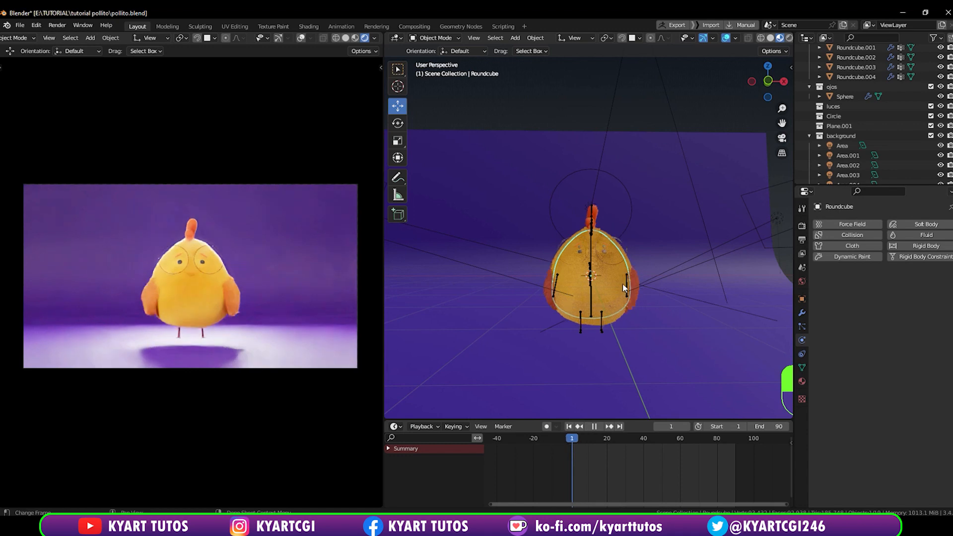
Set the working viewport to Solid shading and play and scrub the jump again, stopping at frame 10.
{"action": "key", "text": "z"}
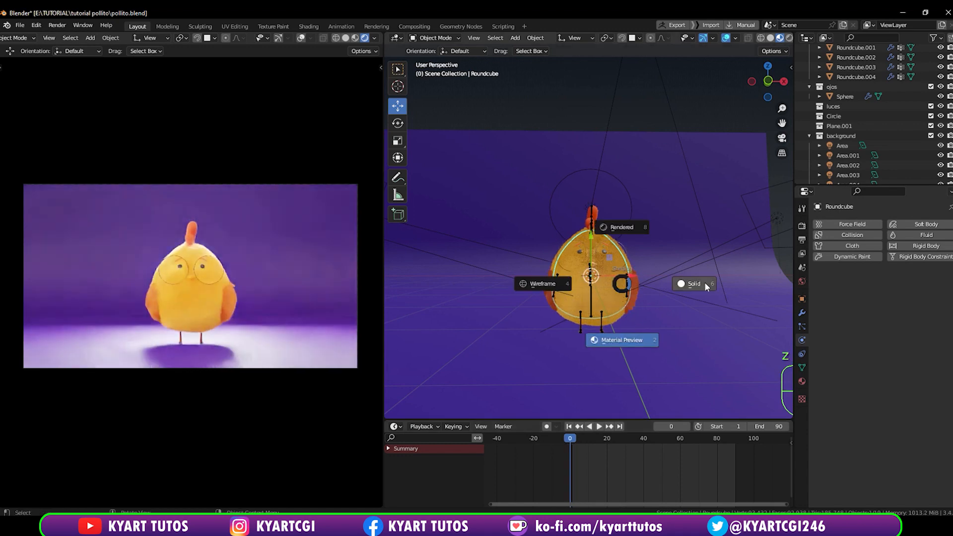
{"action": "left_click", "coordinate": [704, 283]}
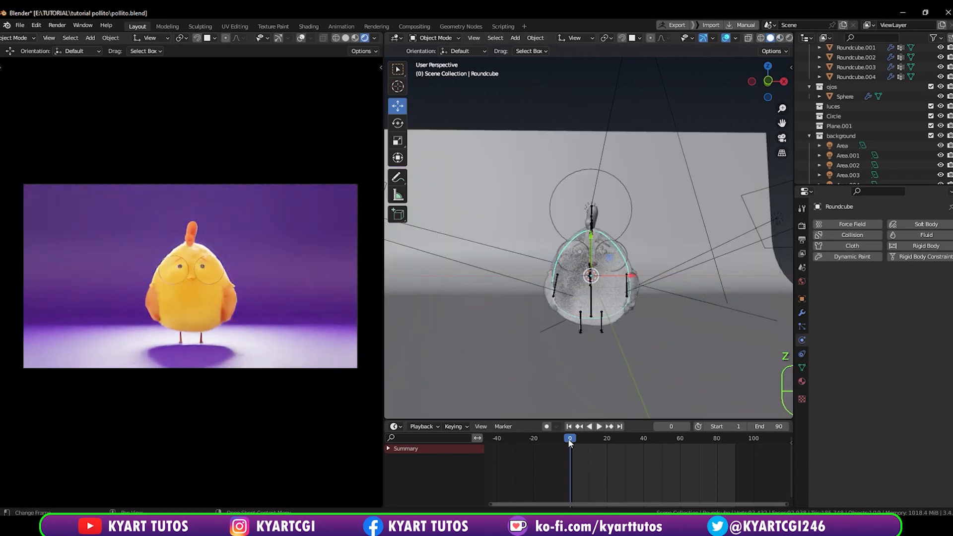
{"action": "key", "text": "space"}
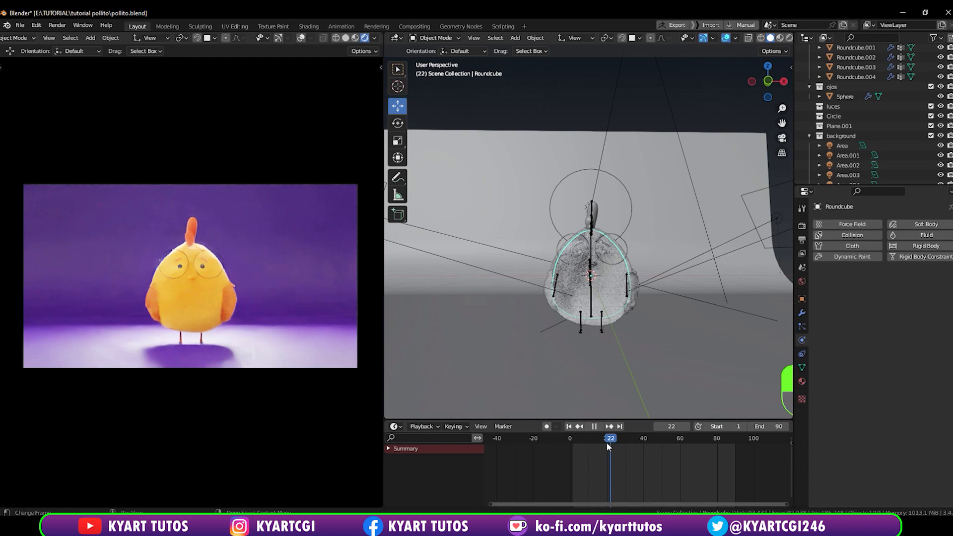
{"action": "left_click", "coordinate": [603, 442]}
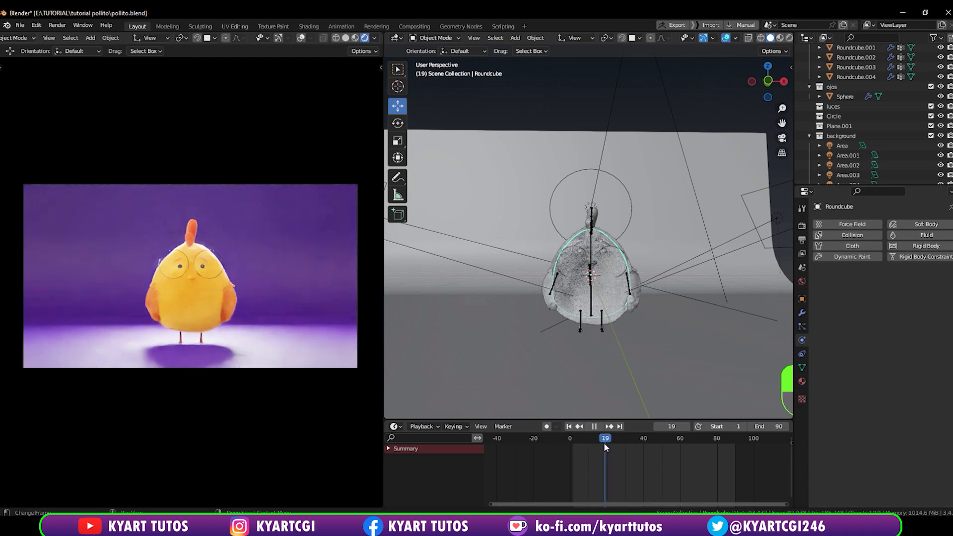
{"action": "left_click_drag", "start_coordinate": [604, 443], "coordinate": [603, 442]}
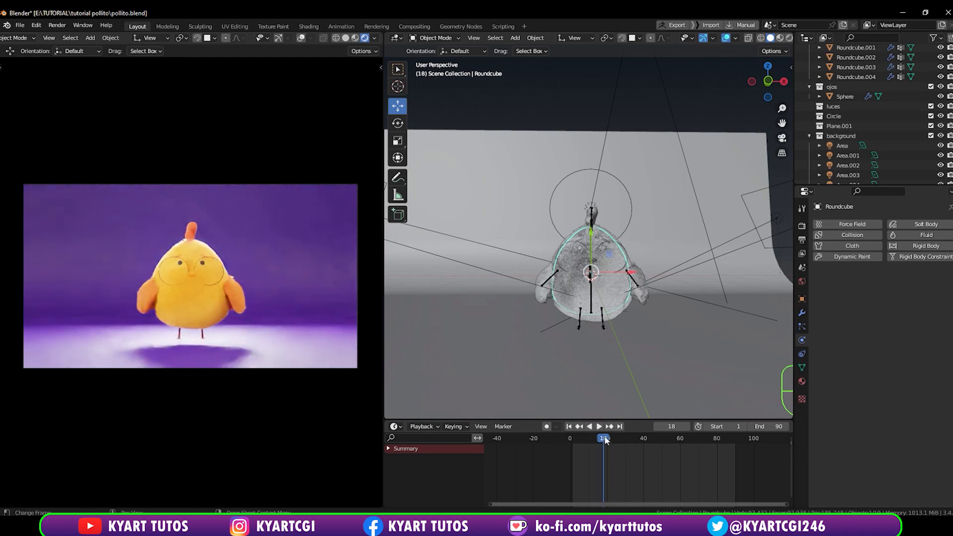
{"action": "key", "text": "space"}
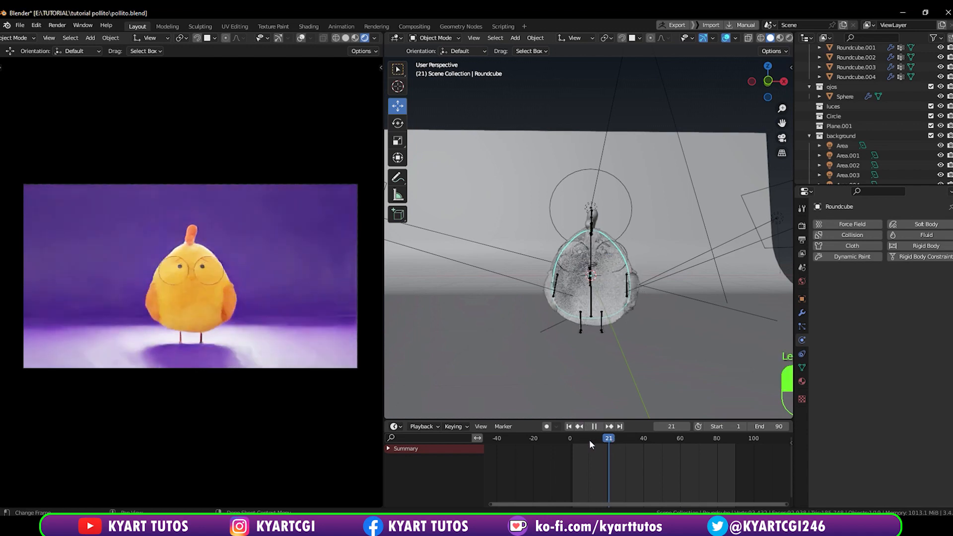
{"action": "left_click_drag", "start_coordinate": [588, 440], "coordinate": [587, 440]}
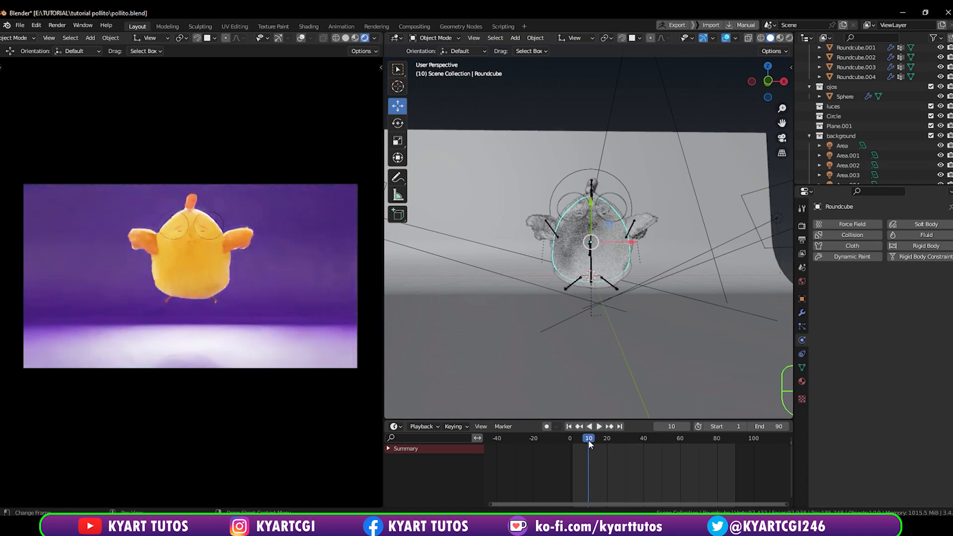
{"action": "key", "text": "space"}
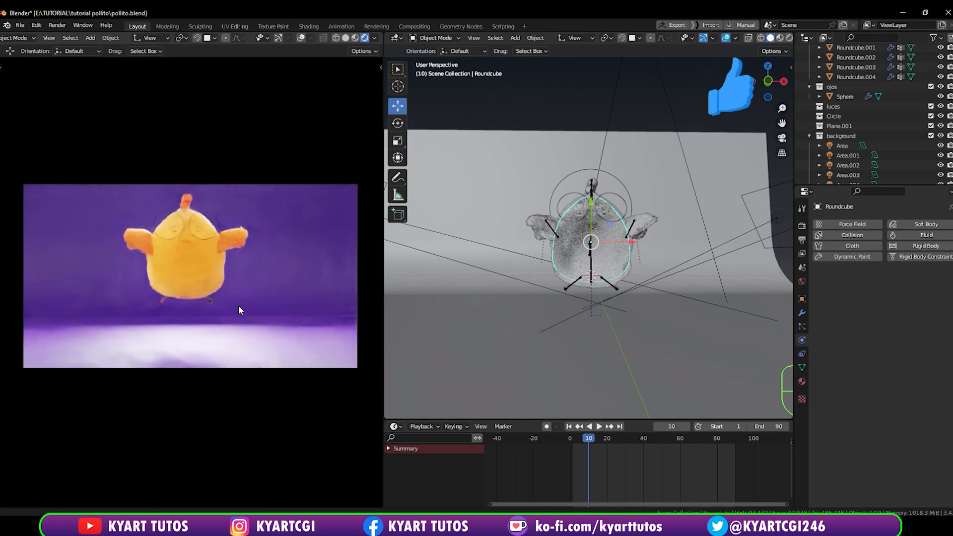
Set the final render's Noise Threshold to 0.2 and Max Samples to 2800.
{"action": "left_click", "coordinate": [801, 226]}
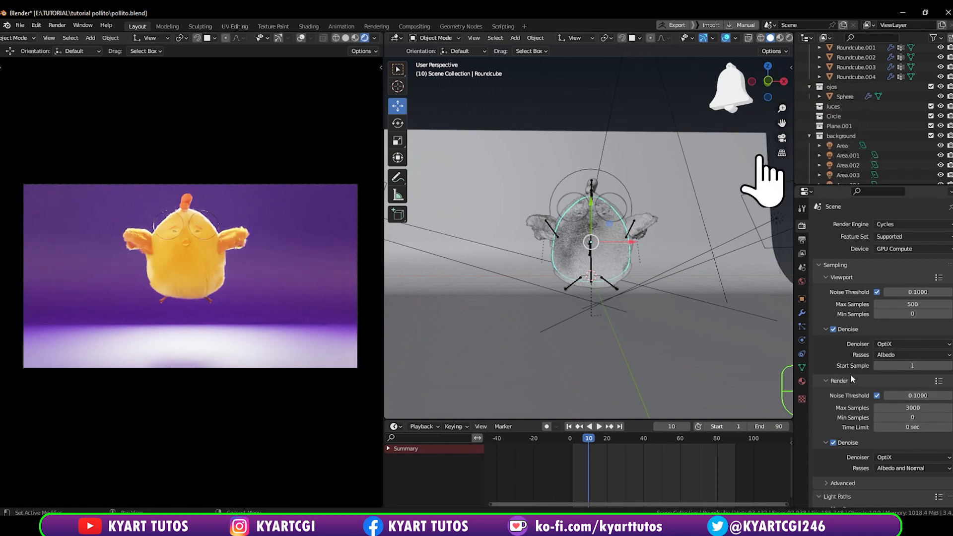
{"action": "left_click", "coordinate": [915, 395]}
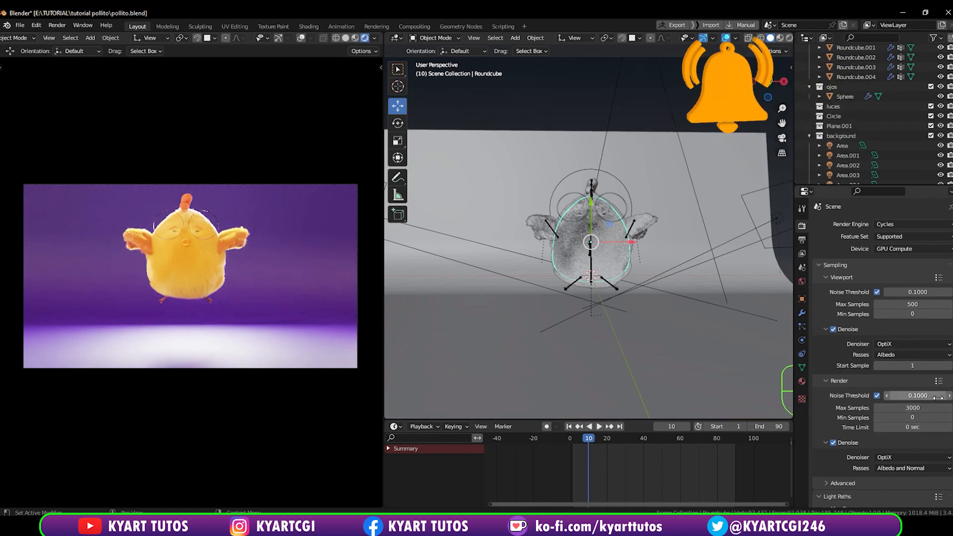
{"action": "type", "text": "0.2"}
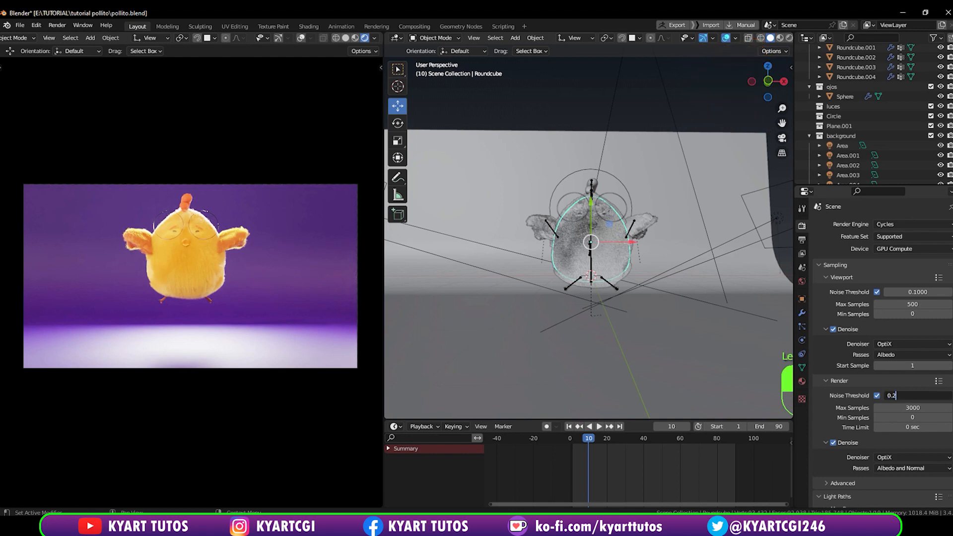
{"action": "key", "text": "Return"}
{"action": "left_click", "coordinate": [913, 408]}
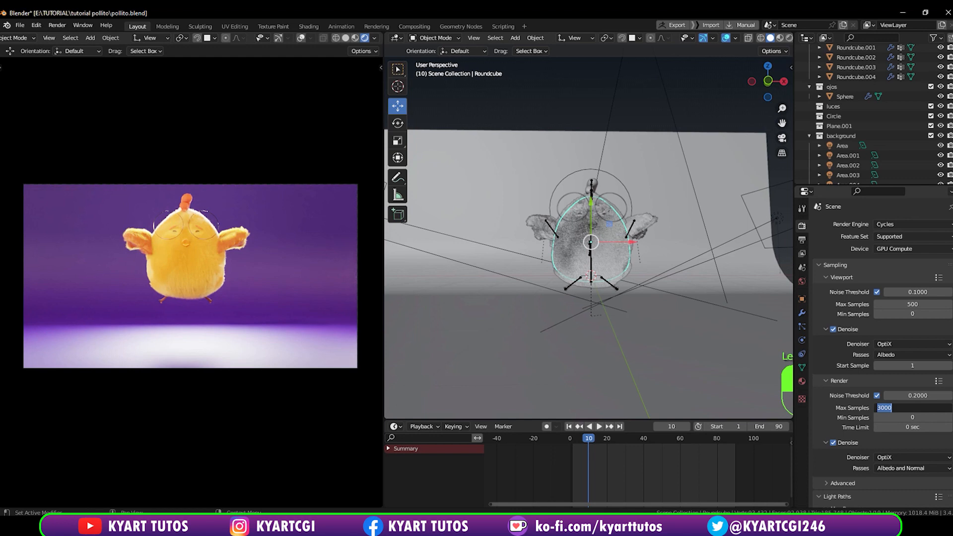
{"action": "type", "text": "2800"}
{"action": "key", "text": "Return"}
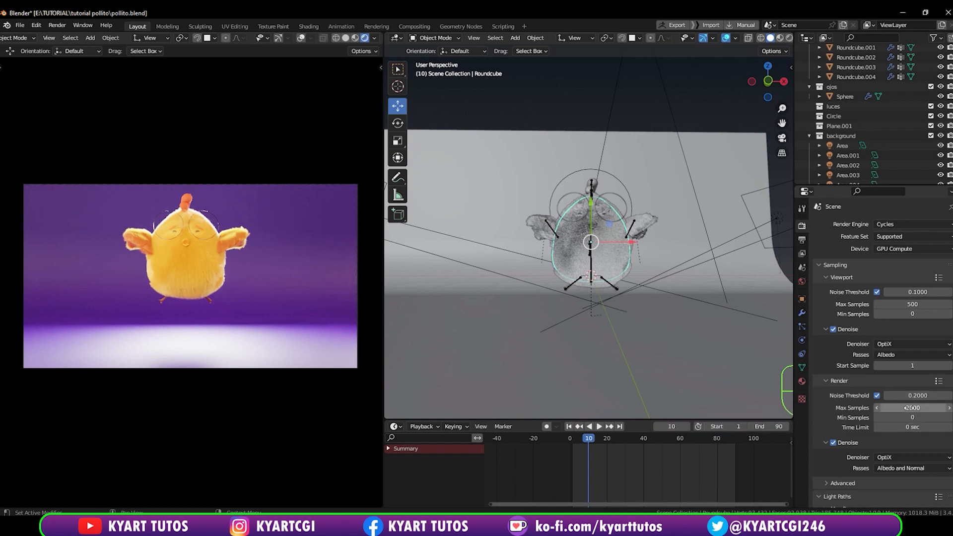
{"action": "left_click_drag", "start_coordinate": [910, 407], "coordinate": [936, 408]}
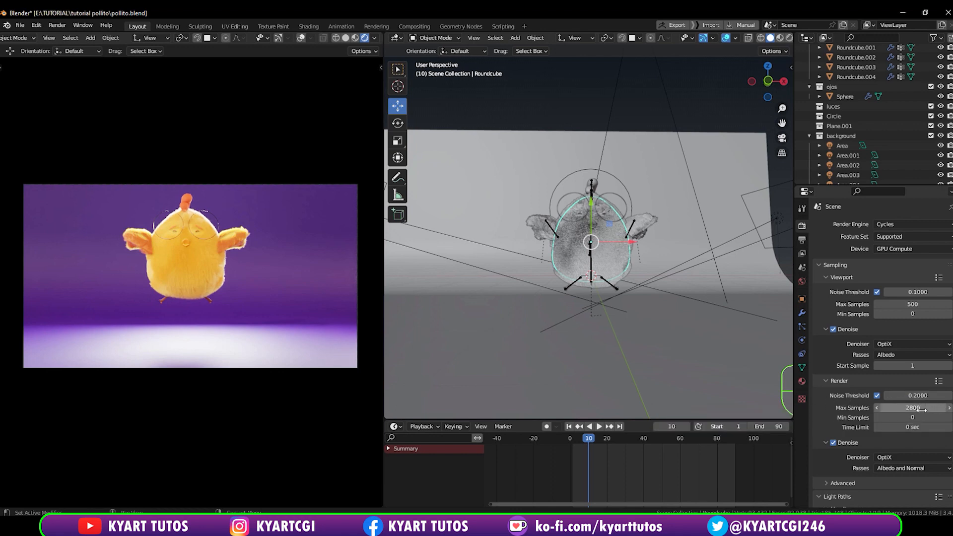